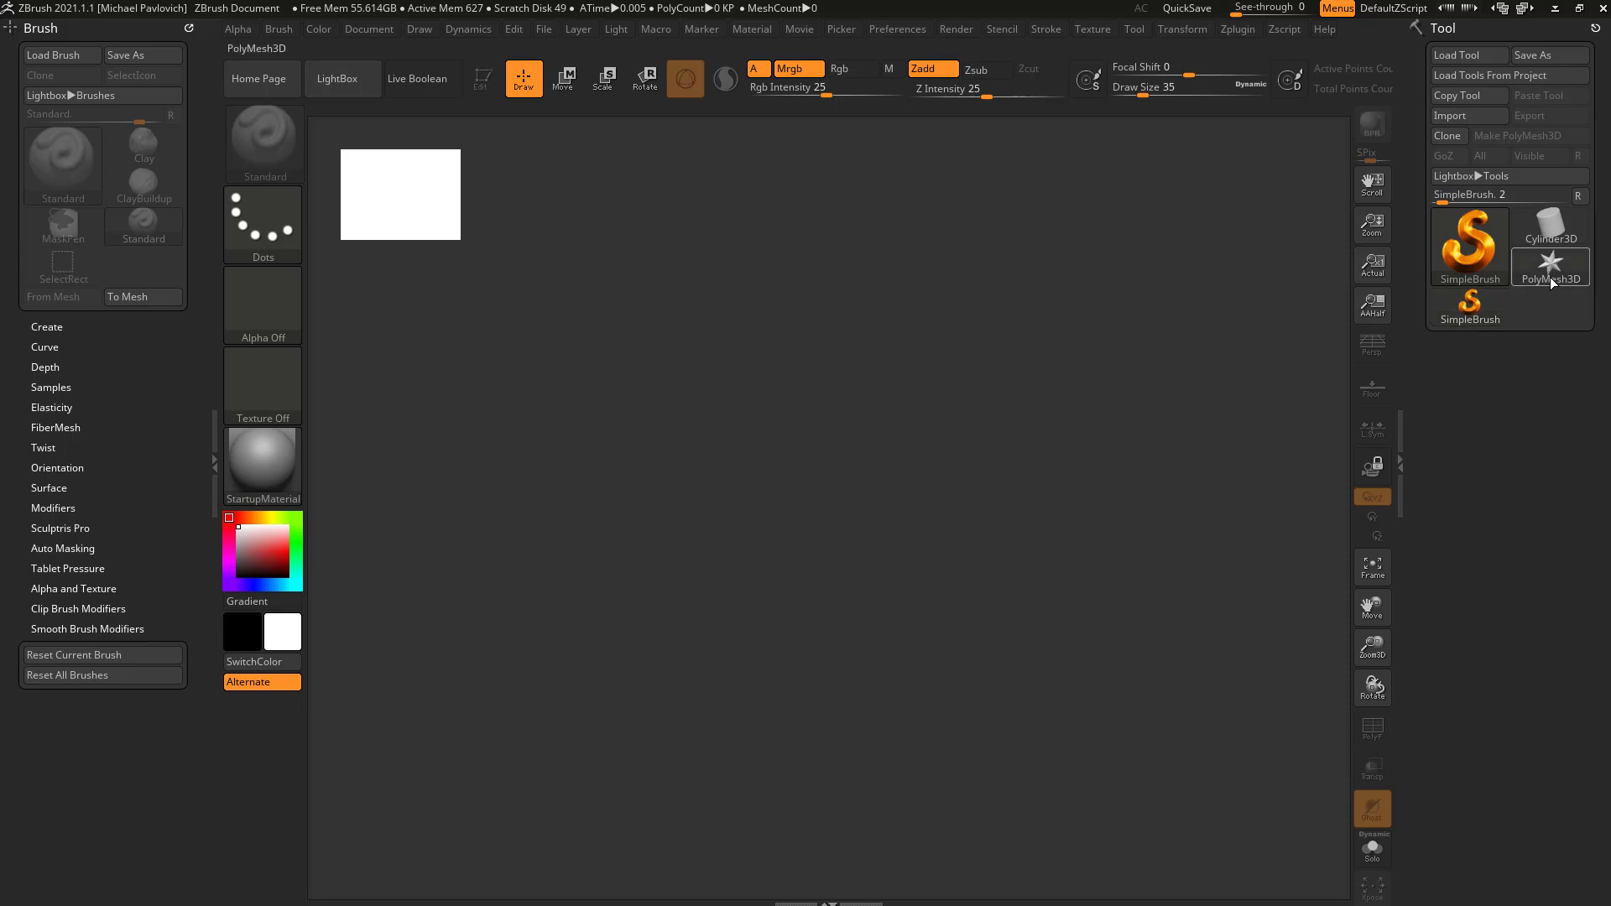
Place the PolyMesh3D star on the canvas and enter Edit mode.
left_click(1549, 278)
left_click_drag(823, 438, 852, 684)
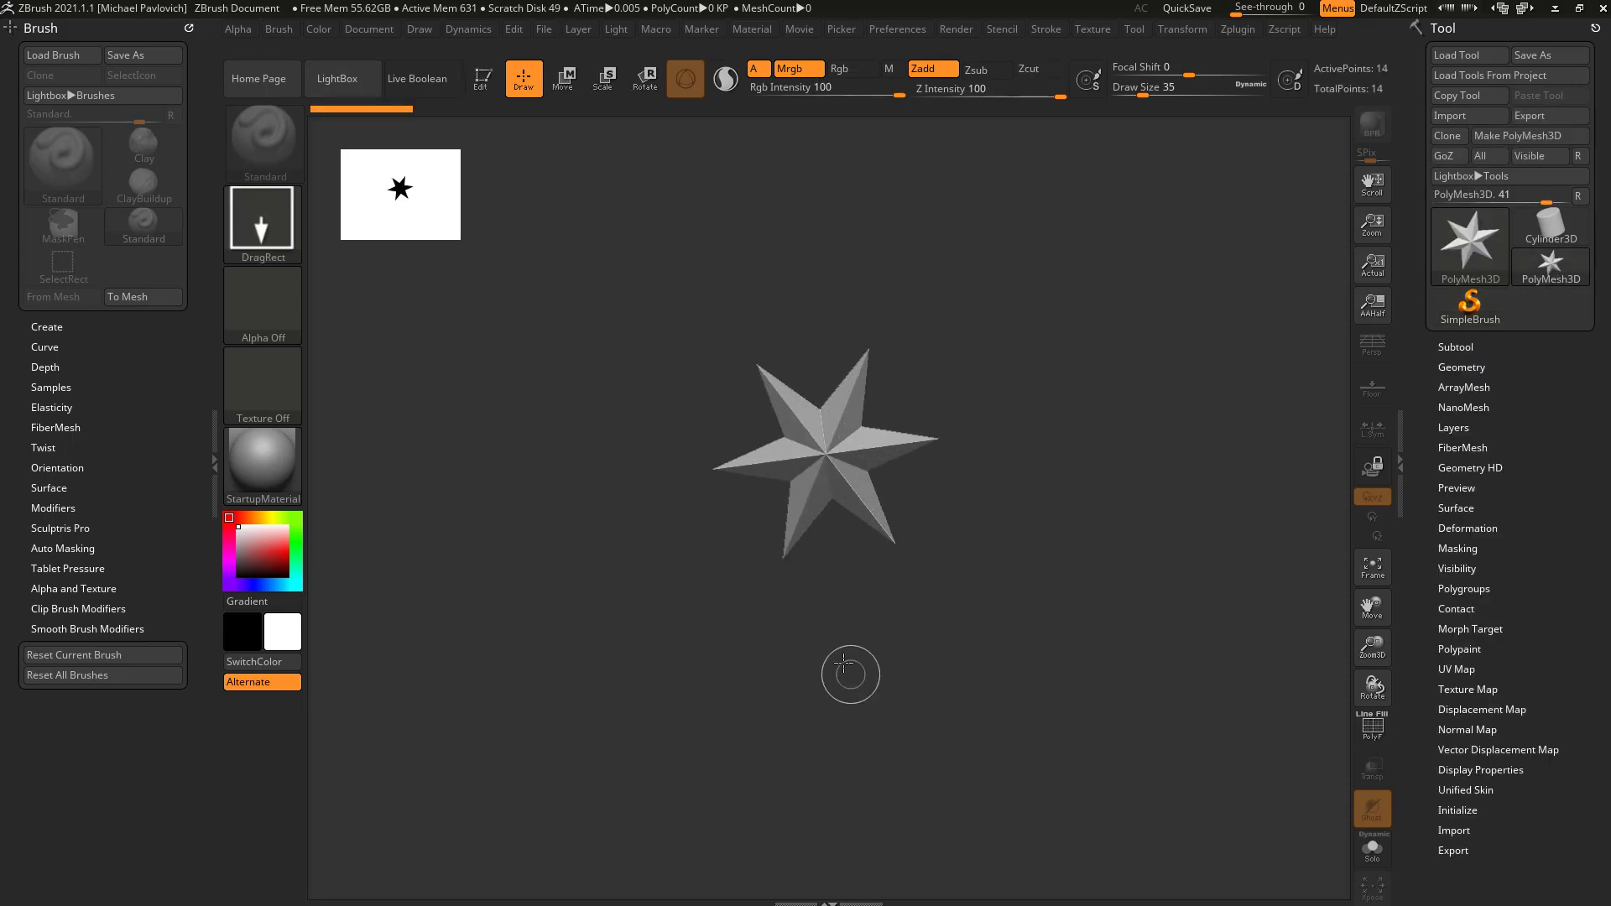
key("t")
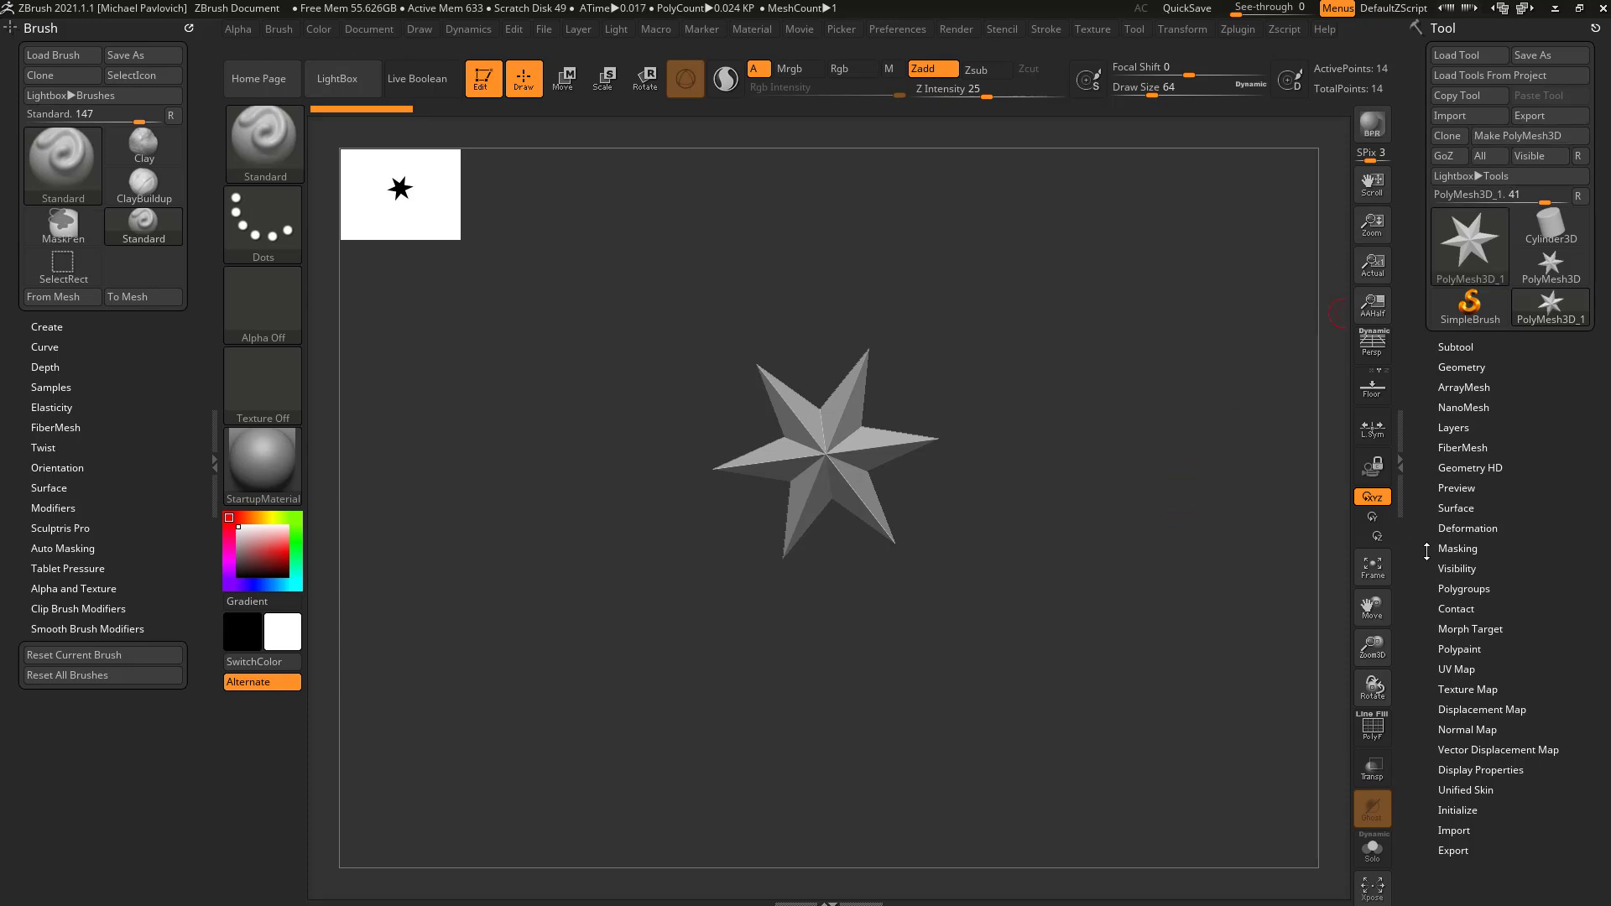
Set the Initialize resolution of the star mesh to 3 in X, Y and Z.
left_click_drag(1421, 552, 1423, 424)
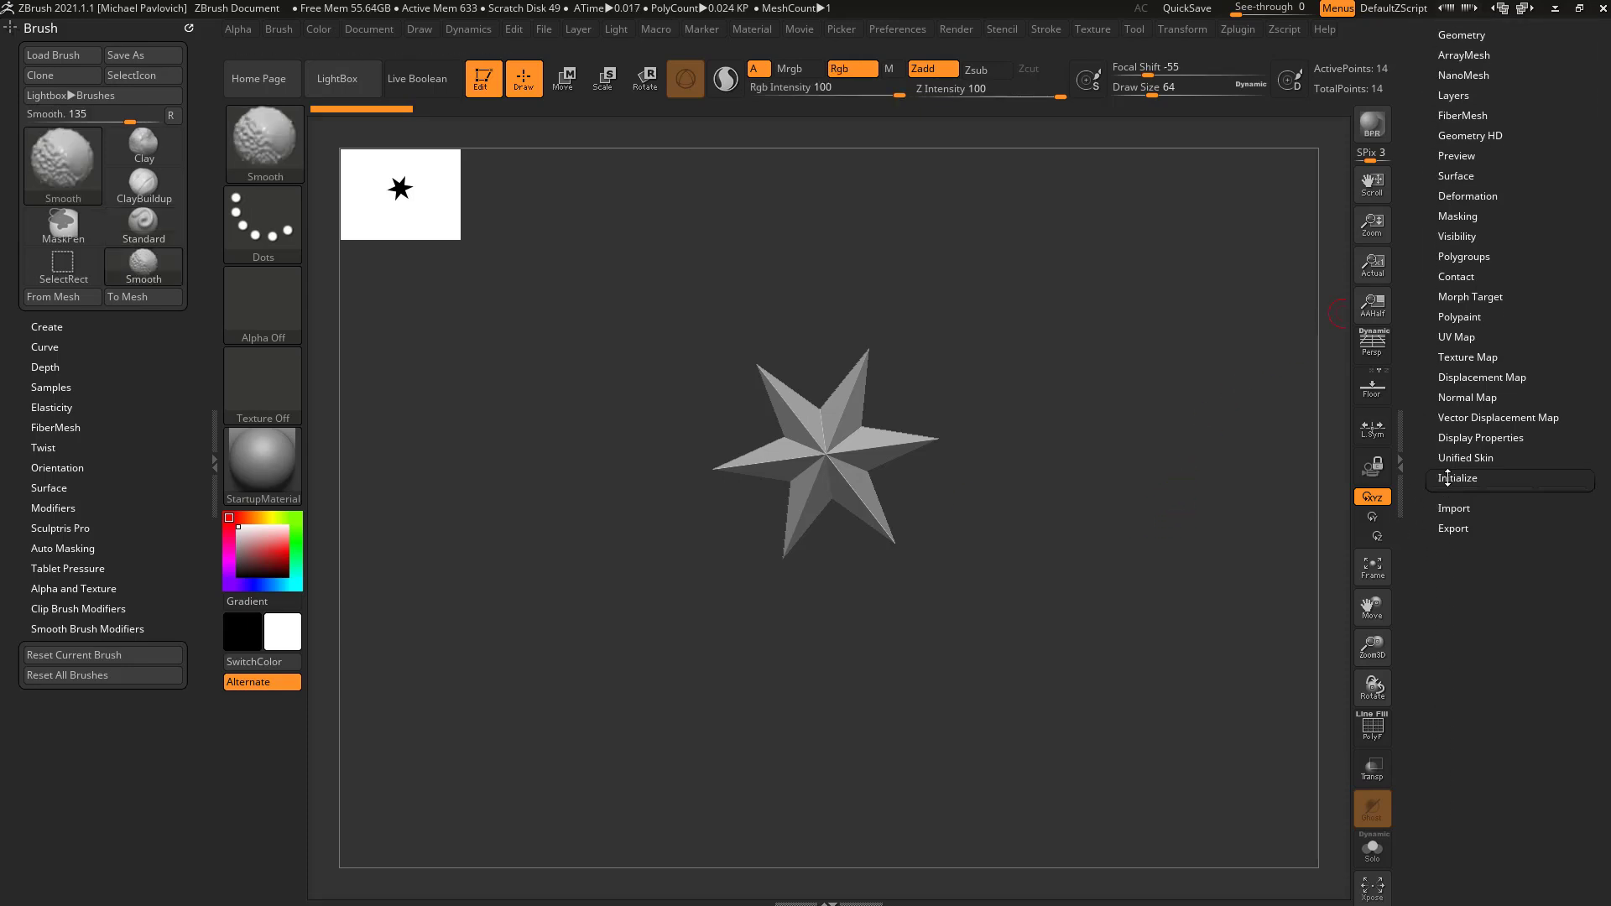
left_click(1461, 476)
right_click_drag(1305, 484, 1296, 530, "shift")
left_click_drag(1417, 452, 1415, 411)
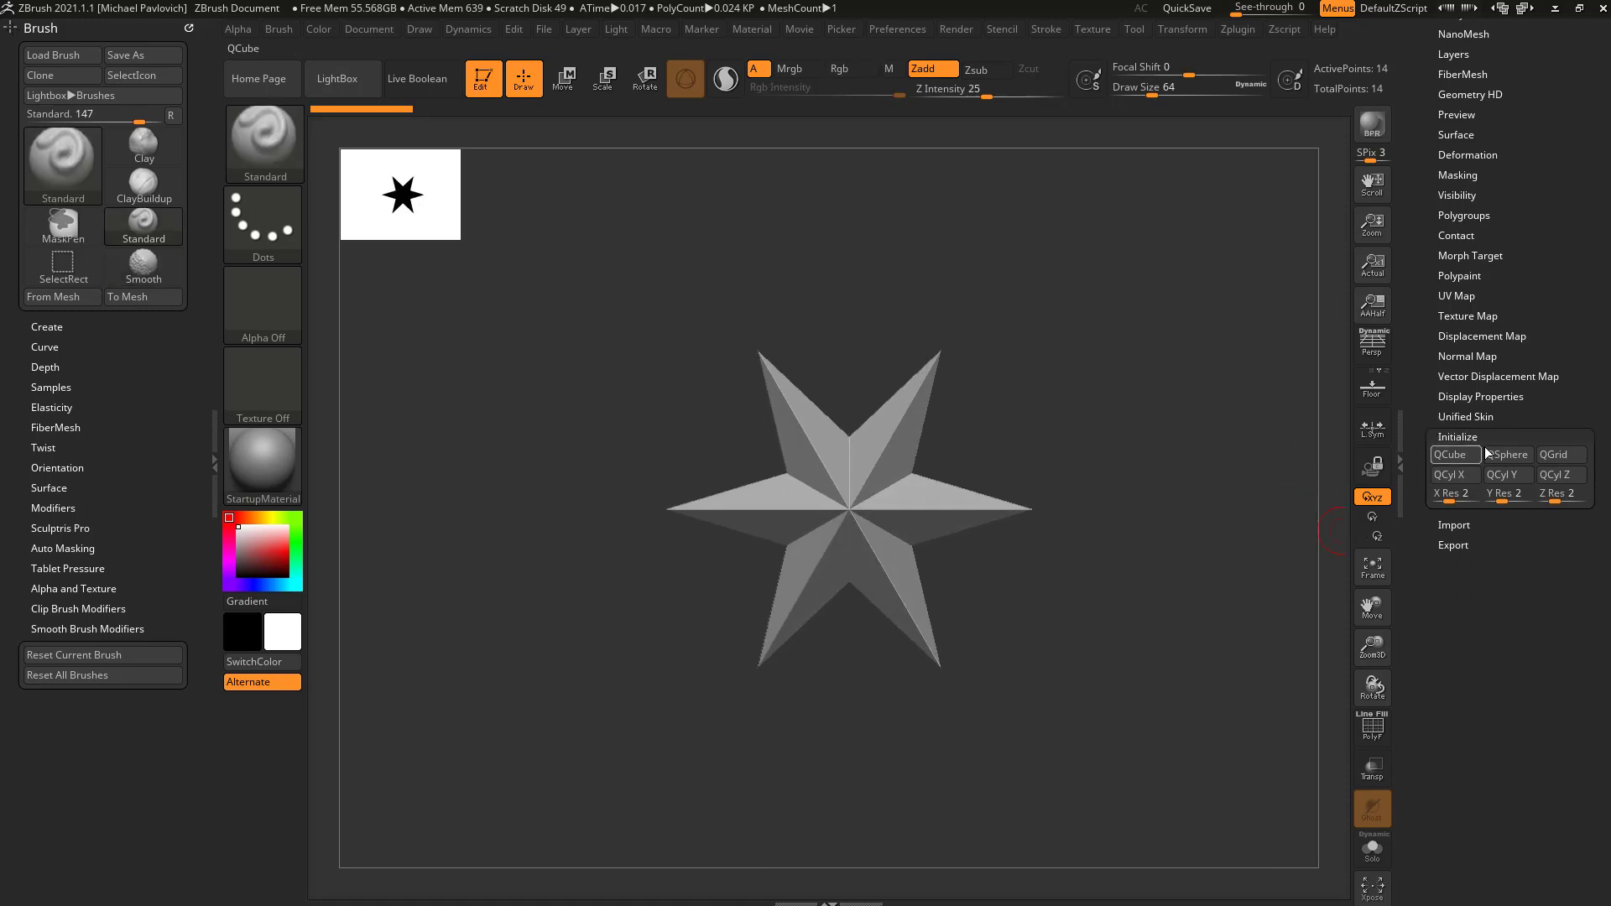
left_click_drag(1464, 503, 1461, 502)
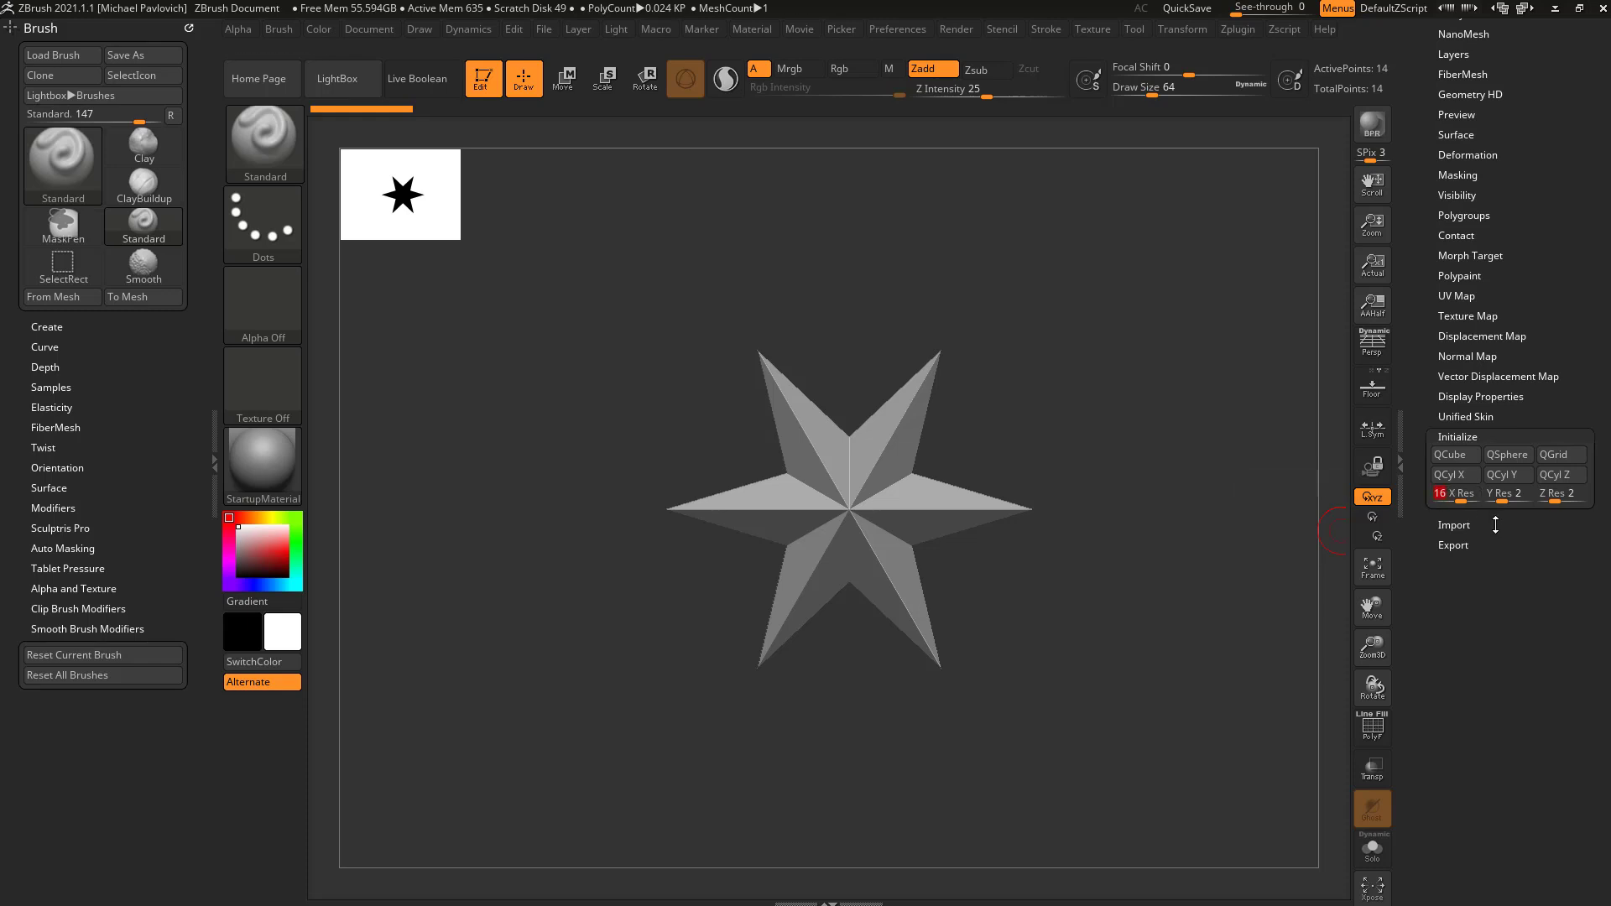
type("3")
left_click(1502, 499)
type("3")
left_click(1550, 502)
type("13")
Initialize the mesh as a QCube and turn on its polyframe display.
left_click(1465, 456)
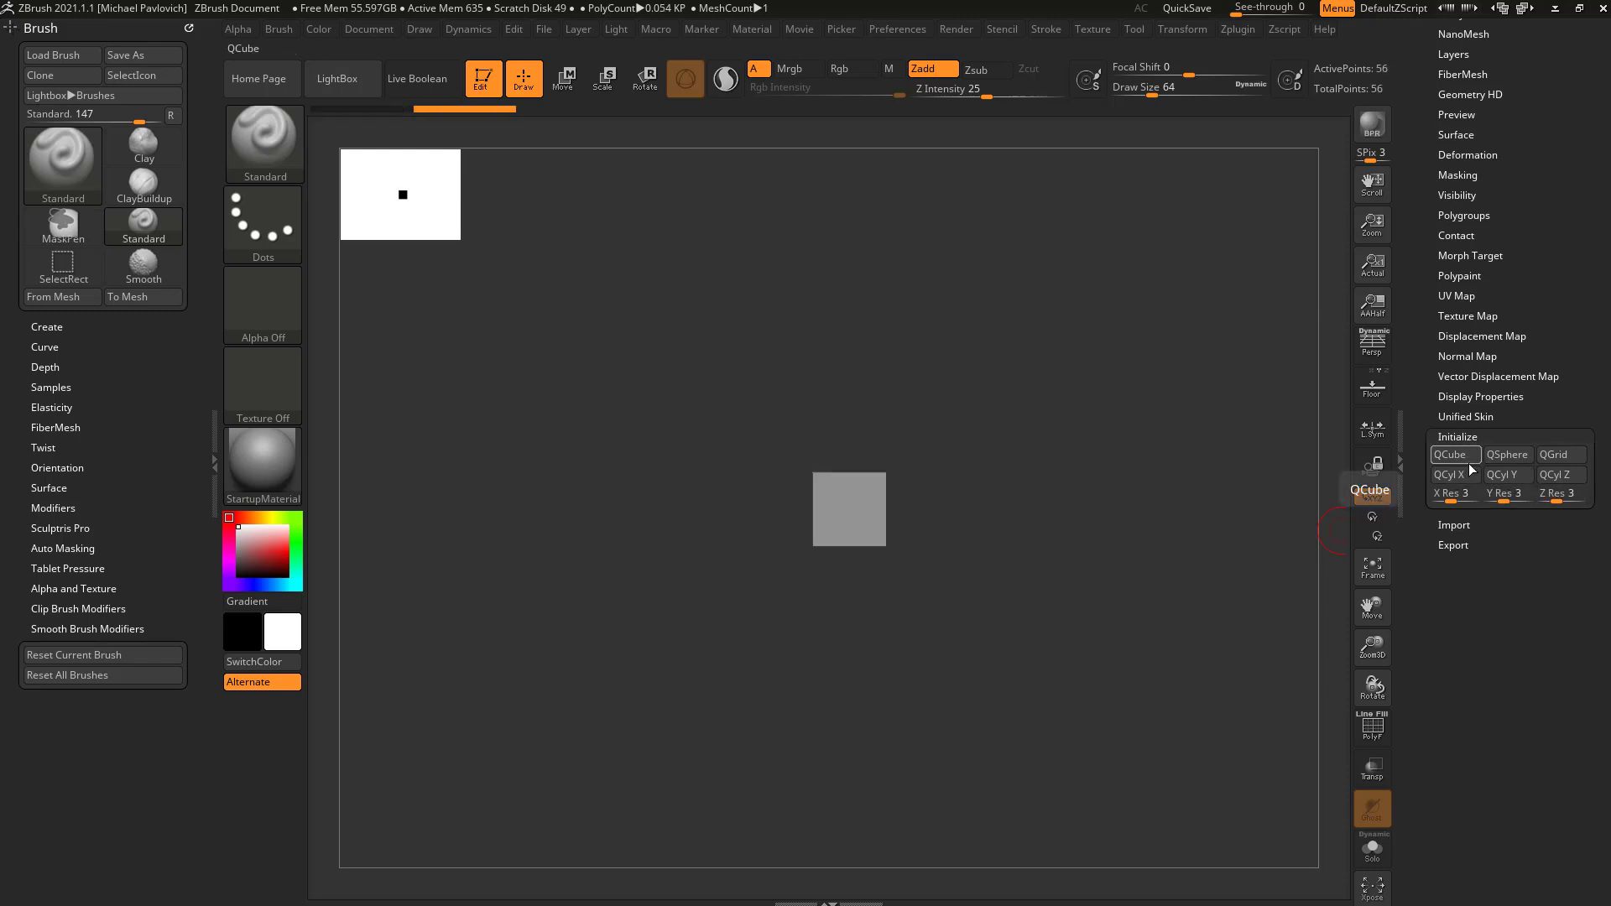
left_click(1371, 732)
left_click_drag(1309, 556, 1227, 573)
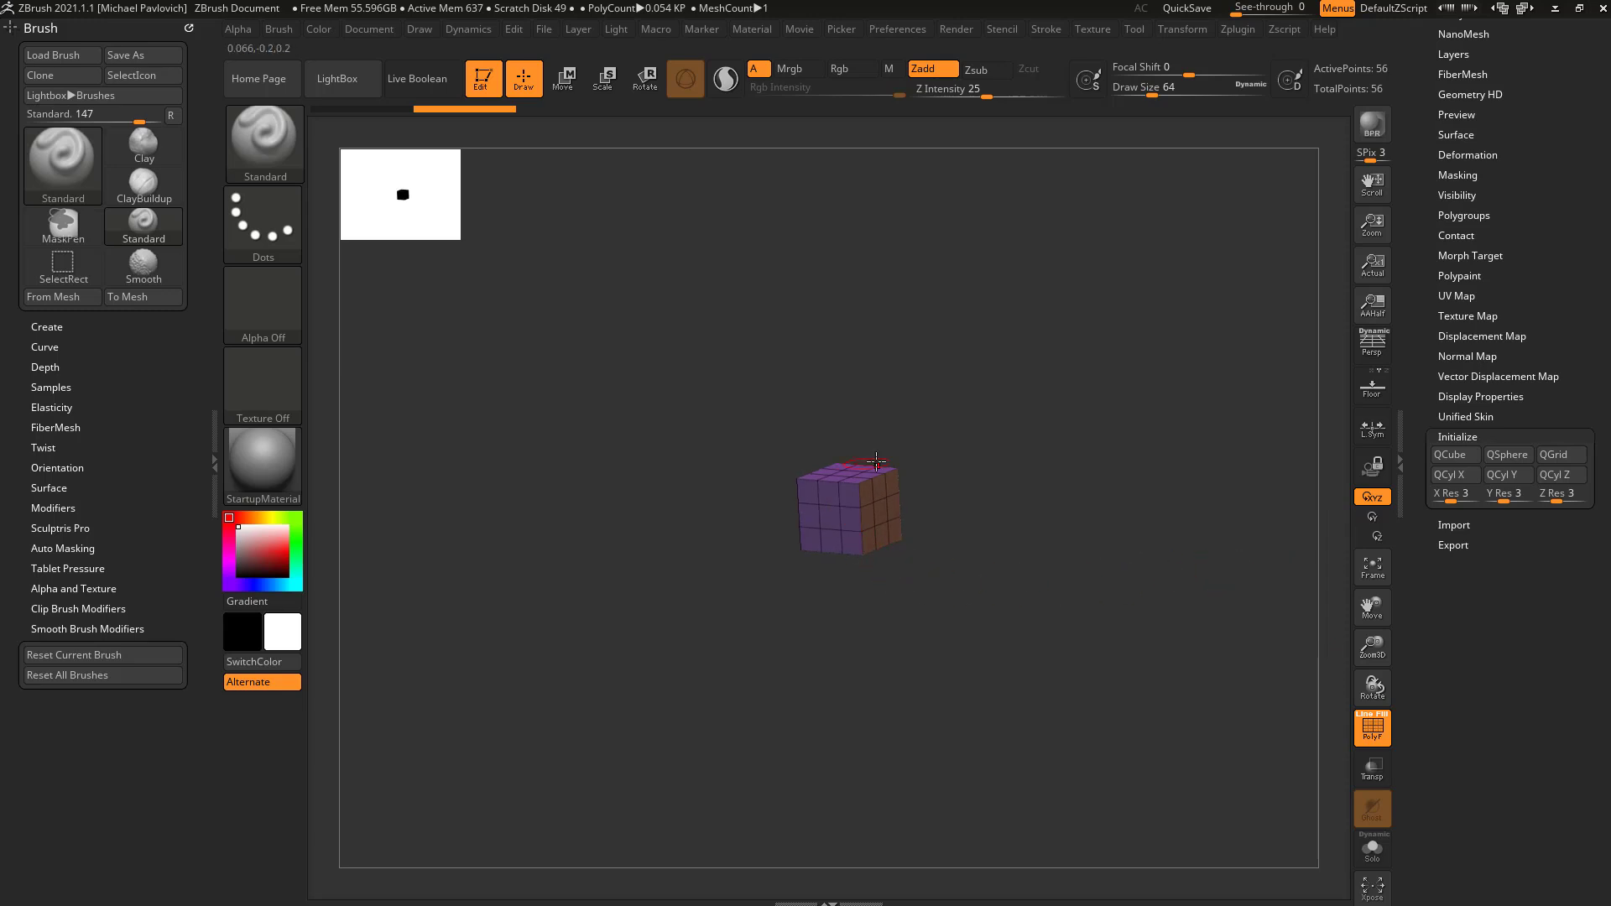
Reinitialize the mesh in turn as a QSphere, a QGrid and quick cylinders along the X, Y and Z axes.
left_click(1507, 454)
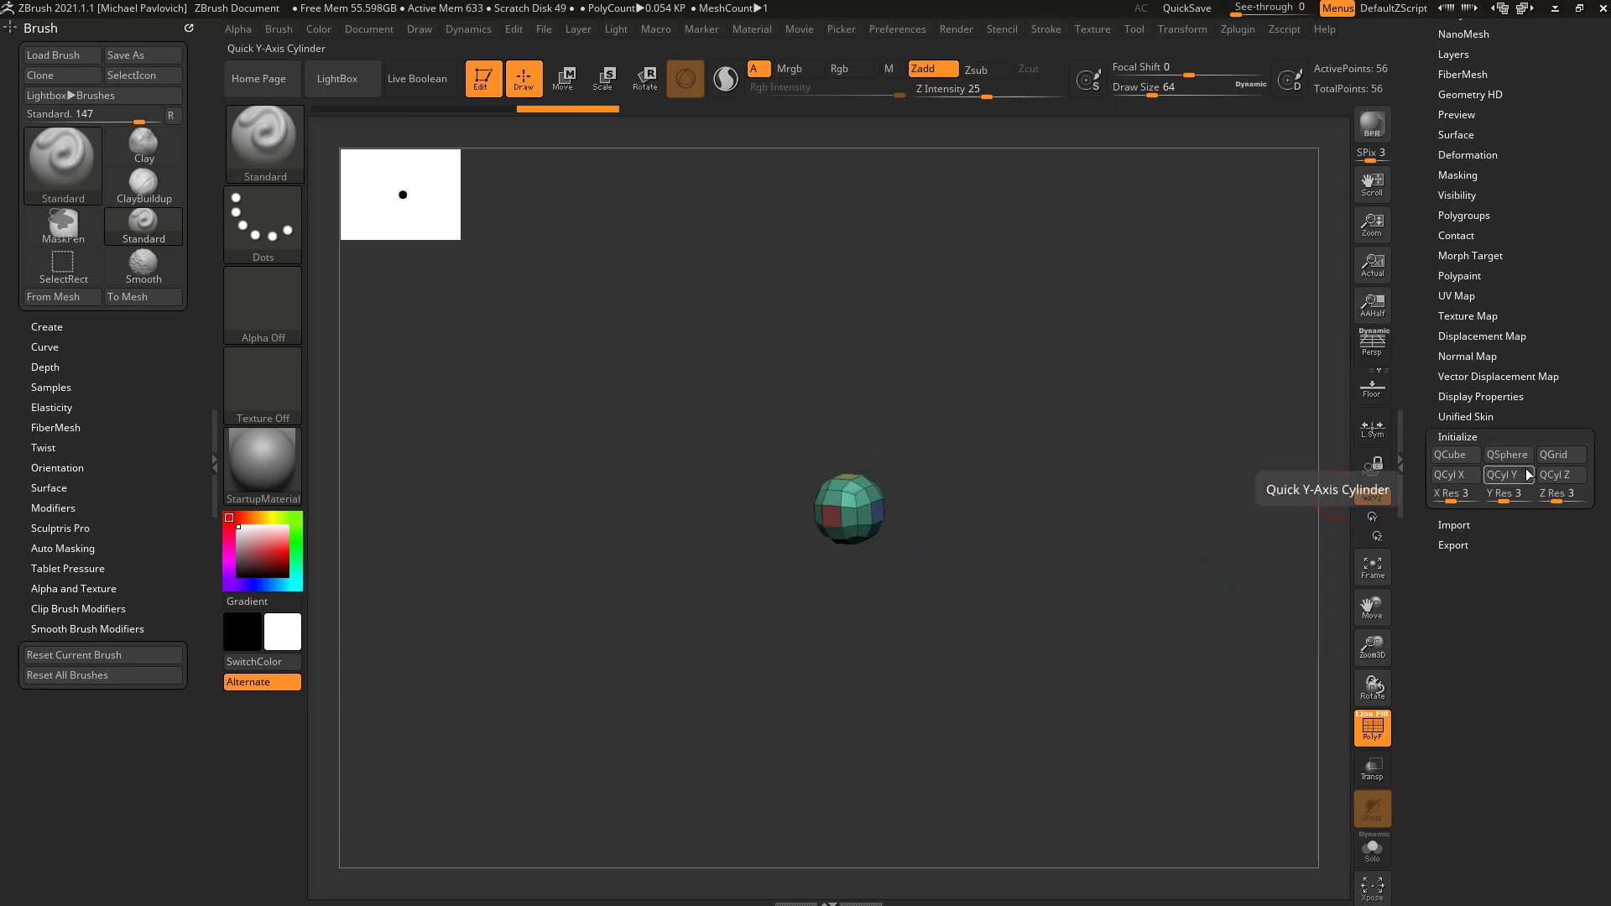
left_click(1560, 455)
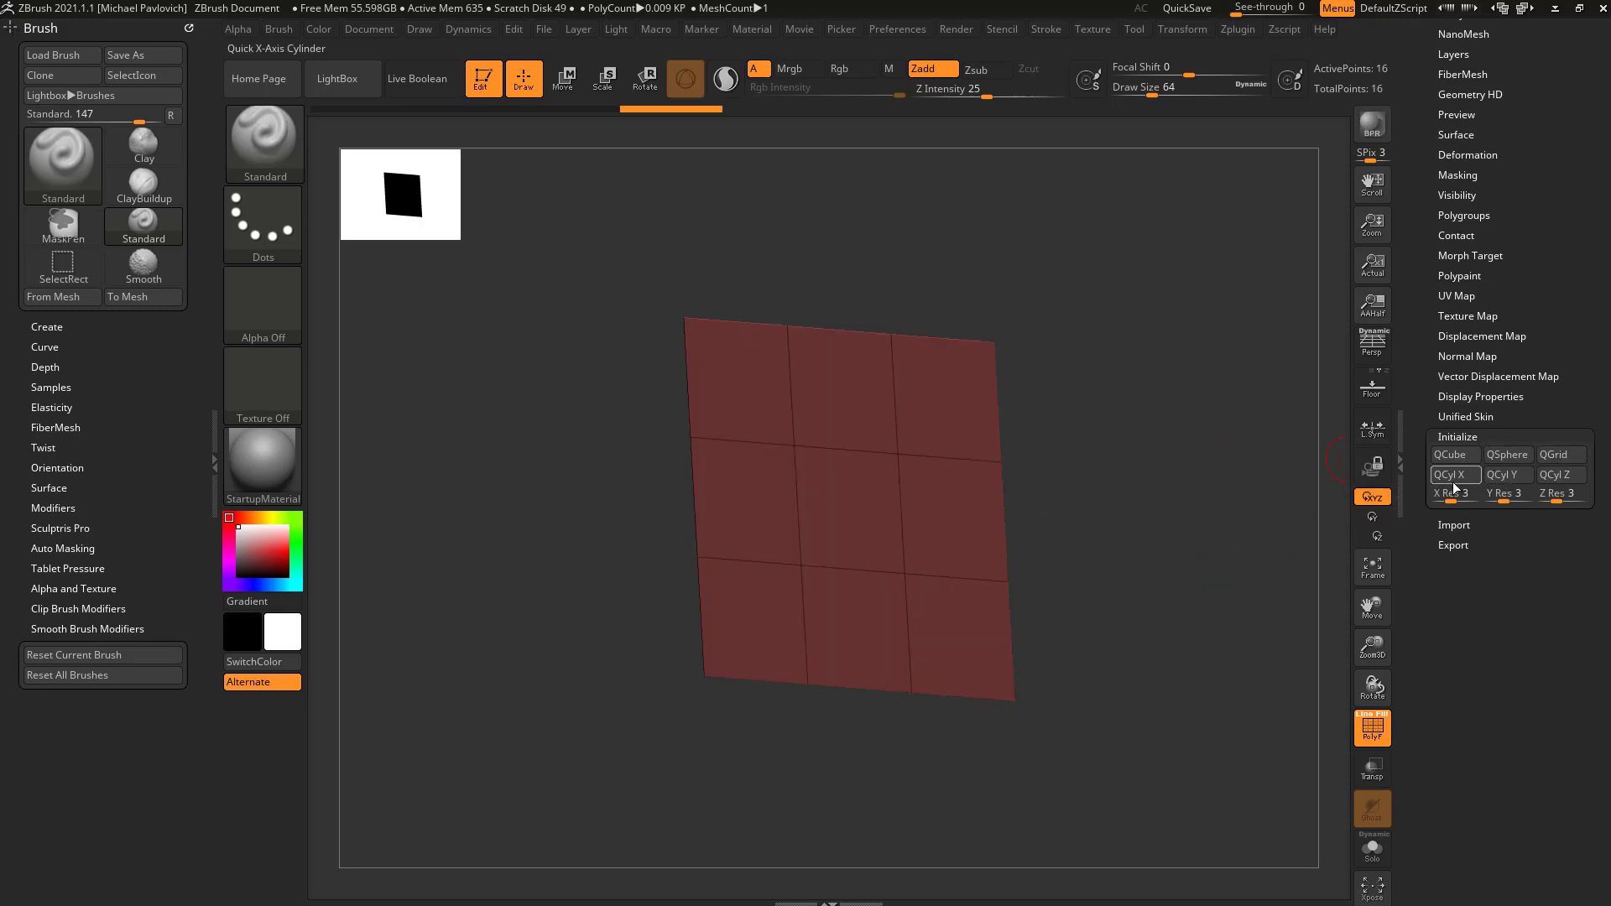
left_click(1469, 477)
left_click(1555, 476)
left_click(1520, 476)
left_click(1552, 478)
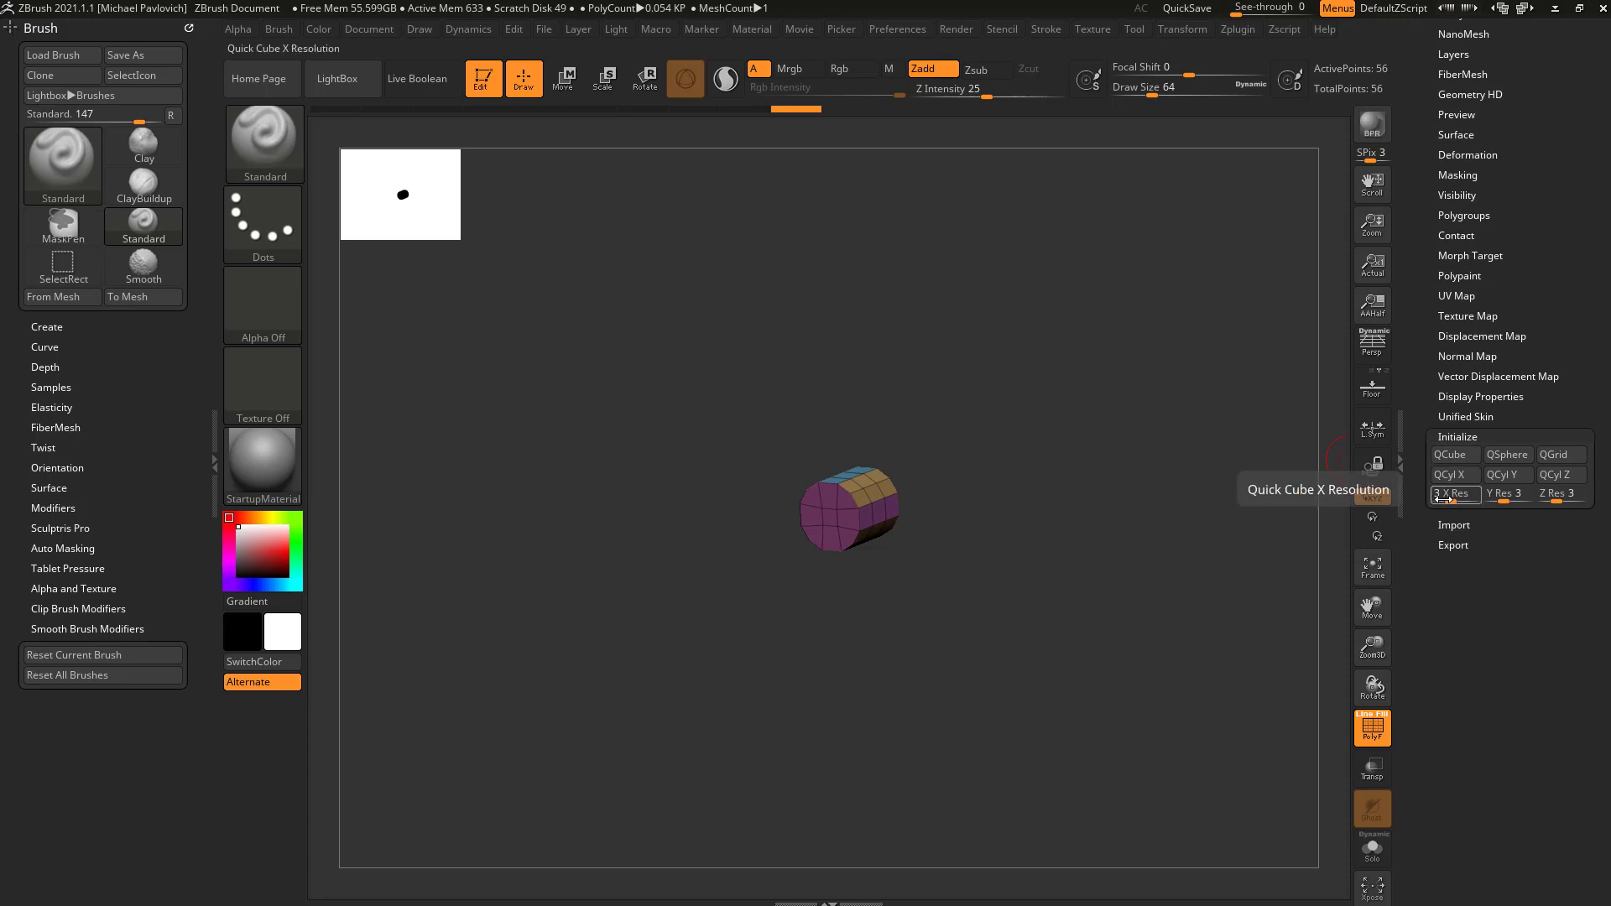
Keep the X resolution at 3 and initialize the mesh as a QCube again.
left_click_drag(1441, 493, 1441, 500)
key("Return")
left_click(1464, 454)
left_click_drag(1095, 445, 1027, 548, "alt")
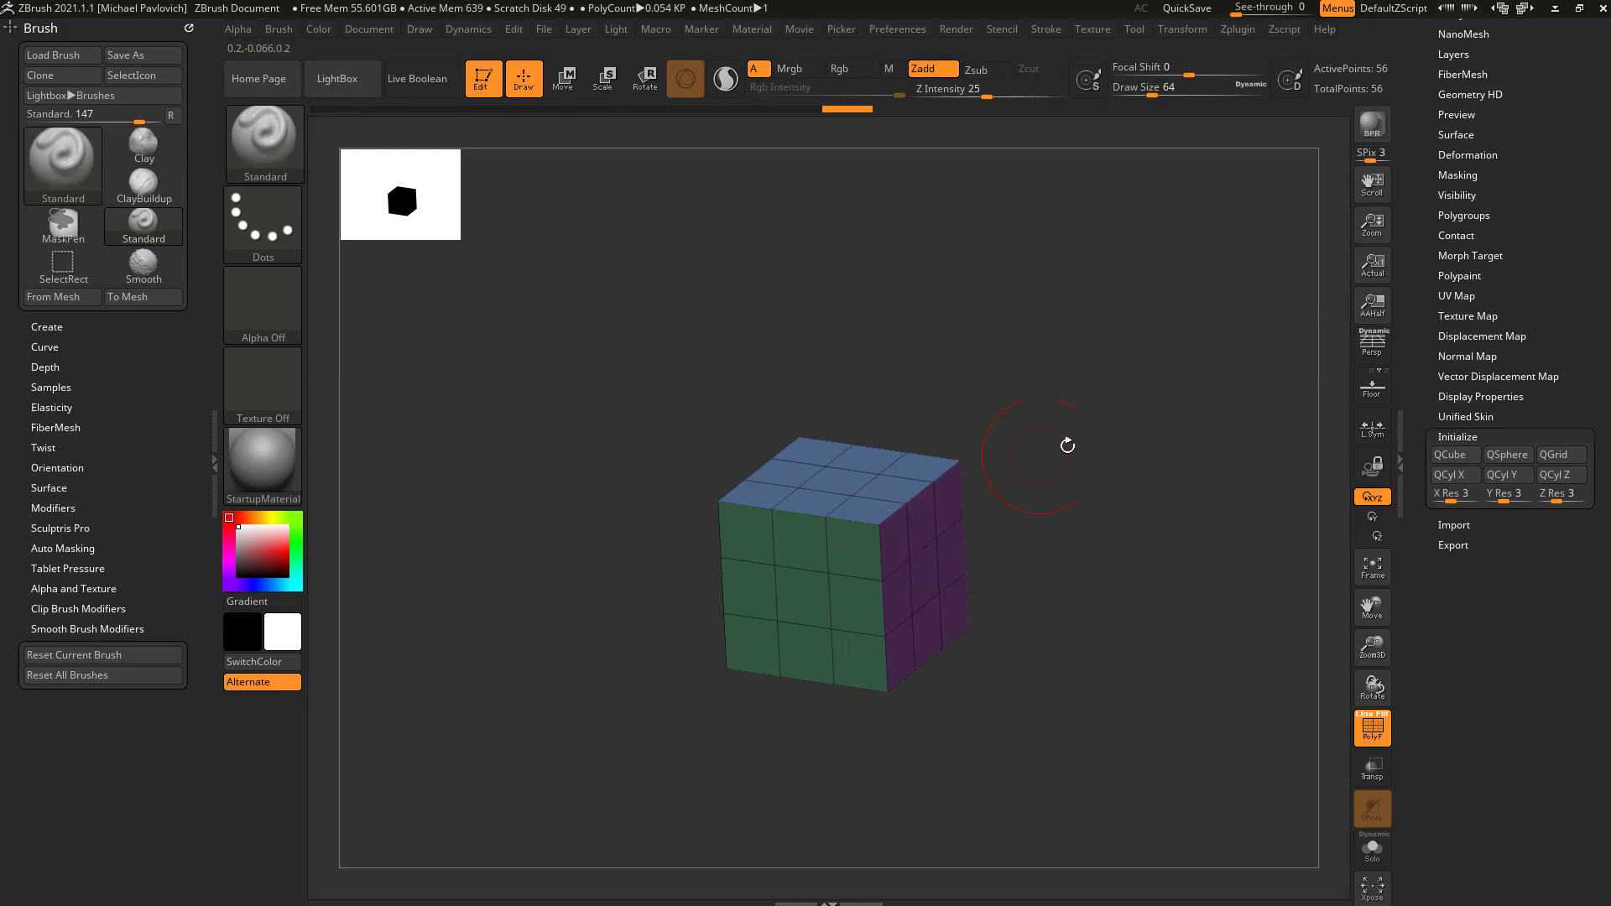
Examine the cube against the floor grid and hide the grid again.
left_click(1372, 386)
left_click_drag(1128, 537, 1125, 591)
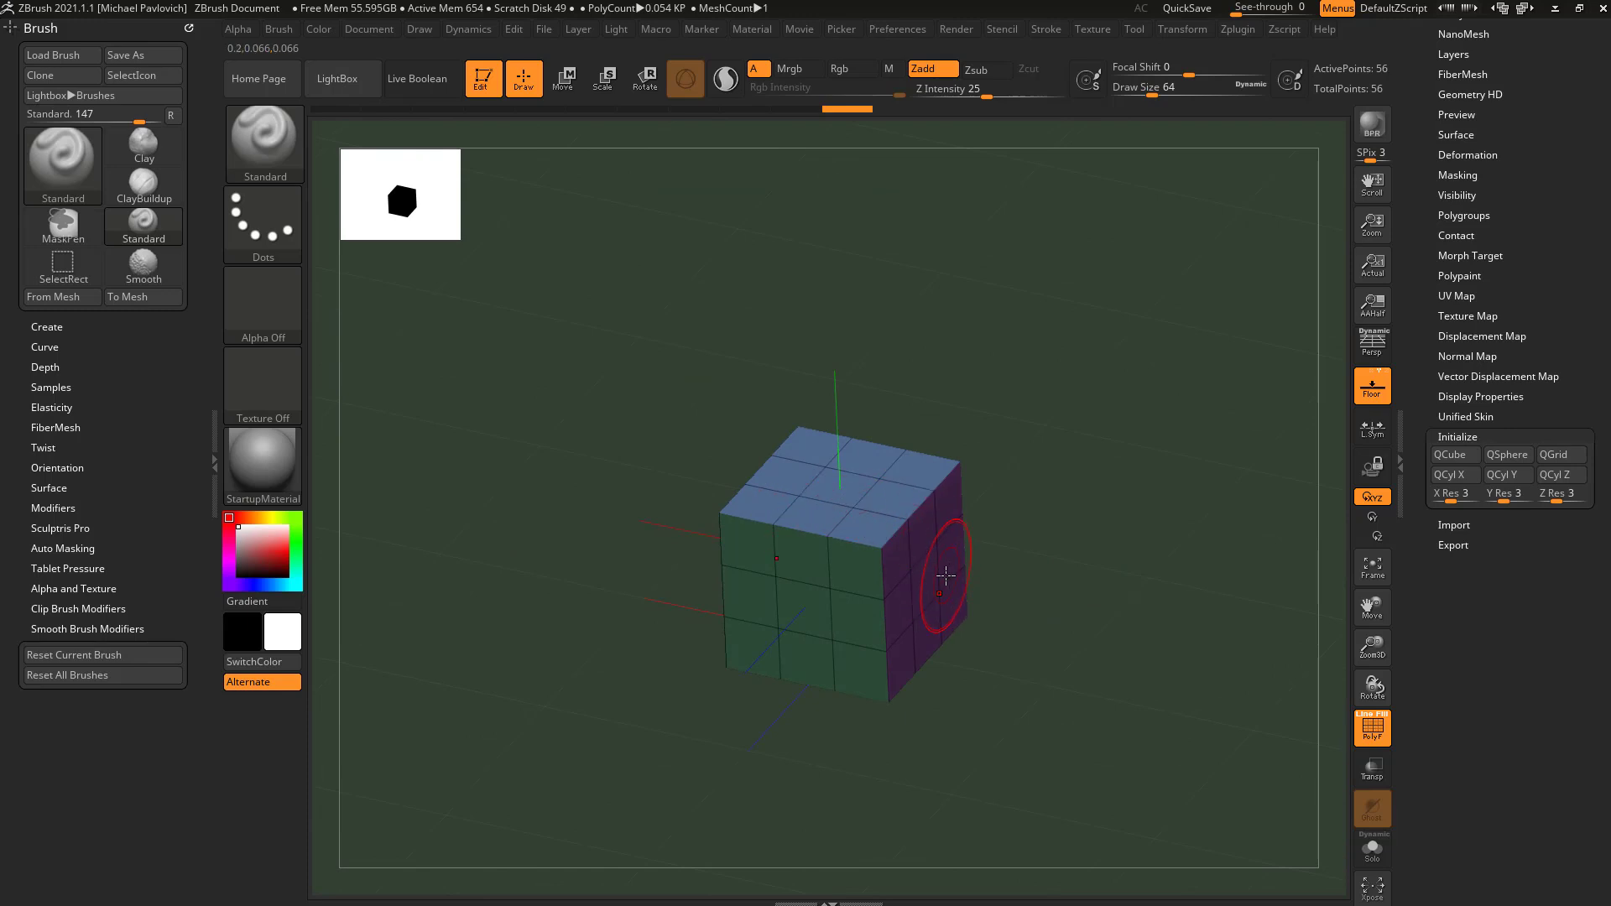
left_click_drag(1060, 525, 1086, 493)
left_click(1372, 386)
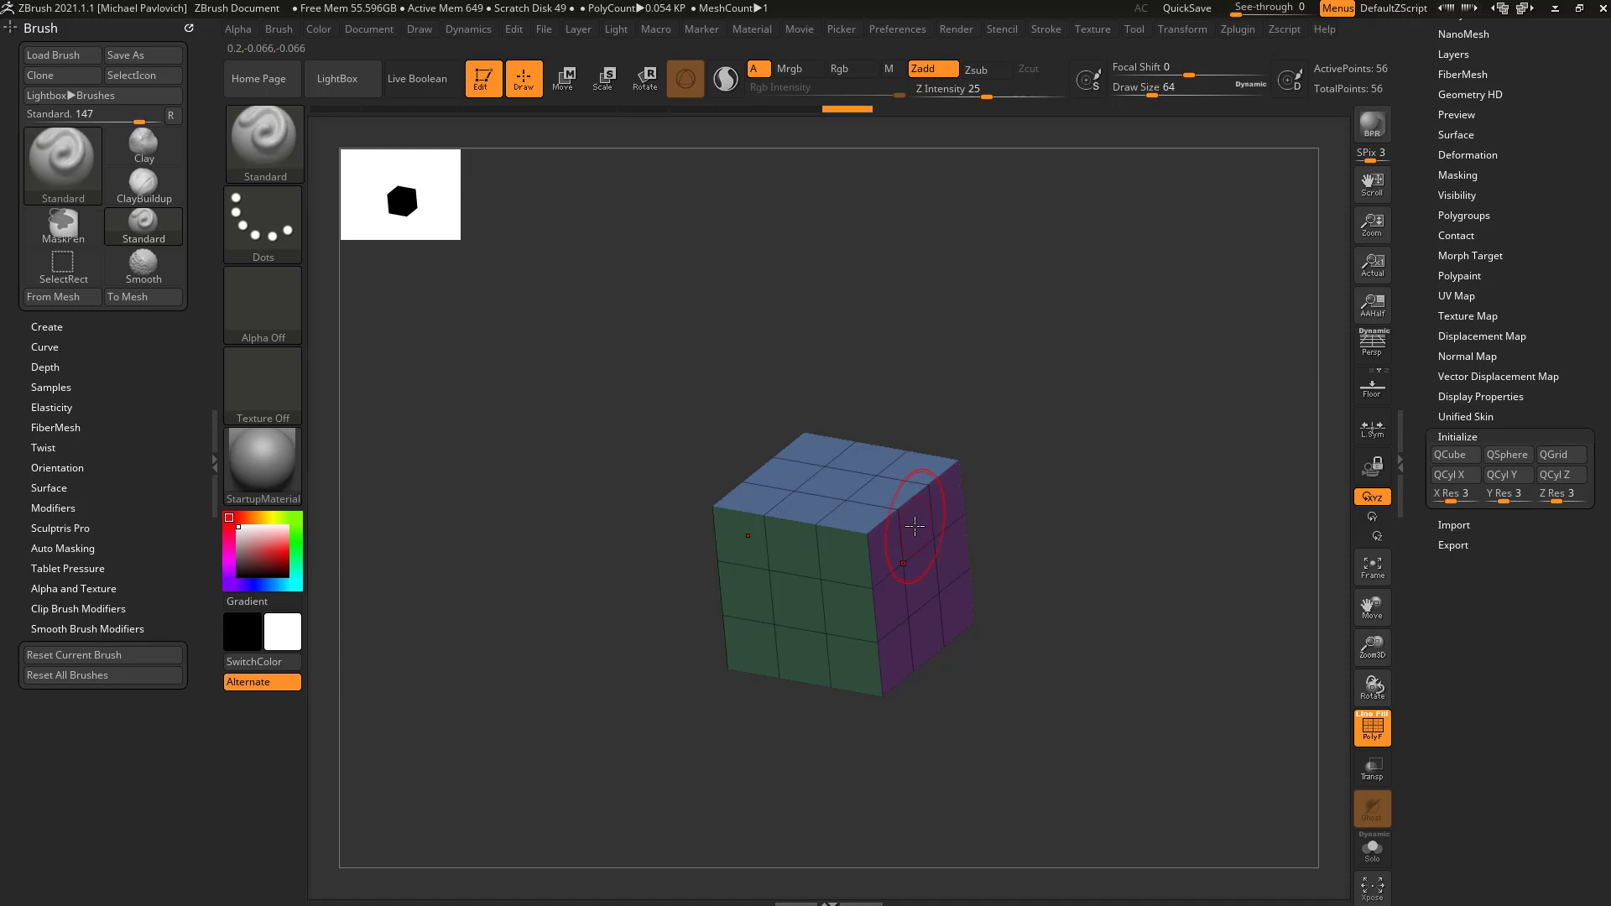
Select the ZModeler brush for modelling on the cube.
left_click_drag(1055, 481, 1179, 503)
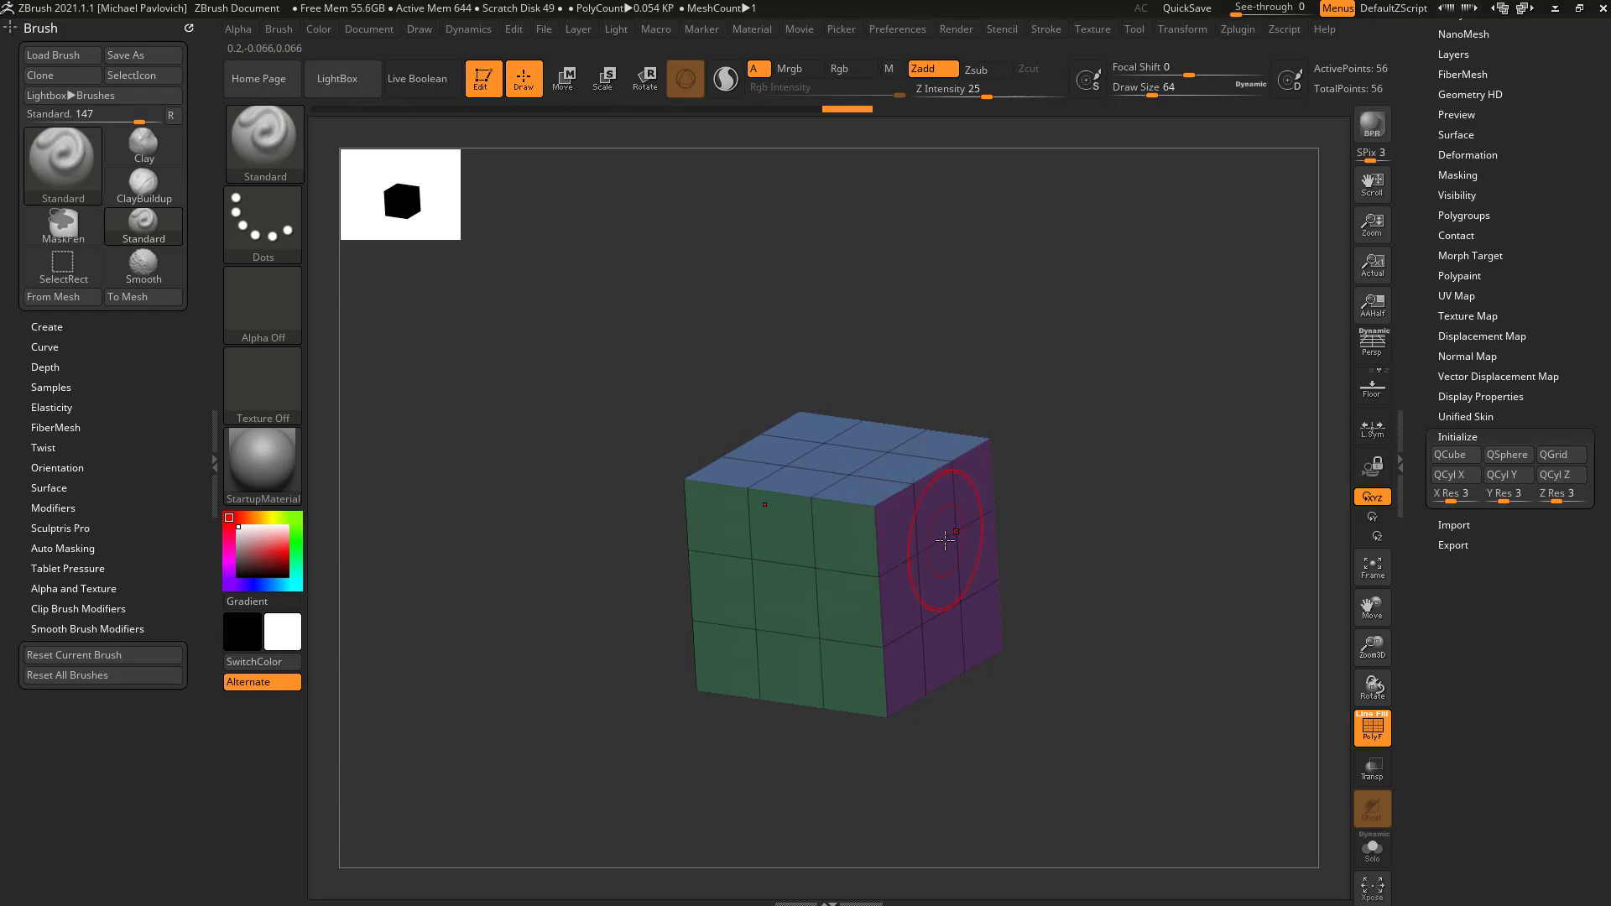
key("b")
key("z")
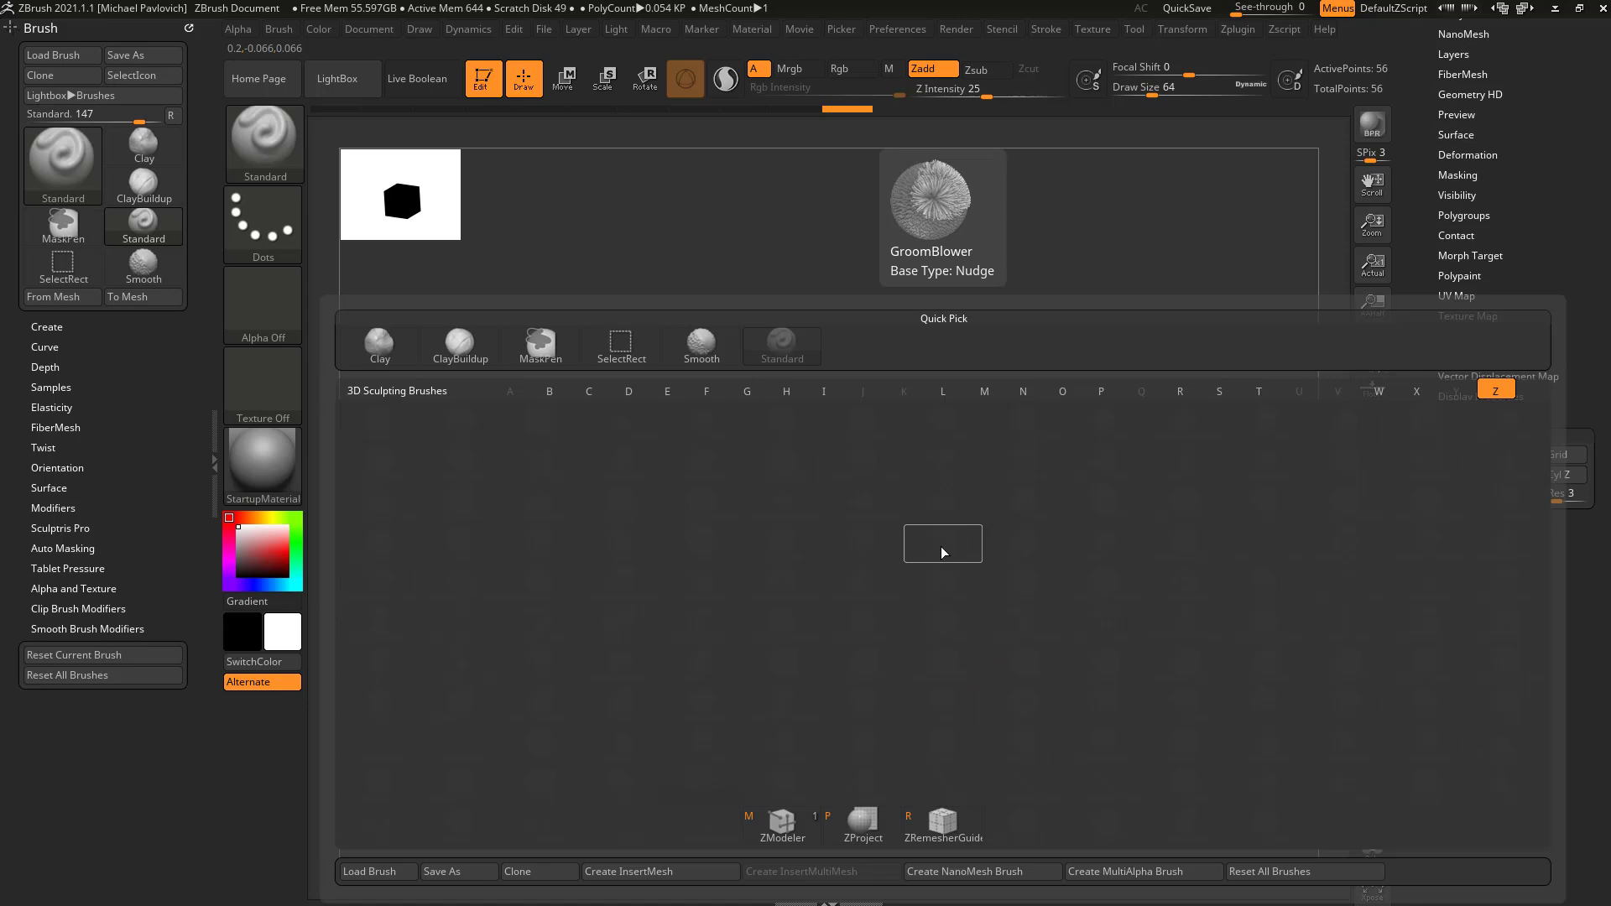
left_click(763, 826)
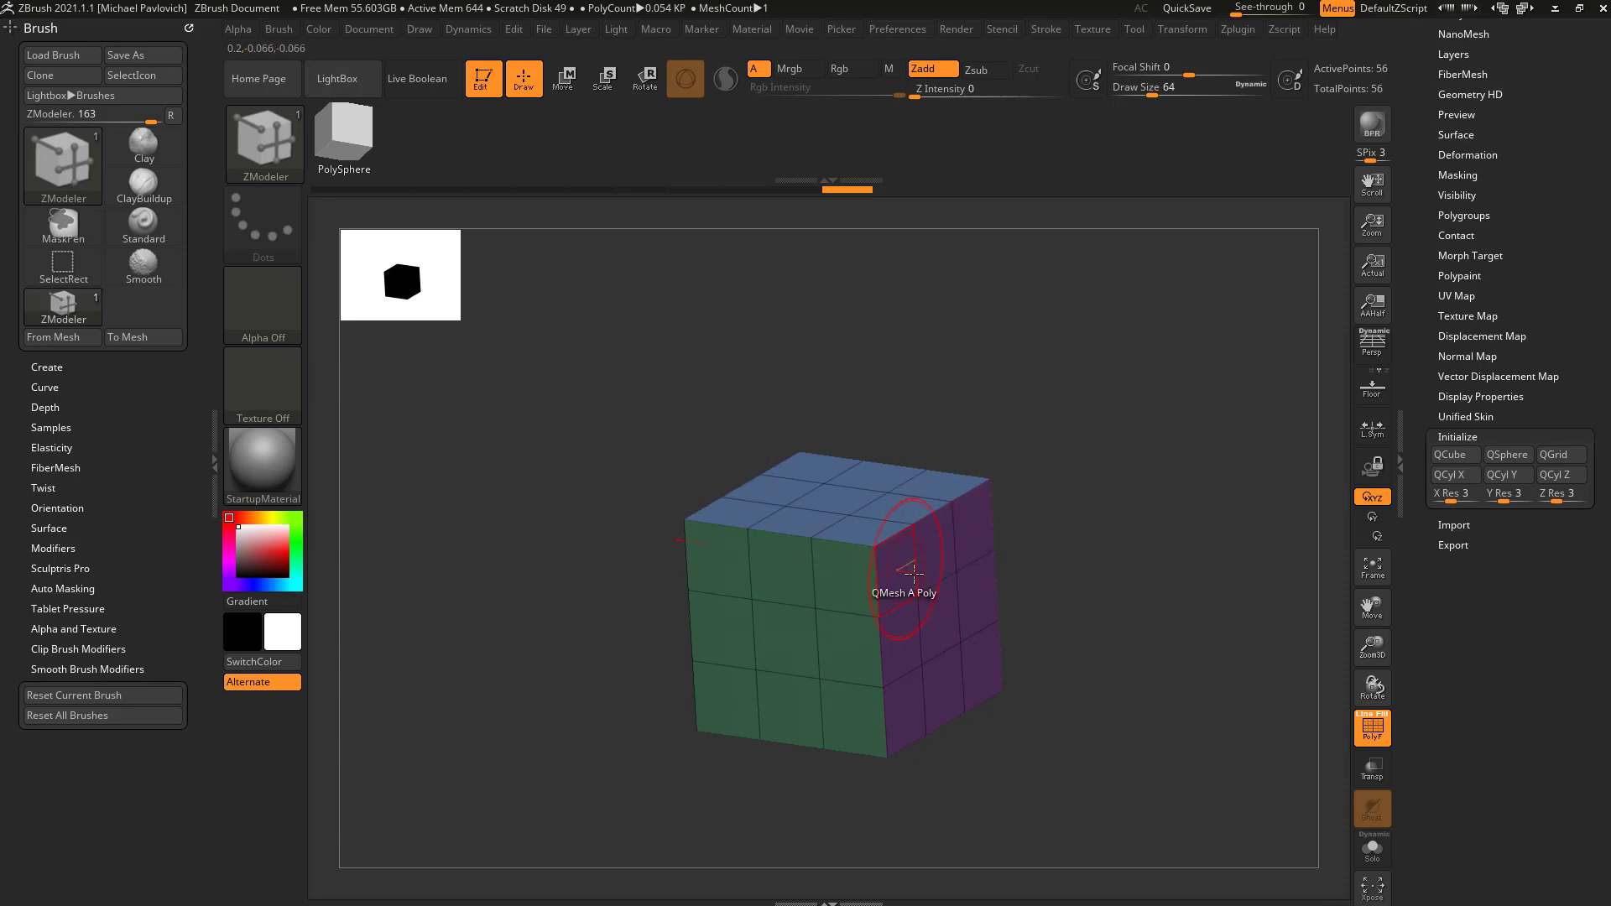
Examine the ZModeler polygon, edge and point actions with their targets and modifiers on the cube.
key("space")
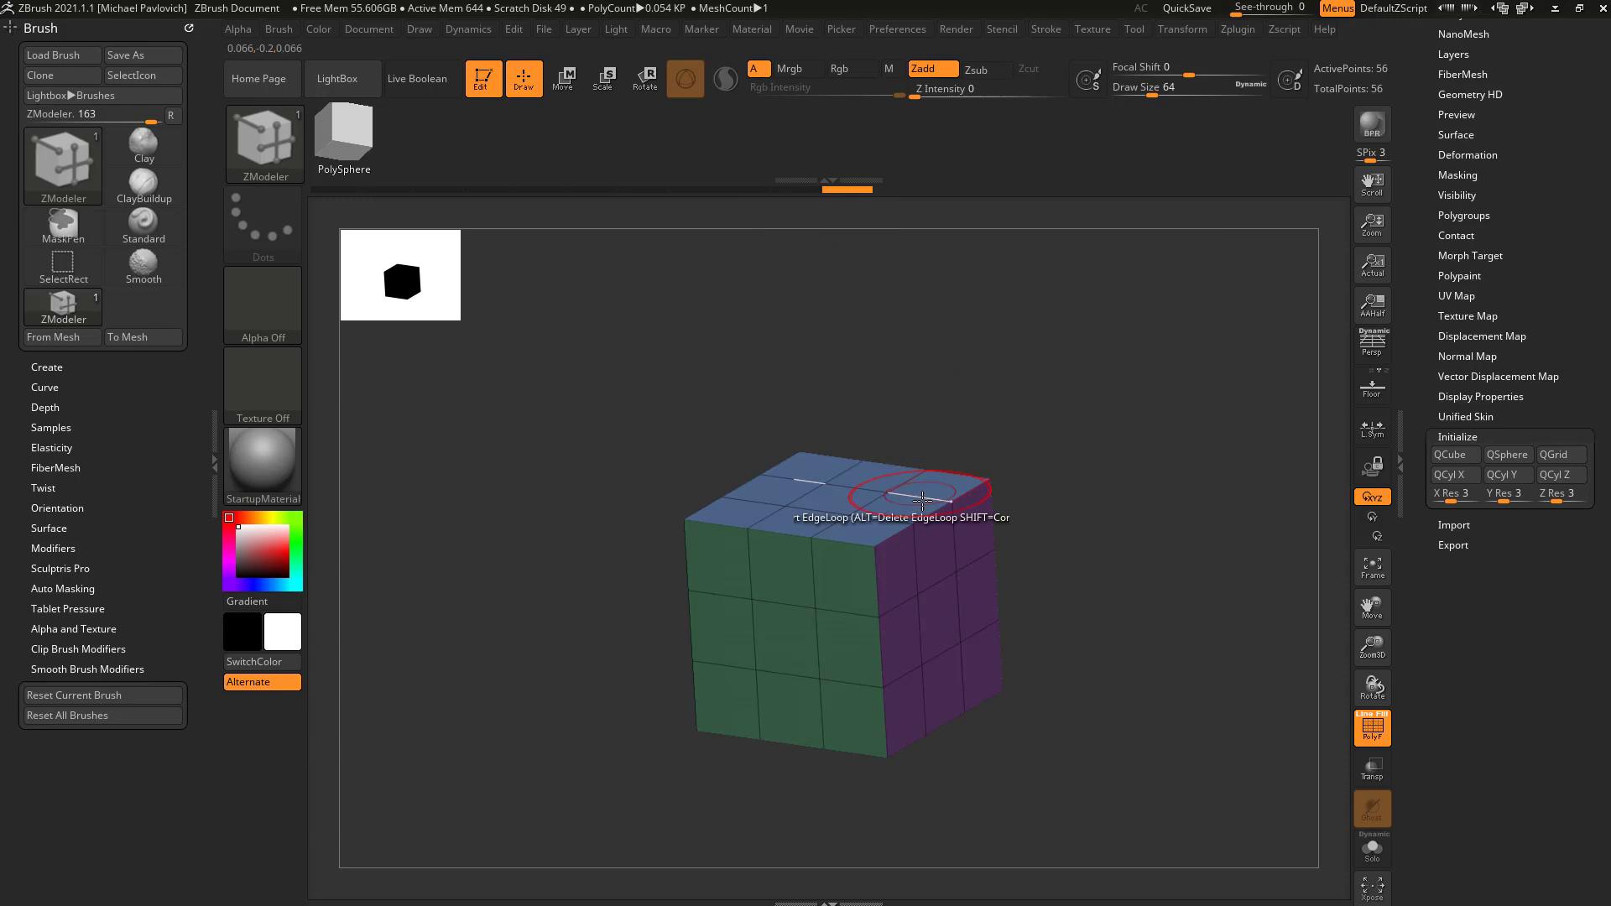
key("space")
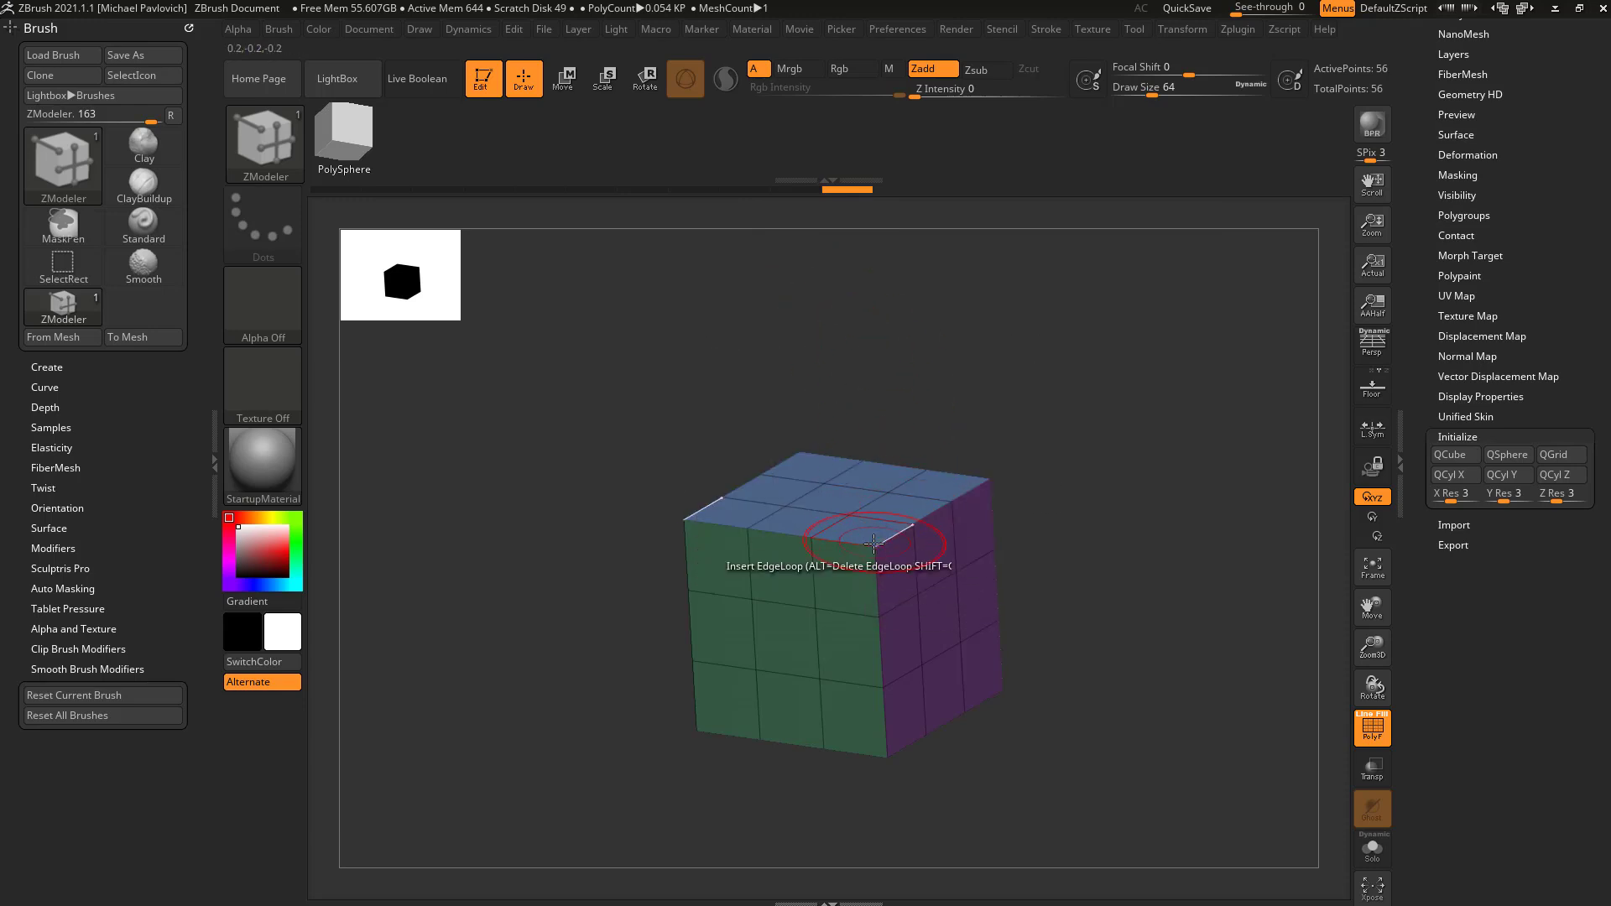
key("space")
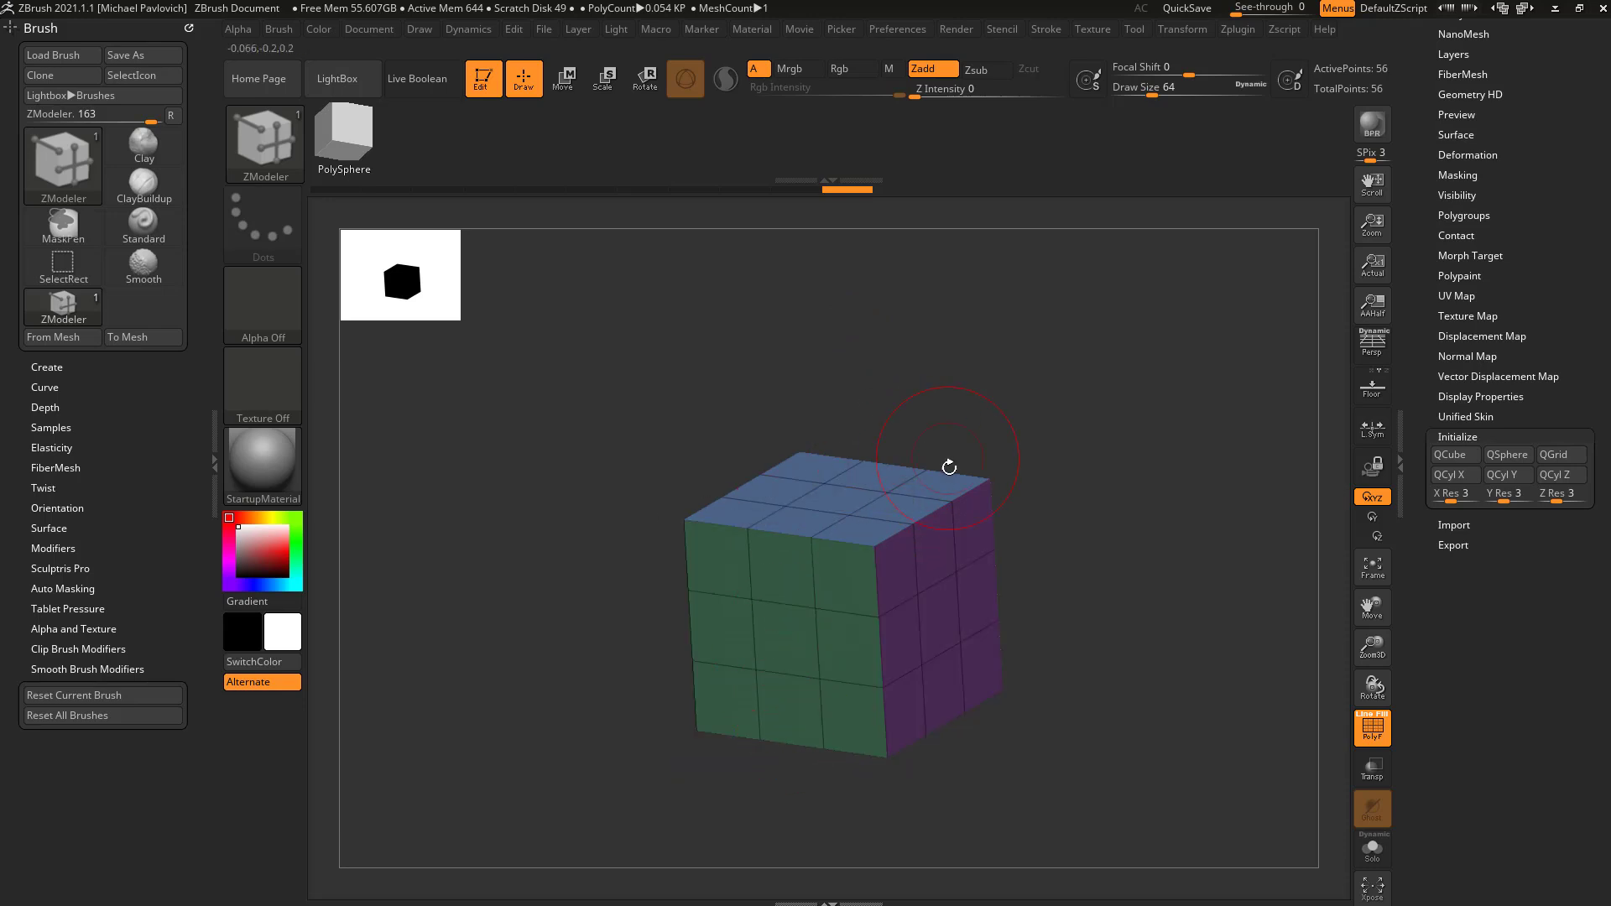
key("space")
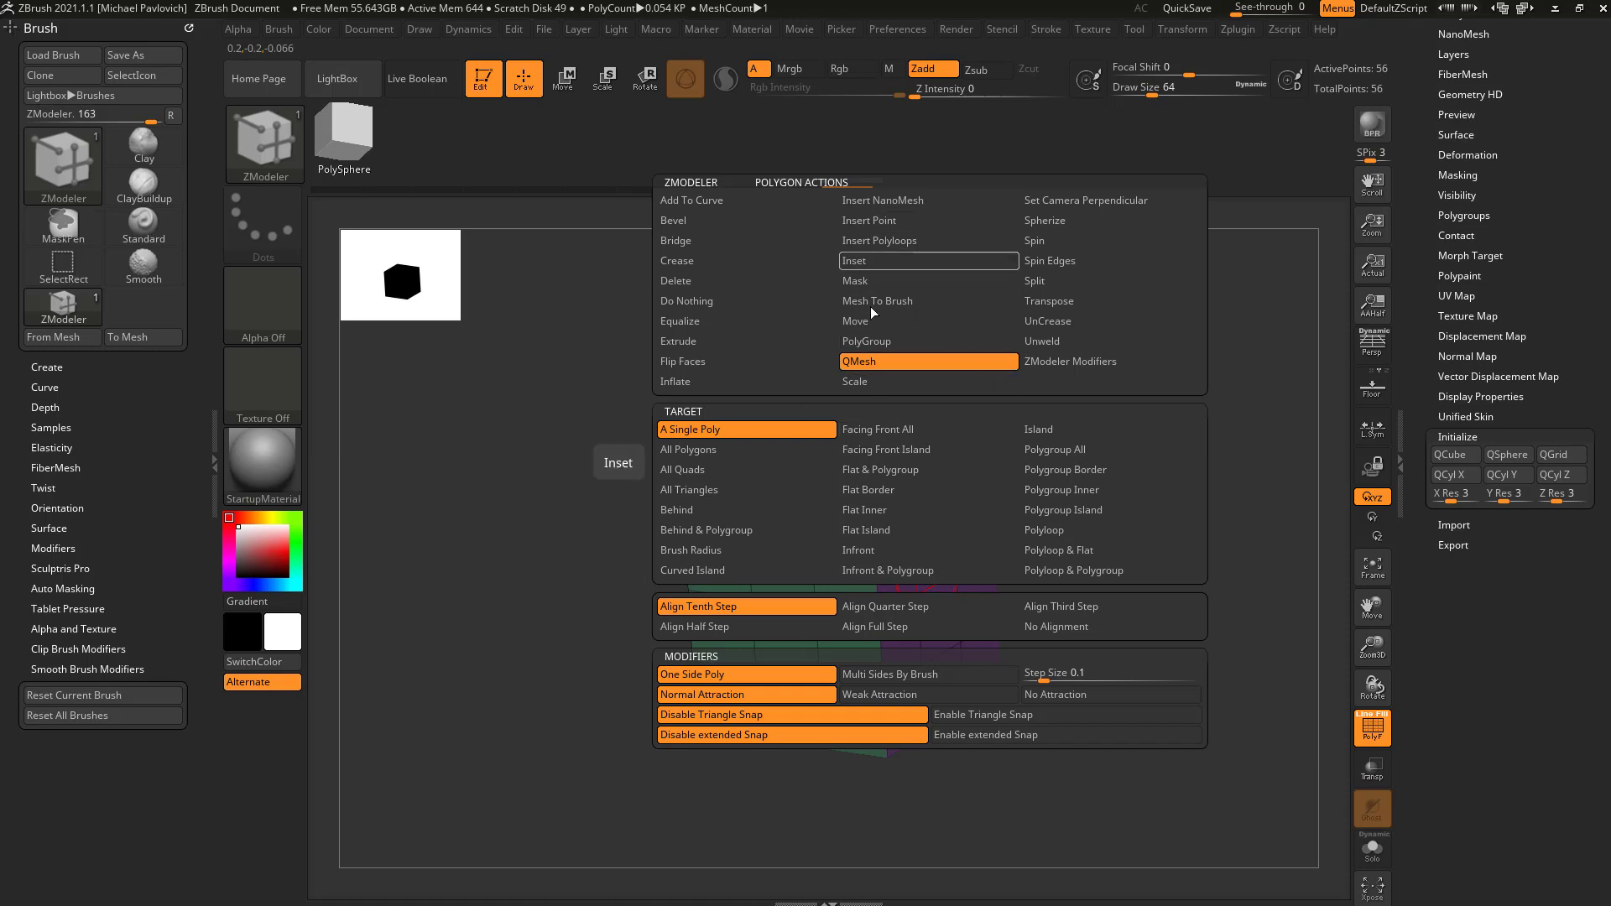
key("space")
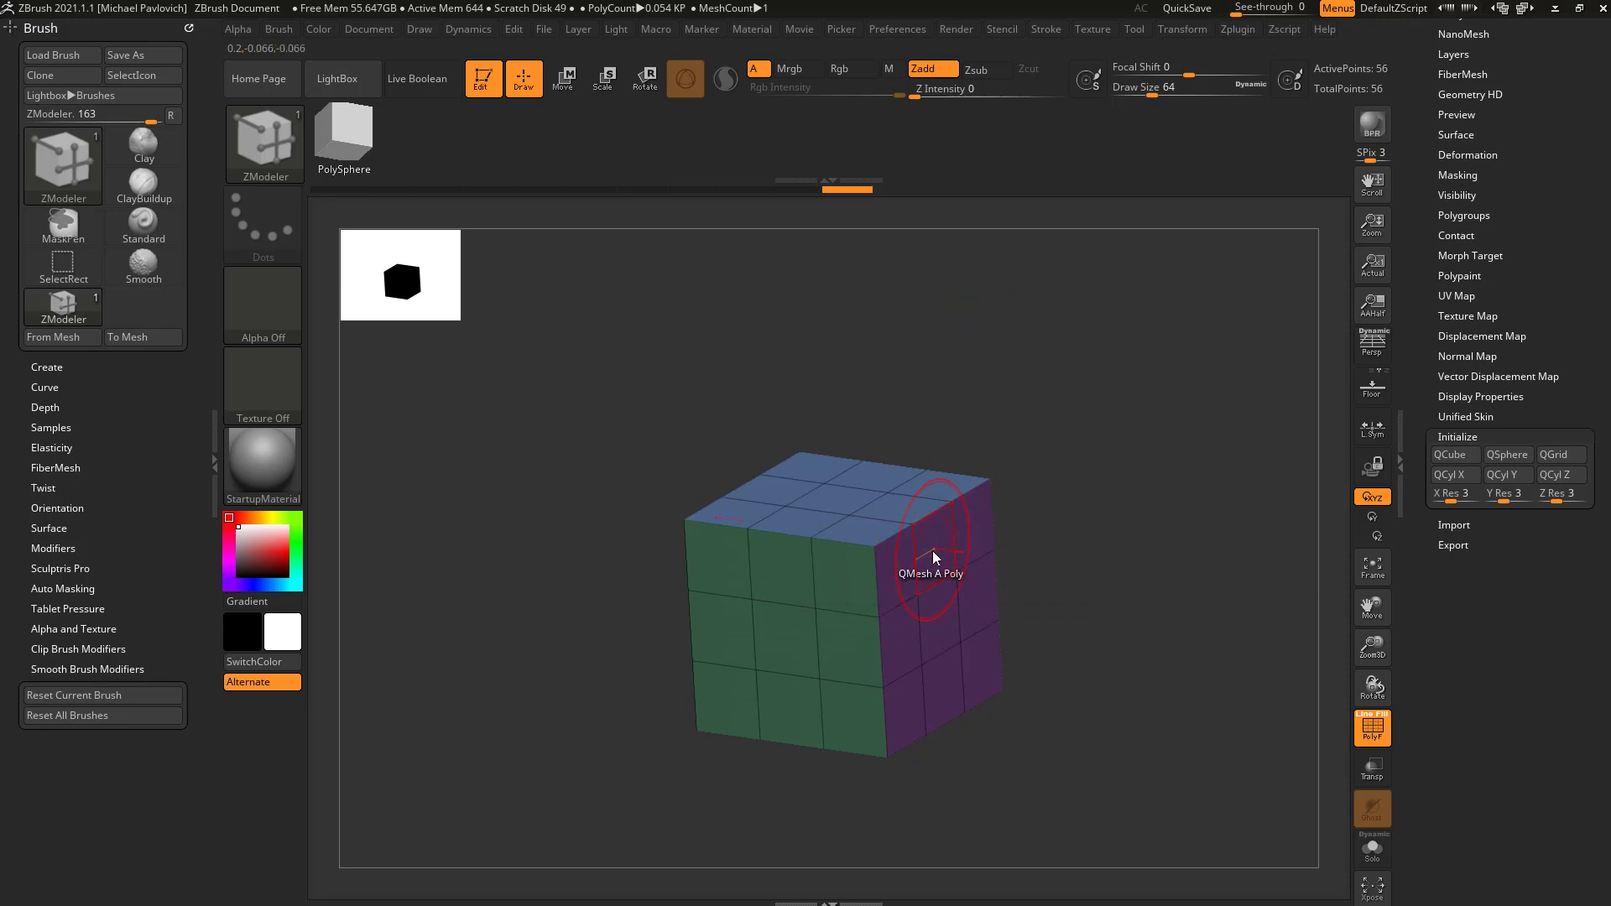
key("space")
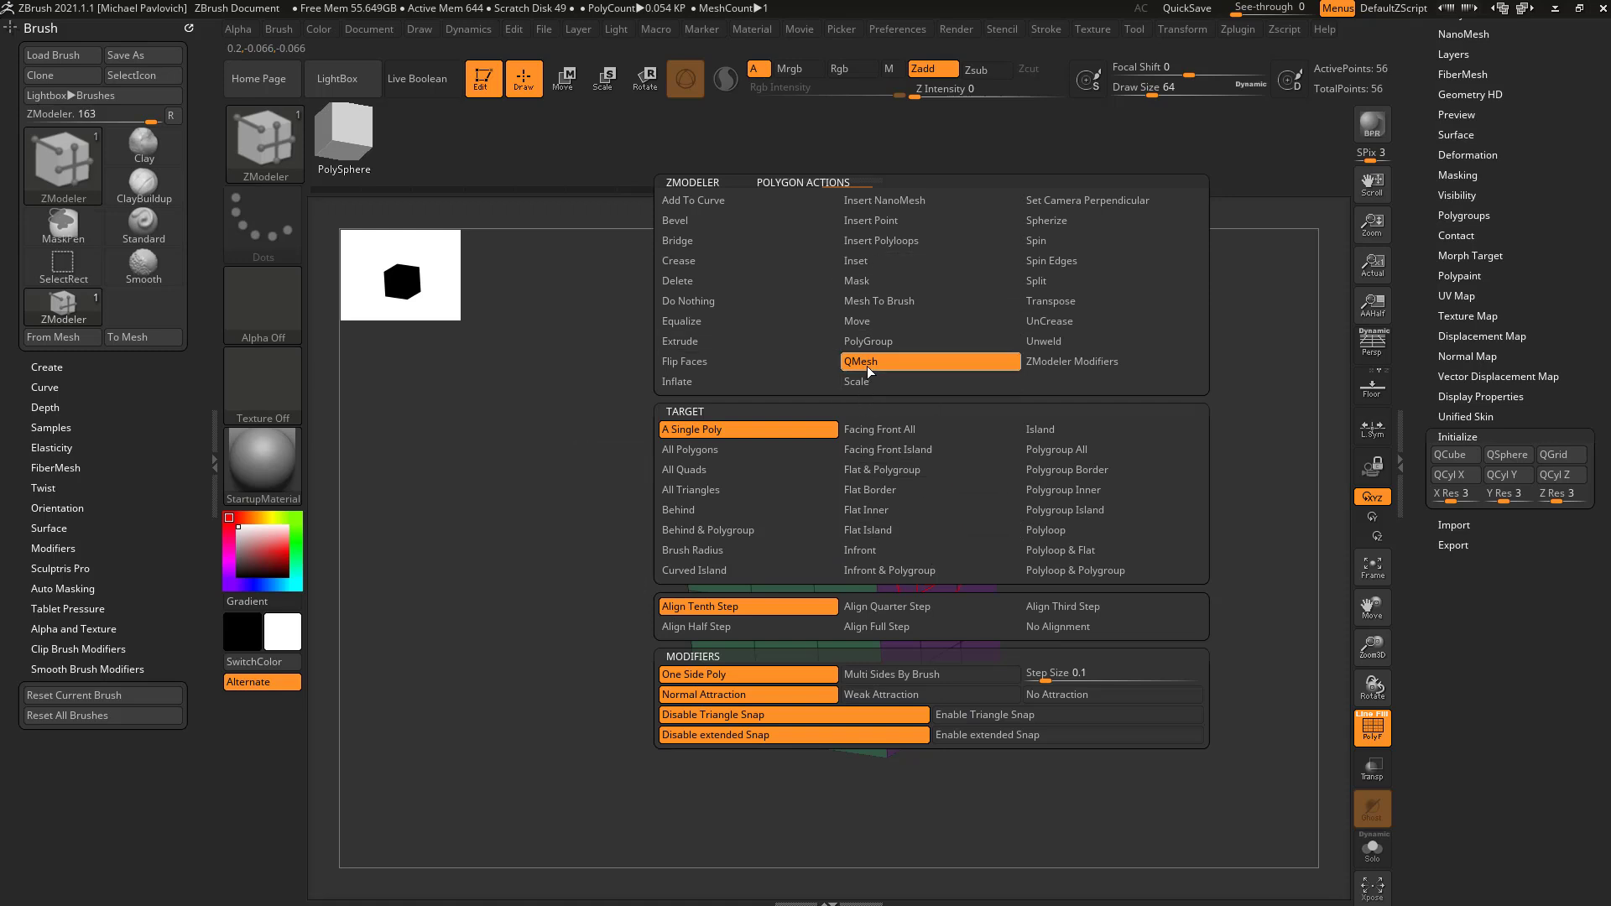
key("space")
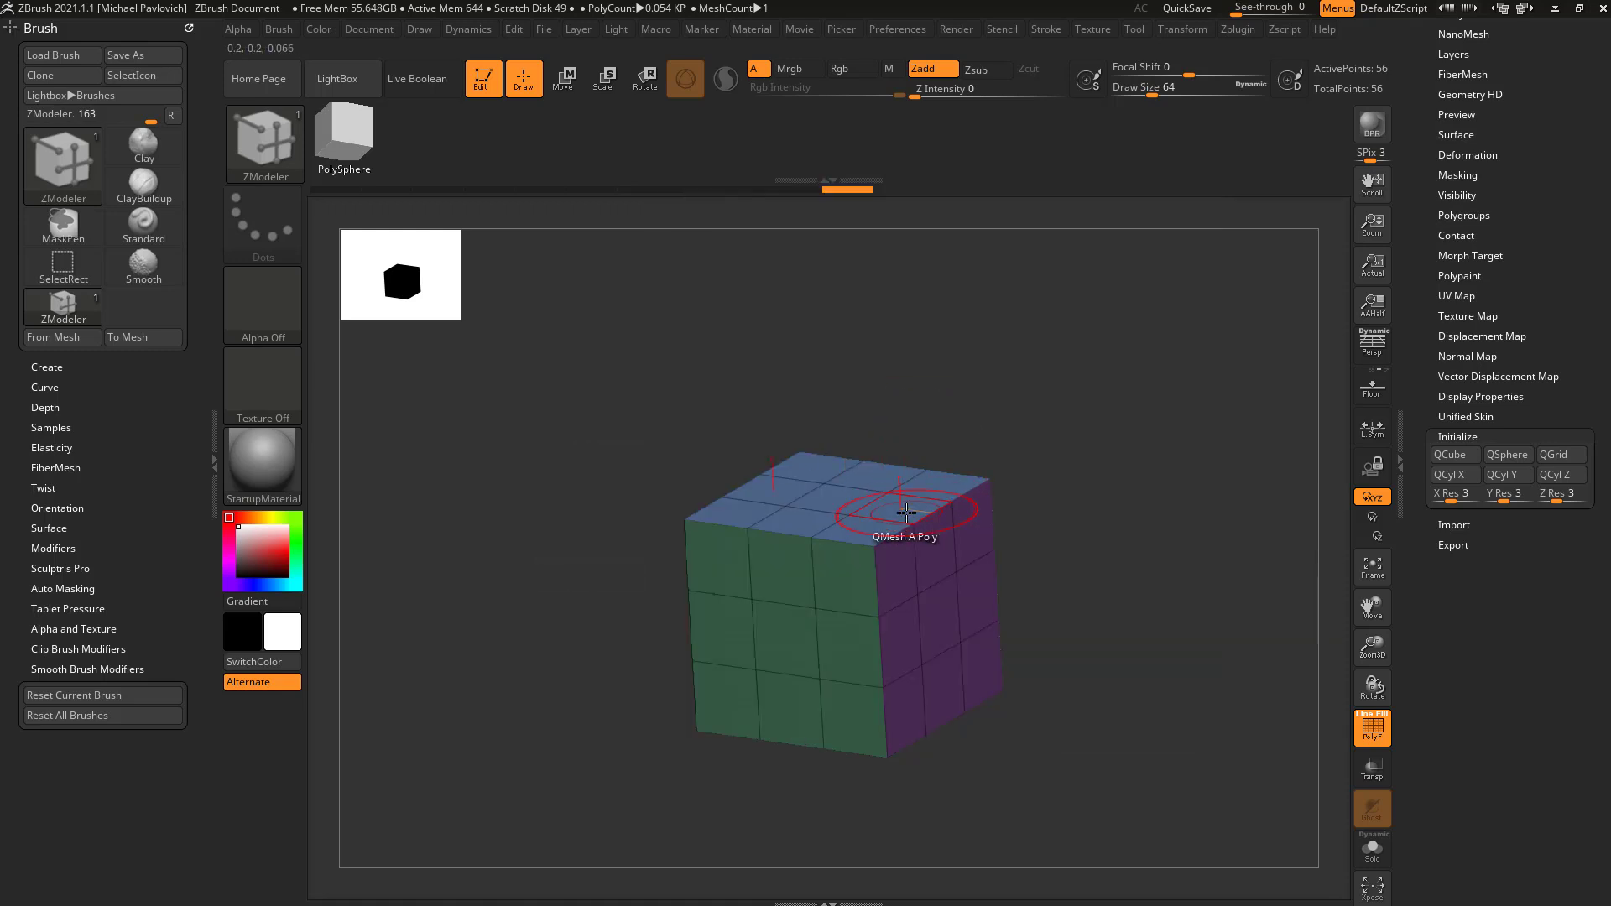
key("space")
left_click(887, 384)
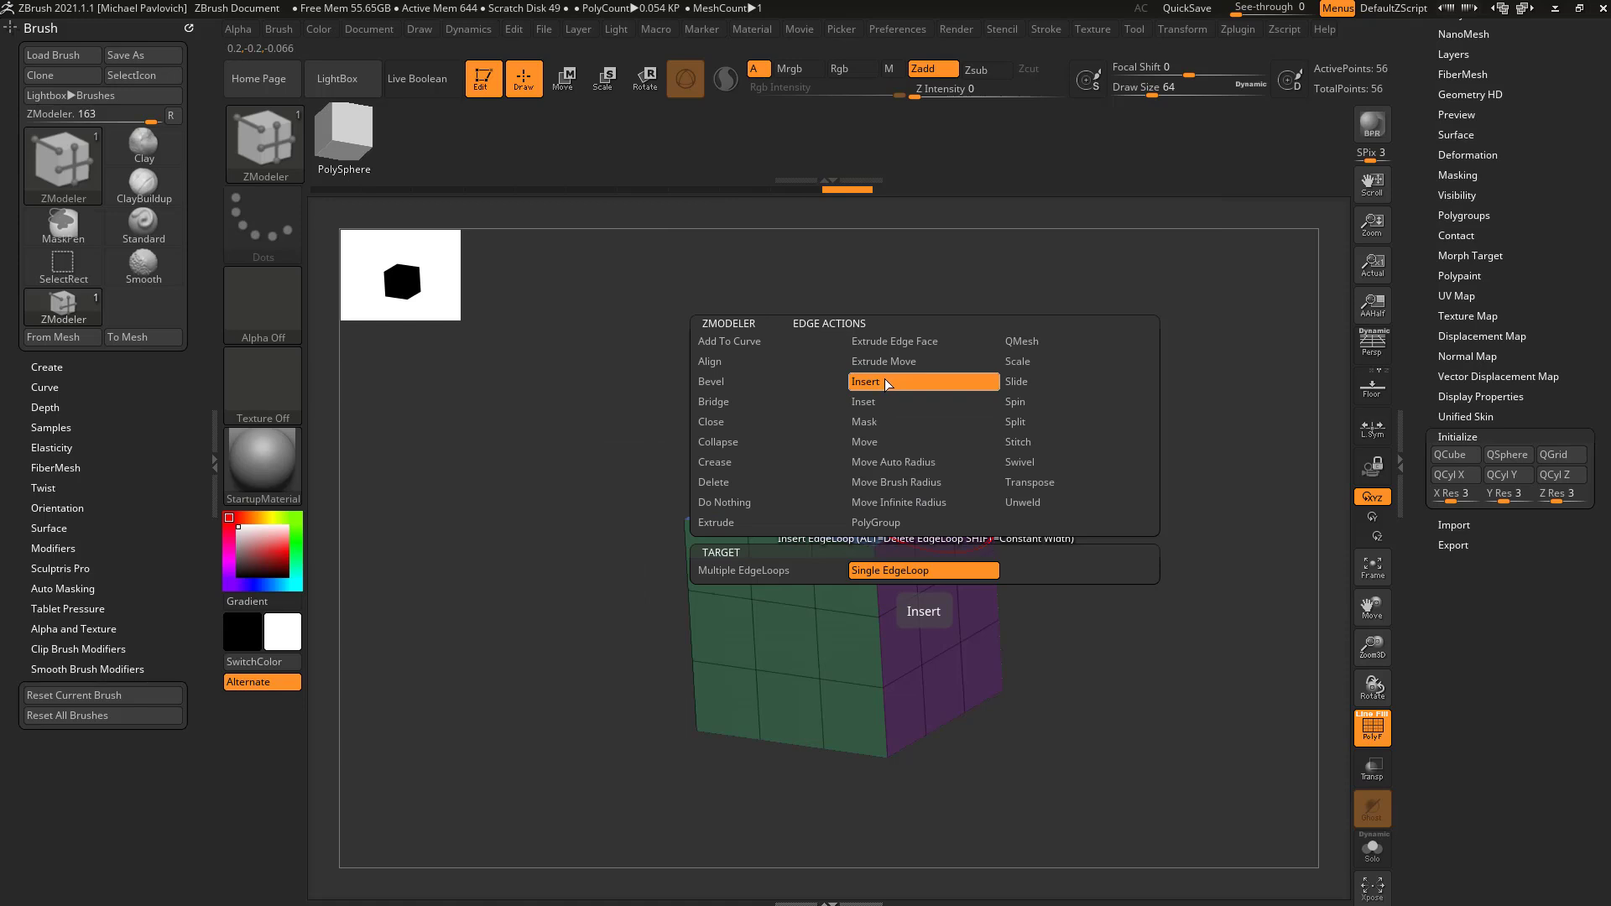
key("space")
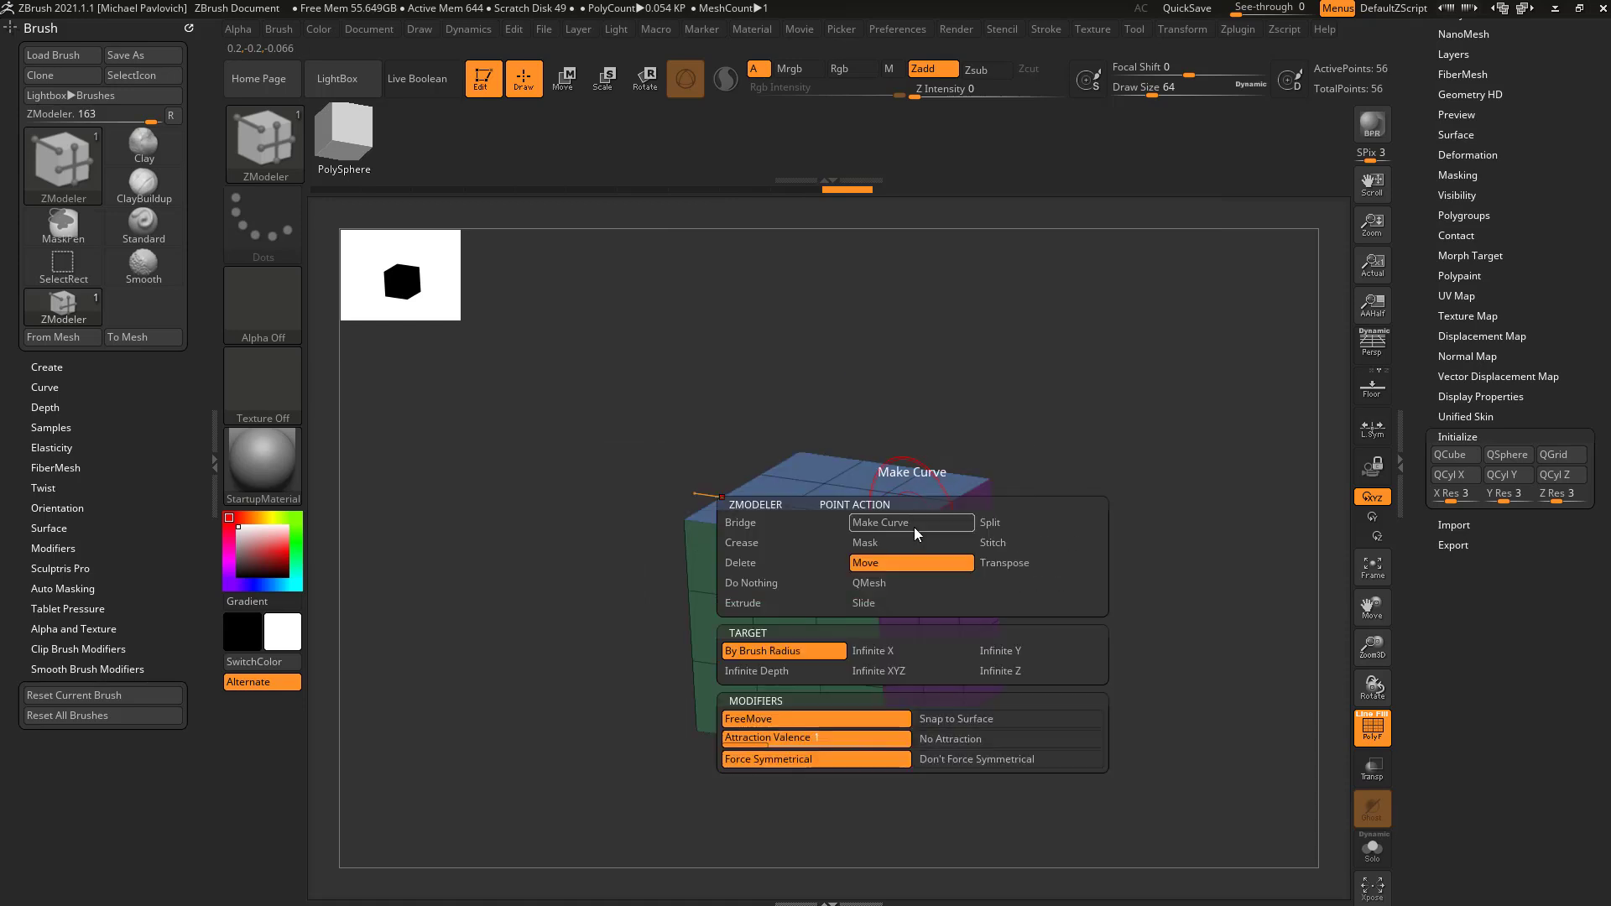
key("space")
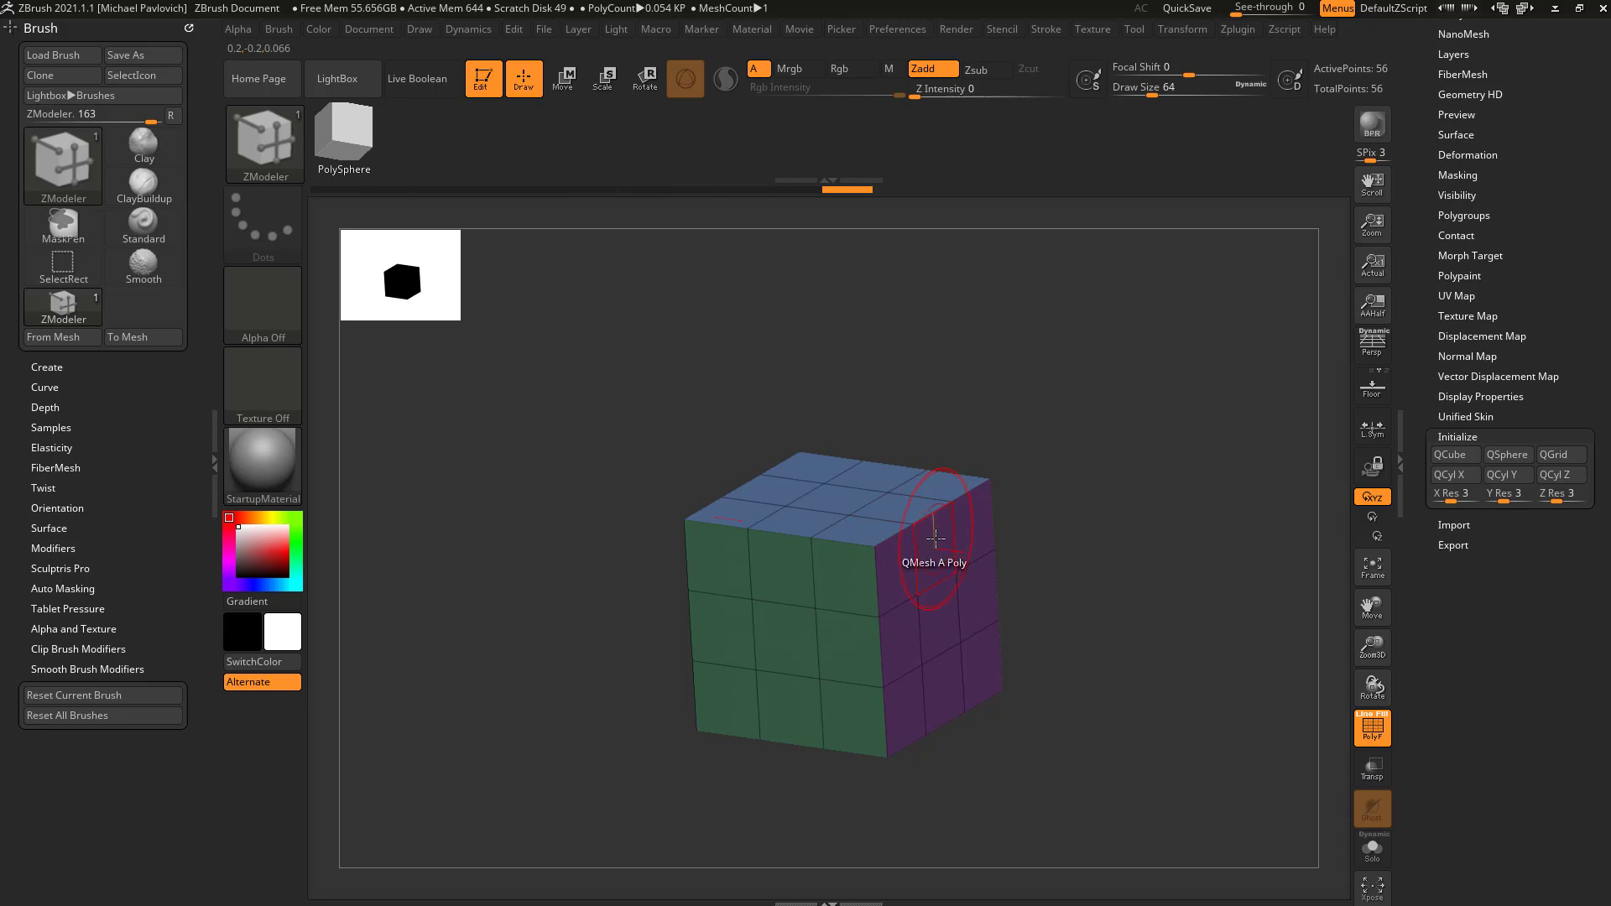
Clone the ZModeler brush to get a separate copy for customizing.
left_click(260, 136)
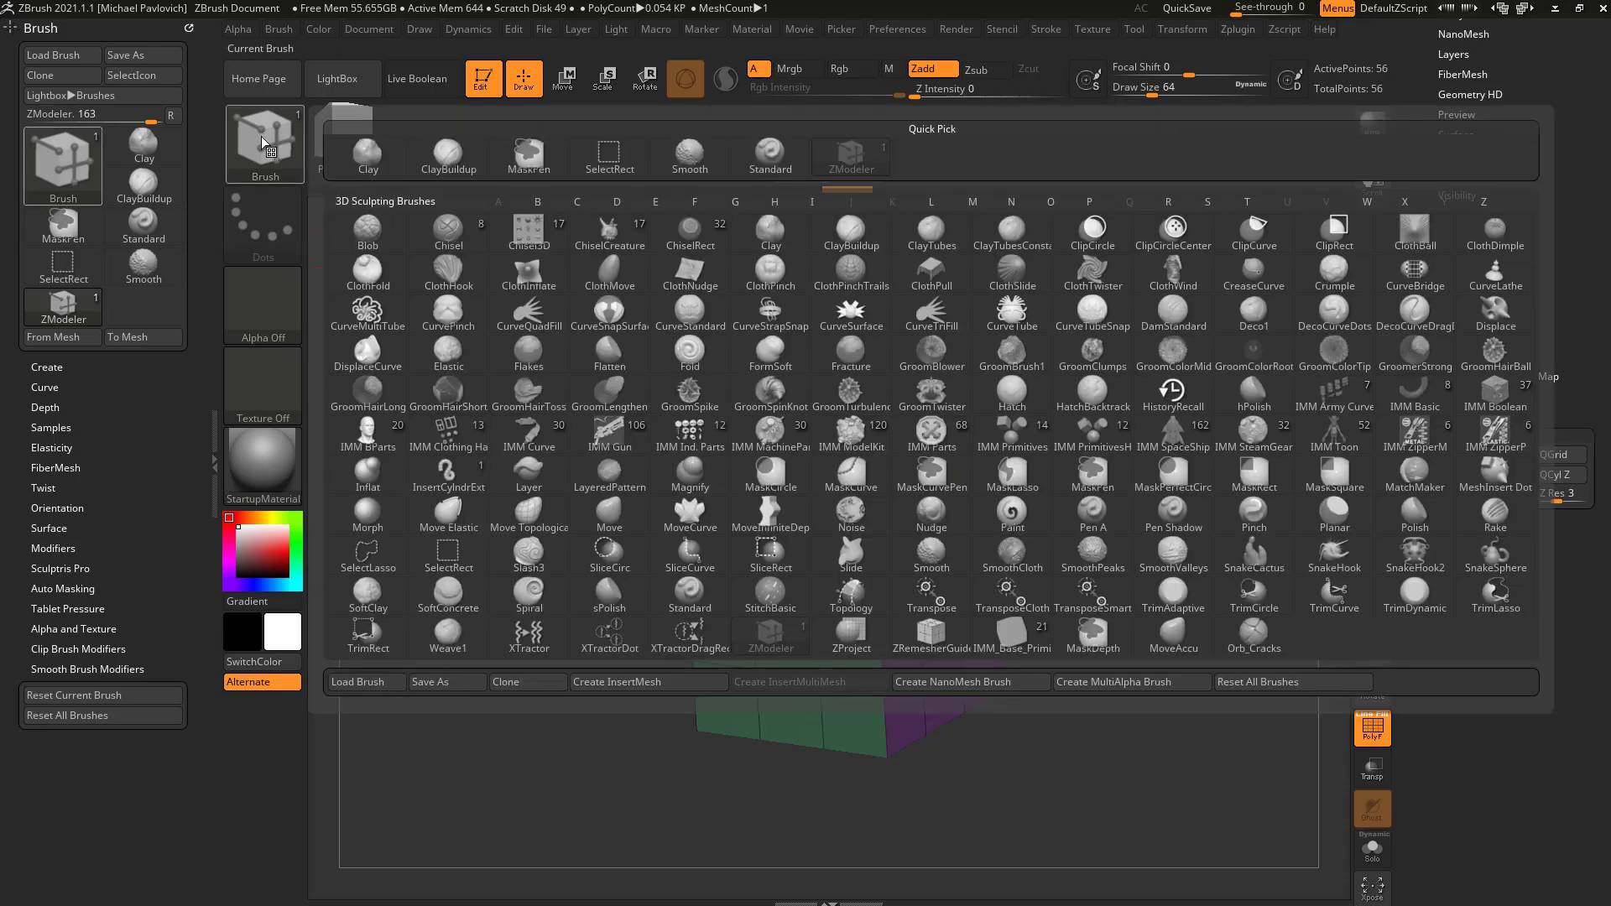
left_click(294, 139)
left_click(529, 682)
left_click(273, 148)
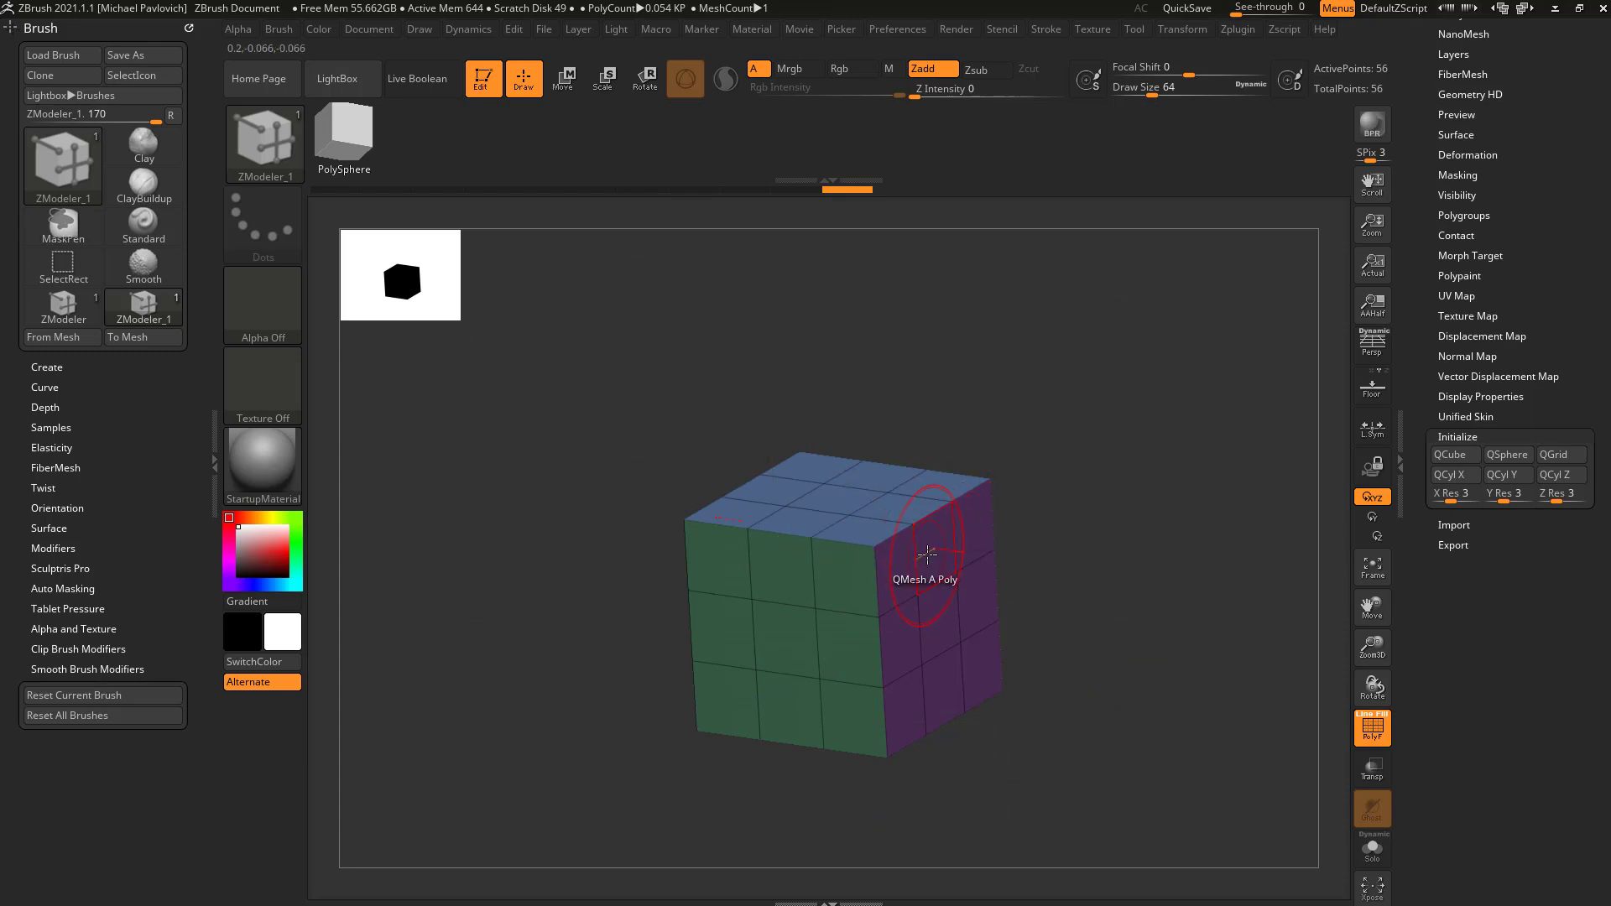
Set the cloned ZModeler brush's point Move action to use the Snap to Surface modifier.
key("space")
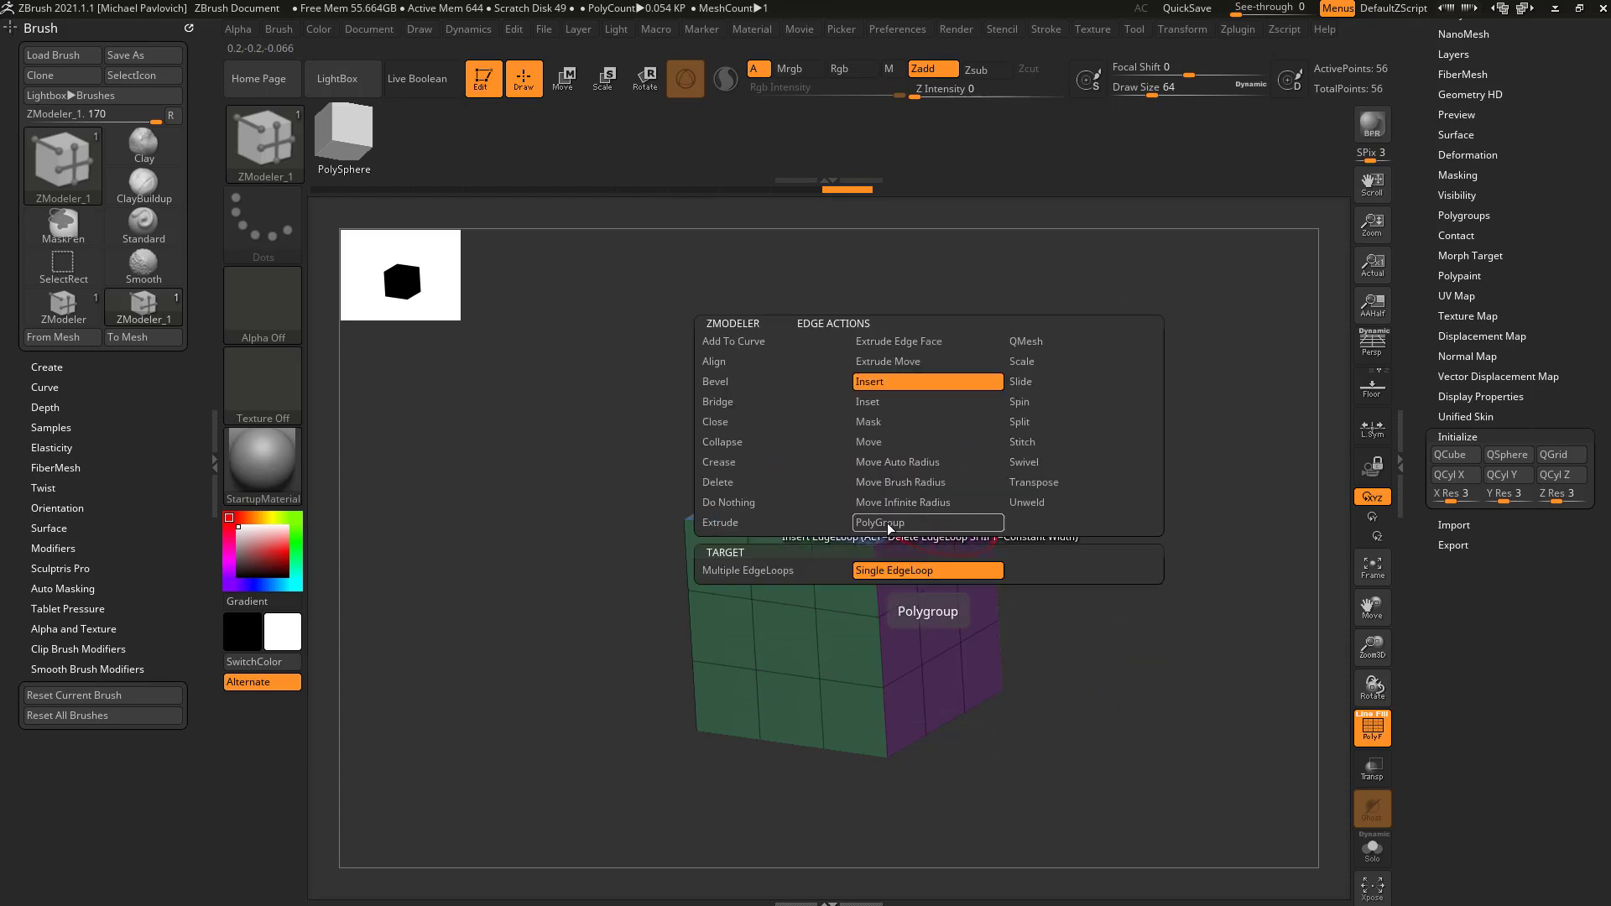
left_click(829, 525)
left_click(973, 719)
key("space")
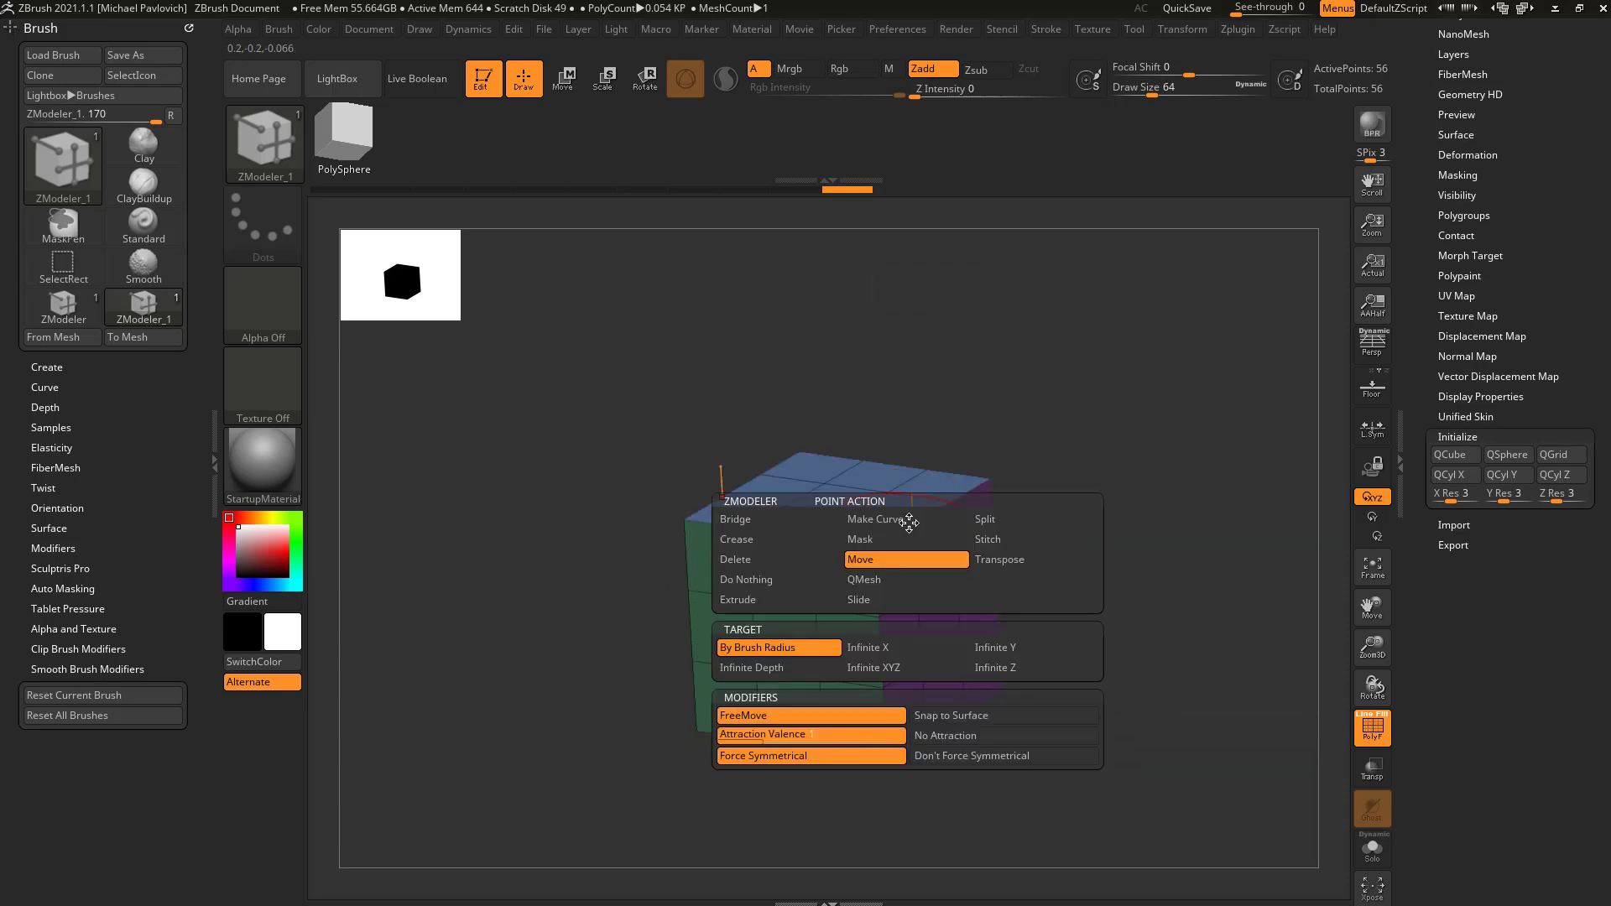
left_click(942, 720)
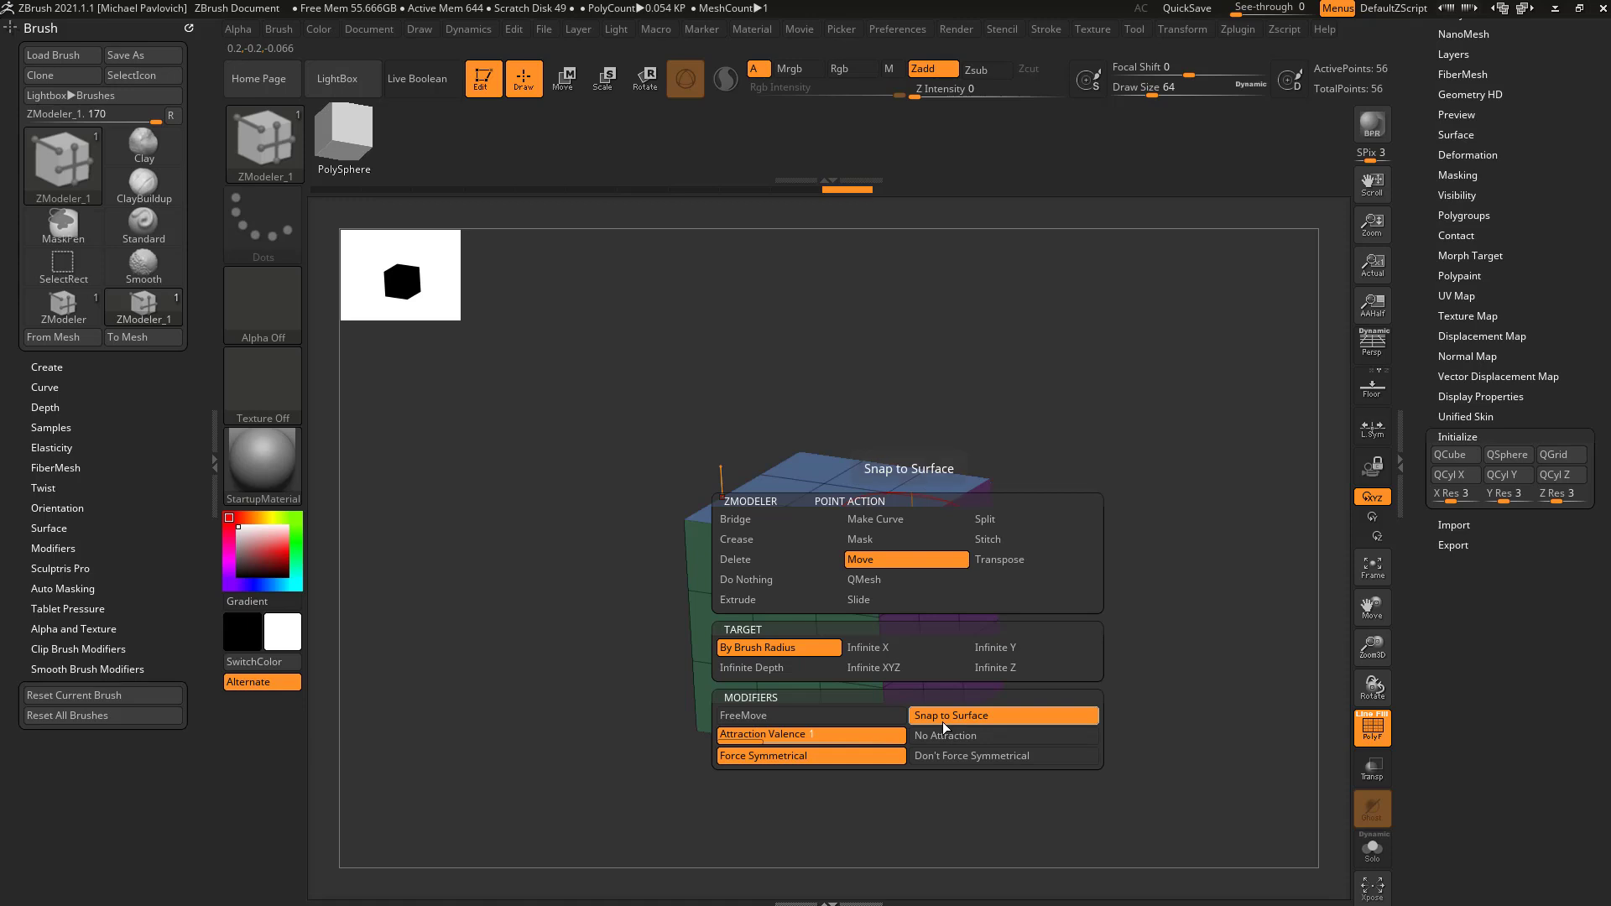
key("space")
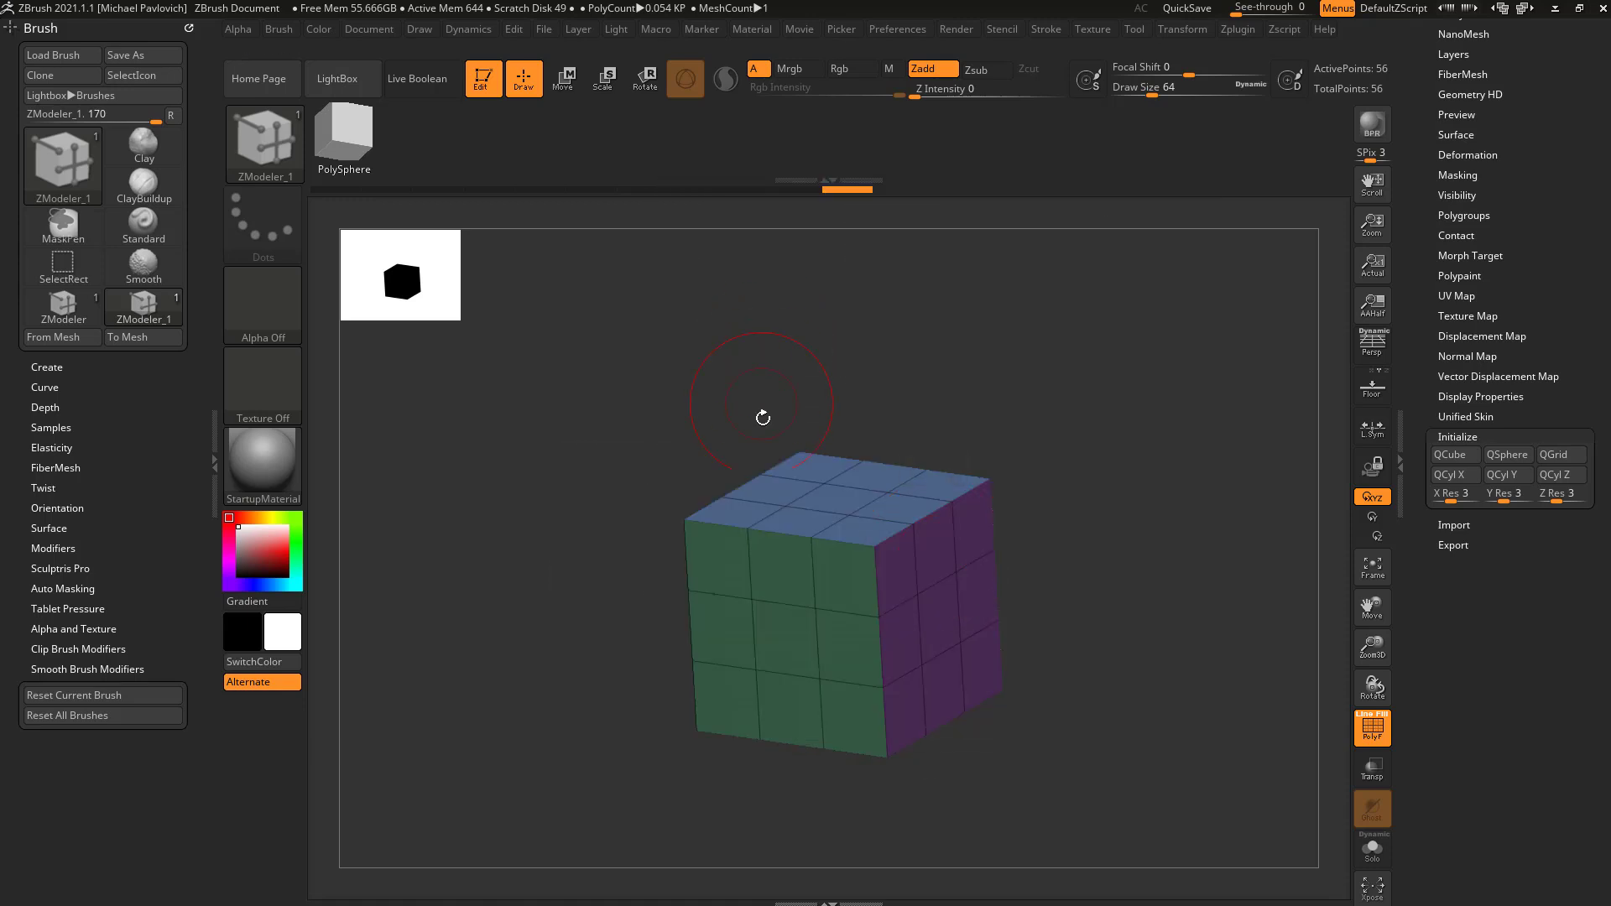
Start saving the cloned ZModeler brush as a preset in the BrushPresets folder and cancel the save.
left_click(277, 28)
left_click(393, 61)
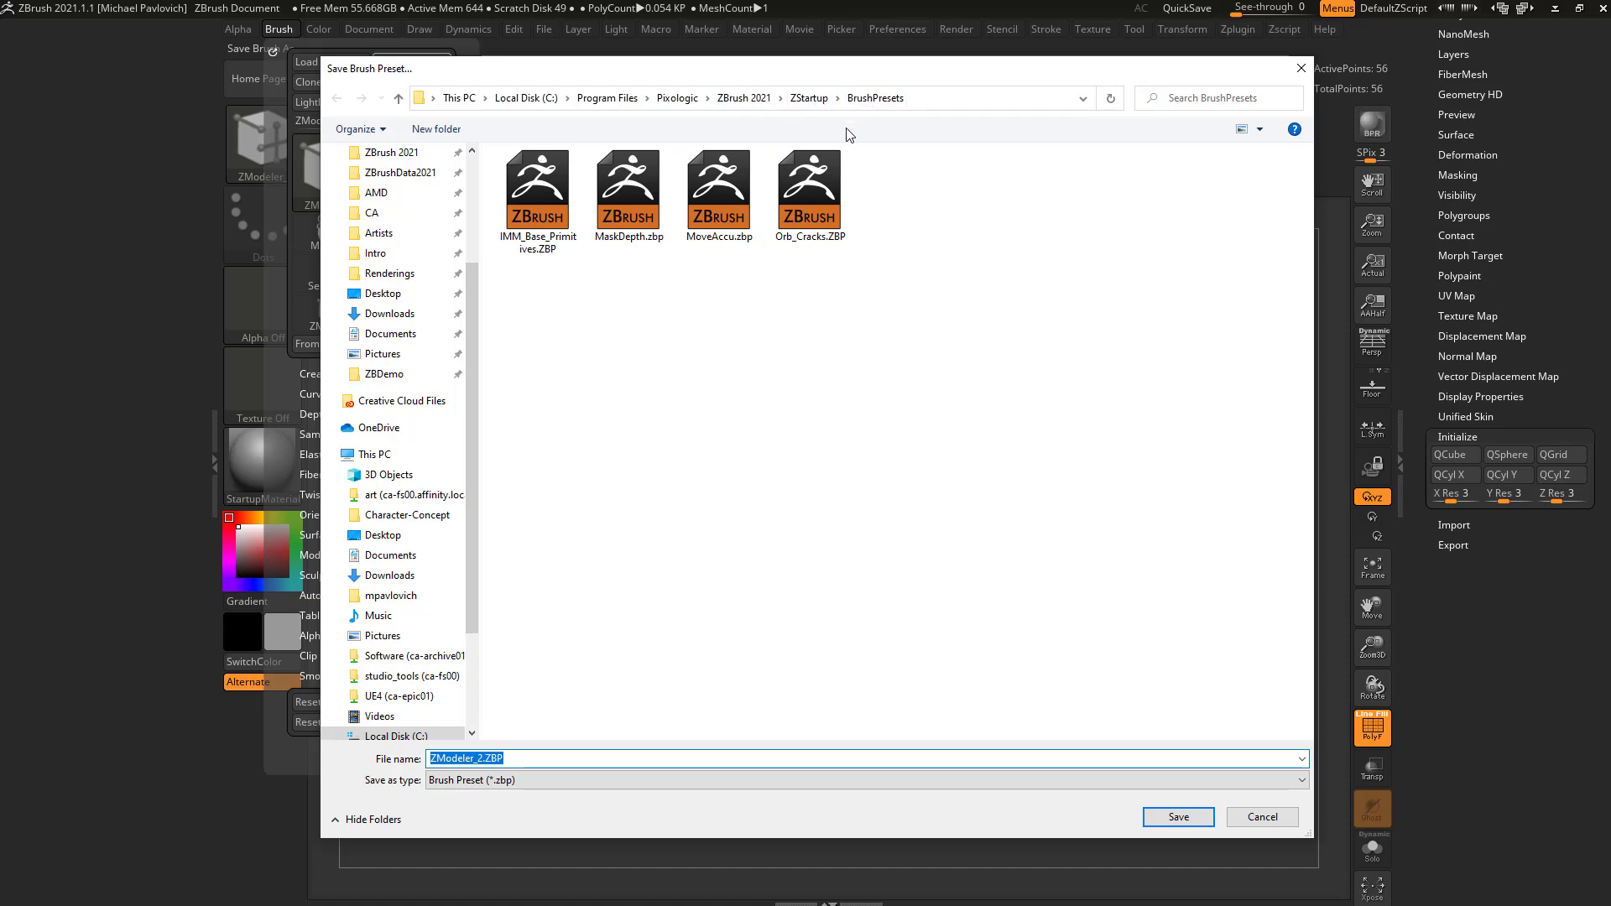
left_click(1254, 815)
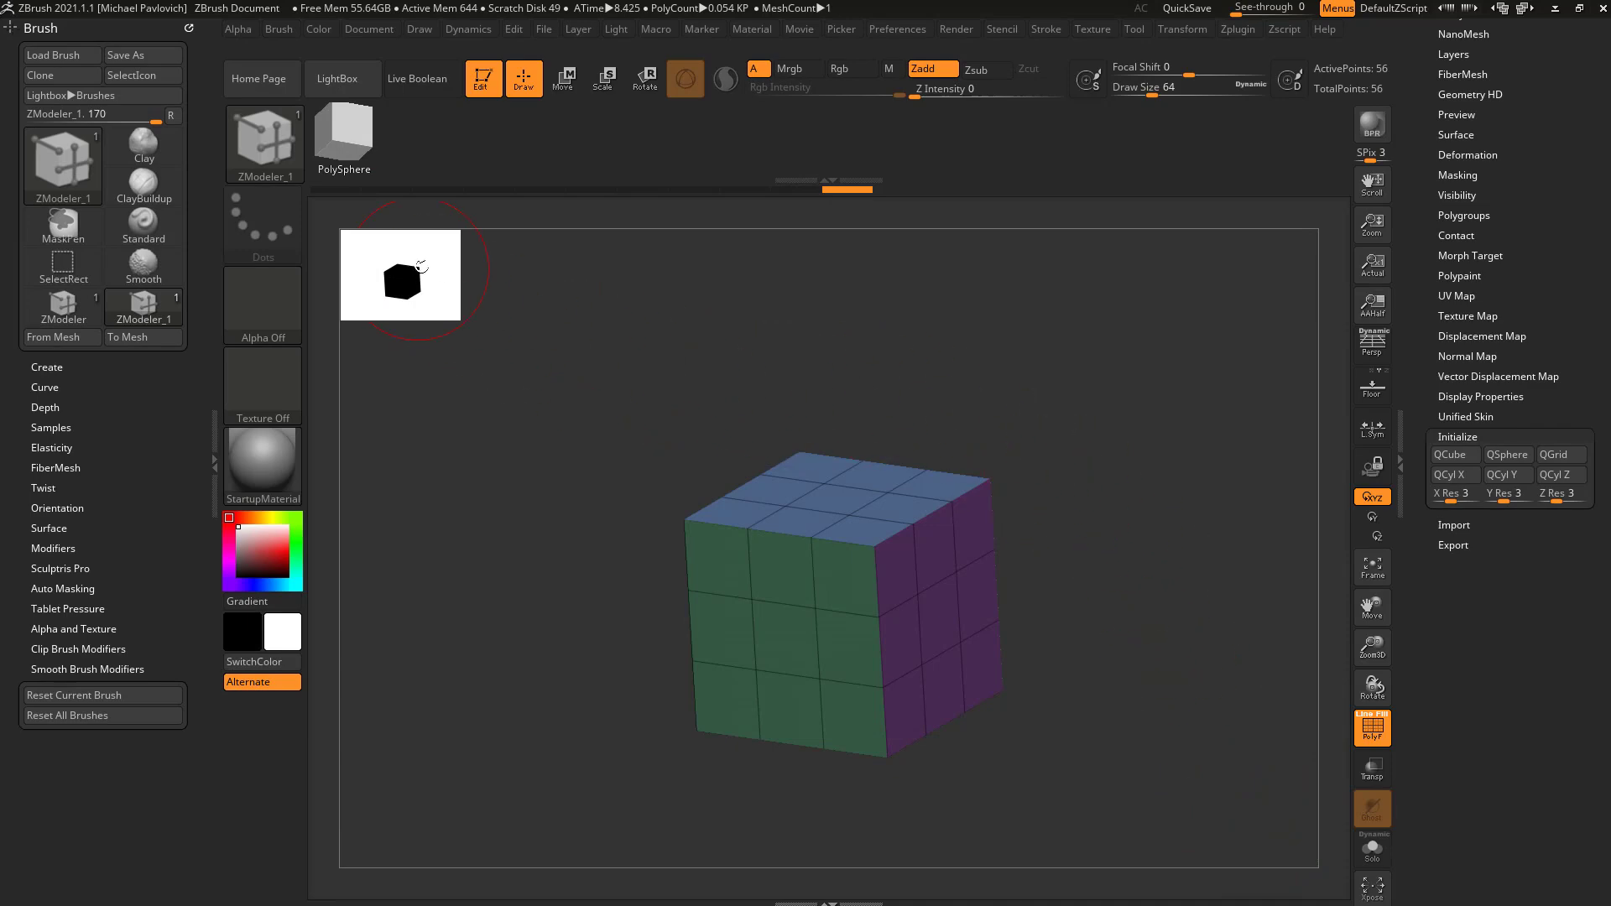
key("b")
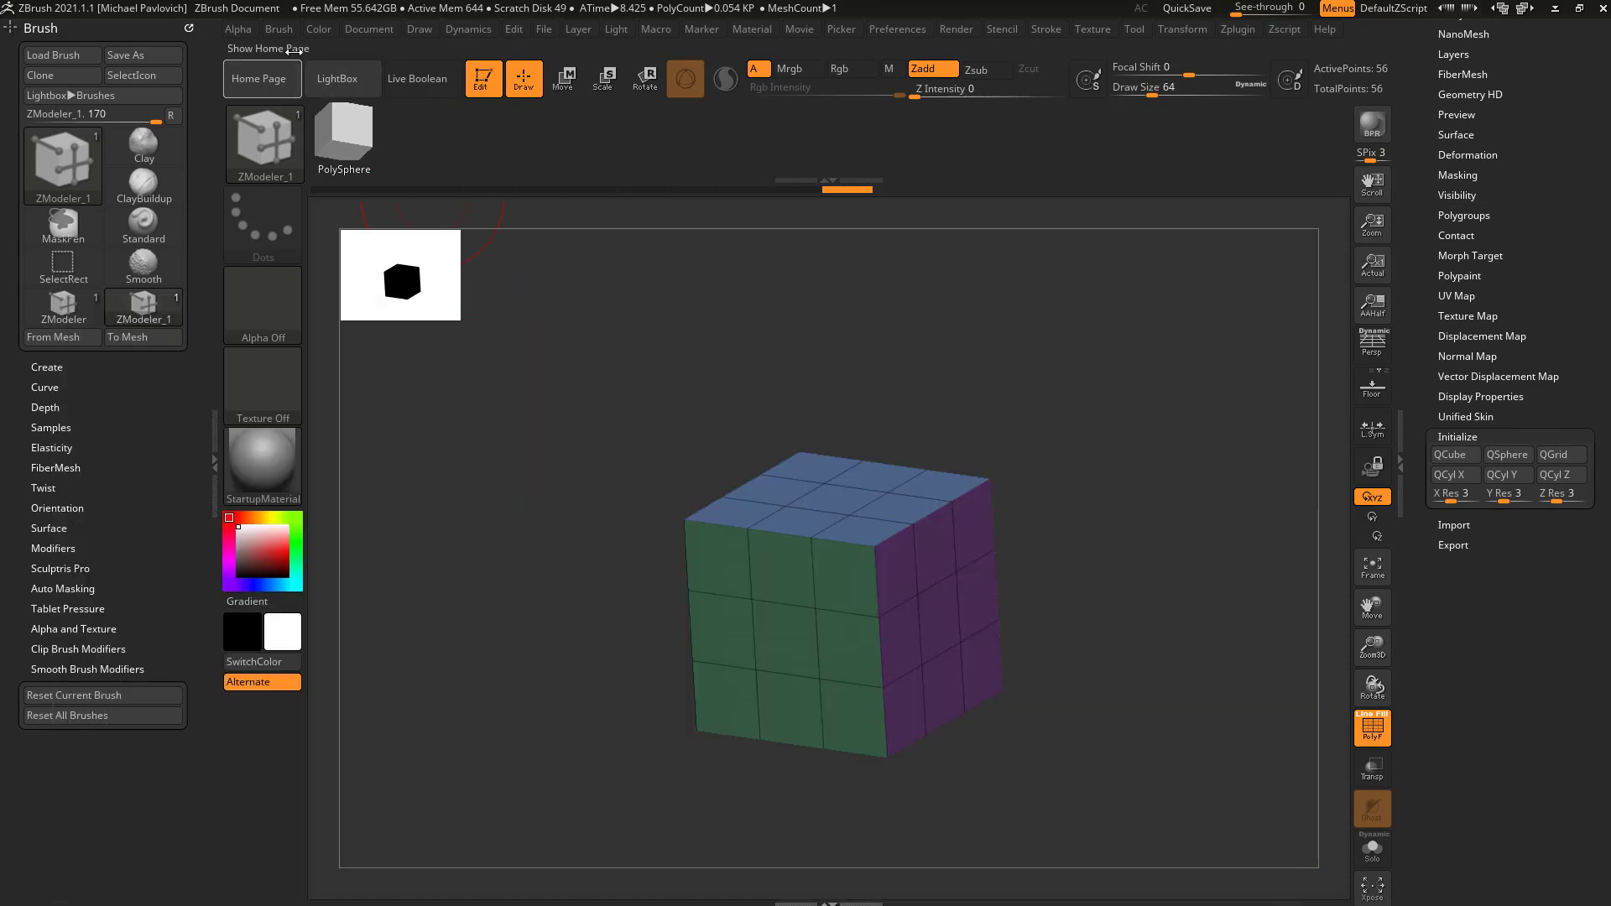
Check the brush preset save location without saving, and reselect the cloned ZModeler_1 brush in the brush library.
left_click(279, 29)
left_click(416, 59)
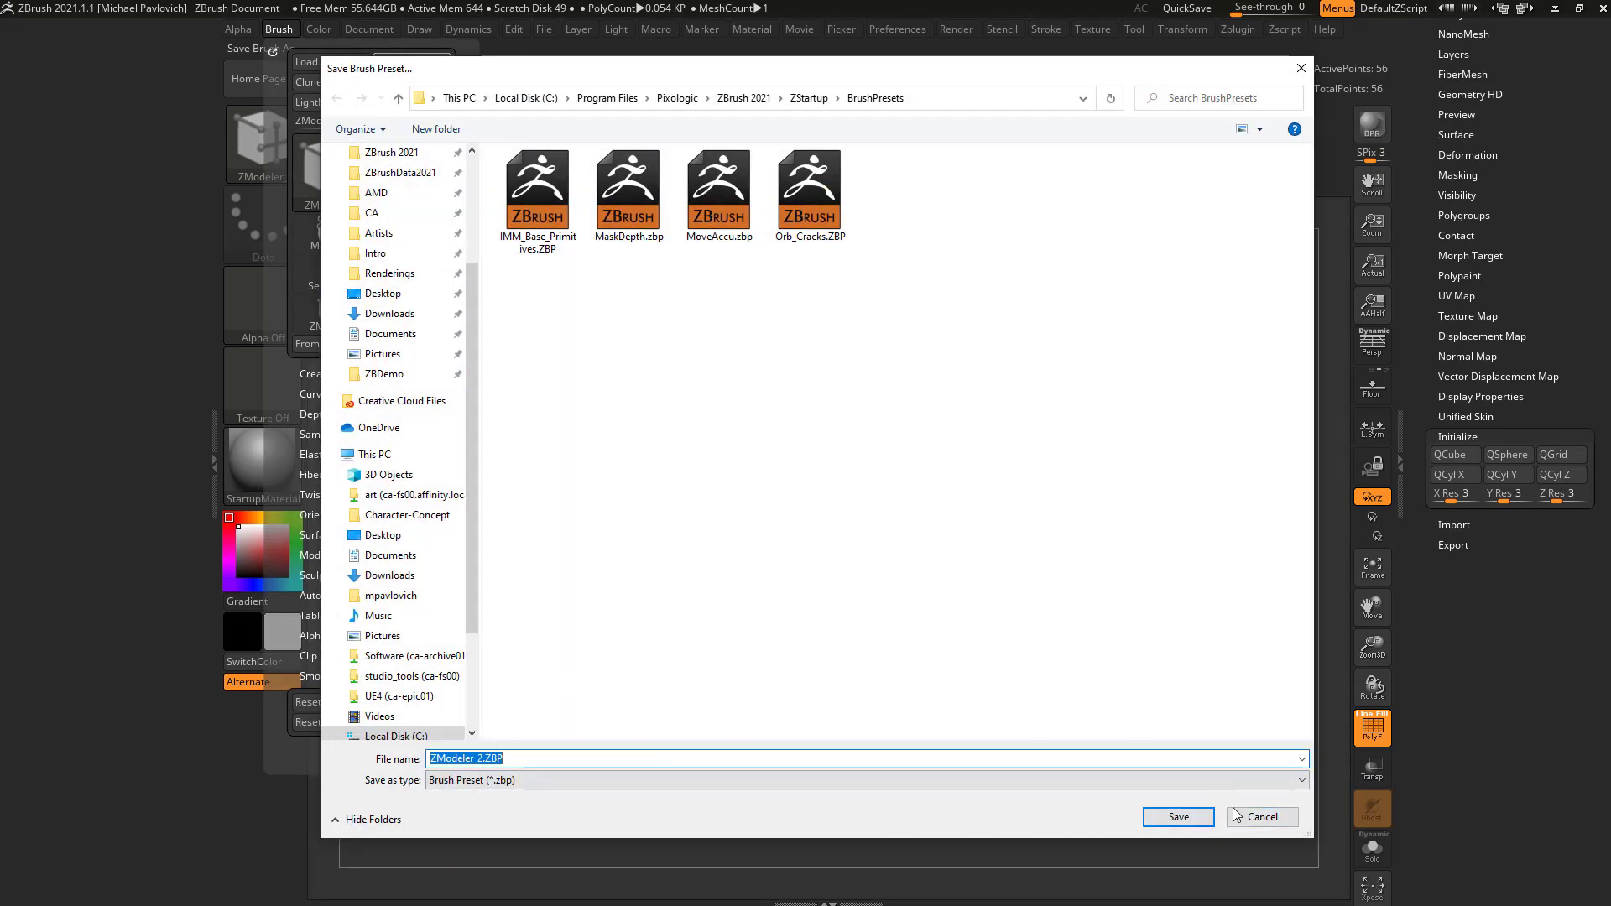
left_click(1251, 818)
key("b")
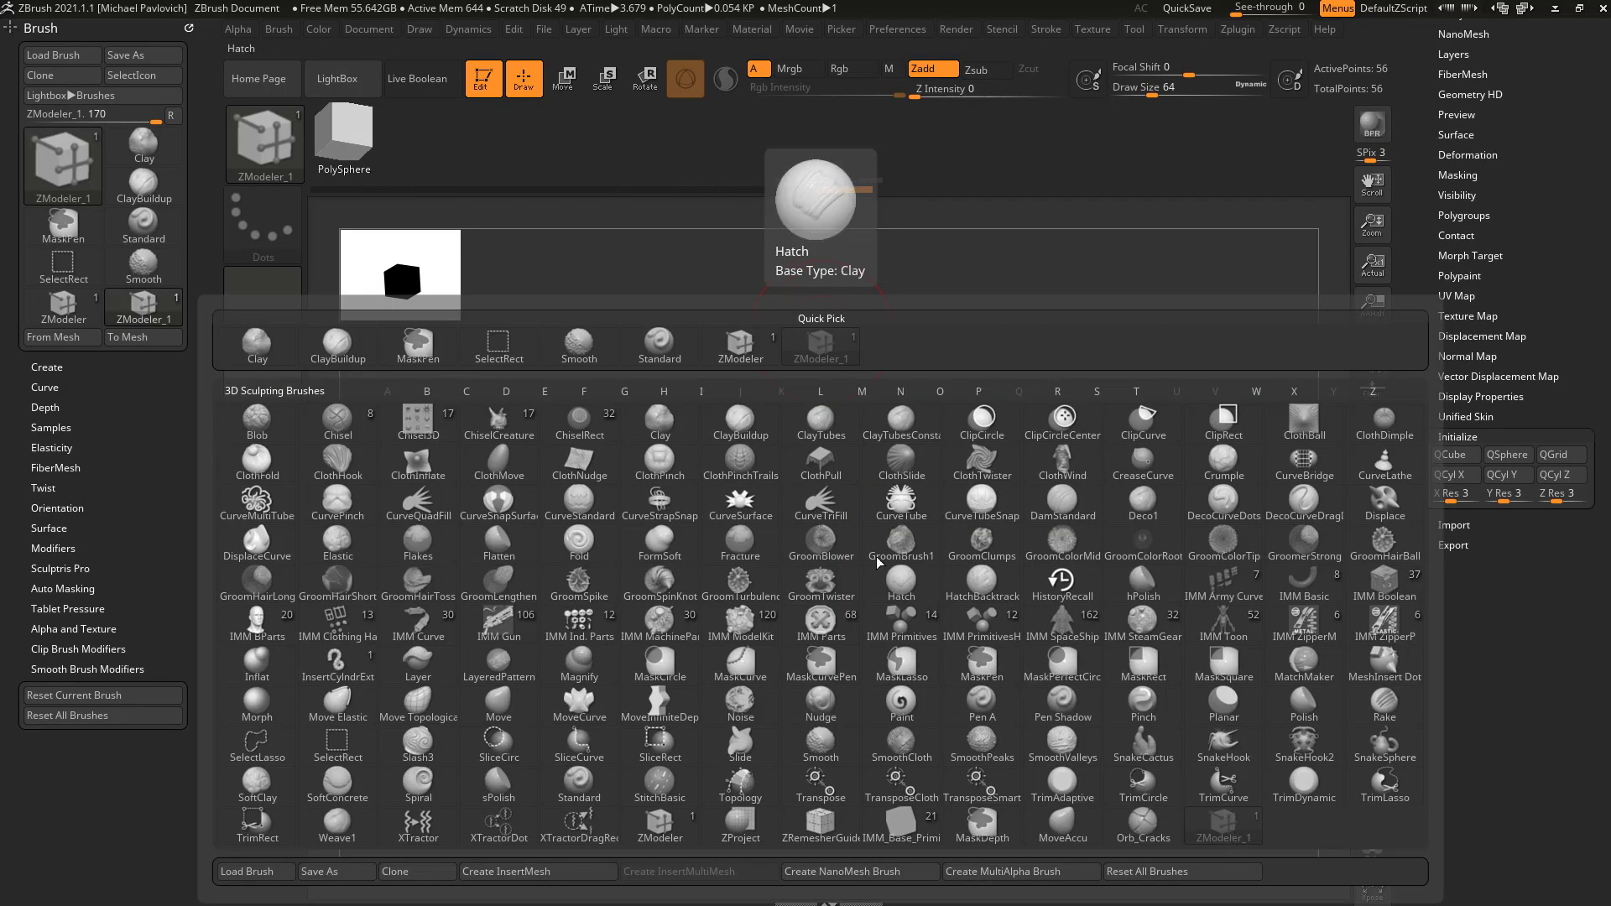
left_click(1218, 812)
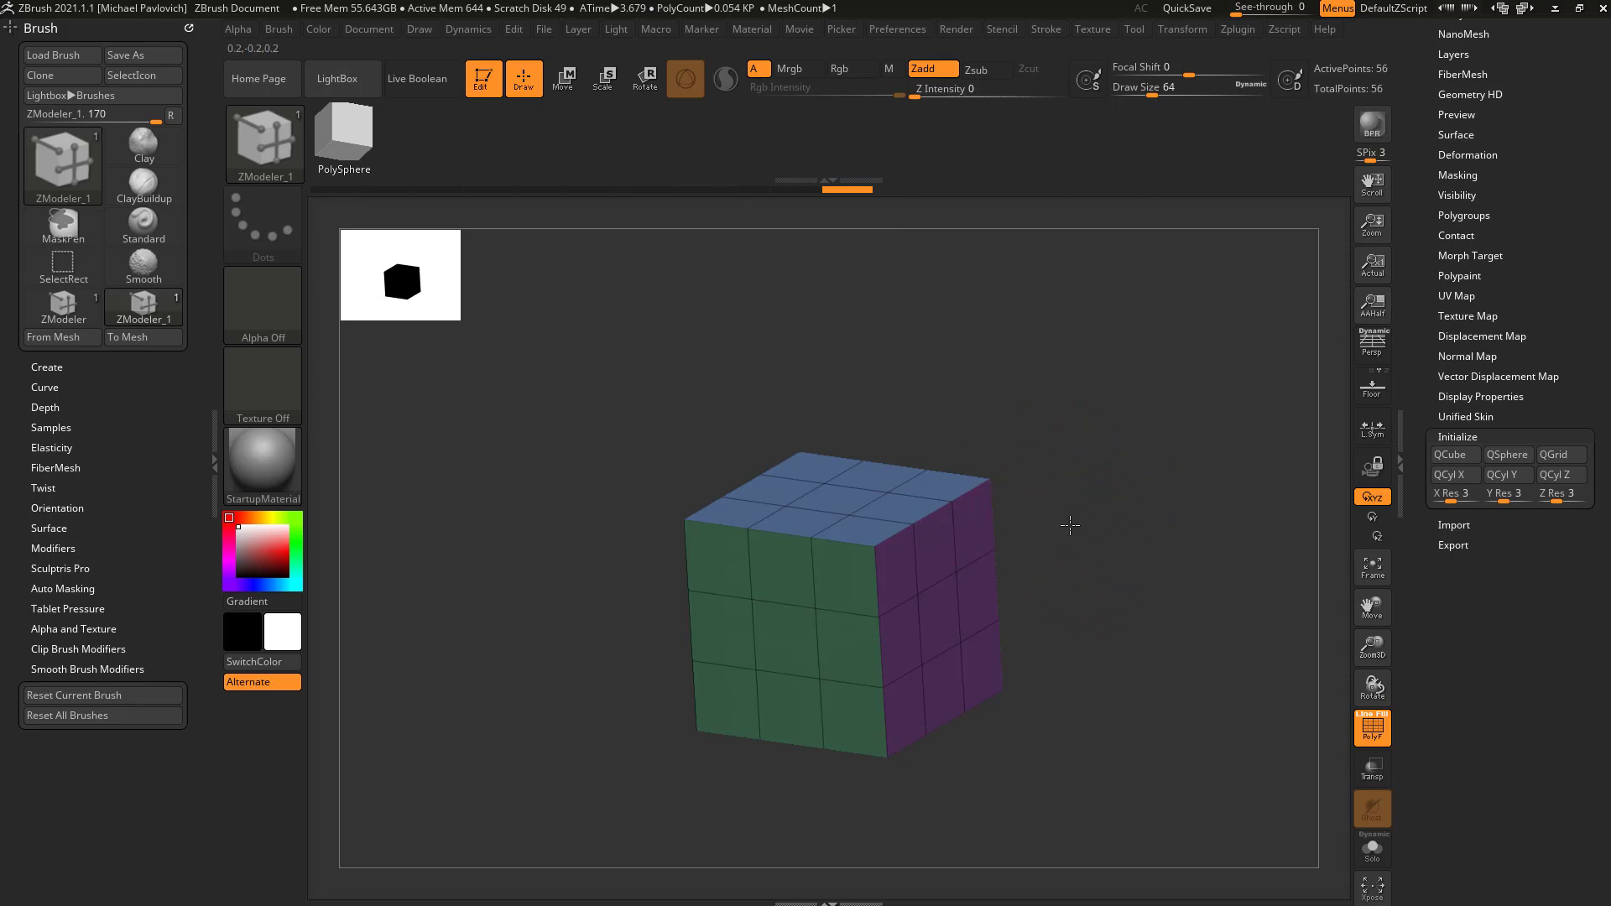
left_click_drag(1089, 525, 1085, 460)
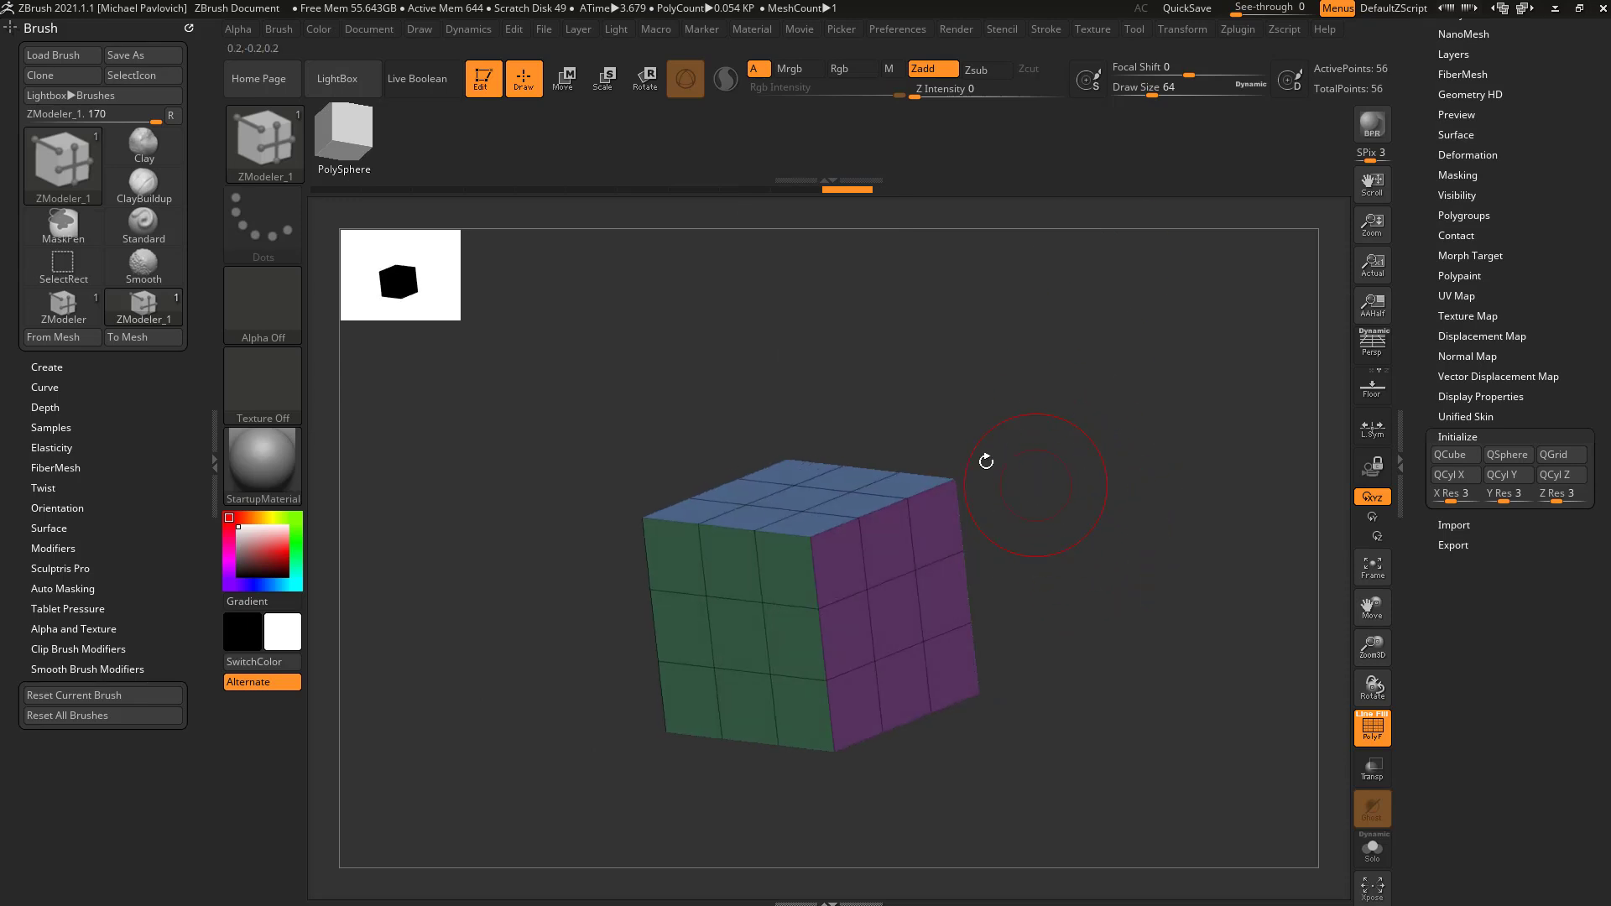
Set the cloned brush's edge action to Bevel on complete edge loops, bevel the cube's upper horizontal edge loop, and undo it.
key("space")
left_click(856, 508)
key("space")
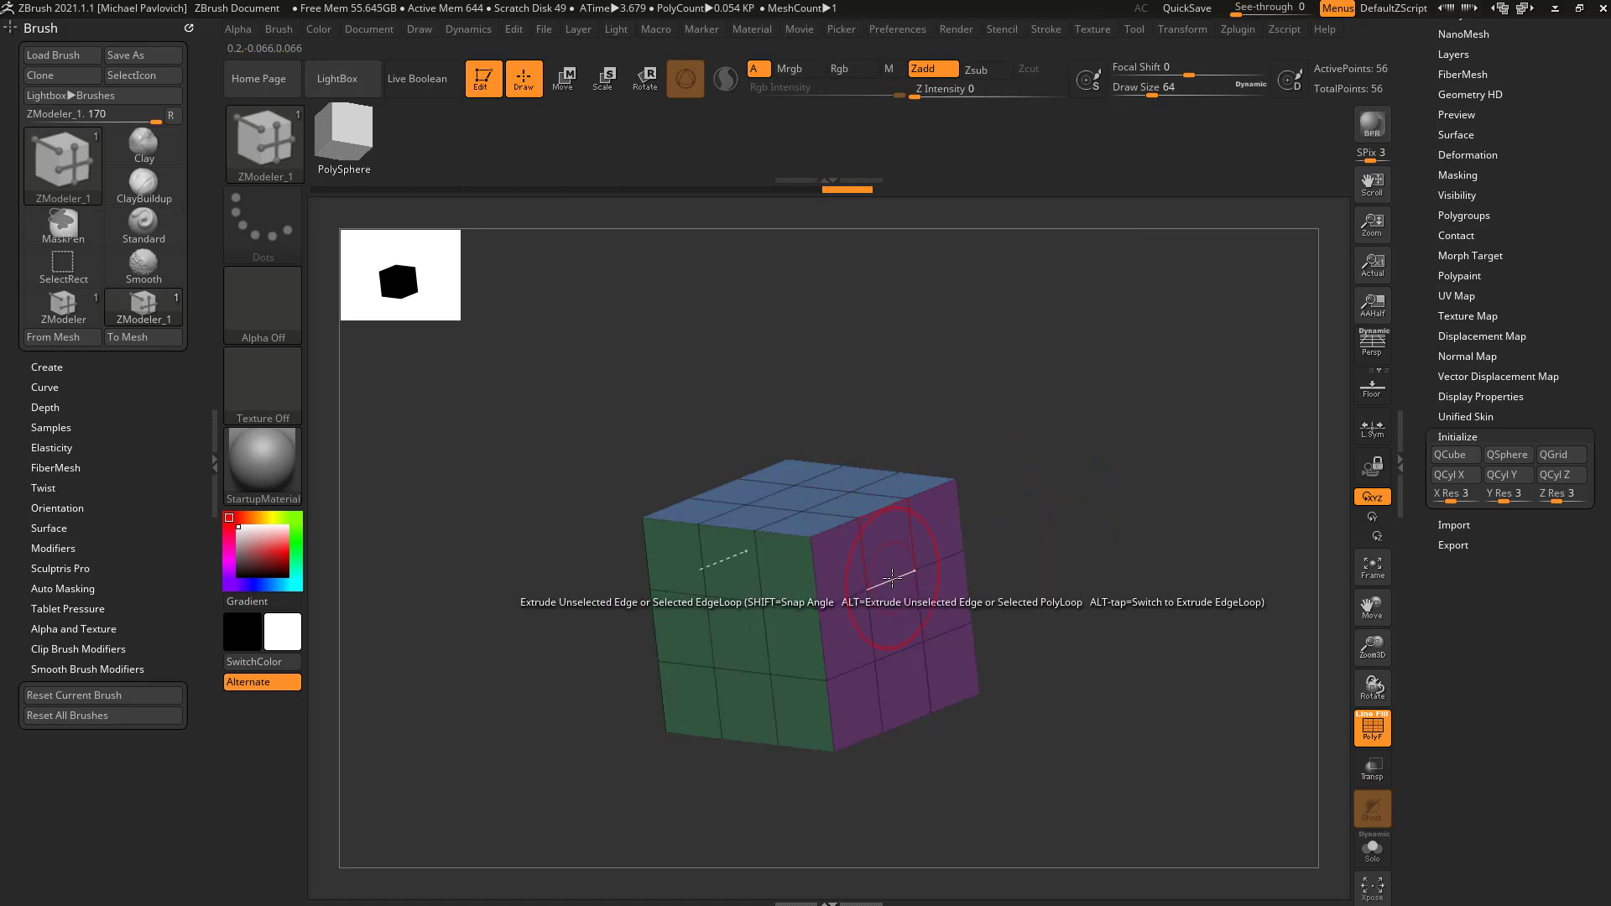
key("space")
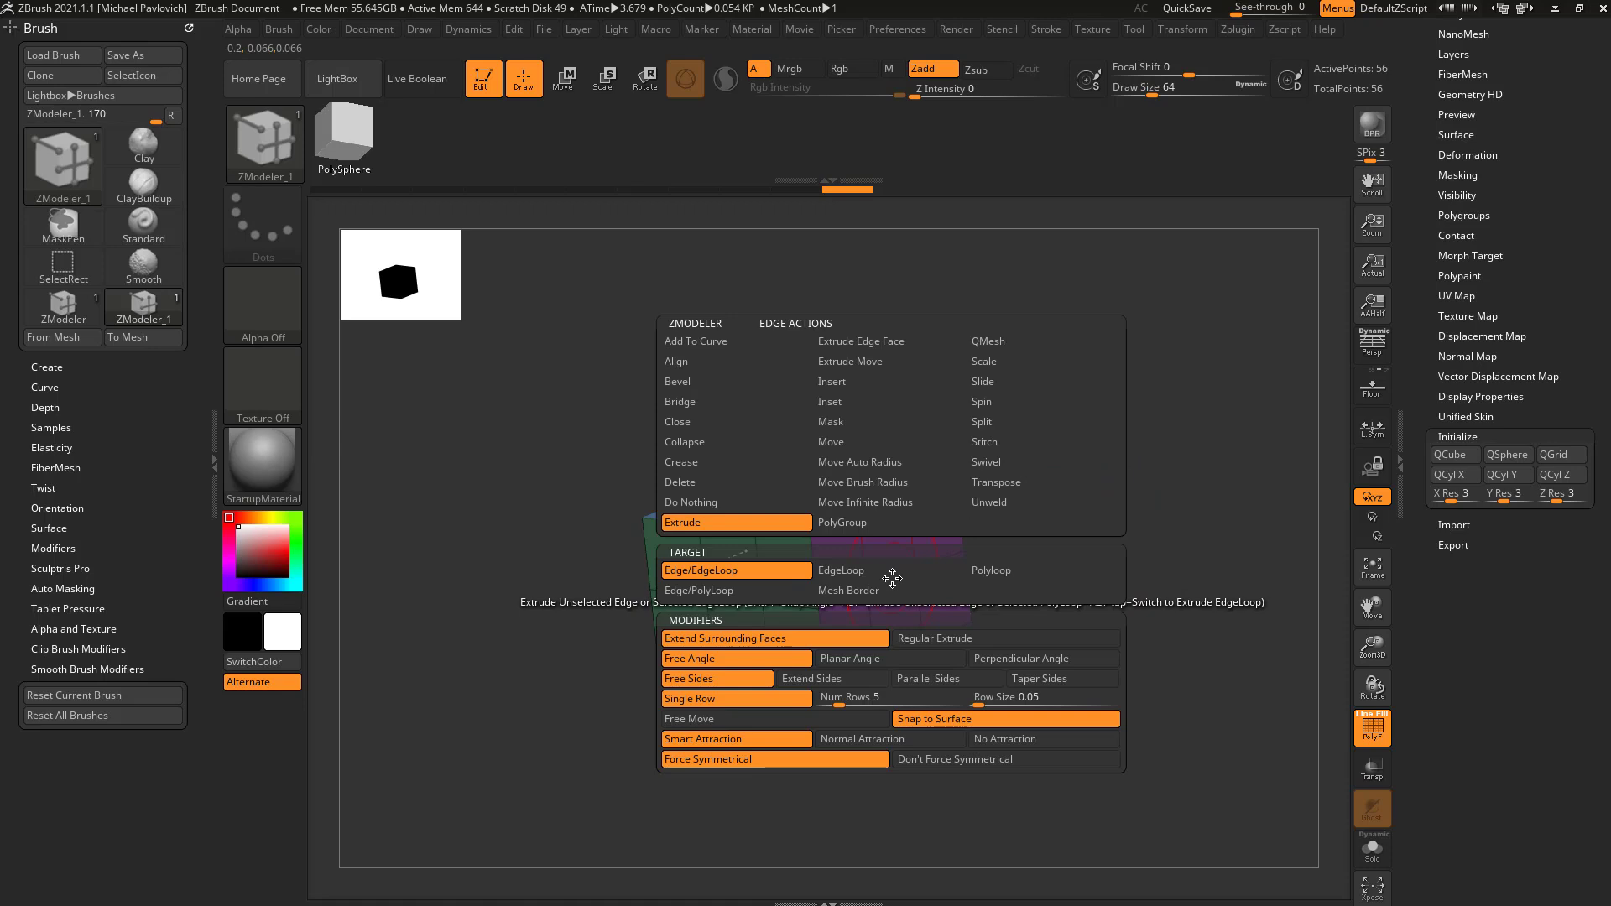
left_click(765, 400)
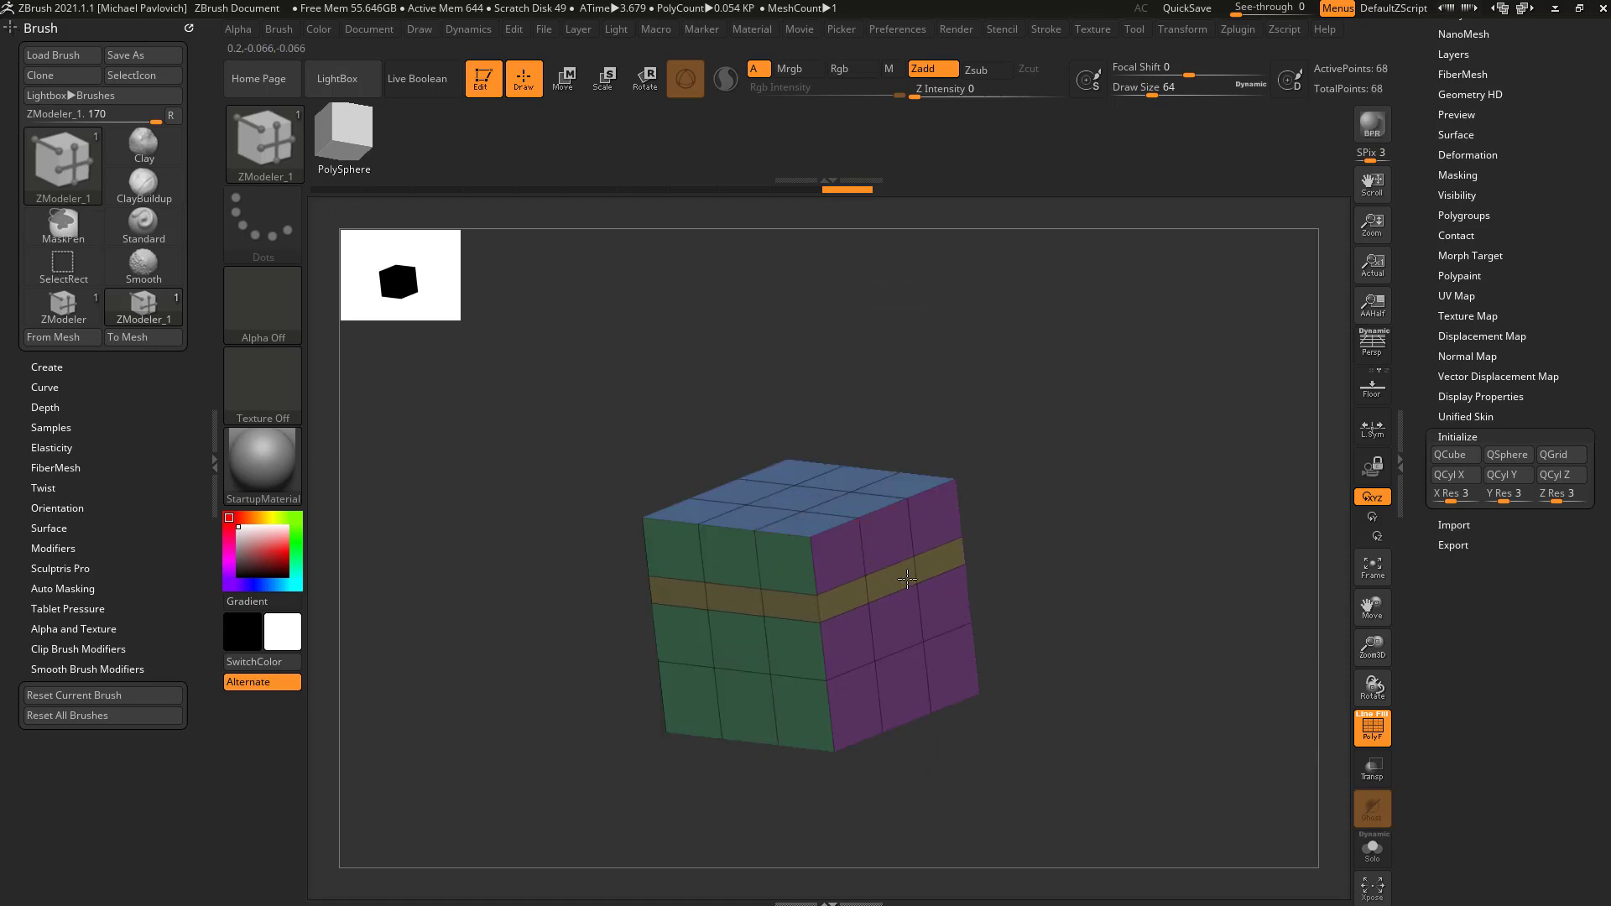
key("ctrl+z")
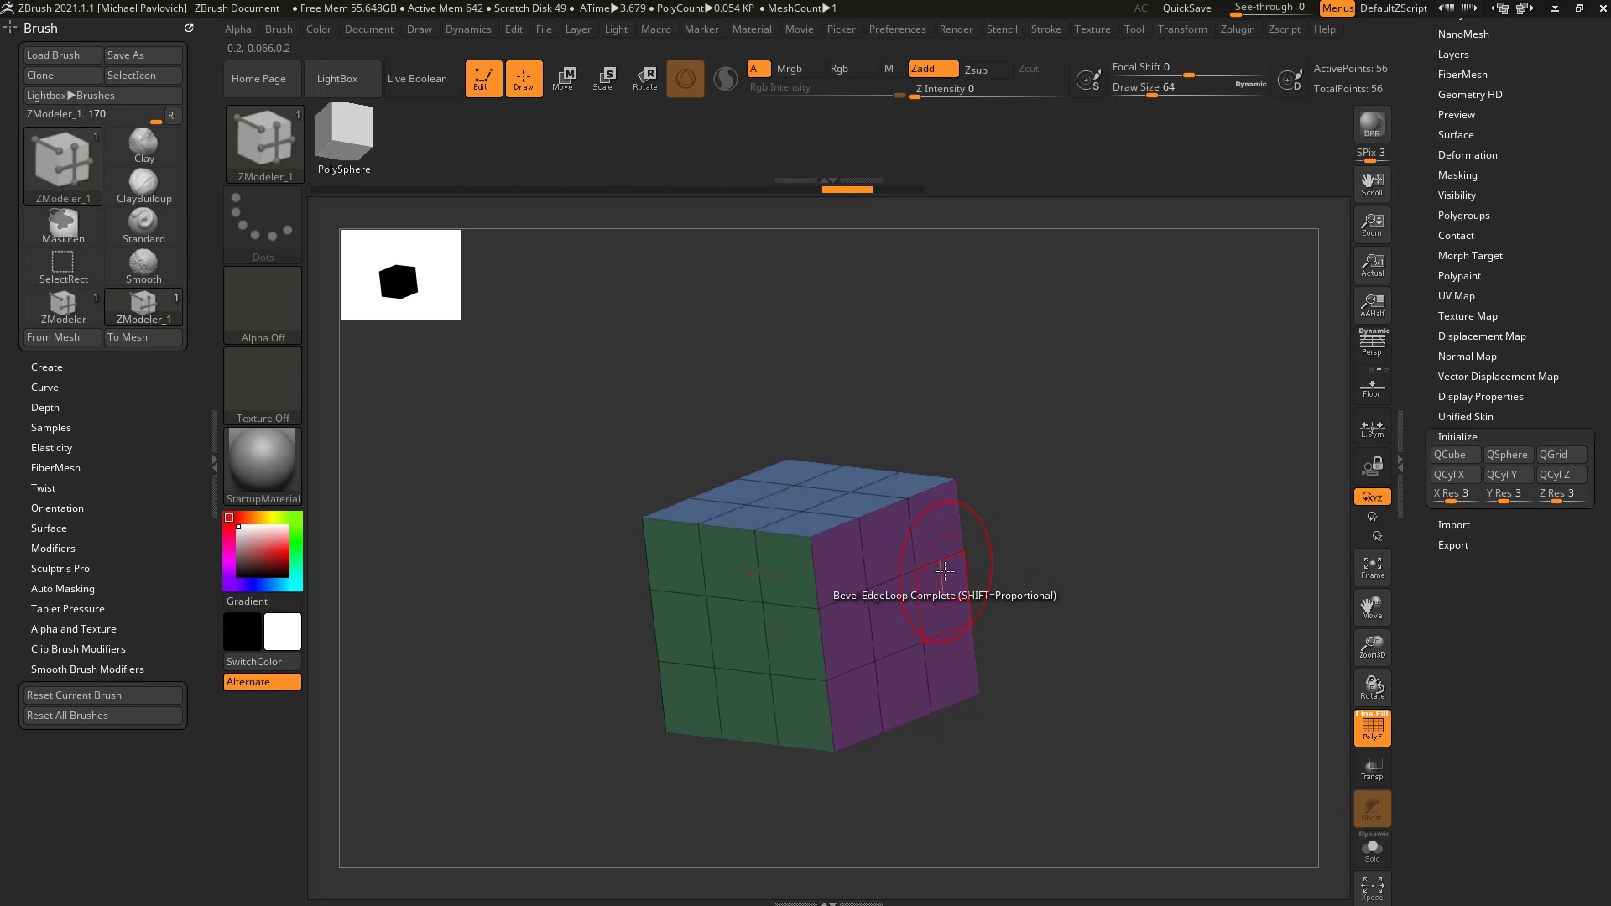
Set the polygon action to Inset and inset the cube's entire purple side as one region with a narrow border.
key("space")
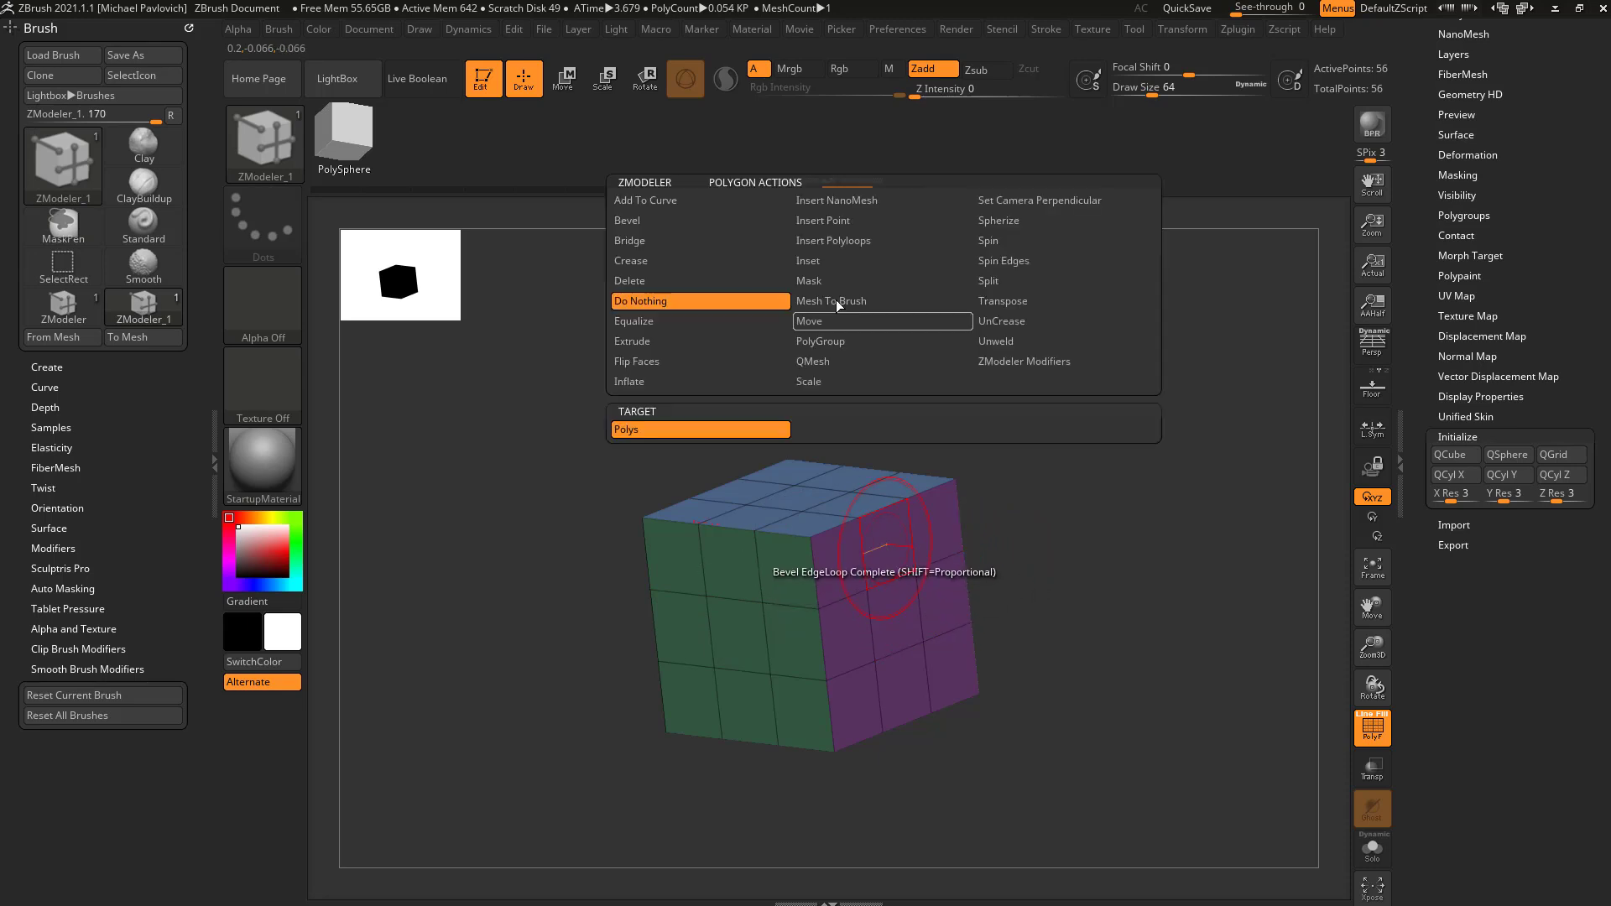
left_click(831, 262)
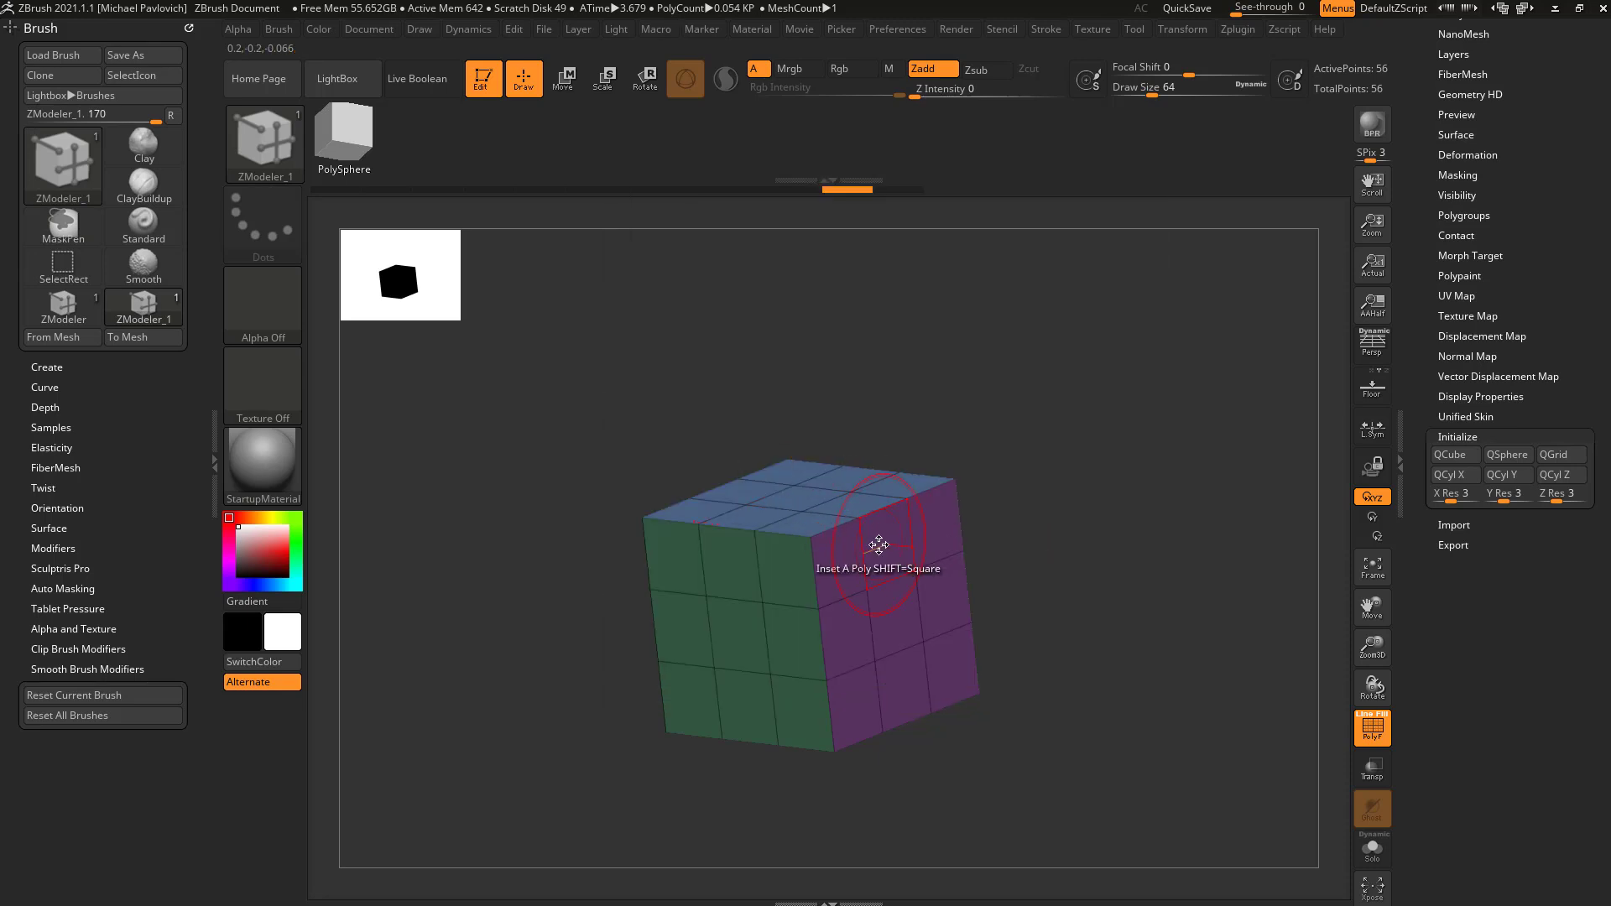
key("space")
left_click(971, 446)
left_click_drag(881, 547, 899, 550)
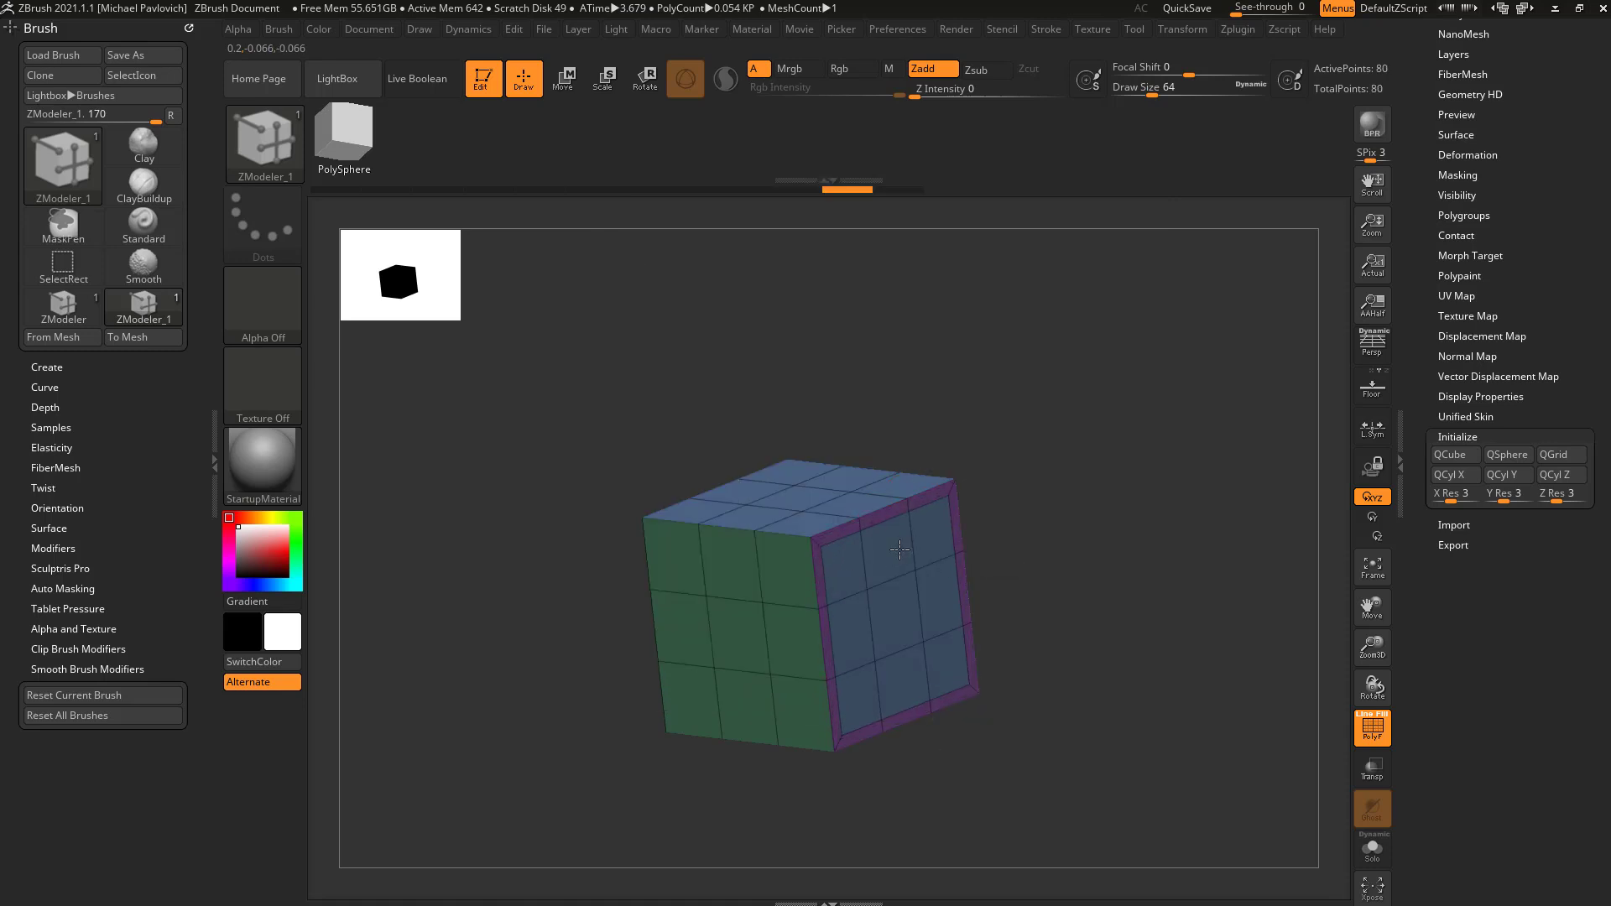
Try a point action that makes a circular opening around a point on the inset side, and undo back to the plain cube.
key("space")
left_click(940, 563)
left_click(868, 592)
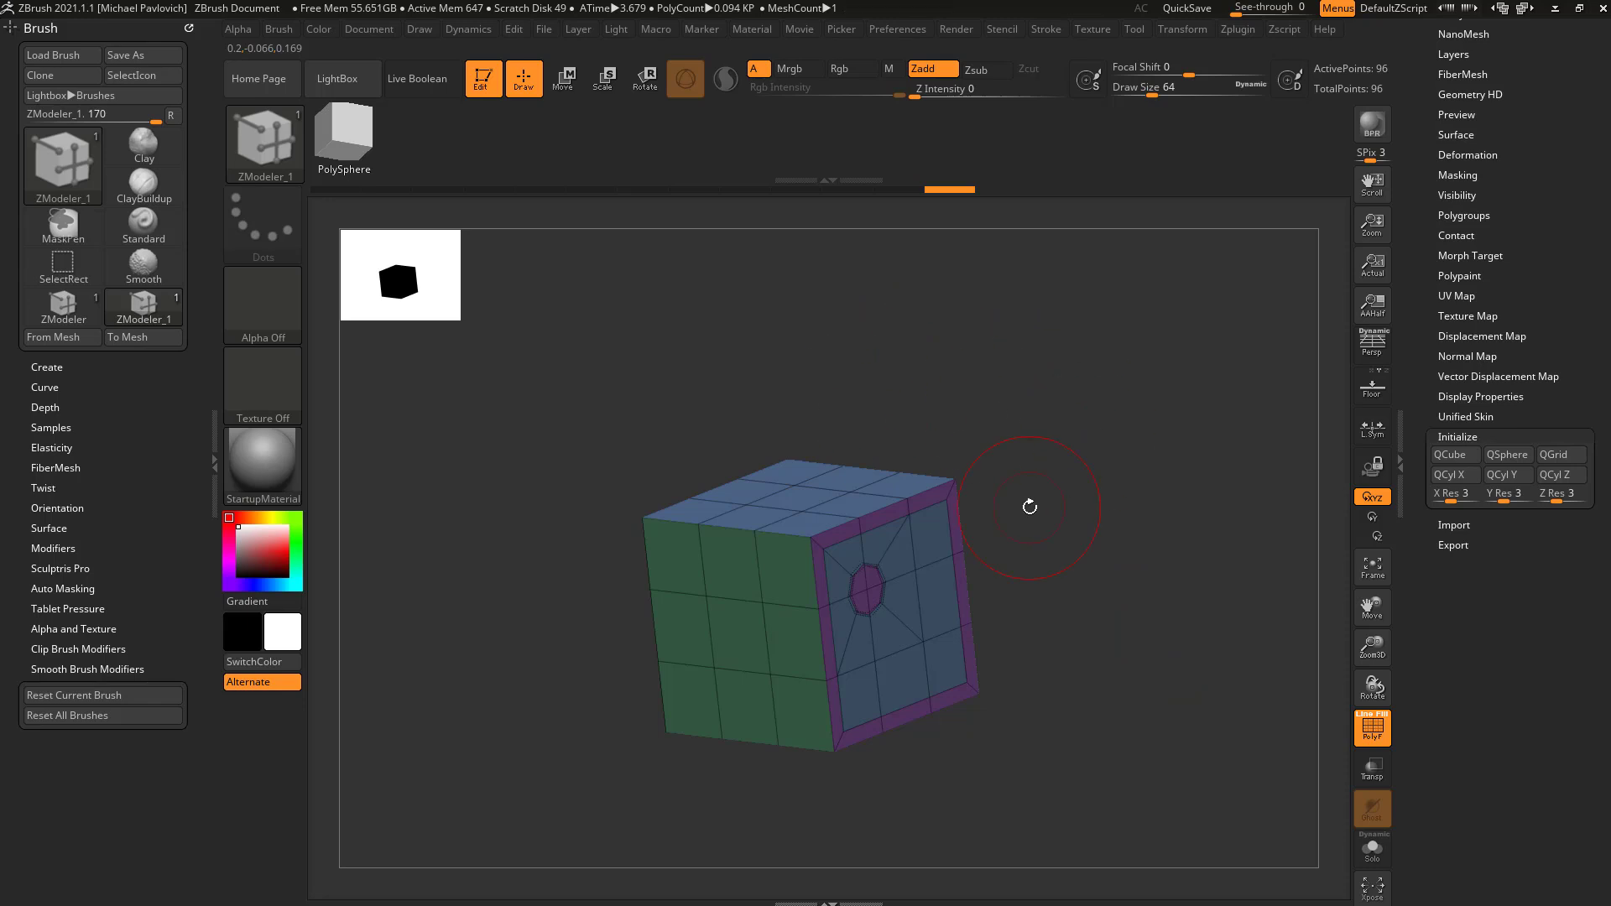
key("ctrl+z")
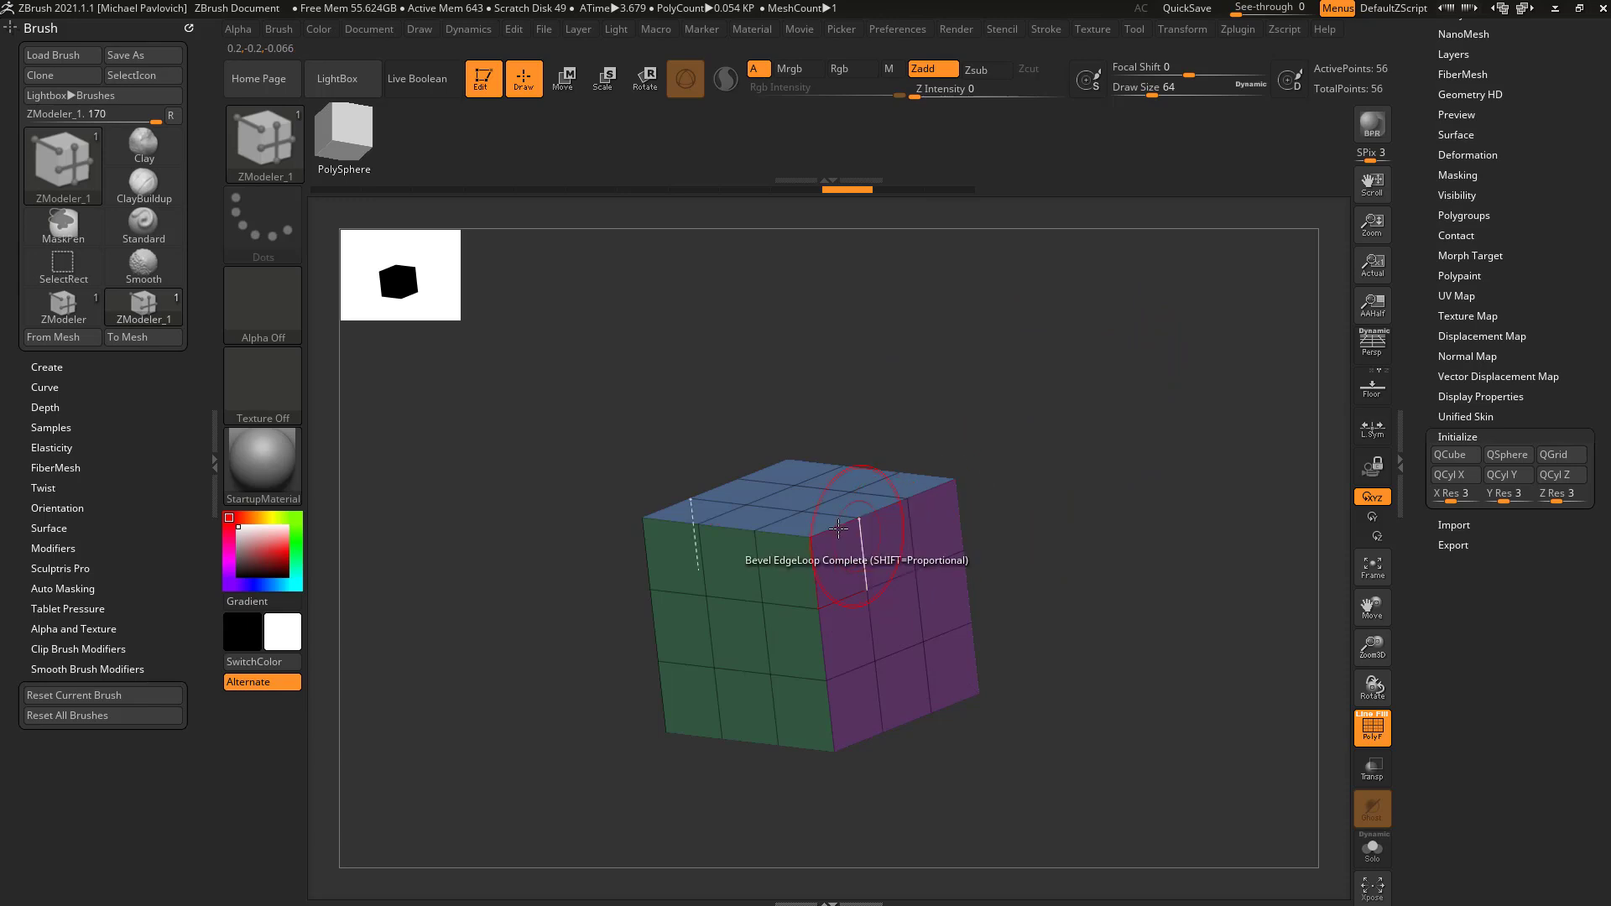
Reset all brushes to their defaults and reselect the standard ZModeler brush.
left_click(278, 28)
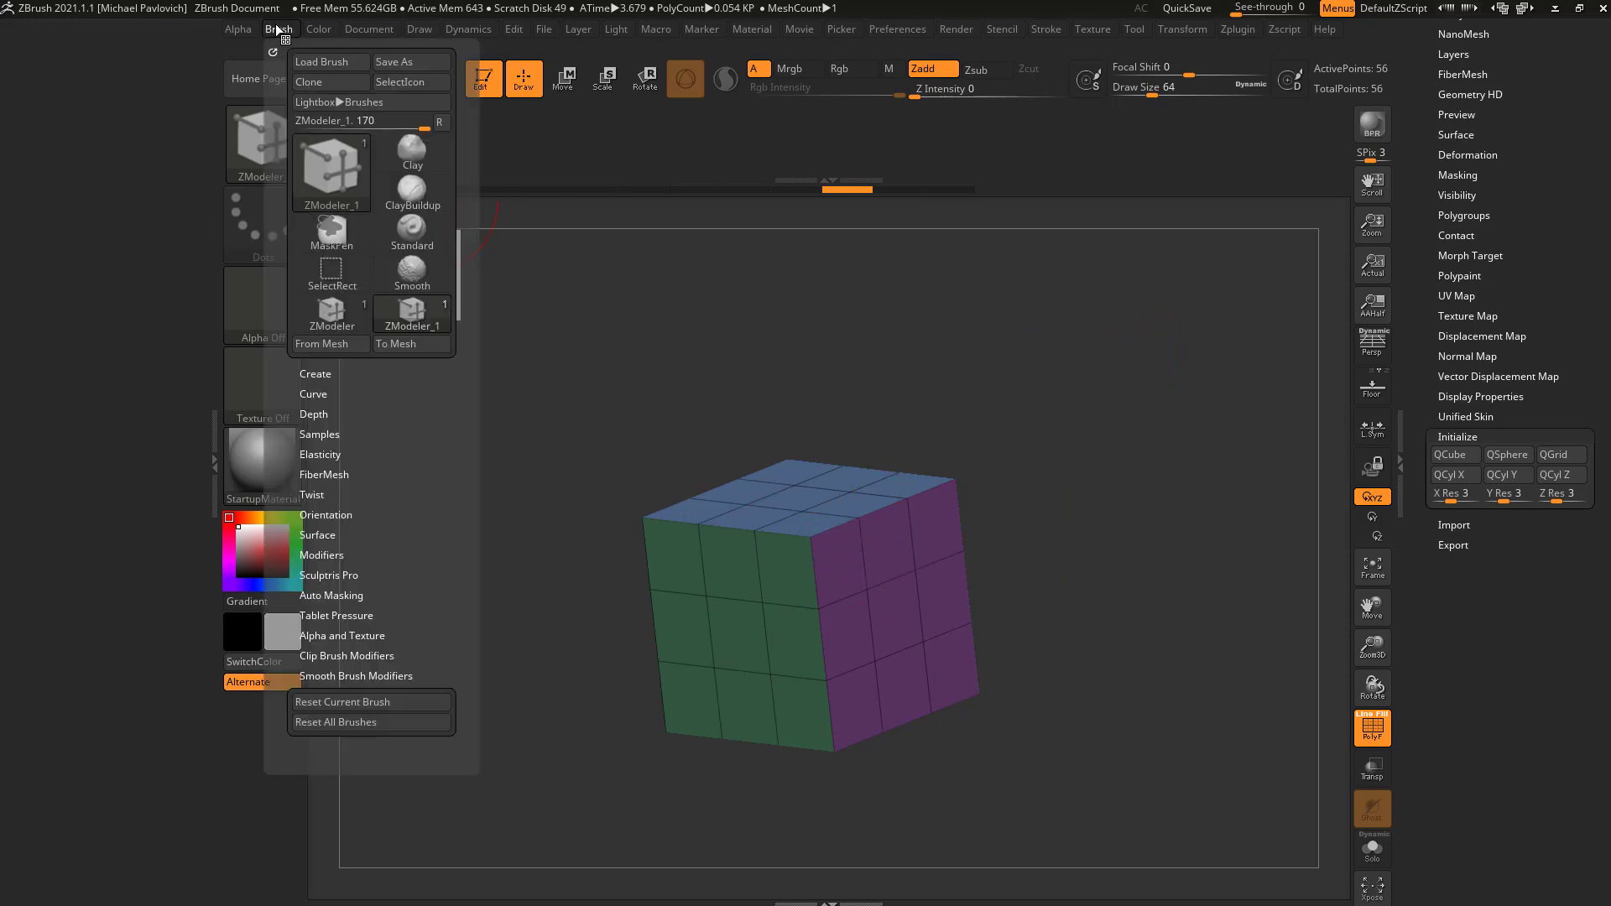
left_click(327, 723)
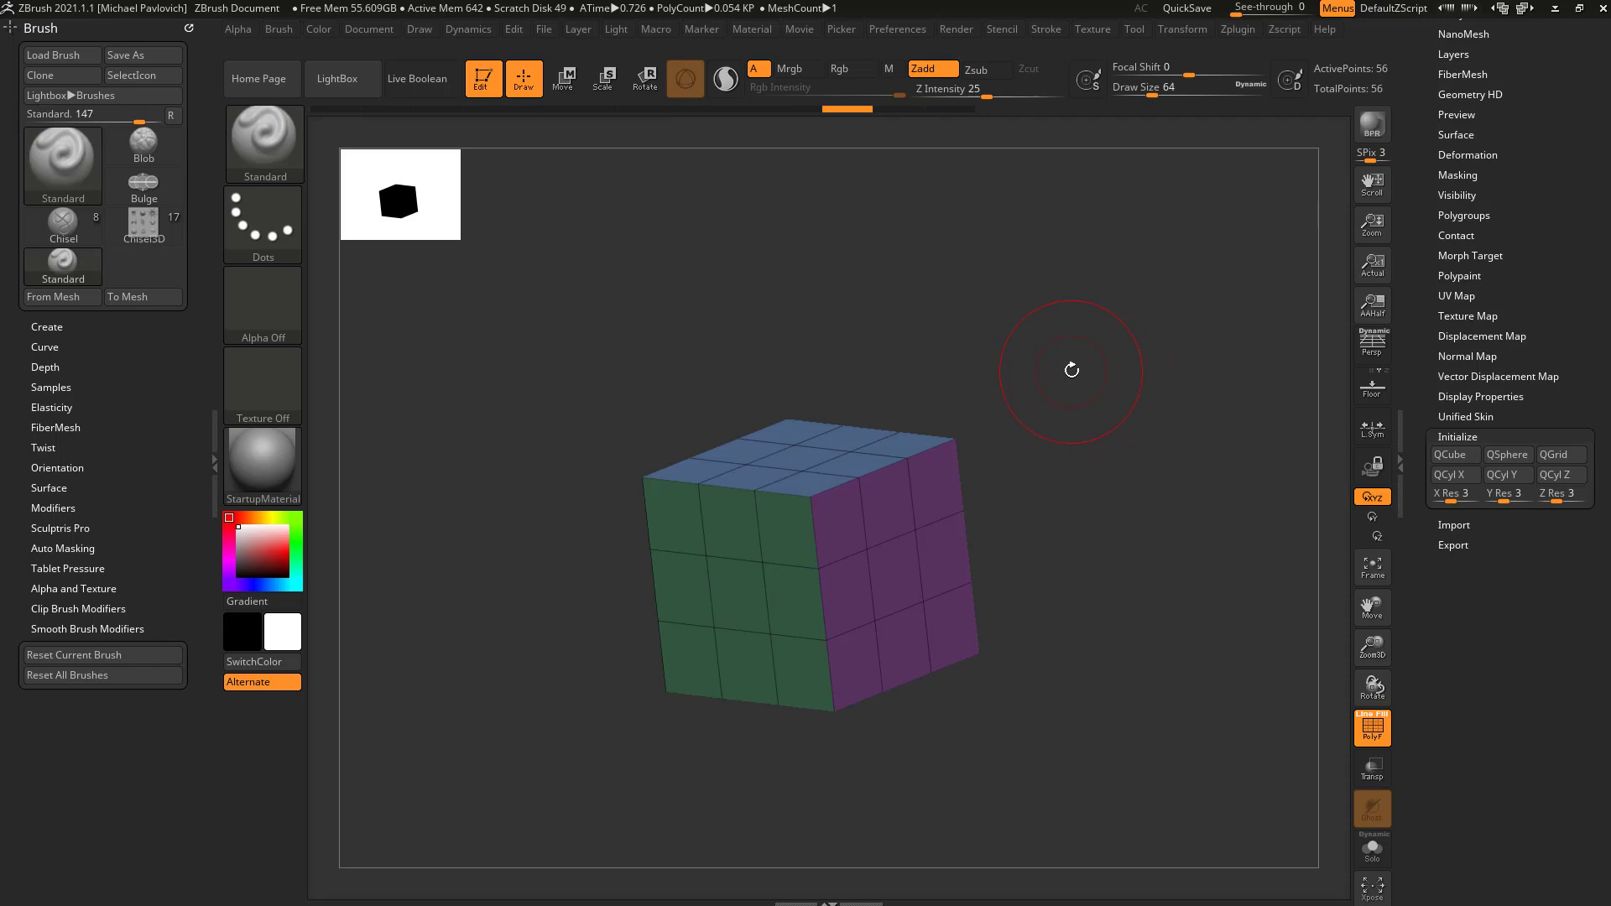
key("b")
key("z")
key("m")
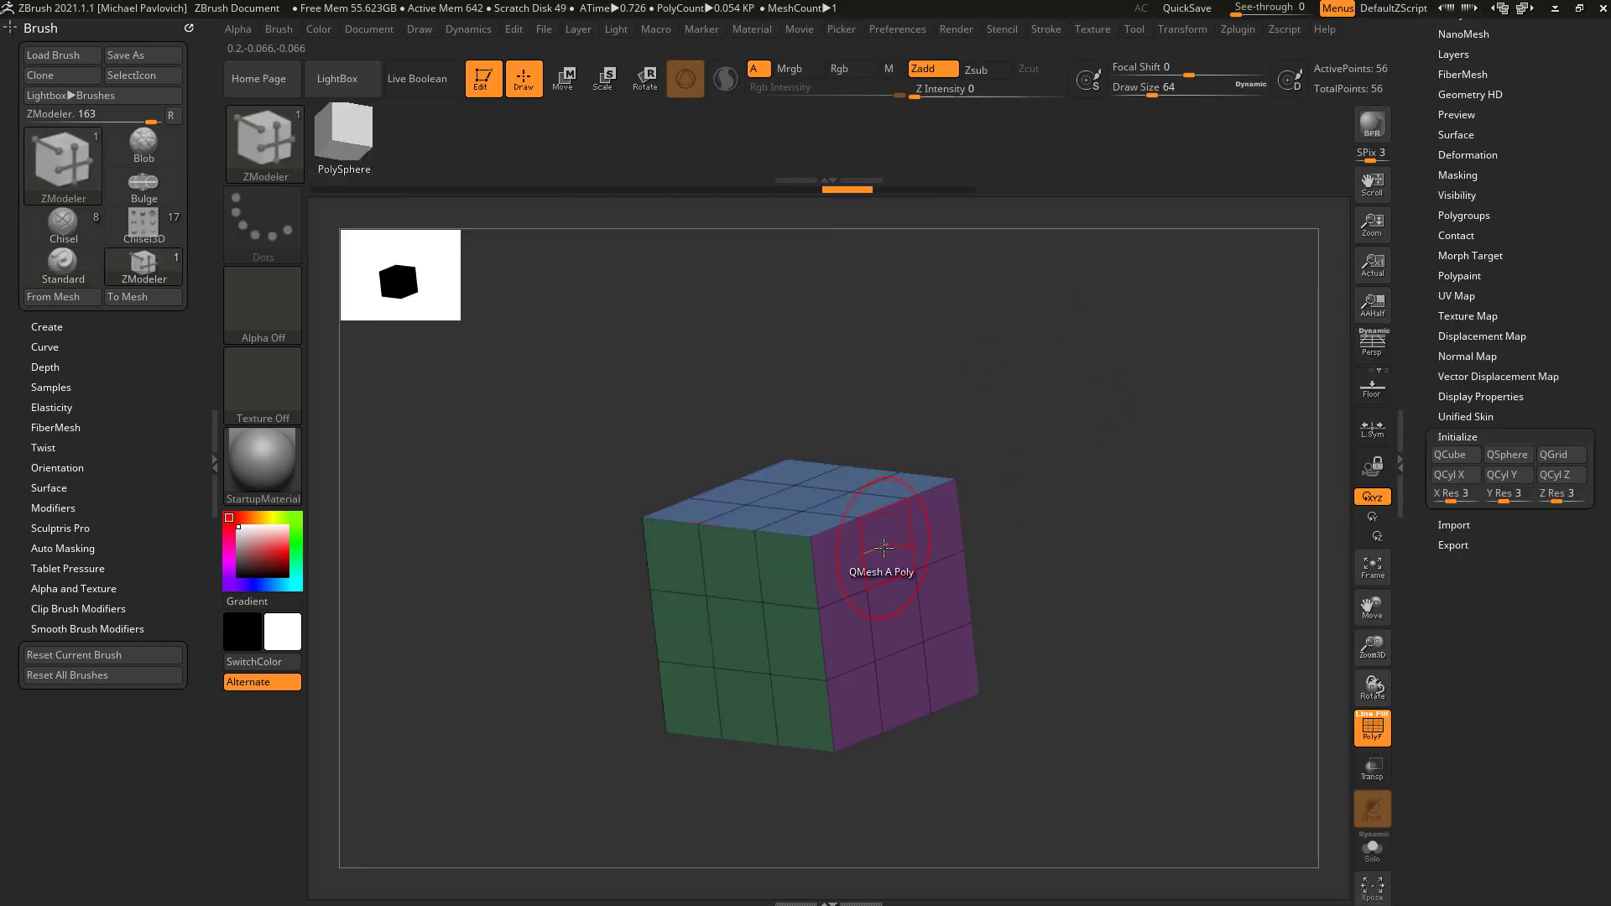
Use QMesh with the A Single Poly target to pull the upper middle polygon of the purple side outward.
key("space")
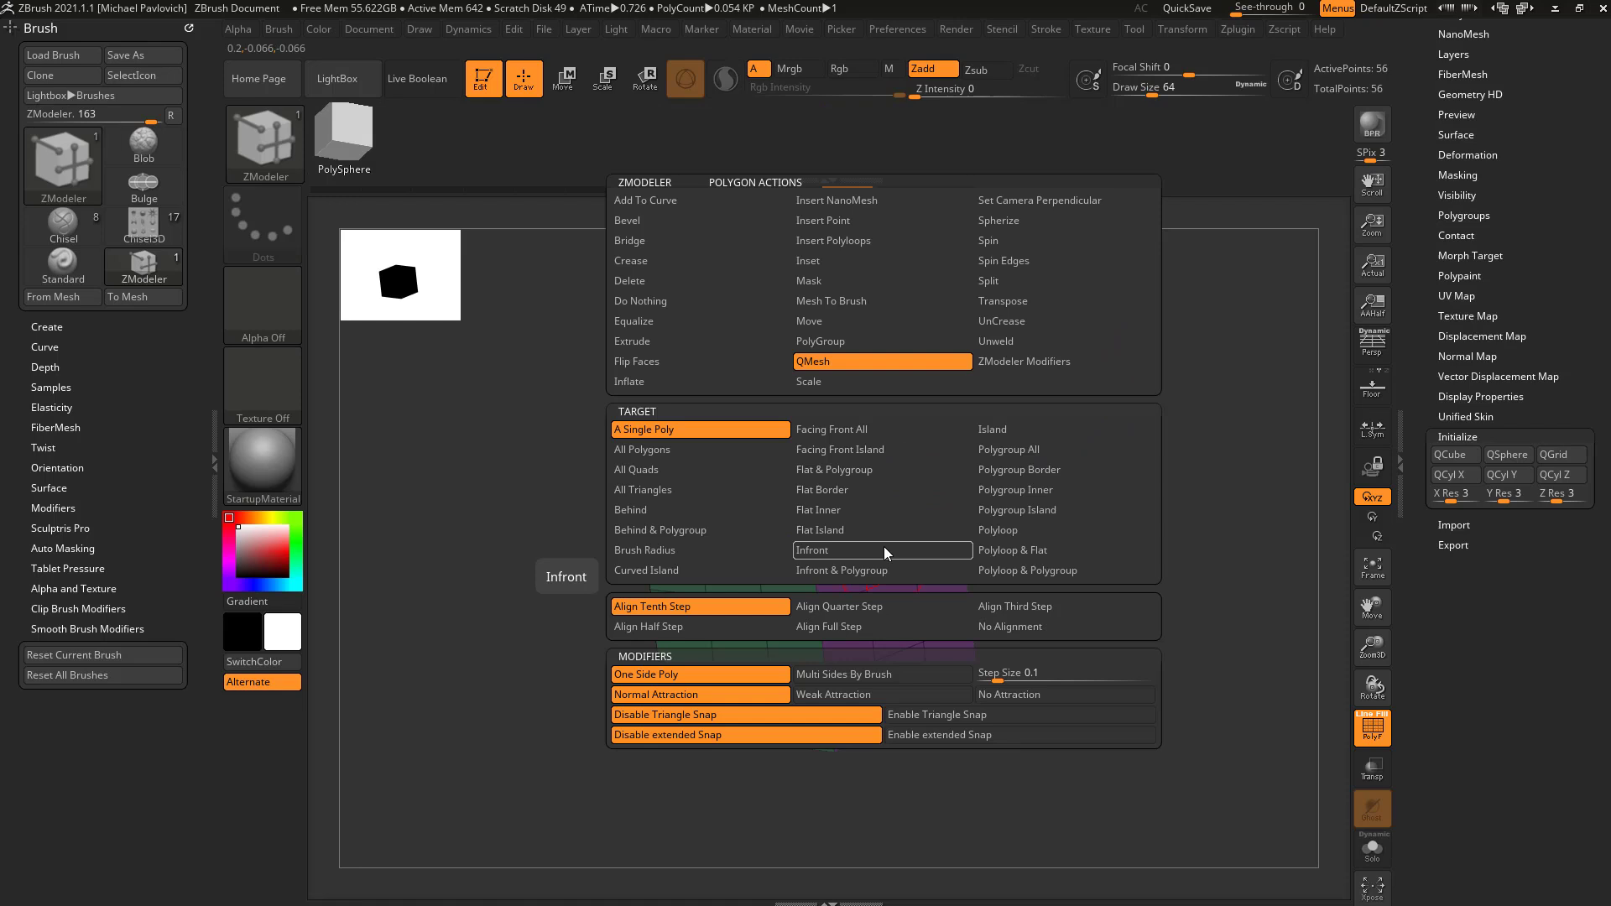
left_click(759, 431)
left_click_drag(1221, 558, 1040, 478)
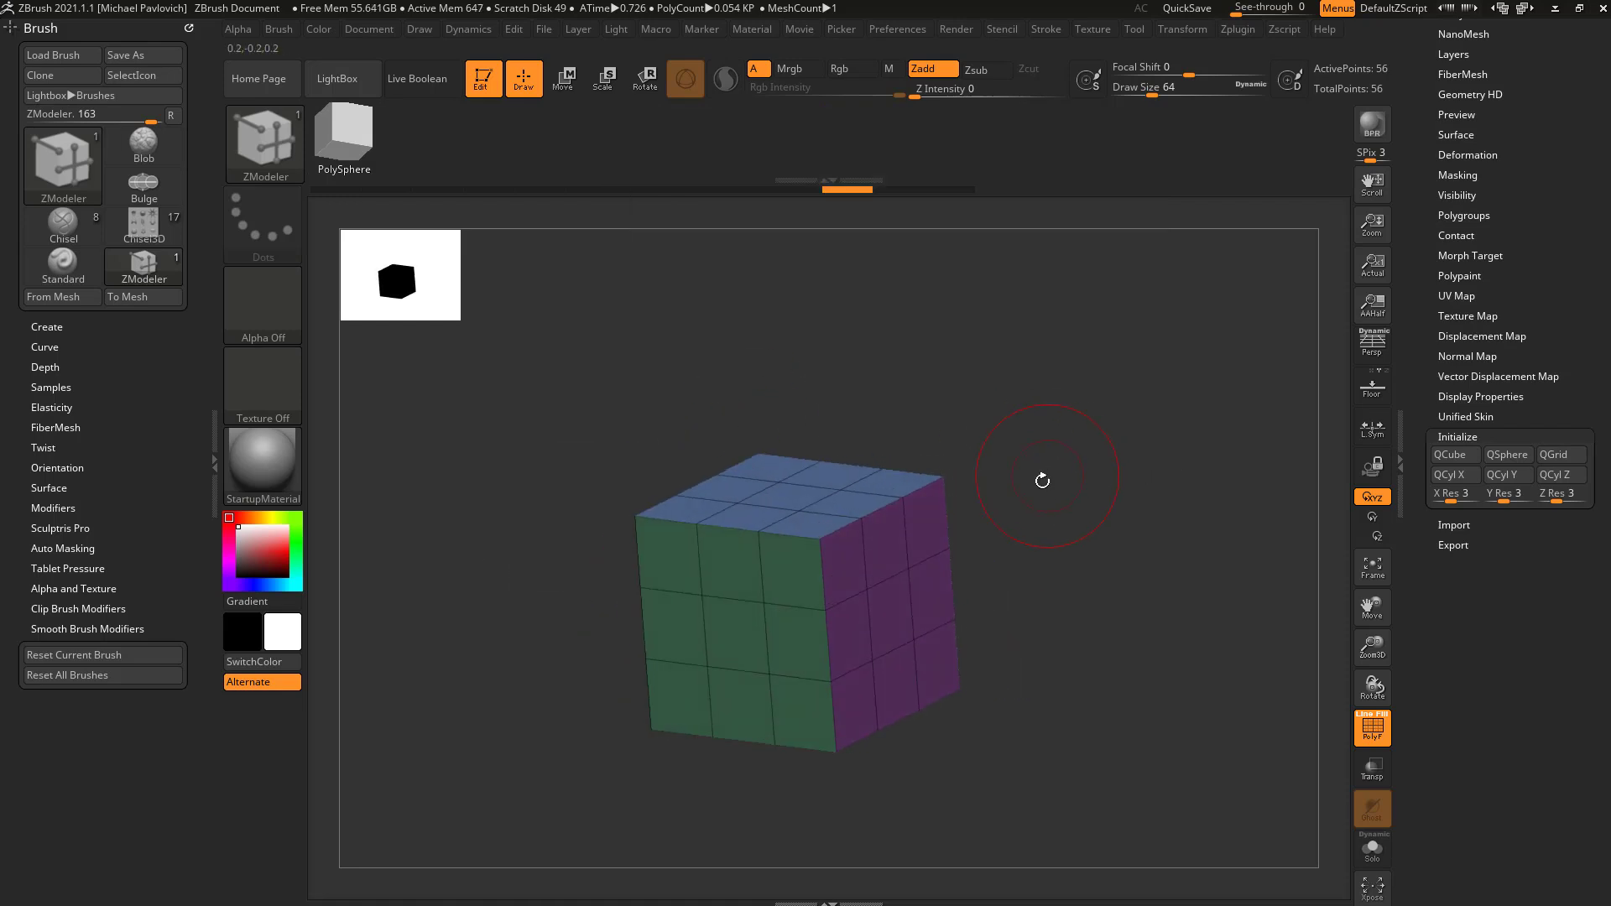
key("space")
left_click(885, 550)
left_click_drag(852, 561, 1091, 511)
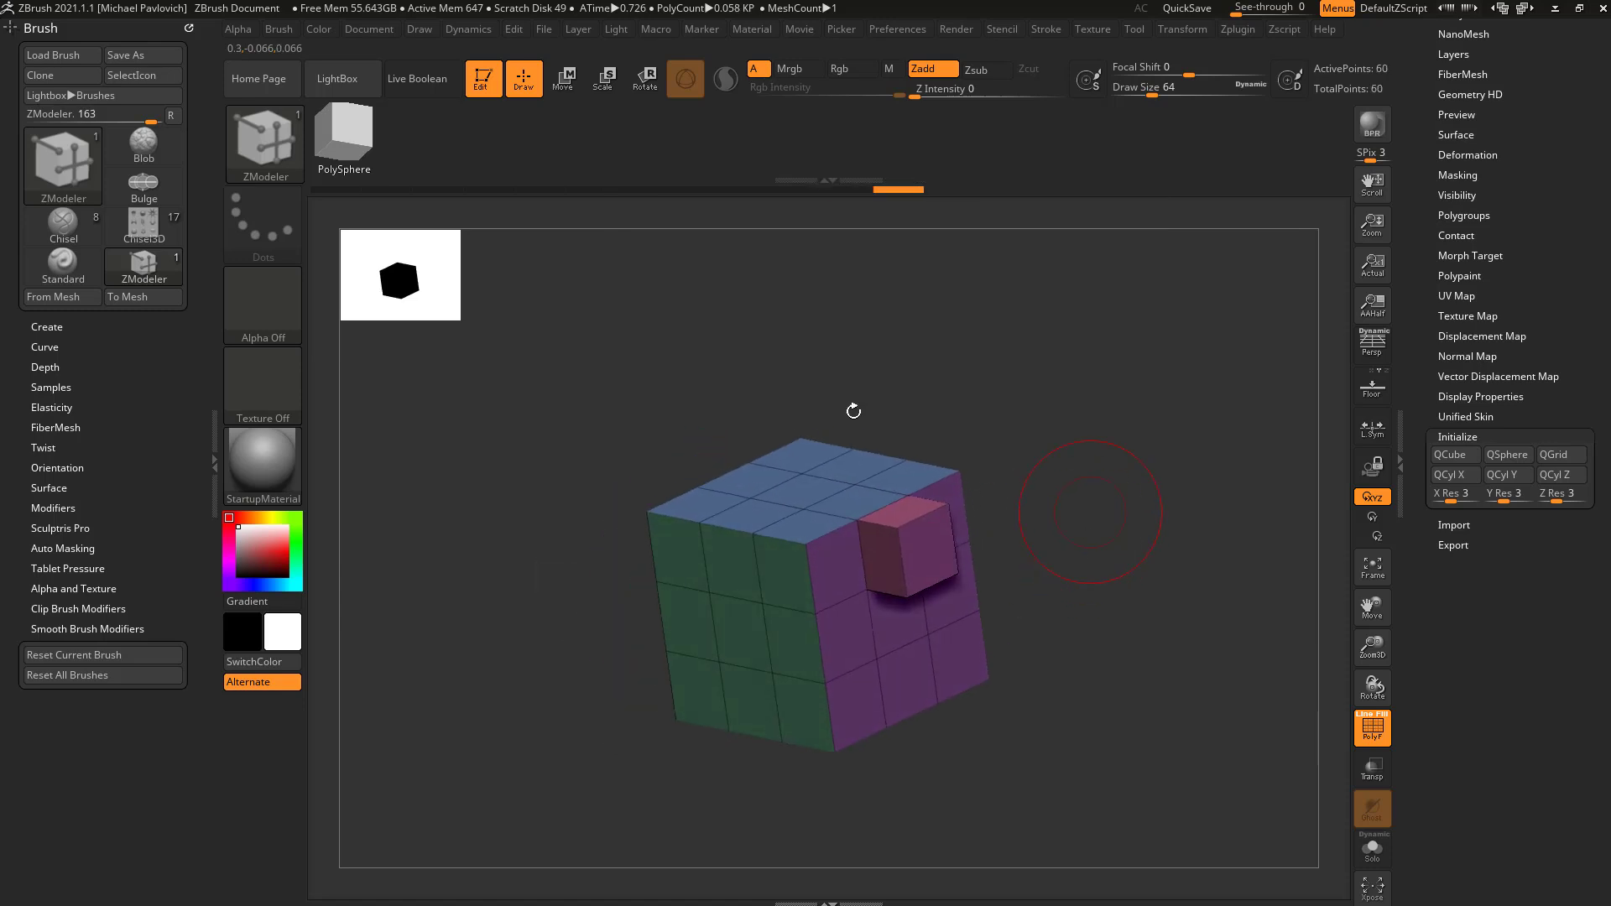
left_click_drag(1007, 460, 1147, 471)
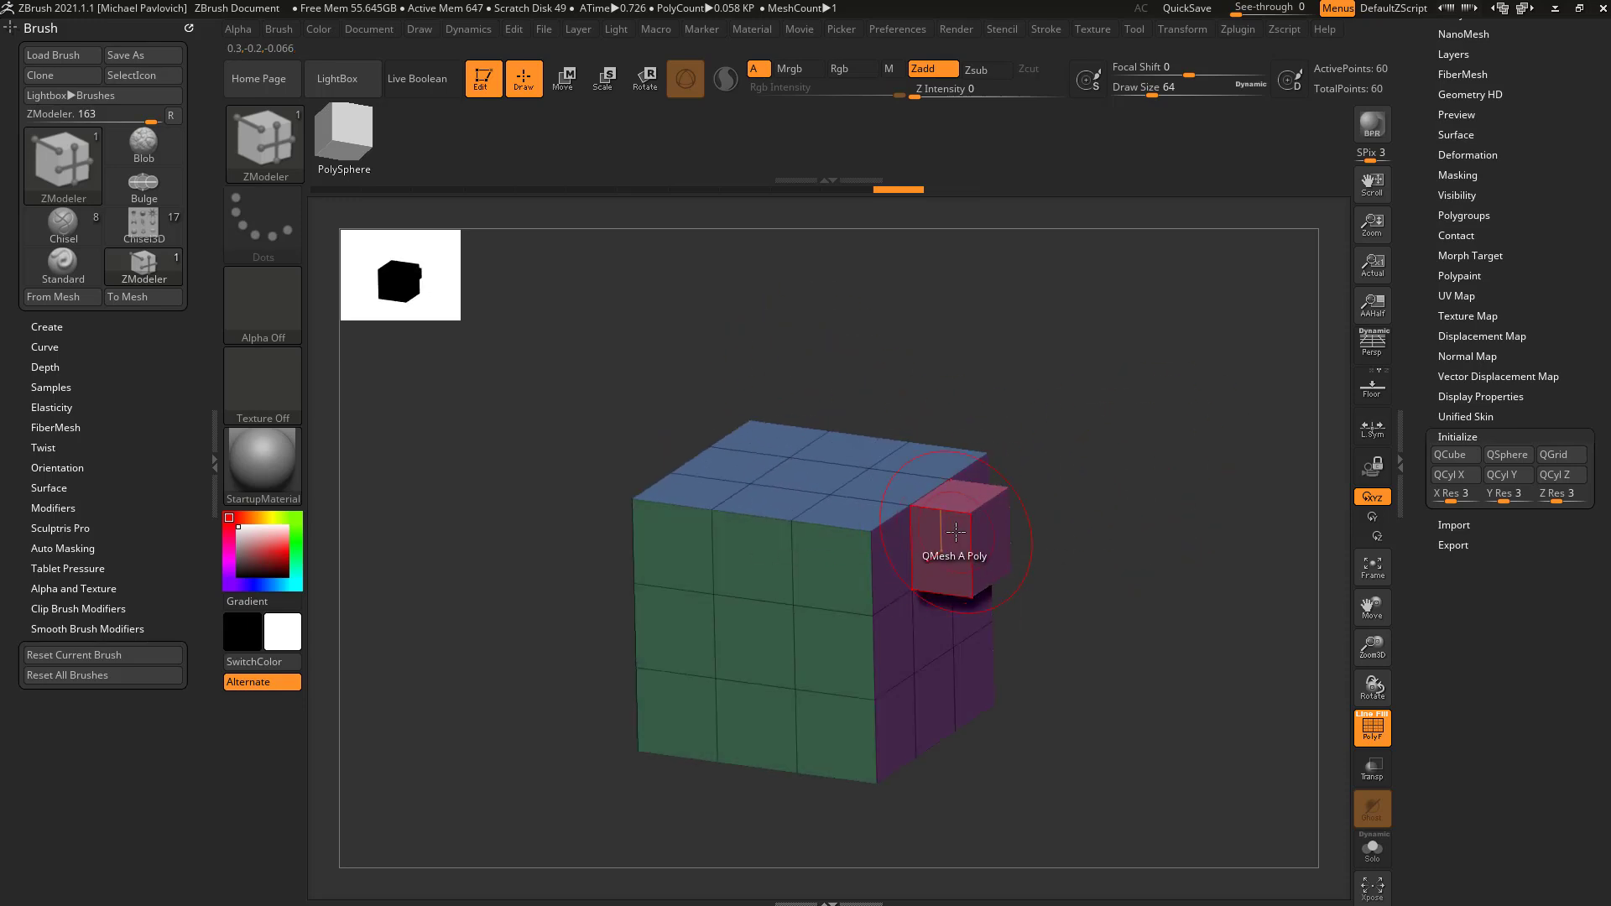
left_click_drag(1090, 312, 1093, 423)
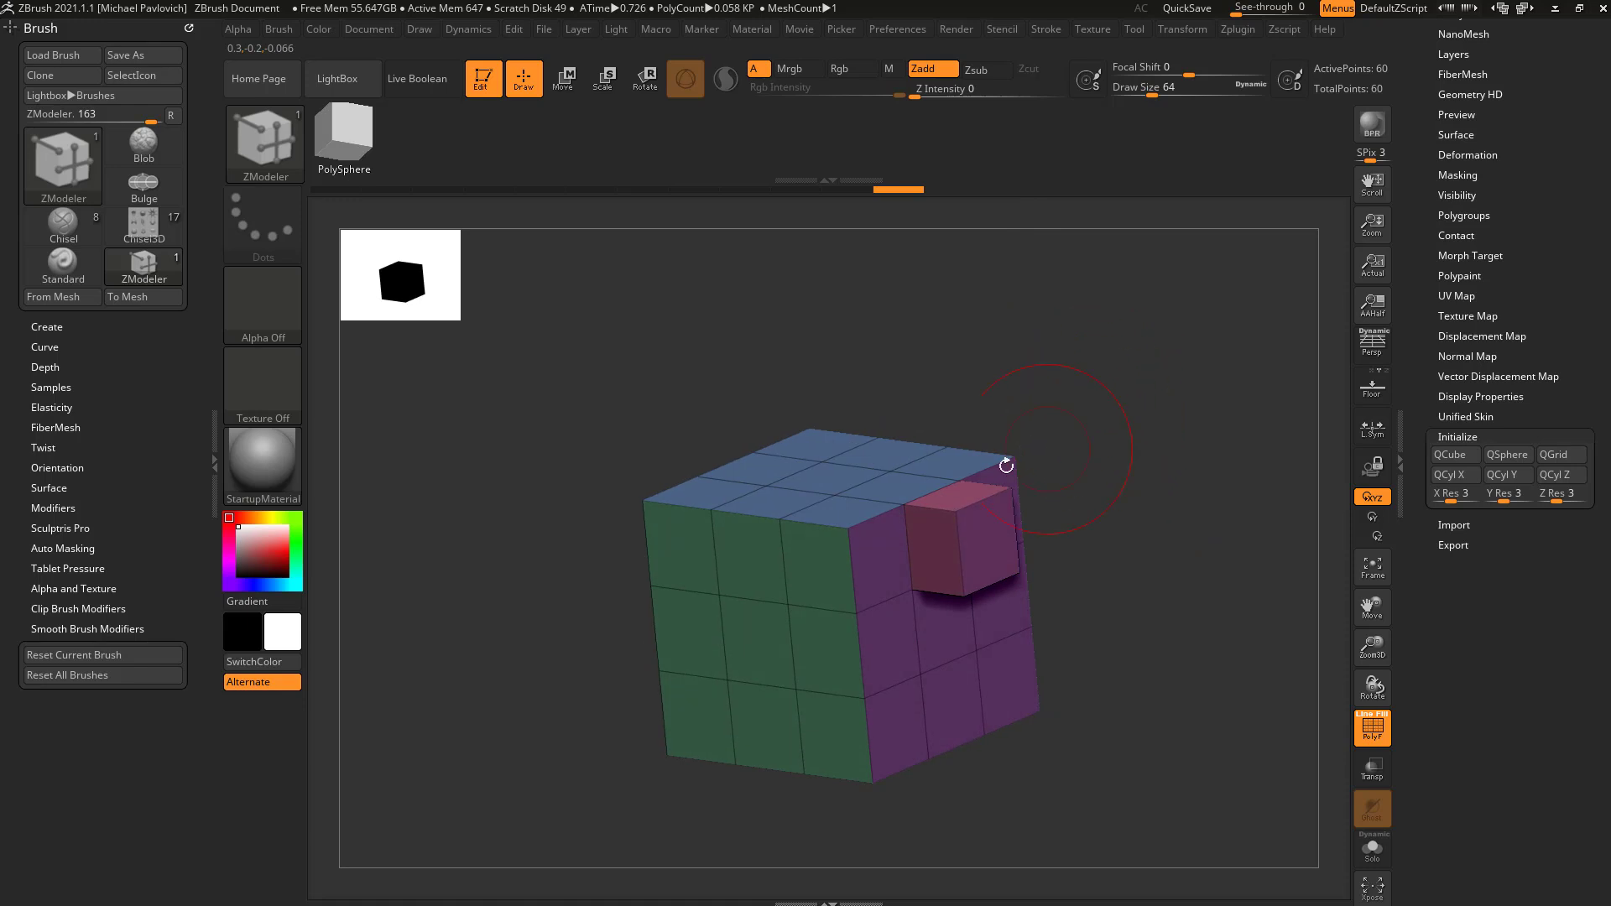
Compare the Extrude polygon action, return to QMesh, and pull the adjacent upper polygon out so it fuses with the raised block.
key("space")
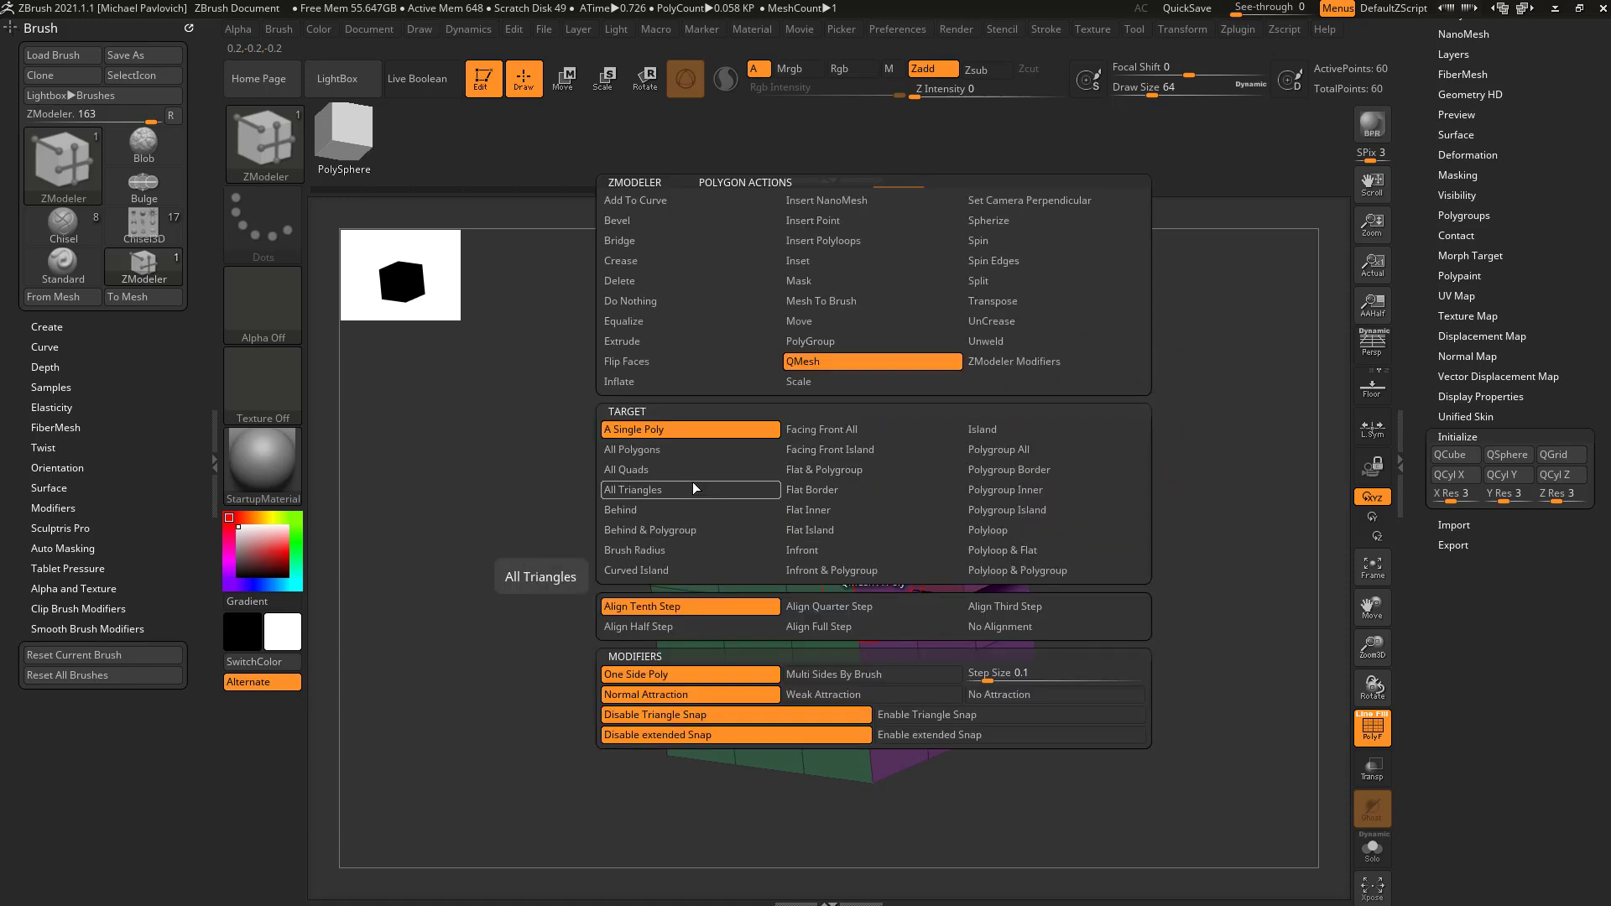
left_click(650, 342)
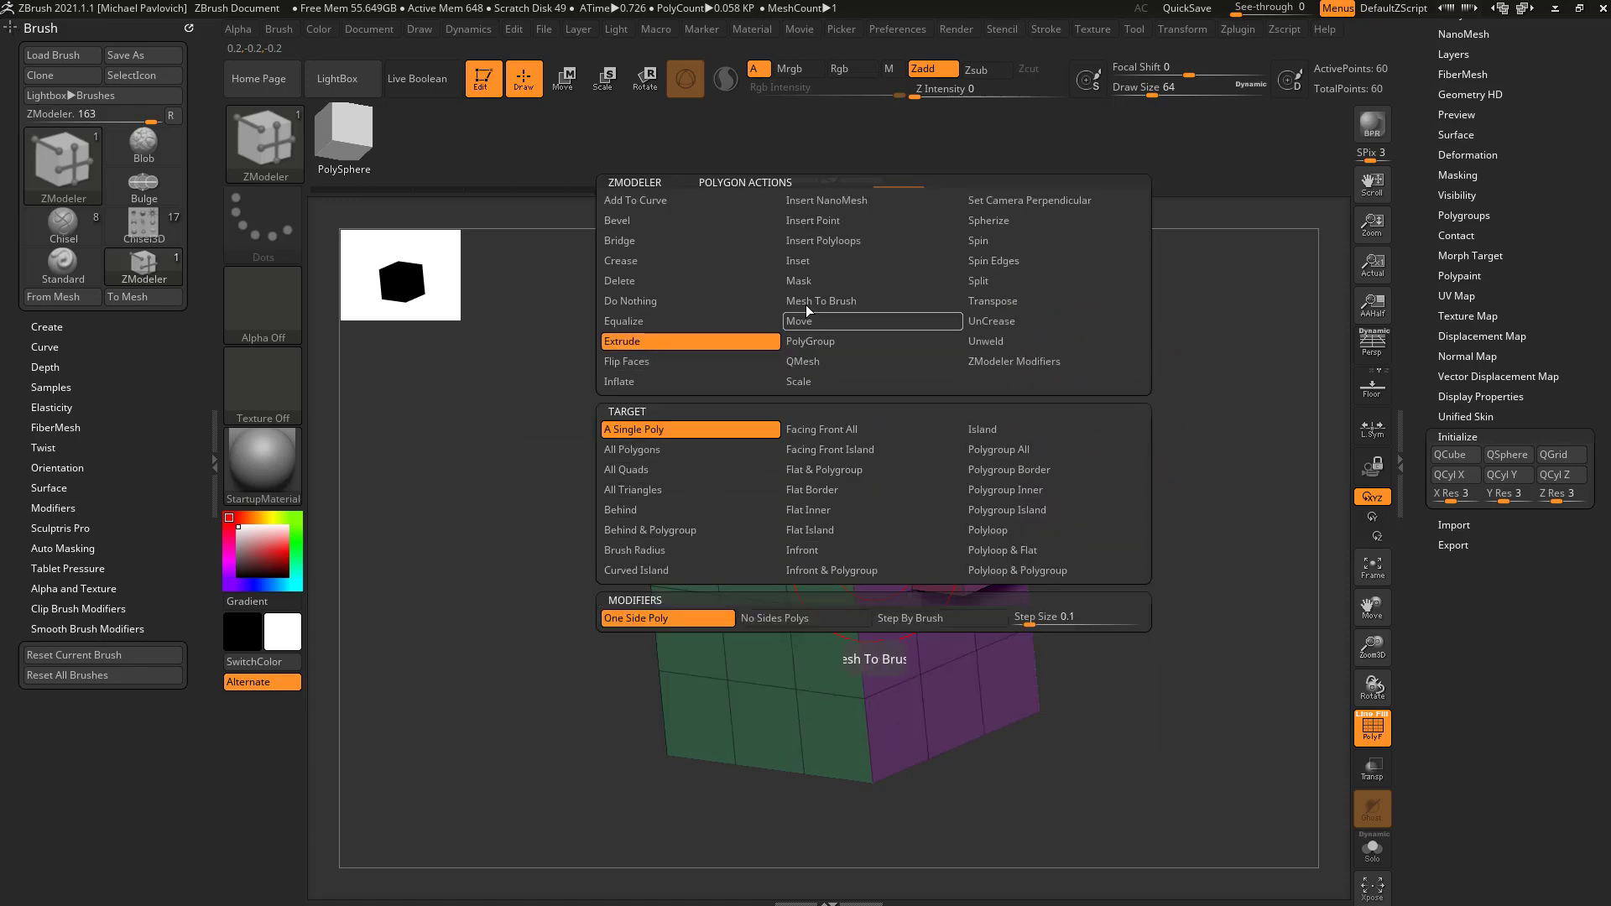
left_click(827, 361)
left_click_drag(882, 547, 1102, 565)
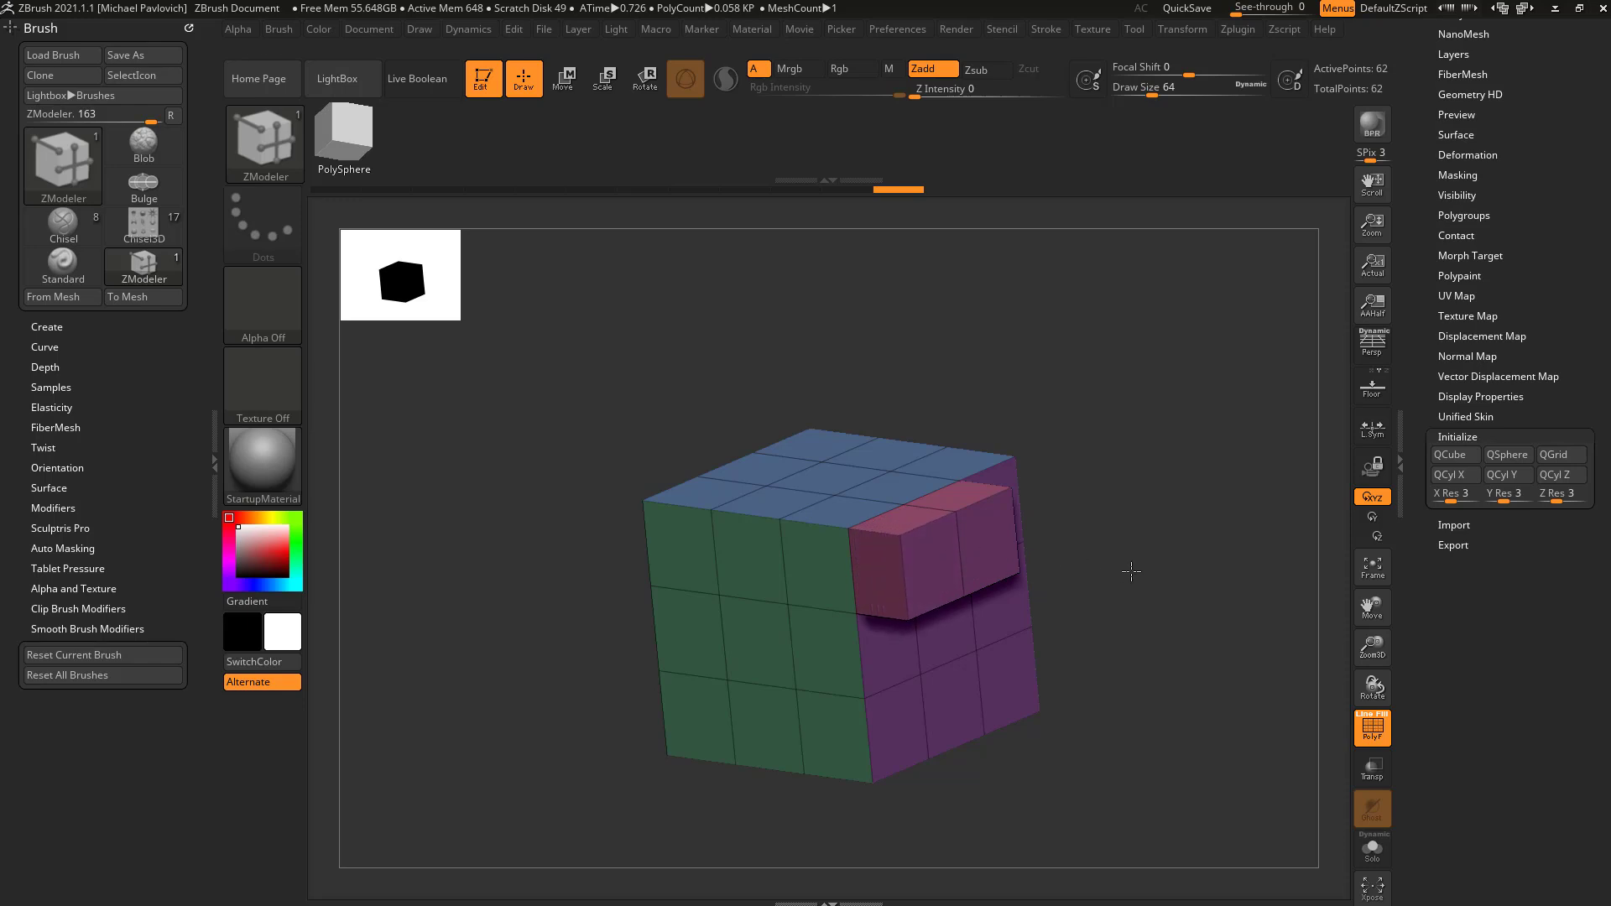
QMesh the polygons beneath the raised pair outward to extend the fused block to two by two polygons.
left_click_drag(1201, 583, 1195, 461)
left_click_drag(886, 644, 1172, 372)
mouse_move(942, 612)
left_mouse_down("shift")
mouse_move(932, 587)
mouse_move(943, 599)
left_mouse_up("shift")
key("ctrl+z")
mouse_move(971, 514)
left_mouse_down()
mouse_move(1104, 608)
mouse_move(1141, 565)
mouse_move(1083, 534)
mouse_move(940, 537)
left_mouse_up()
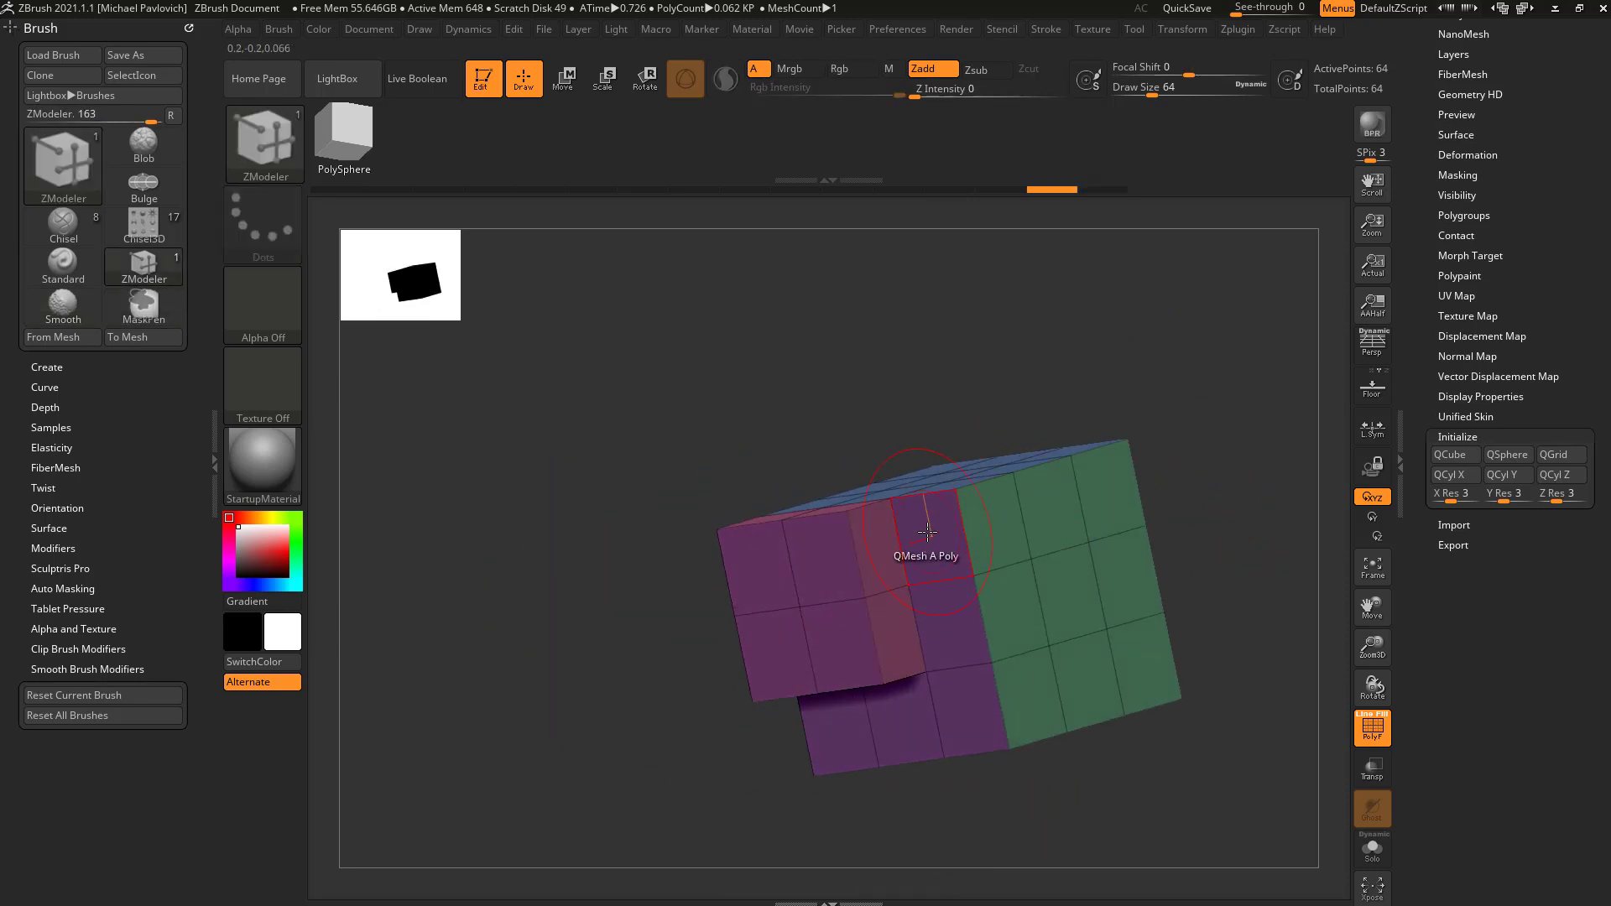
Extrude the single polygon beside the raised block with the Extrude action, inspect the joint from several angles, and undo it.
key("space")
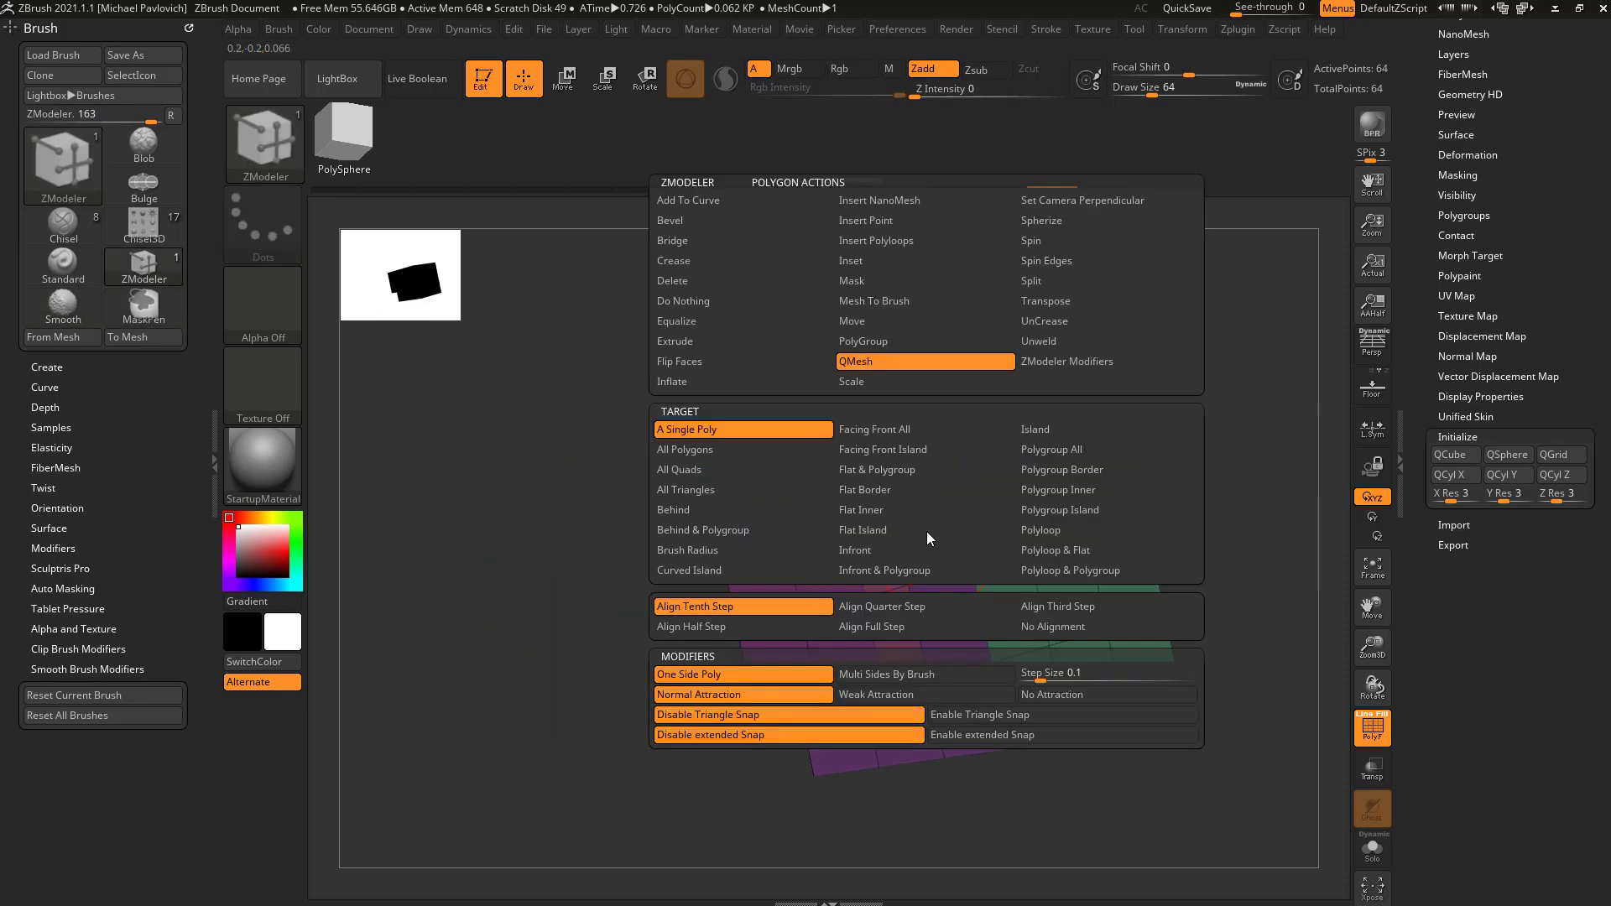
left_click(752, 340)
left_click(745, 431)
left_click_drag(919, 541, 831, 579)
left_click_drag(612, 676, 729, 672)
left_click_drag(1176, 529, 1085, 579)
mouse_move(1172, 546)
left_mouse_down()
mouse_move(1100, 356)
mouse_move(1125, 241)
mouse_move(1011, 482)
left_mouse_up()
key("shift")
key("shift")
left_click_drag(1119, 543, 1171, 612)
left_click_drag(1111, 504, 1043, 444)
key("ctrl+z")
key("ctrl+z")
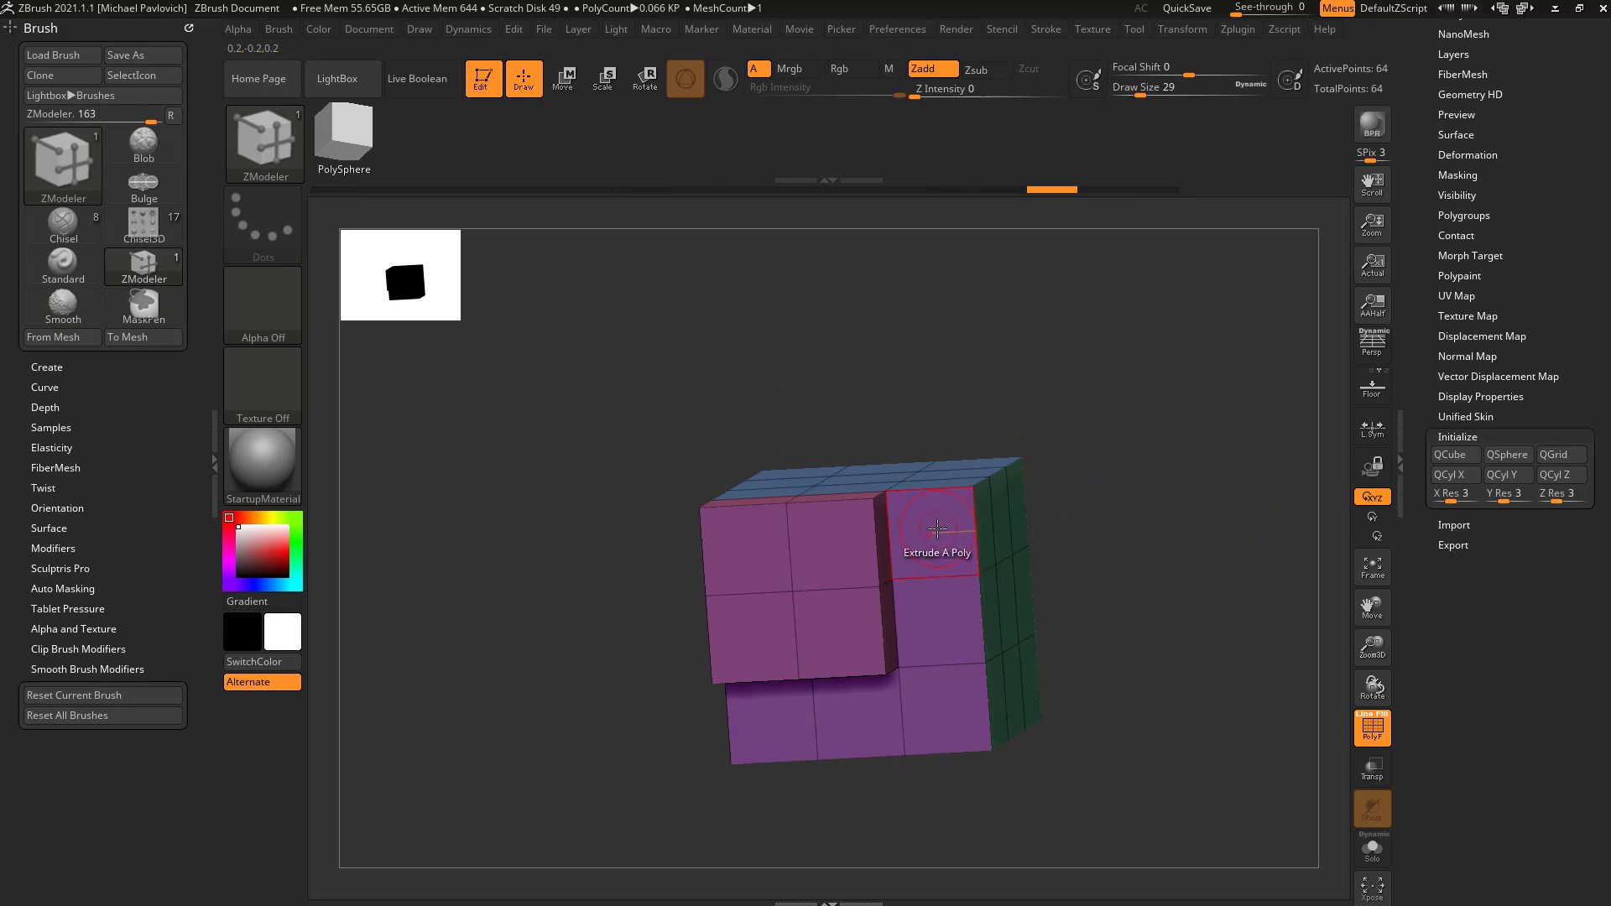
Switch the polygon action to QMesh with Align Quarter Step, pull out the polygon beside the block, and undo it.
key("space")
key("space")
left_click(908, 362)
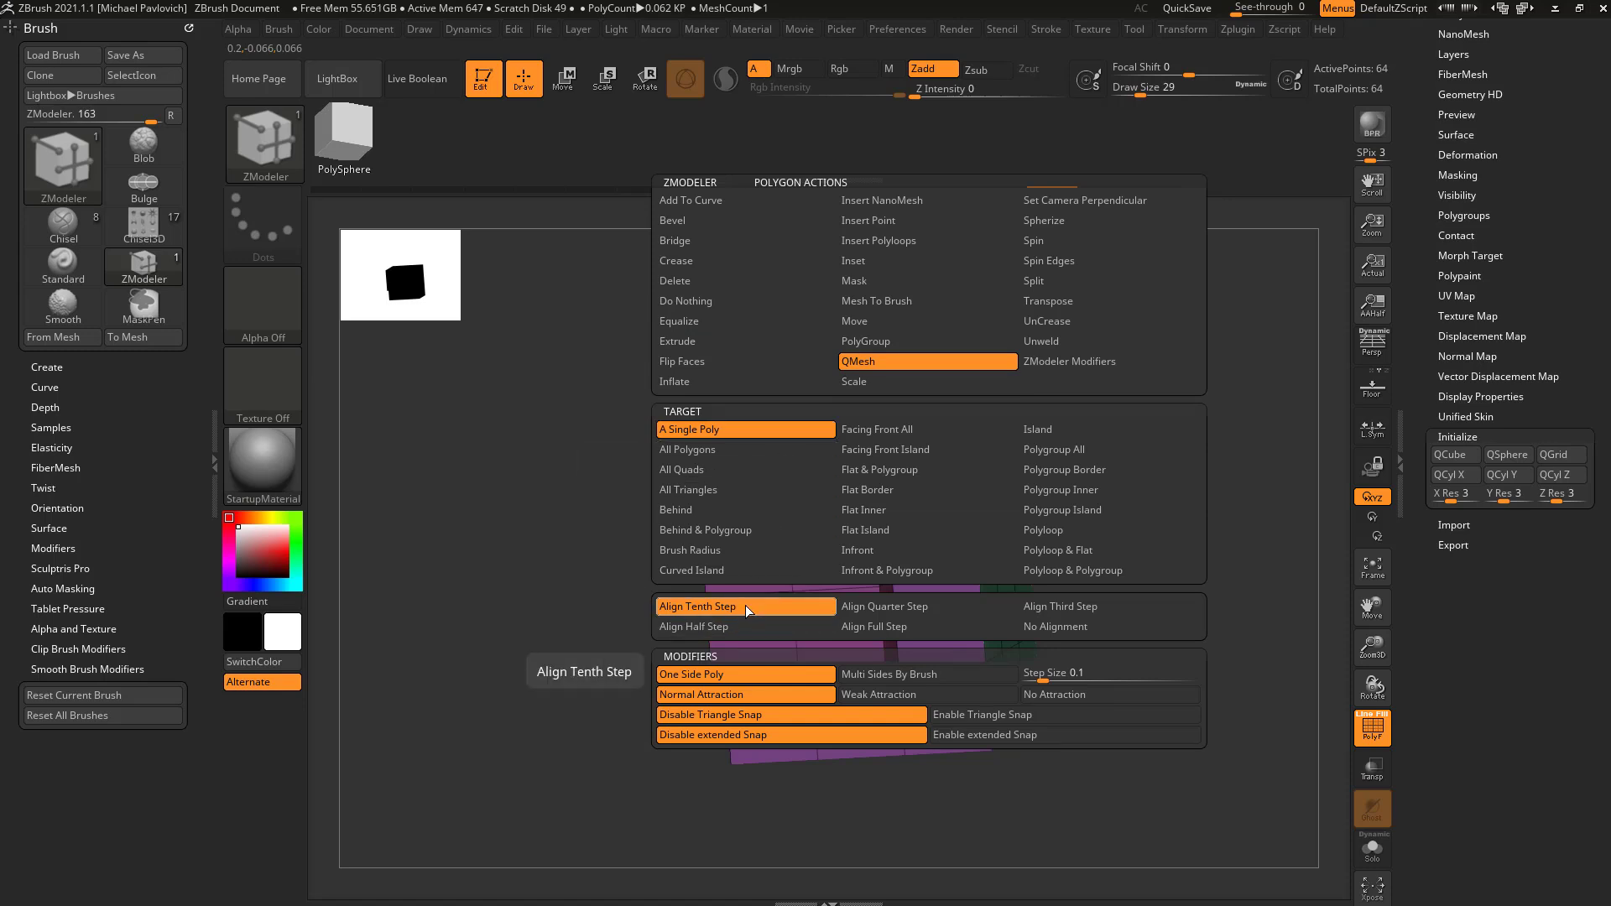
left_click(885, 606)
left_click_drag(1129, 482, 1121, 485)
left_click_drag(896, 552, 759, 623)
key("ctrl+z")
QMesh the corner polygon flush with the raised block using Align Full Step, and return the undo history to the plain cube.
key("space")
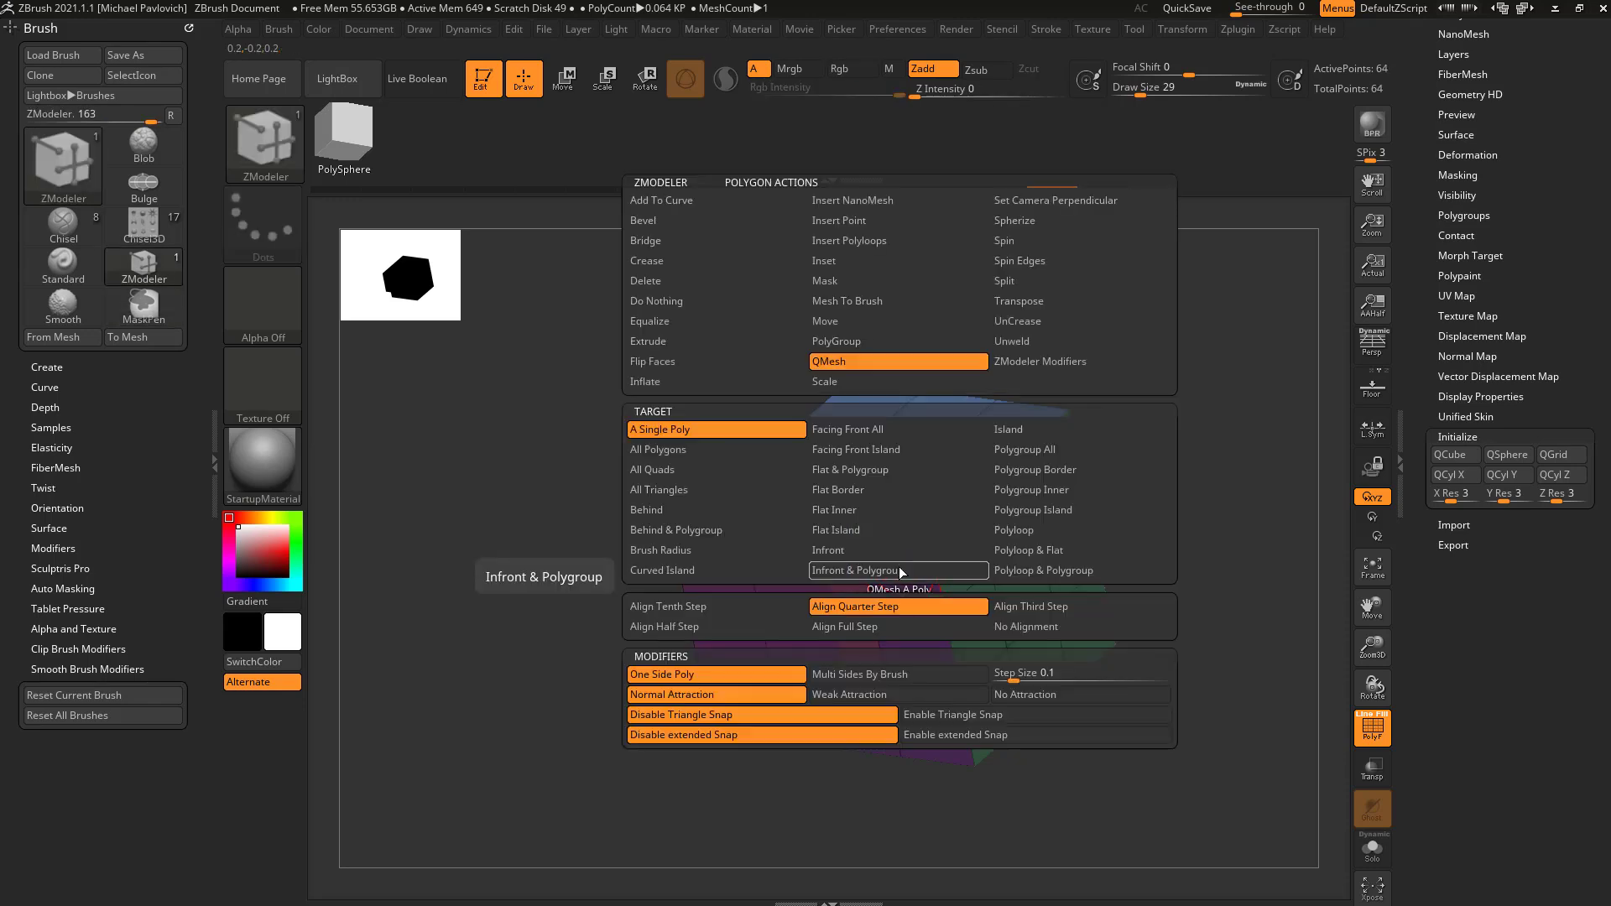
left_click_drag(907, 565, 840, 608)
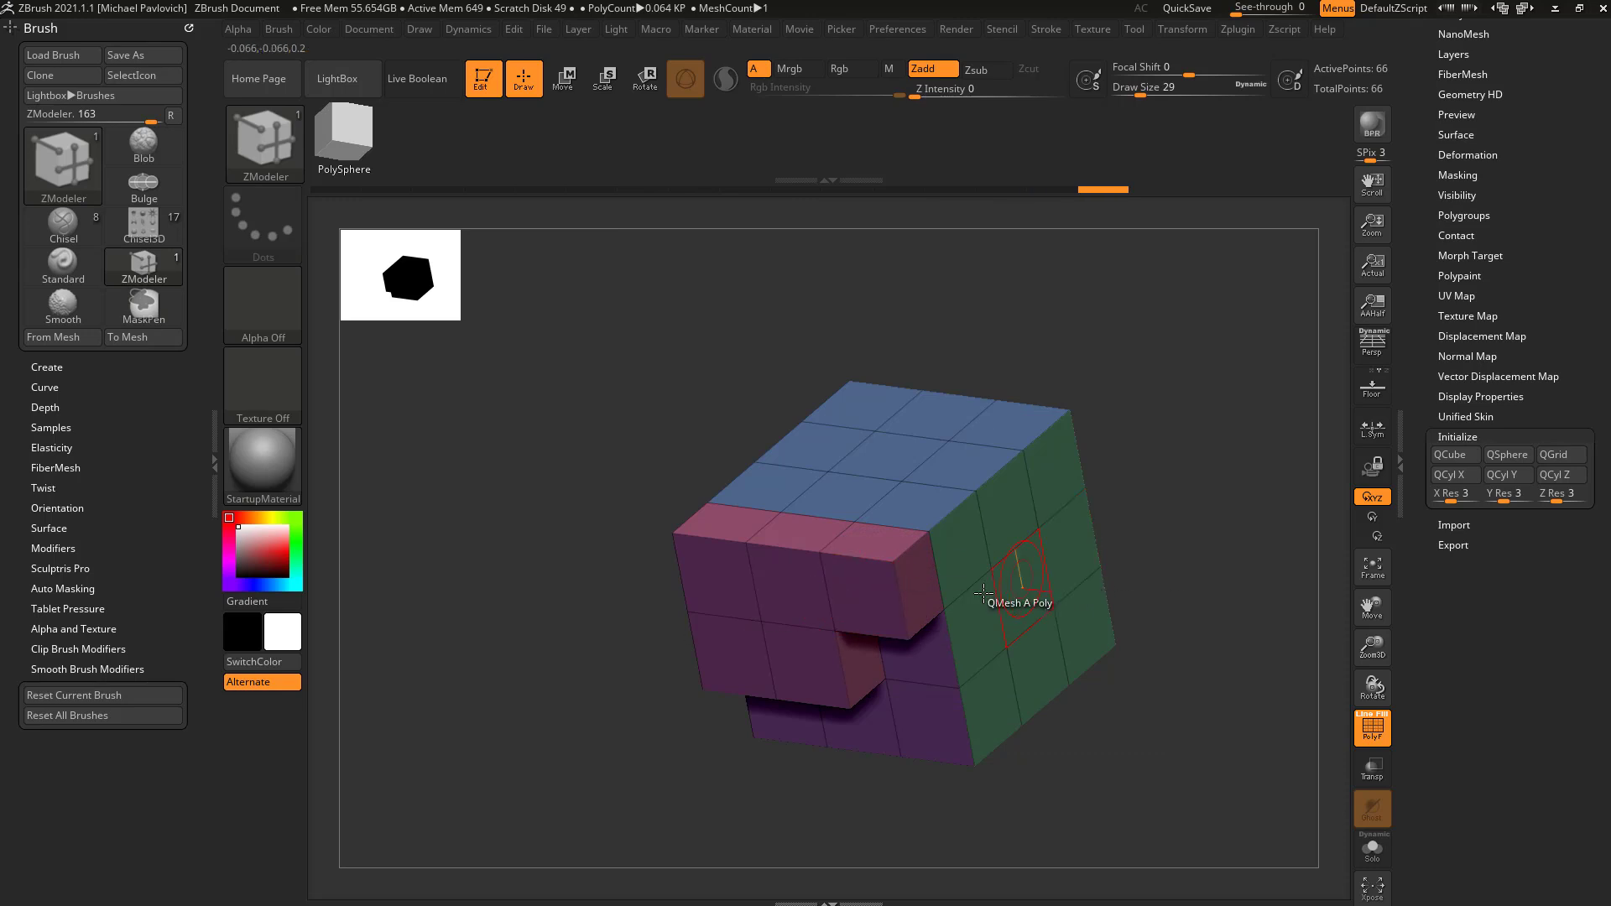
left_click_drag(1179, 507, 1155, 408)
mouse_move(1108, 193)
left_mouse_down()
mouse_move(678, 180)
mouse_move(976, 198)
mouse_move(860, 190)
left_mouse_up()
Set the QMesh target to All Polygons, try it on the whole cube, and undo the change.
mouse_move(1140, 500)
left_mouse_down()
mouse_move(1208, 450)
mouse_move(1032, 516)
left_mouse_up()
right_click(910, 542)
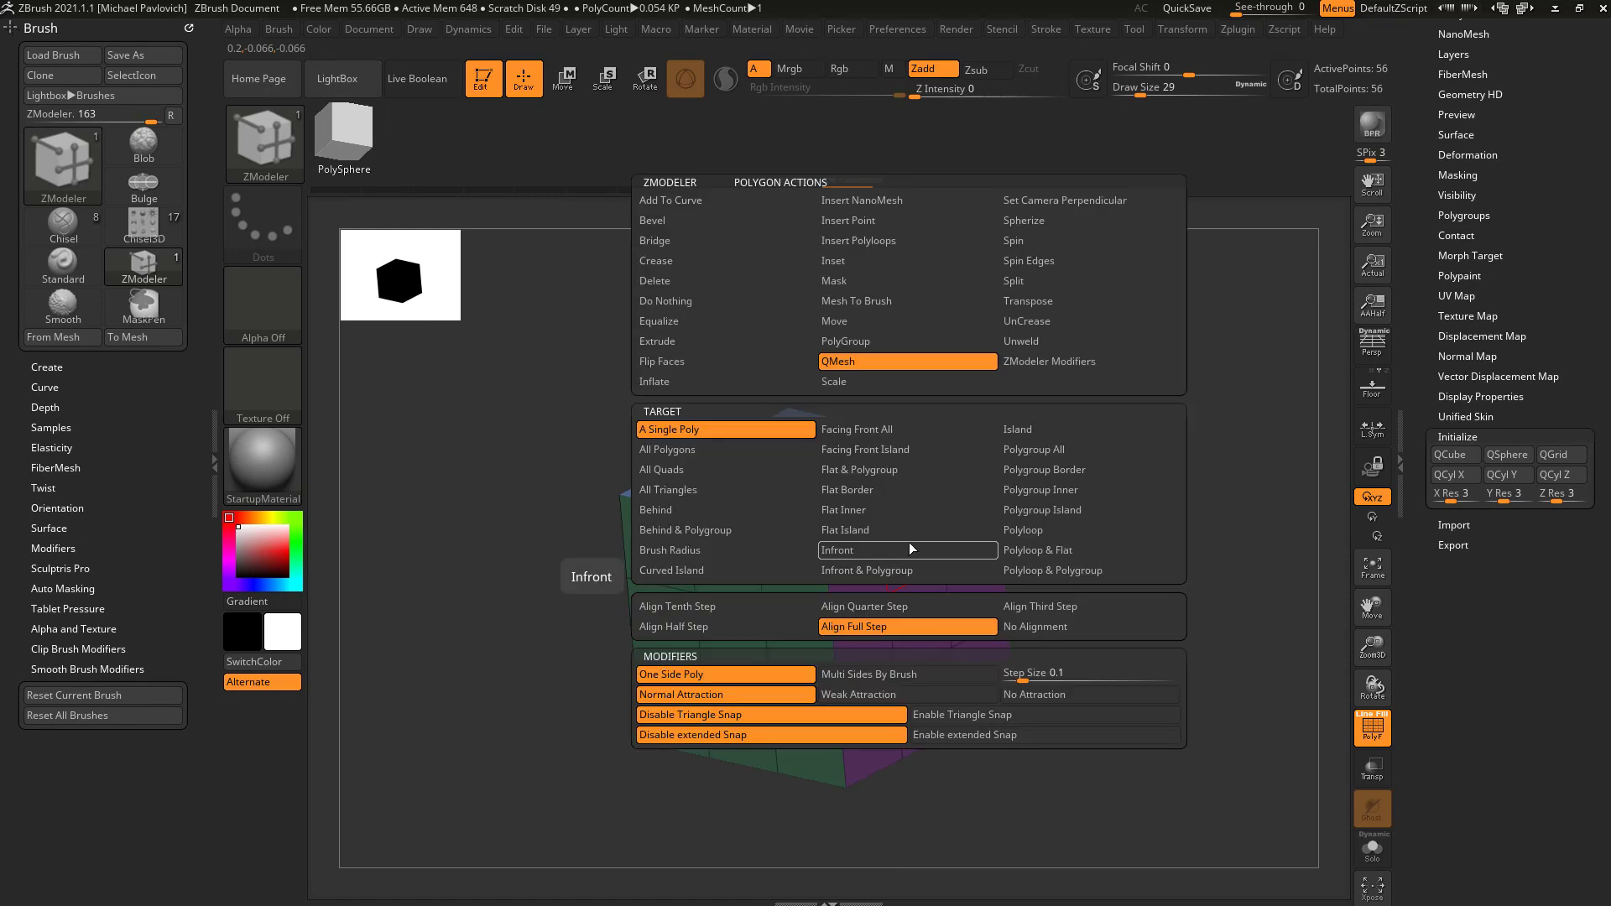
left_click(753, 450)
left_click_drag(911, 521, 965, 561)
key("ctrl+z")
key("space")
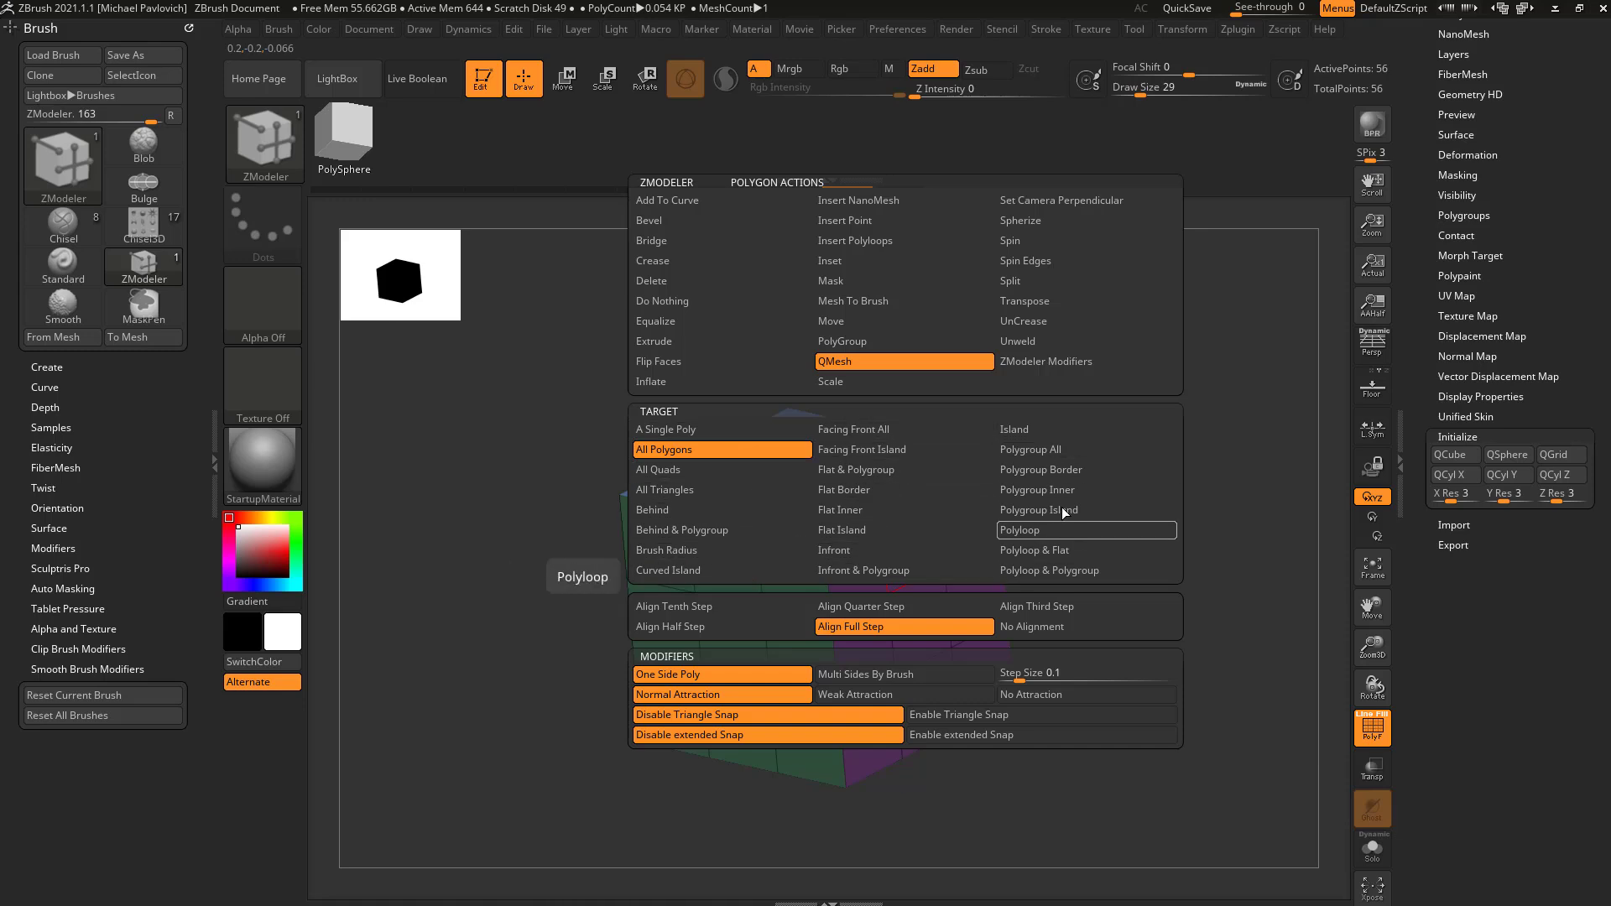
Assign the whole cube to a single polygroup and regroup its faces with Groups By Normals.
mouse_move(1168, 426)
left_mouse_down()
mouse_move(1299, 487)
mouse_move(1108, 447)
mouse_move(1159, 432)
mouse_move(1241, 486)
mouse_move(1108, 459)
mouse_move(1156, 431)
left_mouse_up()
key("ctrl")
left_click_drag(1420, 265, 1444, 354)
key("shift")
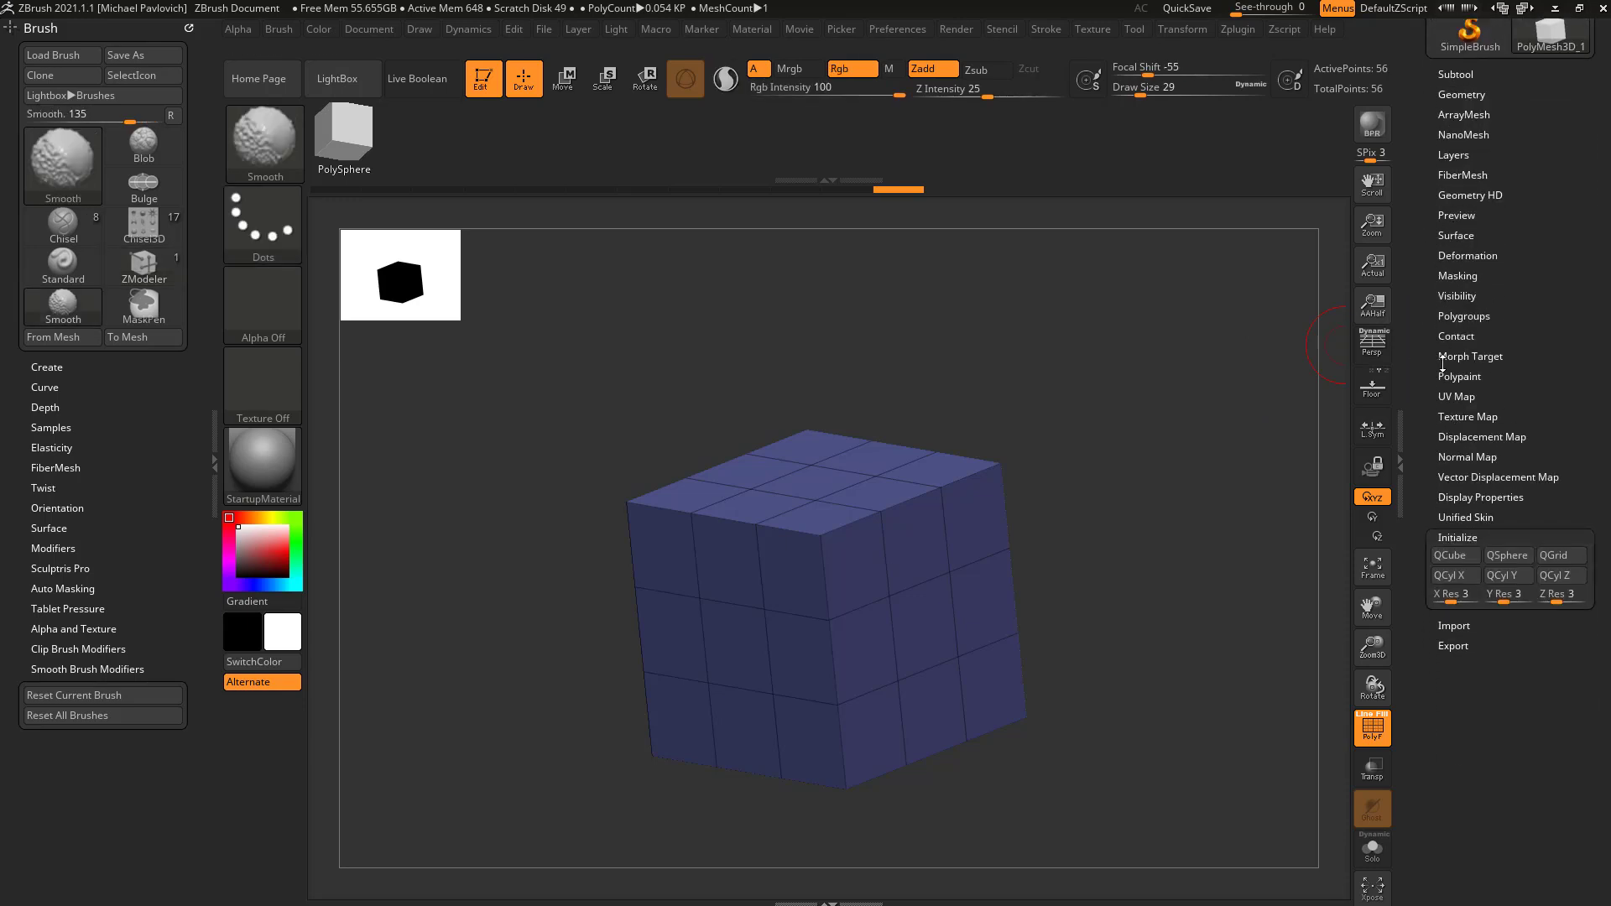
left_click(1447, 316)
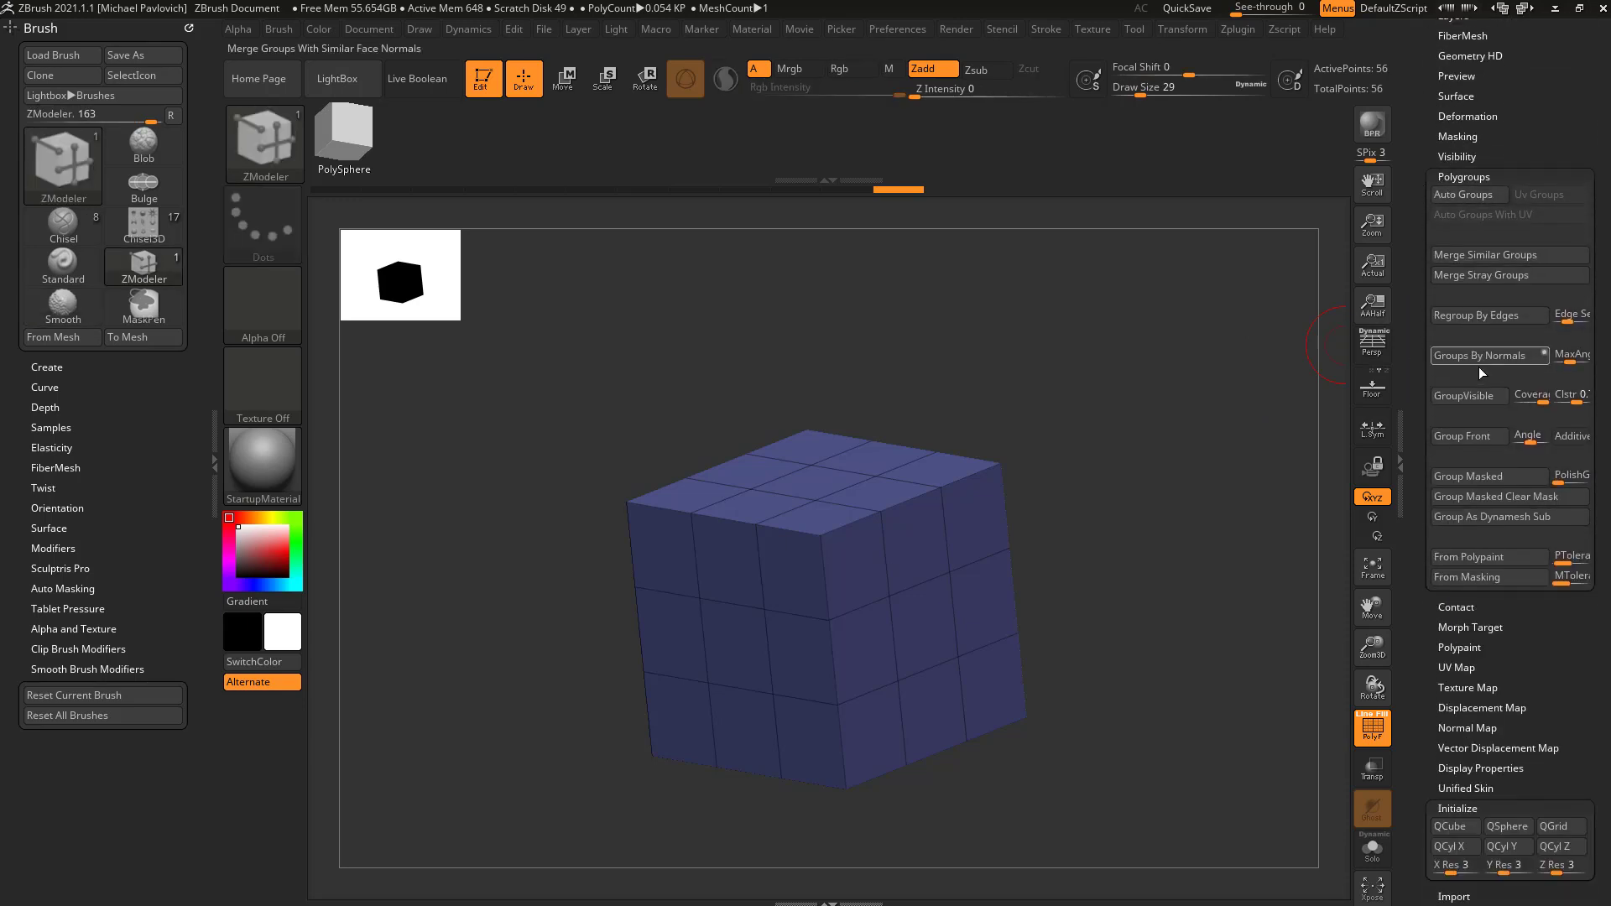
left_click(1481, 356)
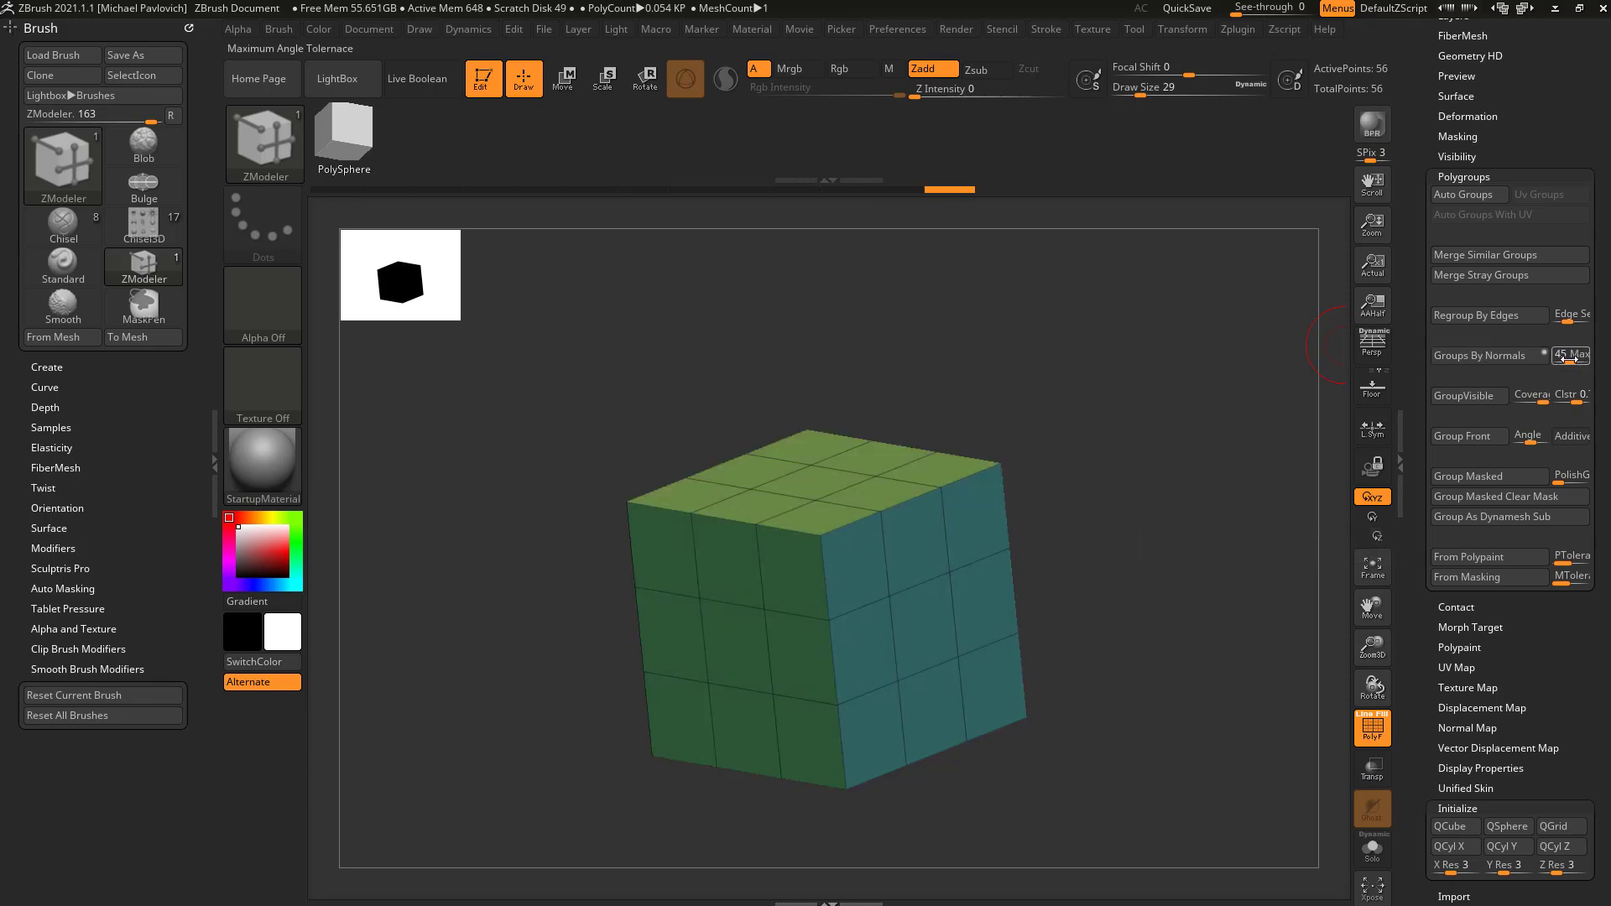
Set the QMesh target to Polygroup All.
left_click_drag(1317, 349, 1160, 422, "shift")
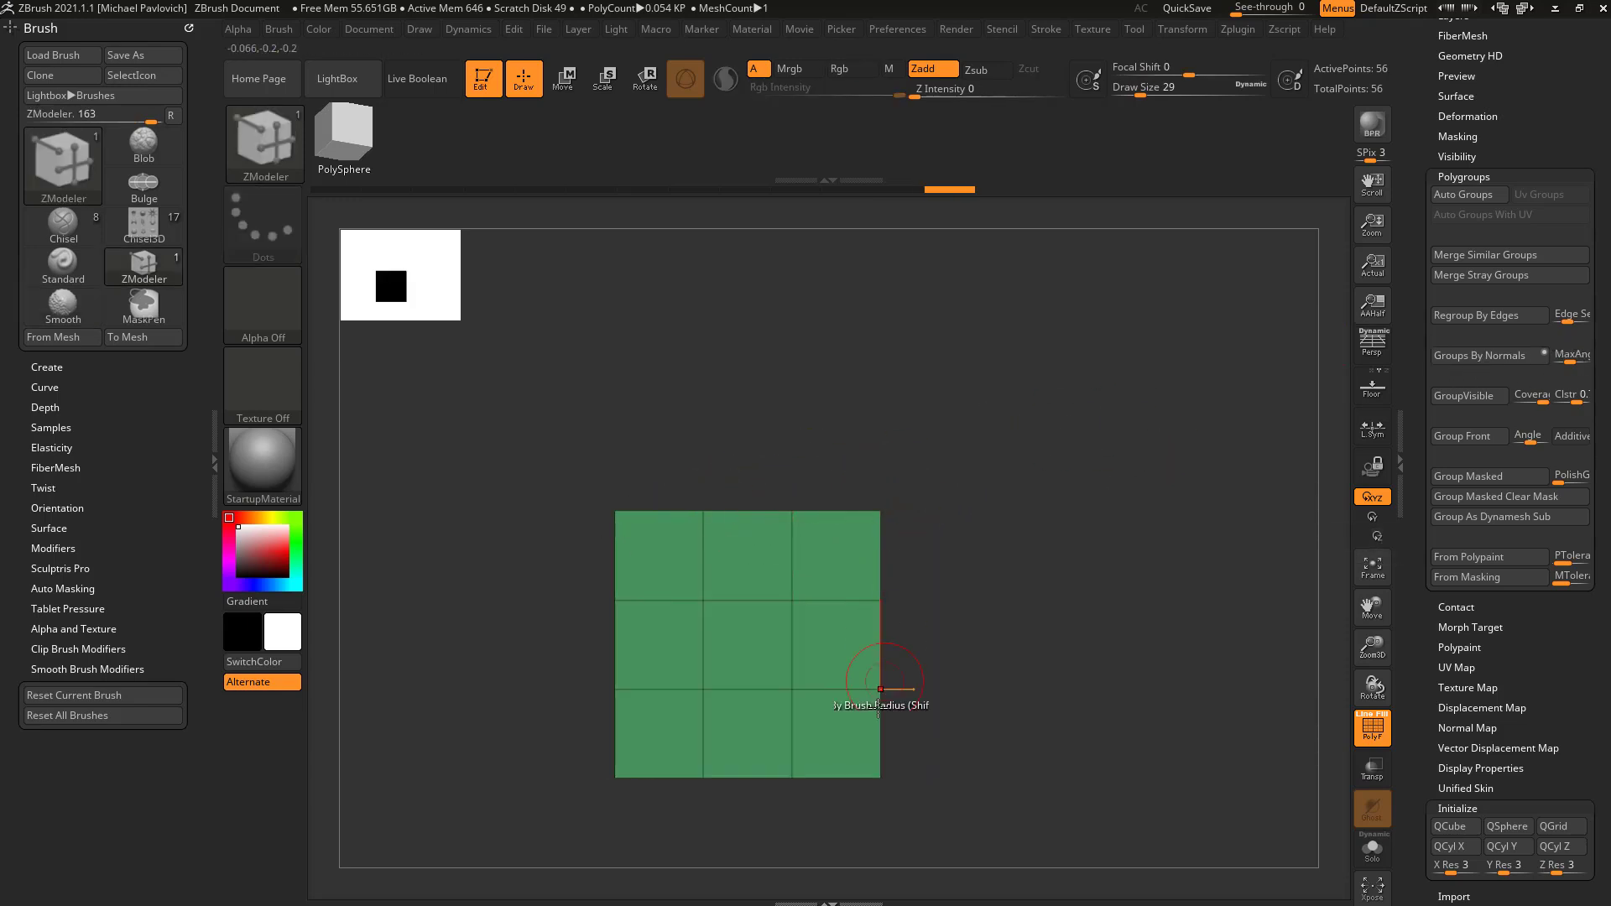
left_click_drag(1007, 471, 1049, 457)
key("space")
left_click(1017, 459)
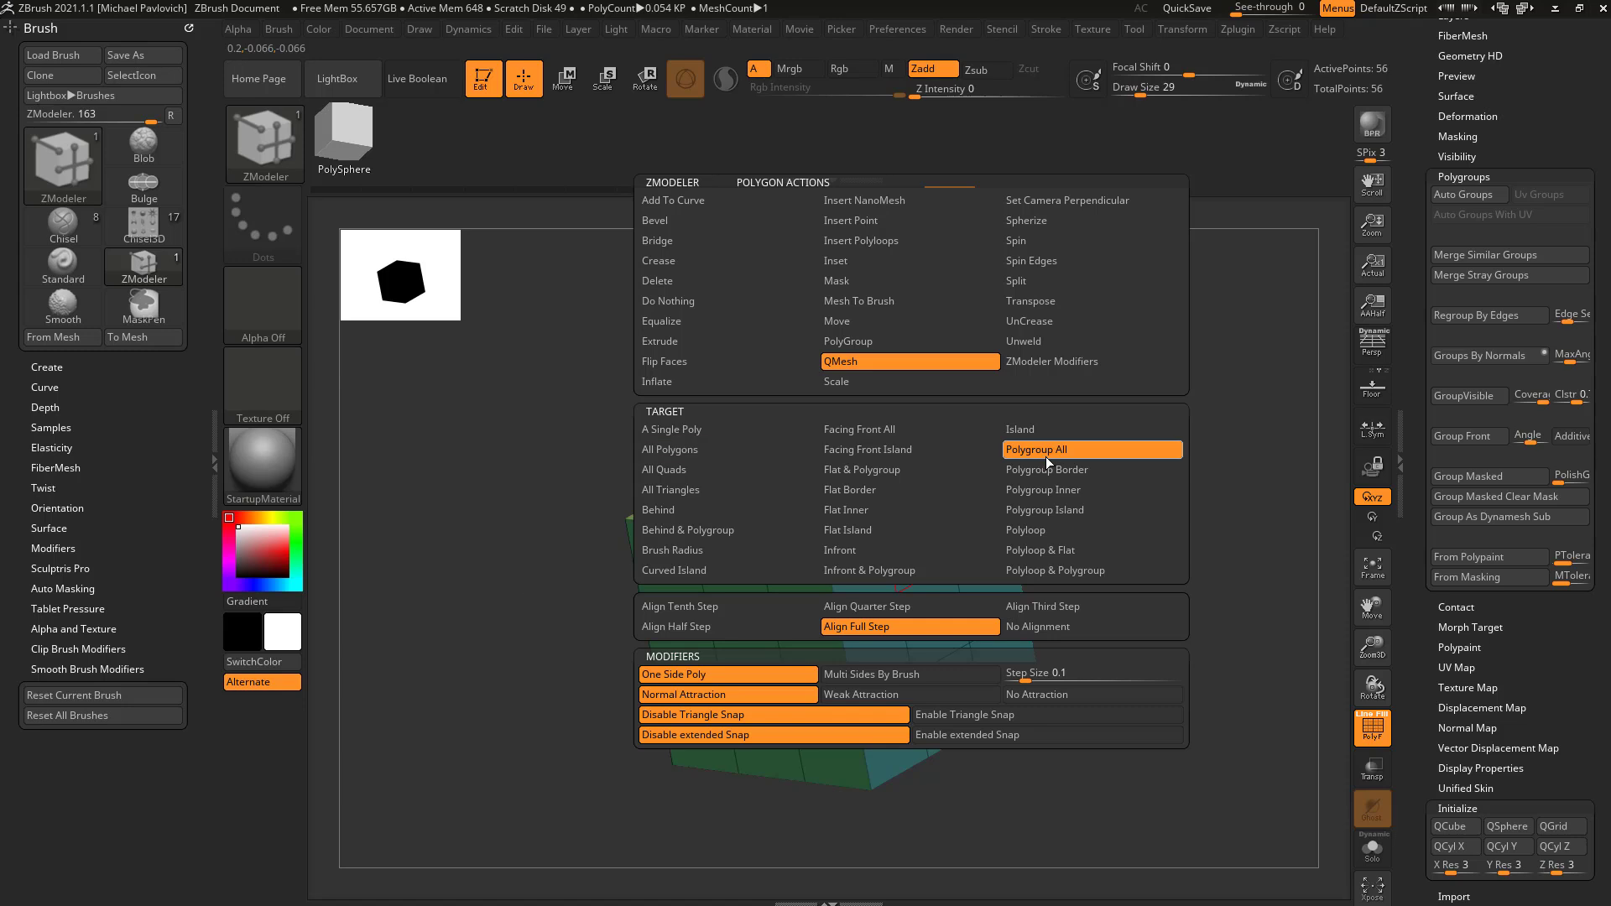
Try QMesh on the cube's right and top polygroups, pulling each outward, and undo both pulls.
left_click_drag(1070, 586, 1077, 575)
left_click_drag(919, 528, 963, 556)
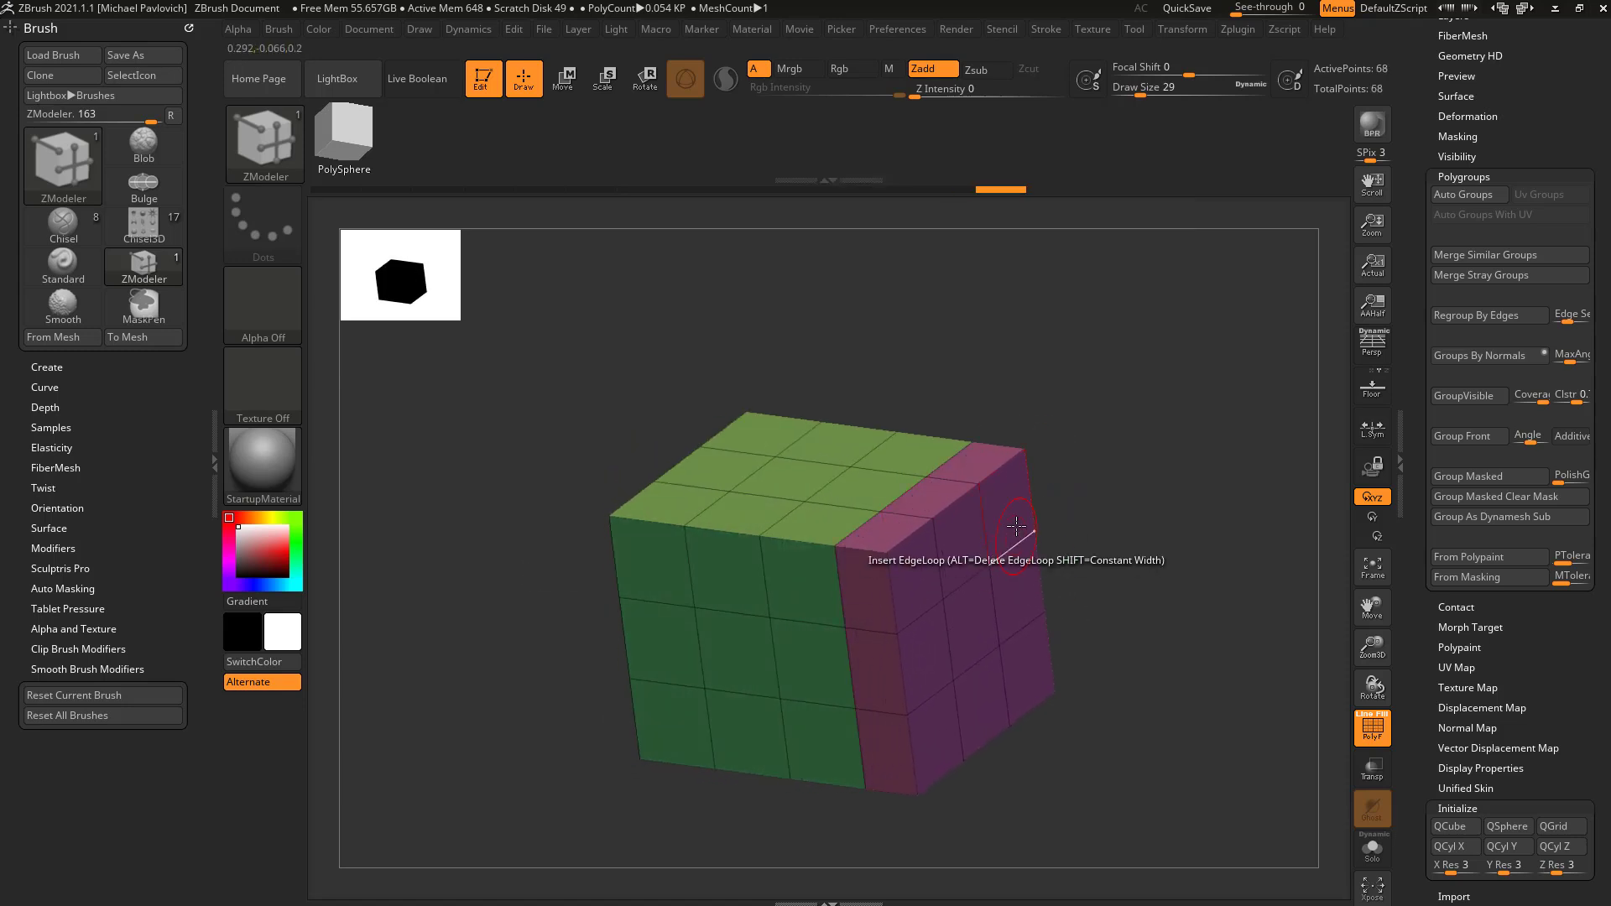
left_click_drag(881, 474, 1084, 362)
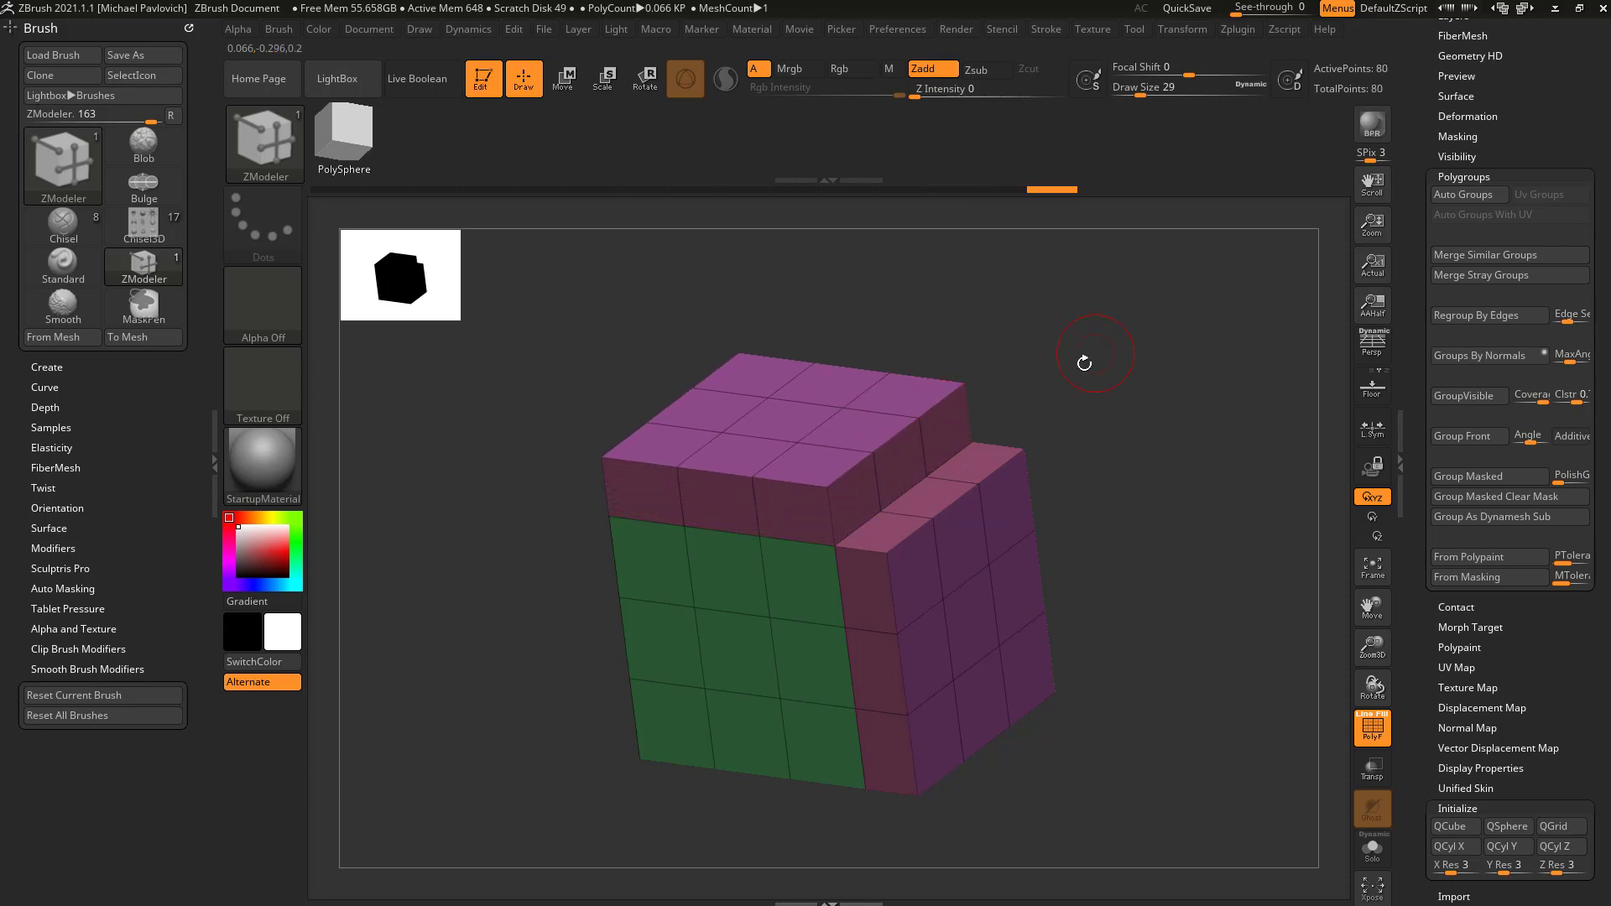
key("ctrl+z")
key("ctrl+z")
QMesh each of the cube's six face polygroups outward by one full step, working around to the back and underside.
left_click_drag(912, 537, 1016, 555)
left_click_drag(866, 478, 1078, 436)
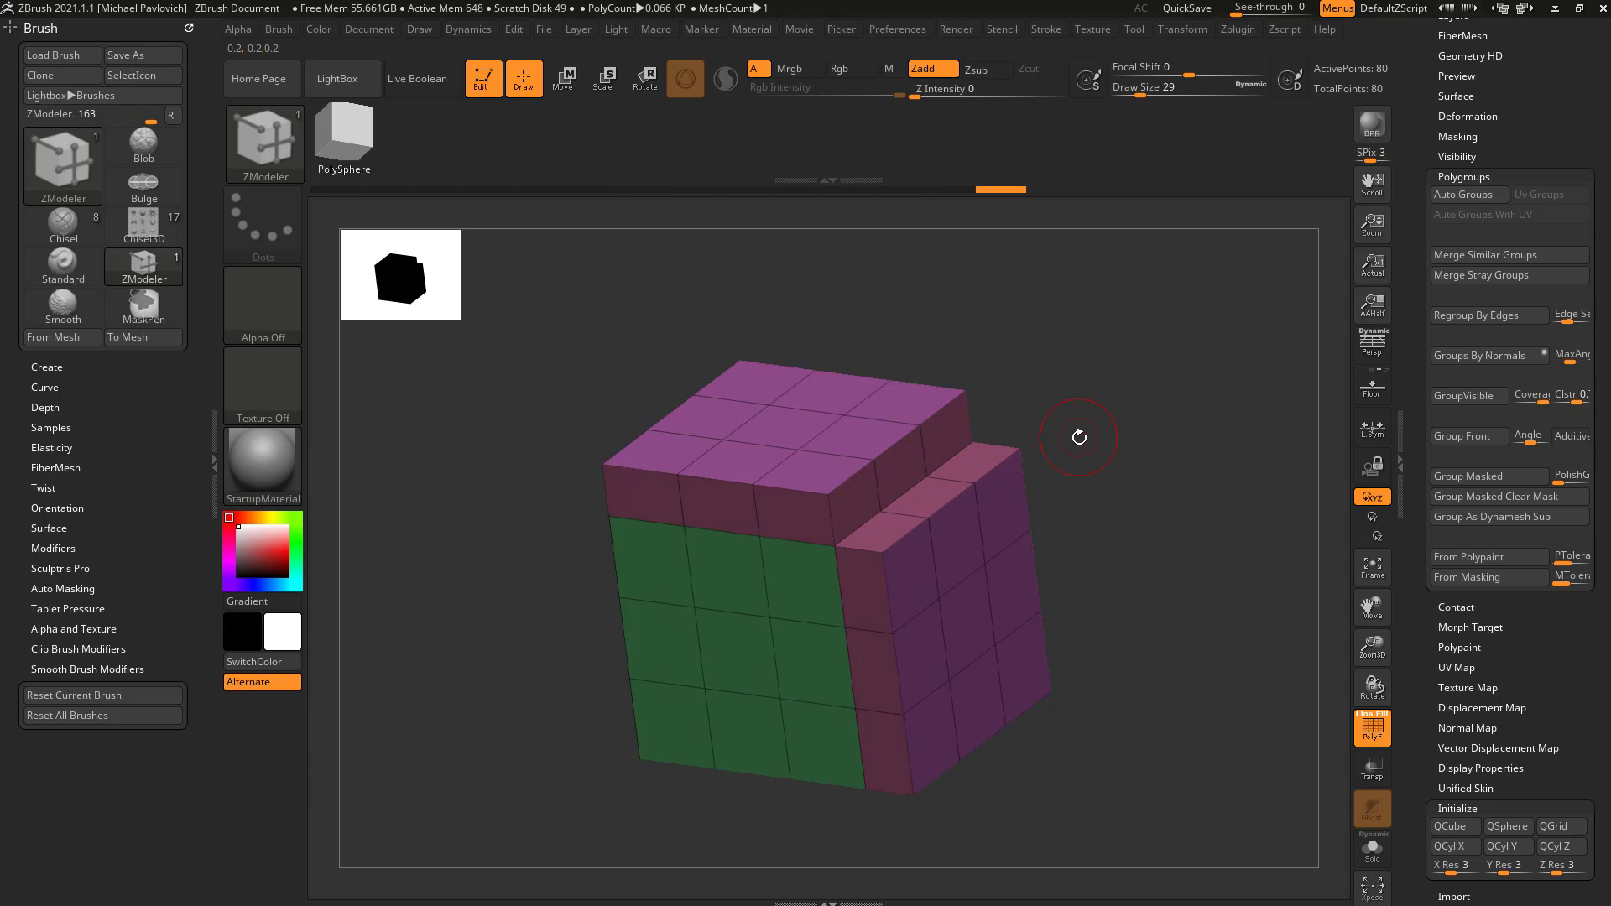
left_click(817, 594)
left_click_drag(1172, 453, 1100, 436)
left_click_drag(730, 579, 831, 537)
left_click_drag(1190, 625, 1154, 537)
left_click_drag(1150, 454, 1141, 500)
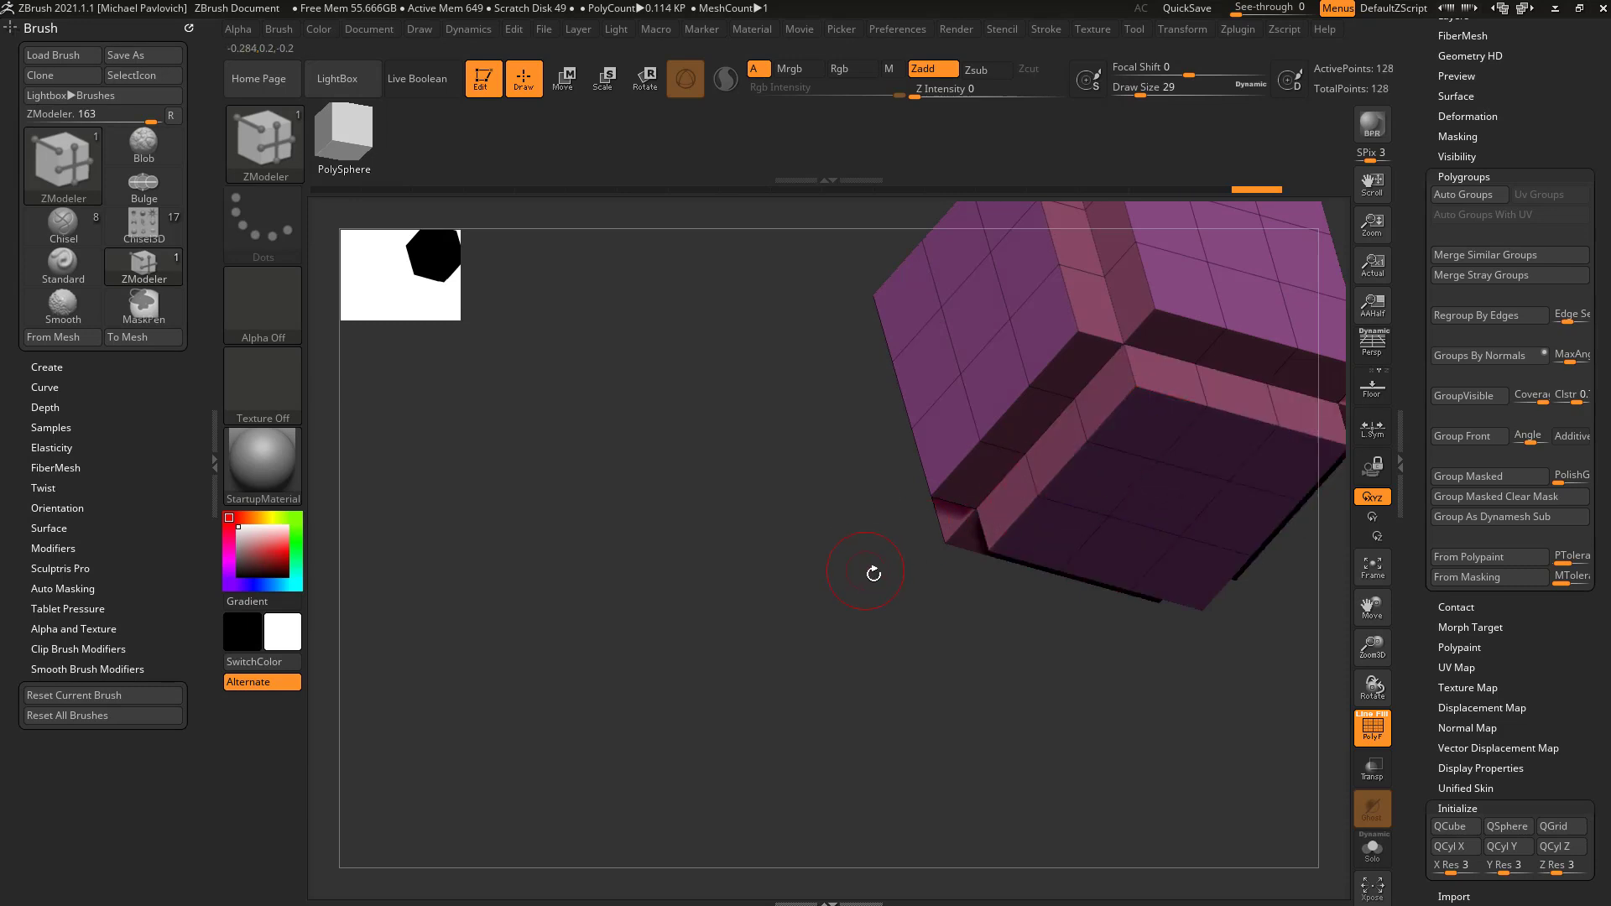
left_click_drag(863, 567, 710, 606, "alt")
left_click_drag(1225, 352, 1208, 457)
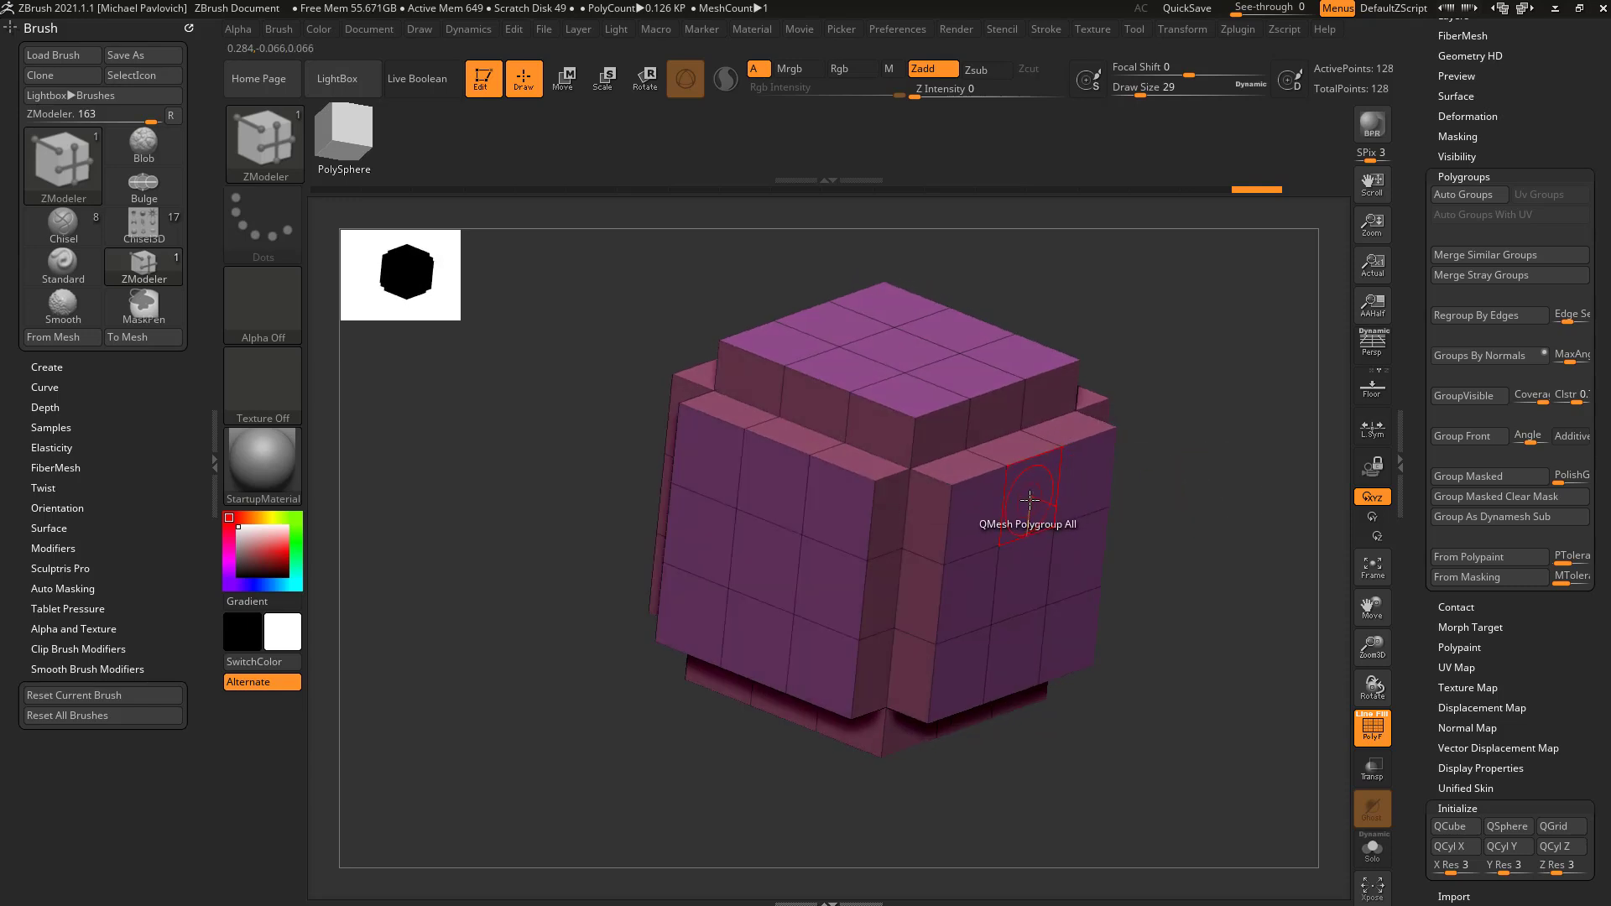
Pull out the polygroup shared by the six outer faces, compare before and after through undo and redo, and leave the pull undone.
left_click_drag(1030, 500, 1045, 535)
key("ctrl+z")
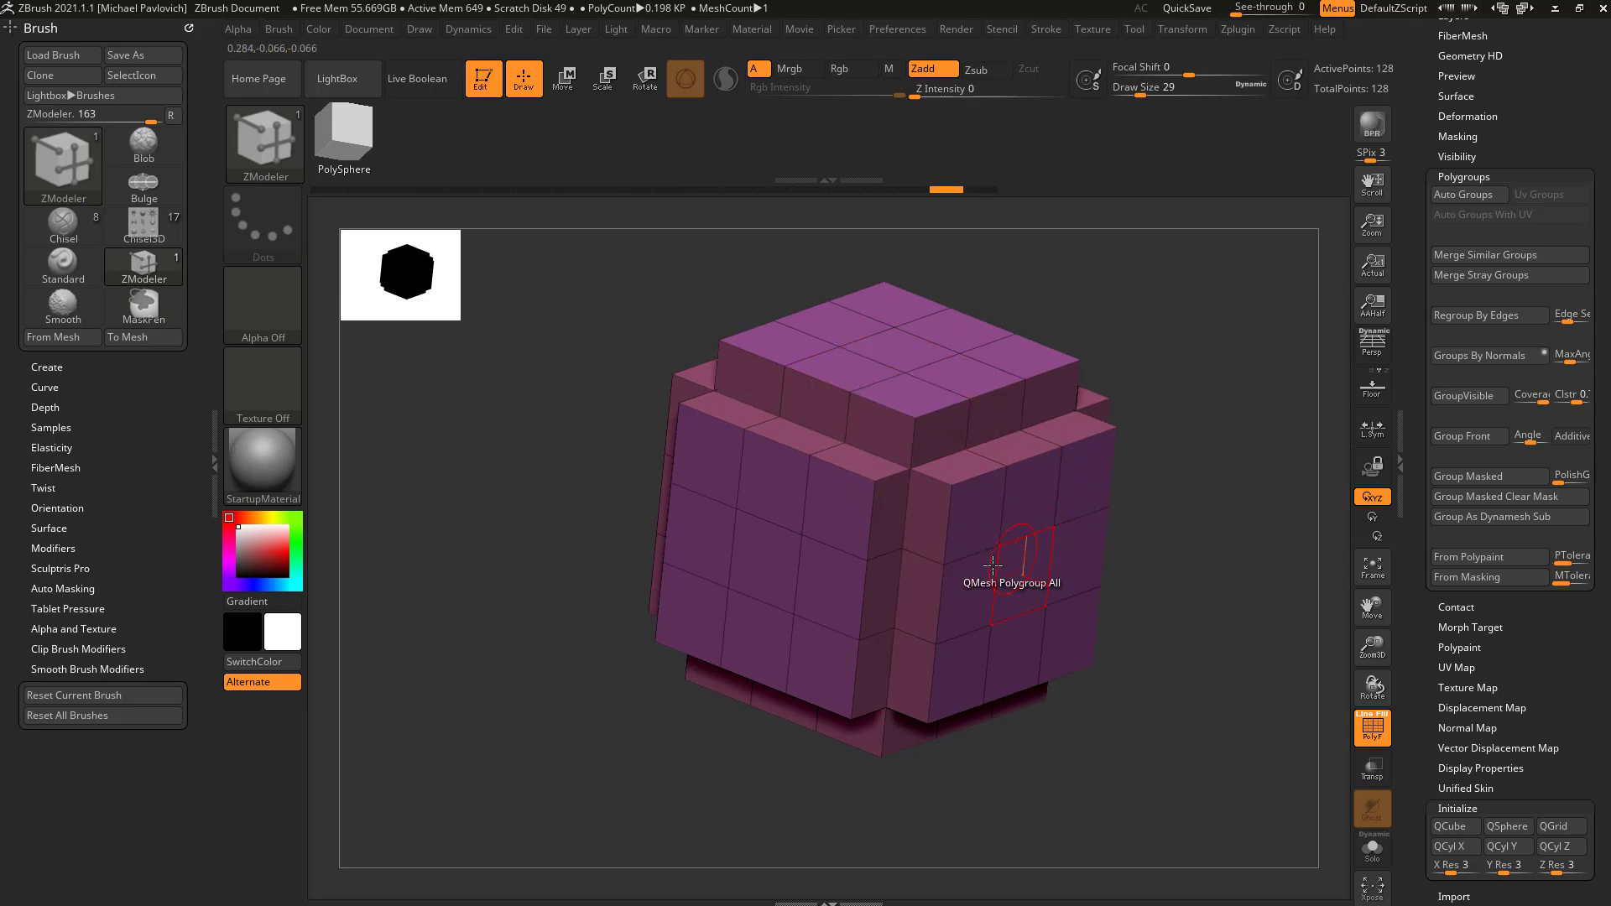
key("ctrl+shift+z")
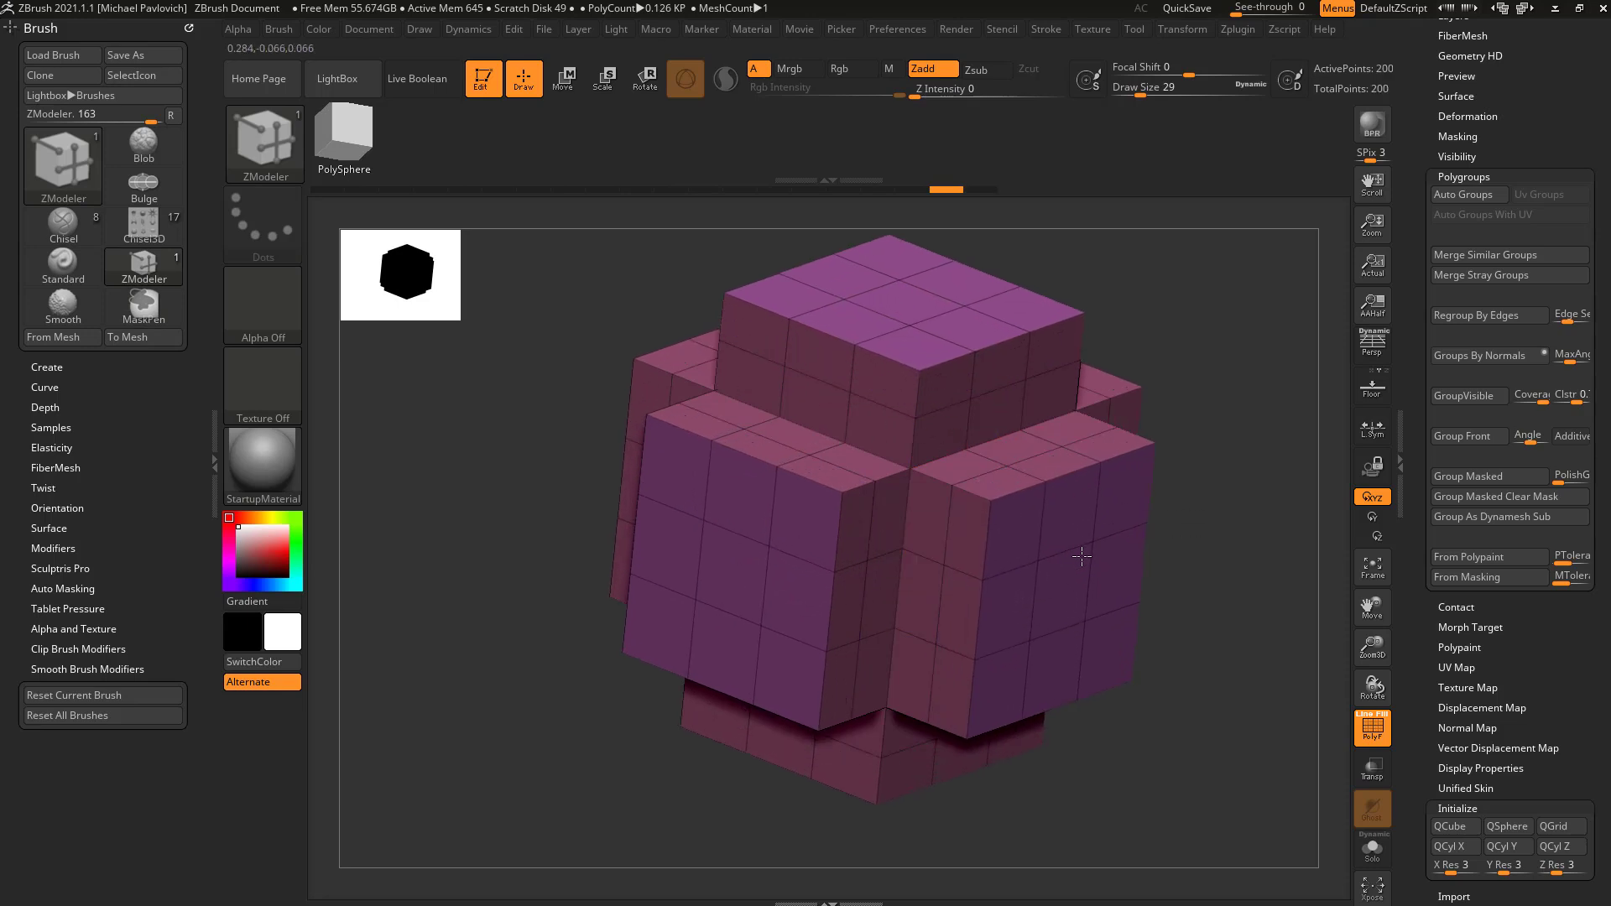
key("ctrl+z")
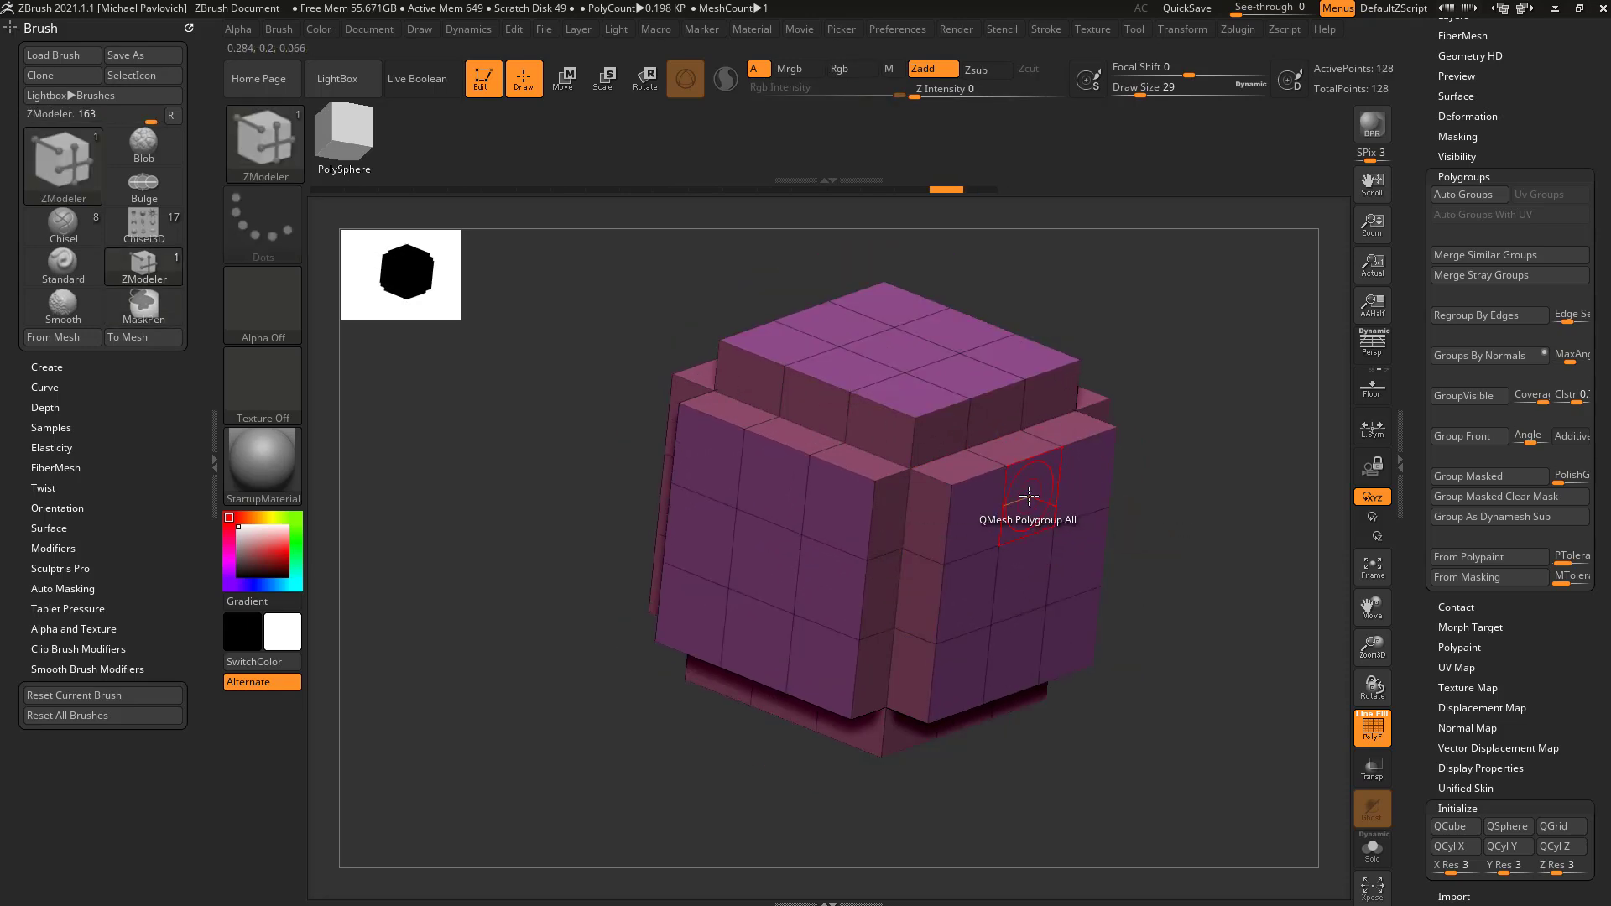
Set the QMesh target to Polygroup Island and switch the material to SkinShade4.
key("space")
left_click(1168, 512)
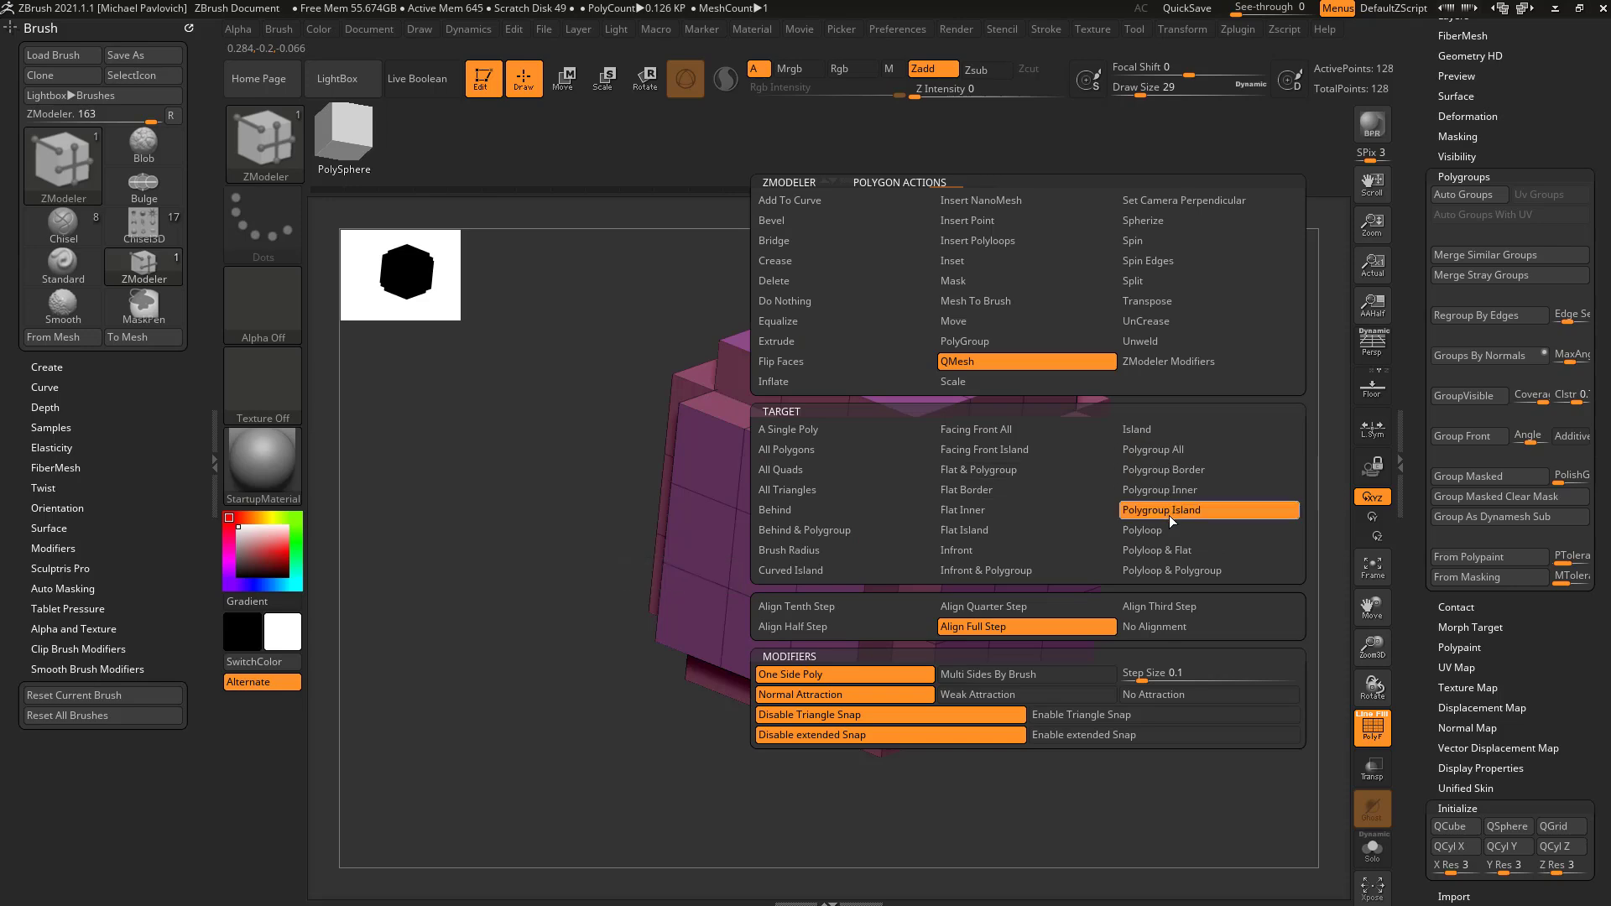
right_click_drag(965, 510, 992, 490)
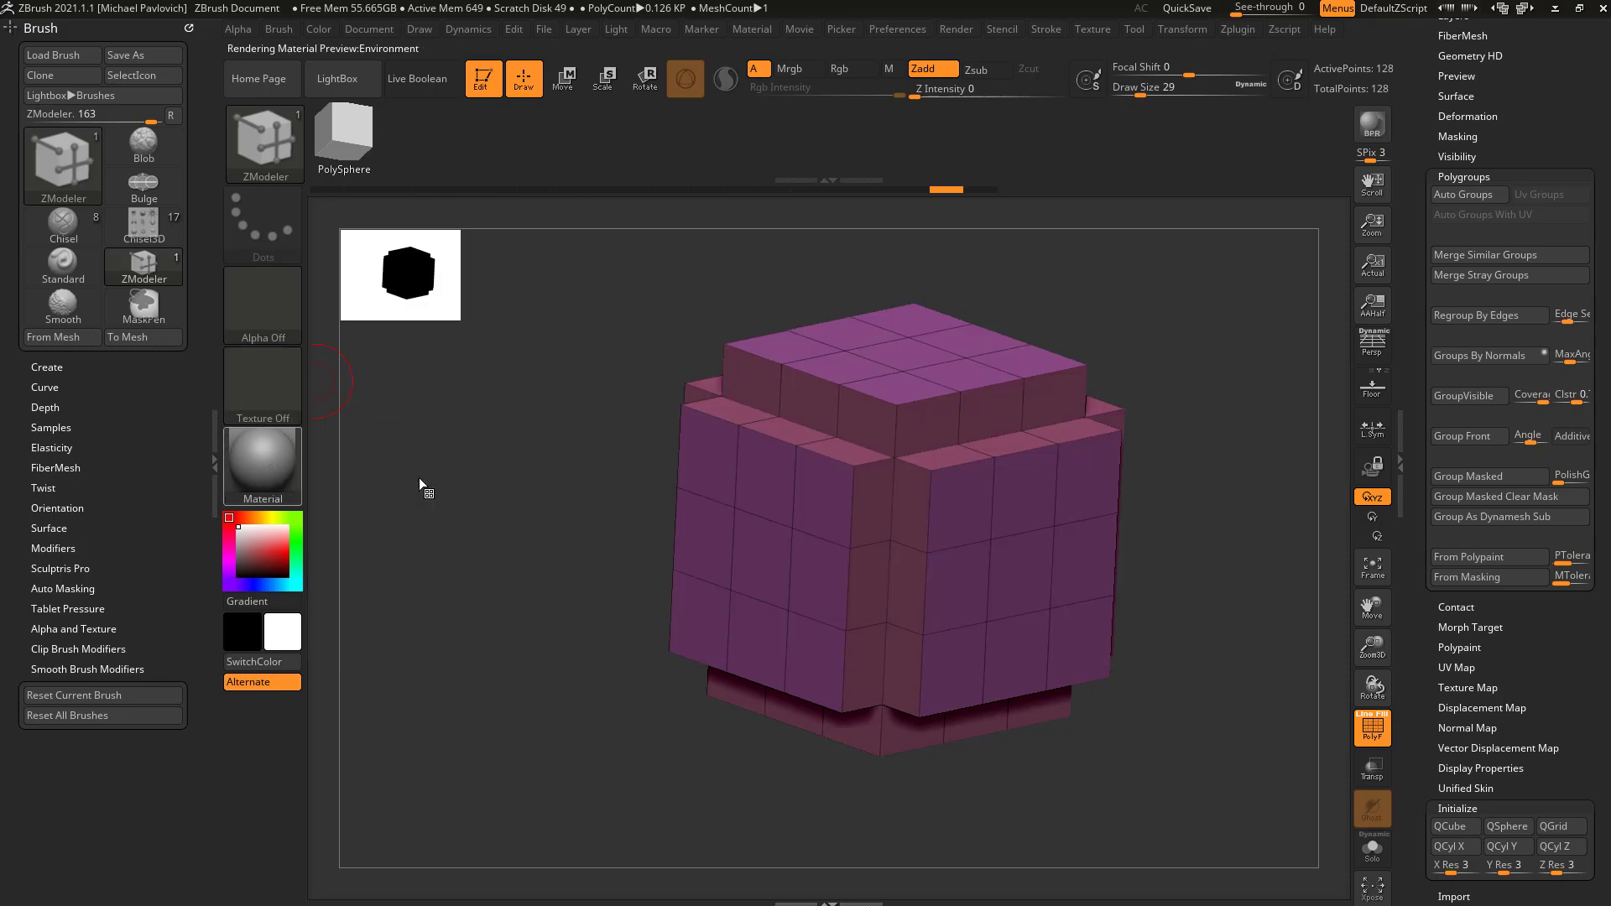
left_click(262, 464)
left_click(1328, 741)
Try QMesh with Polygroup Island on the right-hand outer face and undo it.
right_click_drag(1224, 597, 1174, 528)
left_click_drag(990, 550, 992, 581)
key("ctrl+z")
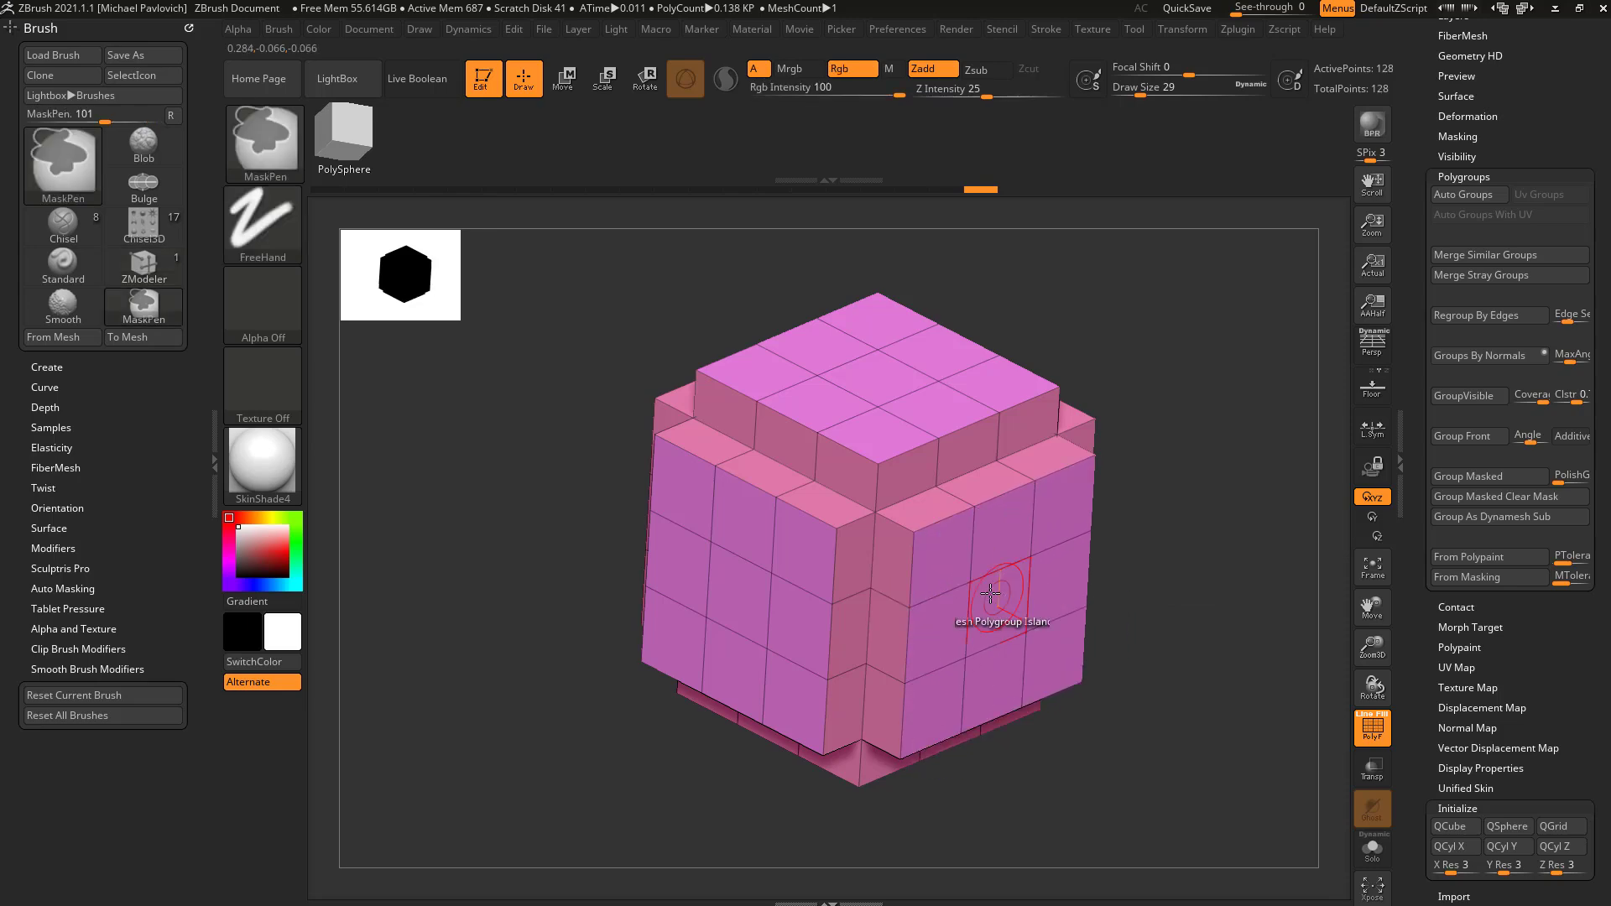
Examine the outer faces' polygroup by isolating it from several angles, and show the whole mesh again.
mouse_move(1000, 597)
right_mouse_down()
mouse_move(1205, 653)
mouse_move(868, 640)
right_mouse_up()
right_click_drag(1117, 412, 845, 388)
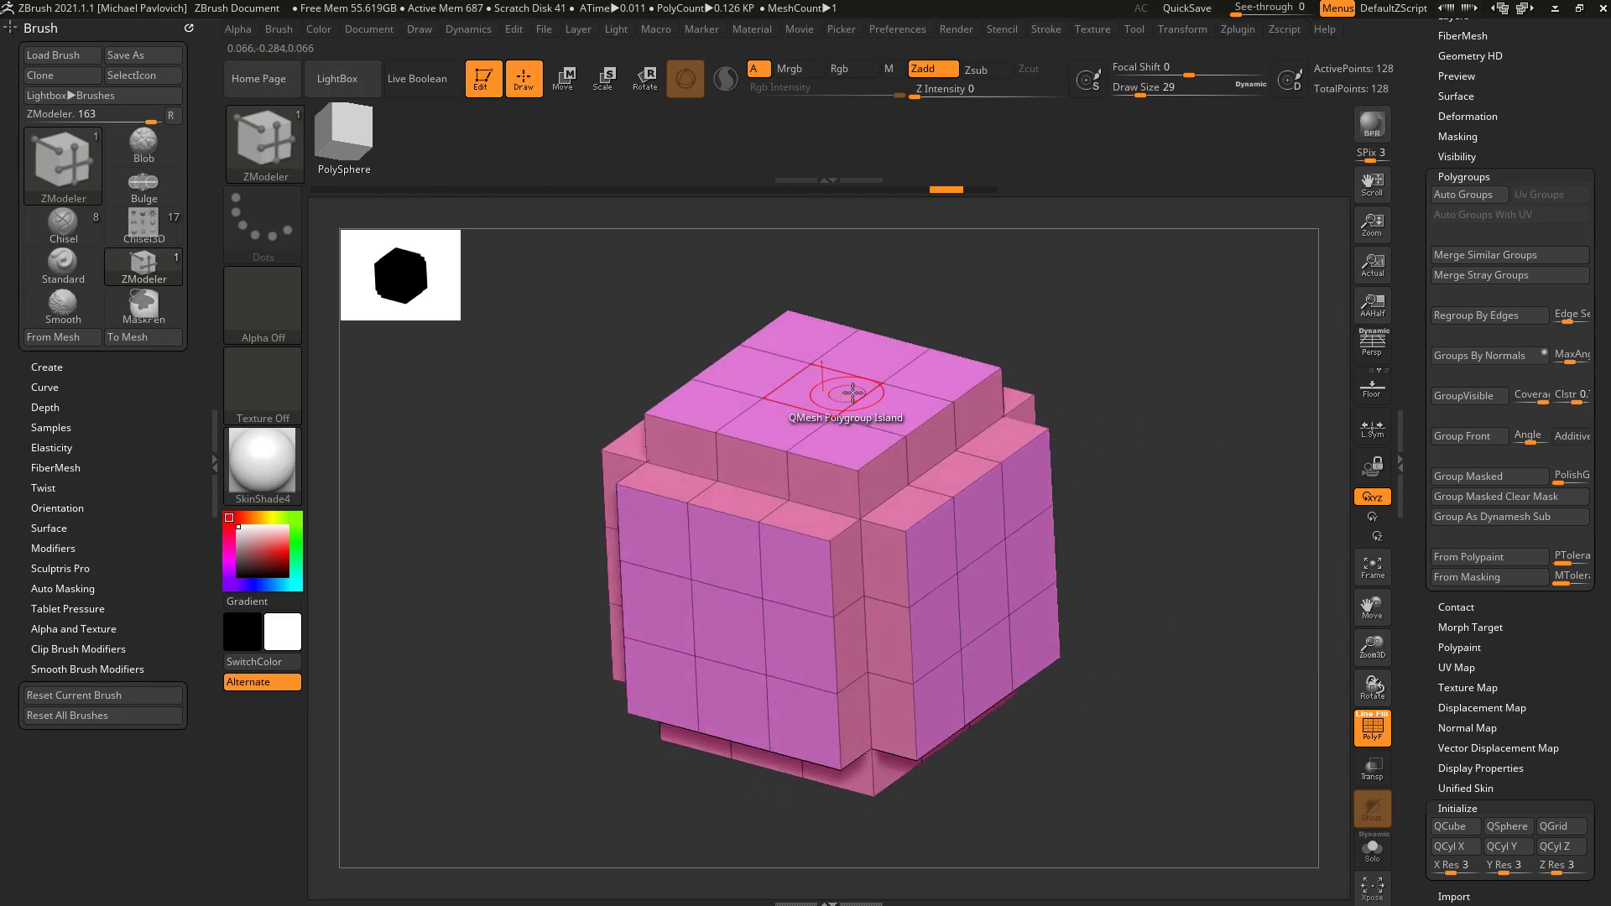
right_click_drag(828, 558, 988, 557)
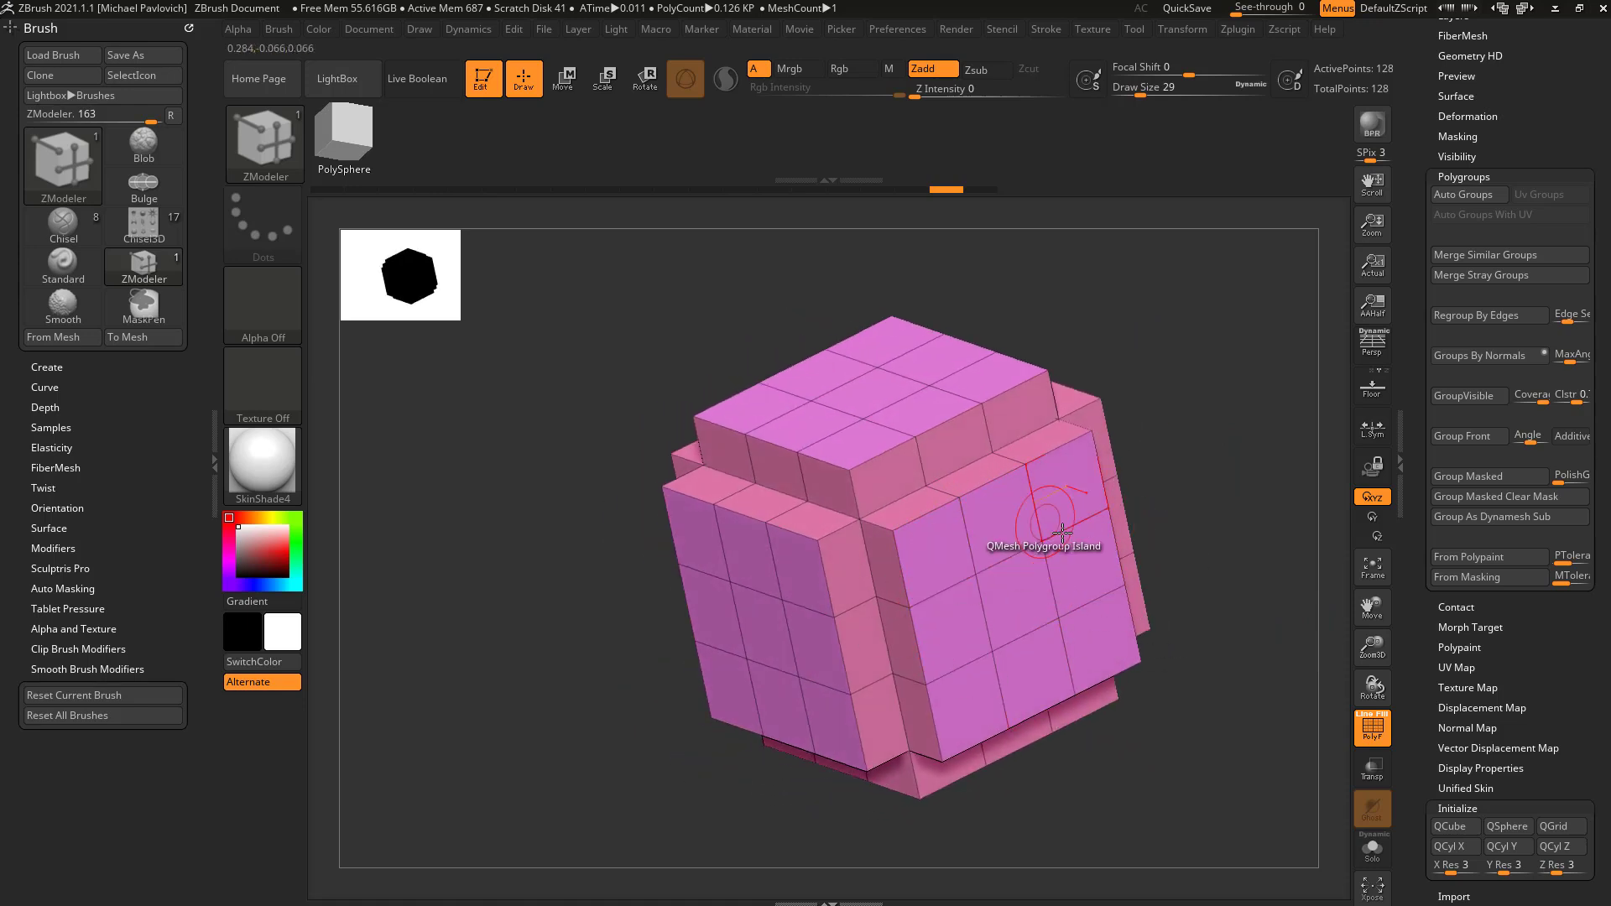
left_click(987, 579, "ctrl+shift")
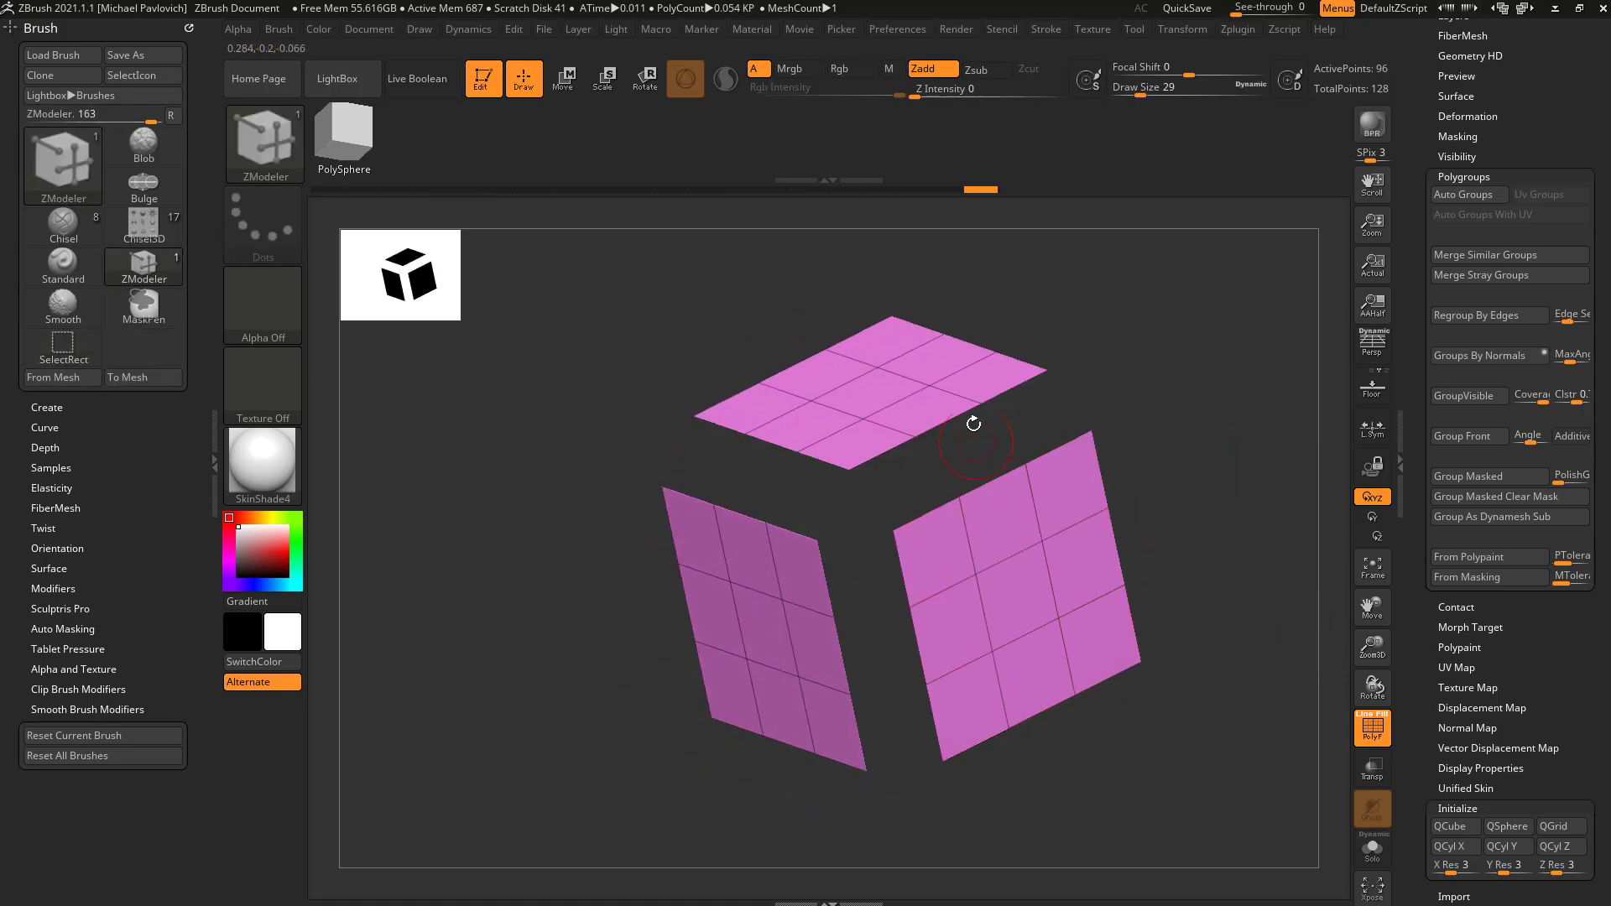
left_click(1144, 528, "ctrl+shift")
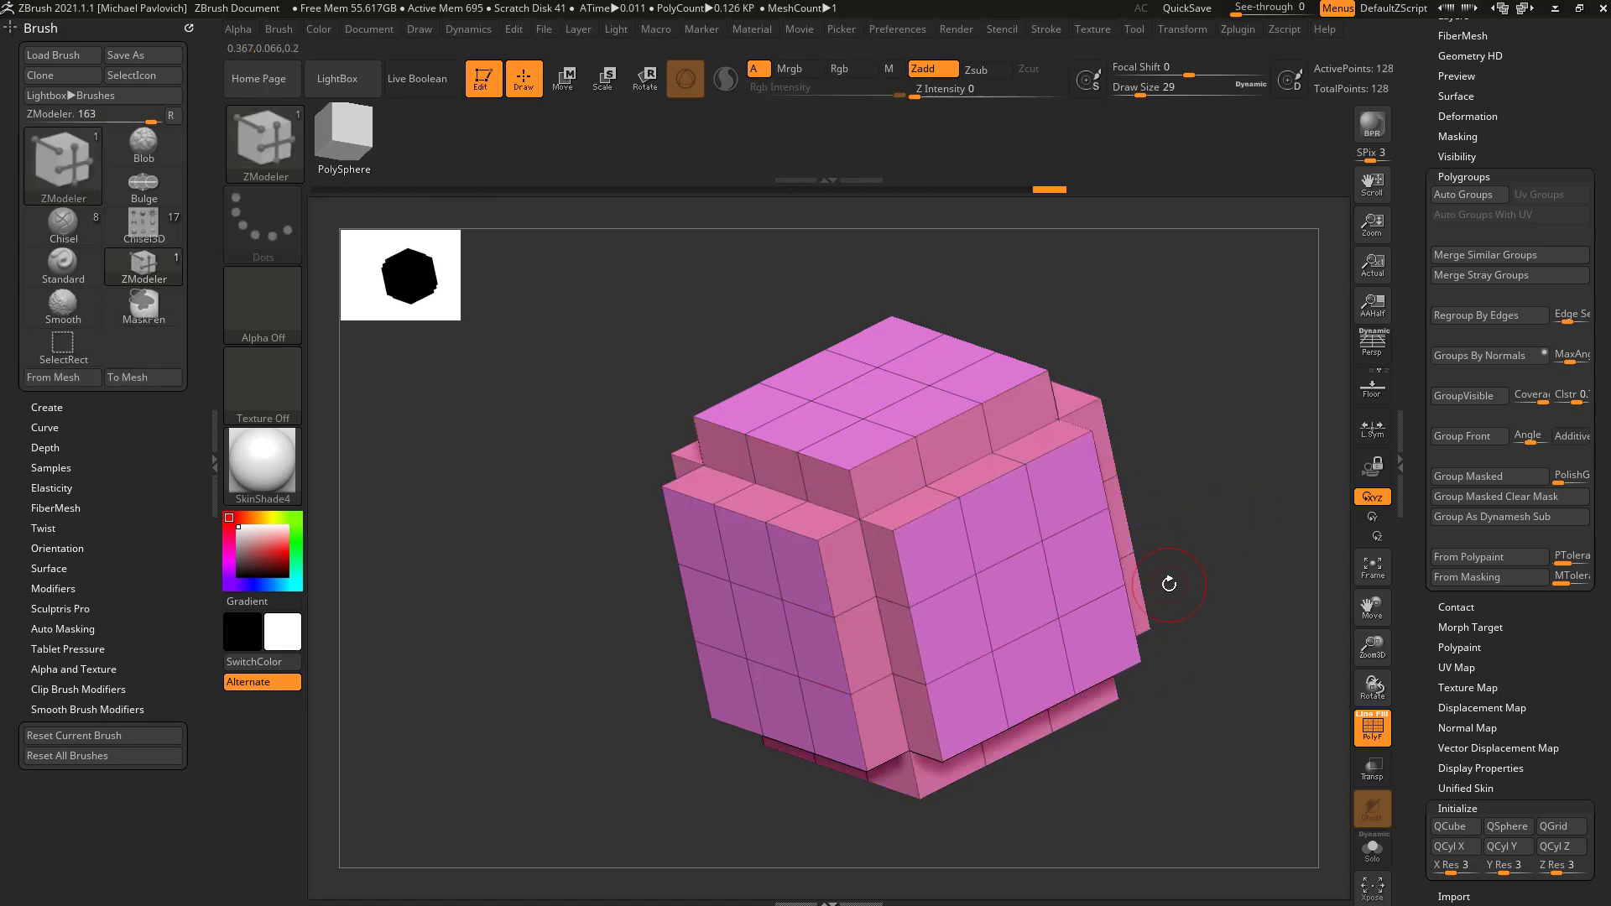
Set the QMesh target to Flat Island, pull the ledge above the right block flush with the top, and undo it.
key("space")
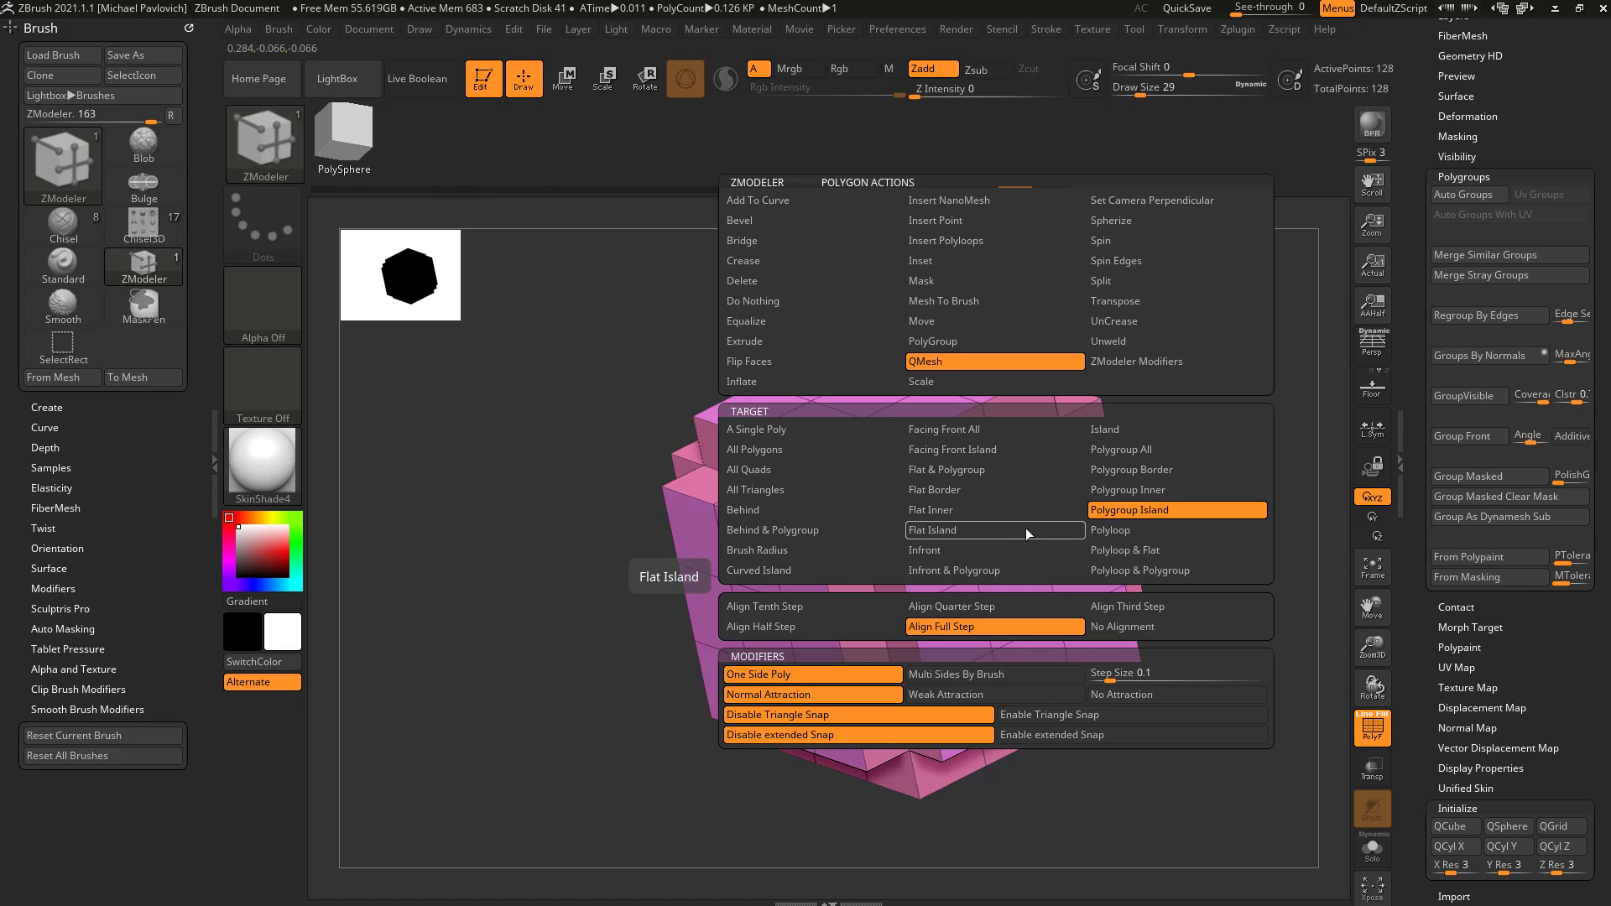
left_click(982, 530)
right_click_drag(1013, 415, 1242, 378)
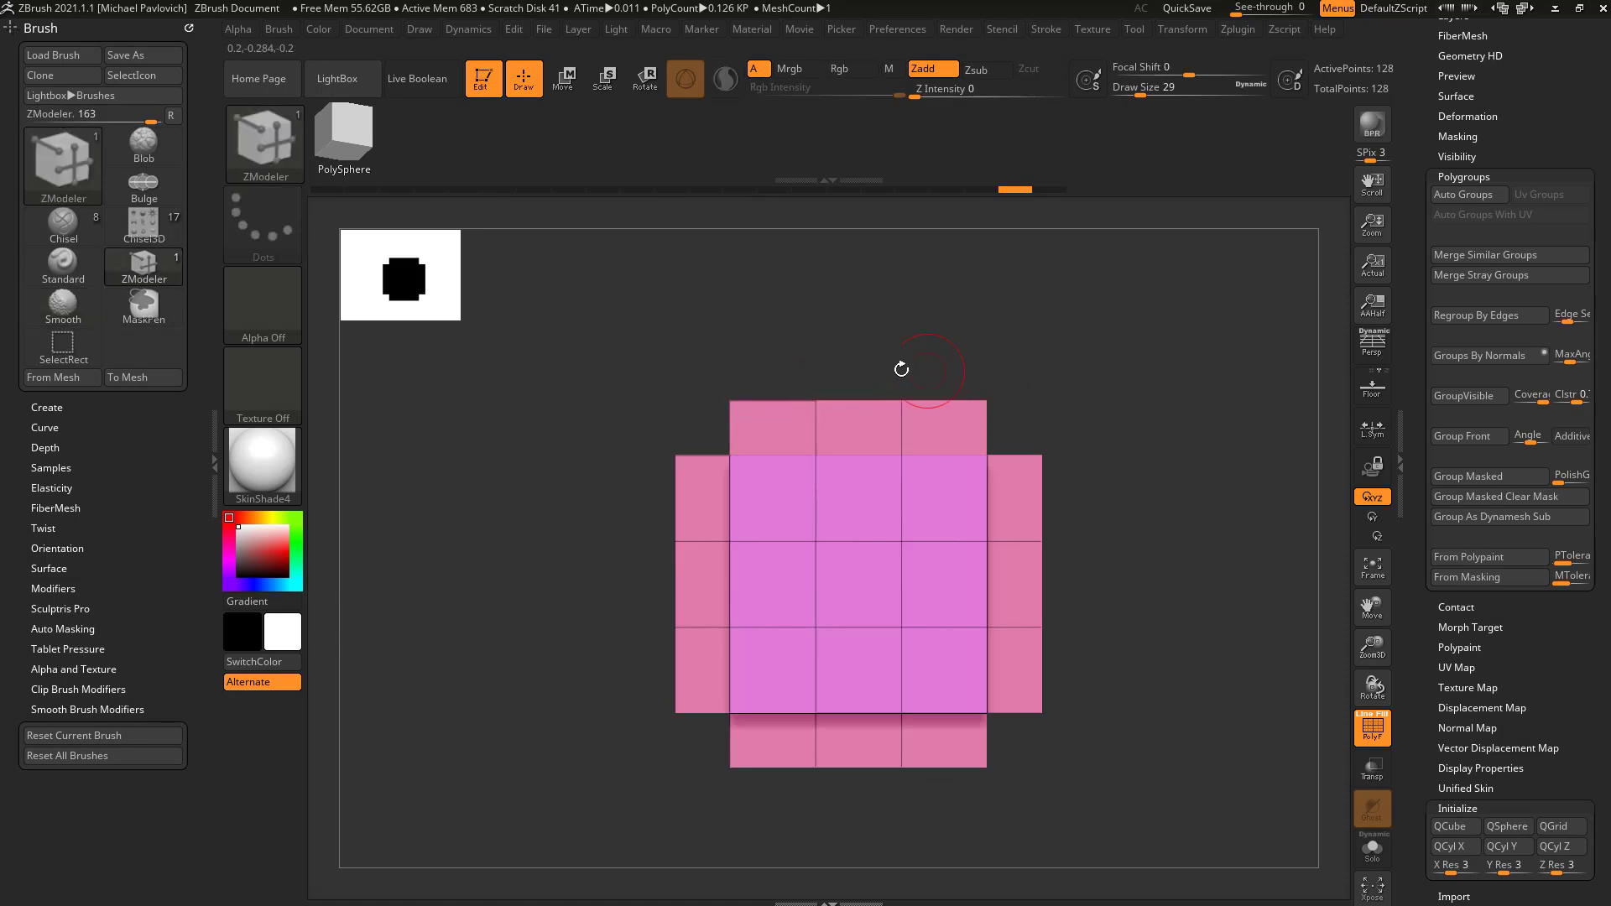
right_click_drag(1016, 339, 881, 404)
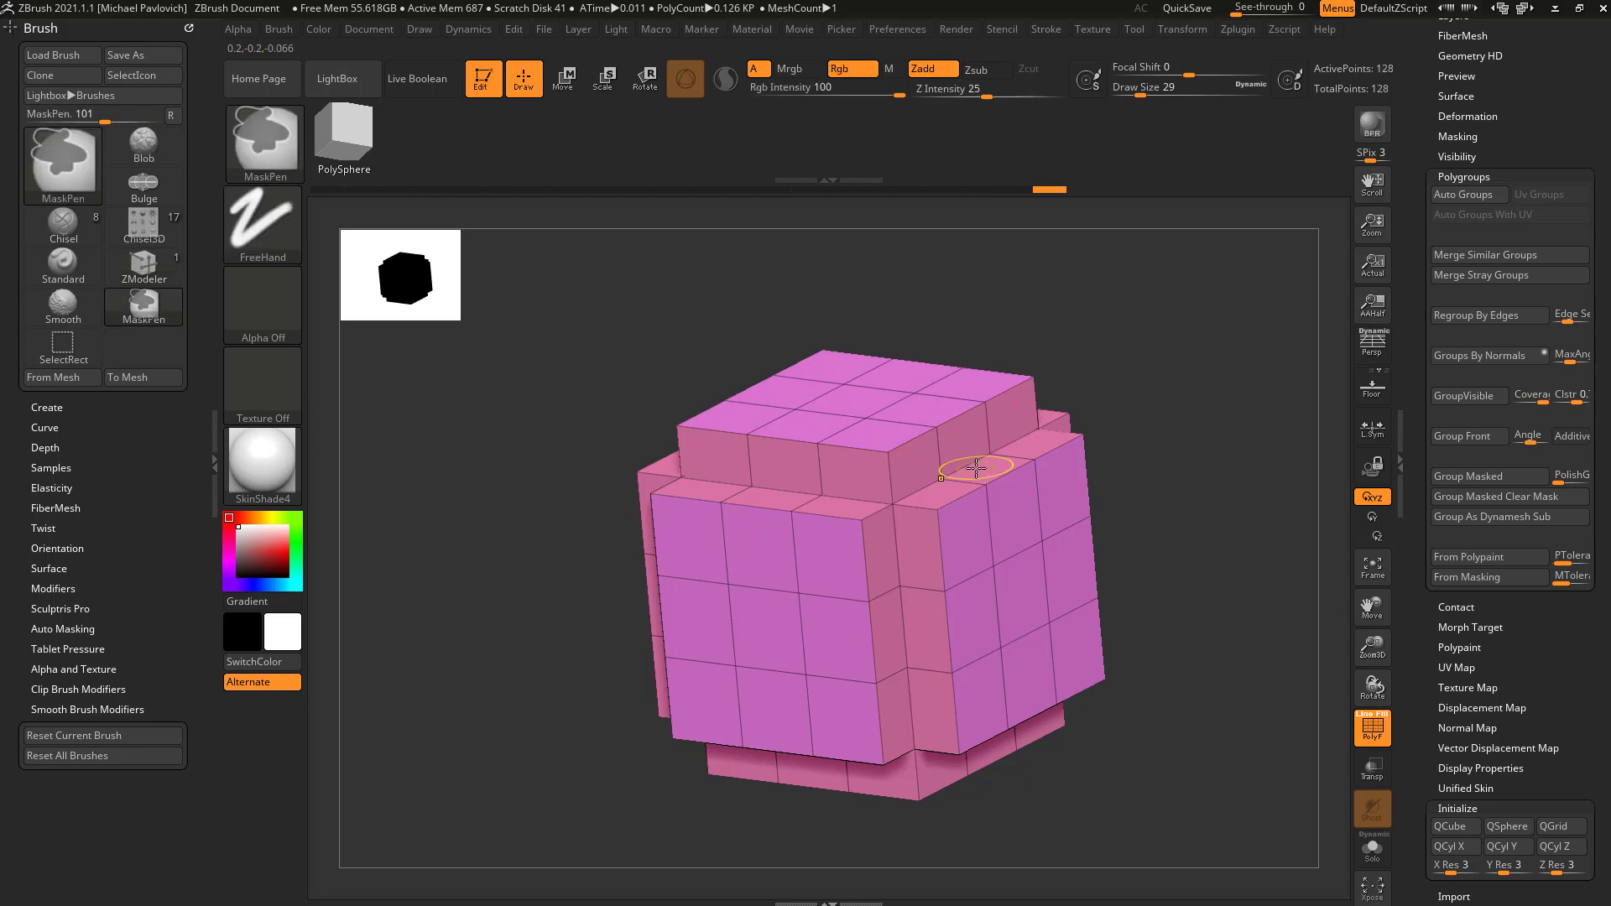
mouse_move(982, 470)
left_mouse_down()
mouse_move(995, 403)
mouse_move(995, 417)
left_mouse_up()
key("ctrl+z")
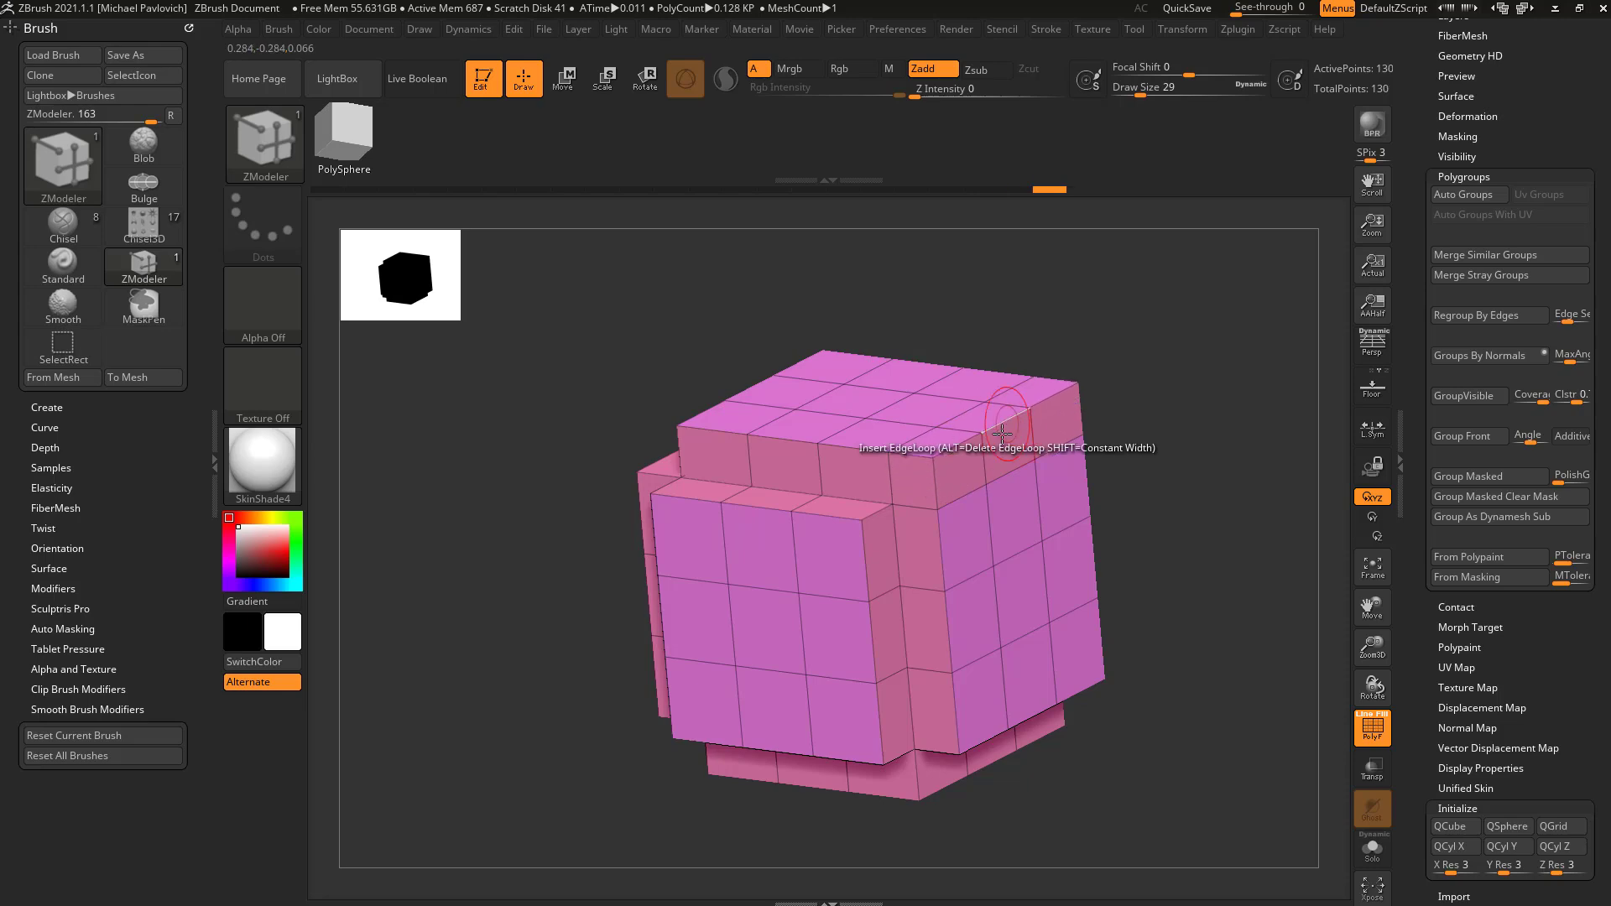
key("space")
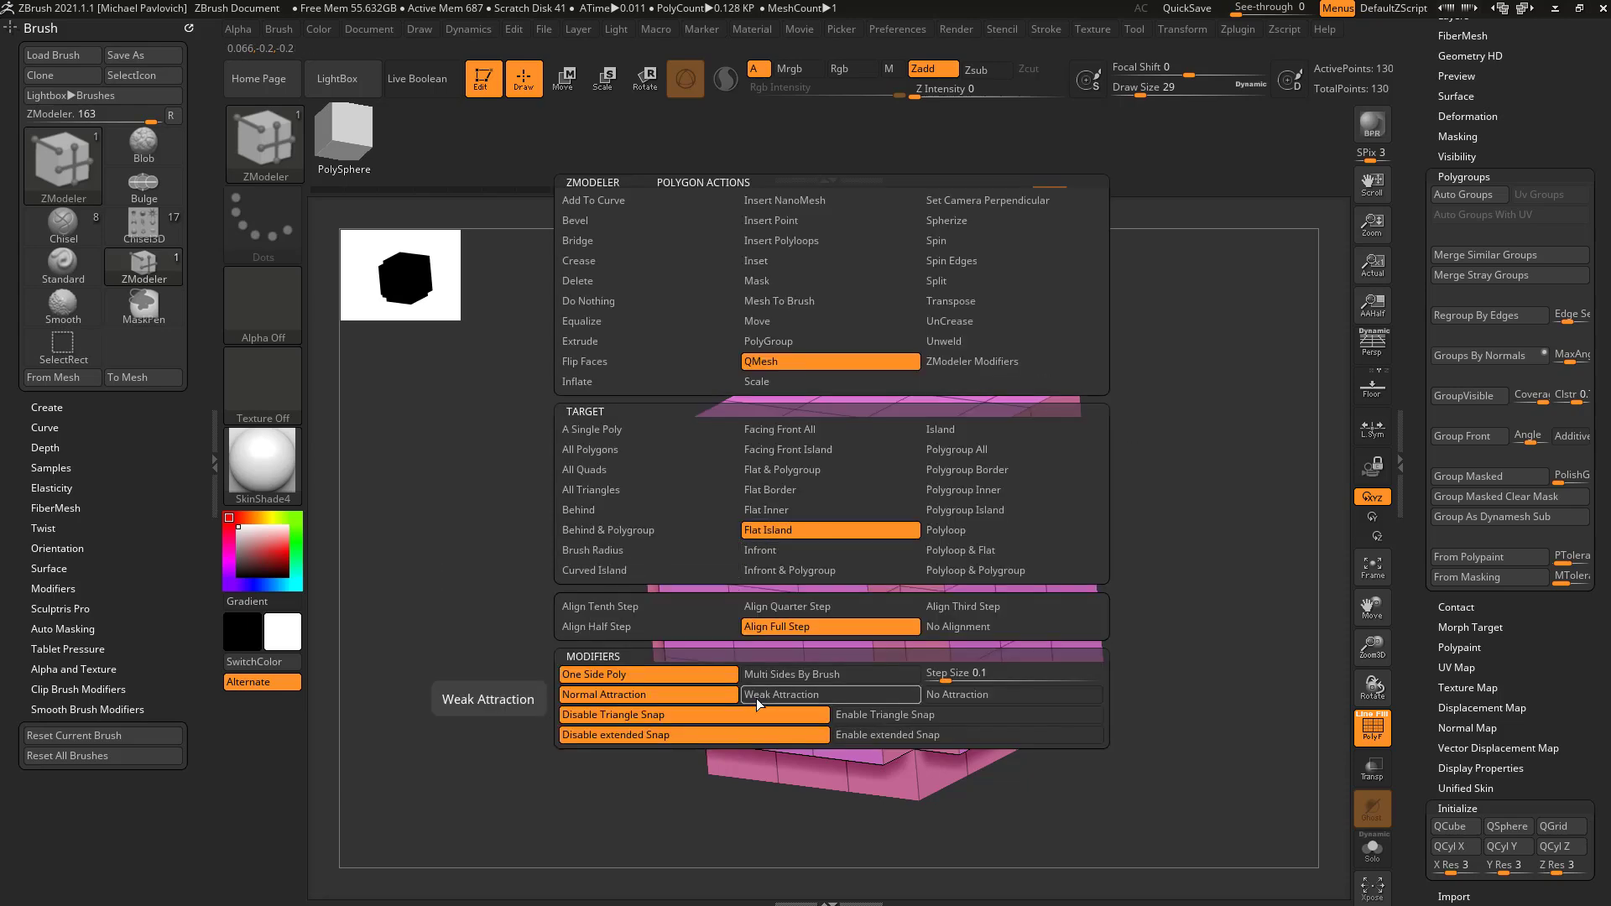
key("ctrl+z")
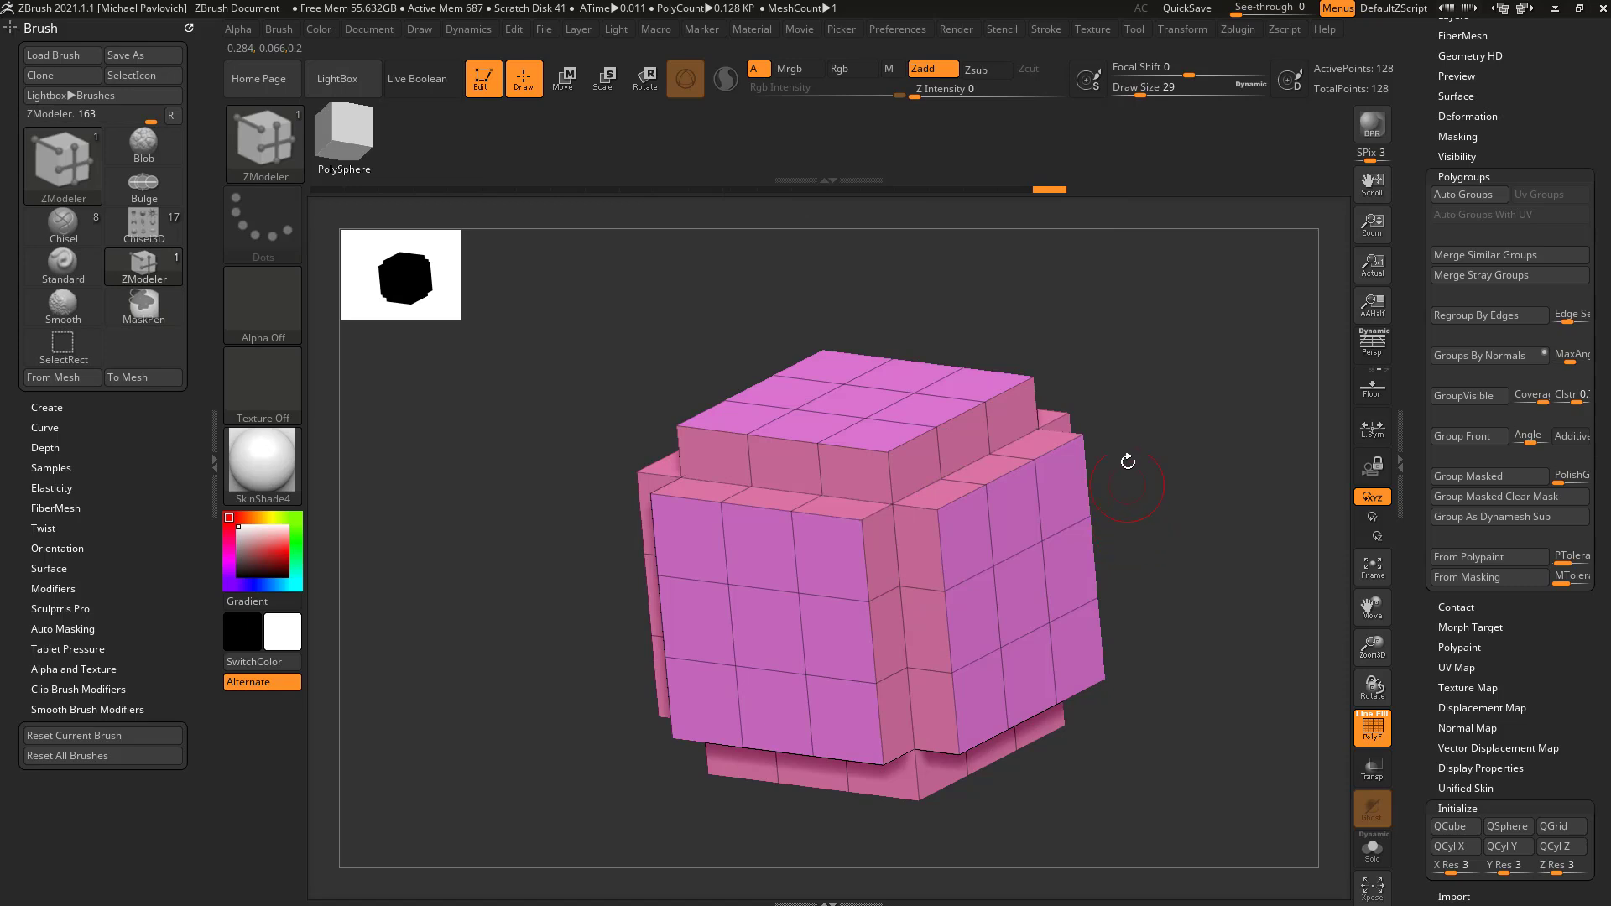
Set the QMesh target back to Polygroup All and pull all outer faces outward together.
left_click_drag(1126, 486, 965, 547)
key("space")
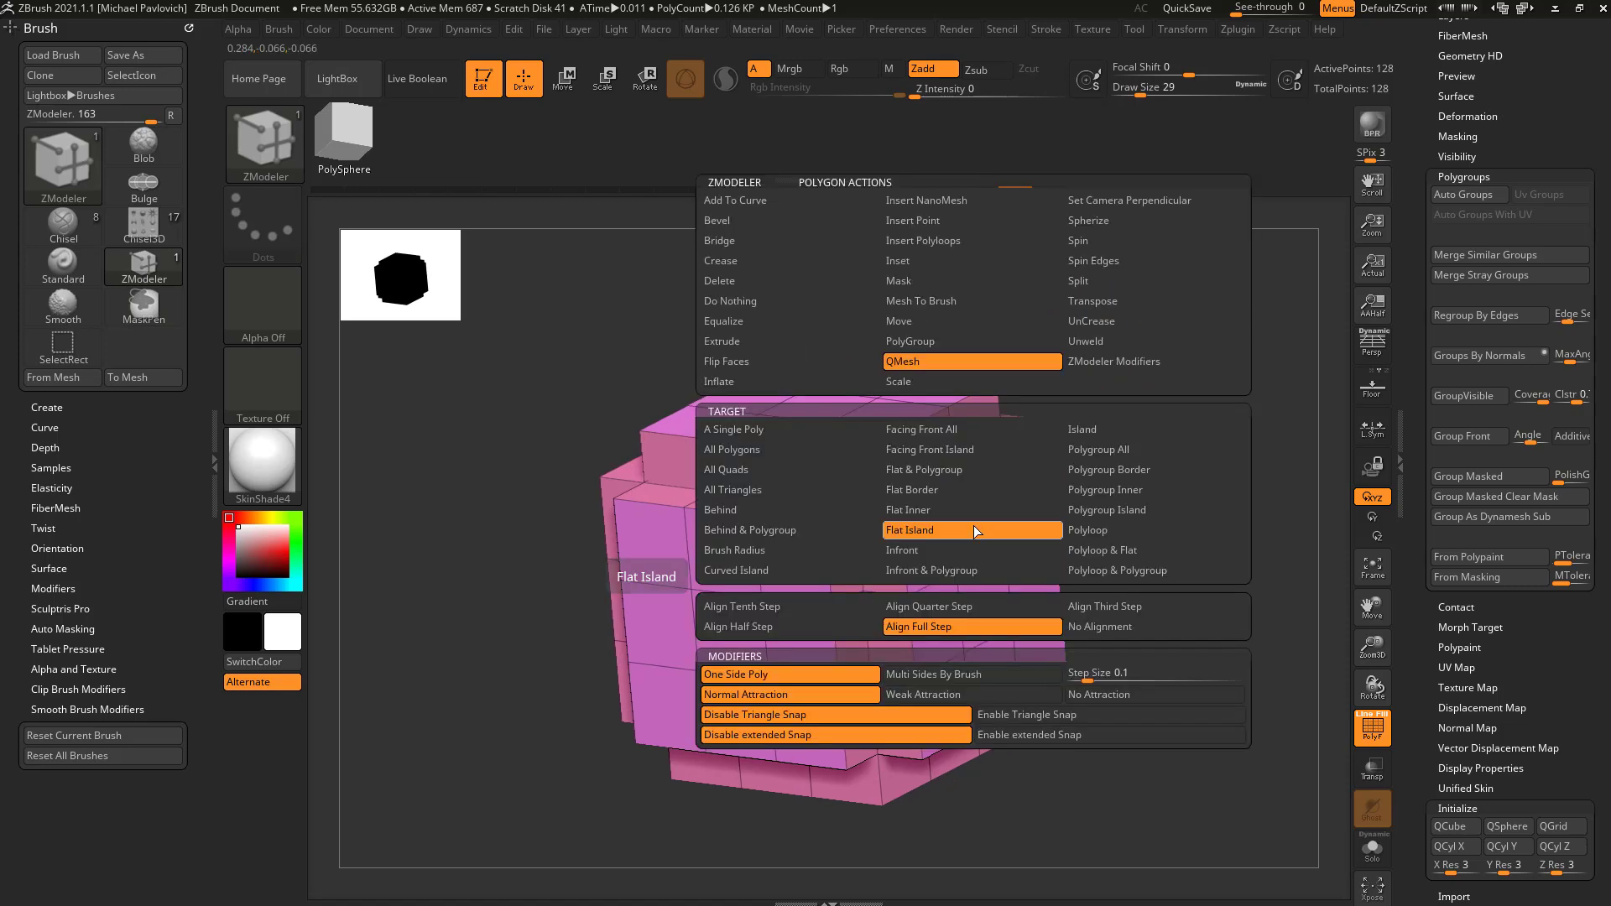
left_click(1095, 455)
mouse_move(973, 529)
left_mouse_down()
mouse_move(1041, 546)
mouse_move(990, 521)
left_mouse_up()
Undo the QMesh edits back to the plain cube with its faces grouped by normals.
key("ctrl+z")
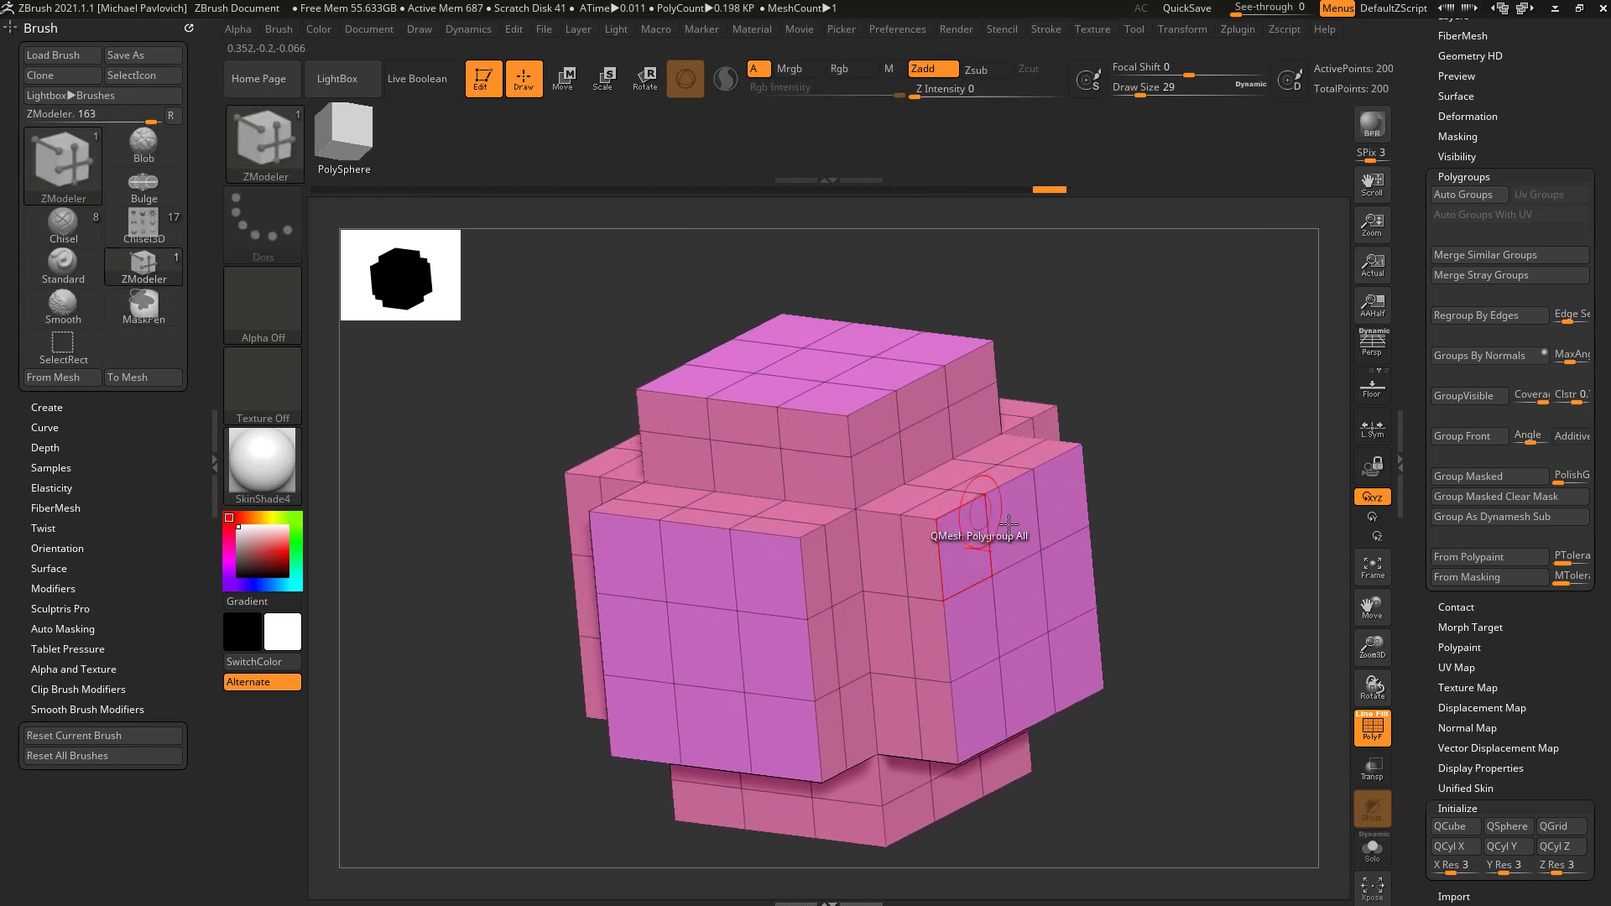
key("ctrl+z")
key("ctrl+z")
key("ctrl+z")
key("ctrl+z")
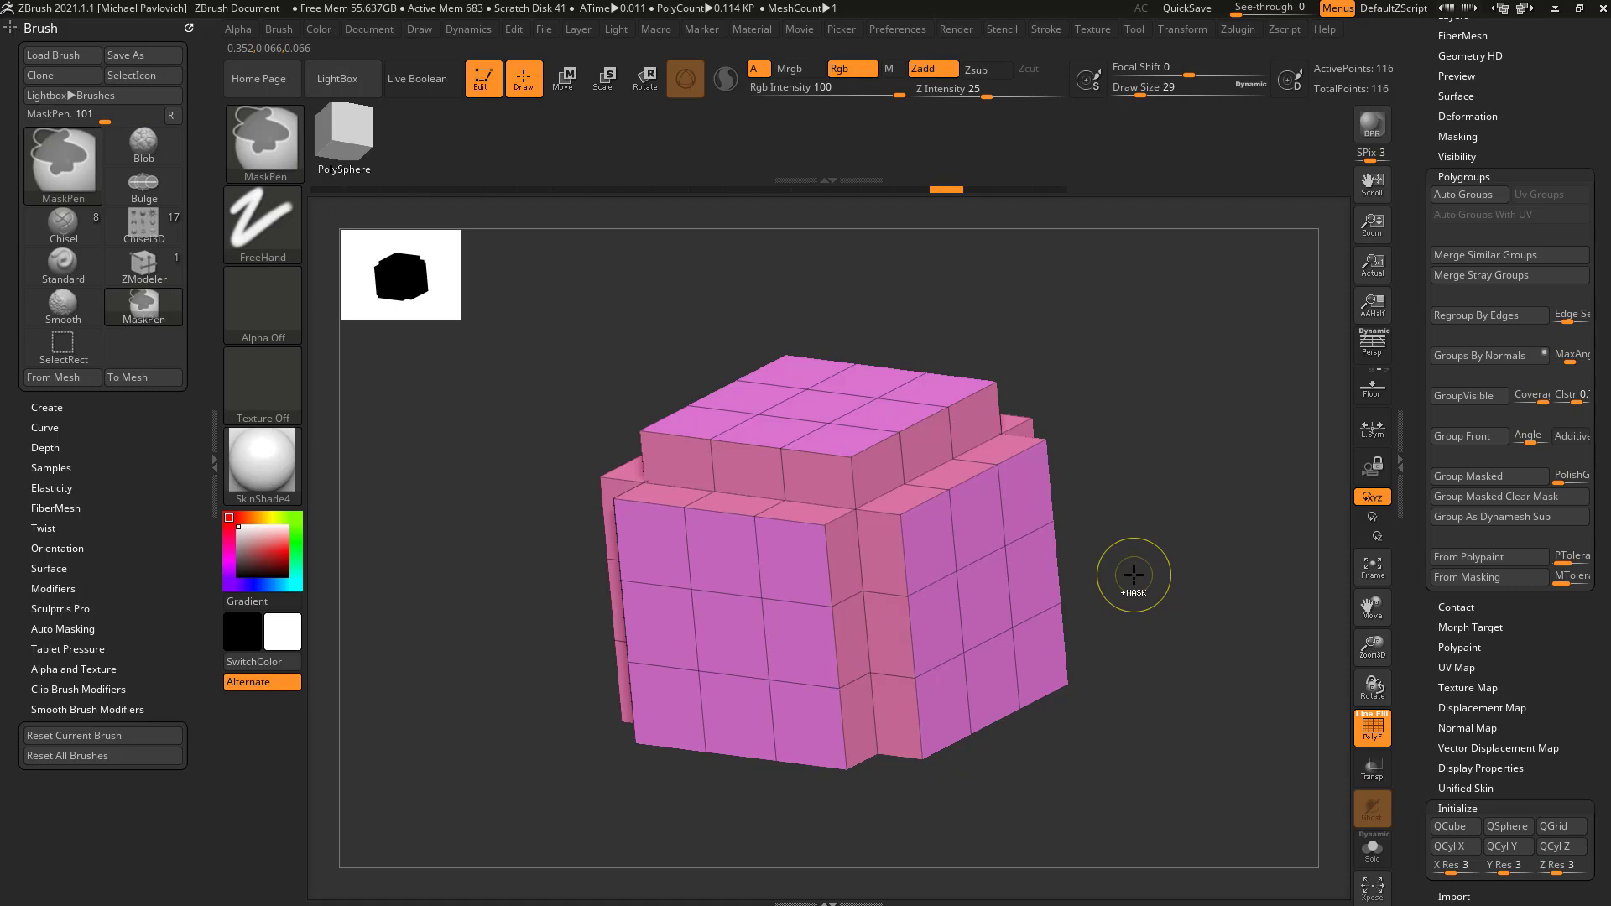
key("ctrl+z")
key("ctrl+z")
key("ctrl+z")
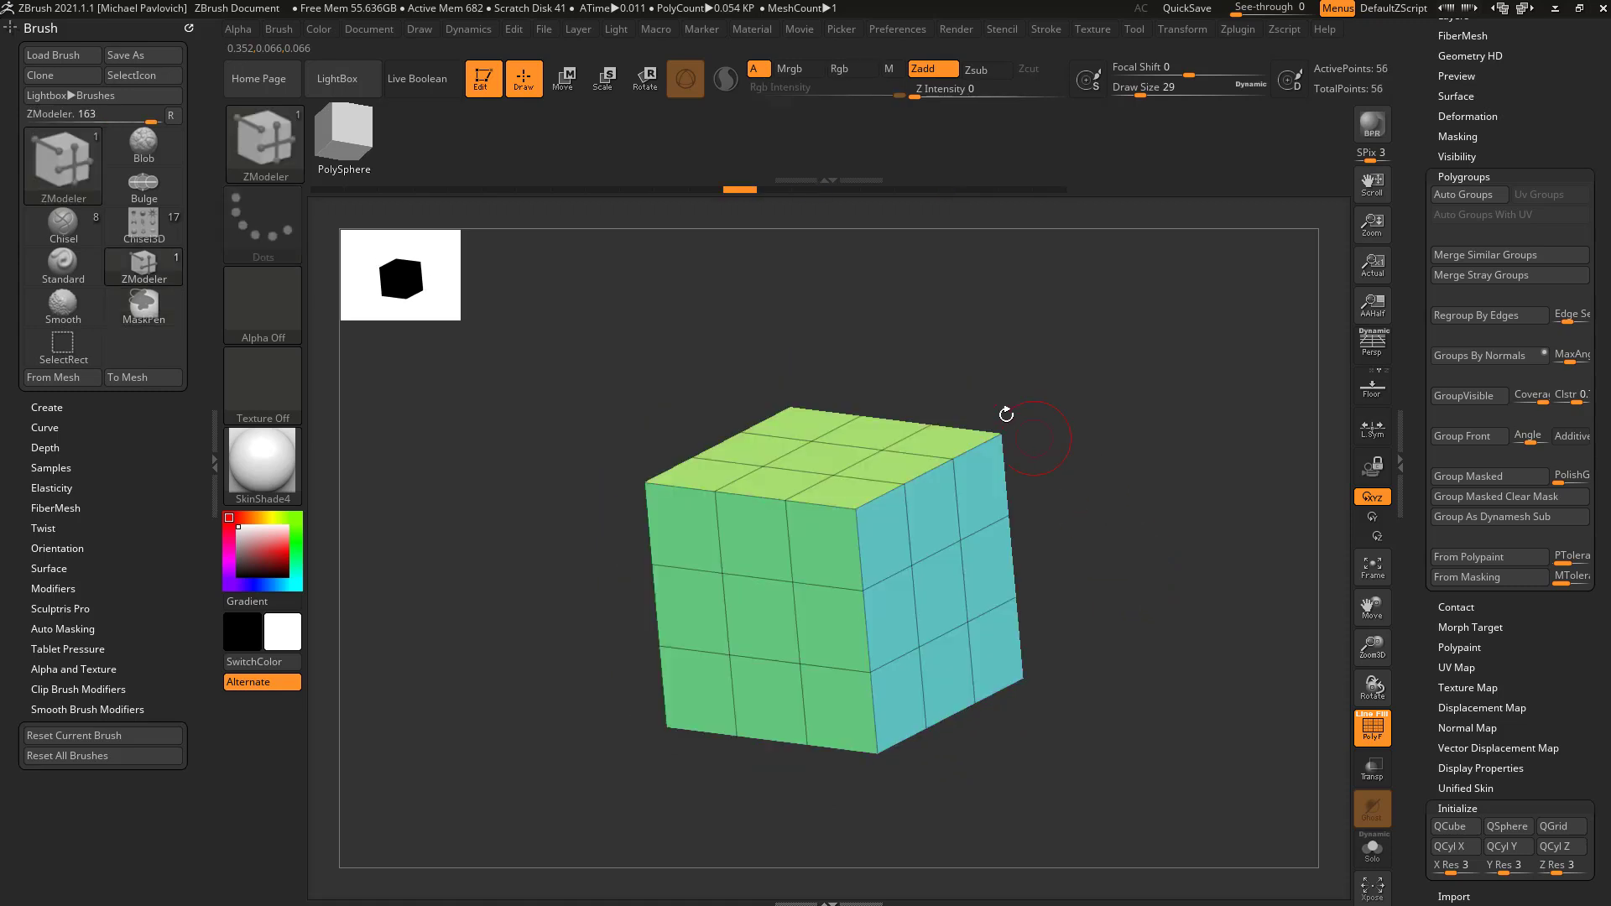
QMesh the top, right and front faces outward one step, switching the new polygroup colors so each raised block gets its own groups.
left_click_drag(824, 453, 826, 407)
left_click_drag(936, 519, 1001, 553)
key("alt")
key("alt")
left_click_drag(822, 550, 751, 616)
key("alt")
left_click_drag(1188, 431, 1026, 518)
left_click_drag(1020, 638, 1183, 585)
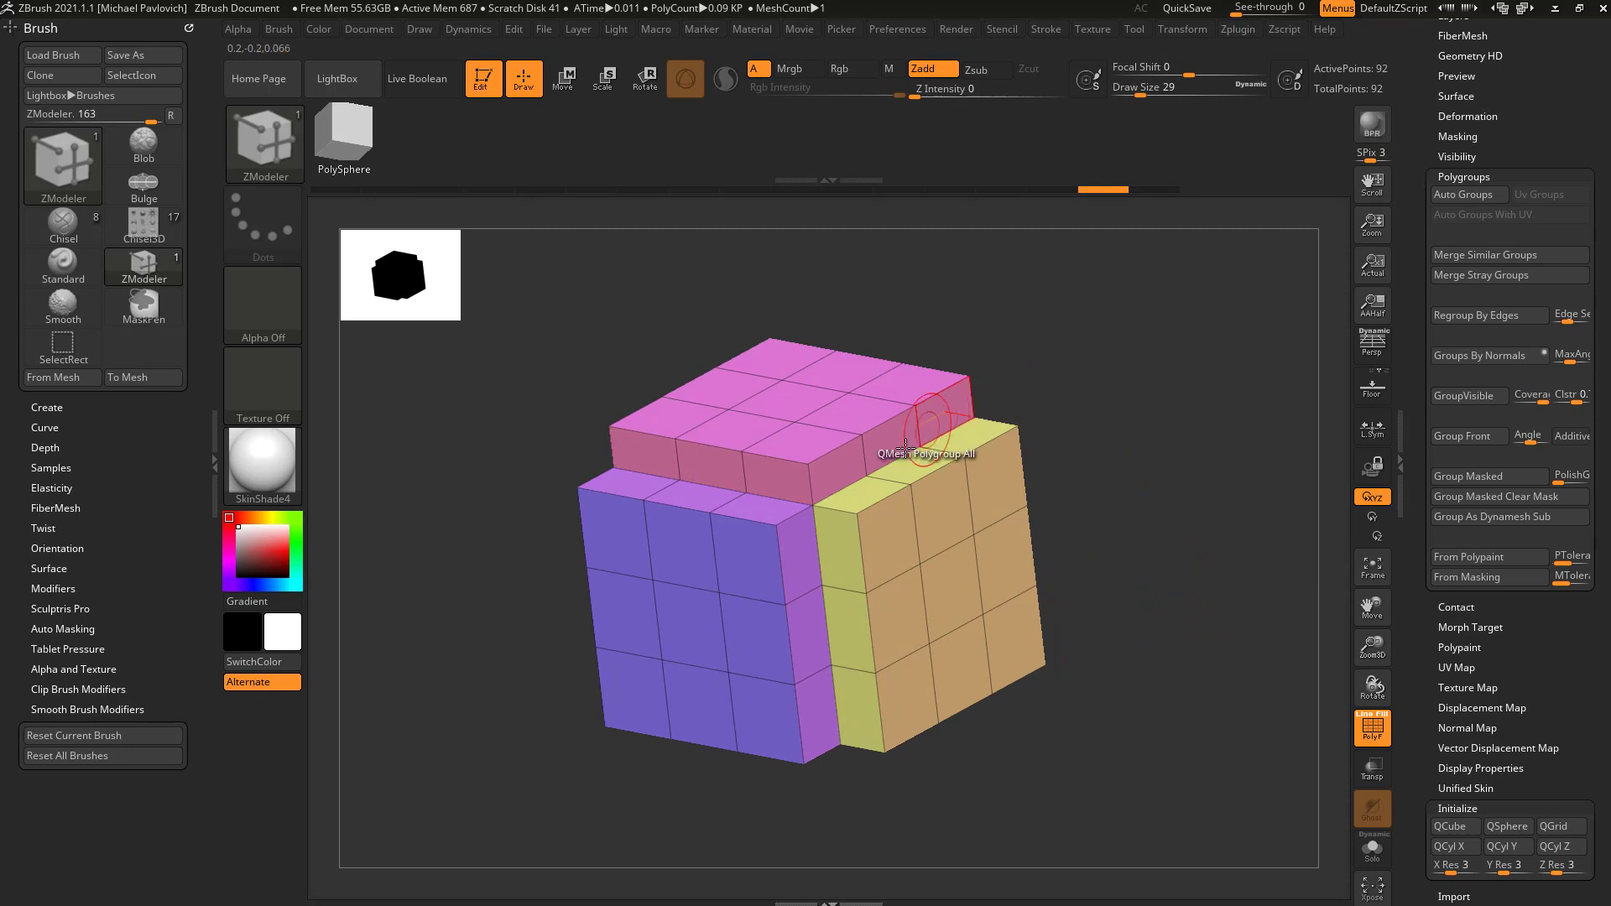
Try QMesh on the yellow polygroup, undo it, and switch the polygon action to Extrude with the Polygroup All target.
left_click_drag(858, 495, 854, 448)
key("ctrl+z")
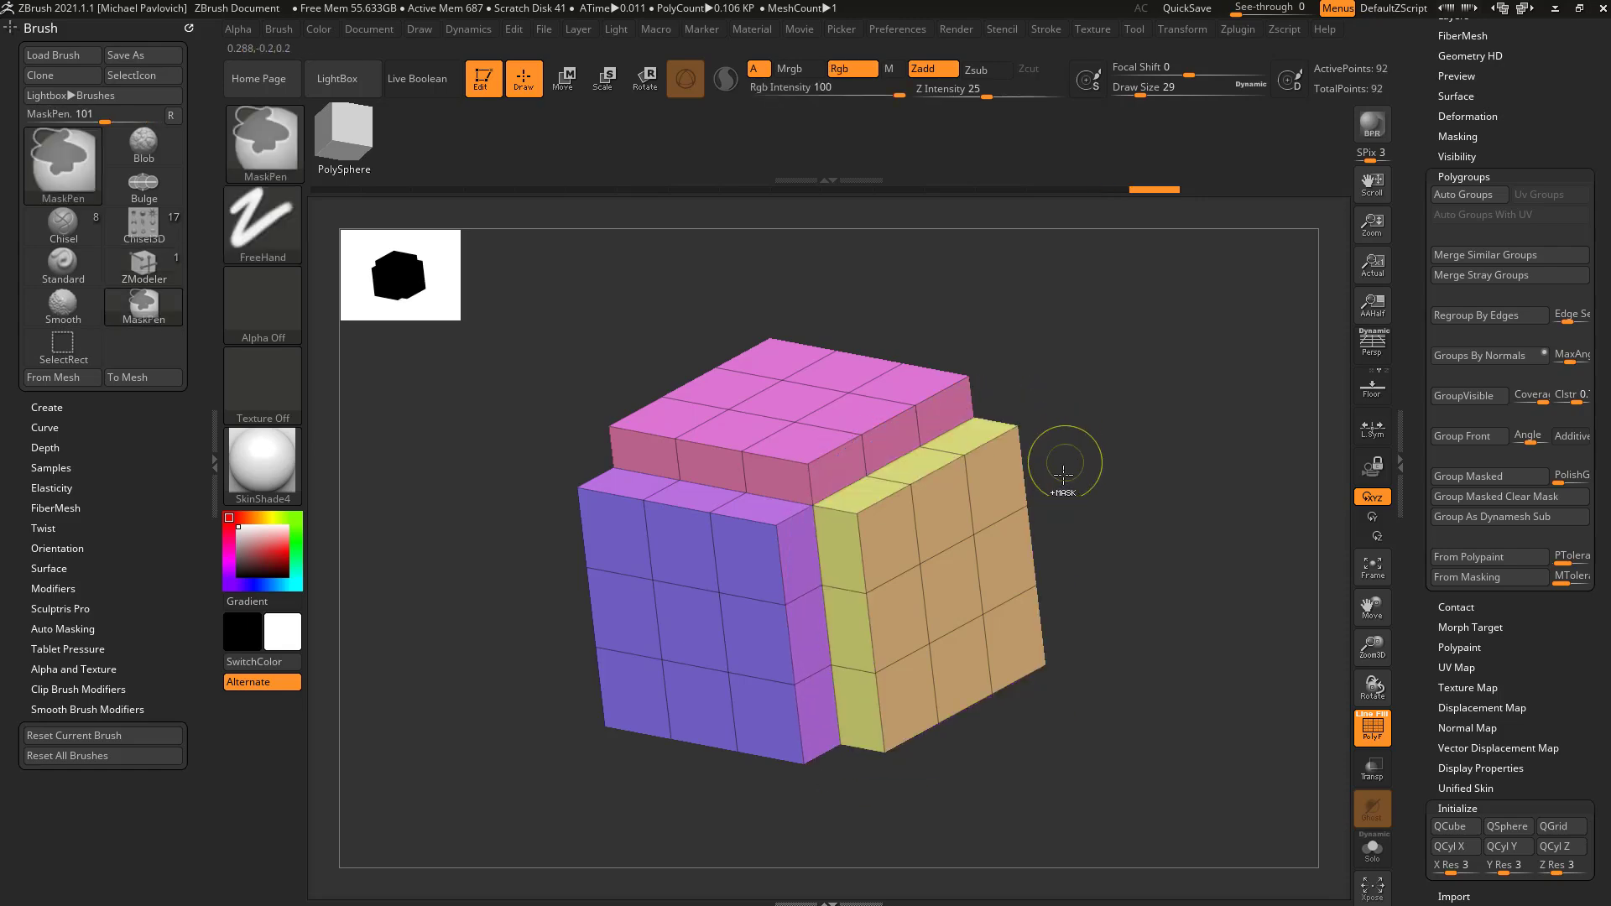
key("space")
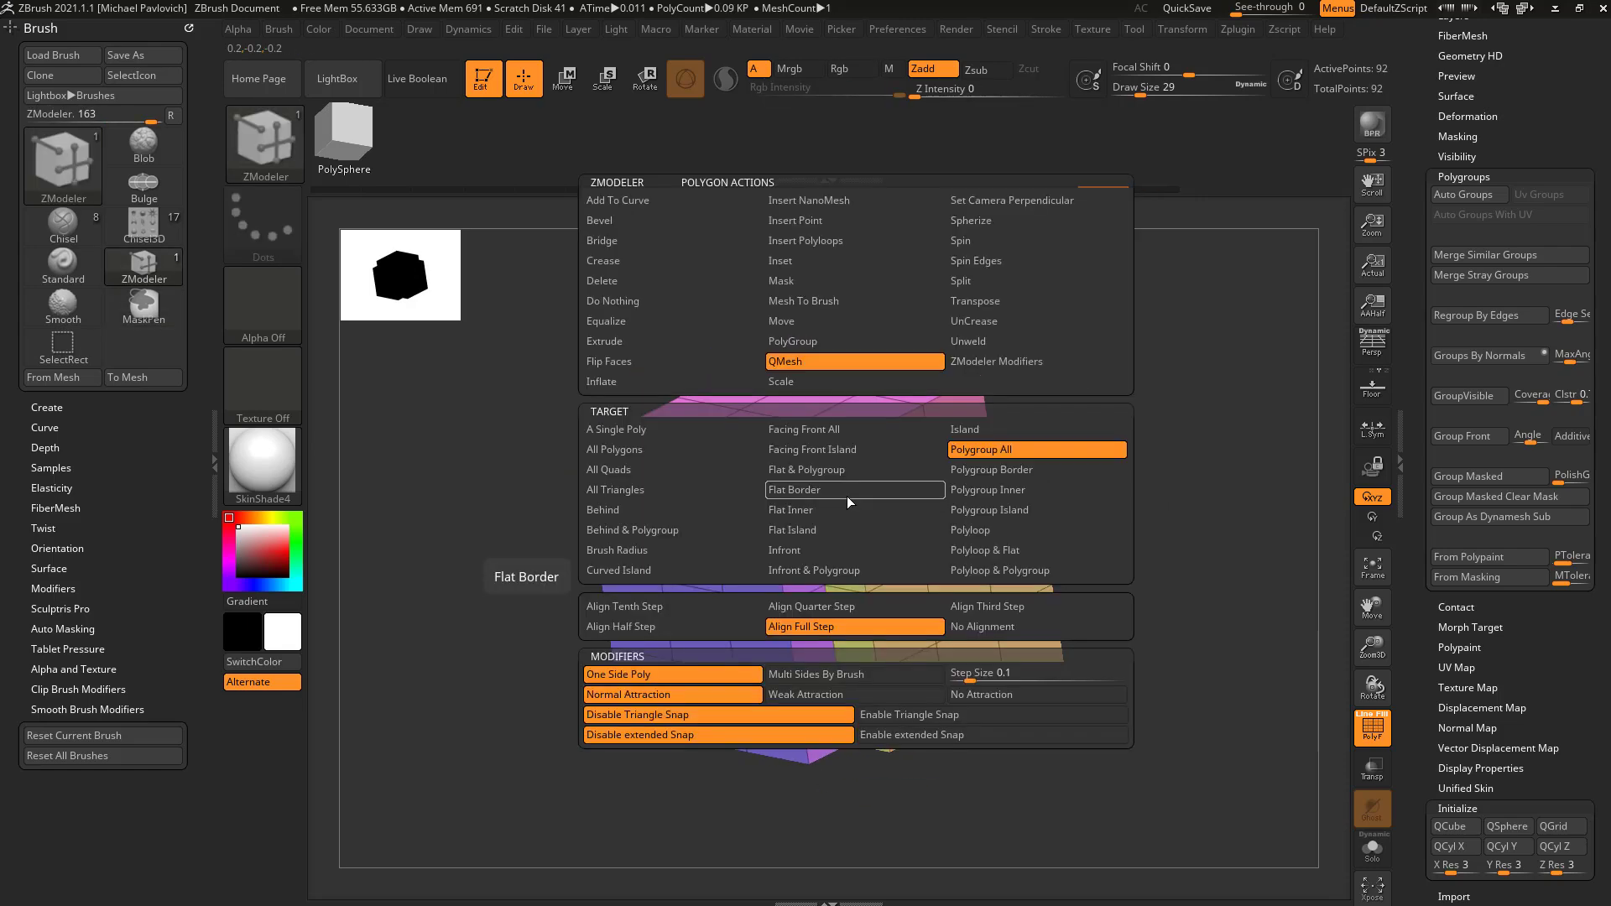
left_click(634, 339)
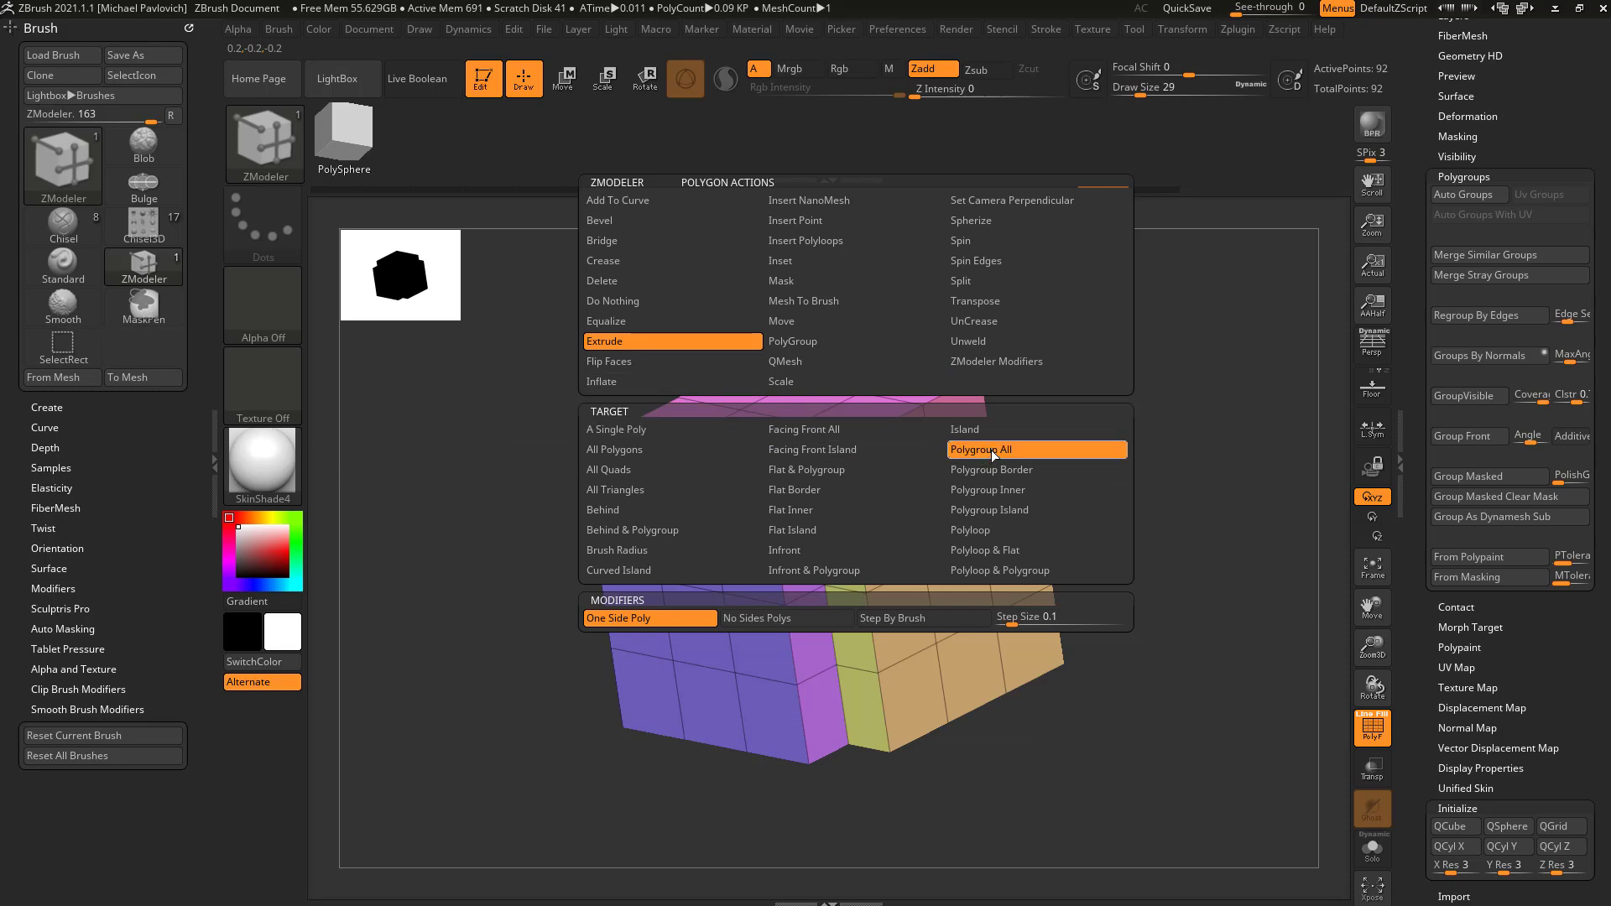
left_click(990, 451)
Extrude the yellow polygroup outward from its upper ledge, inspect the result, and undo it.
left_click_drag(860, 498, 863, 396)
left_click_drag(1156, 460, 1225, 460)
mouse_move(1042, 484)
left_mouse_down()
mouse_move(816, 479)
mouse_move(1072, 475)
mouse_move(1050, 456)
mouse_move(1034, 477)
left_mouse_up()
key("ctrl+z")
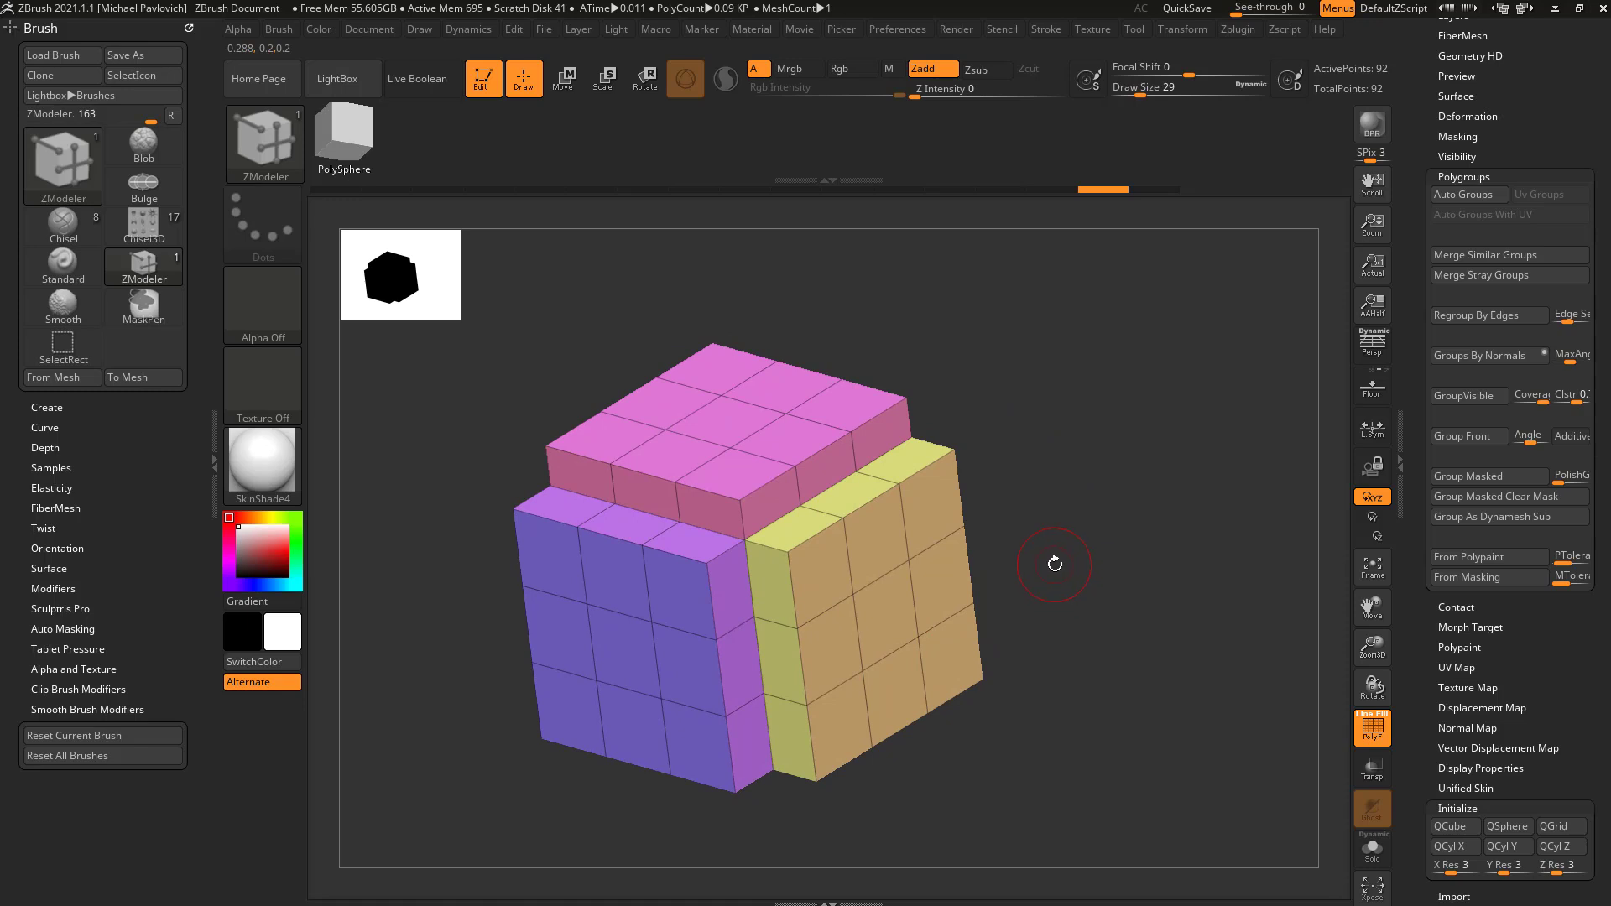
Regroup the stepped cube's faces by normals and switch the polygon action from Extrude to QMesh.
left_click_drag(1055, 562, 995, 554)
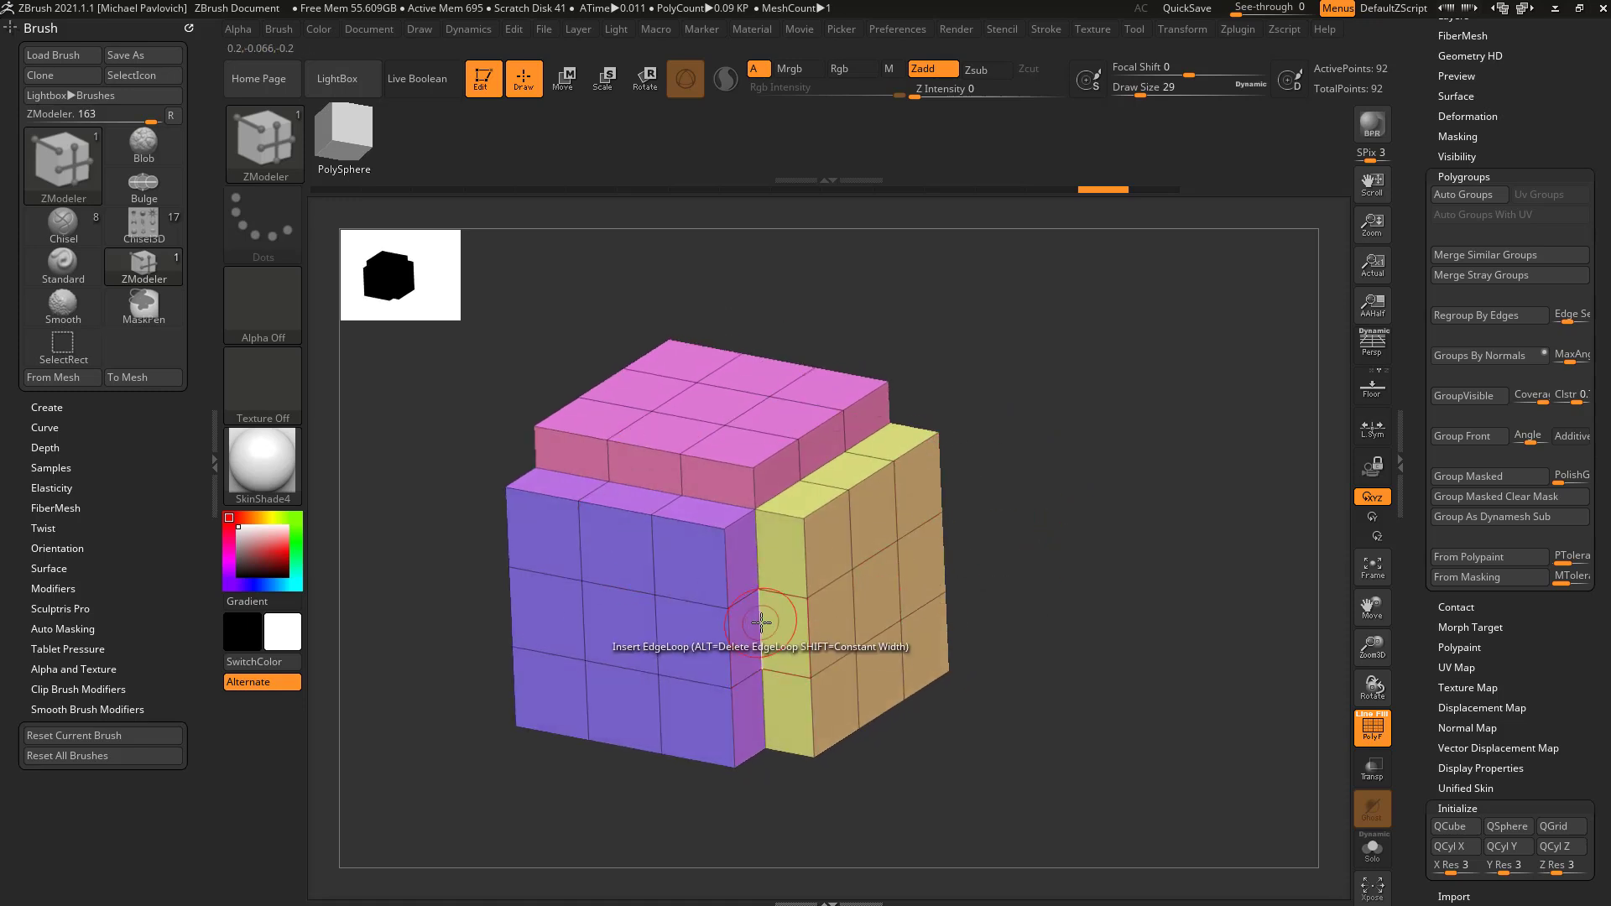
left_click(1477, 356)
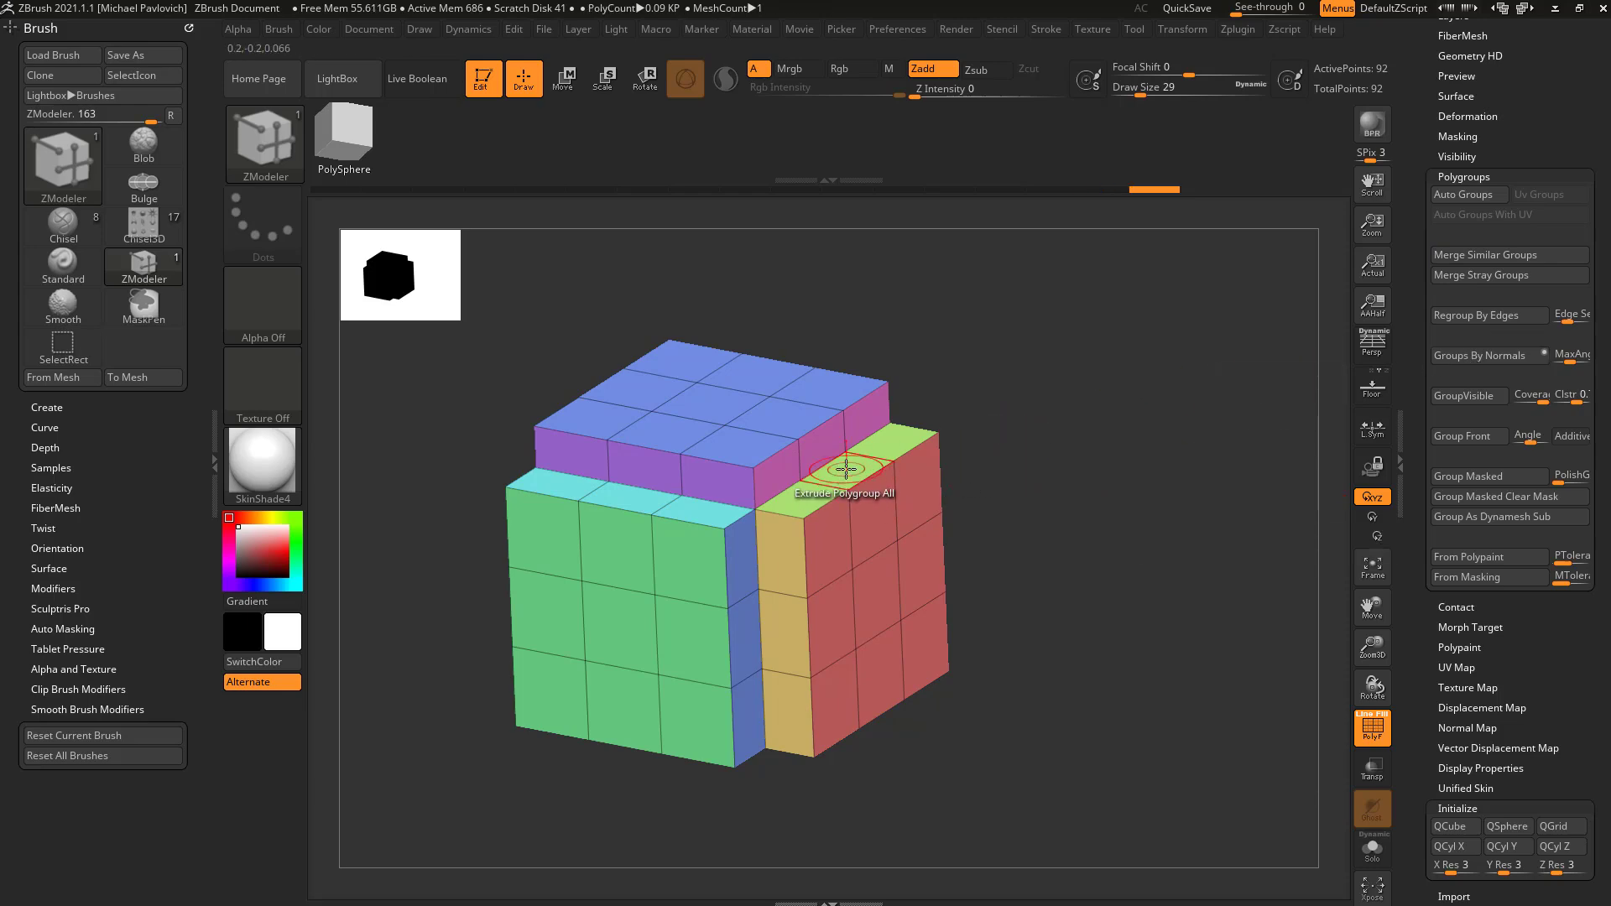
mouse_move(1043, 524)
left_mouse_down()
mouse_move(906, 532)
mouse_move(1057, 429)
mouse_move(1085, 369)
mouse_move(1045, 518)
left_mouse_up()
key("space")
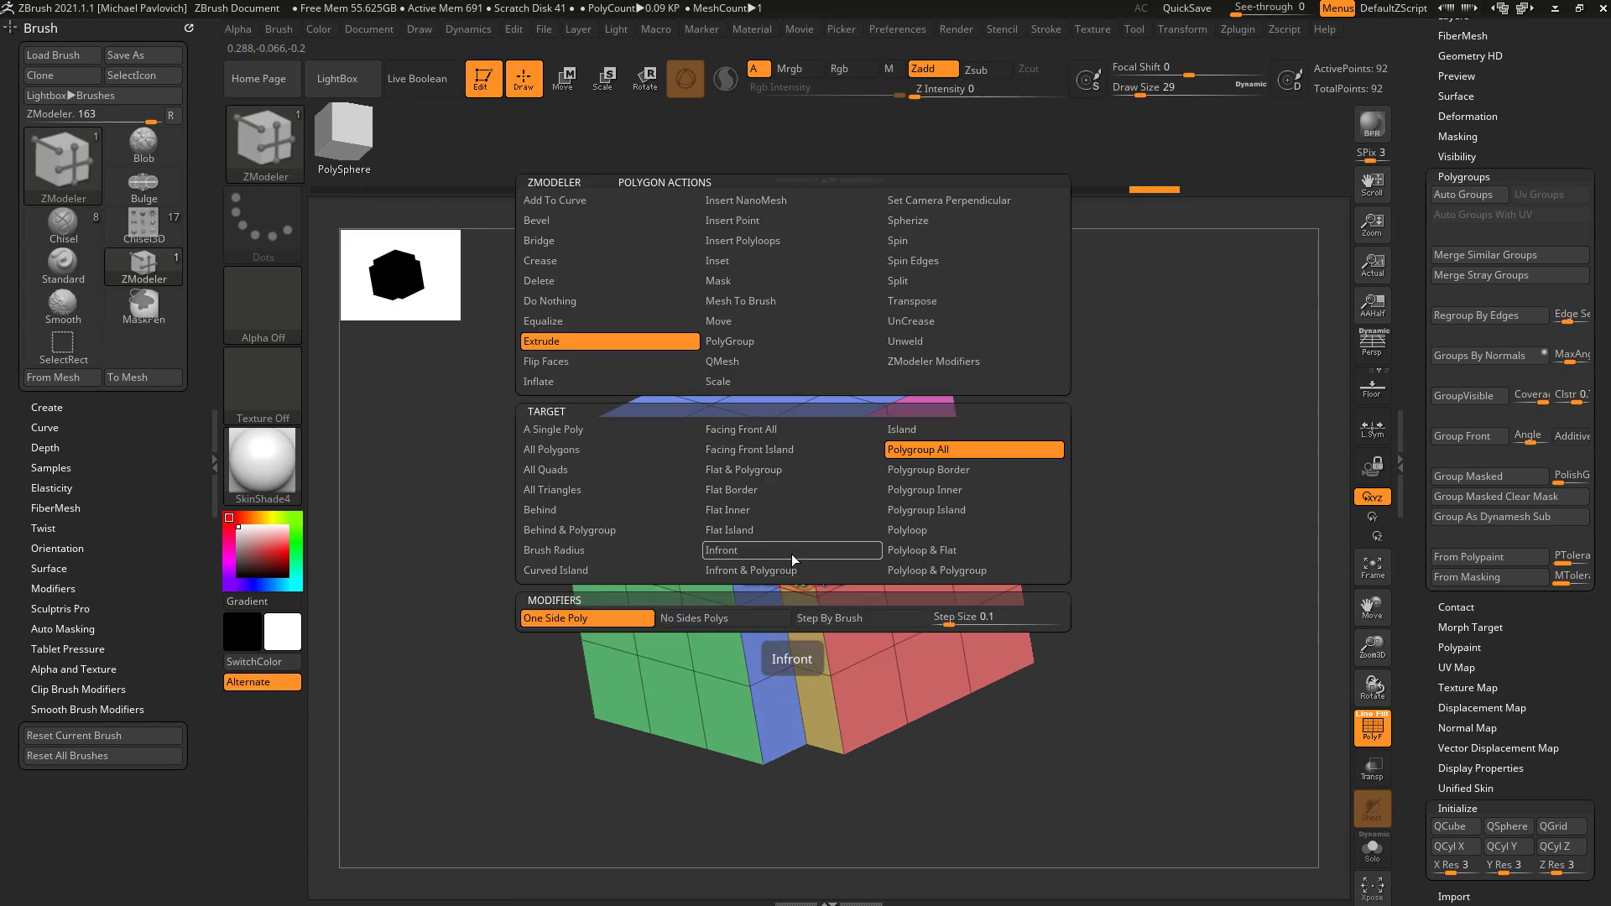
left_click(747, 363)
QMesh the vertical notch between the front and right blocks closed, try QMesh on the two upper ledges, and undo the ledge moves.
left_click_drag(794, 569, 744, 581)
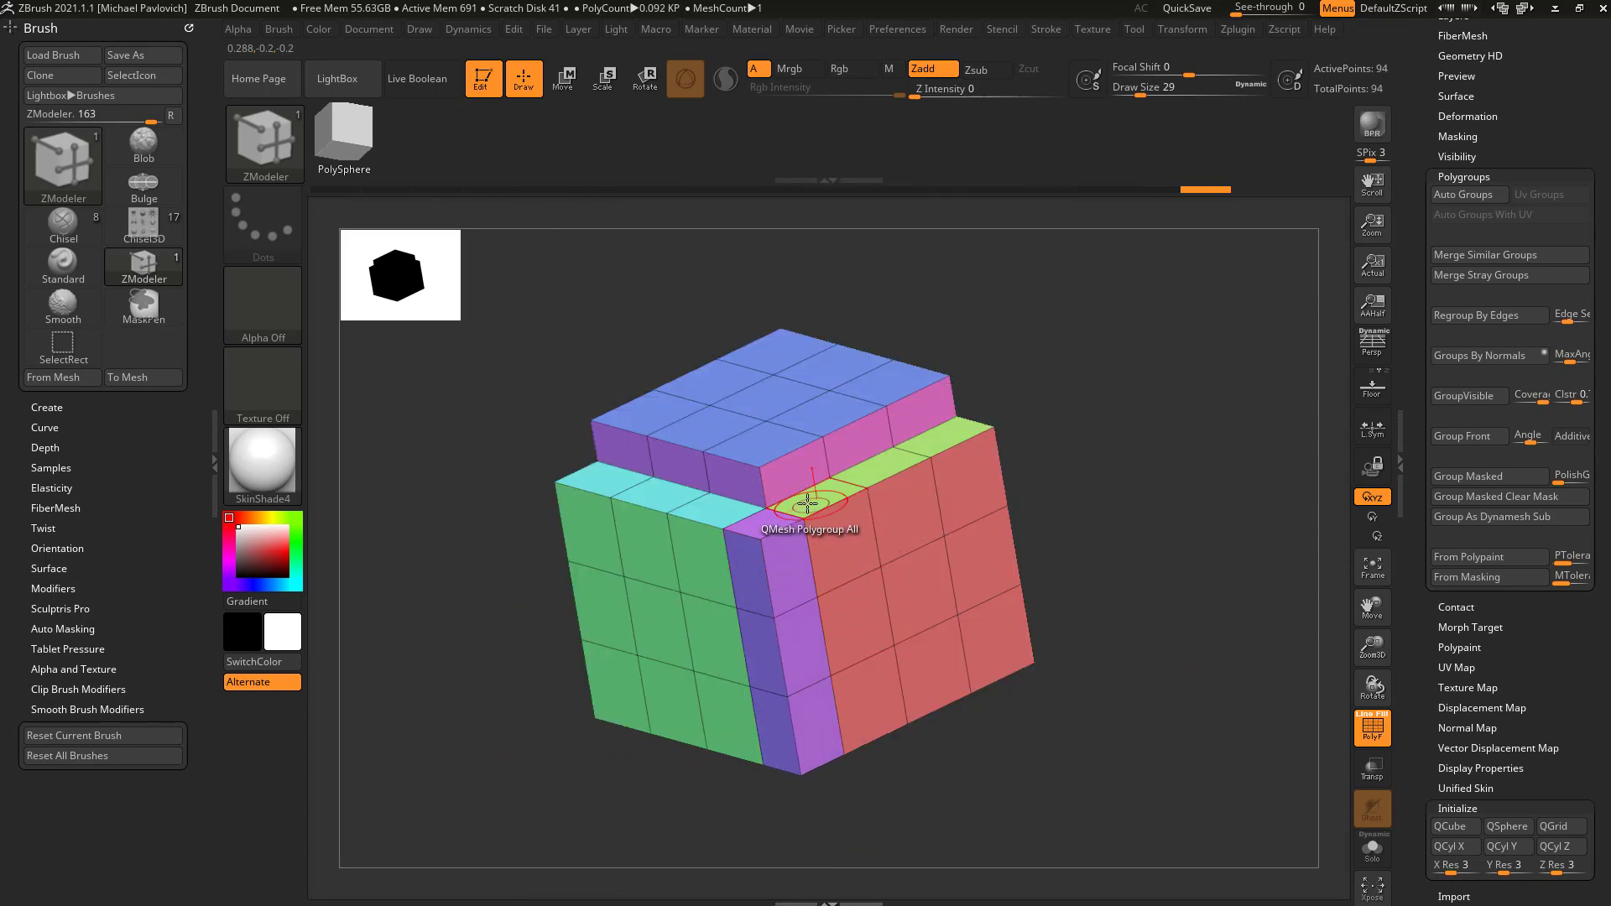
left_click_drag(806, 501, 797, 468)
left_click_drag(713, 509, 708, 461)
key("ctrl+z")
key("ctrl+z")
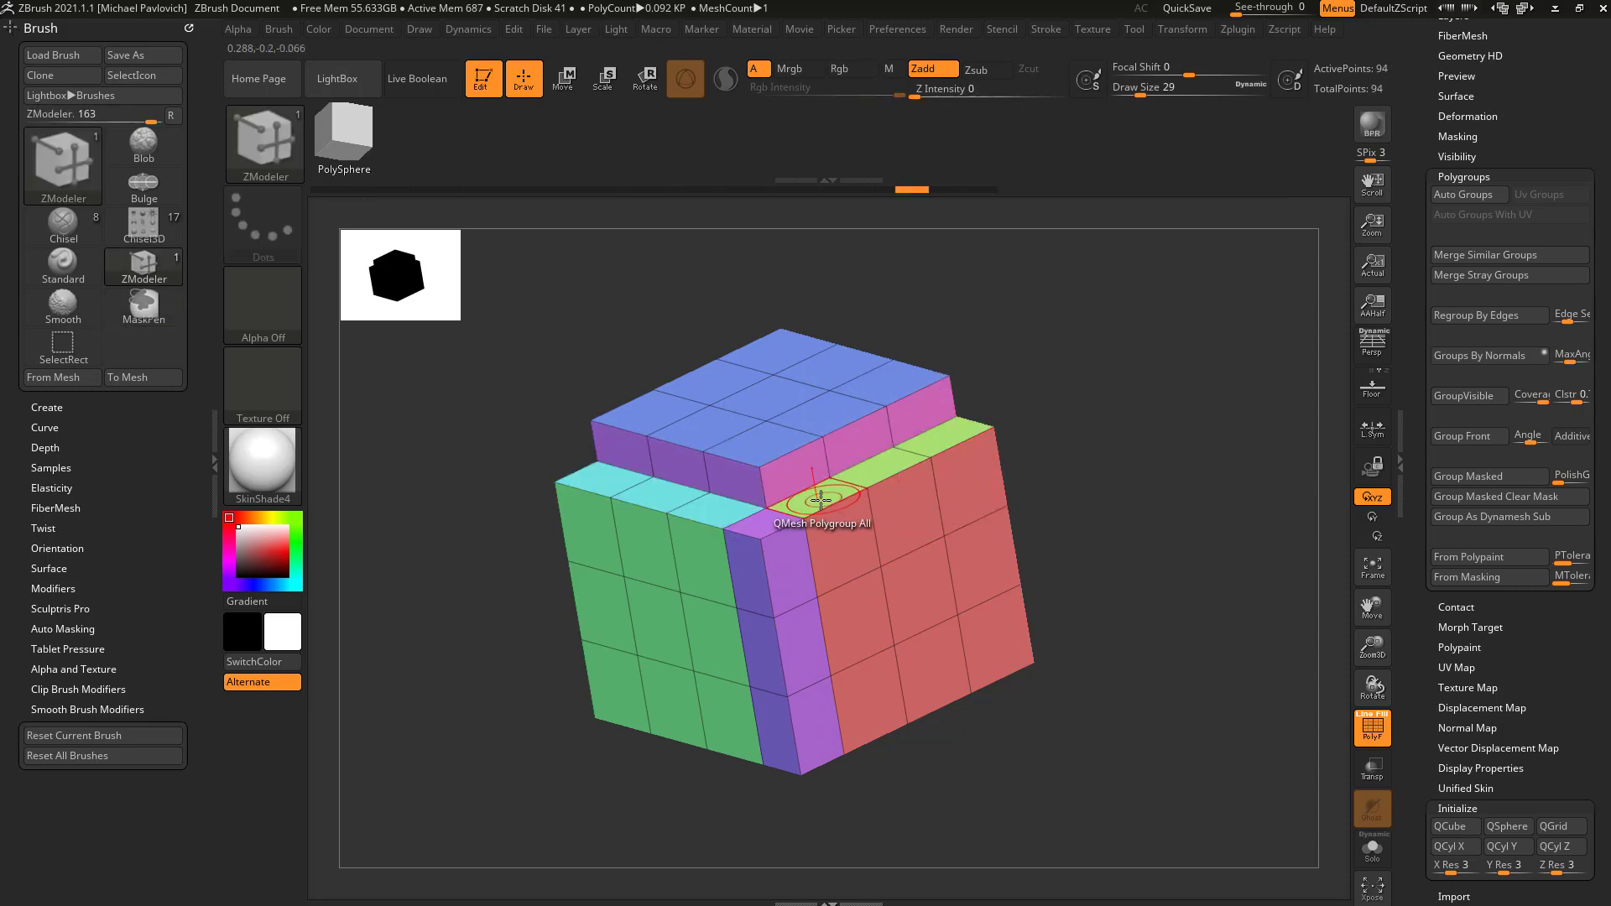
Set the QMesh target to Flat Island and raise the L-shaped ledge around the upper block to the level of the top face.
key("space")
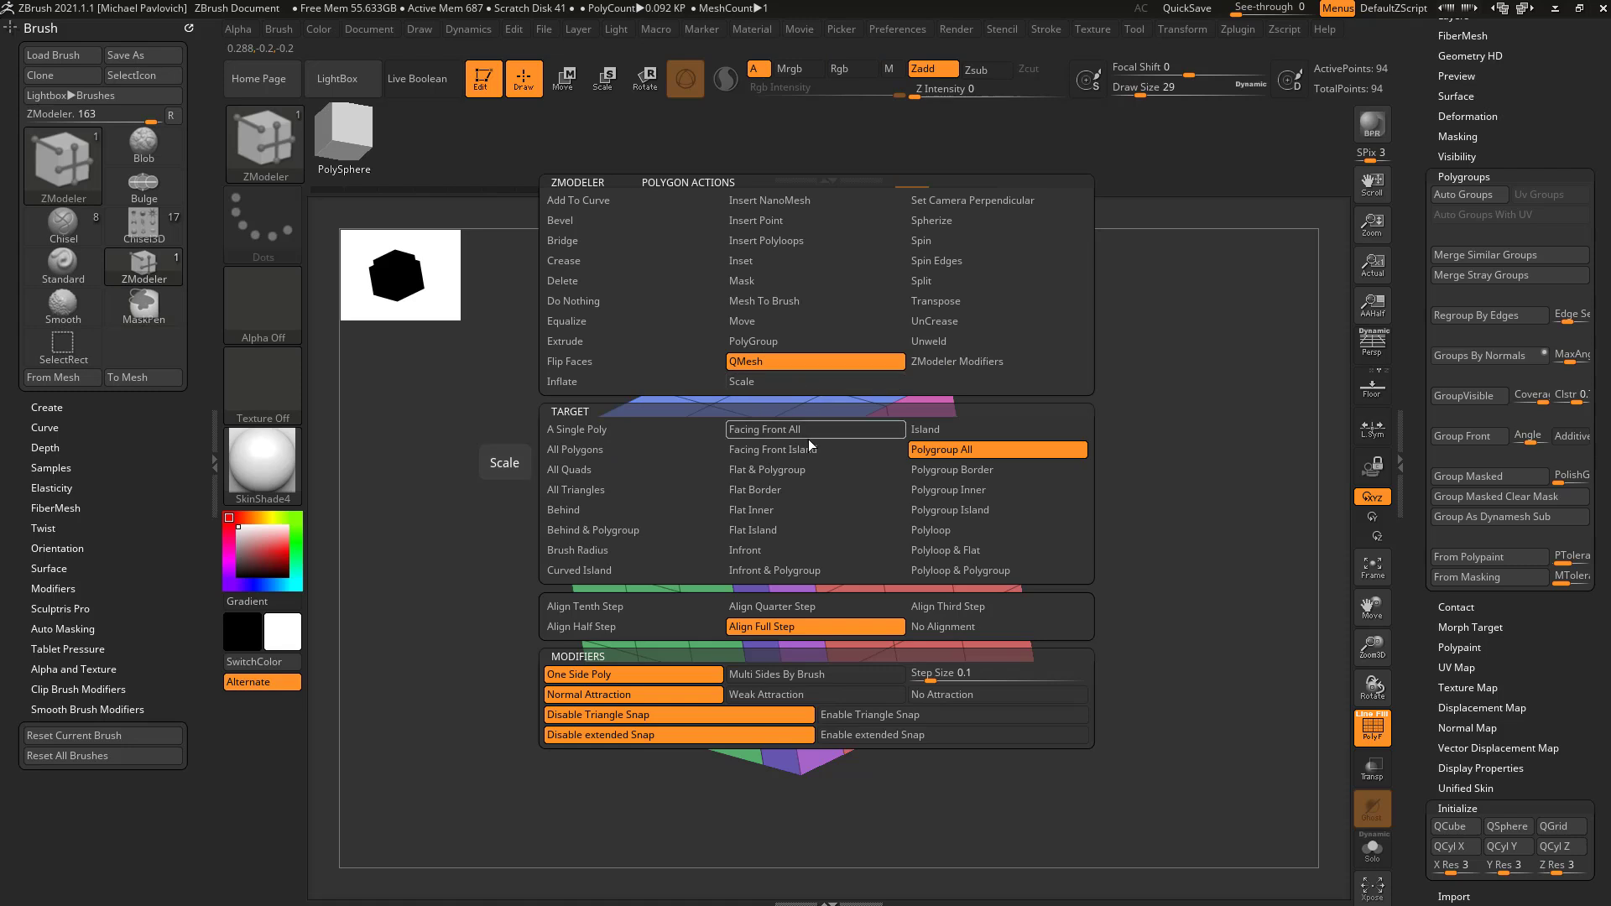
left_click(800, 530)
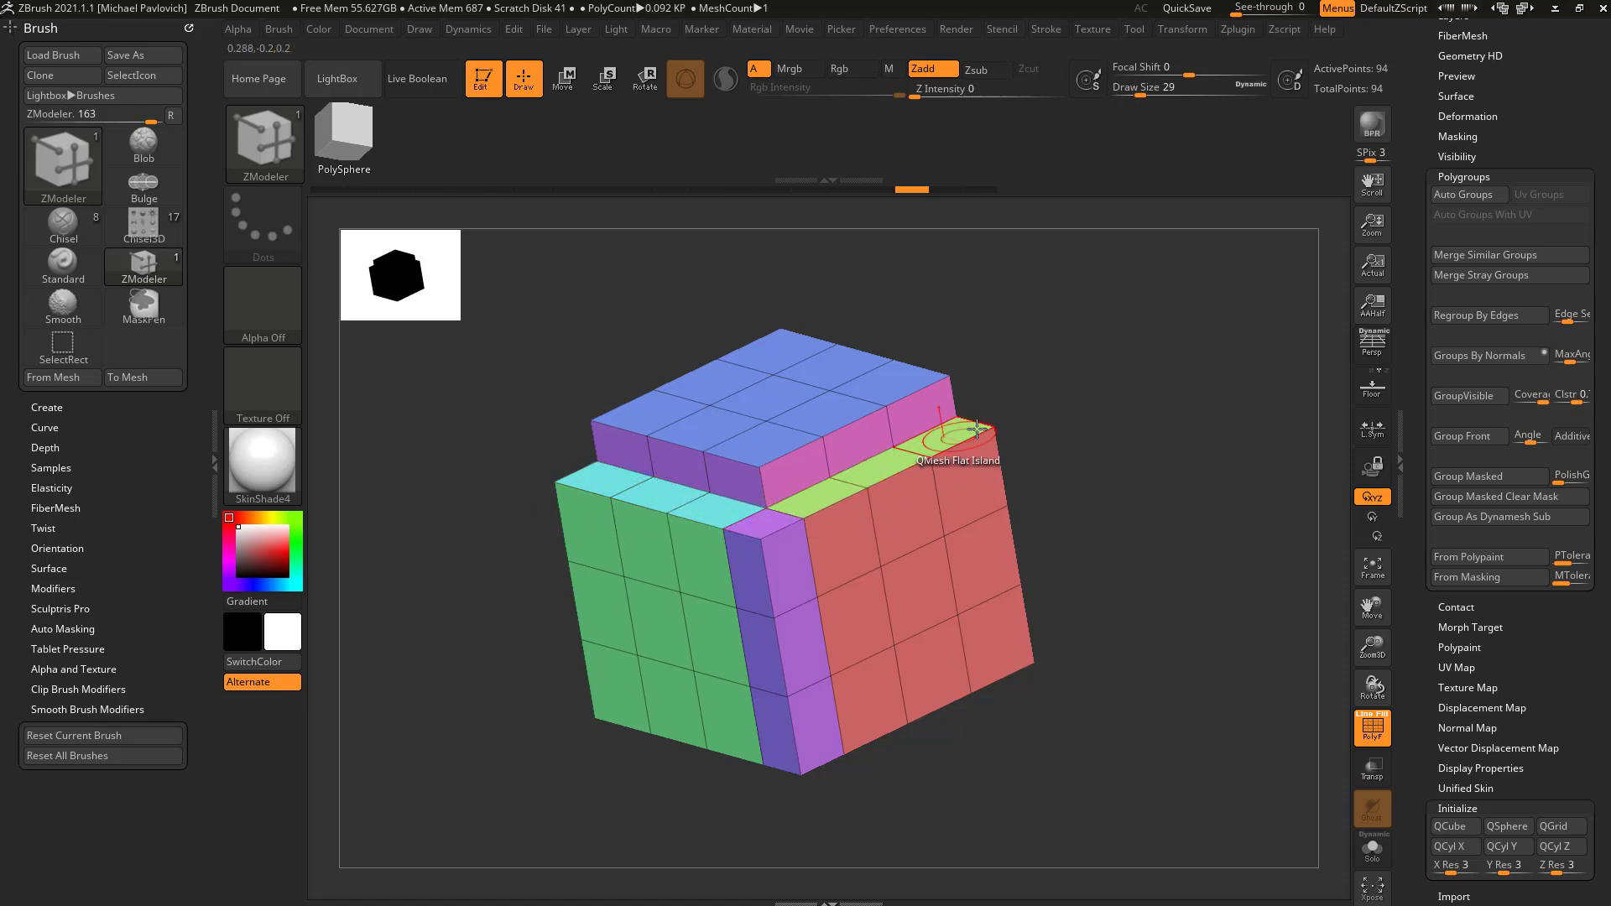
left_click_drag(1037, 408, 1103, 386, "shift")
mouse_move(838, 479)
left_mouse_down()
mouse_move(823, 454)
mouse_move(835, 431)
left_mouse_up()
key("ctrl+z")
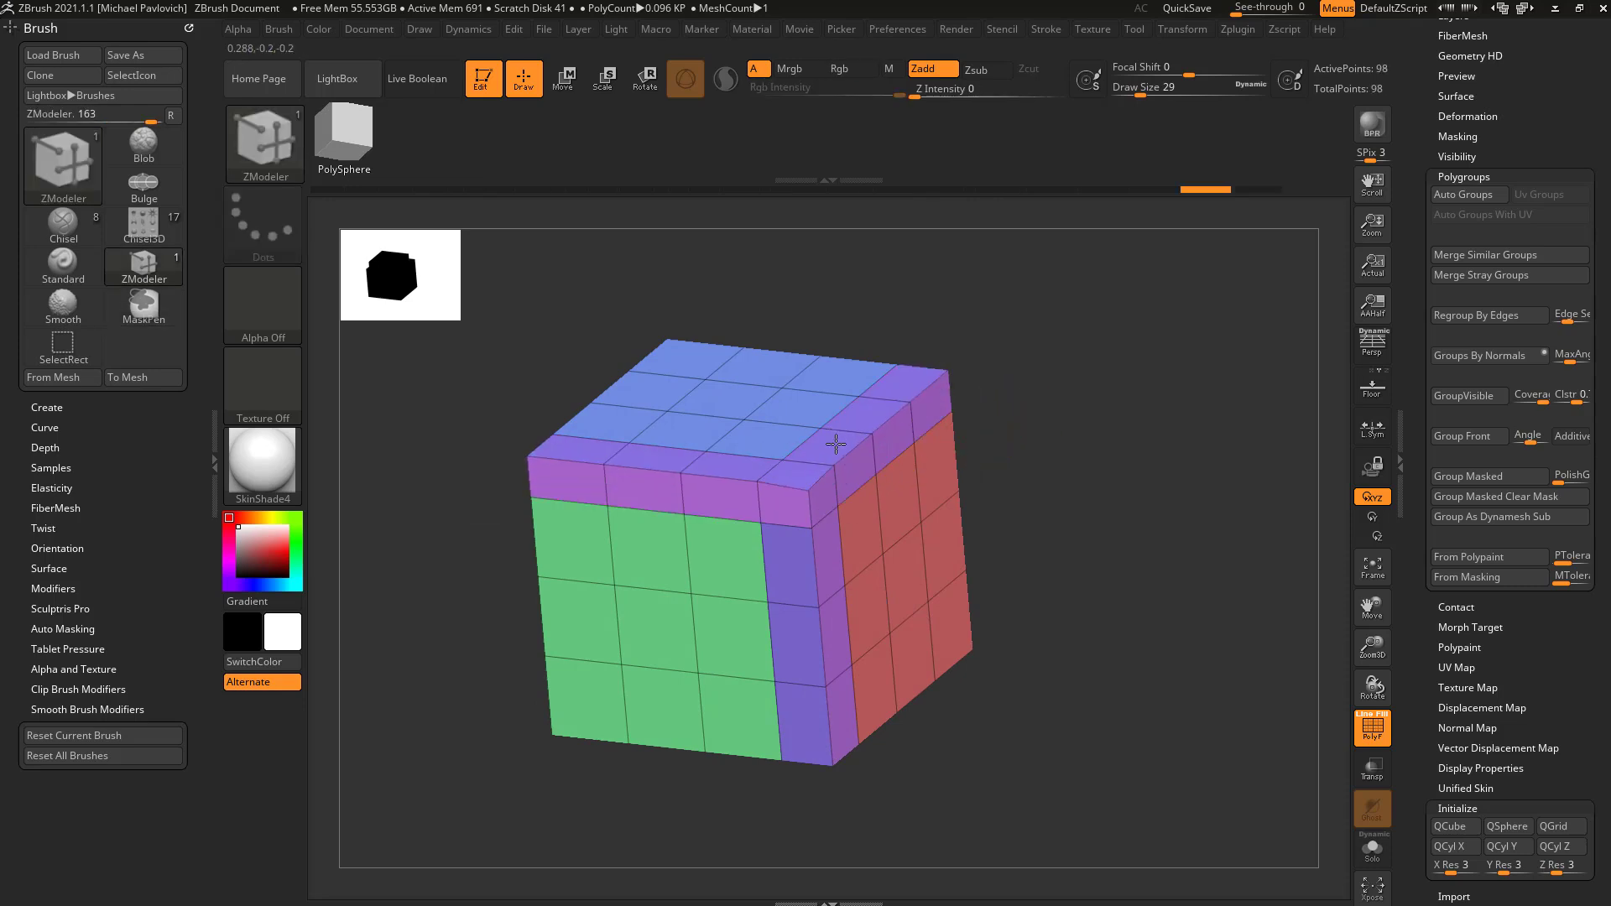
left_click_drag(842, 477, 836, 379)
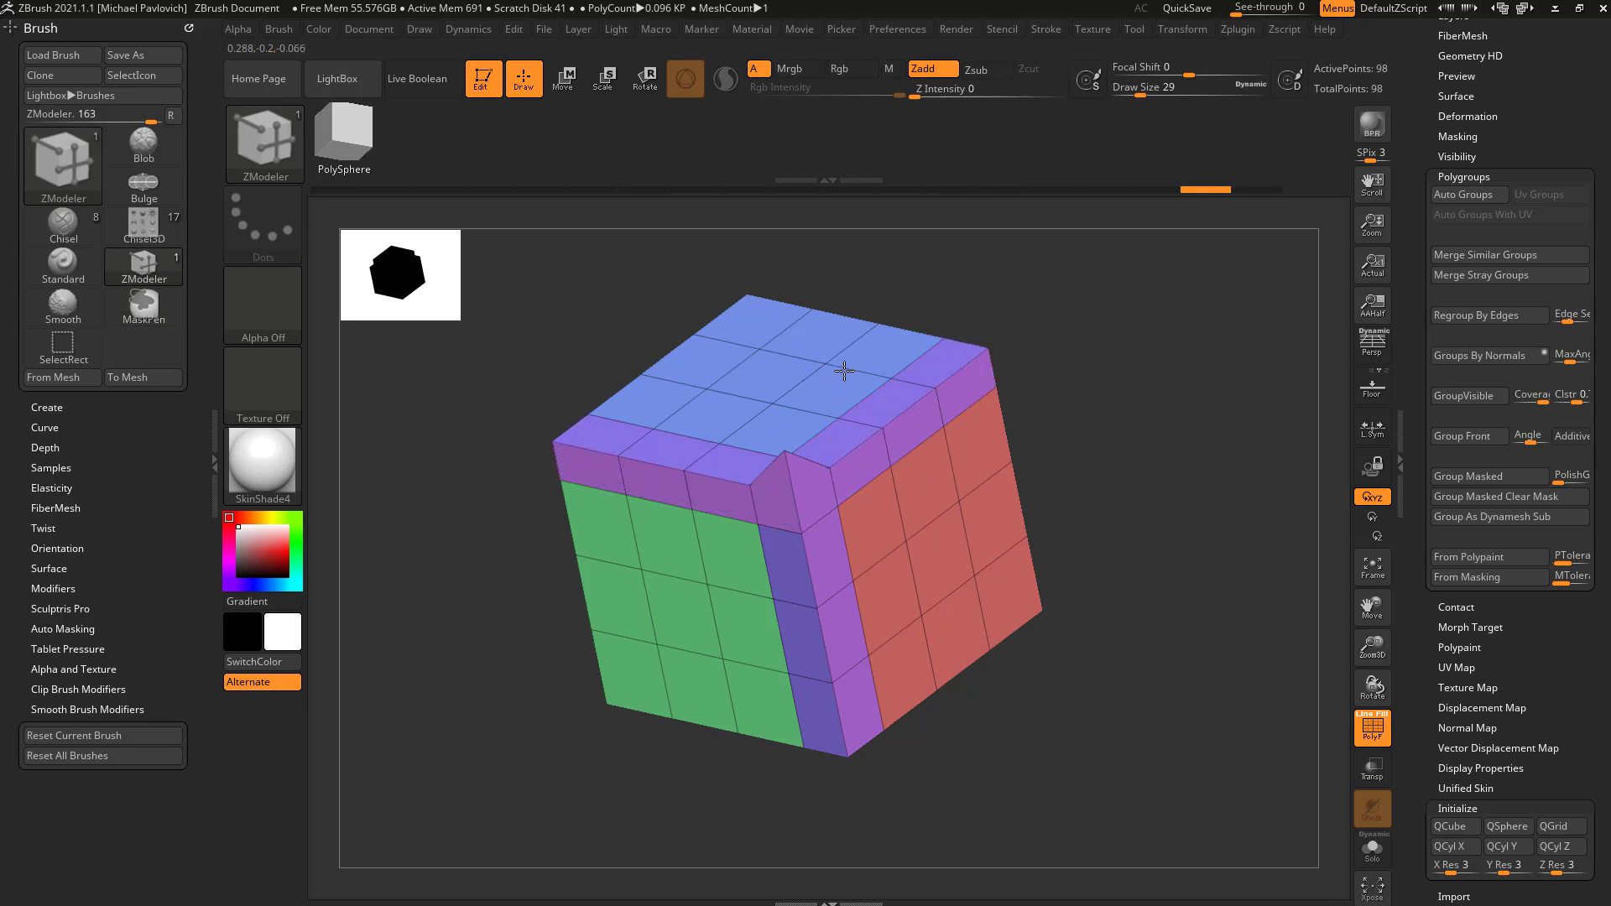
mouse_move(856, 442)
left_mouse_down()
mouse_move(854, 408)
mouse_move(858, 428)
left_mouse_up()
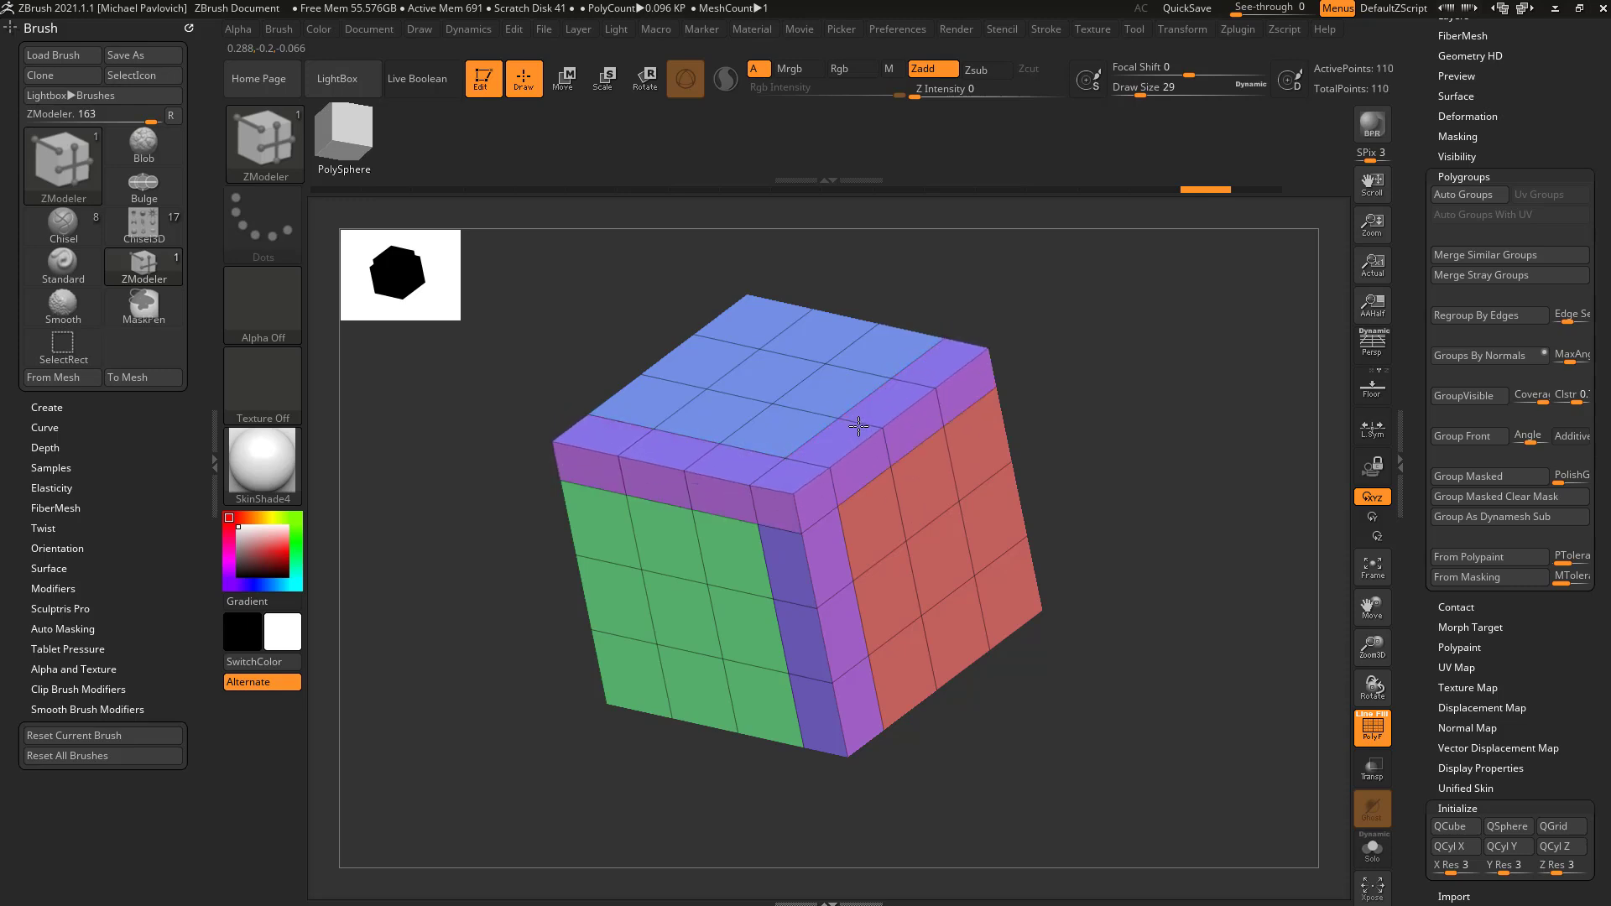
In a straight front view, mask everything except the top points, flatten them with the transform gizmo, undo it, and clear the mask.
right_click_drag(859, 427, 1031, 472, "shift")
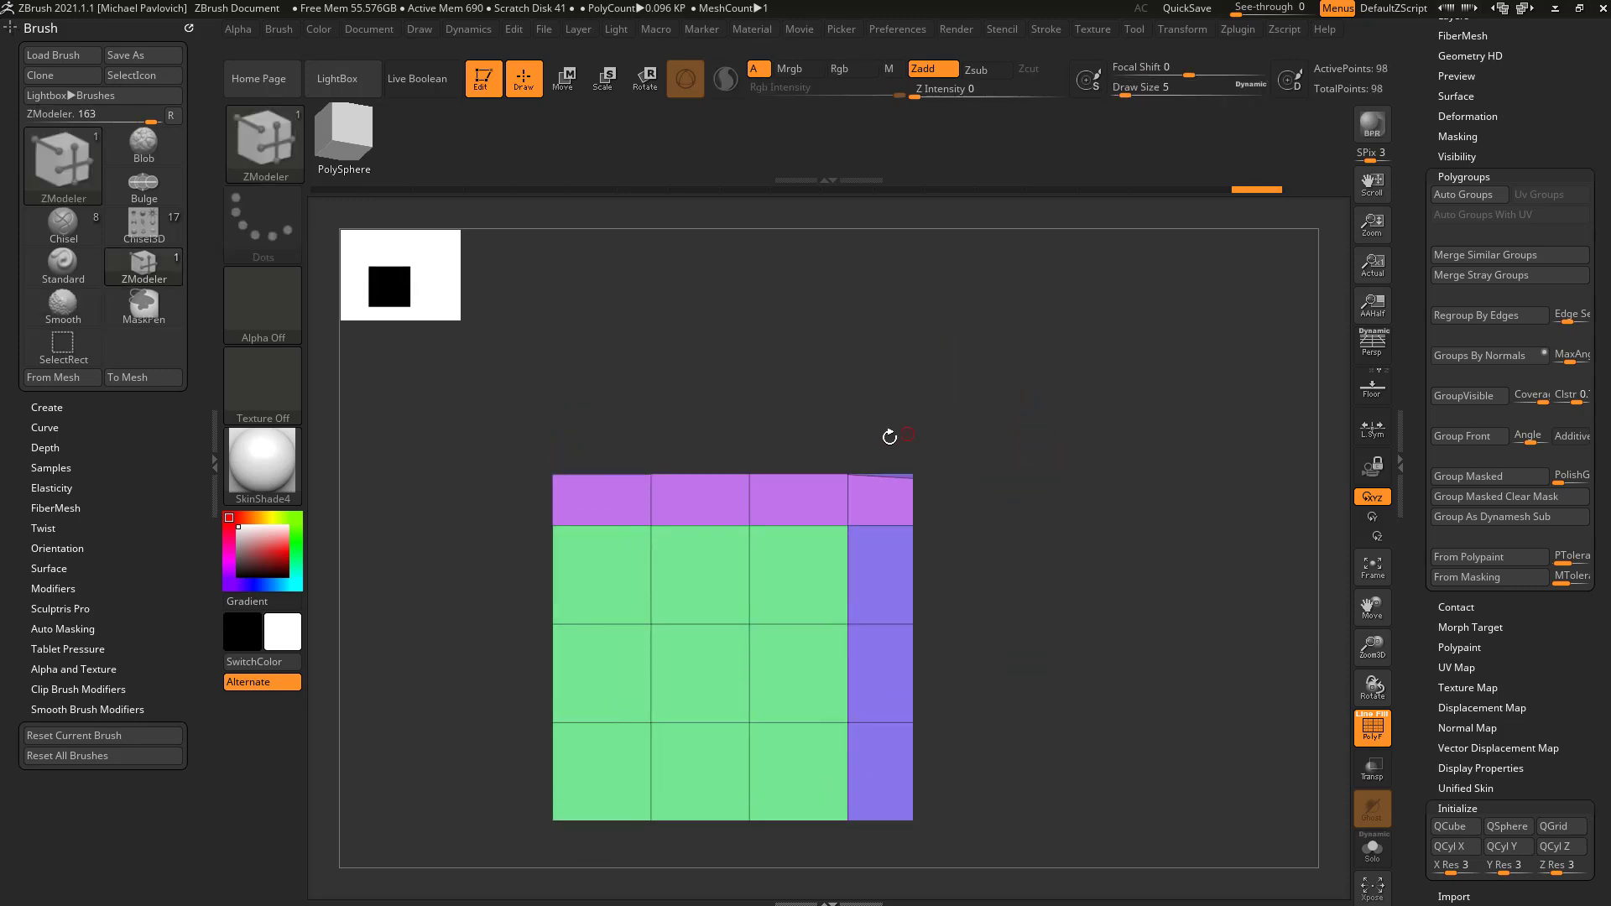
left_click_drag(482, 386, 1004, 480, "ctrl")
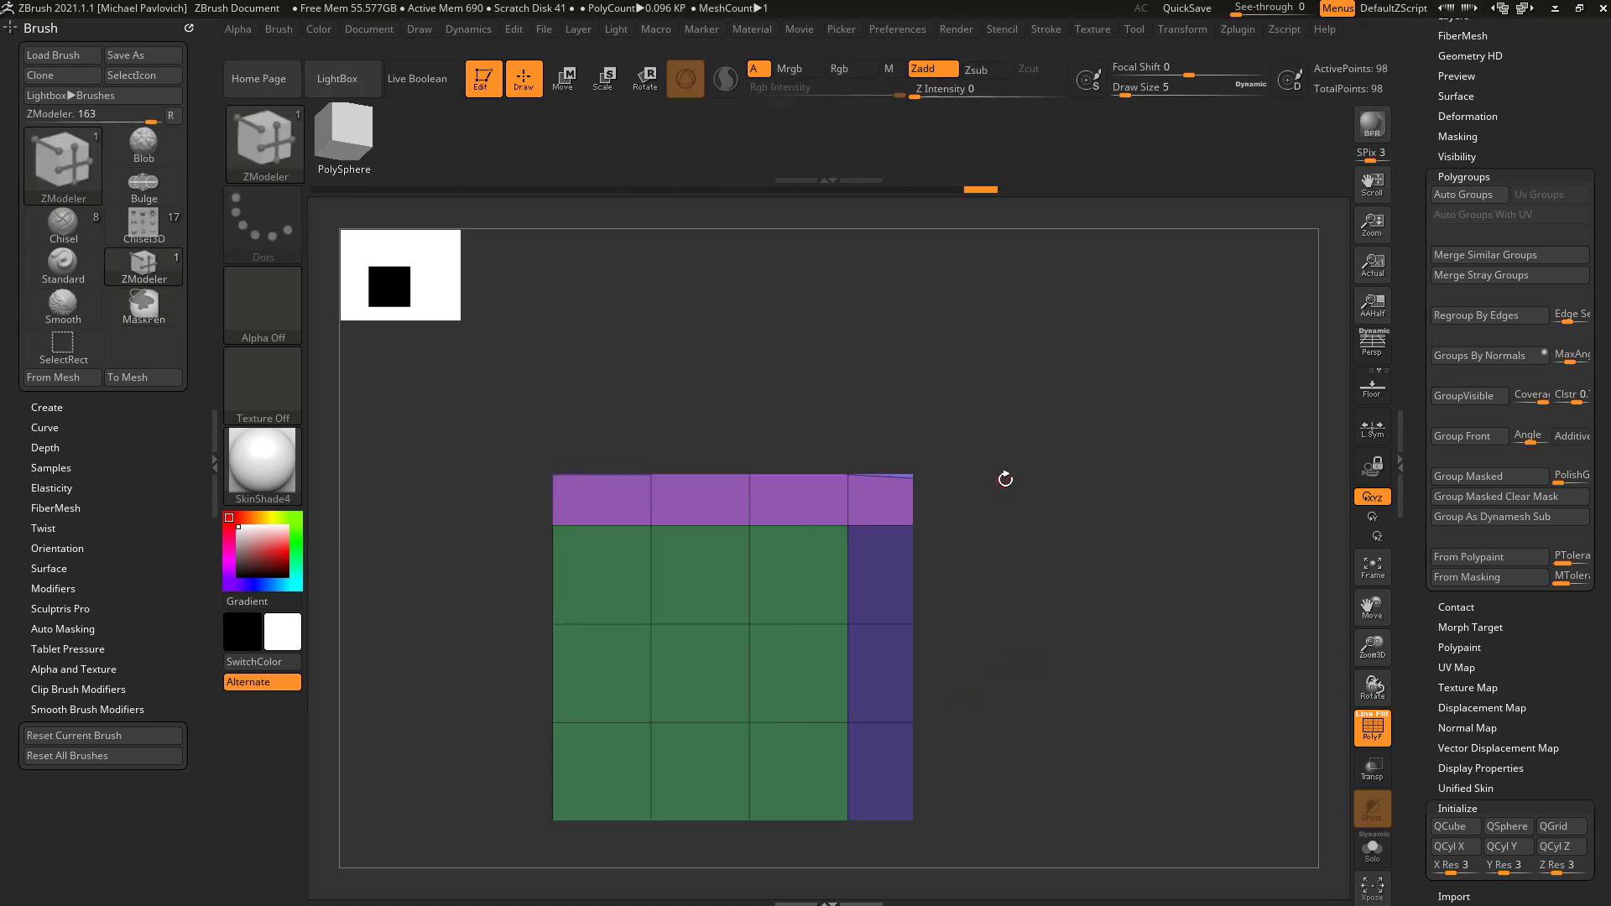
key("w")
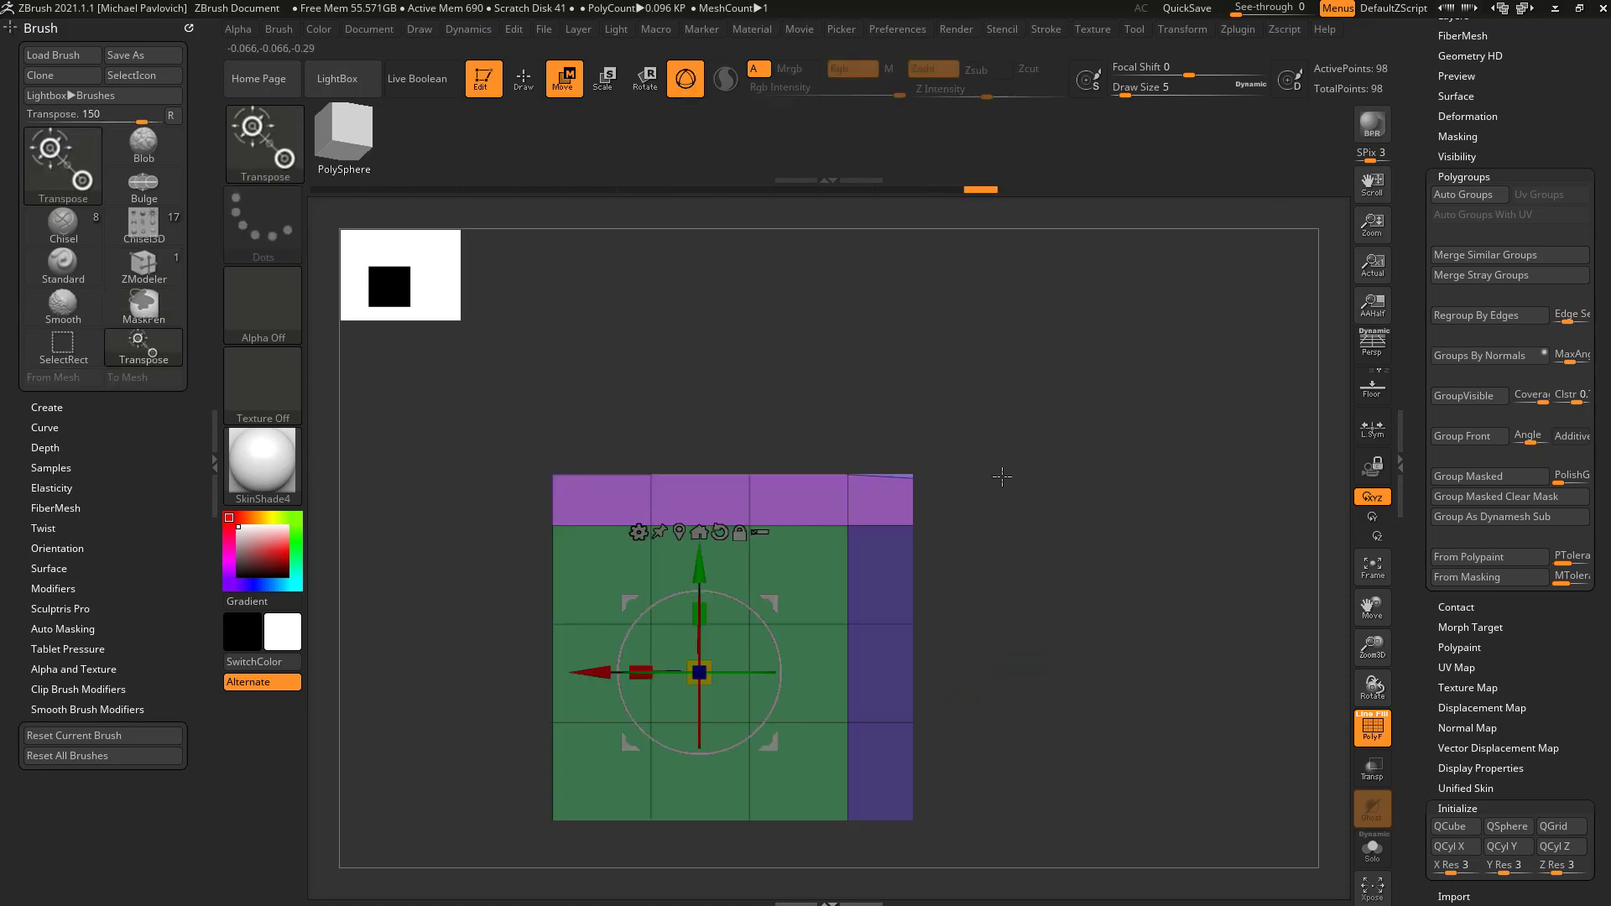
left_click(846, 476)
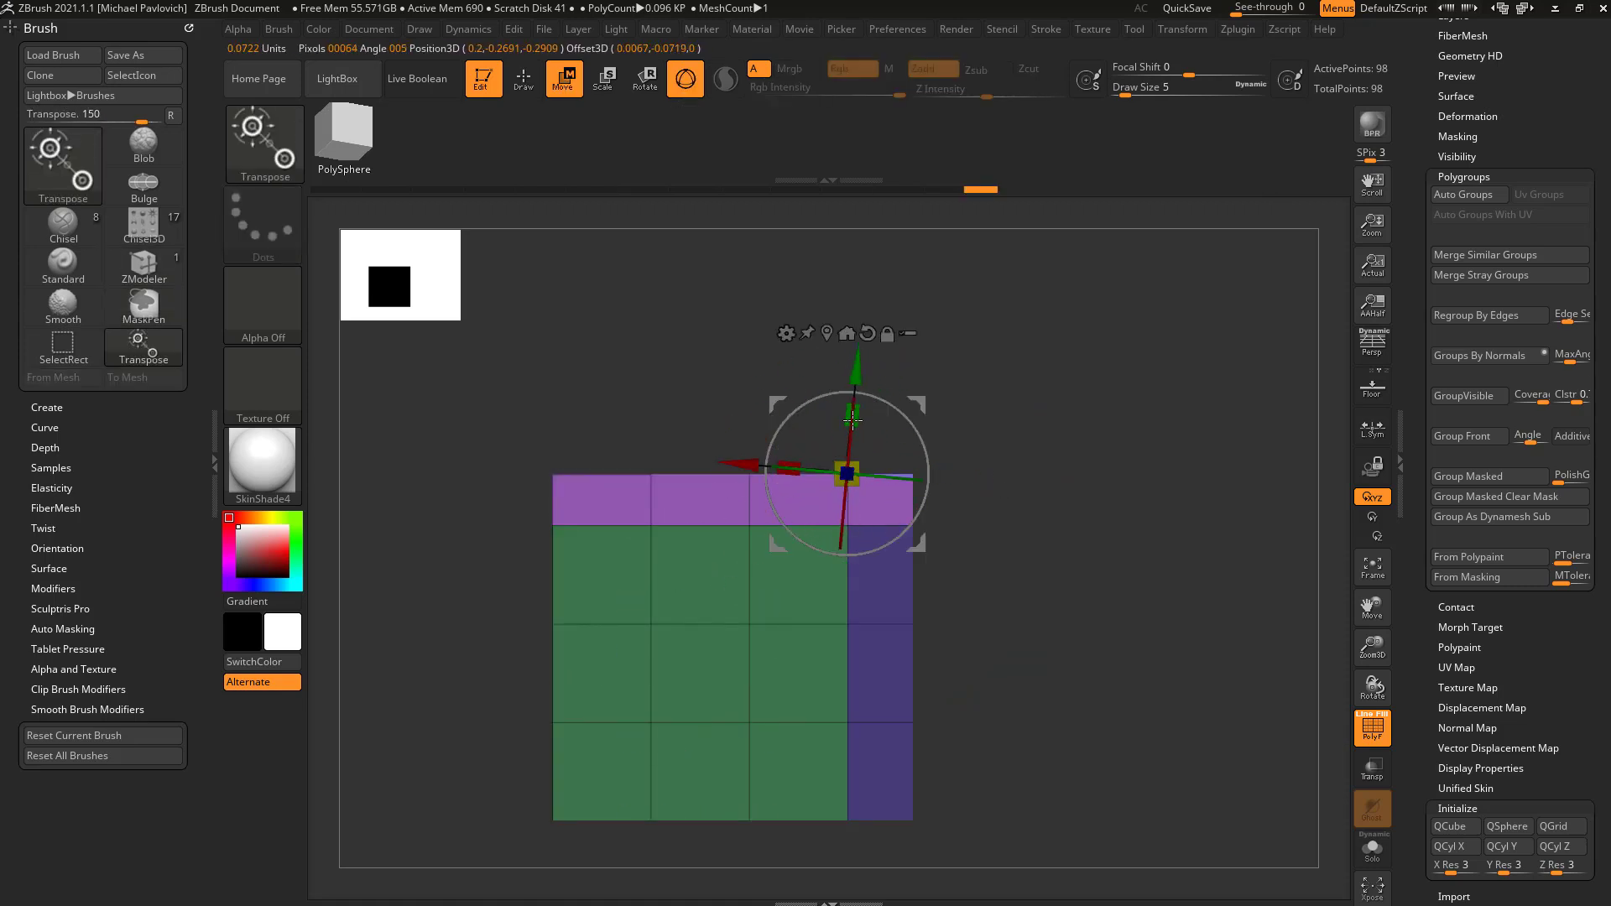
left_click_drag(852, 414, 843, 410)
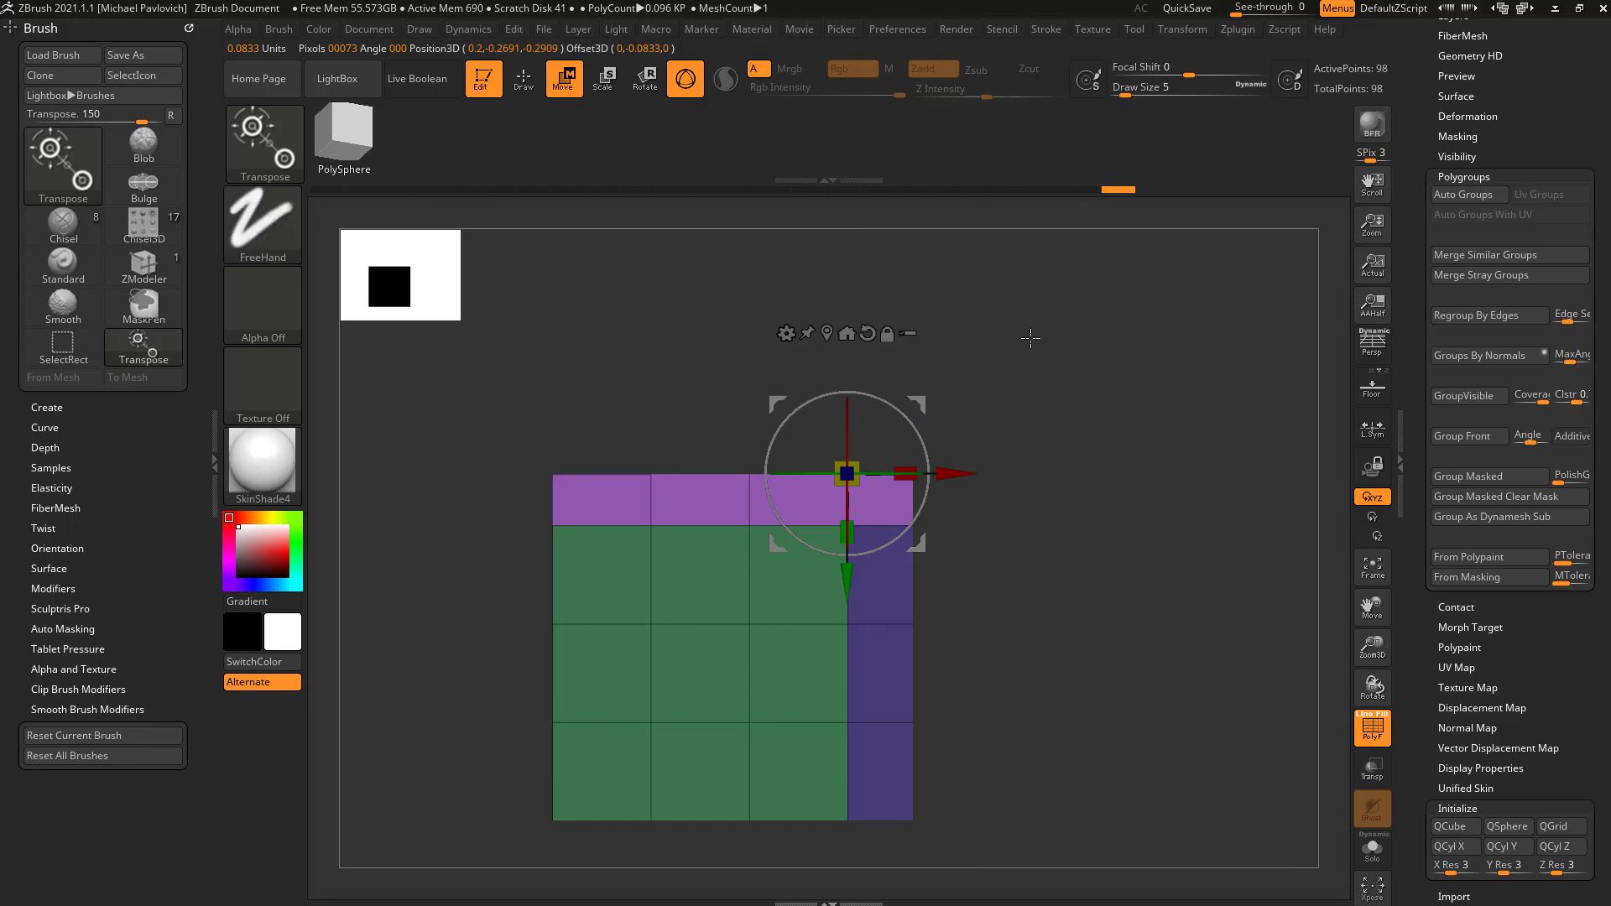
key("ctrl+z")
key("q")
left_click(1044, 458, "ctrl")
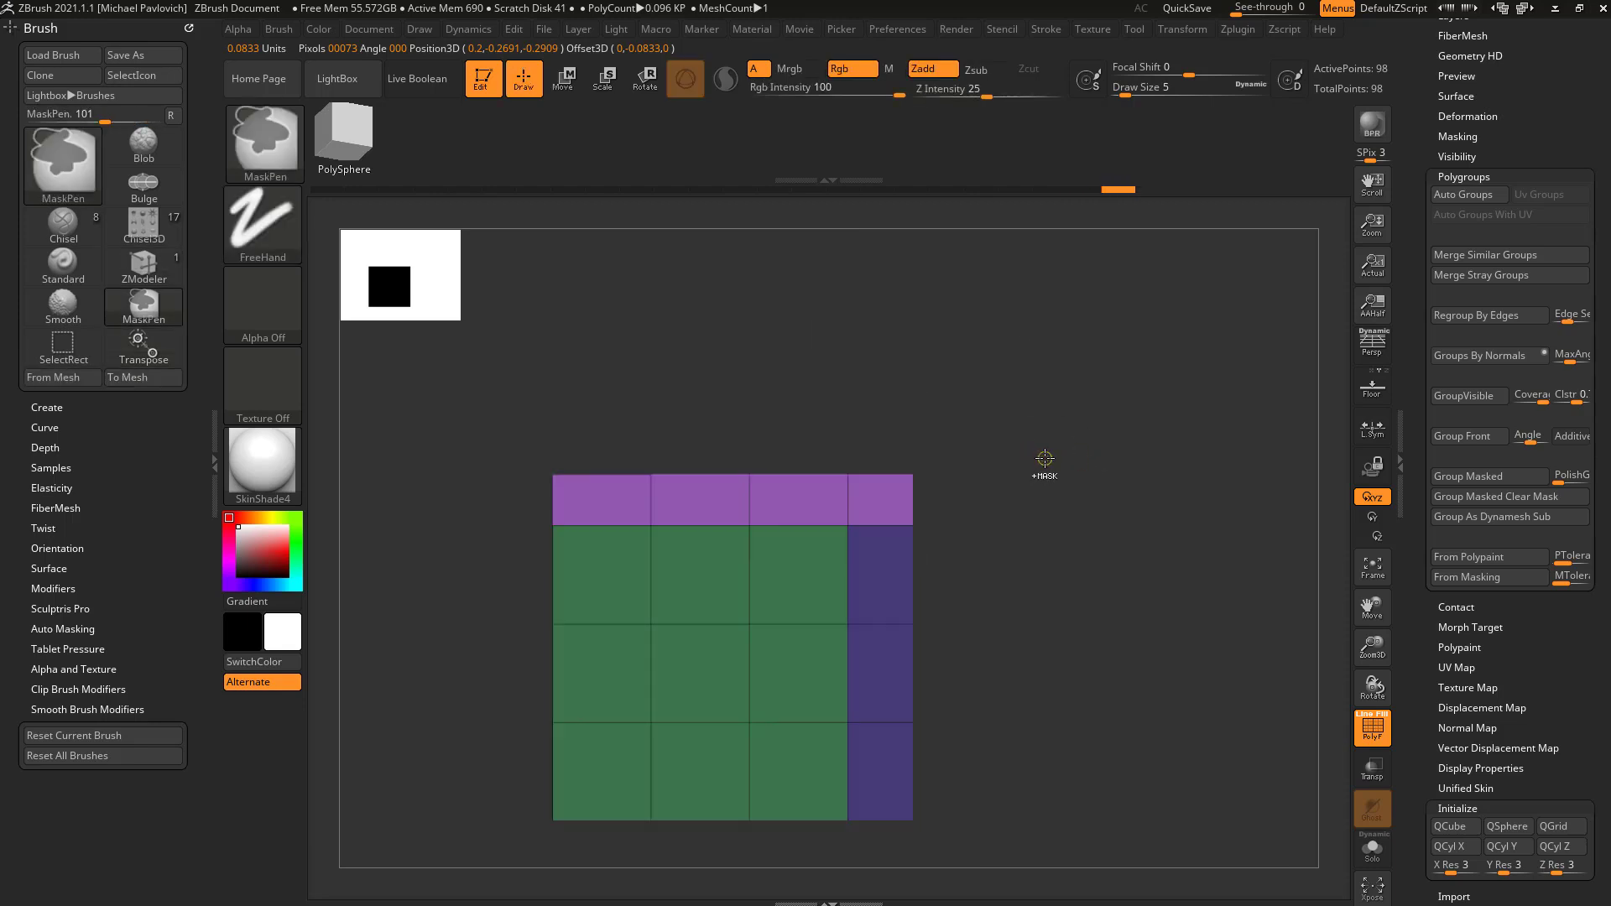
left_click(1061, 472, "ctrl")
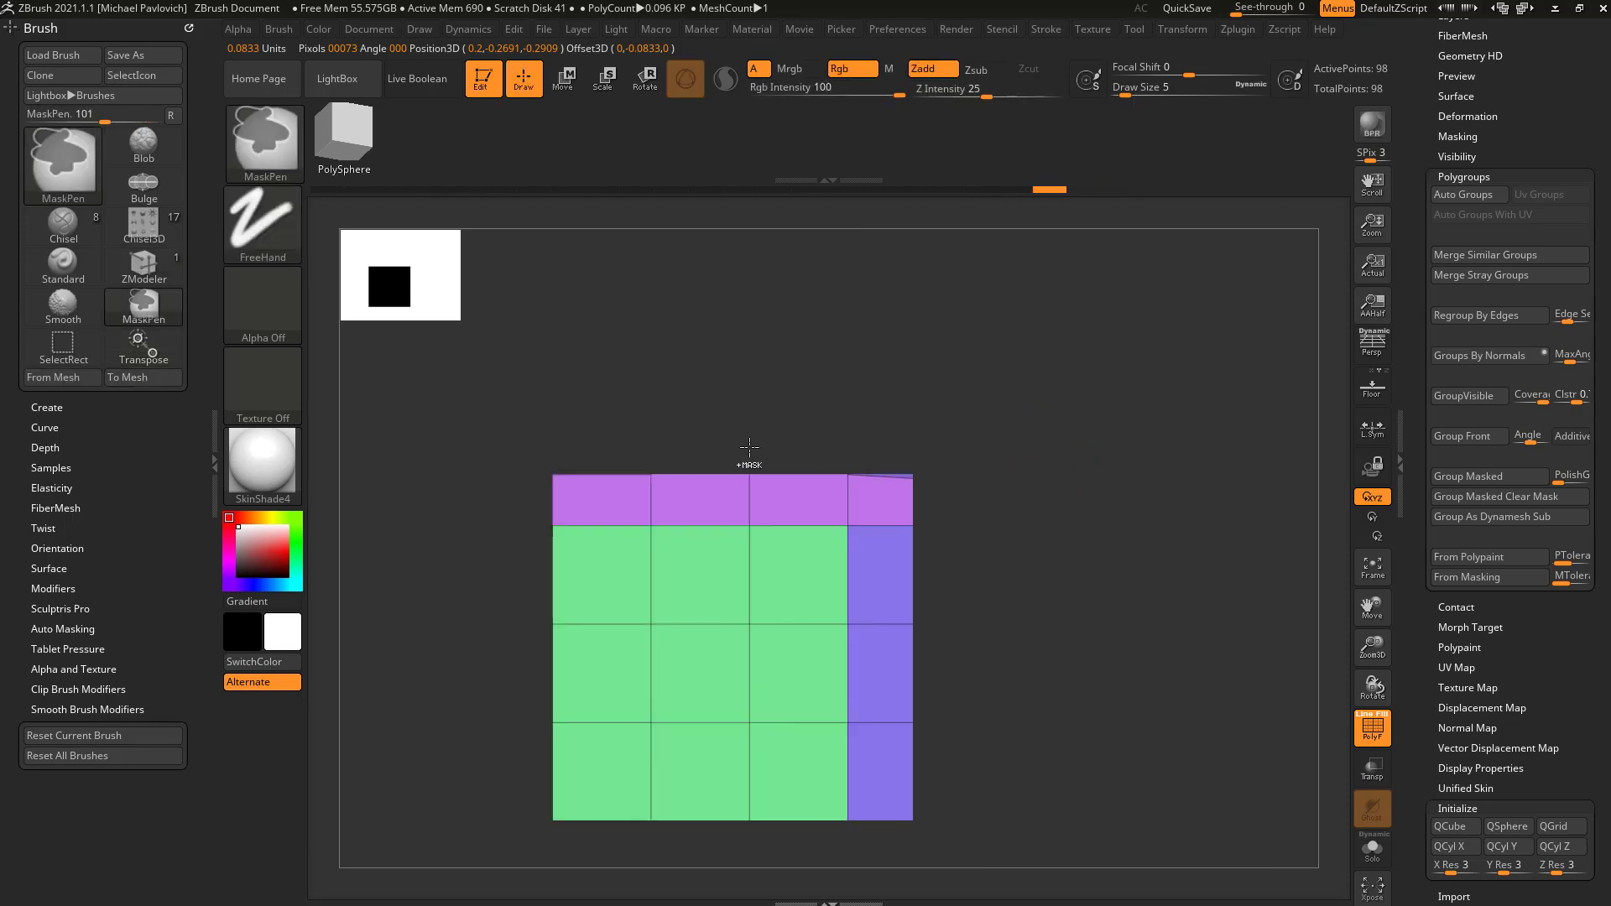
Mask everything below the top points again and clip the cube's upper edge flat with the ClipCurve brush.
left_click_drag(488, 400, 923, 502, "ctrl")
left_click(1027, 504, "ctrl")
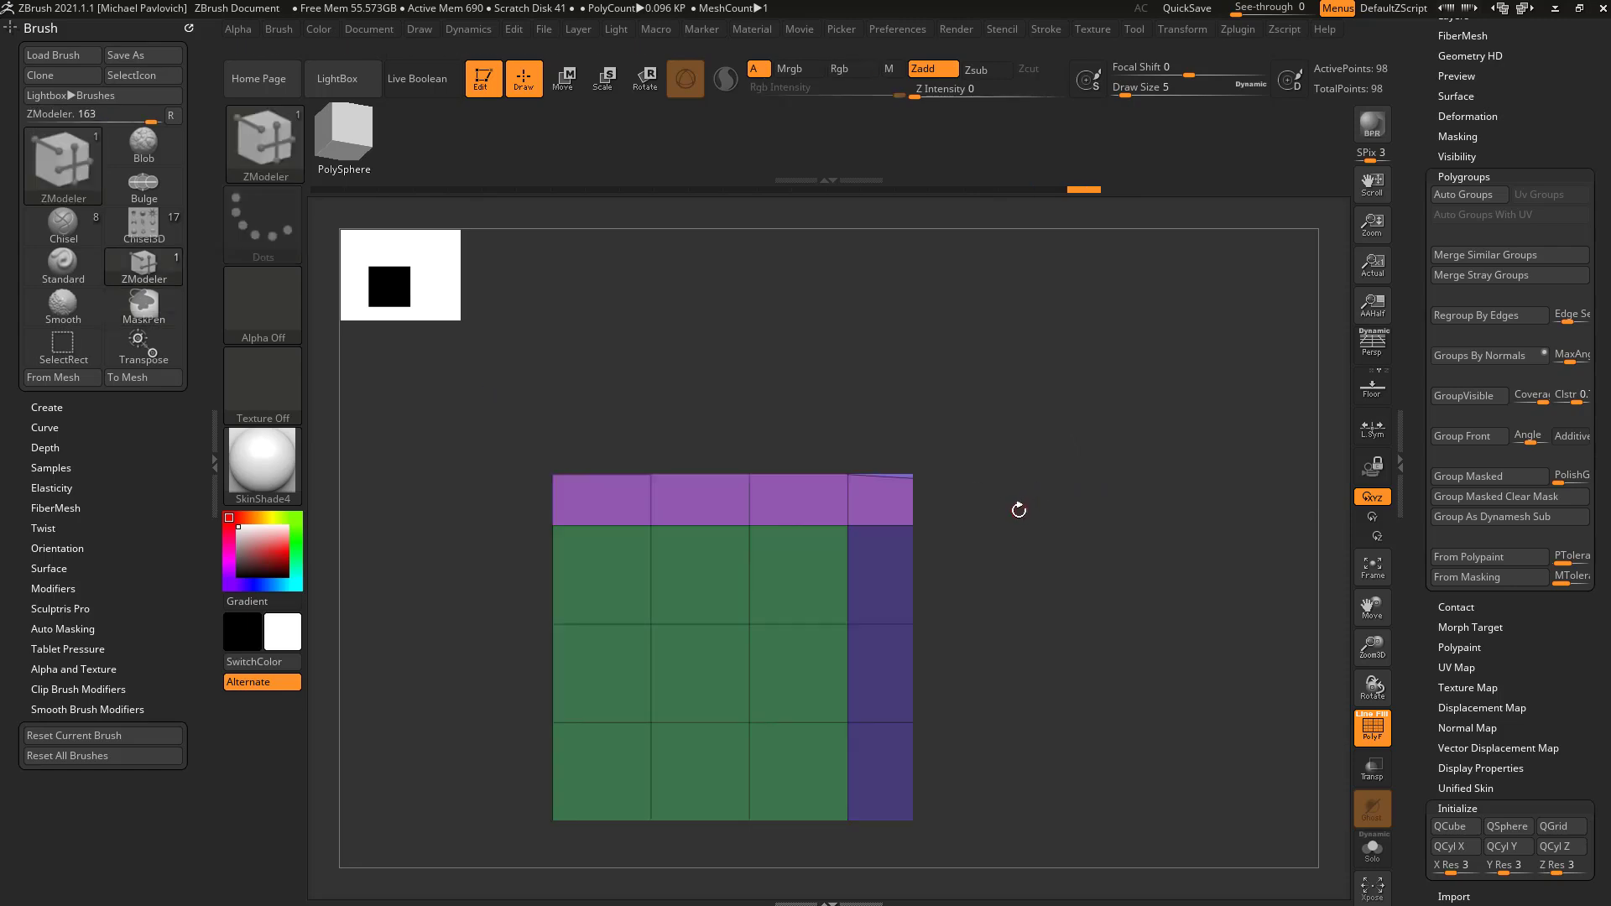
left_click(277, 147, "ctrl+shift")
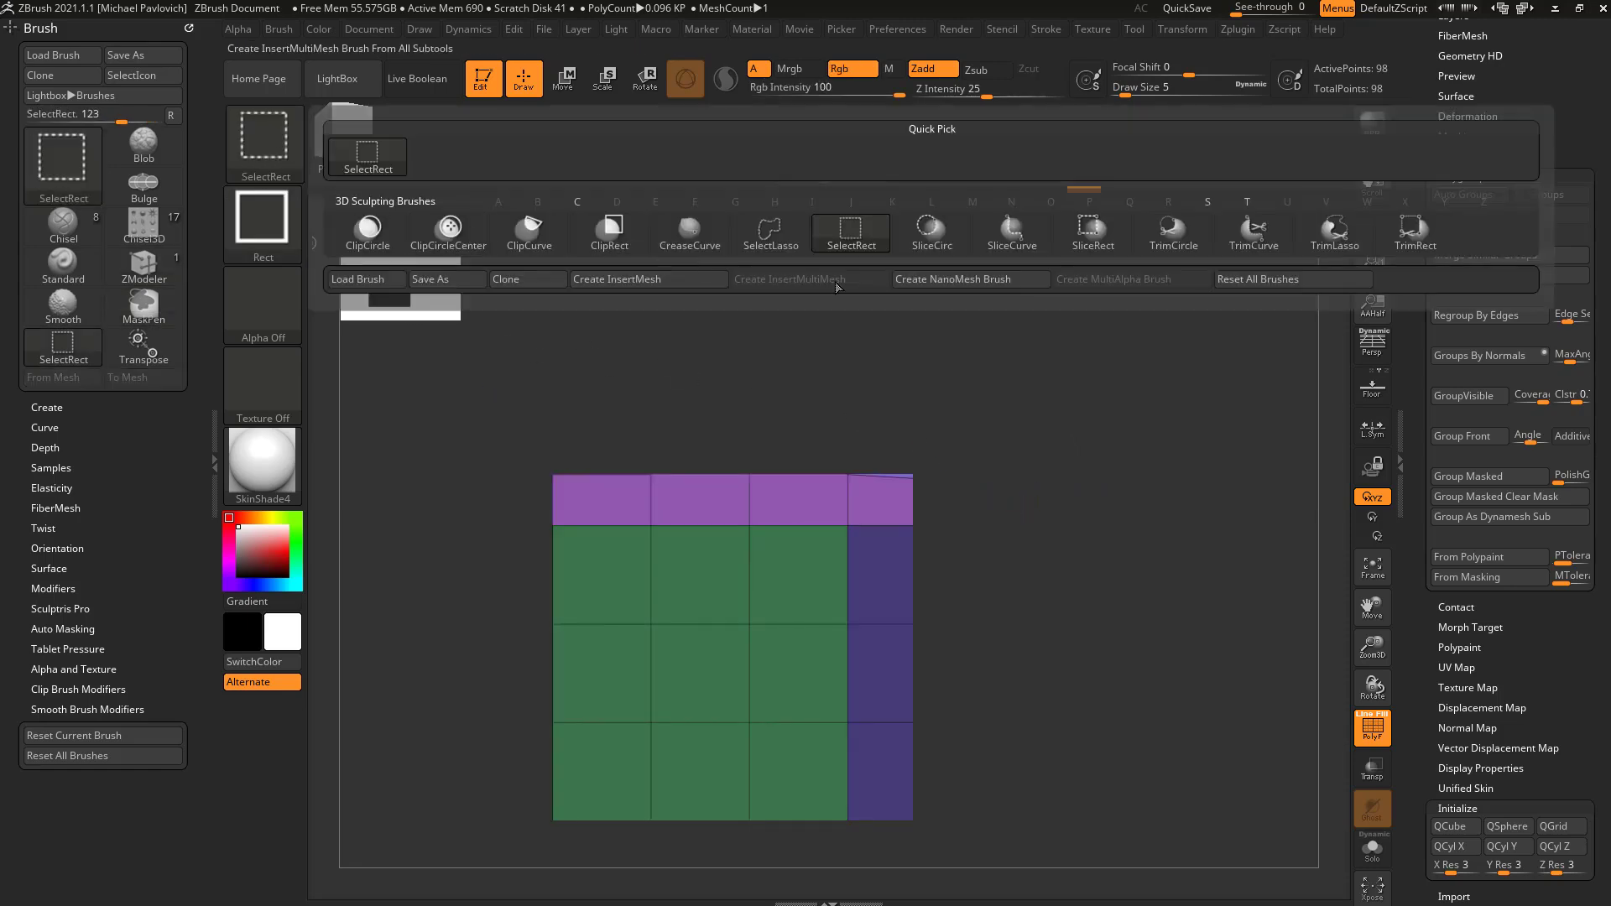
left_click(1012, 235)
left_click(467, 237)
left_click(528, 228)
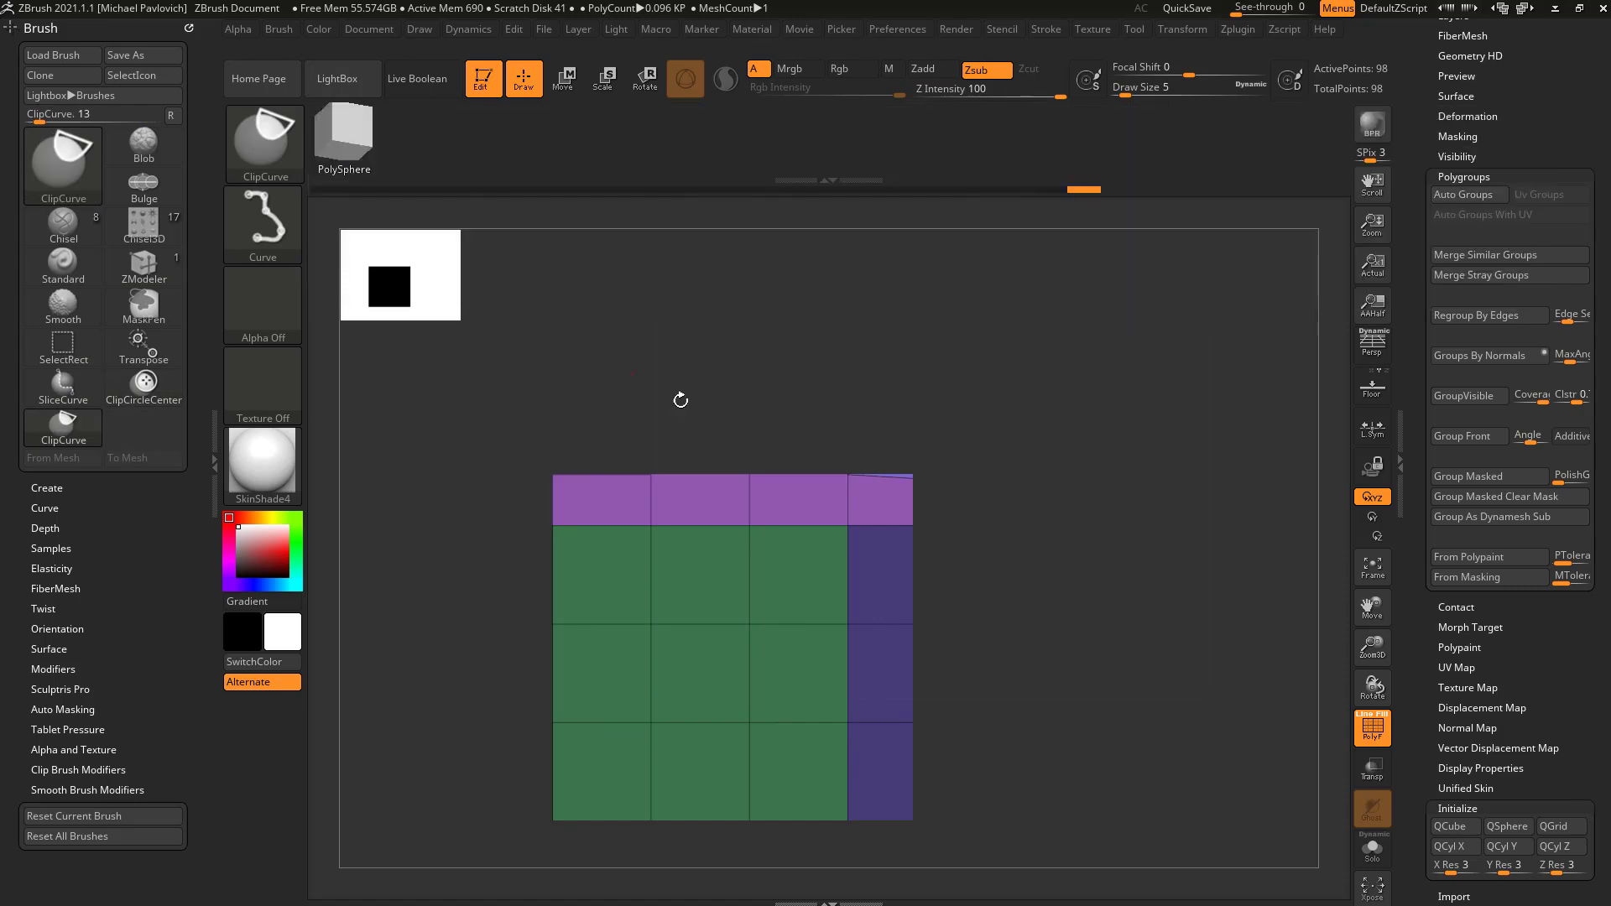
left_click_drag(1075, 463, 384, 441, "ctrl+shift")
mouse_move(464, 363)
left_mouse_down()
mouse_move(424, 376)
mouse_move(423, 459)
left_mouse_up()
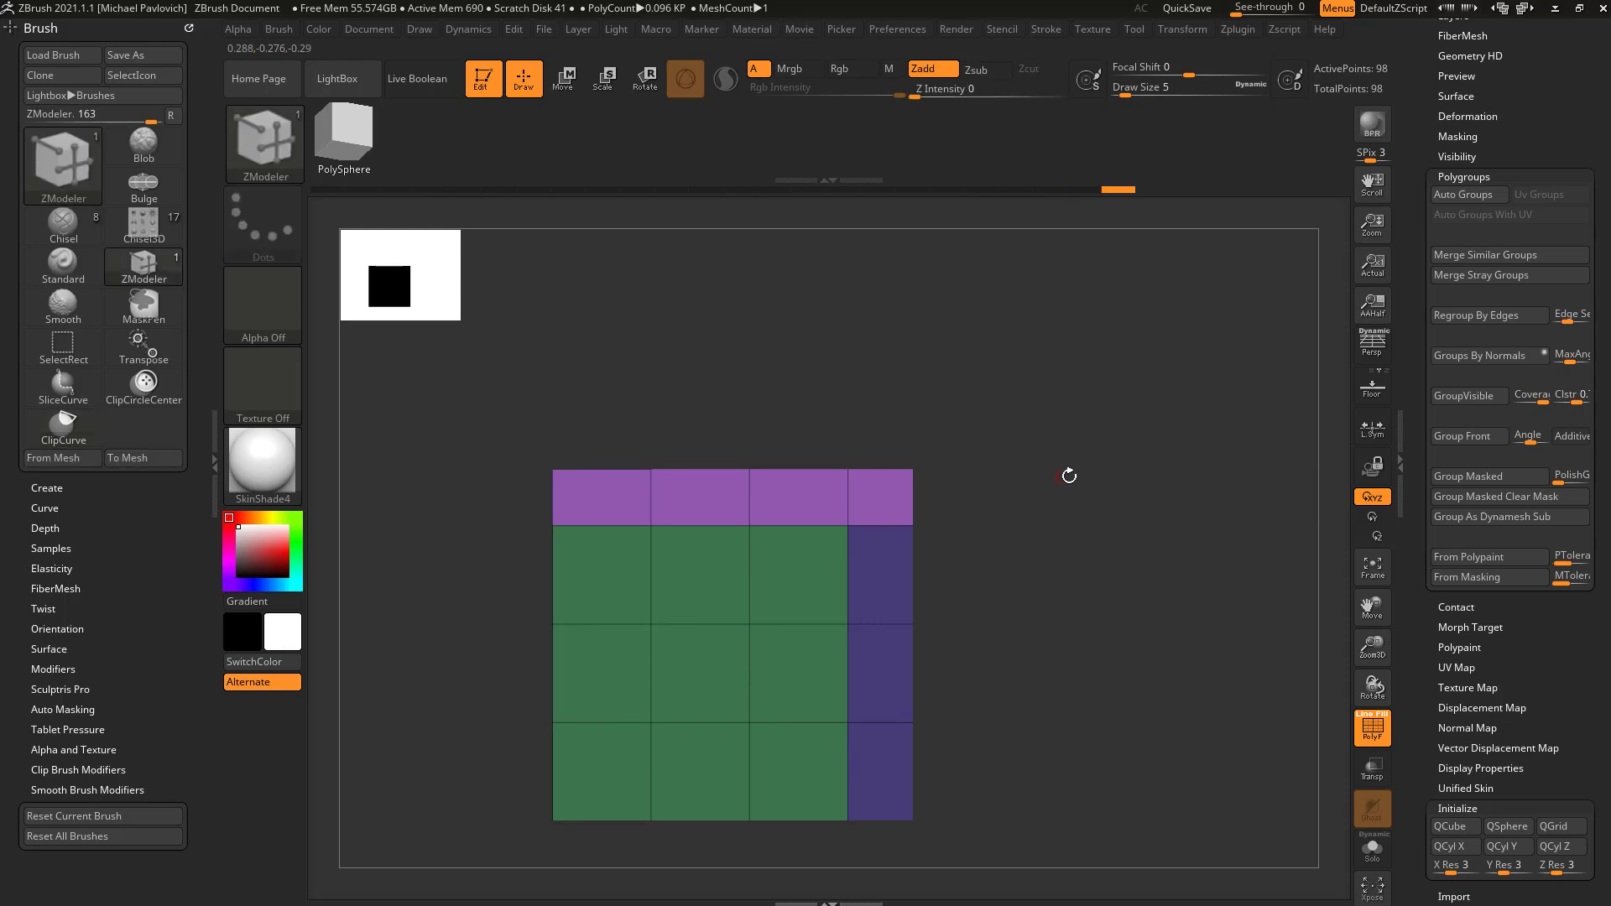
mouse_move(1038, 483)
left_mouse_down()
mouse_move(981, 520)
mouse_move(1058, 490)
left_mouse_up()
Try a Deformation adjustment on the unmasked top points, clip the cube's edges with ClipCurve, and undo the last change.
mouse_move(1416, 537)
left_mouse_down()
mouse_move(1419, 422)
mouse_move(1410, 501)
mouse_move(1431, 517)
left_mouse_up()
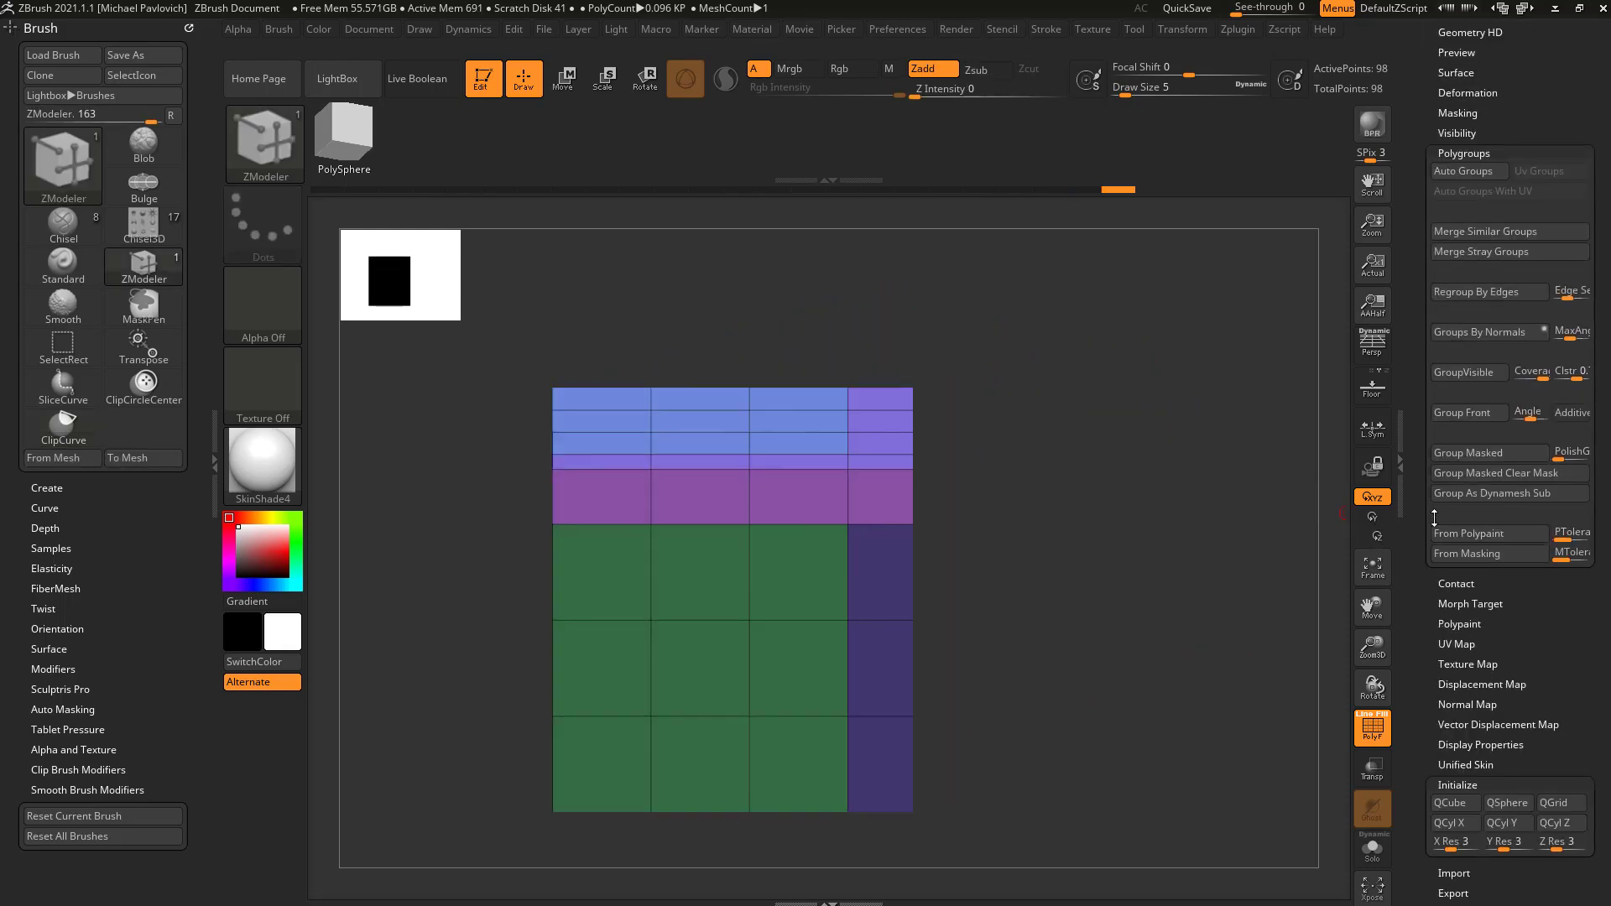
left_click(1464, 153)
left_click(1468, 92)
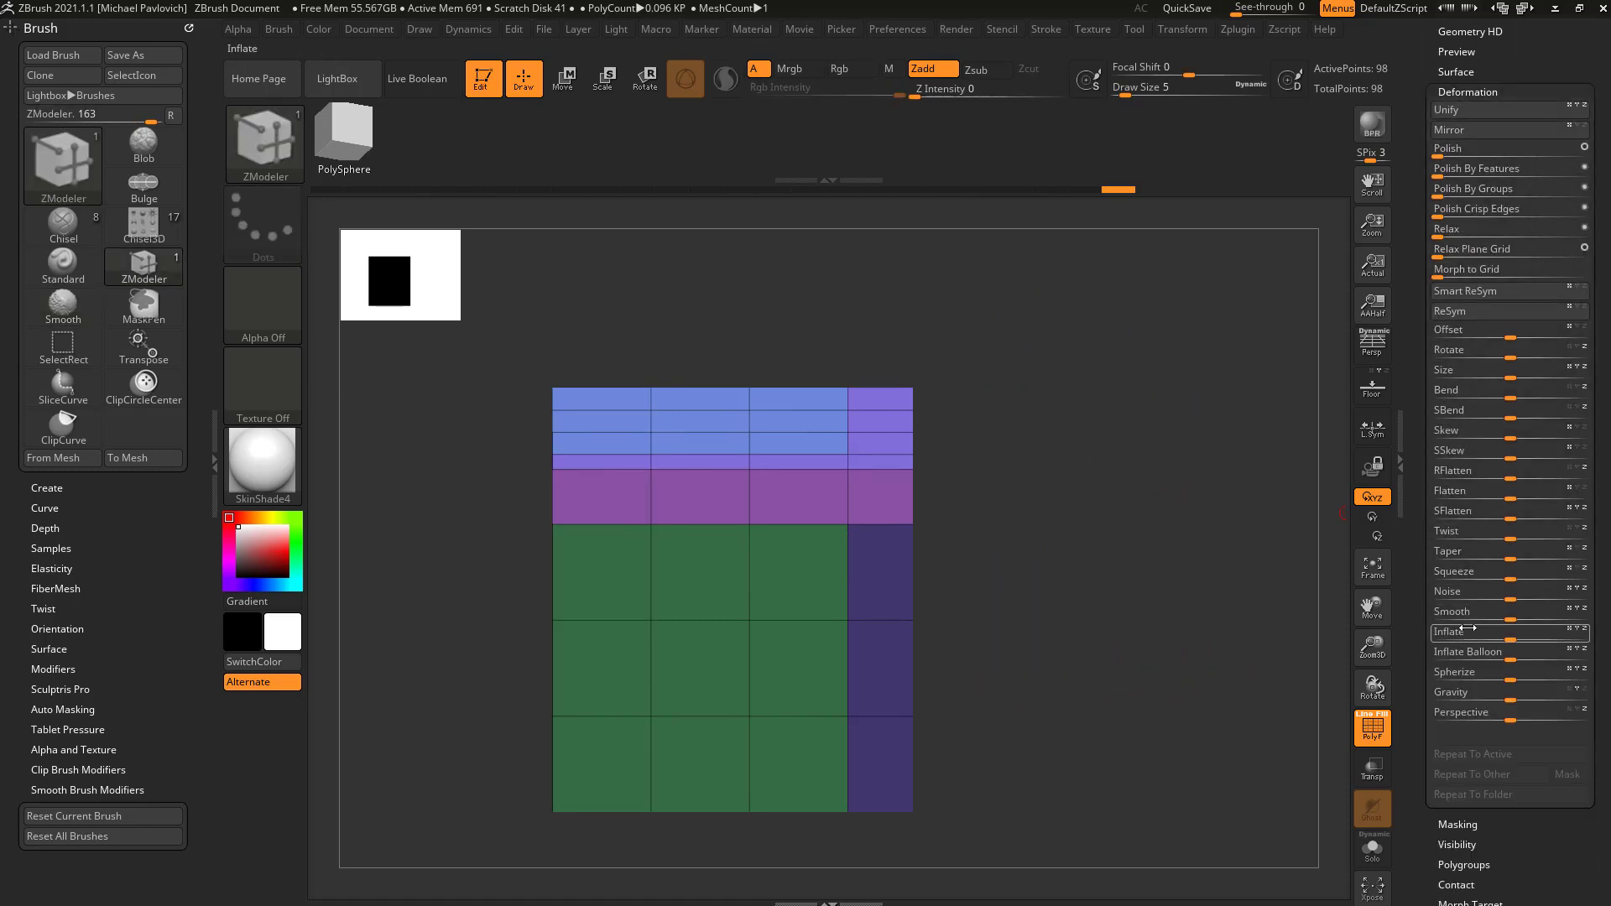
left_click_drag(1513, 598, 1170, 573)
key("ctrl+shift")
mouse_move(526, 430)
left_mouse_down("ctrl+shift")
mouse_move(1007, 437)
mouse_move(607, 360)
mouse_move(899, 395)
mouse_move(388, 421)
mouse_move(359, 450)
mouse_move(373, 440)
left_mouse_up("ctrl+shift")
mouse_move(922, 788)
left_mouse_down("ctrl+shift")
mouse_move(919, 323)
mouse_move(903, 413)
left_mouse_up("ctrl+shift")
key("ctrl+z")
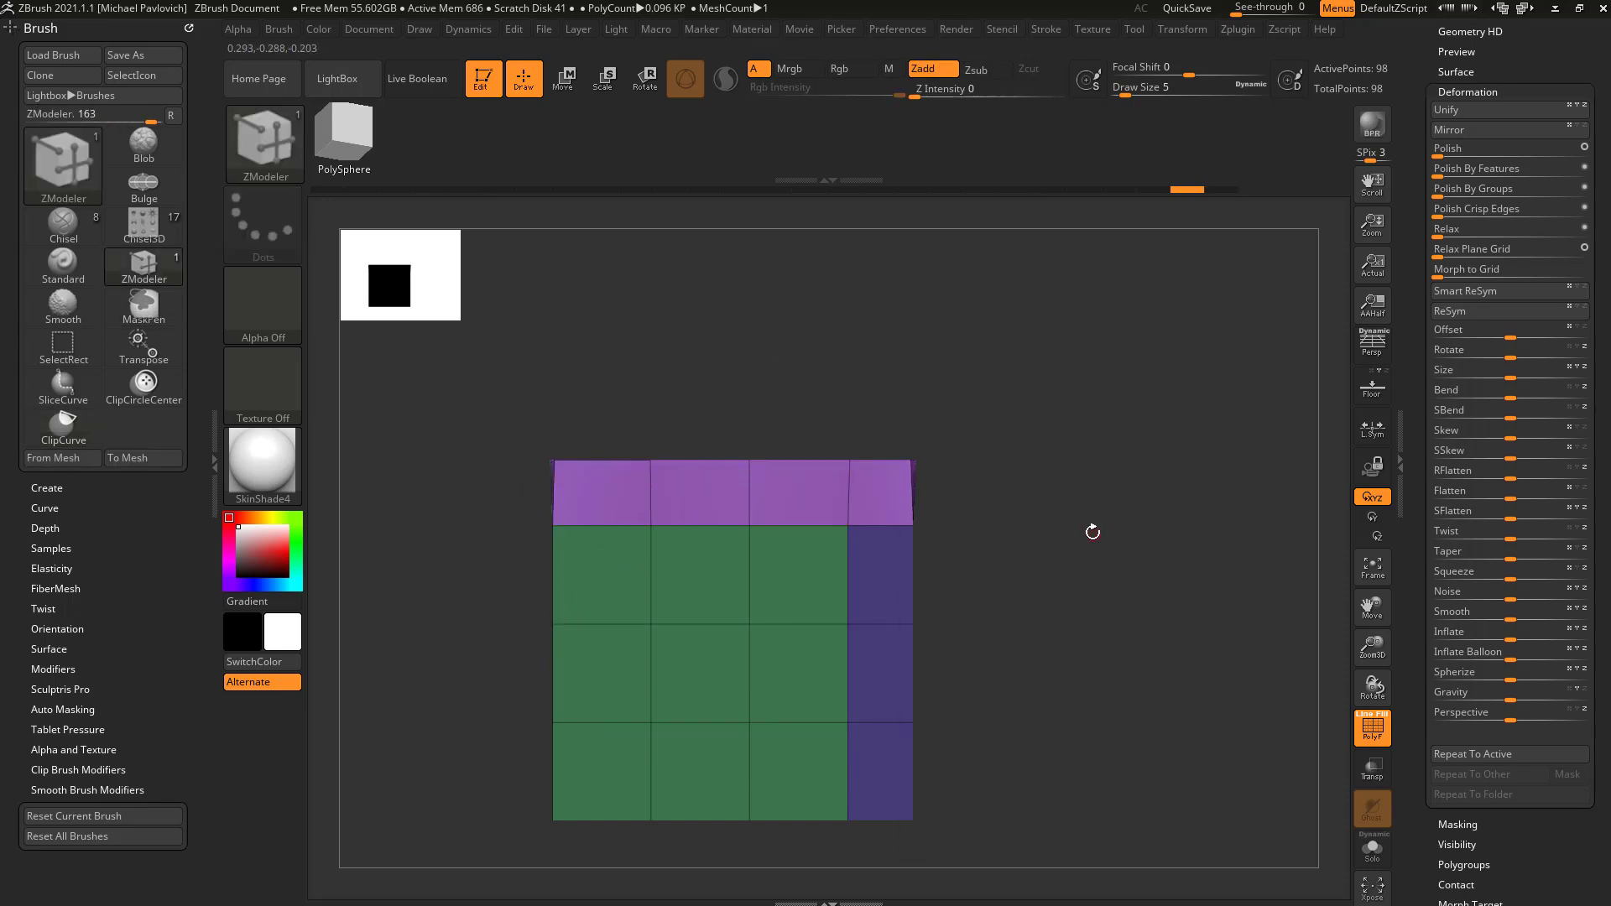
Mask all but the cube's left column, place the transform gizmo on the left edge to flatten it, and return to Draw mode.
mouse_move(1042, 390)
left_mouse_down("ctrl")
mouse_move(889, 839)
mouse_move(877, 341)
mouse_move(923, 346)
left_mouse_up("ctrl")
left_click(911, 863, "ctrl")
left_click_drag(448, 373, 598, 839, "ctrl")
left_click(598, 839, "ctrl")
key("w")
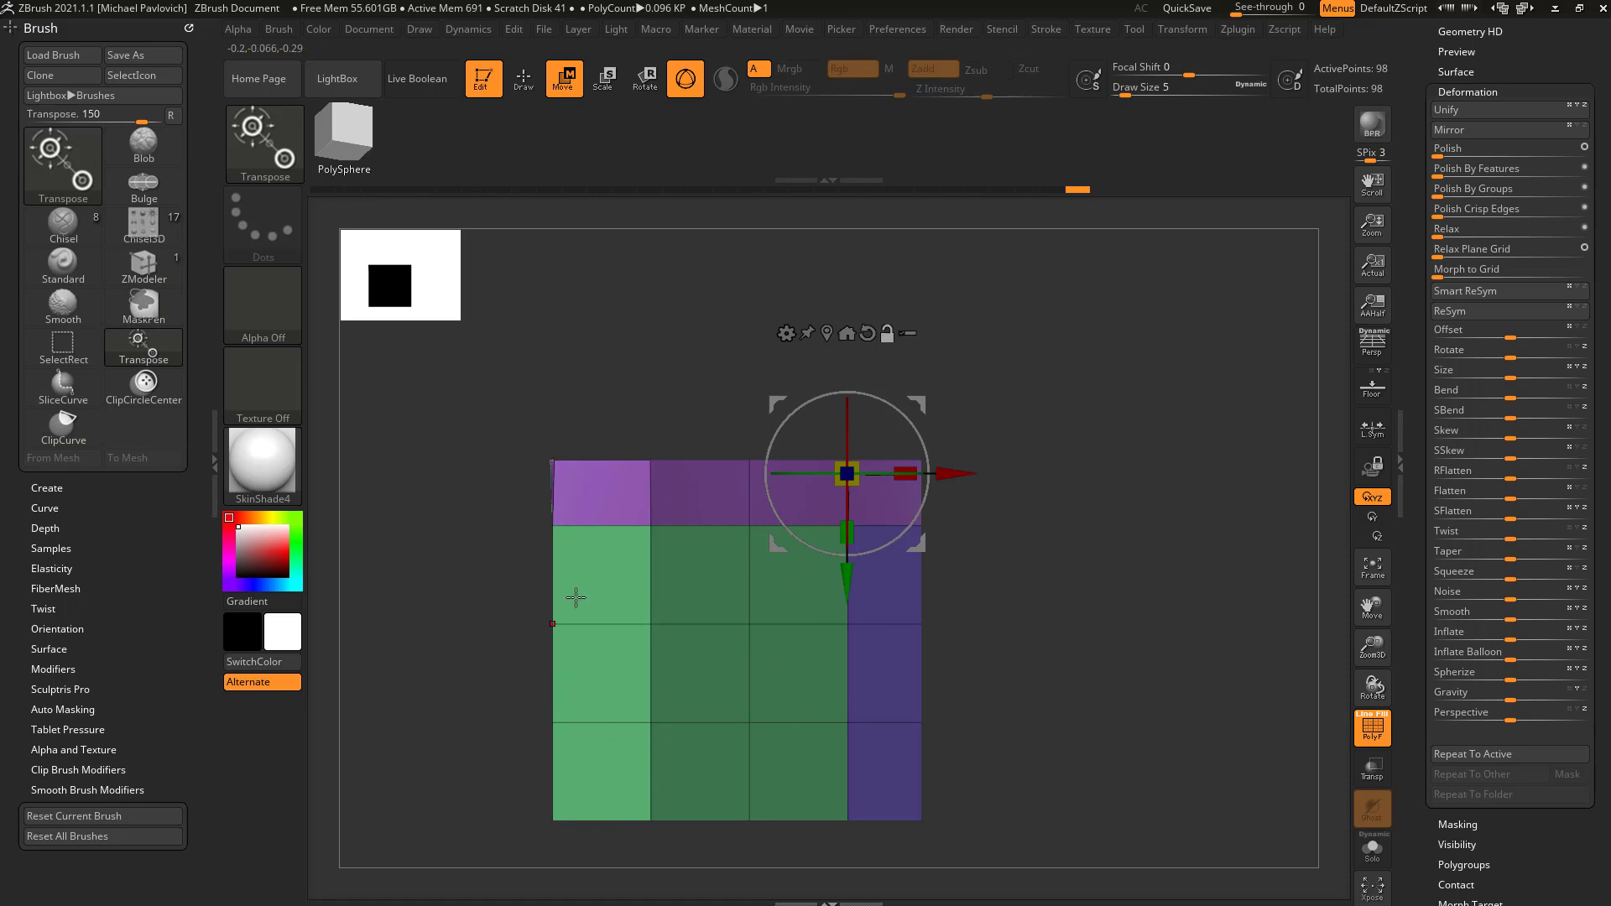
left_click(562, 624)
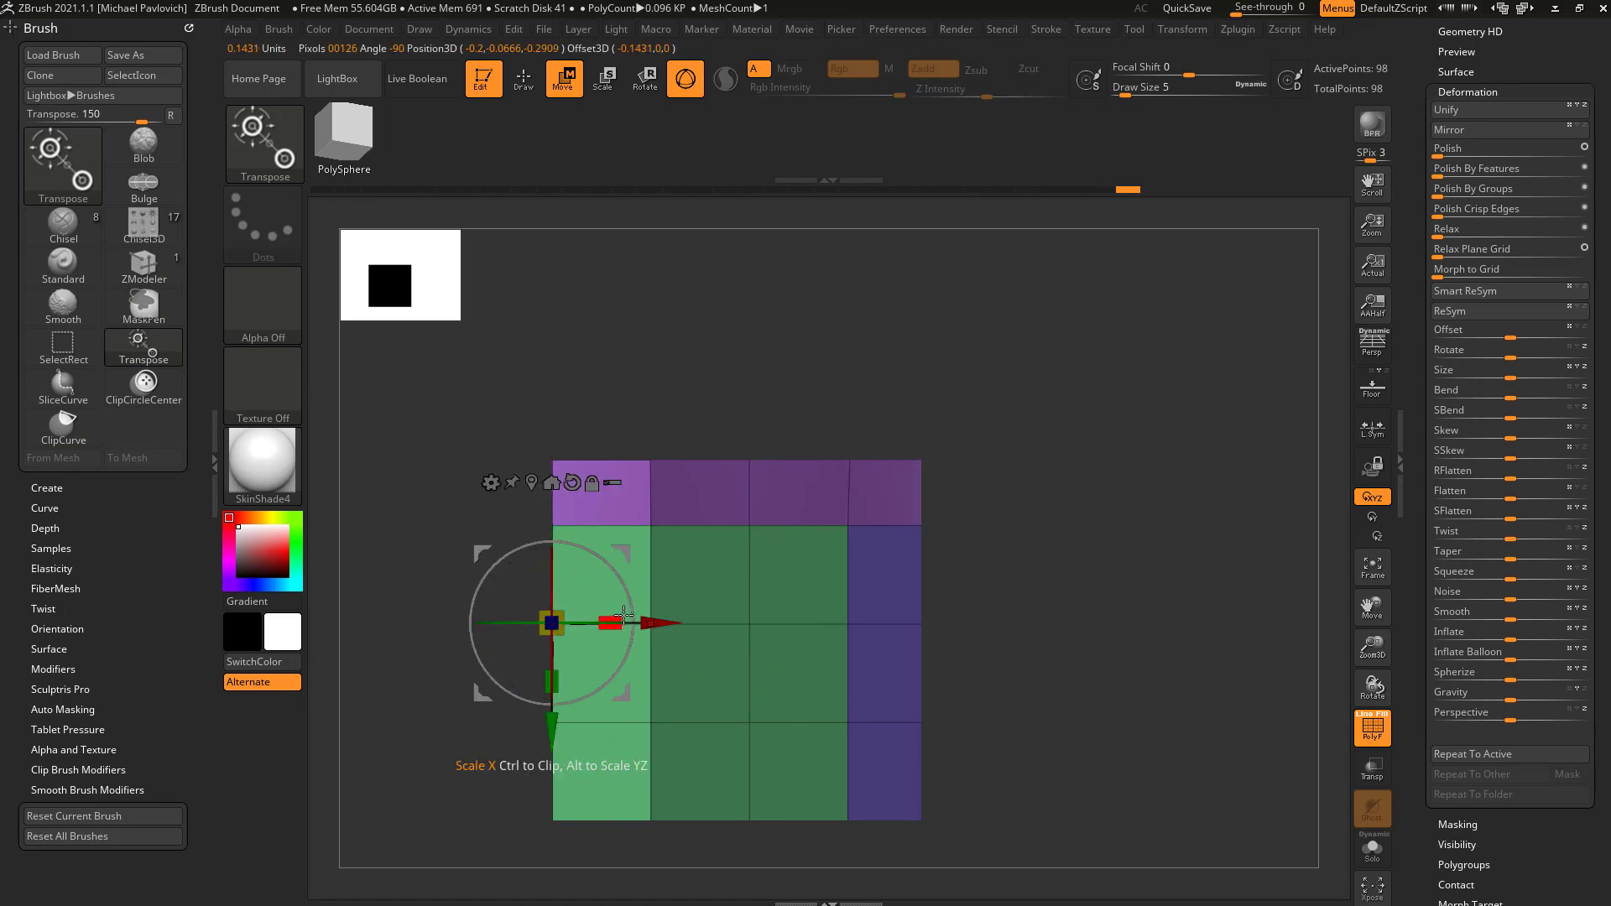
key("q")
mouse_move(974, 484)
left_mouse_down()
mouse_move(1021, 511)
mouse_move(1183, 521)
mouse_move(919, 502)
left_mouse_up()
left_click_drag(1158, 536, 1124, 520, "shift")
Rewind the undo history to the plain 3x3x3 cube and reset the accidentally picked color to white.
left_click_drag(1203, 189, 624, 189)
left_click_drag(1048, 467, 896, 560)
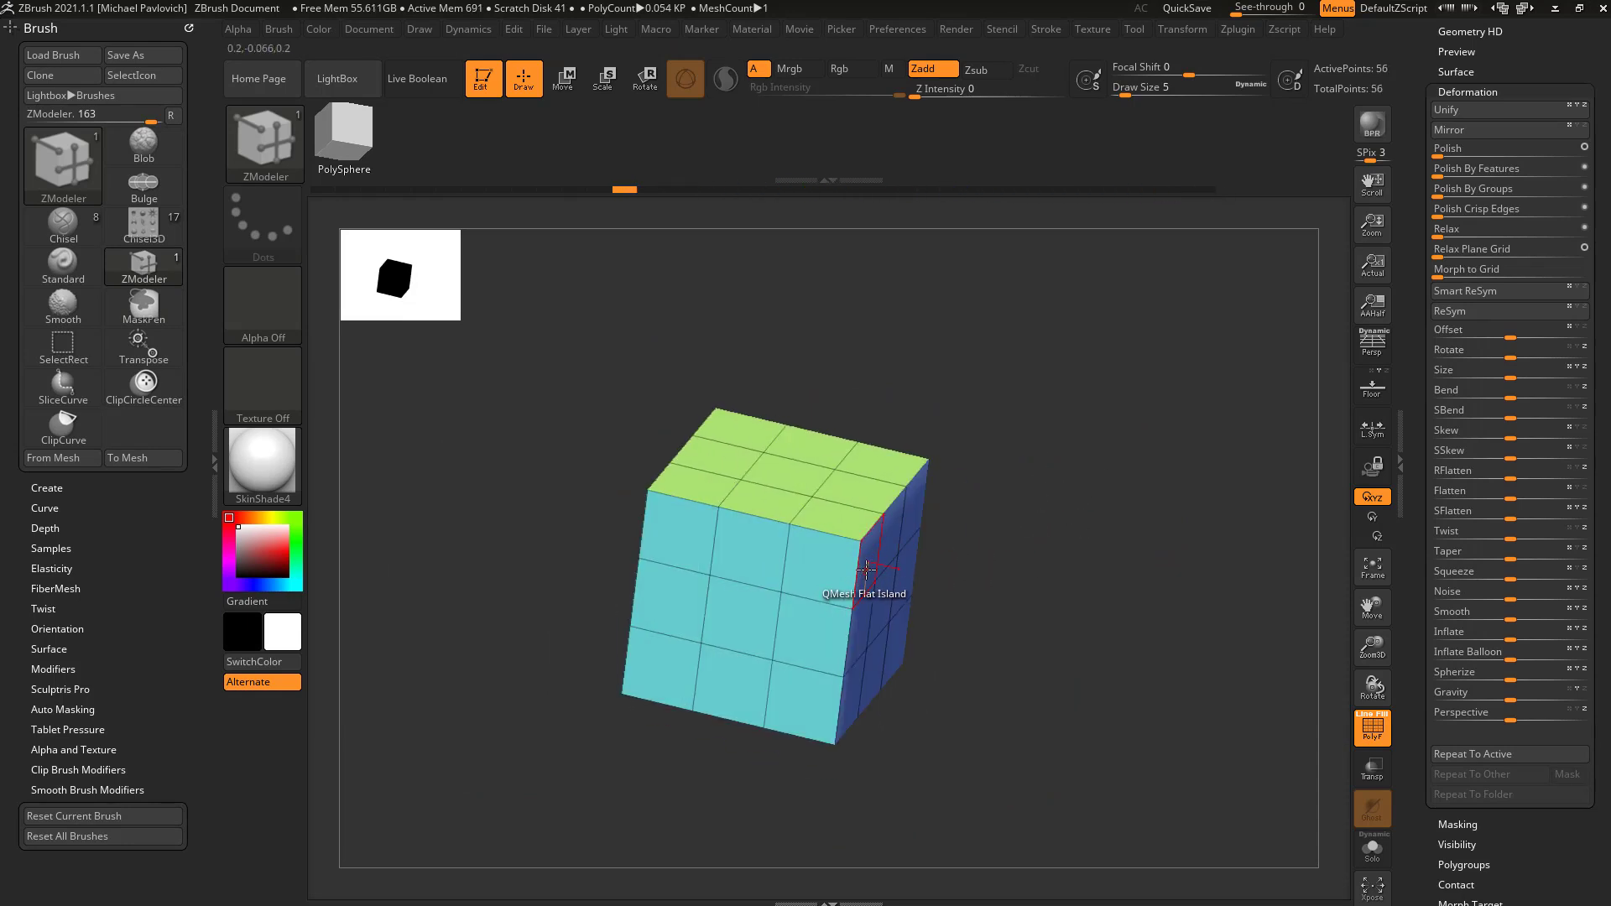
key("c")
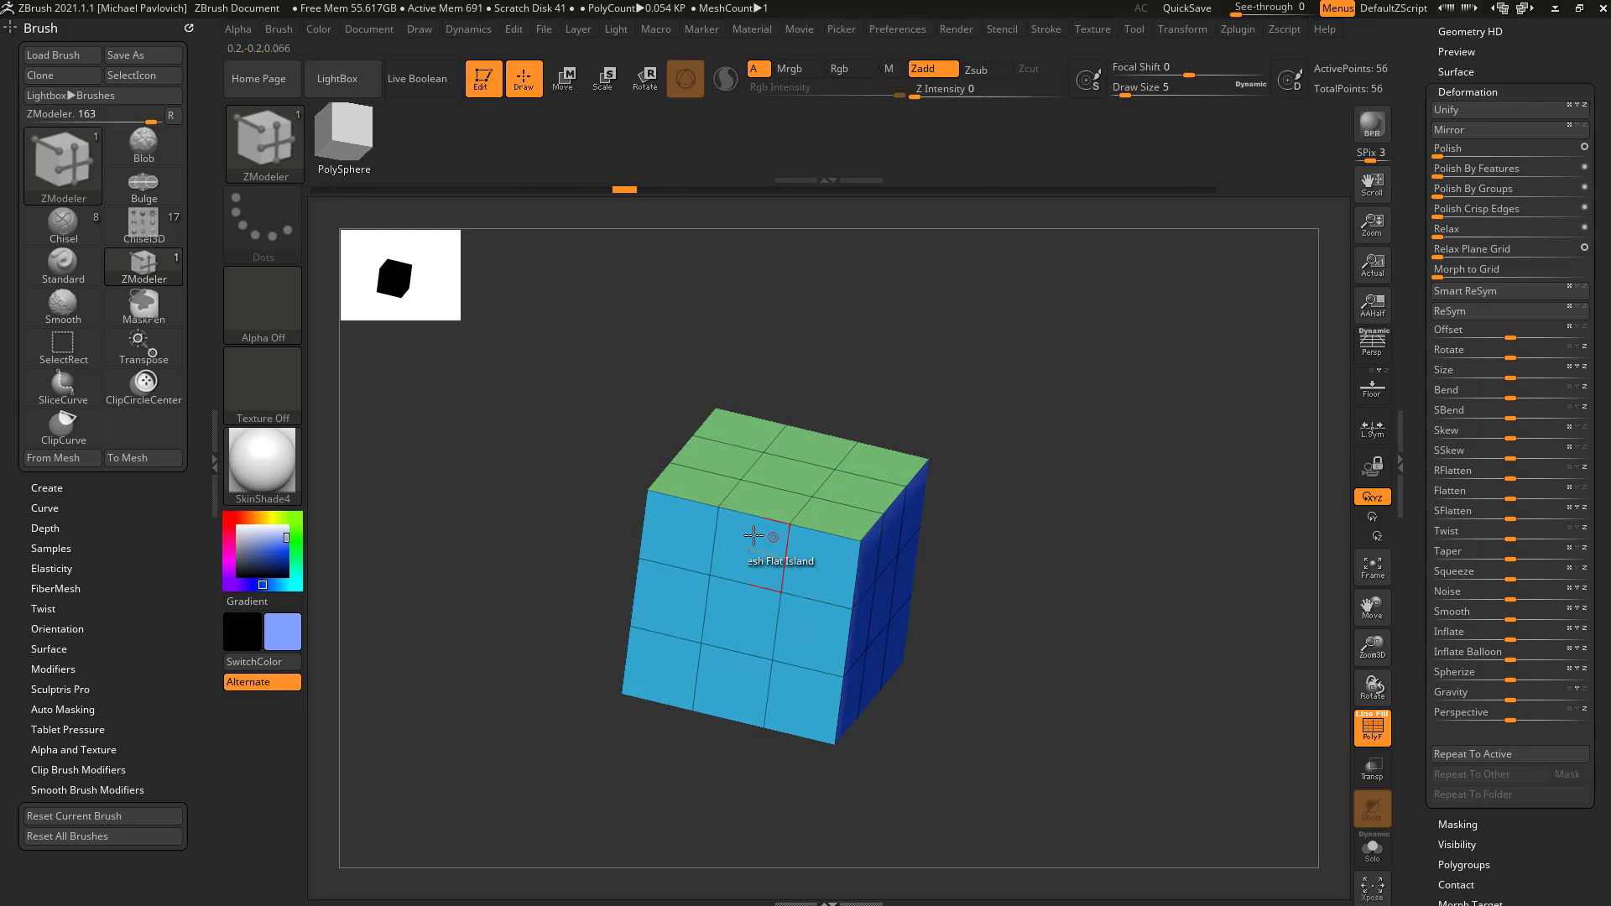
left_click(238, 527)
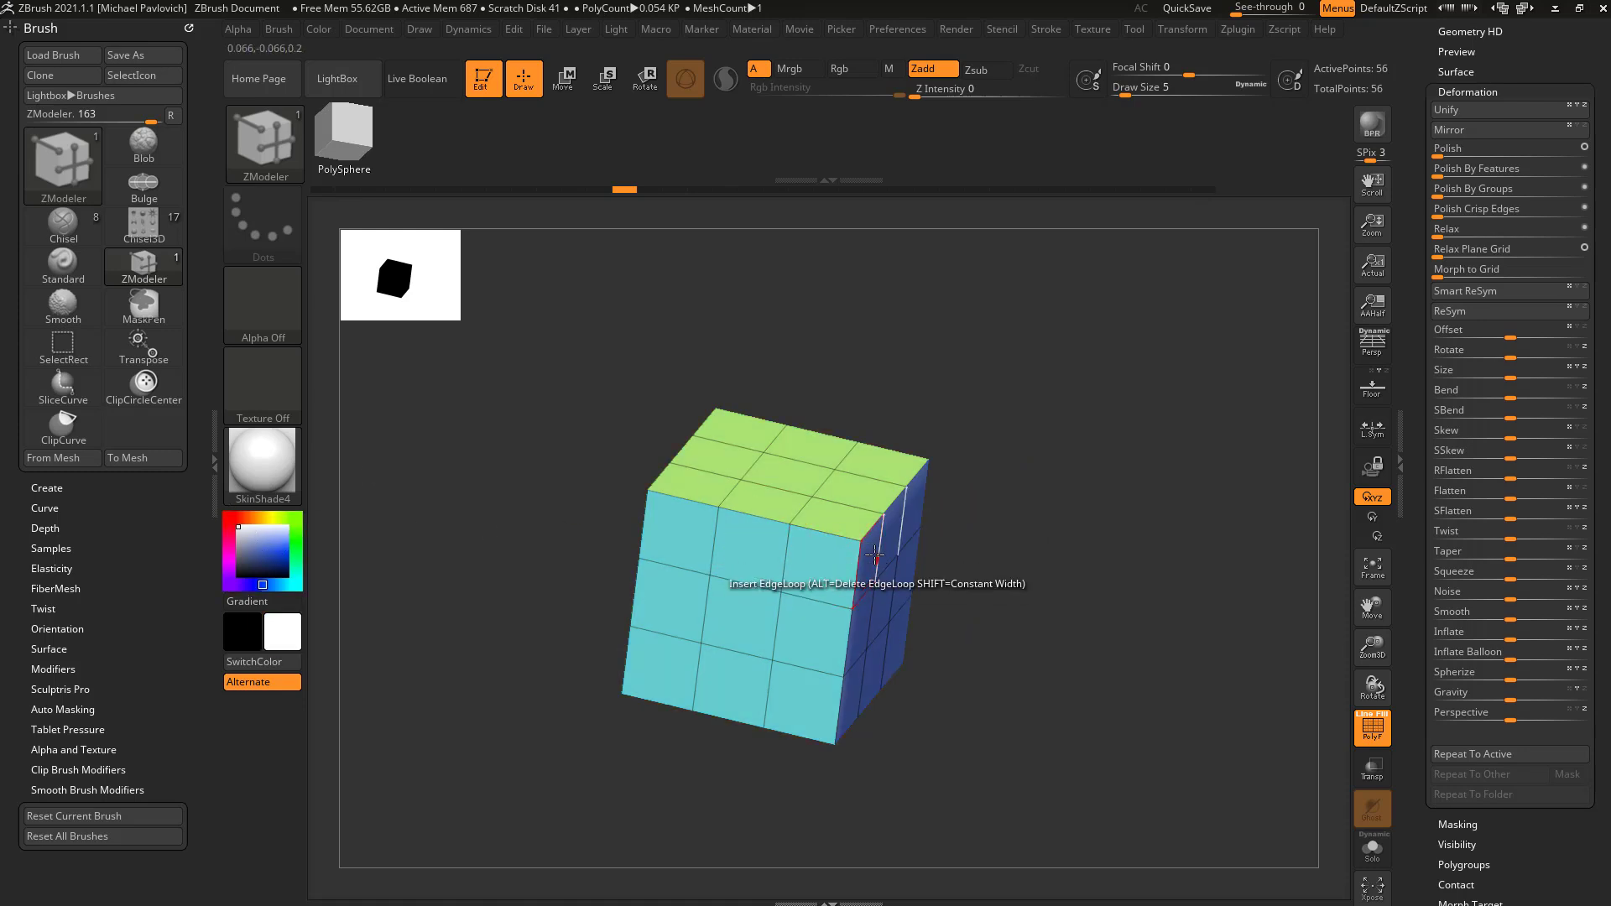
left_click_drag(1019, 546, 962, 558)
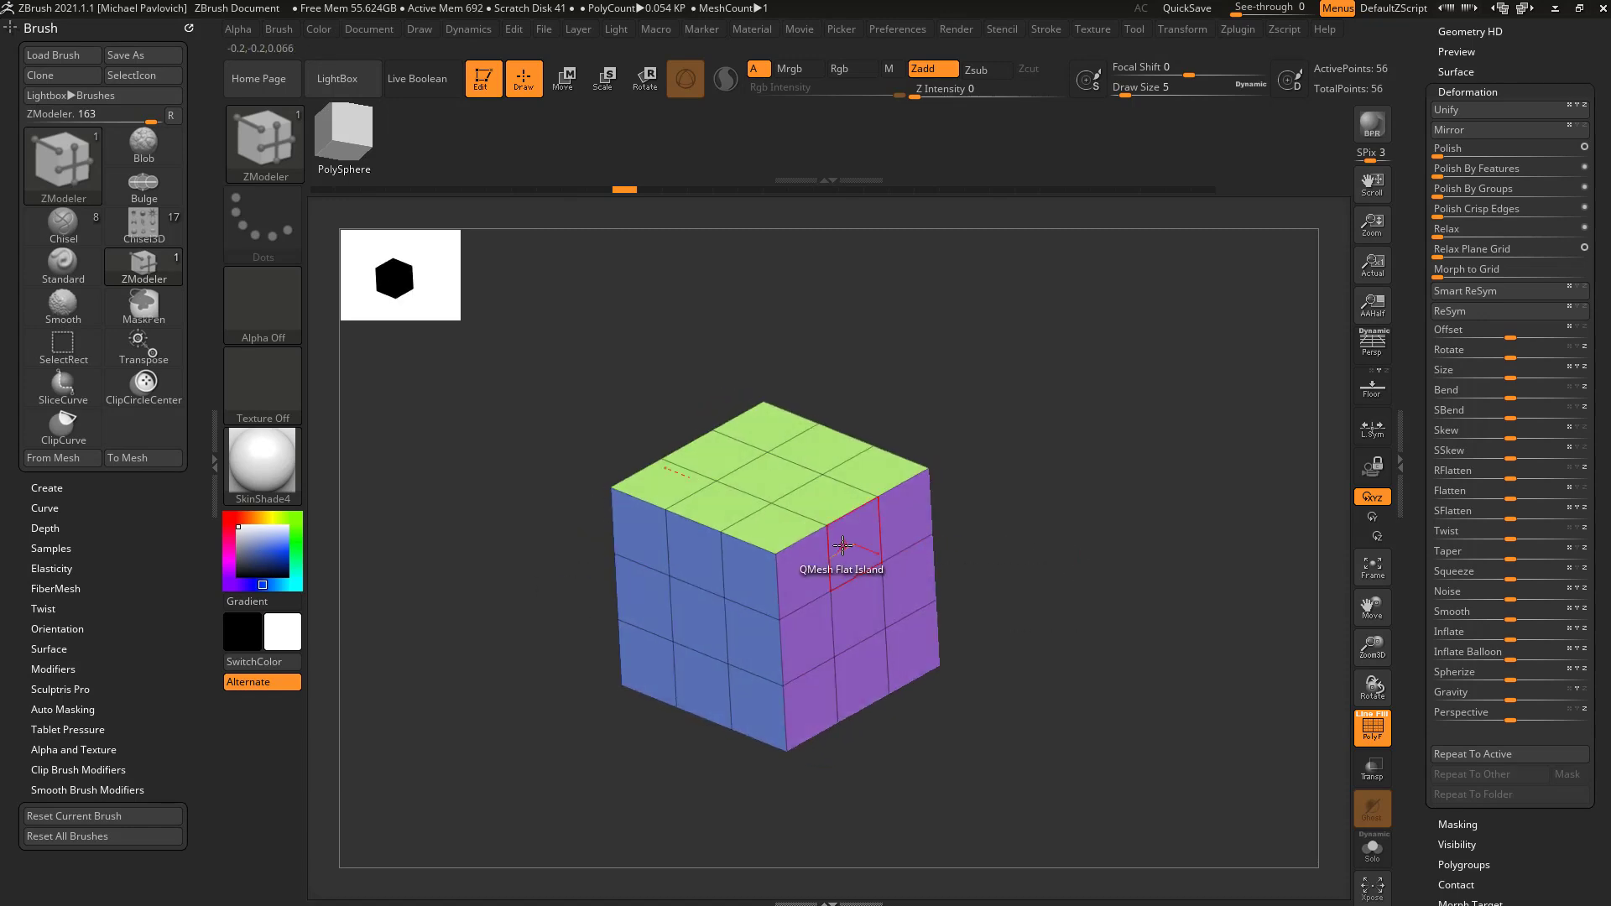
Set the QMesh target to Polygroup All, try it on the purple face, inspect the cube, and undo the move.
key("space")
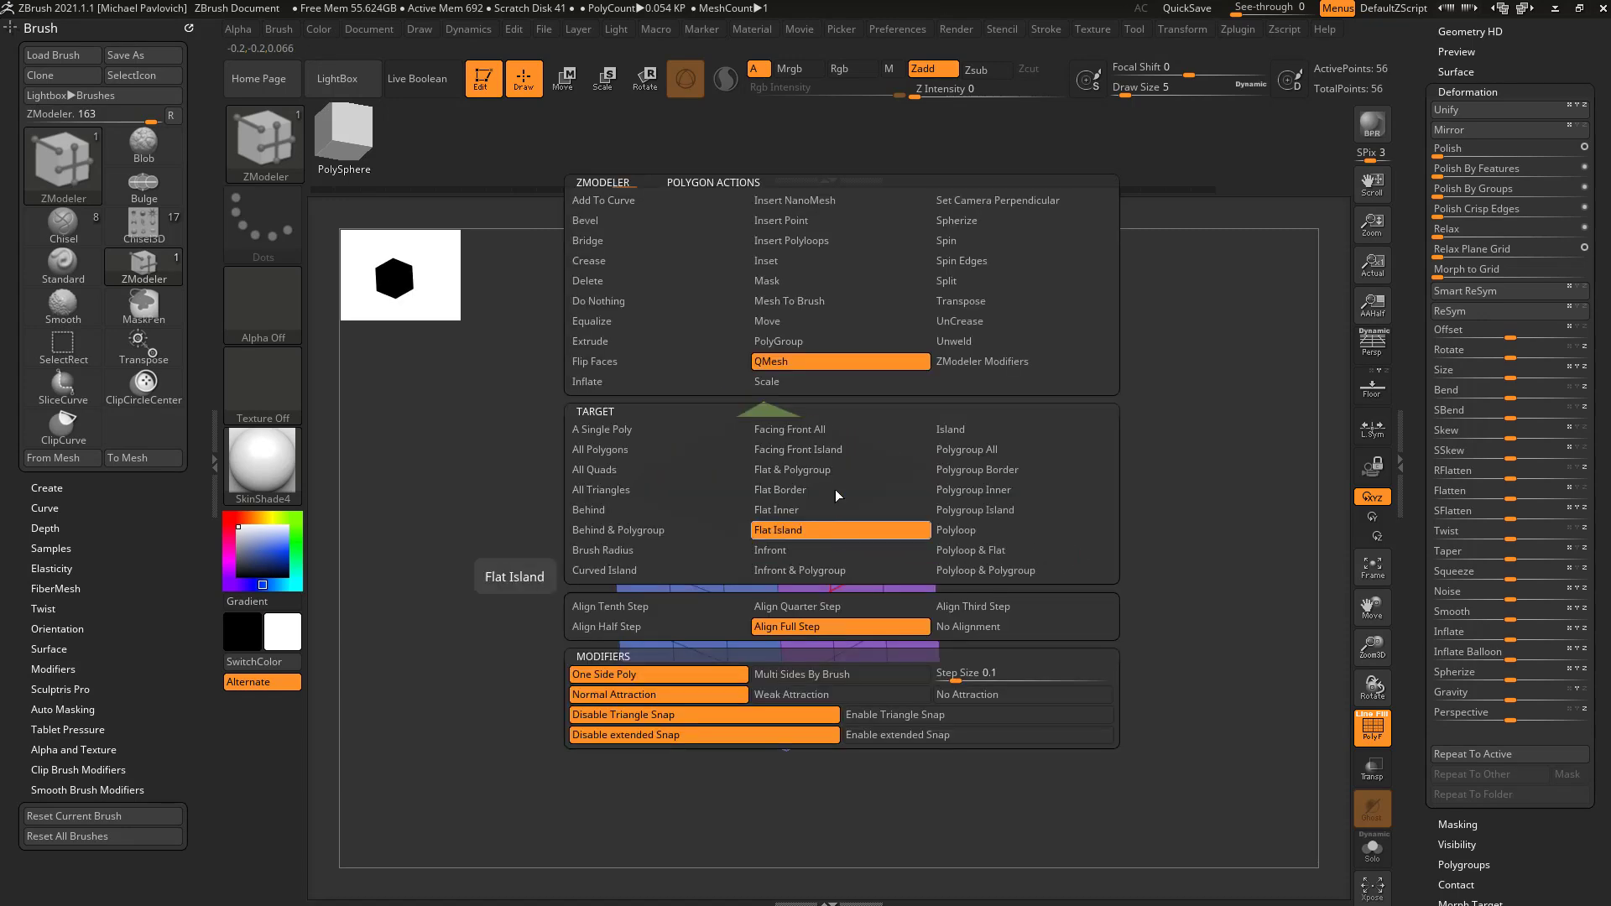
left_click(977, 465)
left_click_drag(880, 573, 901, 588)
left_click_drag(1037, 504, 986, 458)
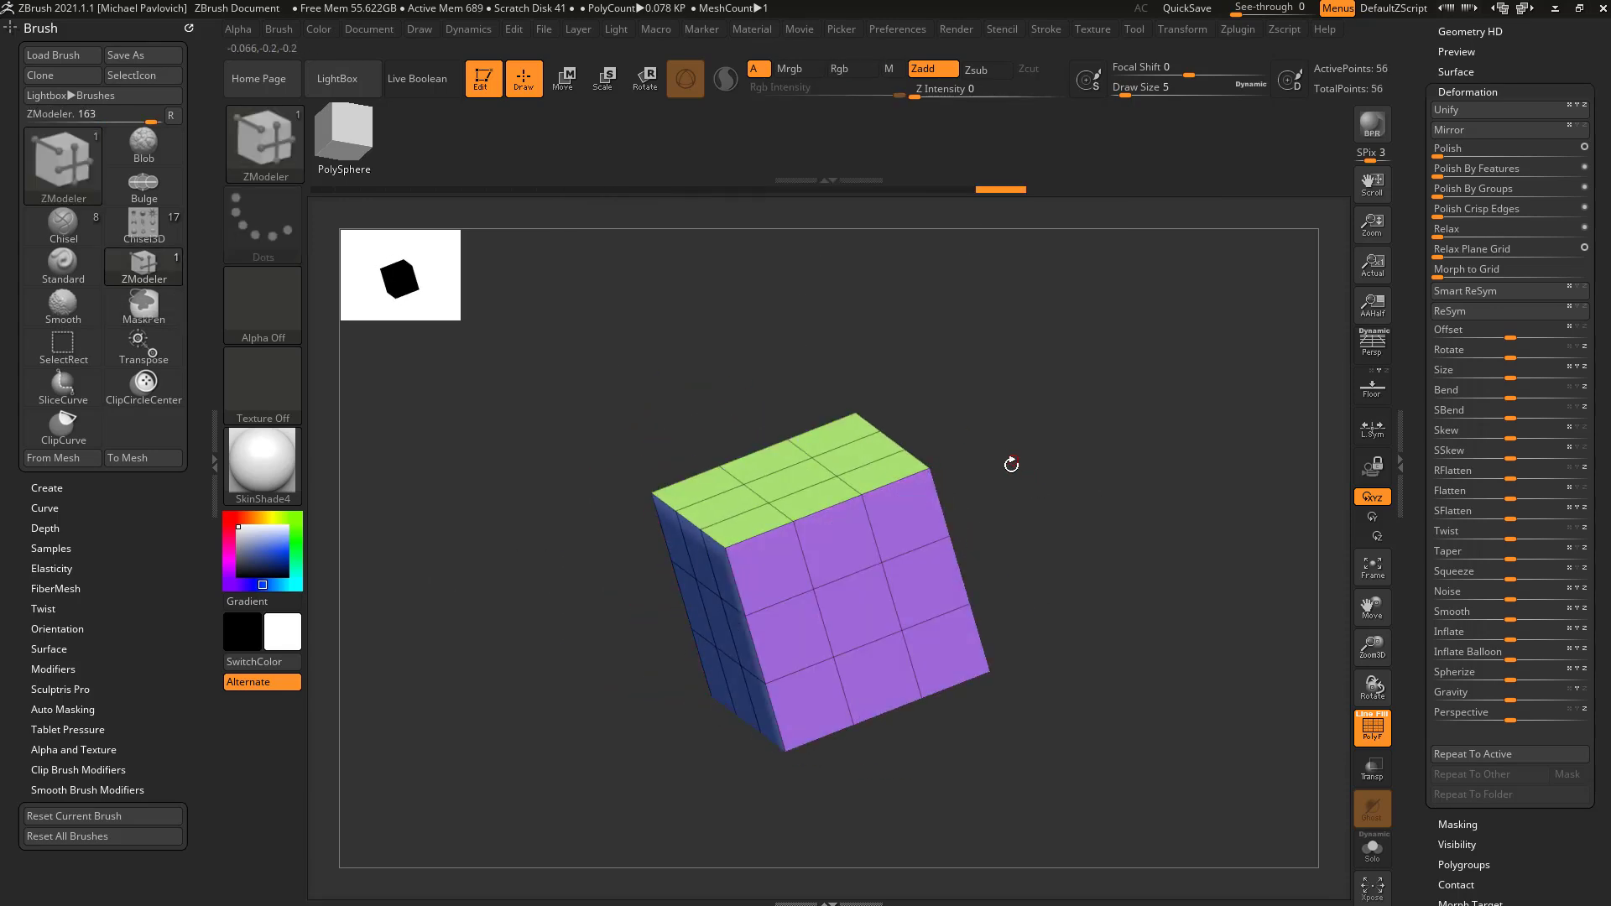
key("ctrl+z")
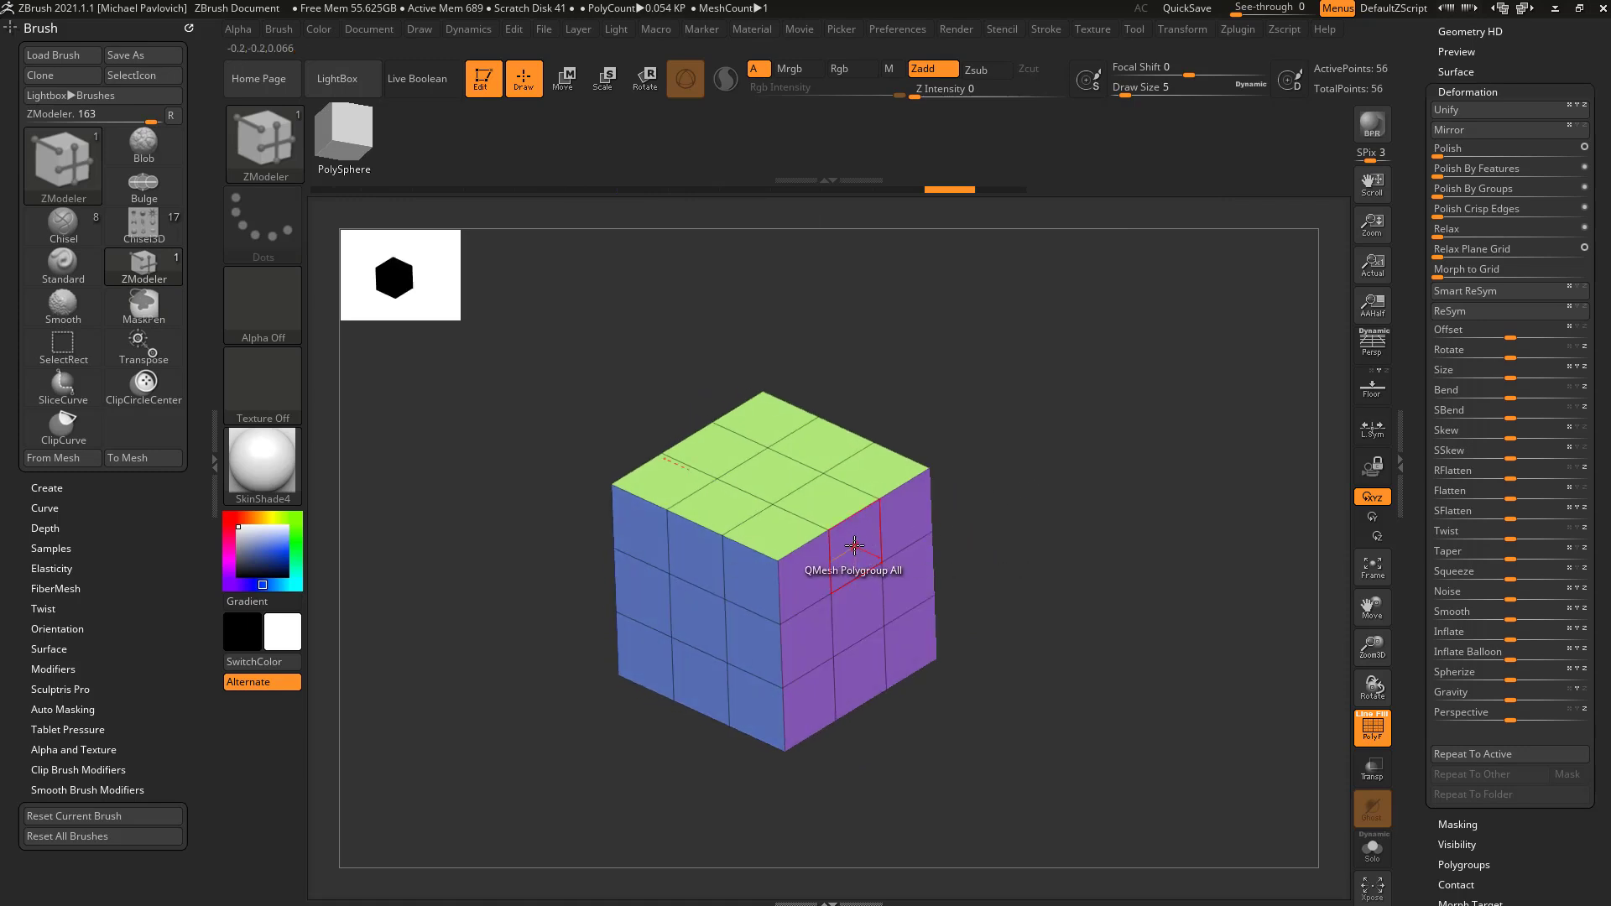
Try QMesh outward on the purple side face and on the green top face, undoing each move.
left_click_drag(861, 549, 920, 572)
key("ctrl+z")
left_click_drag(824, 504, 824, 462)
key("ctrl+z")
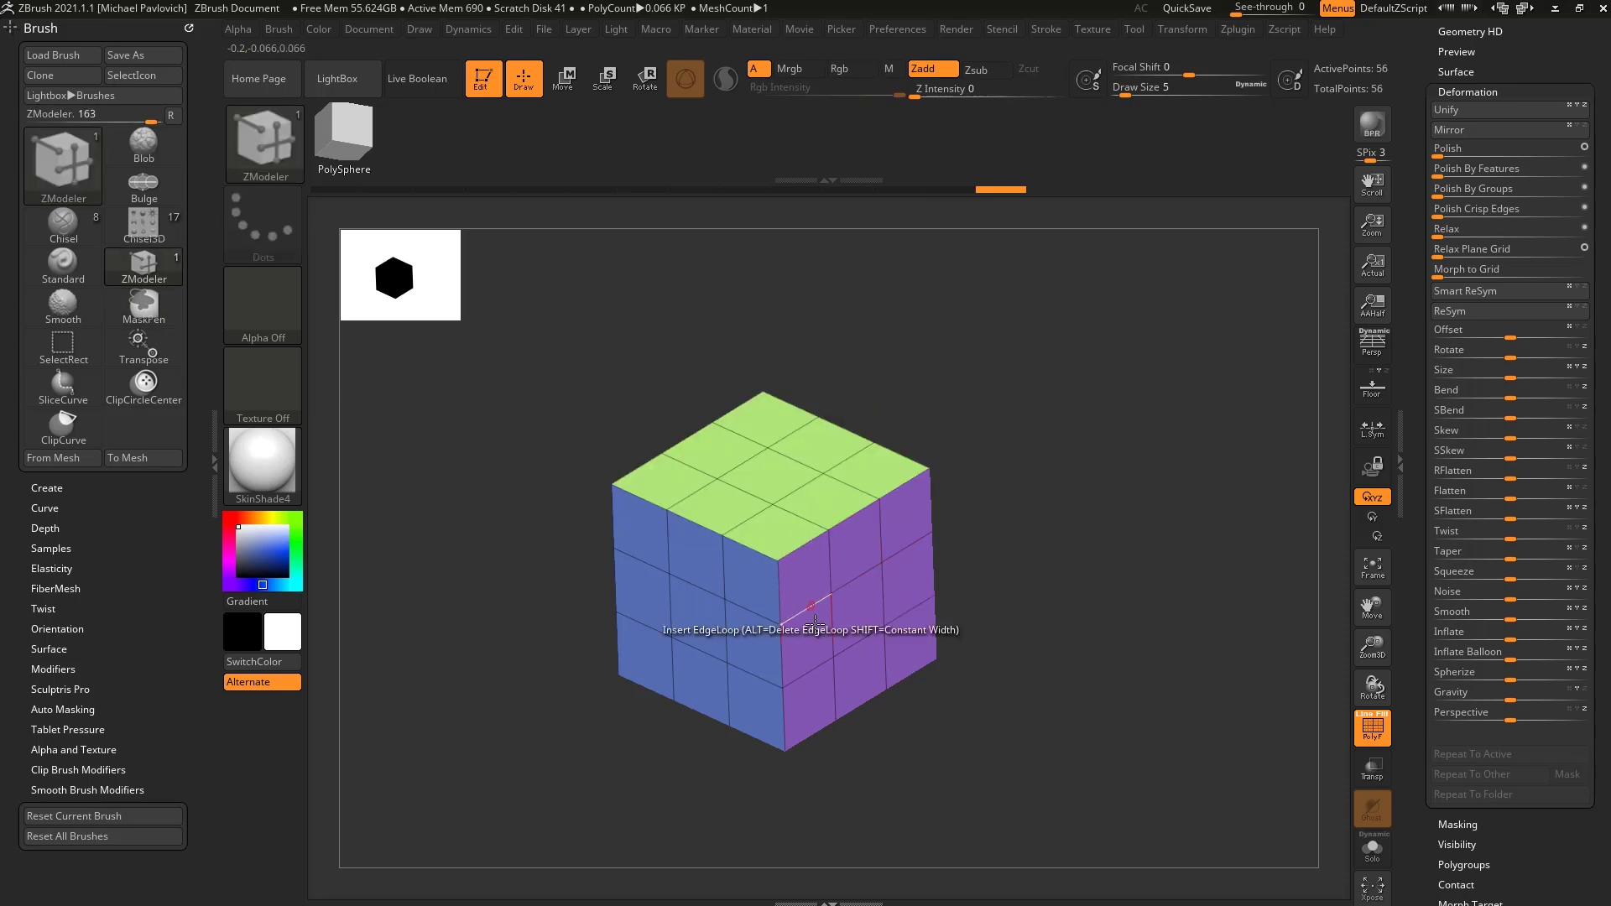
left_click_drag(1019, 608, 892, 565)
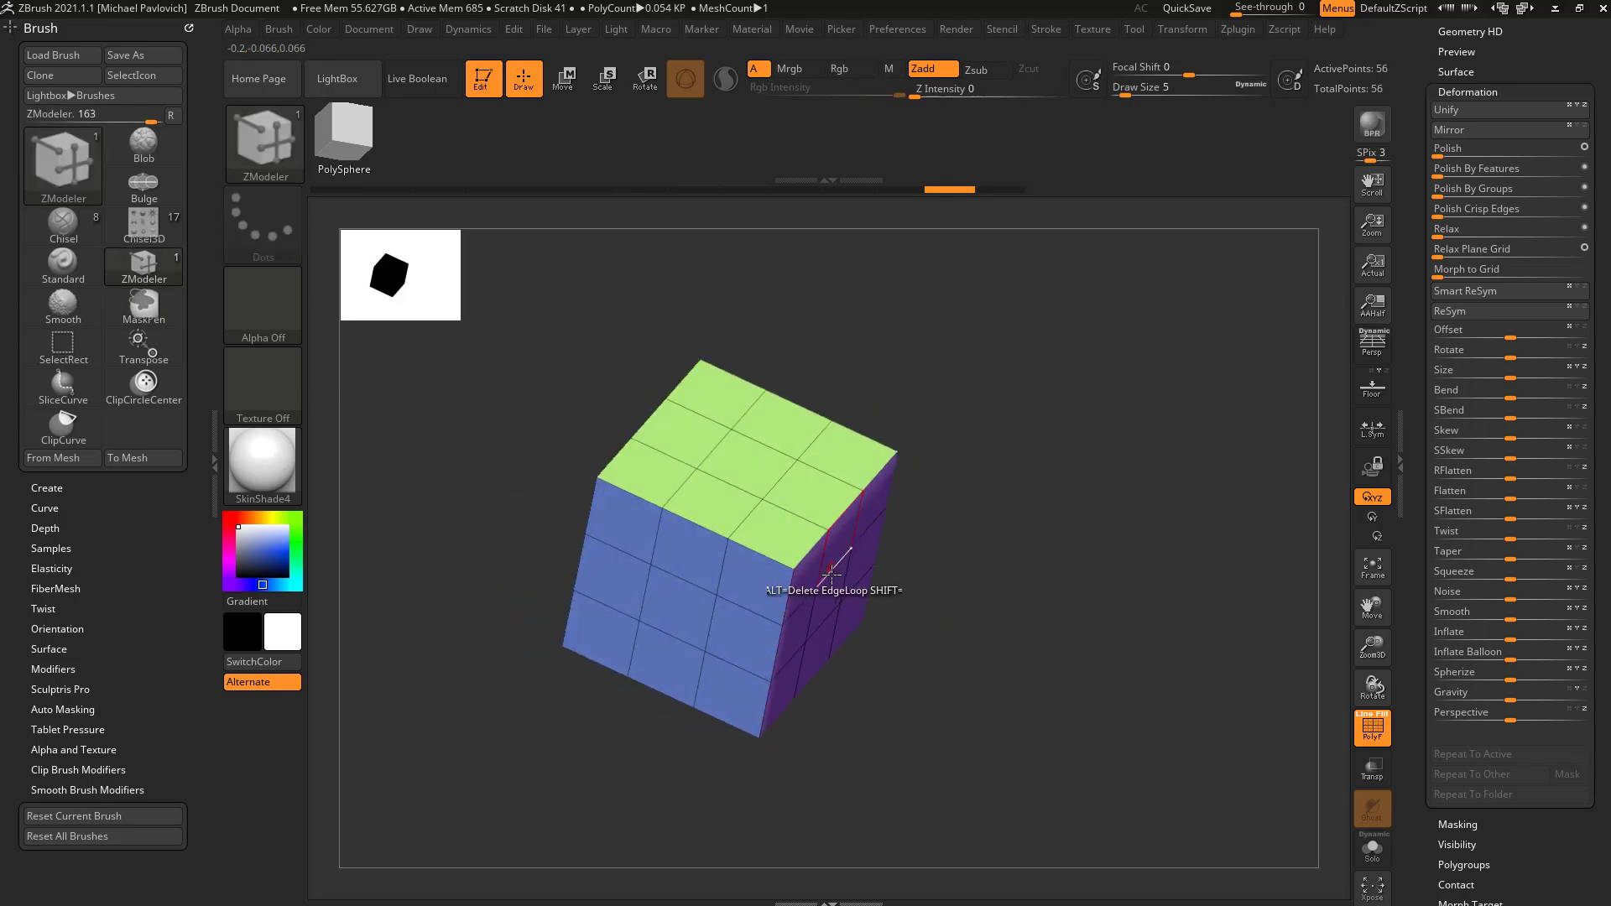
right_click_drag(806, 493, 853, 548)
mouse_move(853, 548)
left_mouse_down()
mouse_move(1011, 585)
mouse_move(1115, 552)
left_mouse_up()
key("ctrl+z")
left_click_drag(969, 502, 946, 486)
left_click_drag(1060, 545, 1029, 544)
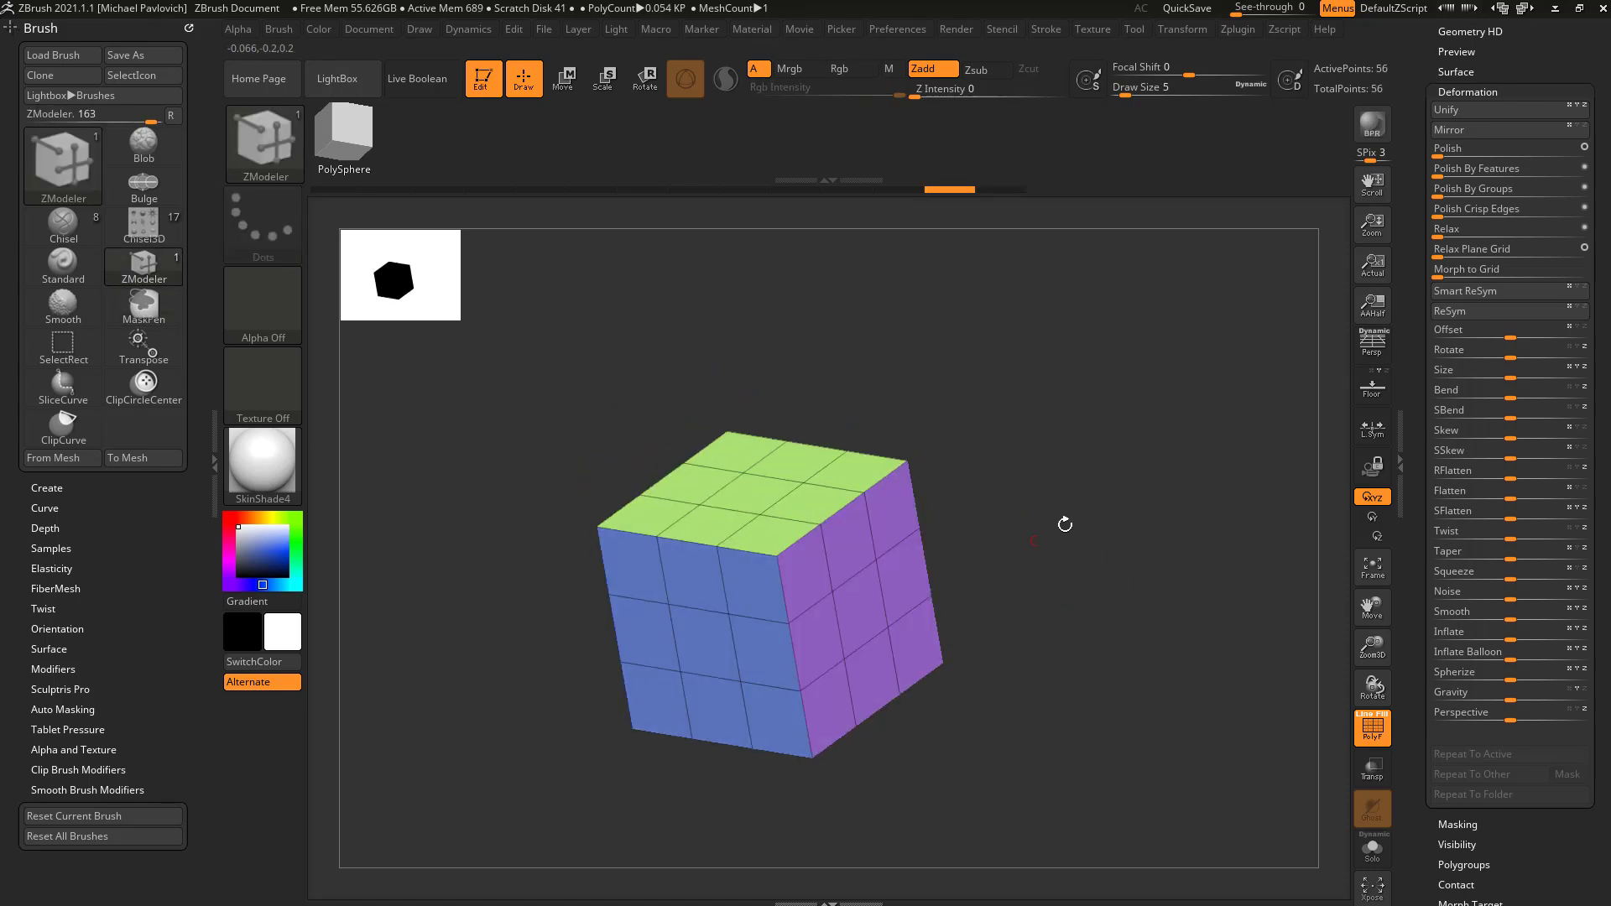
Mirror and weld the cube along X from the geometry's topology modifiers and check its edge layout from the front.
left_click_drag(1393, 201, 1418, 370)
left_click(1462, 366)
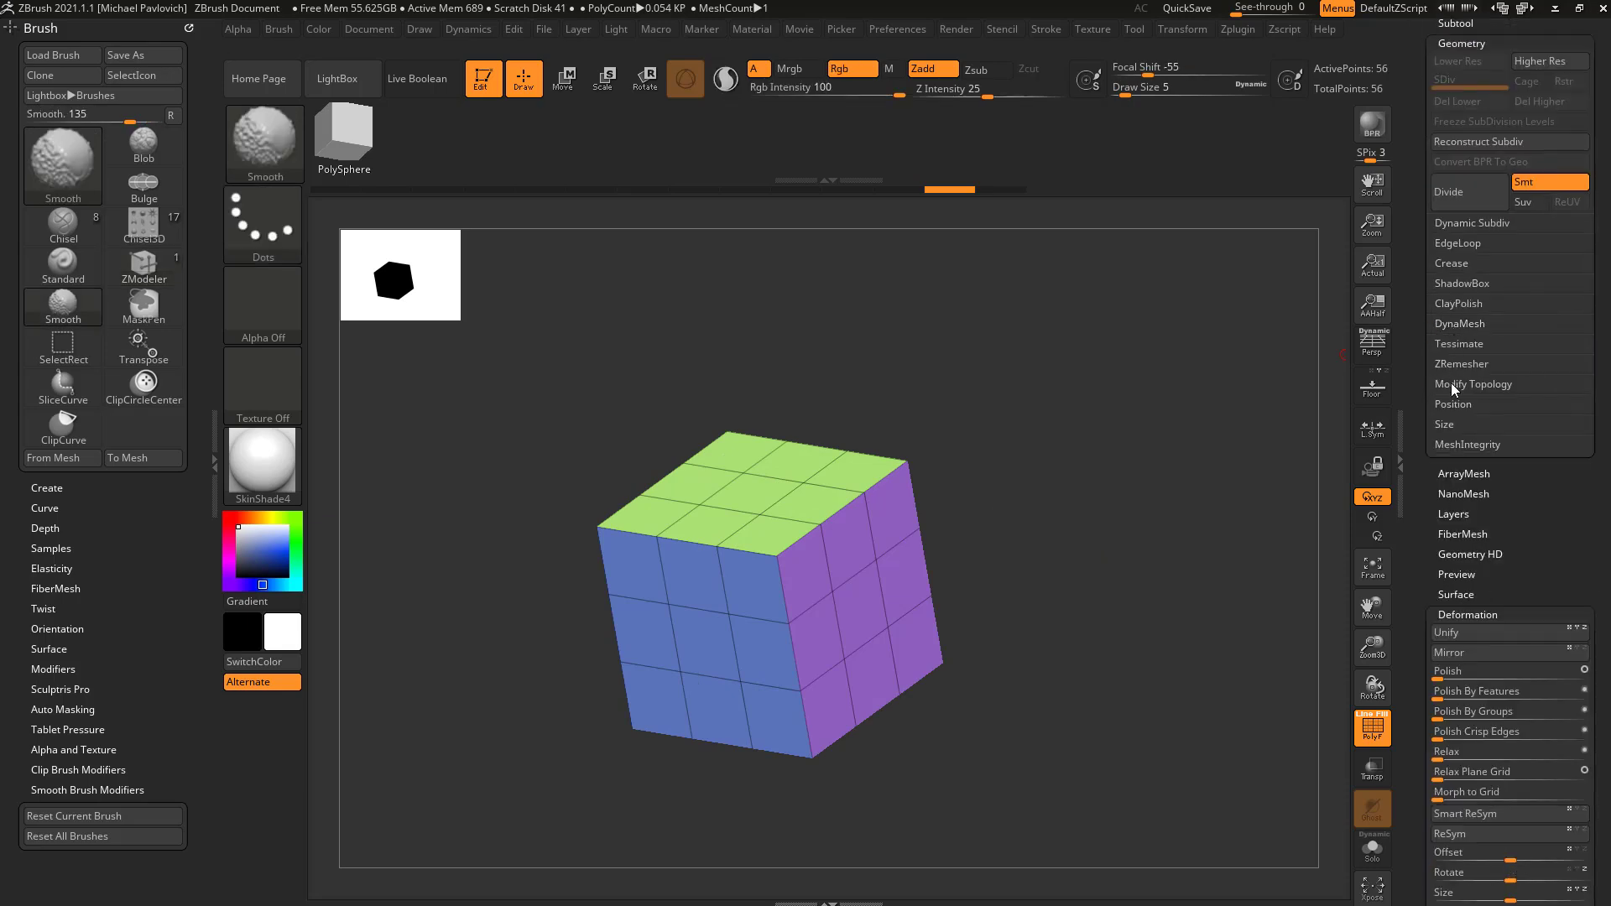
left_click(1452, 383)
left_click(1492, 382)
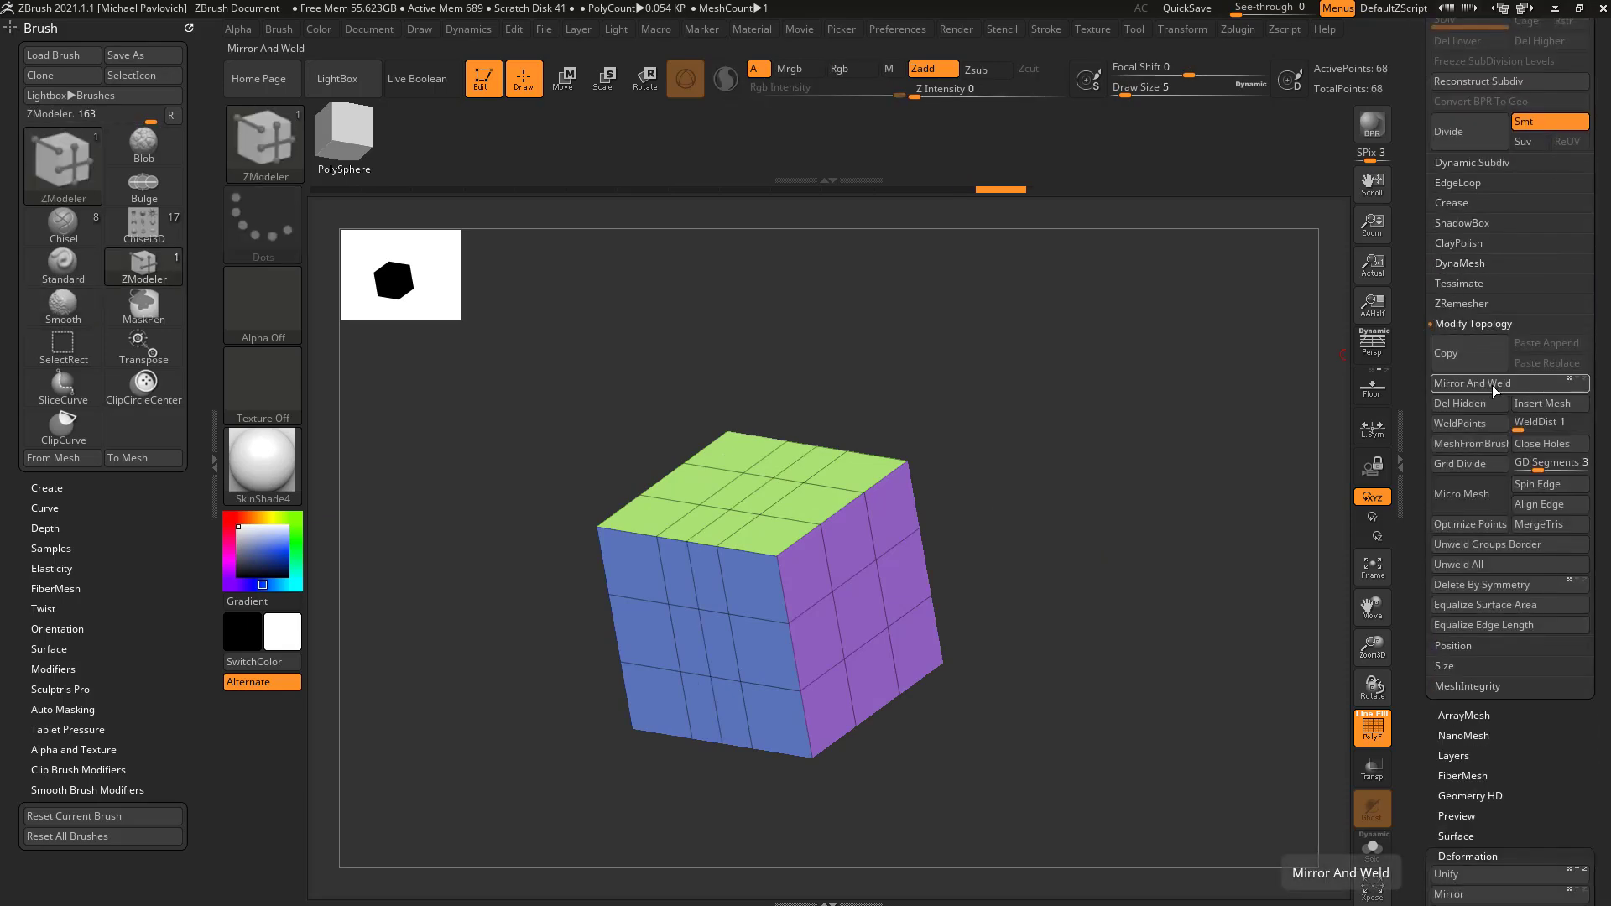
left_click_drag(1091, 464, 1038, 472, "shift")
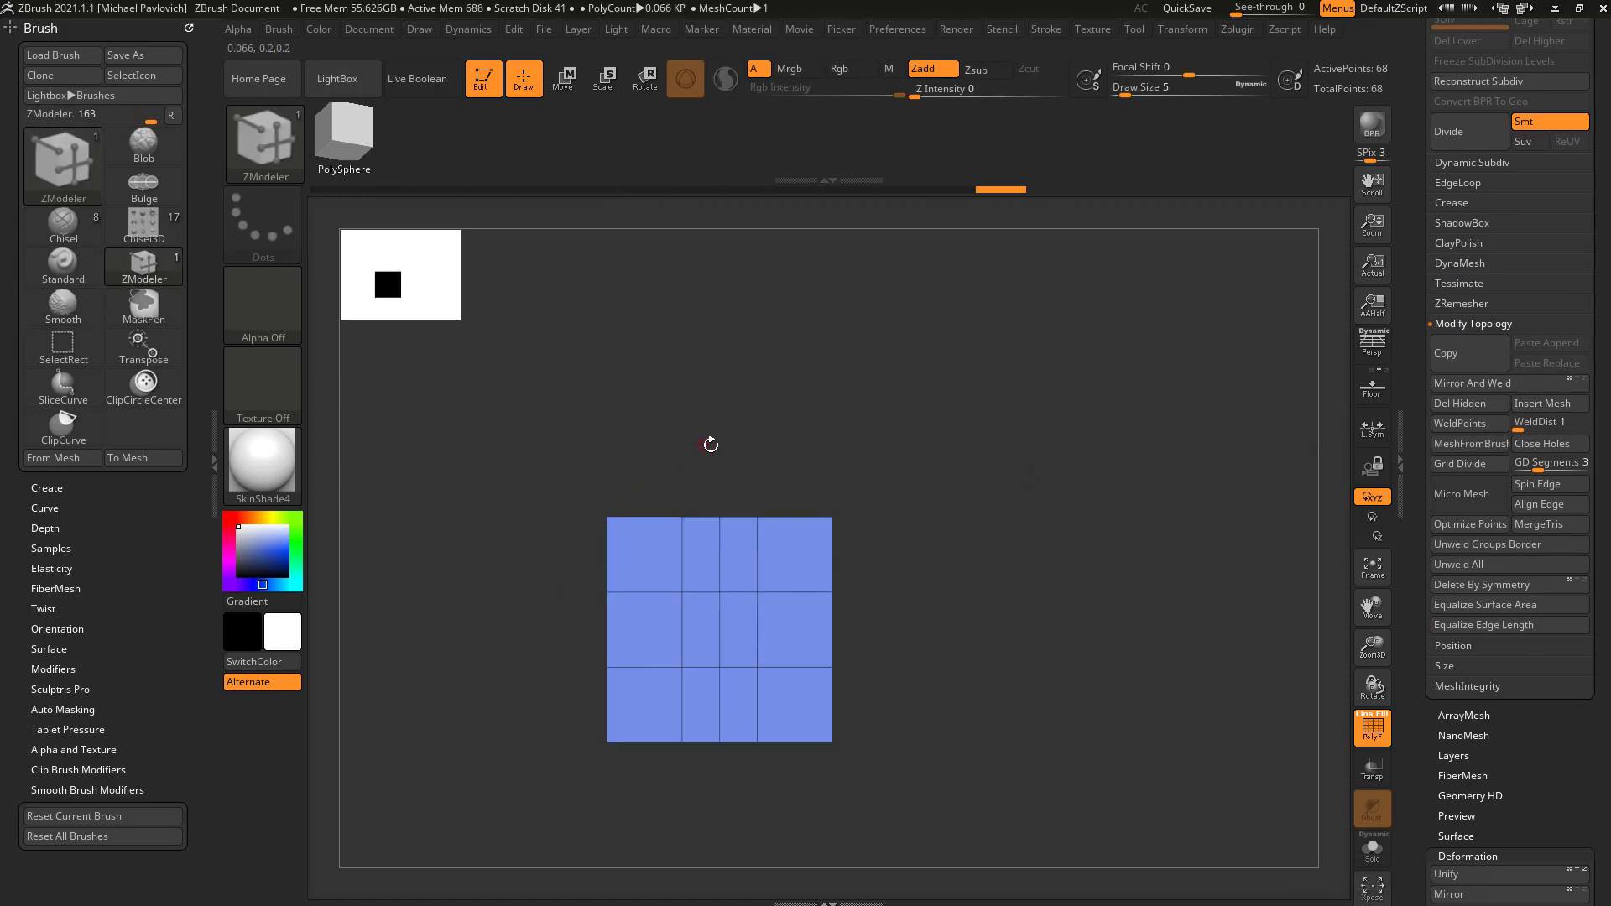
left_click_drag(921, 403, 603, 545)
left_click_drag(1086, 478, 929, 512)
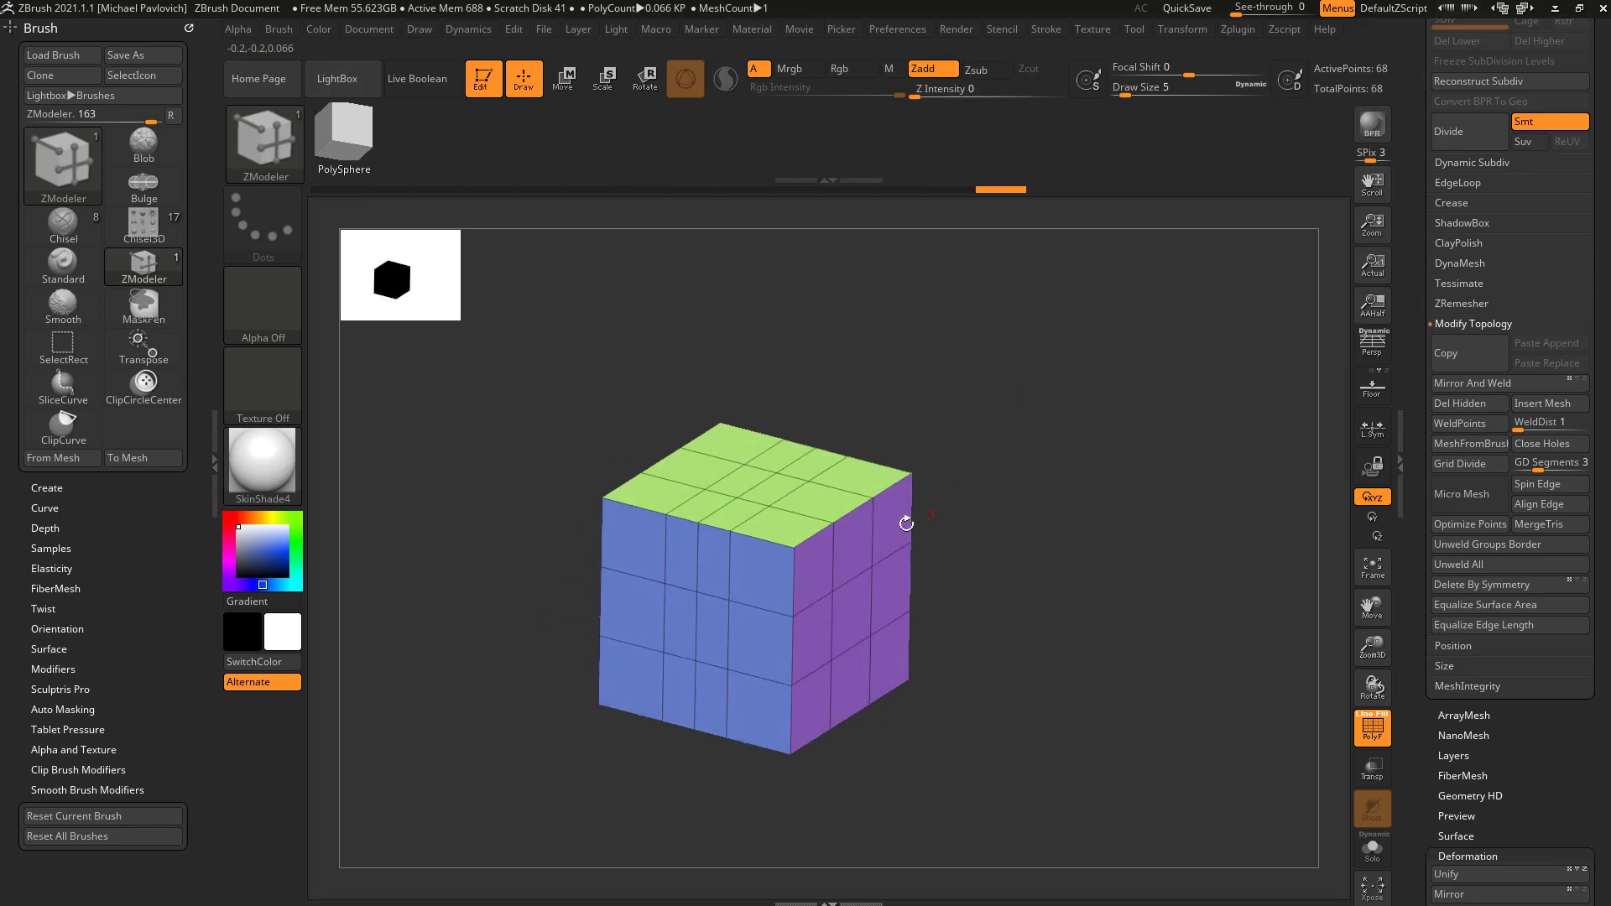
Undo the mirror and weld, inspect the cube, and apply Mirror And Weld again.
key("ctrl+z")
left_click_drag(1066, 468, 965, 469)
left_click_drag(1456, 261, 1456, 409)
left_click(1476, 491)
left_click_drag(965, 503, 1140, 434)
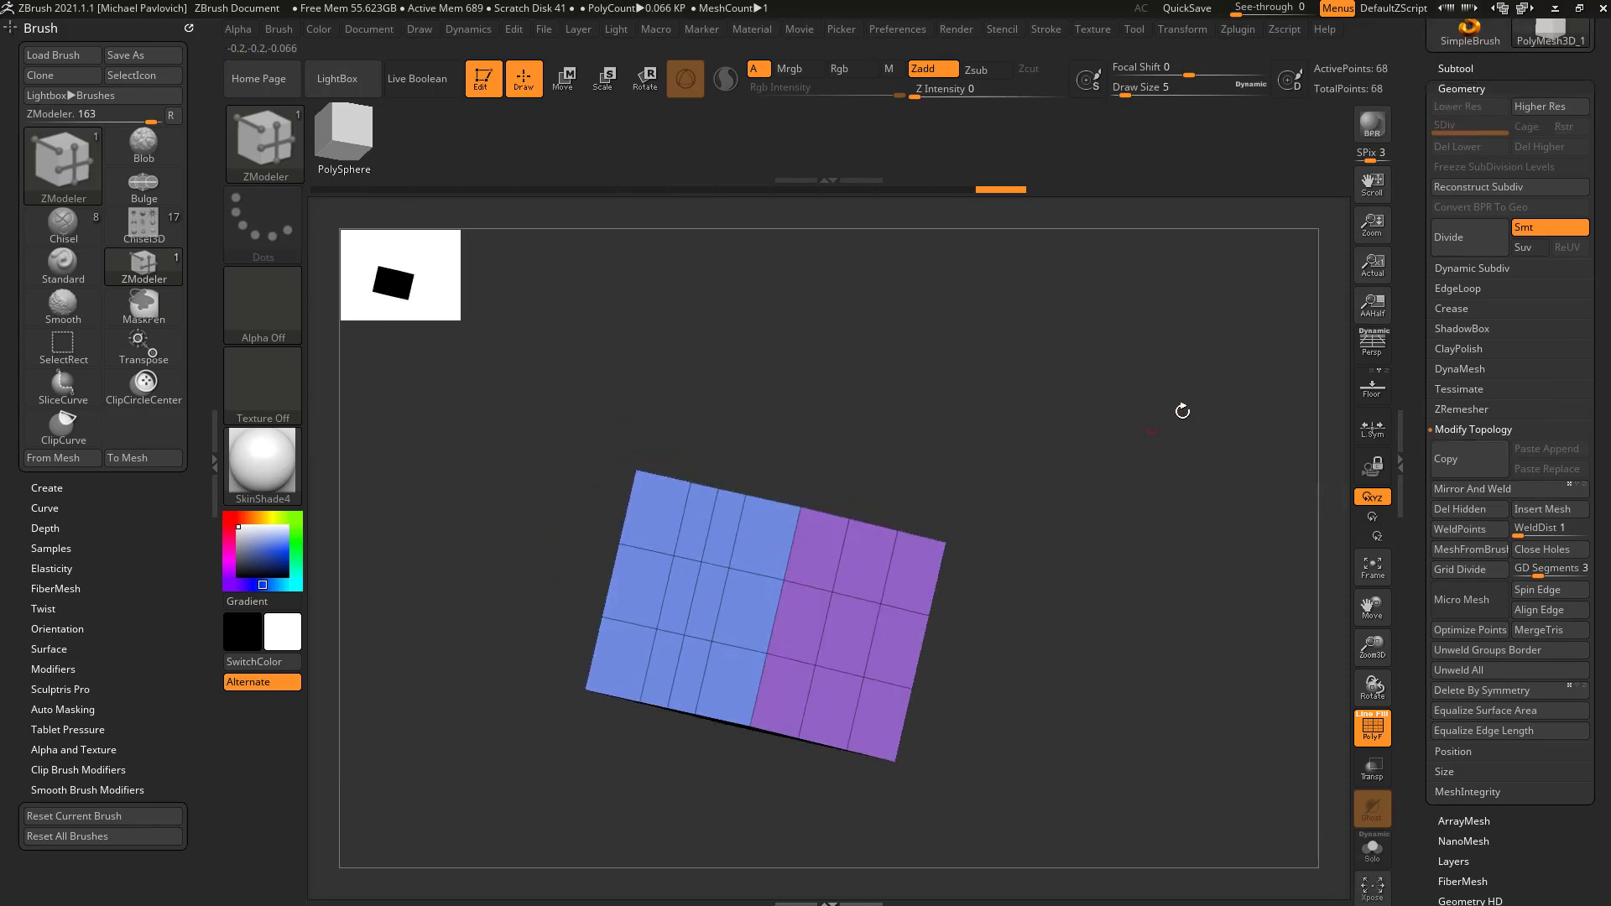
Show the floor grid, examine the cube's orientation against its axes from several sides, and hide the grid.
left_click(1374, 388)
left_click_drag(1202, 561, 984, 542)
left_click_drag(1146, 391, 990, 513)
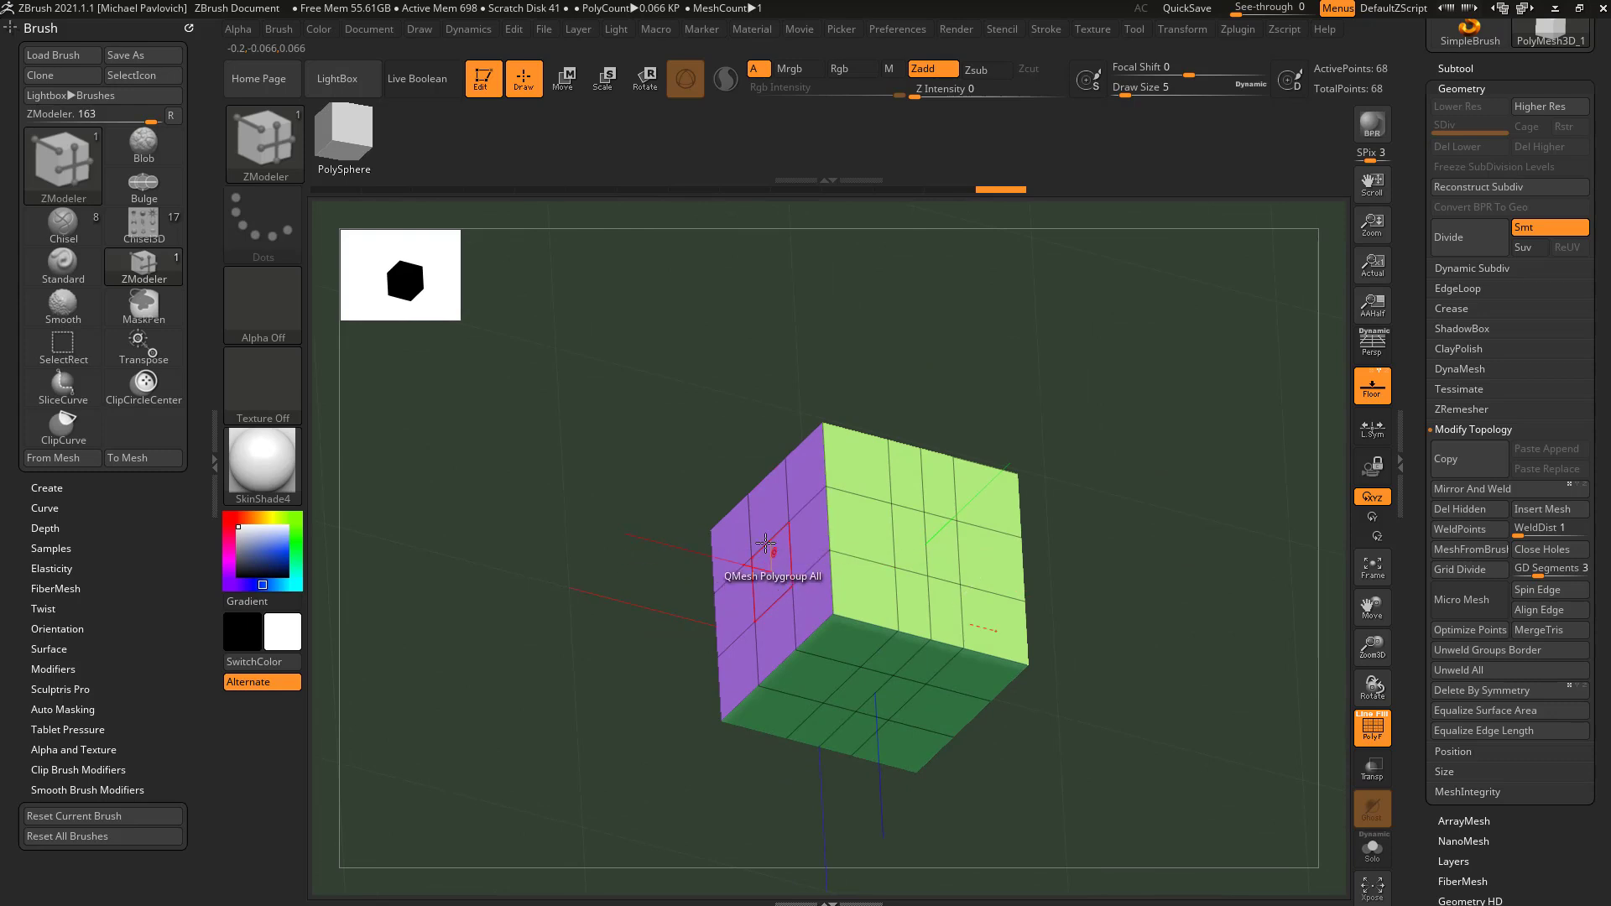
left_click_drag(1137, 541, 906, 496)
left_click_drag(1147, 560, 1284, 362)
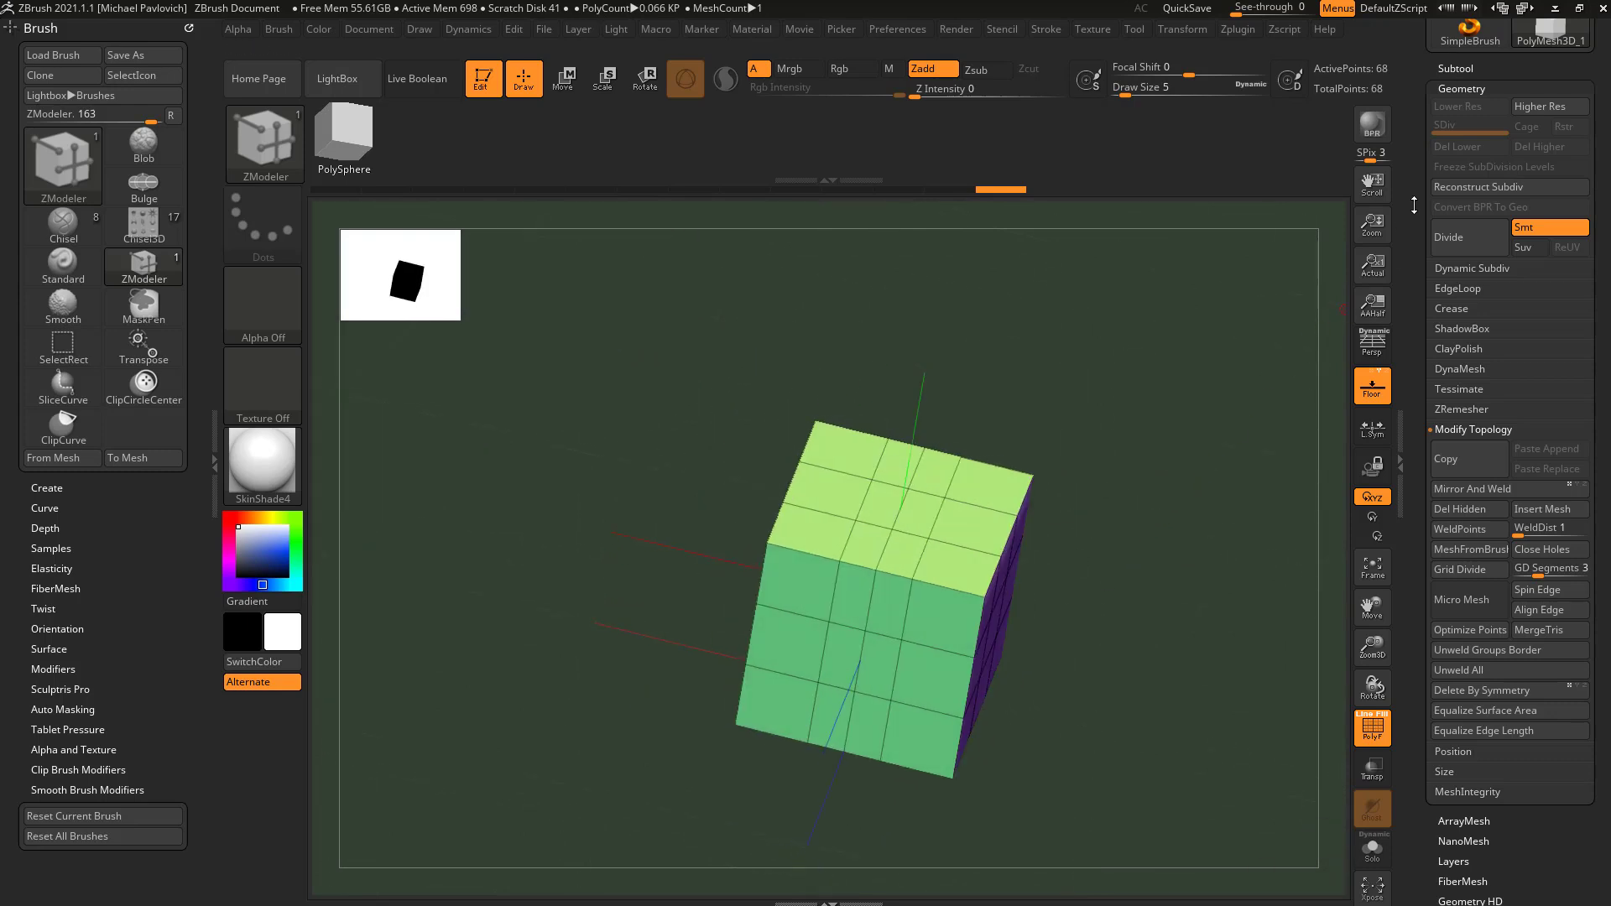
left_click_drag(1416, 206, 1413, 293)
key("shift+p")
left_click_drag(1242, 495, 1053, 400)
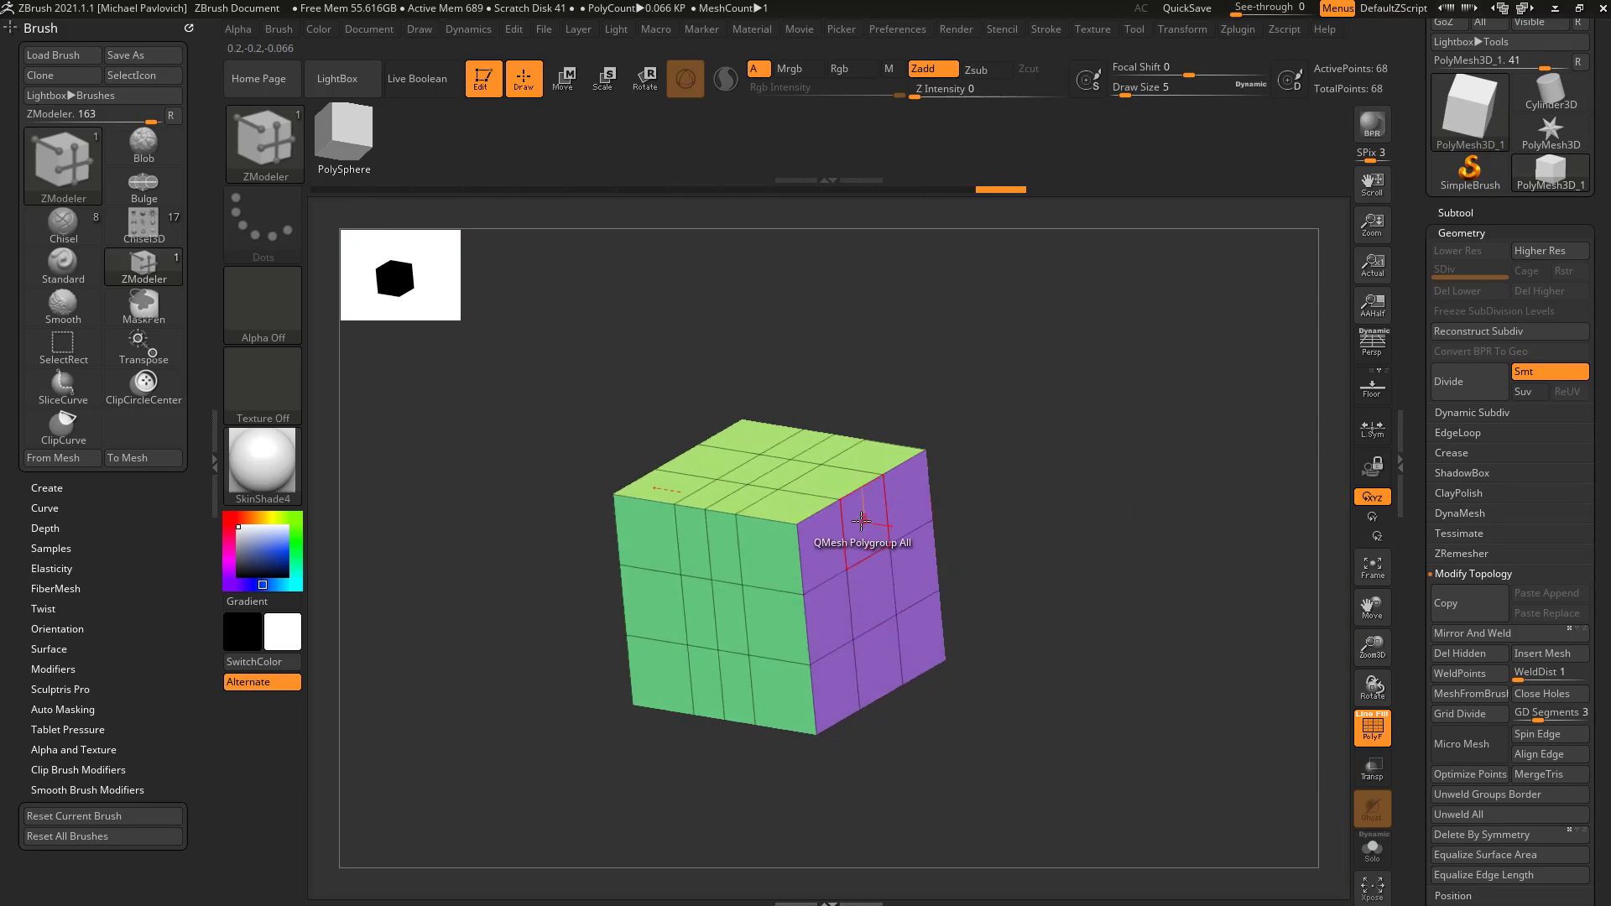
Set the ZModeler polygon action to Bevel, try it on a single poly of the purple face, and undo it.
key("b")
key("Escape")
key("space")
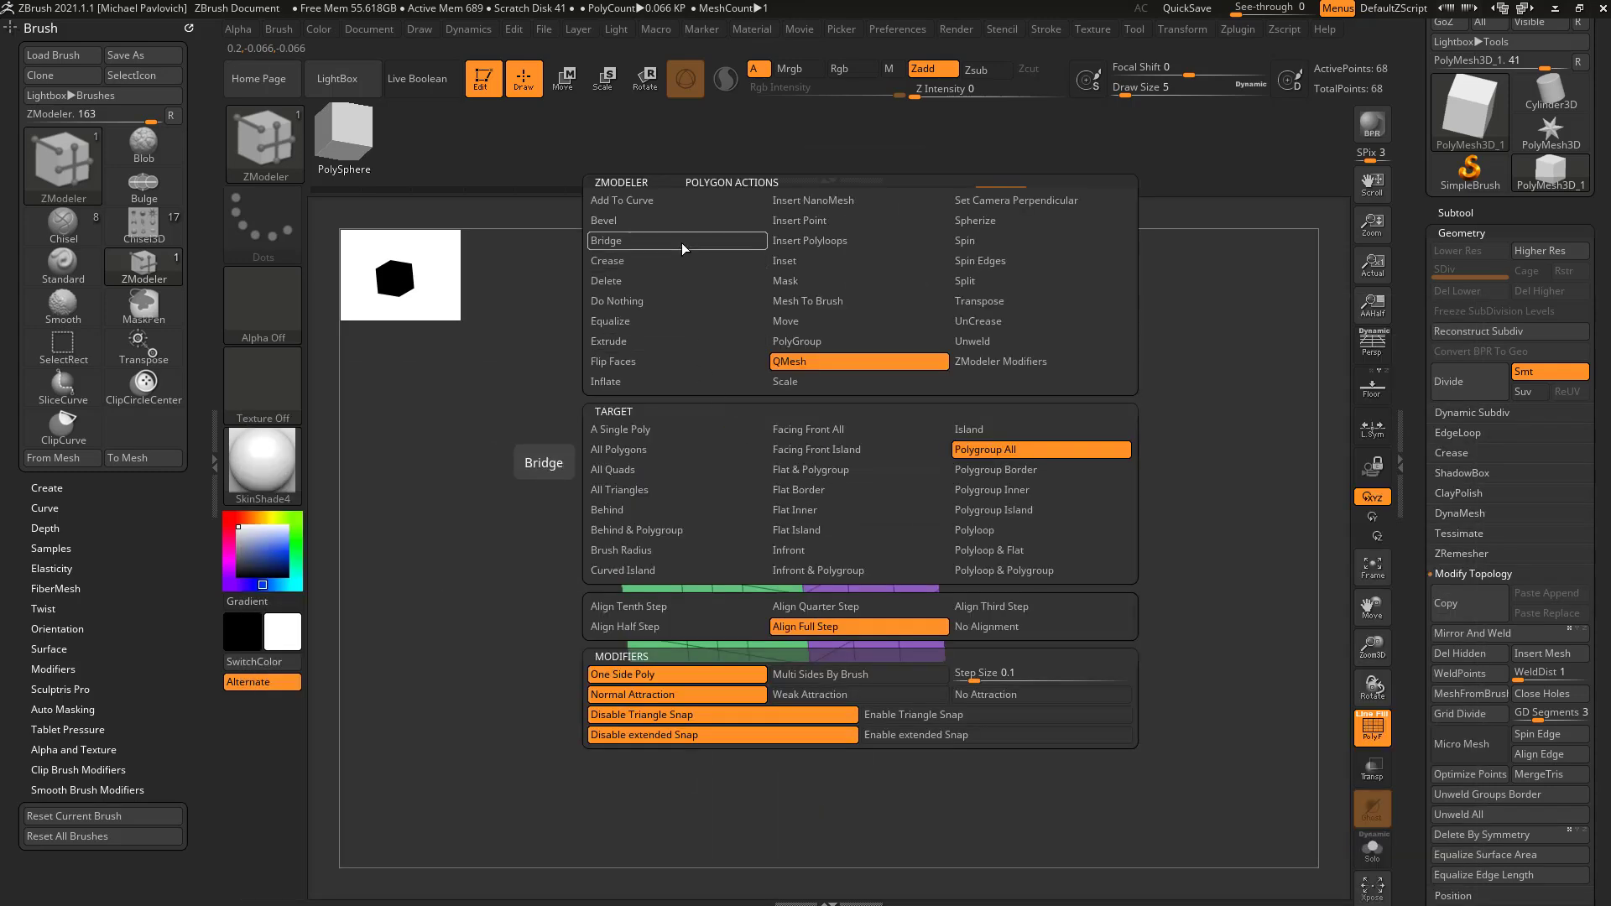
left_click(605, 220)
mouse_move(865, 533)
left_mouse_down()
mouse_move(873, 543)
mouse_move(821, 547)
mouse_move(863, 534)
left_mouse_up()
key("ctrl+z")
key("ctrl+z")
Set the polygon Bevel target to Polygroup All, try it on the purple face, and undo the bevel.
key("space")
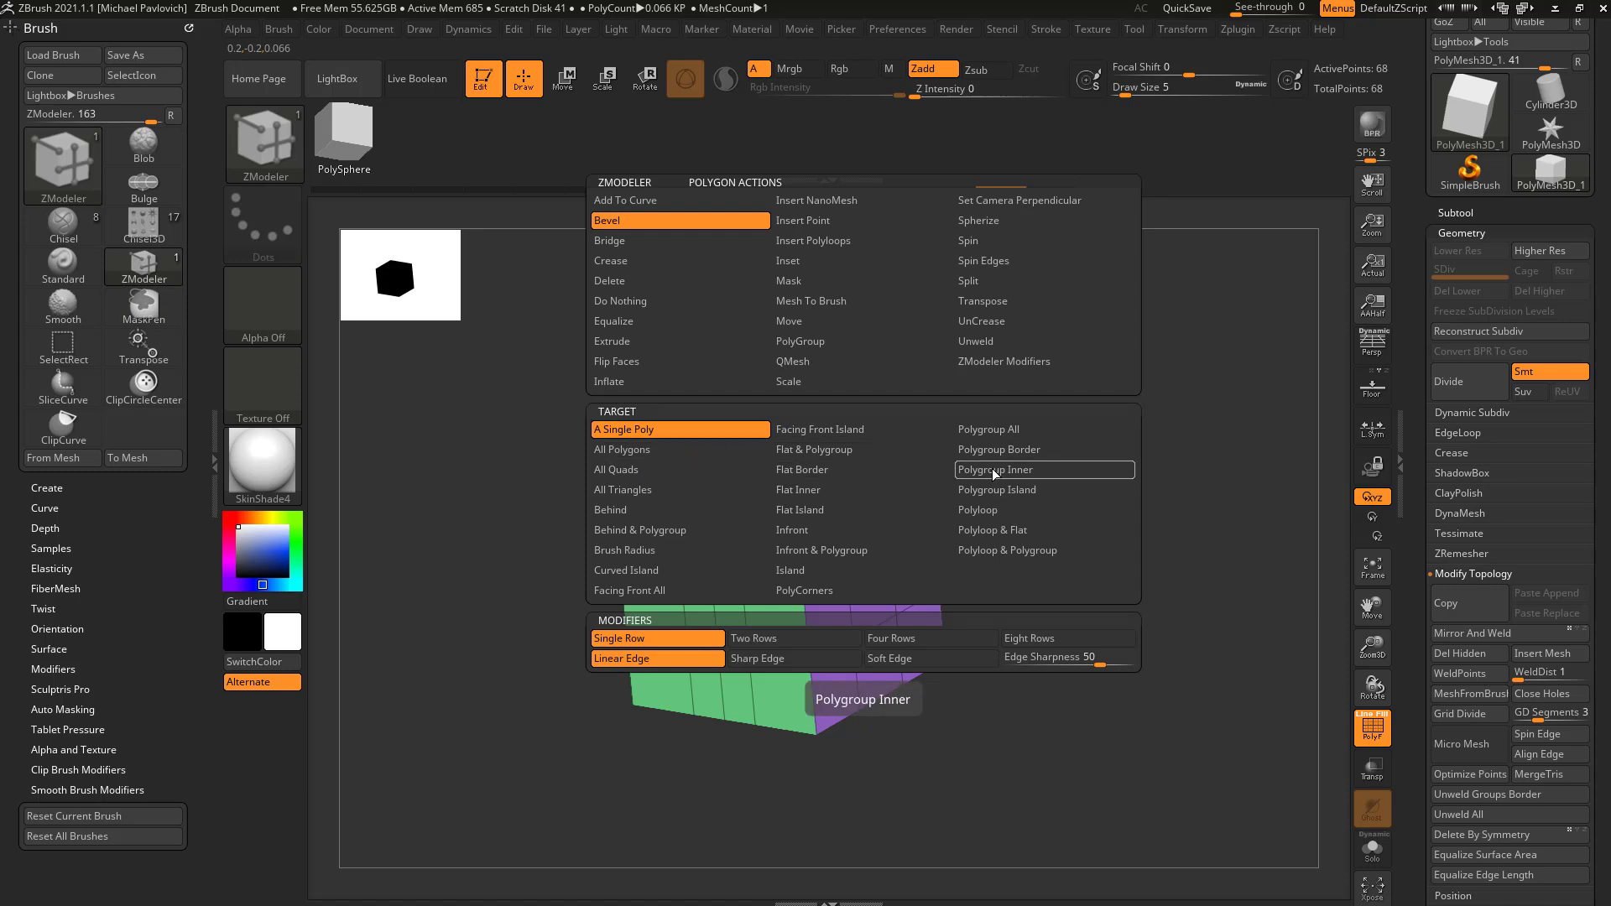
left_click(995, 430)
left_click_drag(864, 547, 879, 535)
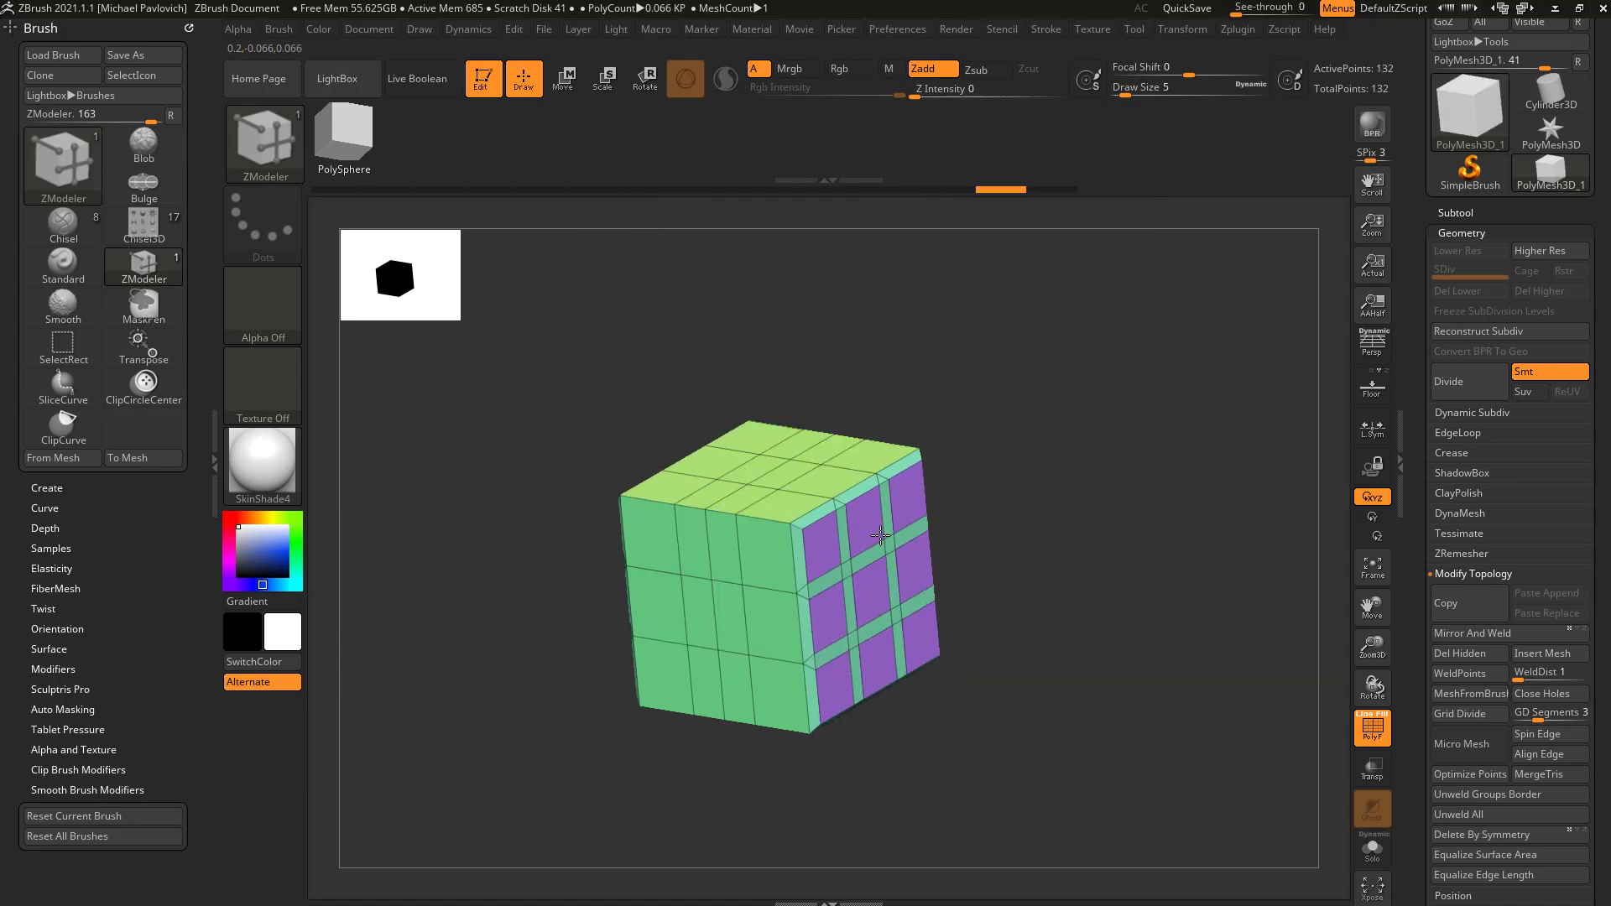
key("ctrl+z")
Set the edge action to Bevel with EdgeLoop Complete, try it on the edge between the green and purple faces, and undo it.
key("space")
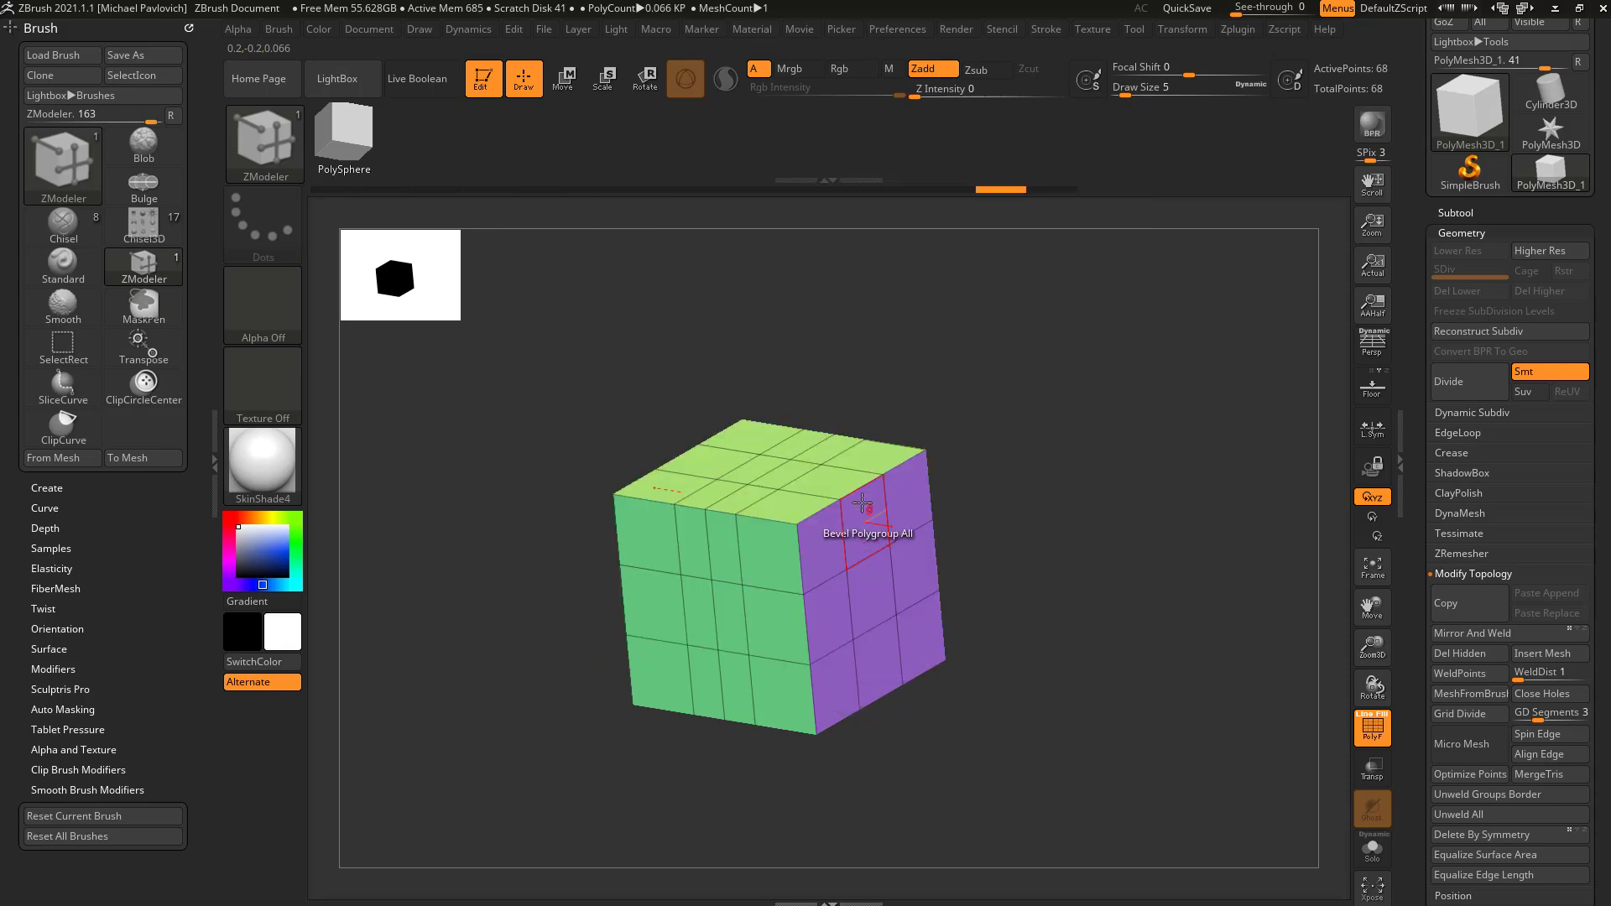
key("space")
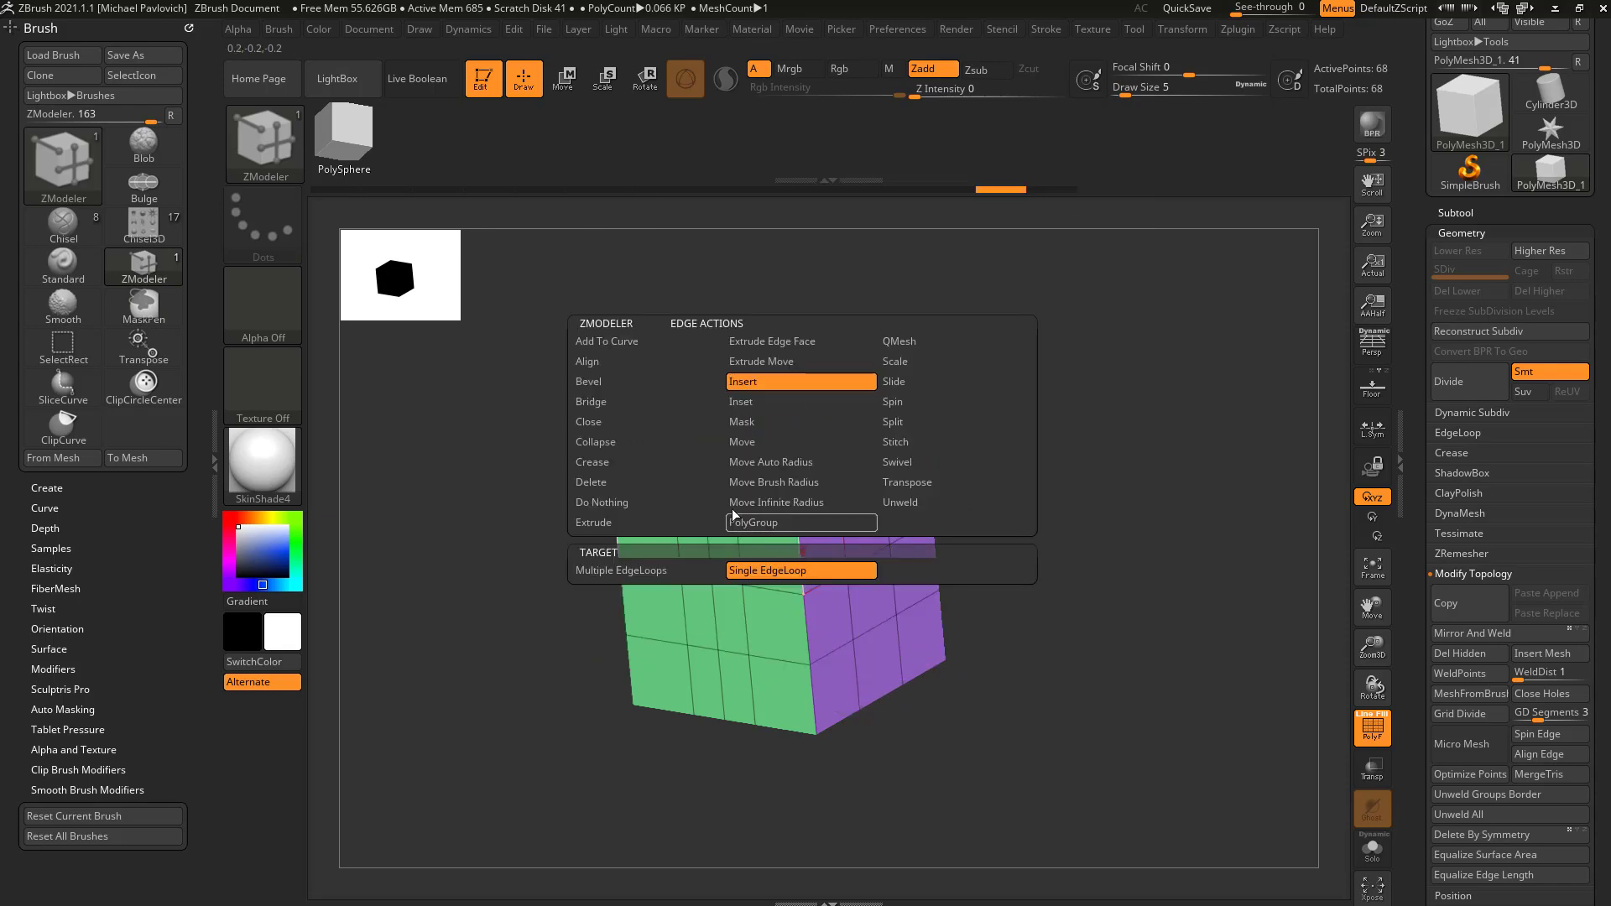
key("space")
left_click(653, 385)
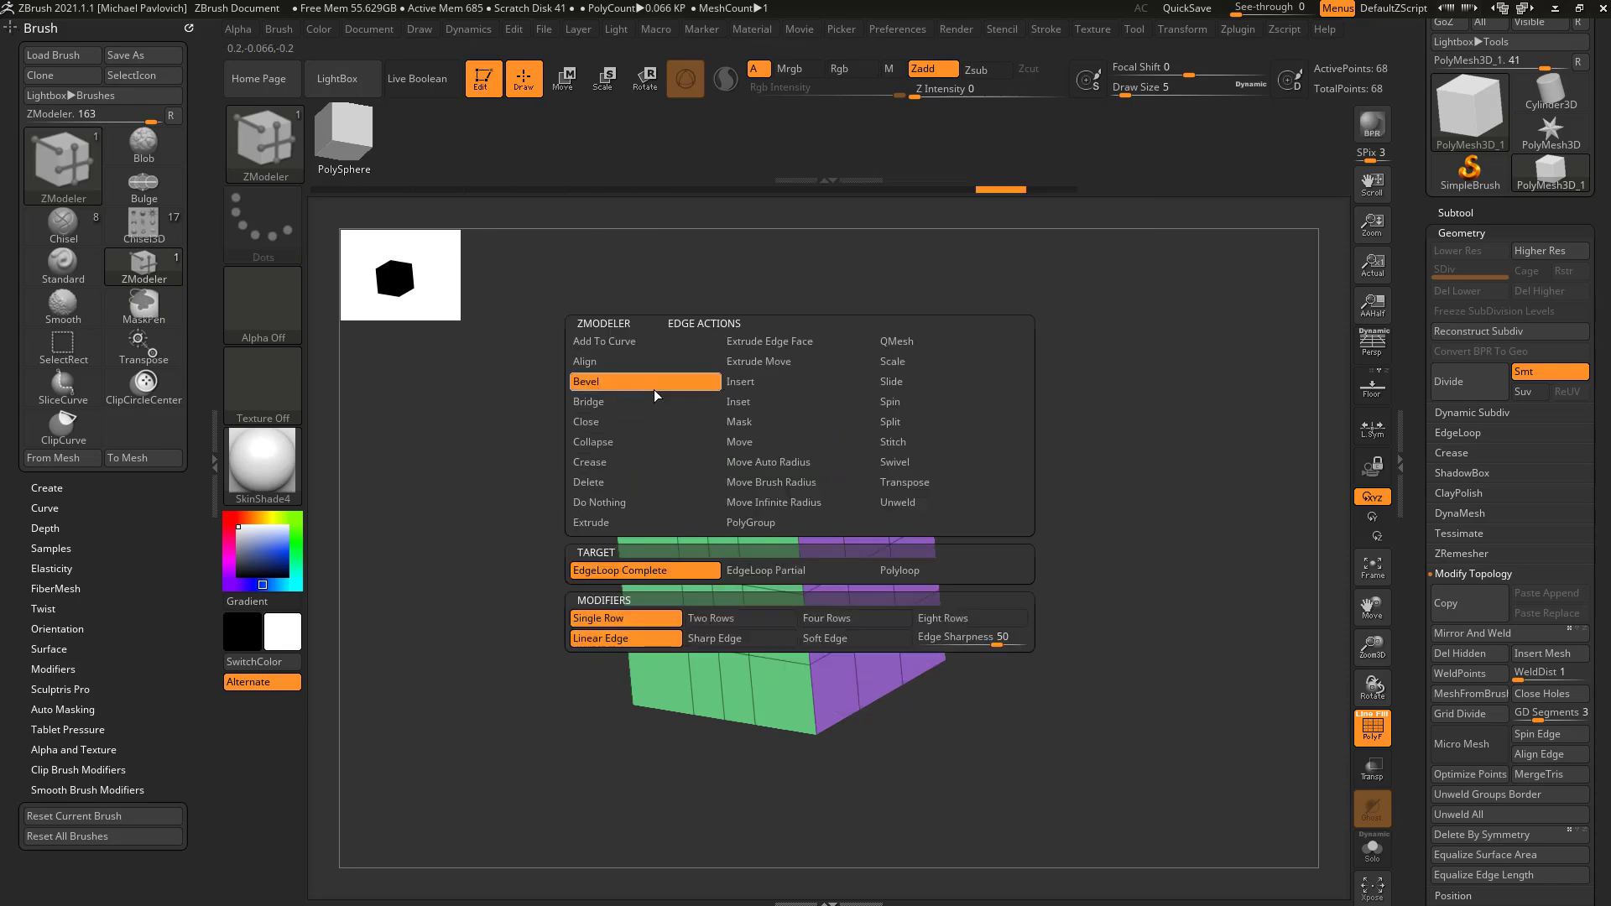
left_click_drag(799, 560, 833, 558)
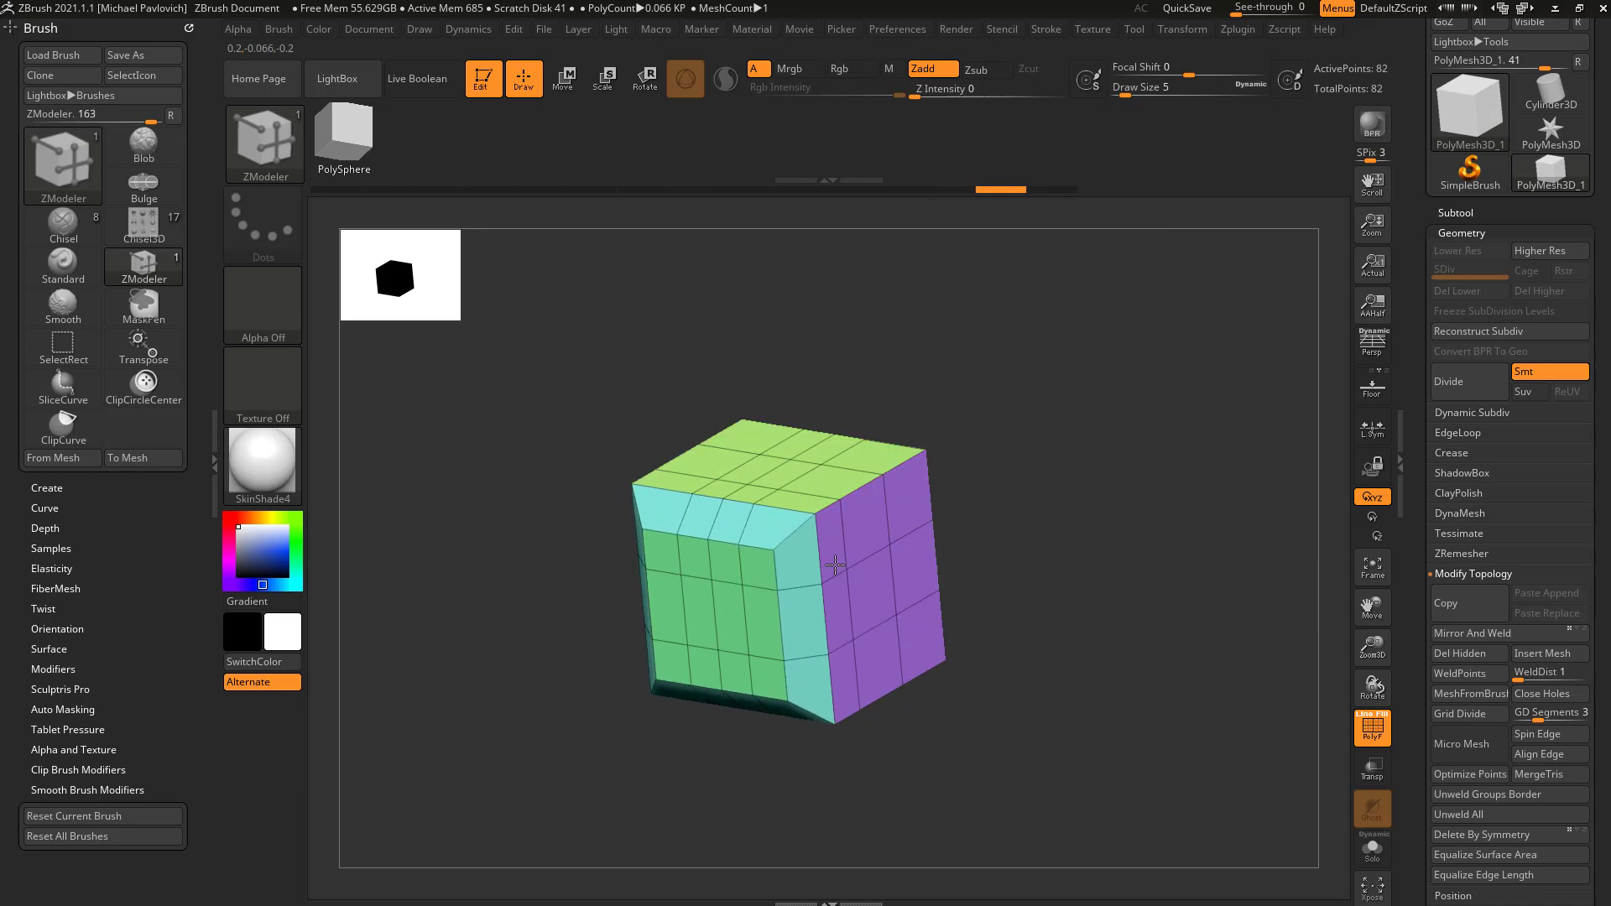
key("ctrl+z")
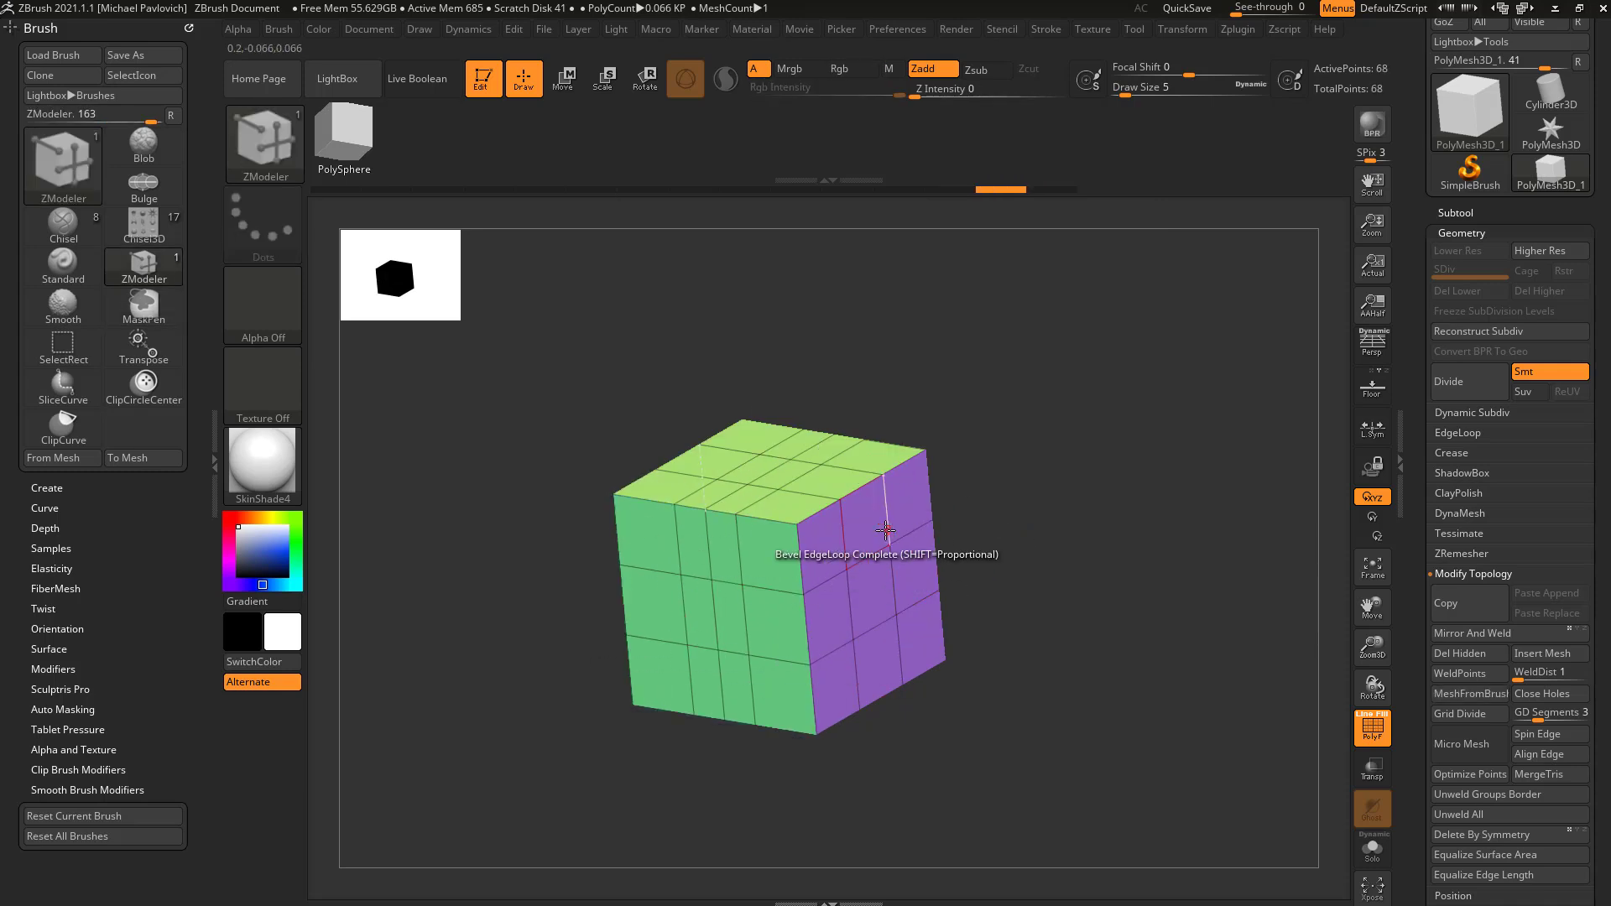
Set the draw size to 22 and switch the polygon action back to QMesh with the Polygroup All target.
key("space")
key("space")
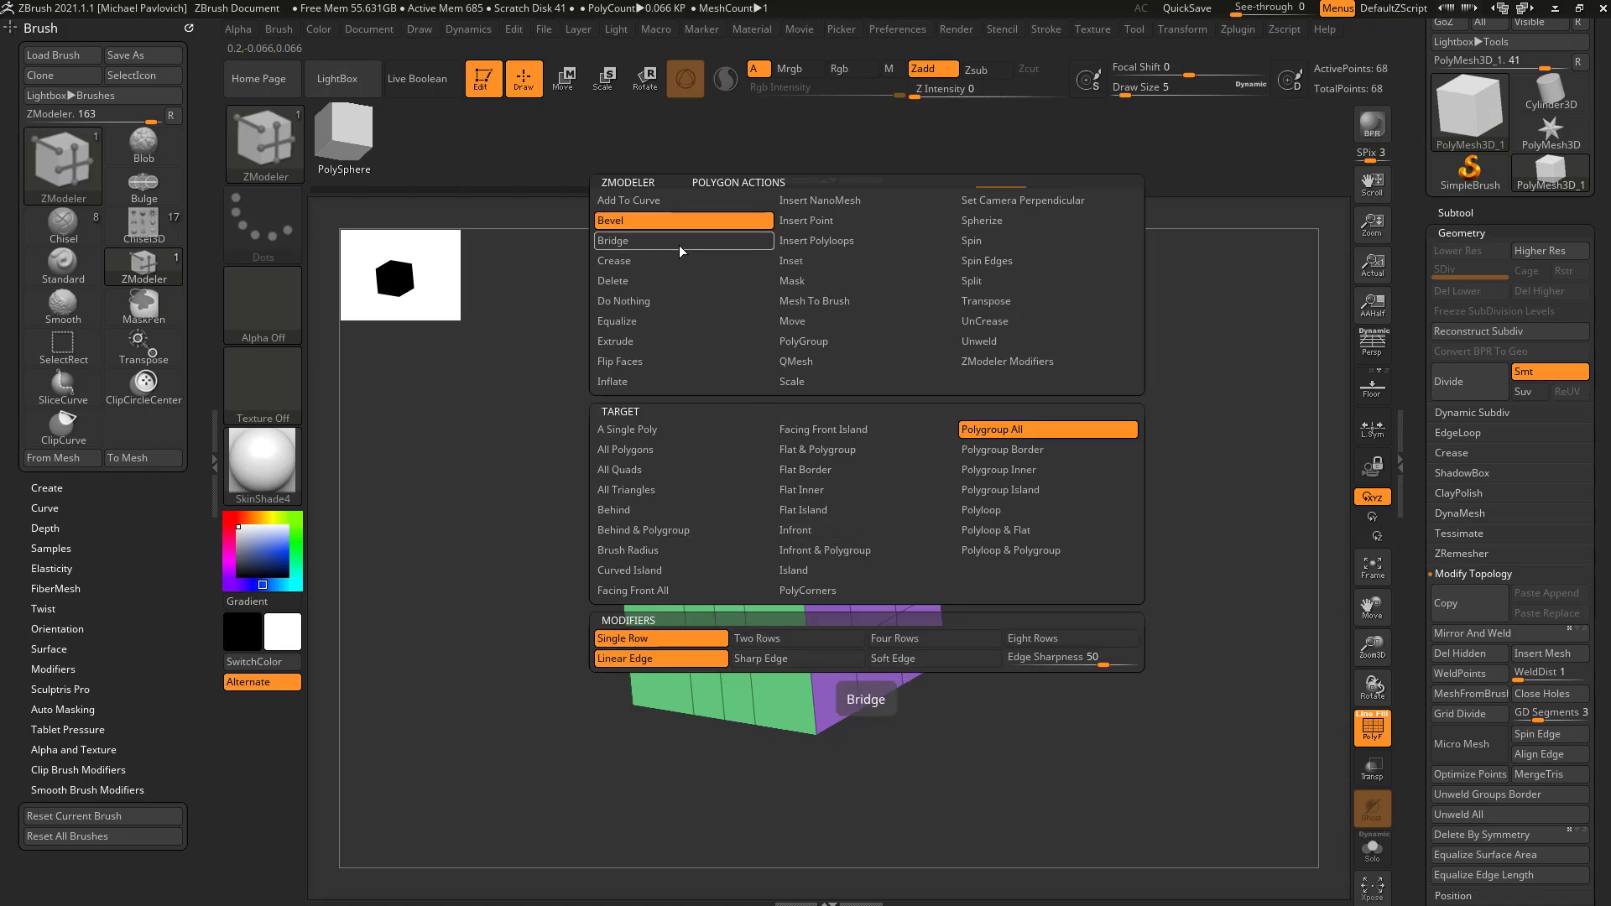
left_click_drag(1105, 499, 952, 390)
key("s")
left_click_drag(748, 521, 758, 525)
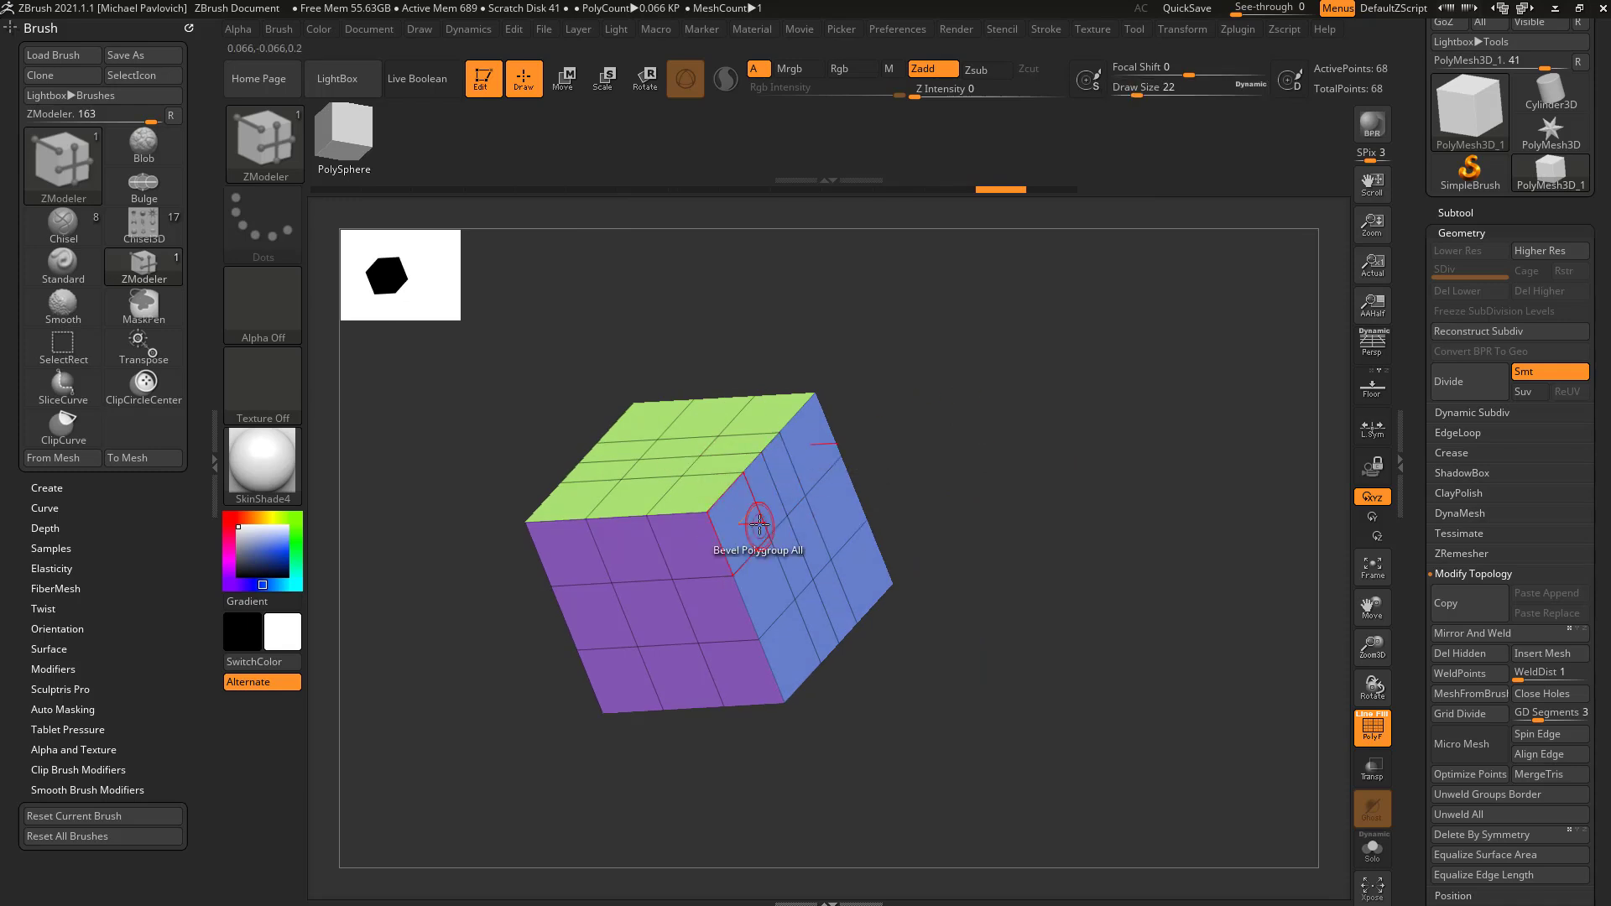
key("space")
left_click(724, 362)
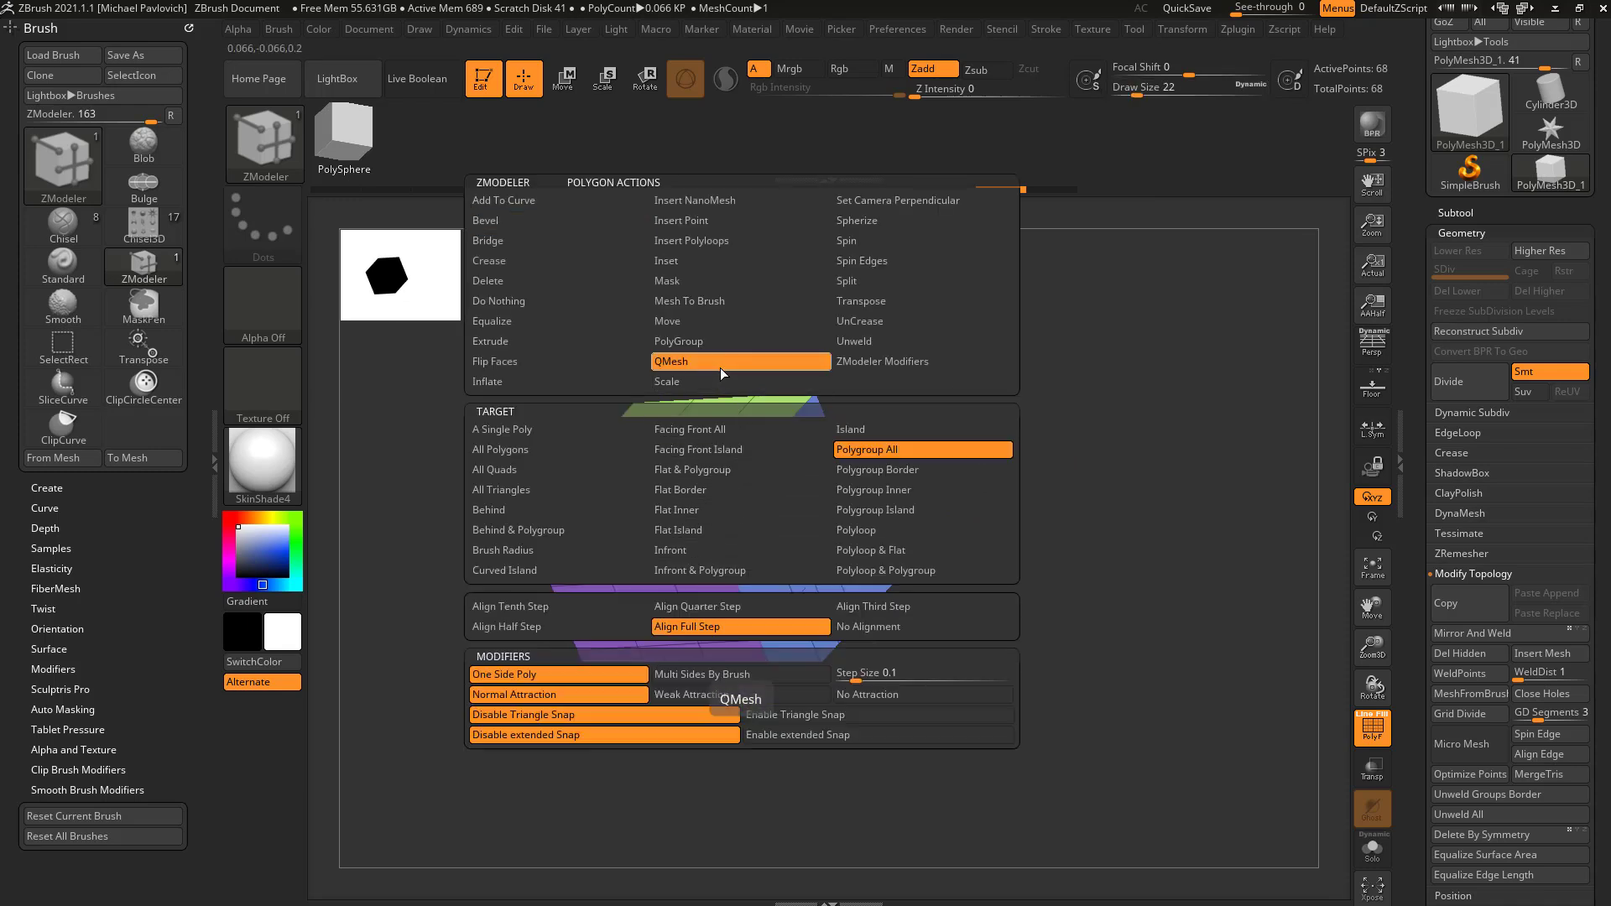
left_click(866, 450)
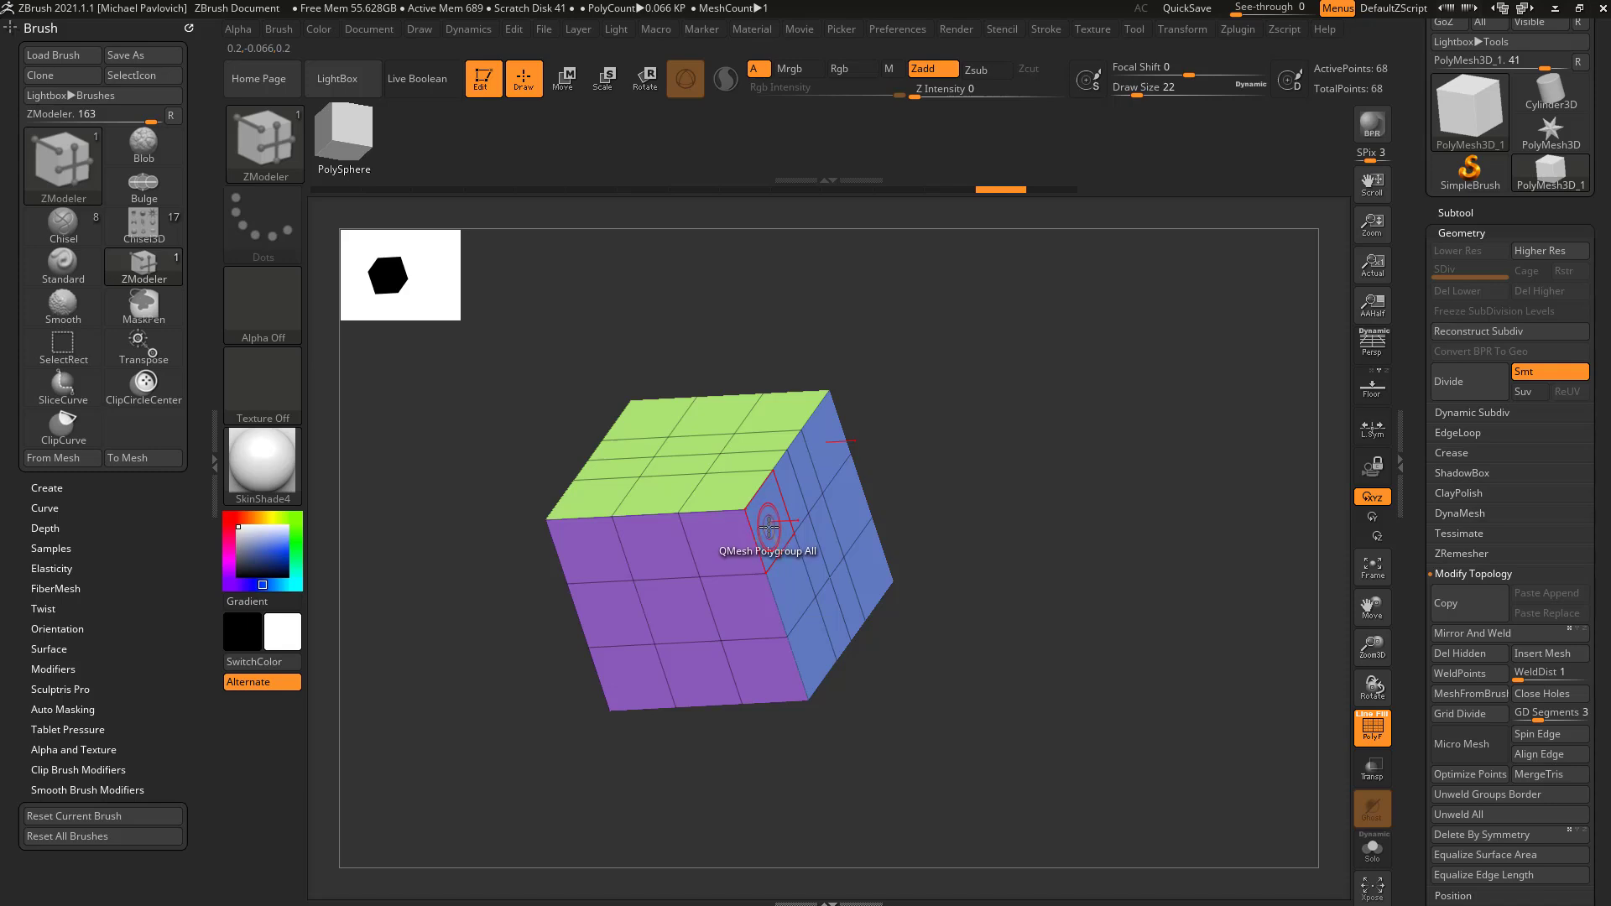
Use QMesh to shift the blue side face in and out and push the green top face slightly down as whole polygroups.
mouse_move(769, 525)
left_mouse_down()
mouse_move(858, 557)
mouse_move(779, 535)
left_mouse_up()
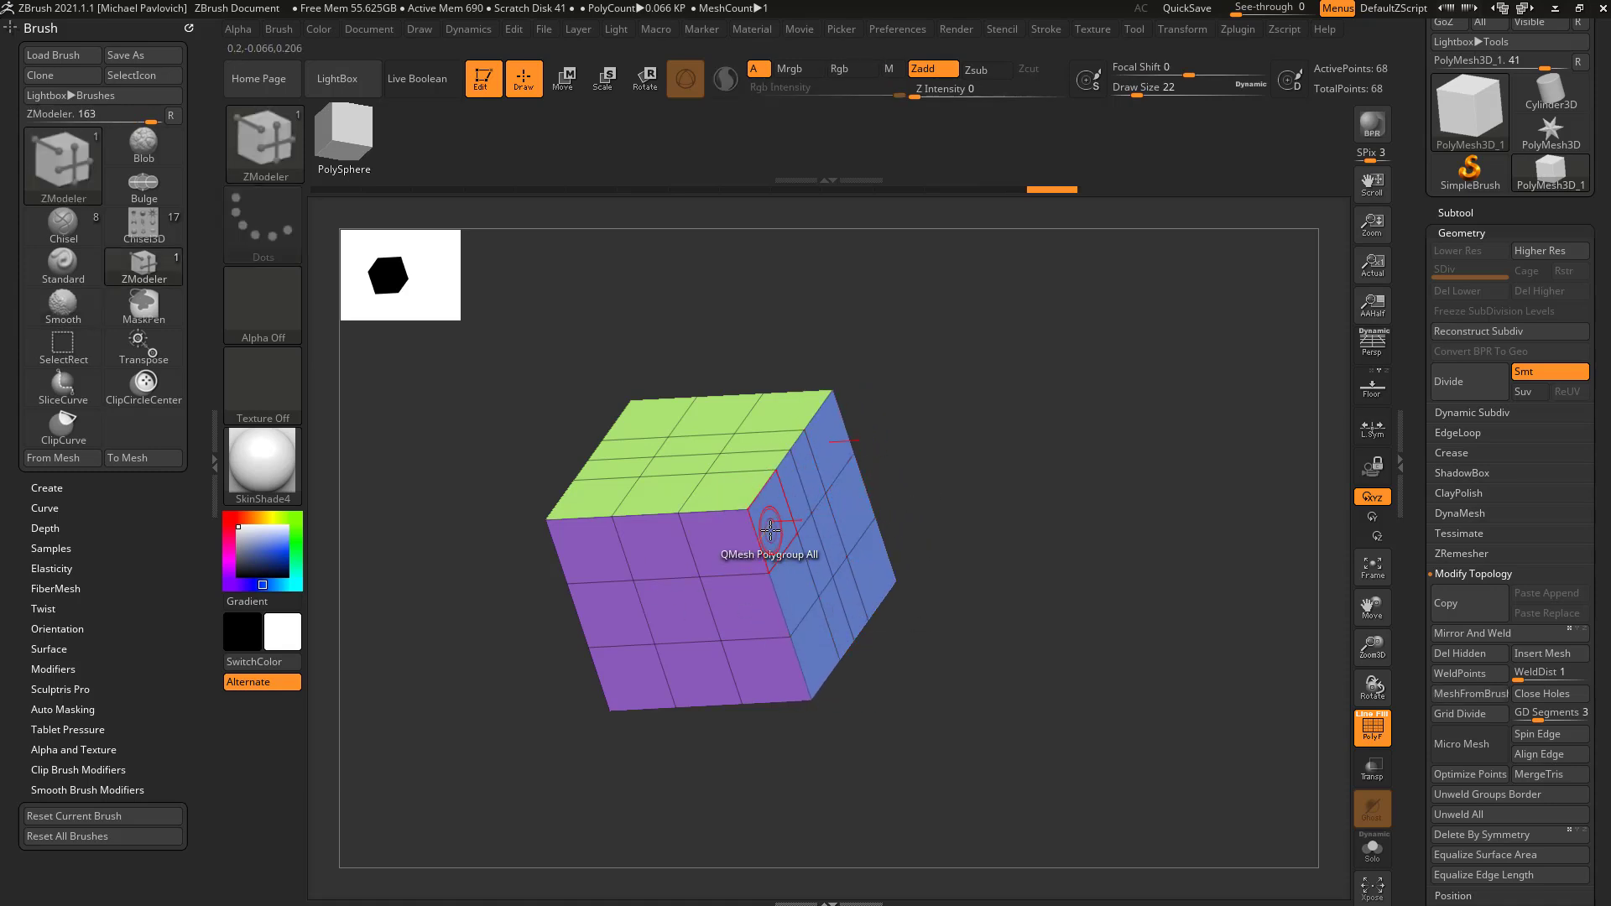
key("space")
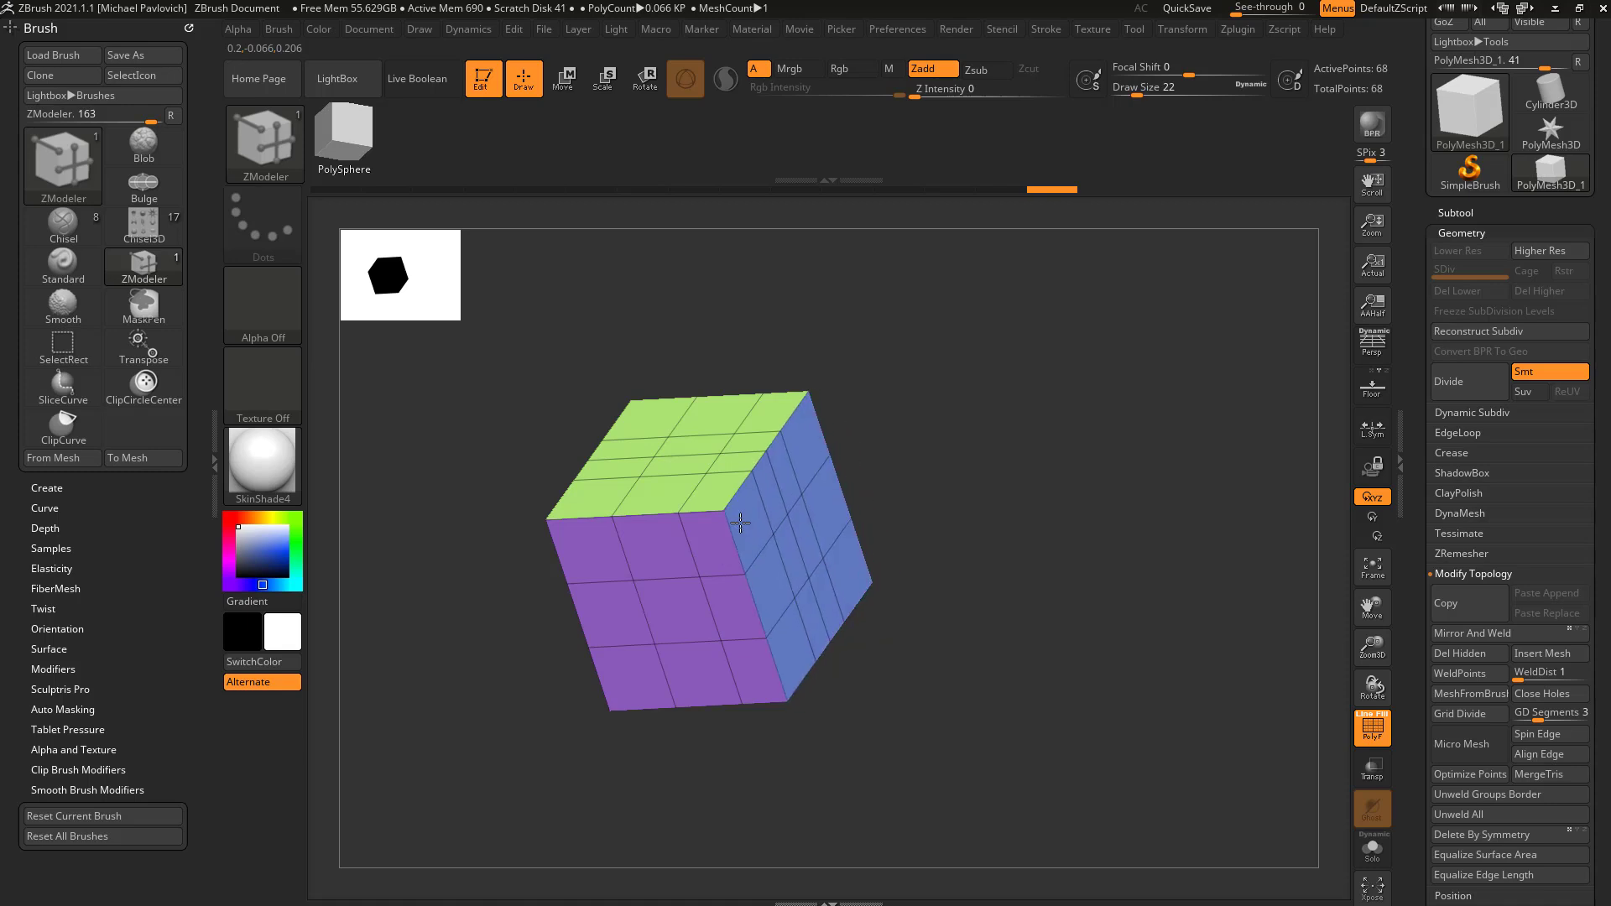
left_click_drag(710, 525, 737, 549)
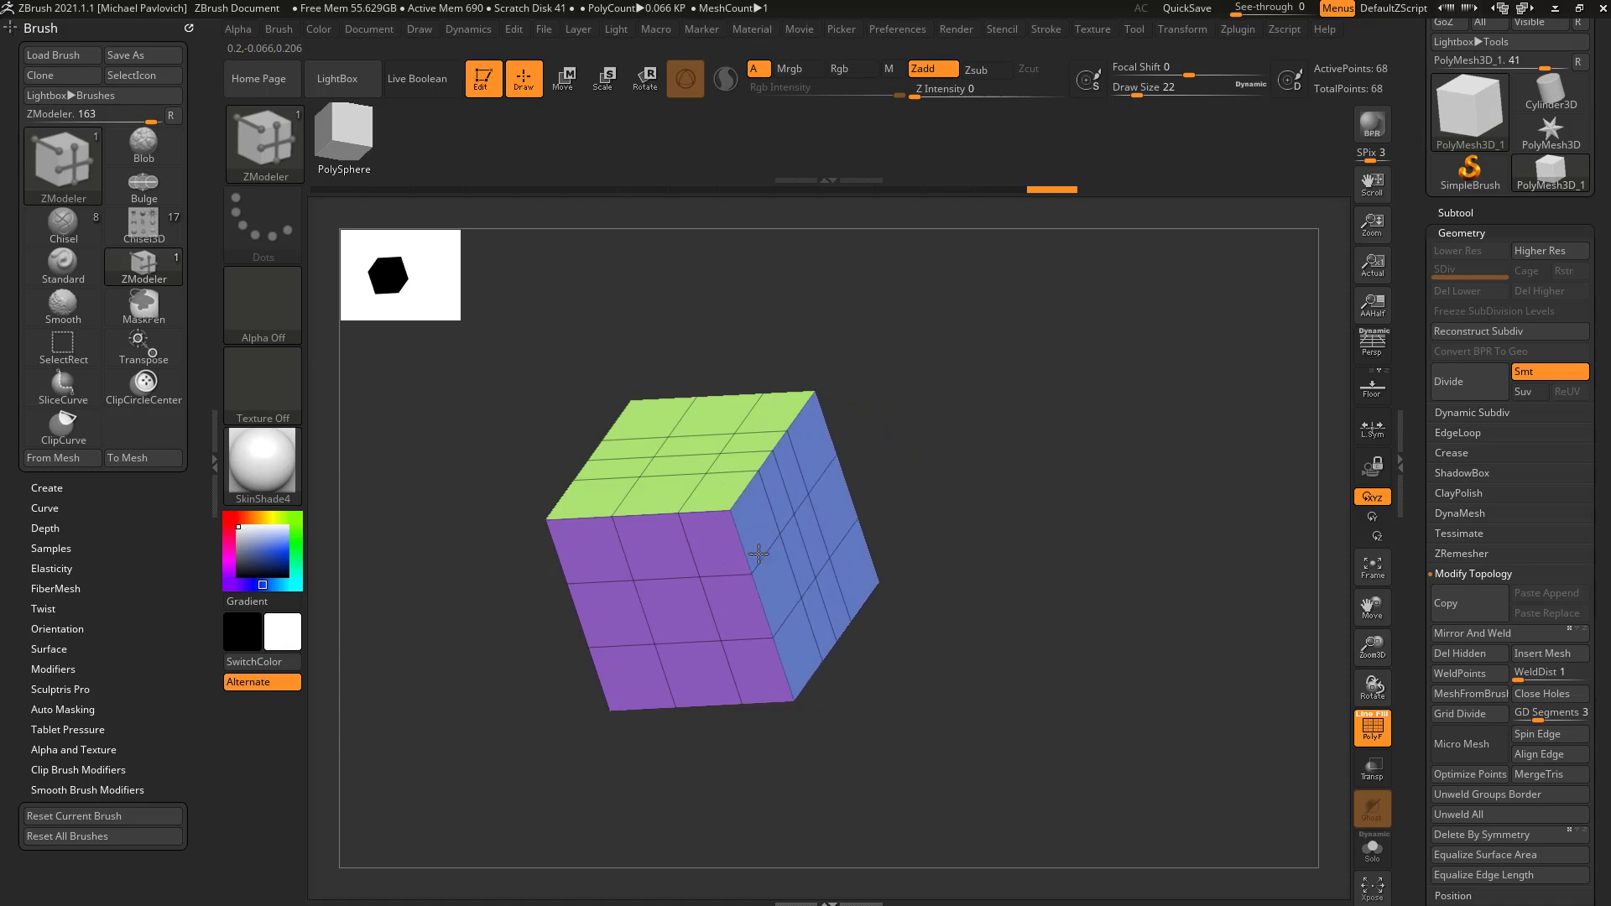
left_click_drag(903, 460, 928, 485)
mouse_move(653, 528)
left_mouse_down()
mouse_move(661, 497)
mouse_move(663, 548)
left_mouse_up()
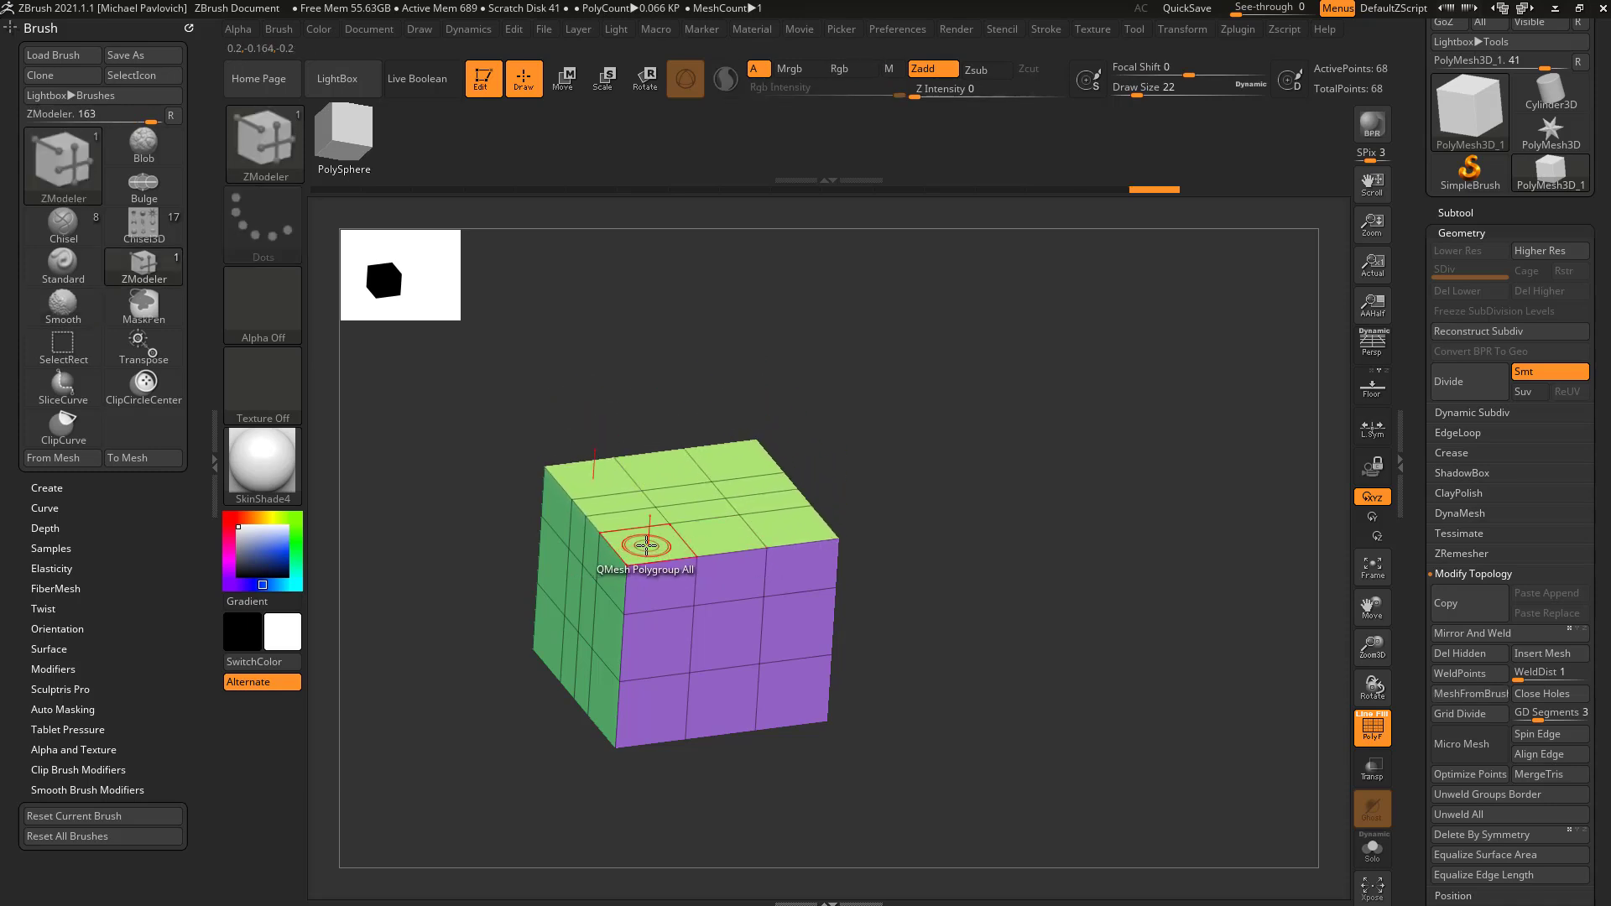
Set the QMesh target to A Single Poly and push individual top polys down to carve a stepped notch with a pocket.
key("space")
left_click(510, 431)
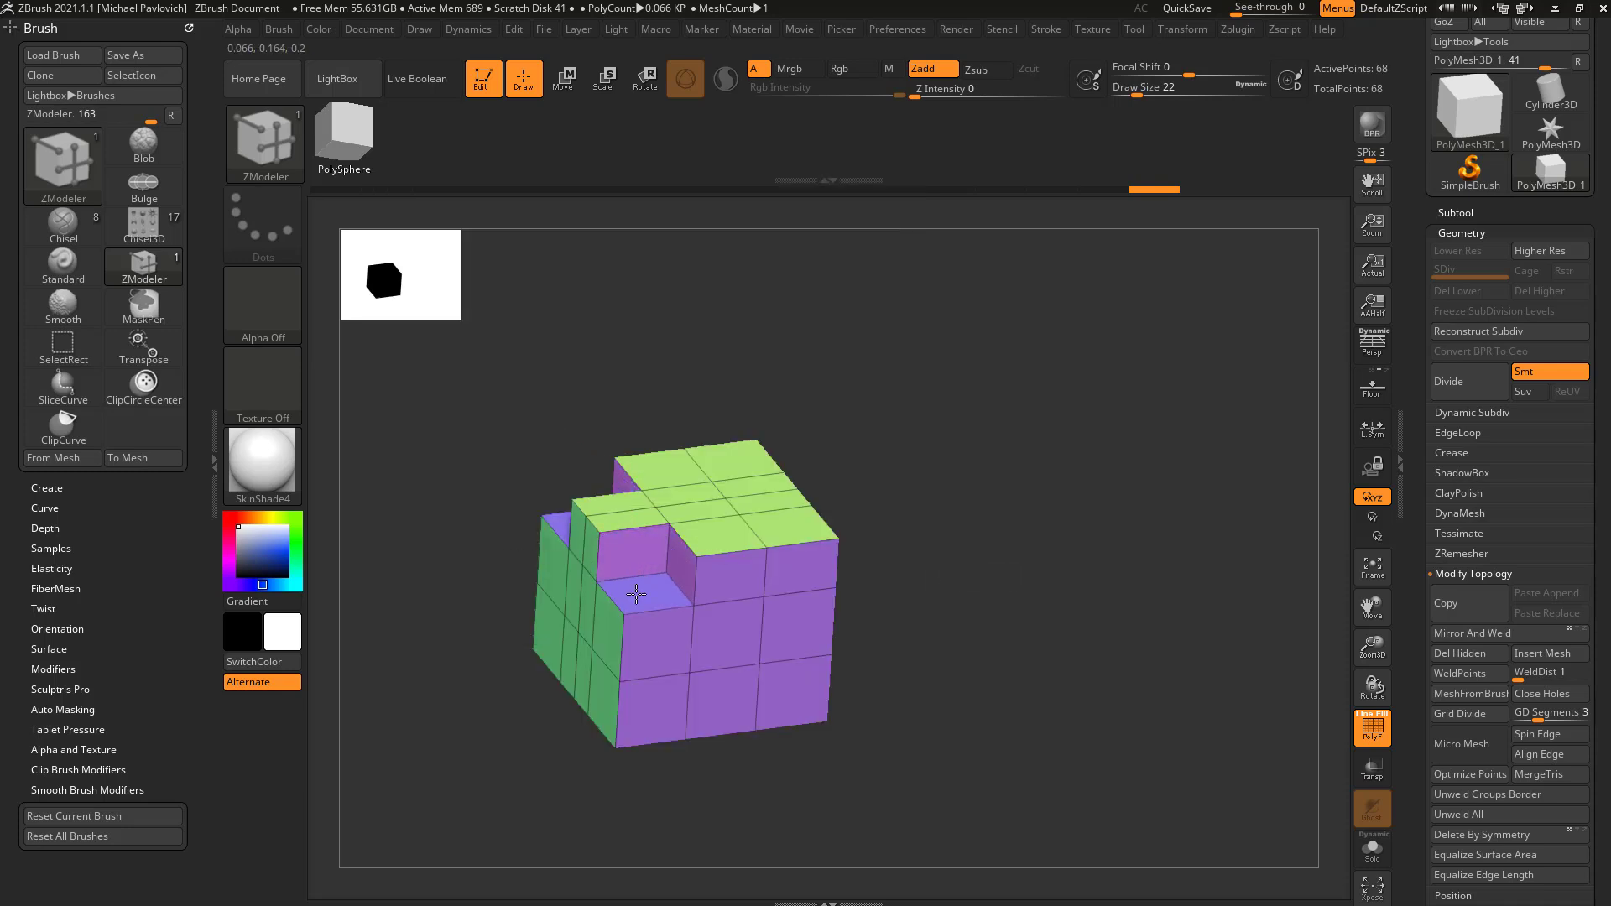
left_click_drag(852, 469, 933, 497)
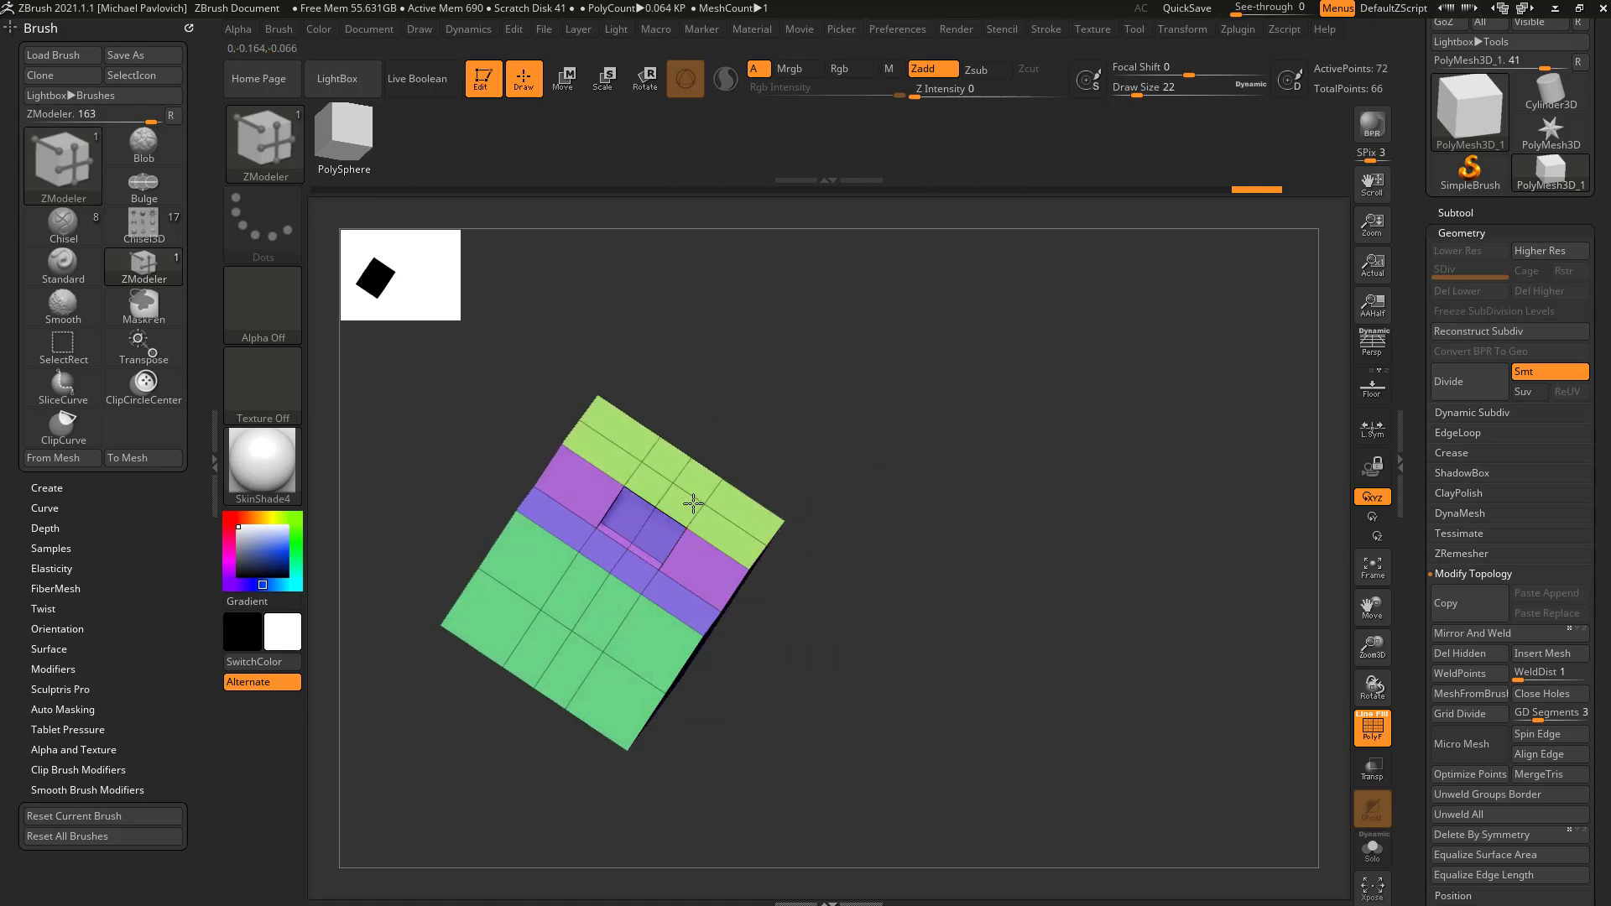
left_click_drag(732, 470, 696, 495)
left_click_drag(755, 451, 728, 471)
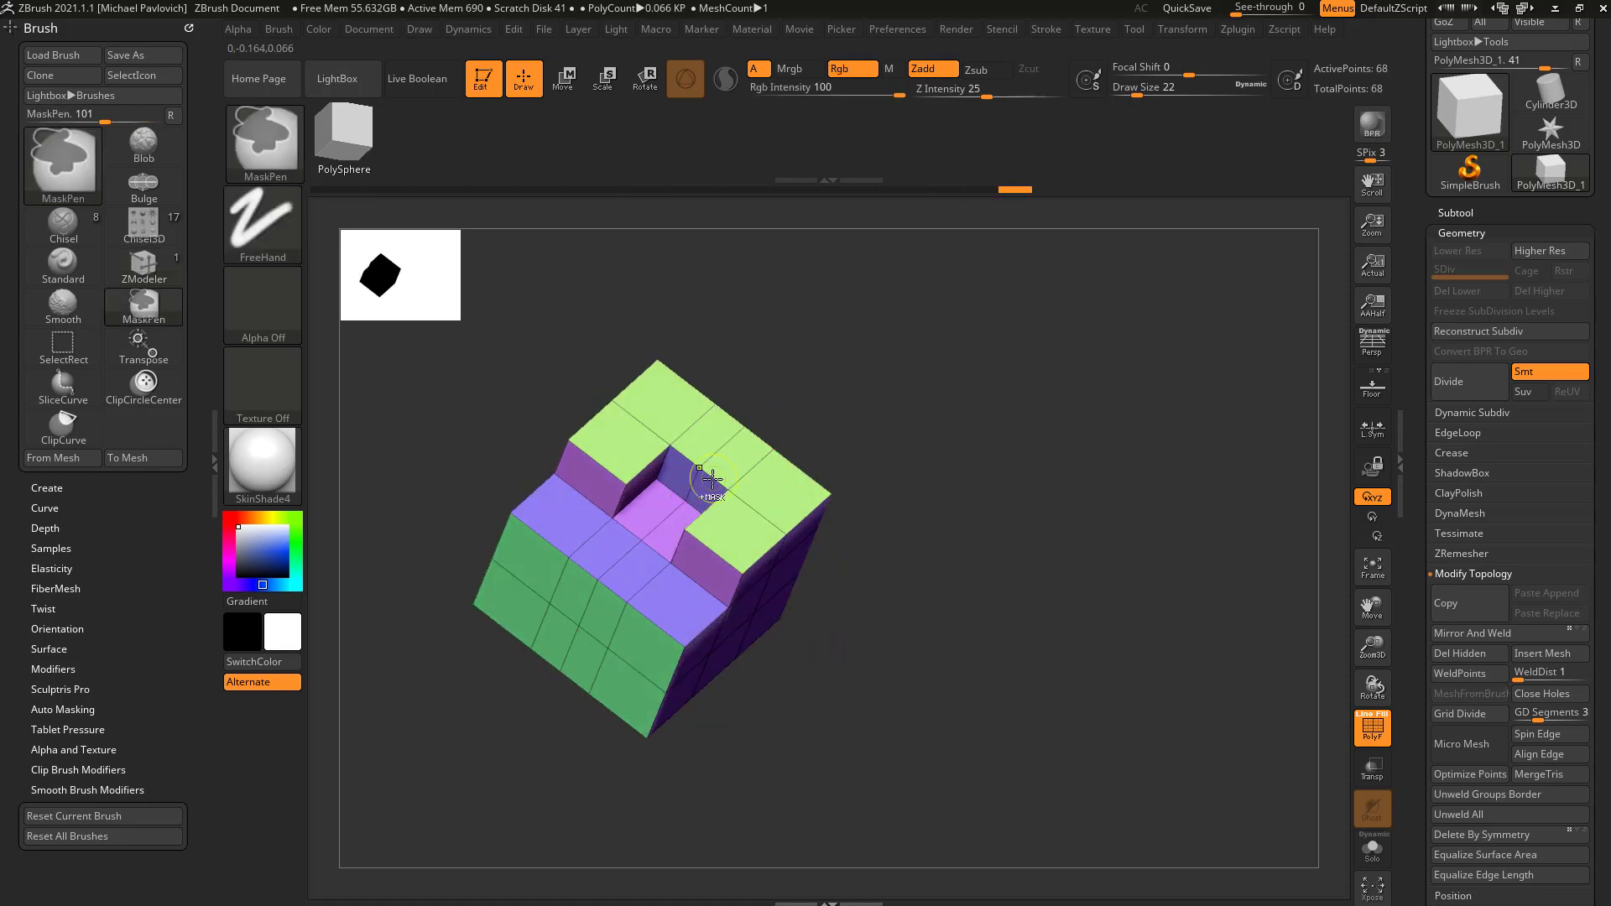
QMesh single polys to build two raised walls along opposite sides of the block, with a channel between them and an opening in the side.
mouse_move(904, 445)
left_mouse_down()
mouse_move(820, 435)
mouse_move(889, 430)
left_mouse_up()
left_click_drag(733, 514, 801, 446)
left_click_drag(660, 591, 693, 497)
left_click_drag(929, 463, 844, 507)
left_click_drag(804, 573, 828, 482)
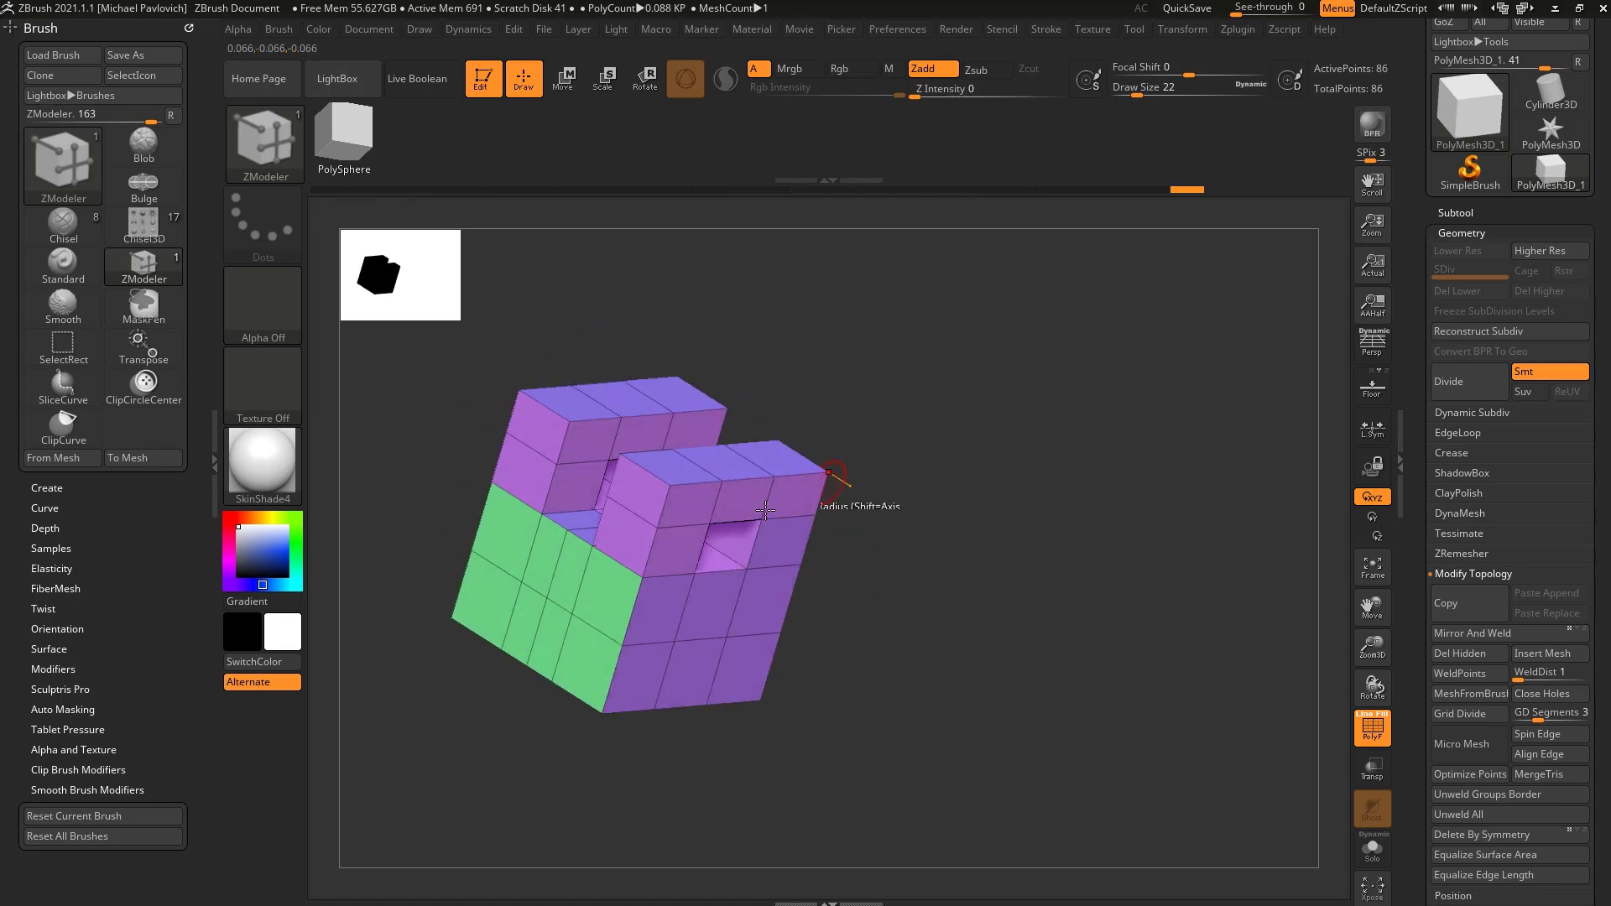
left_click_drag(950, 521, 854, 428)
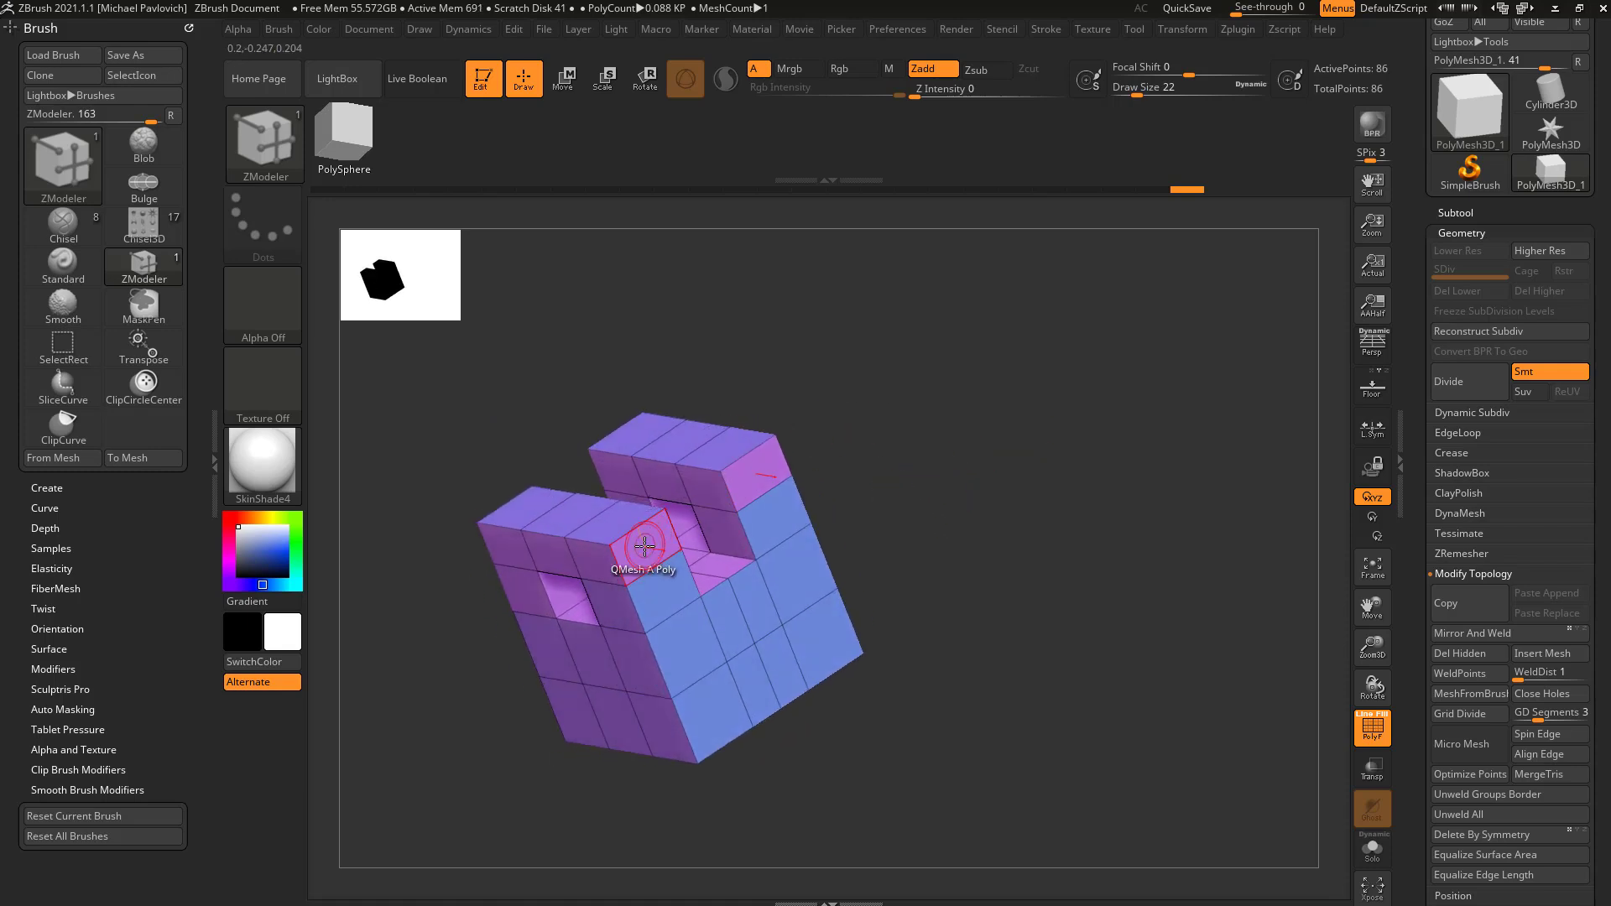
Set the polygon action to Bridge with the Connected Polys target and the Circle curve type.
key("space")
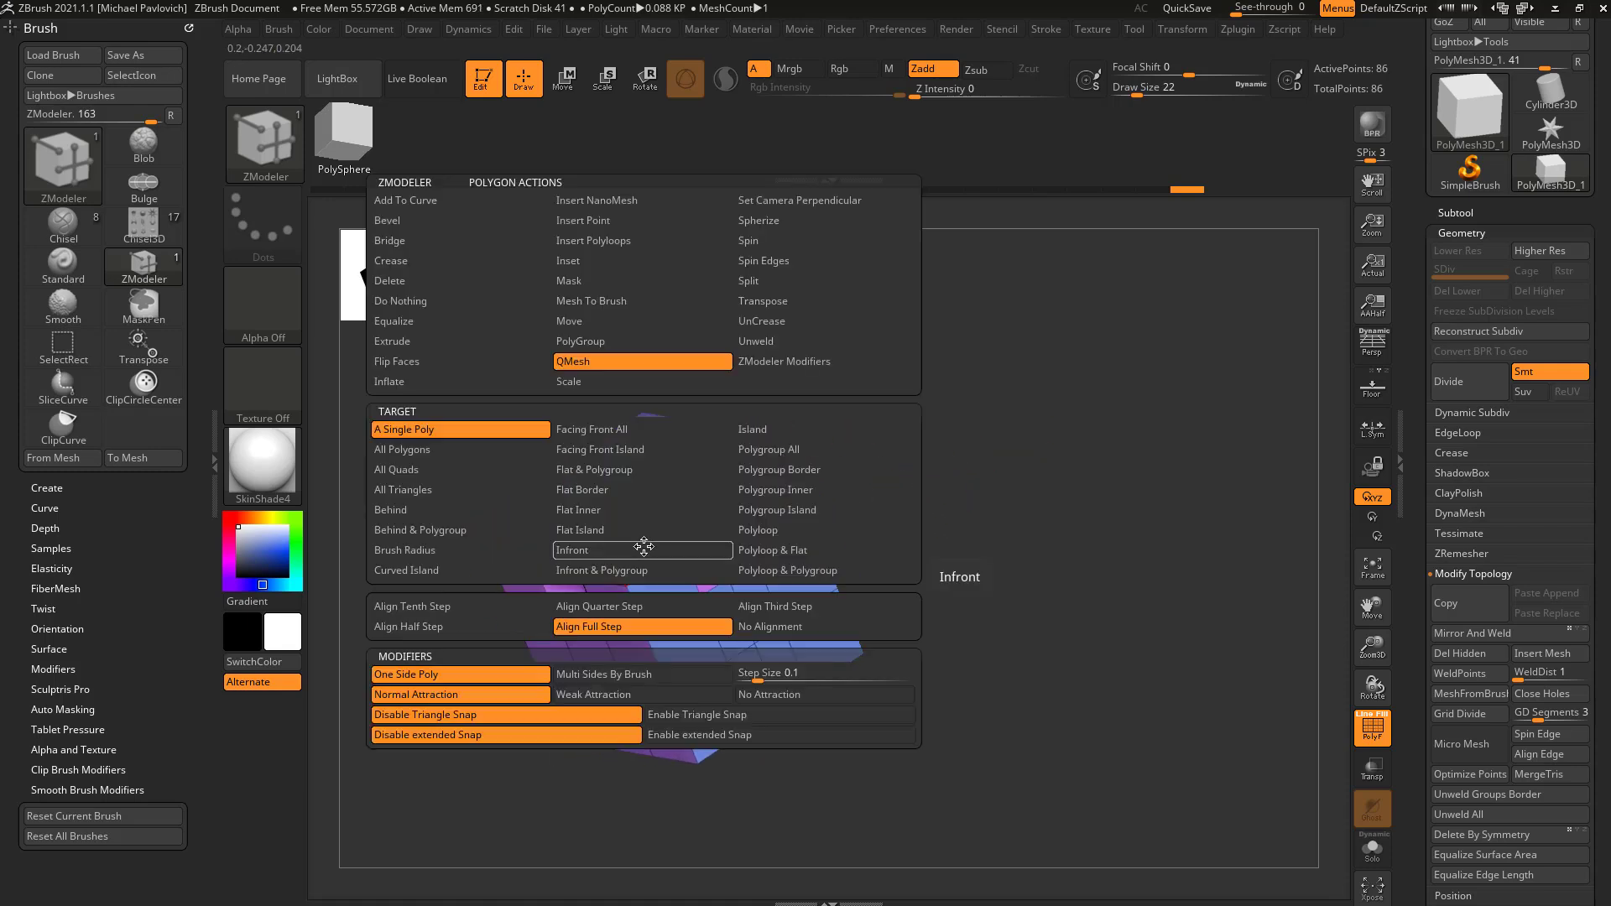
left_click(466, 241)
right_click_drag(805, 402, 898, 487)
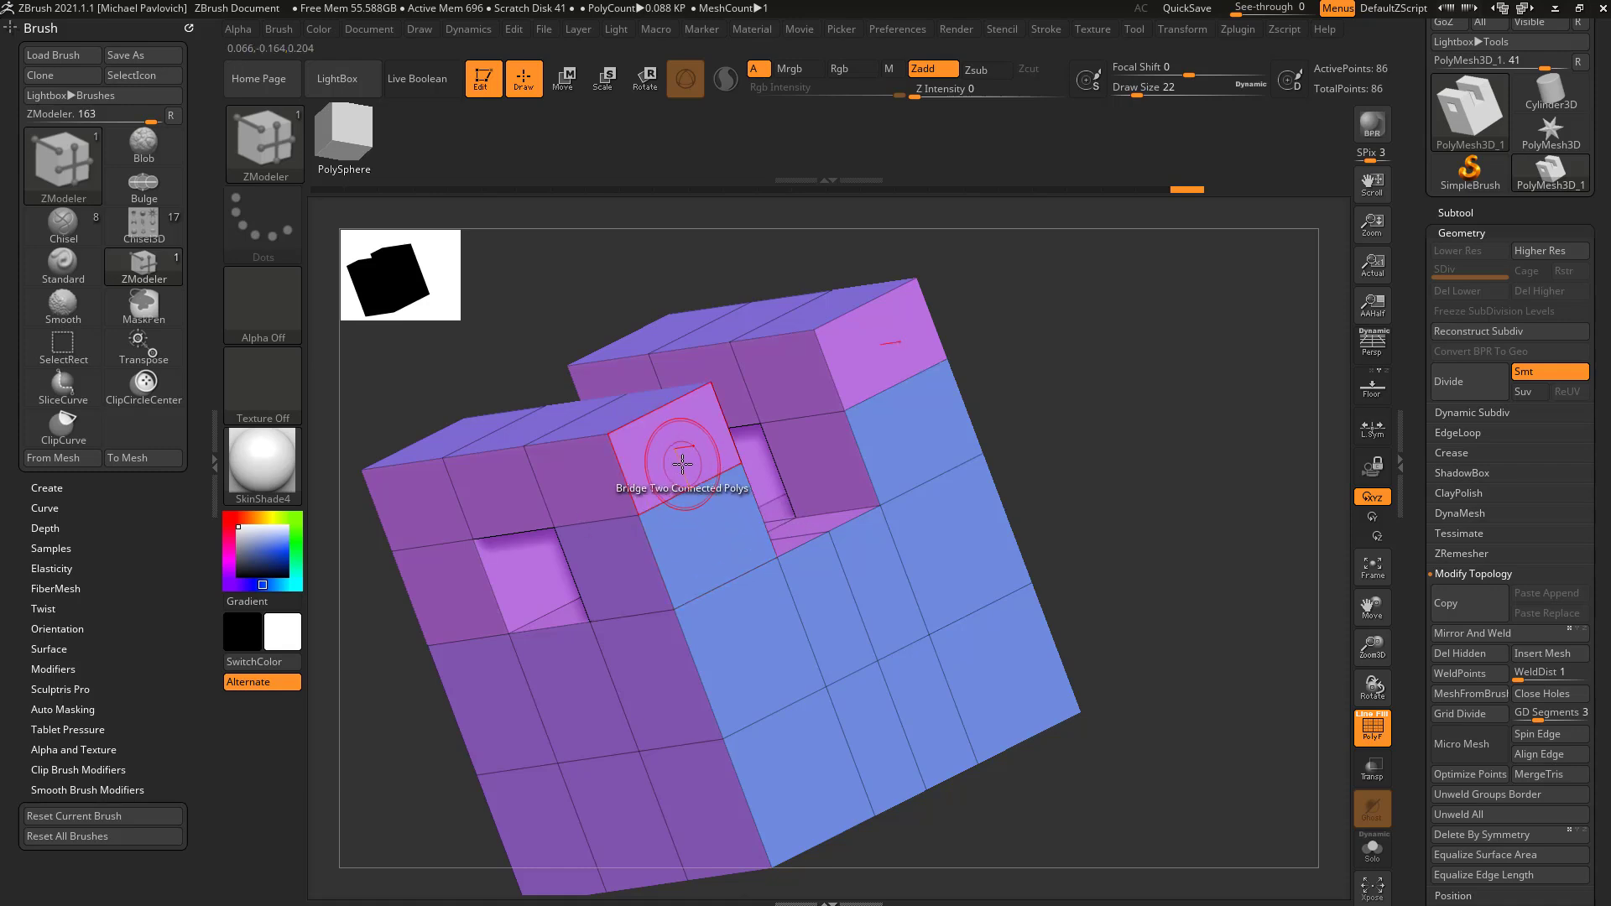
left_click_drag(729, 476, 995, 447)
left_click_drag(1083, 436, 1024, 449)
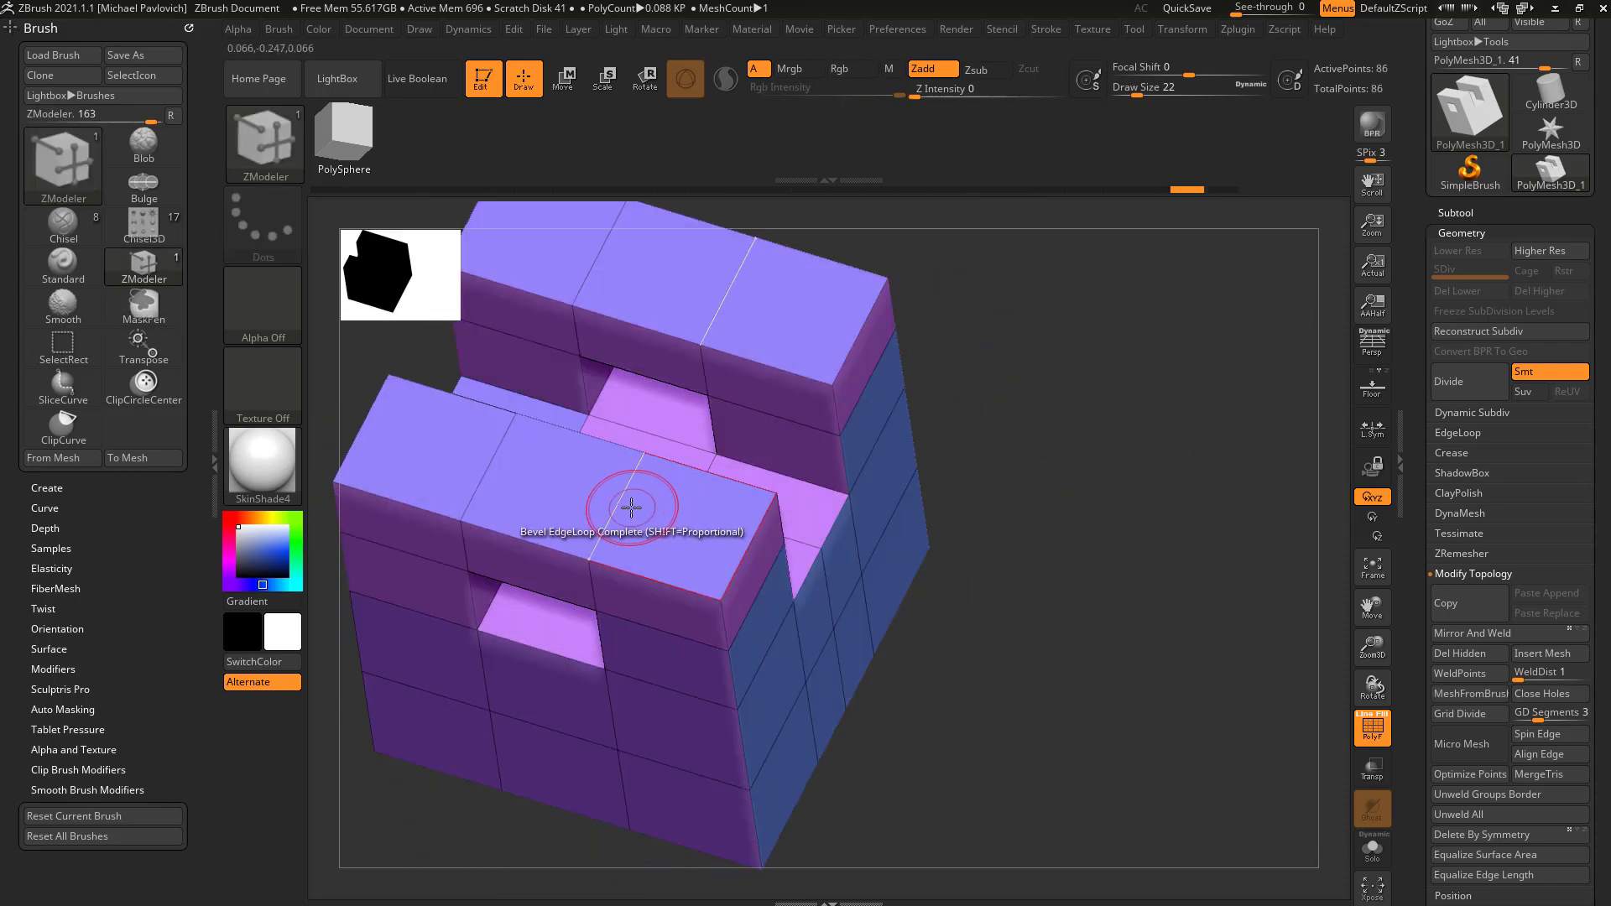
key("space")
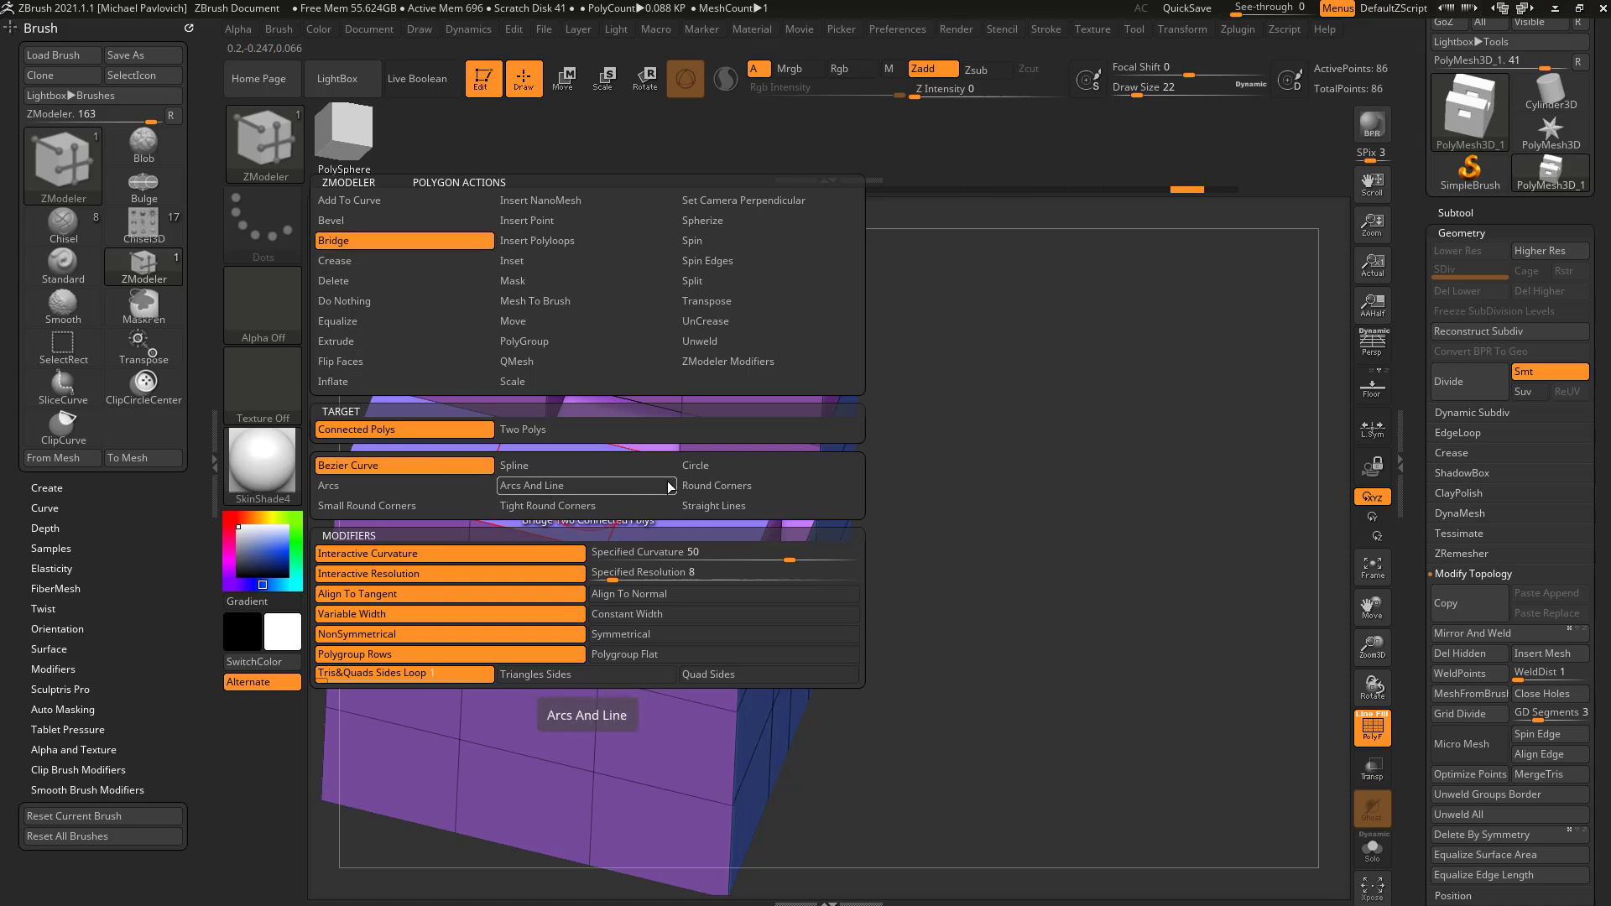
left_click(697, 465)
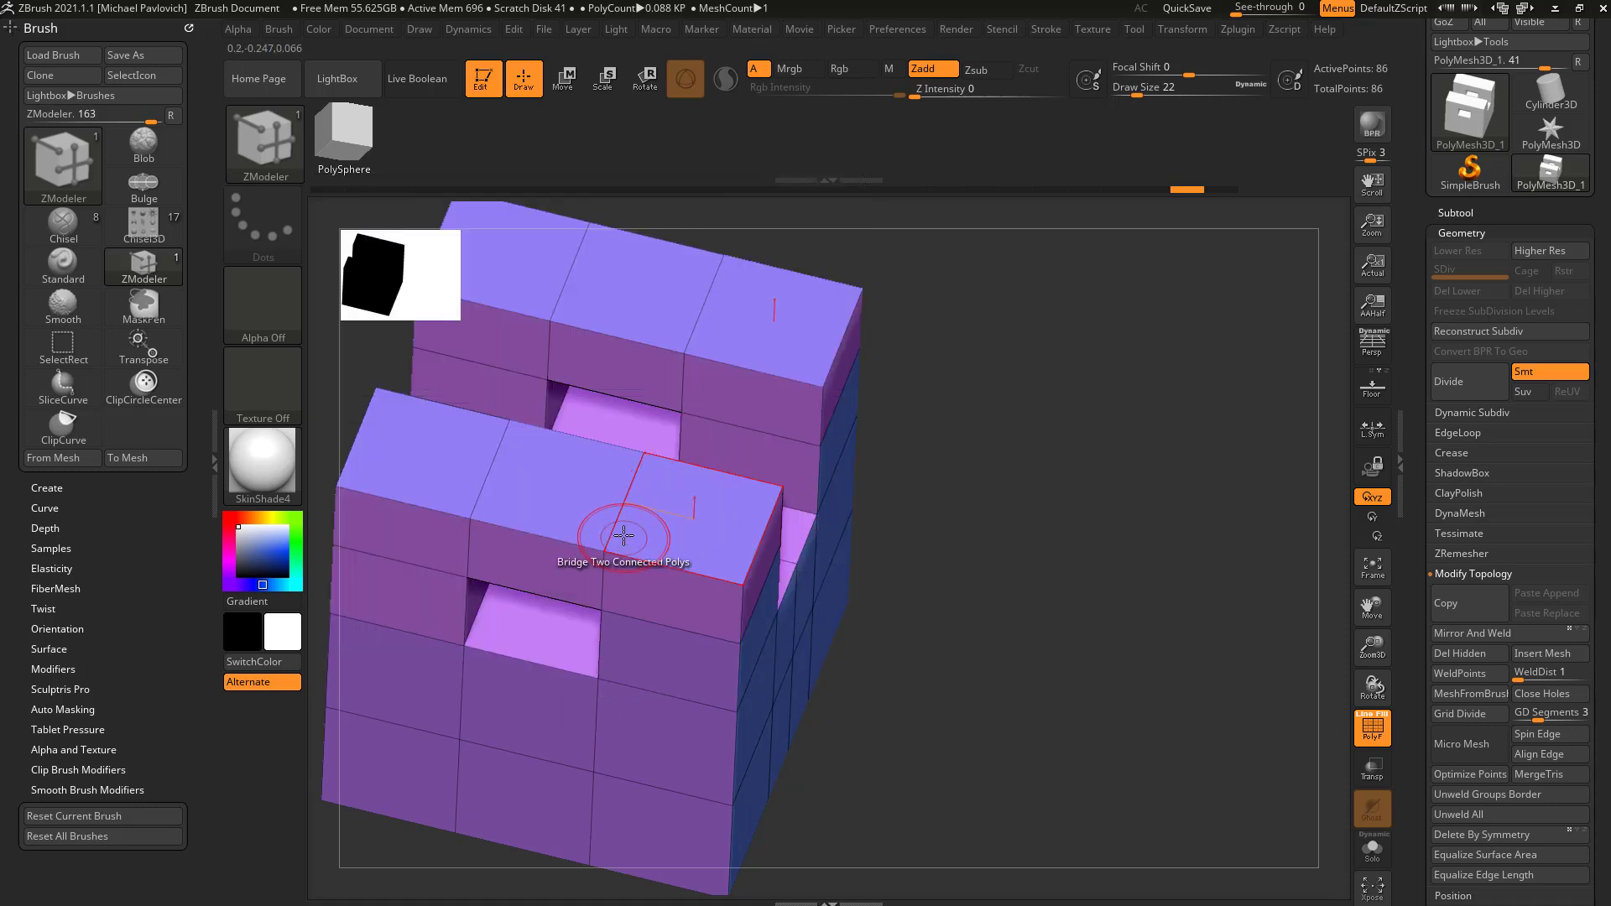
Try a Circle bridge across connected top polys of both walls, first with tangent alignment and again with Align To Normal, undoing each trial.
left_click_drag(600, 492, 811, 438)
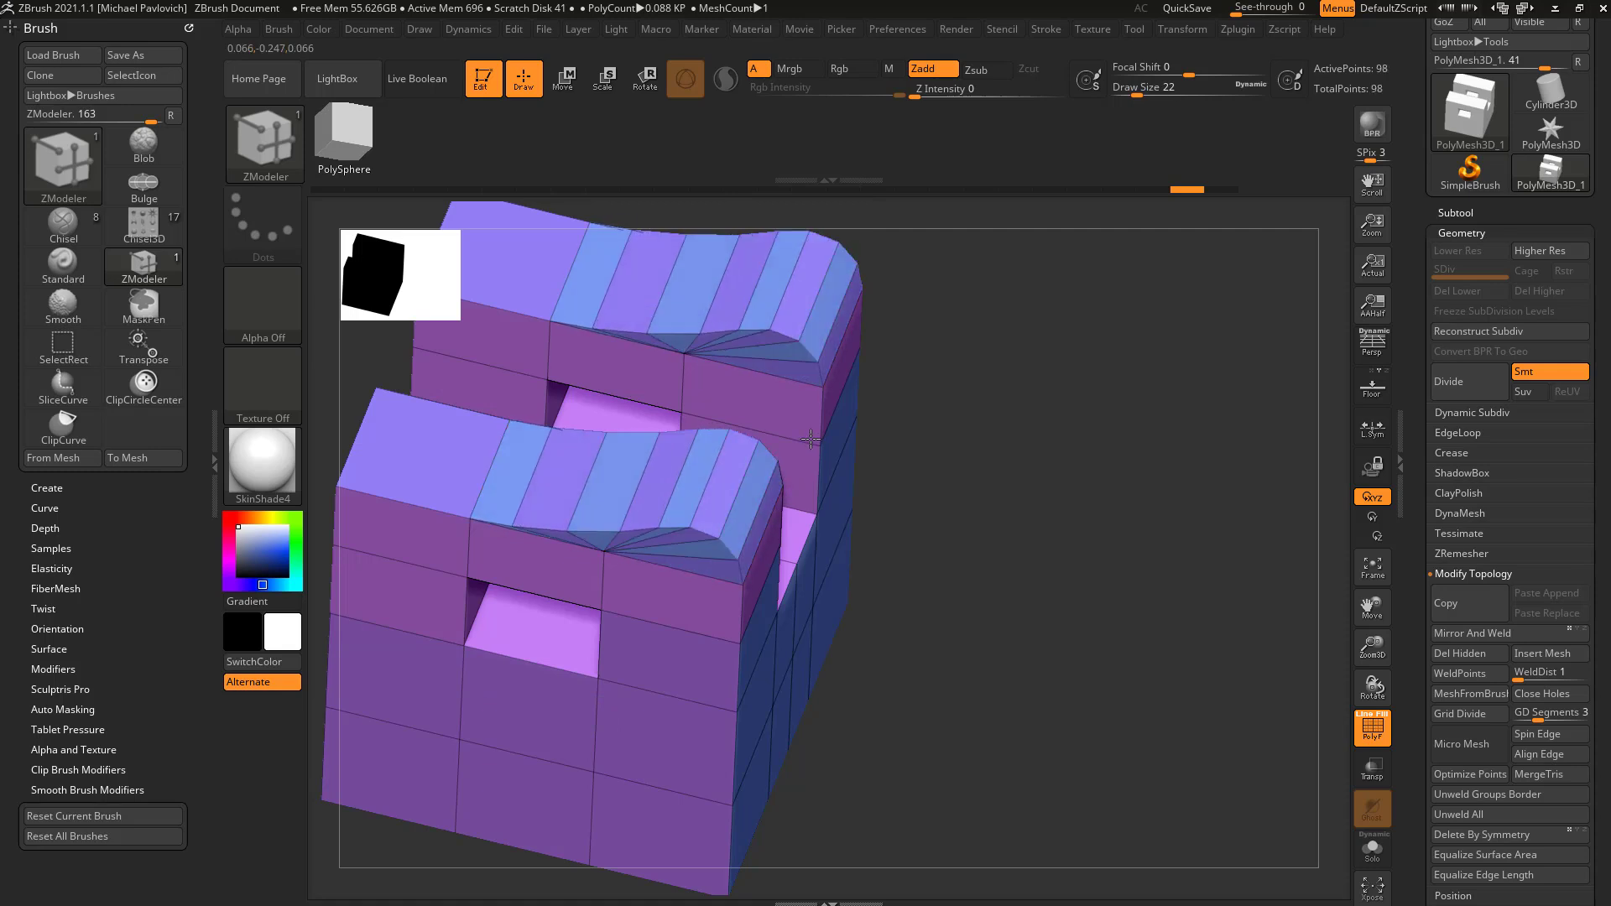
key("ctrl+z")
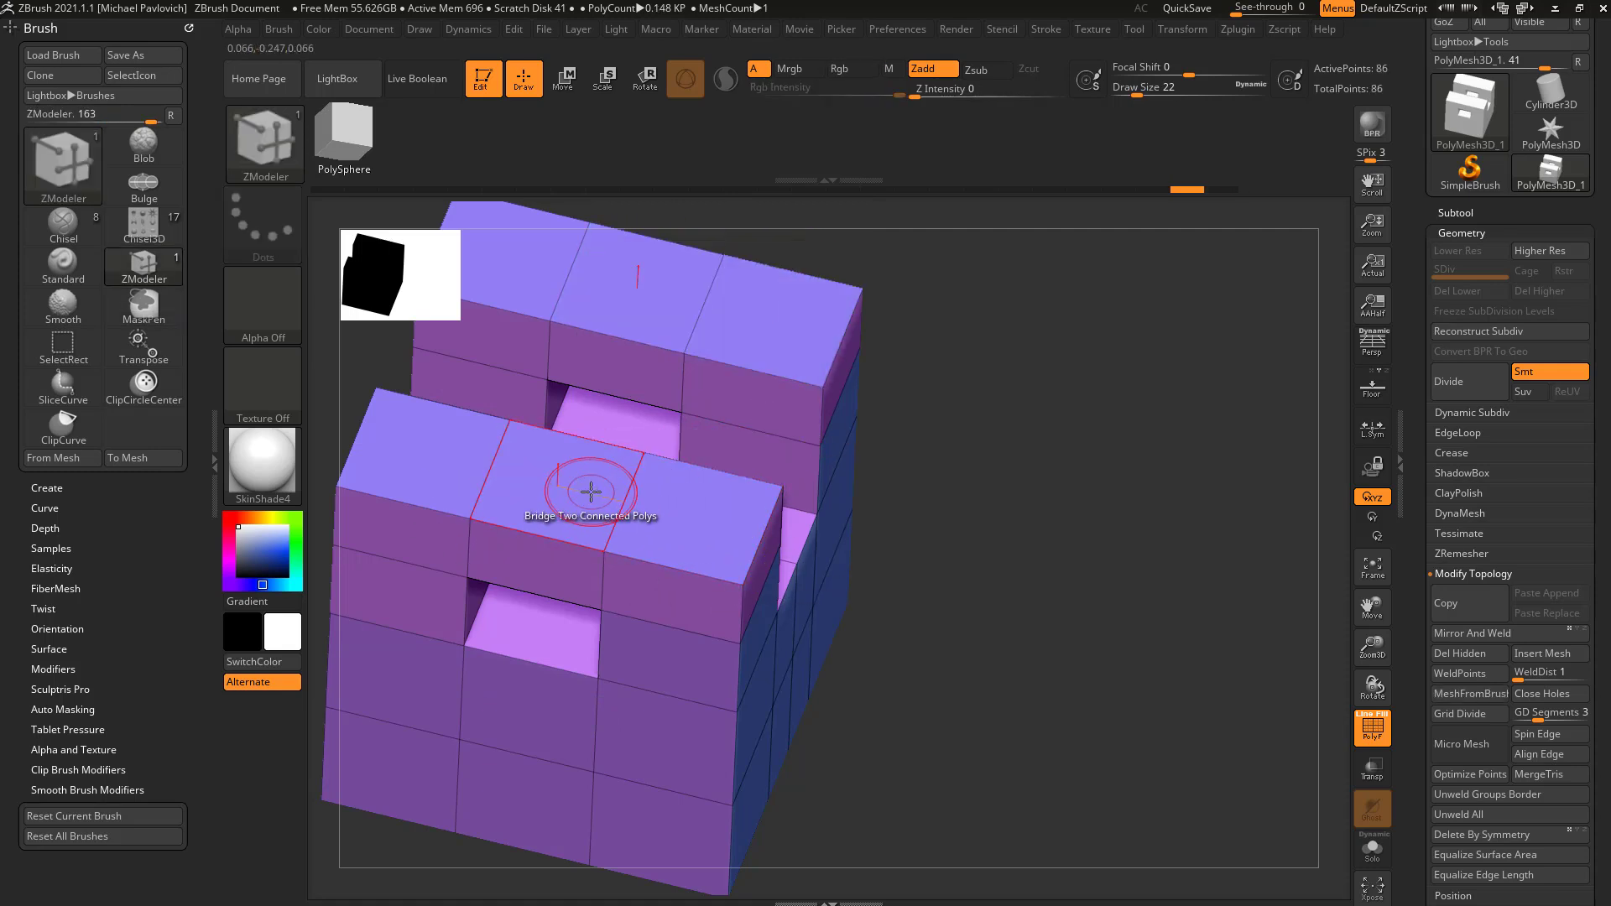
key("space")
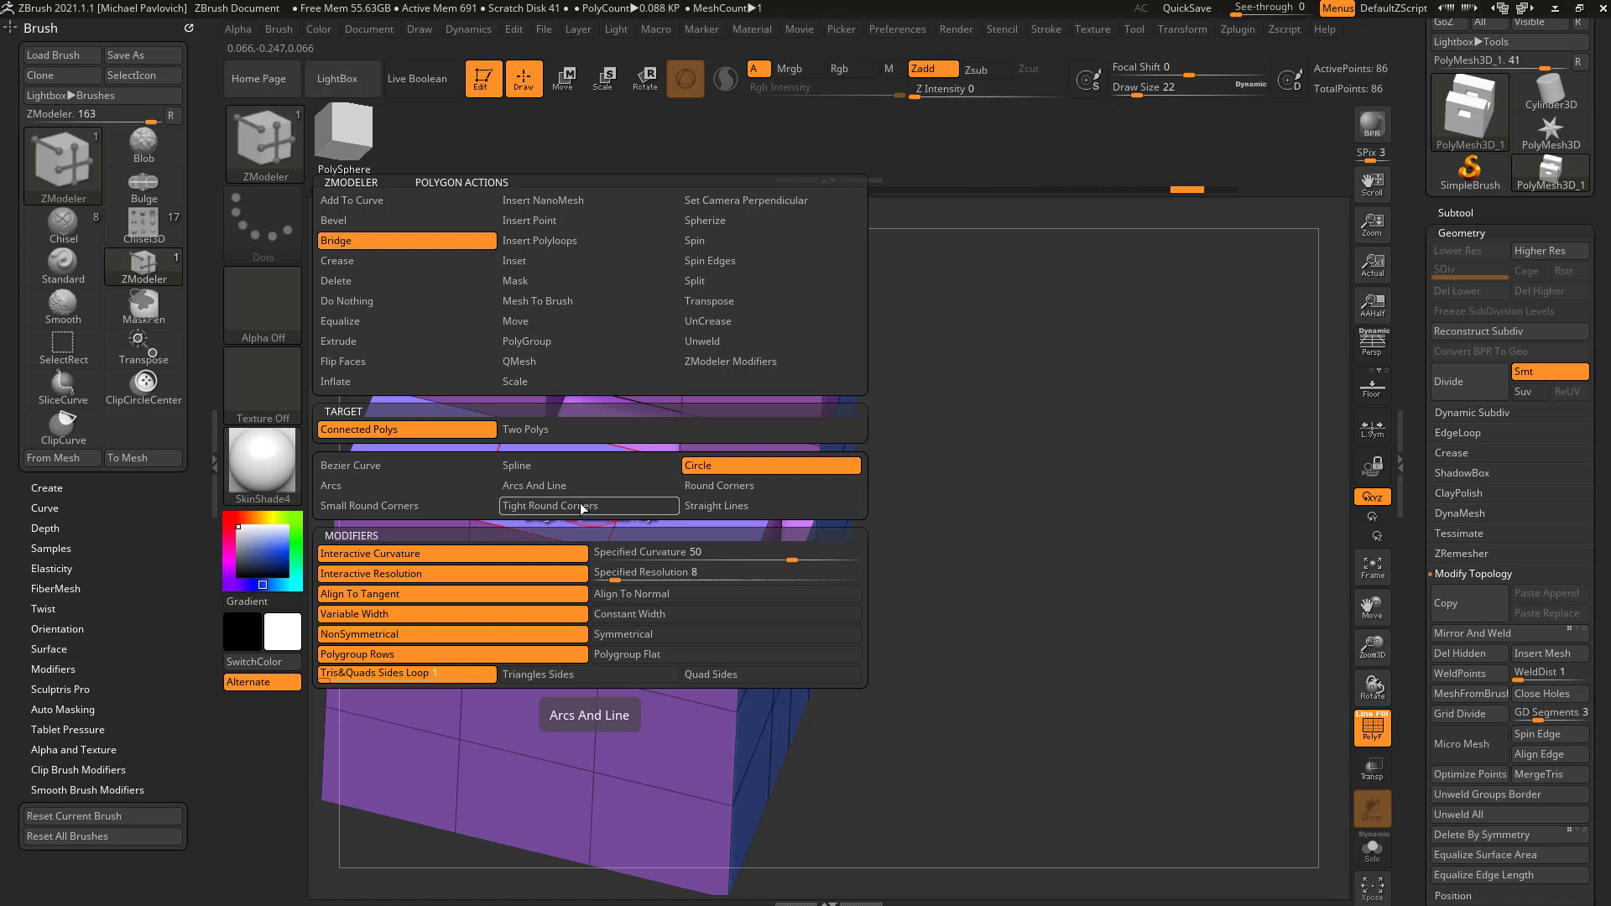
left_click(631, 596)
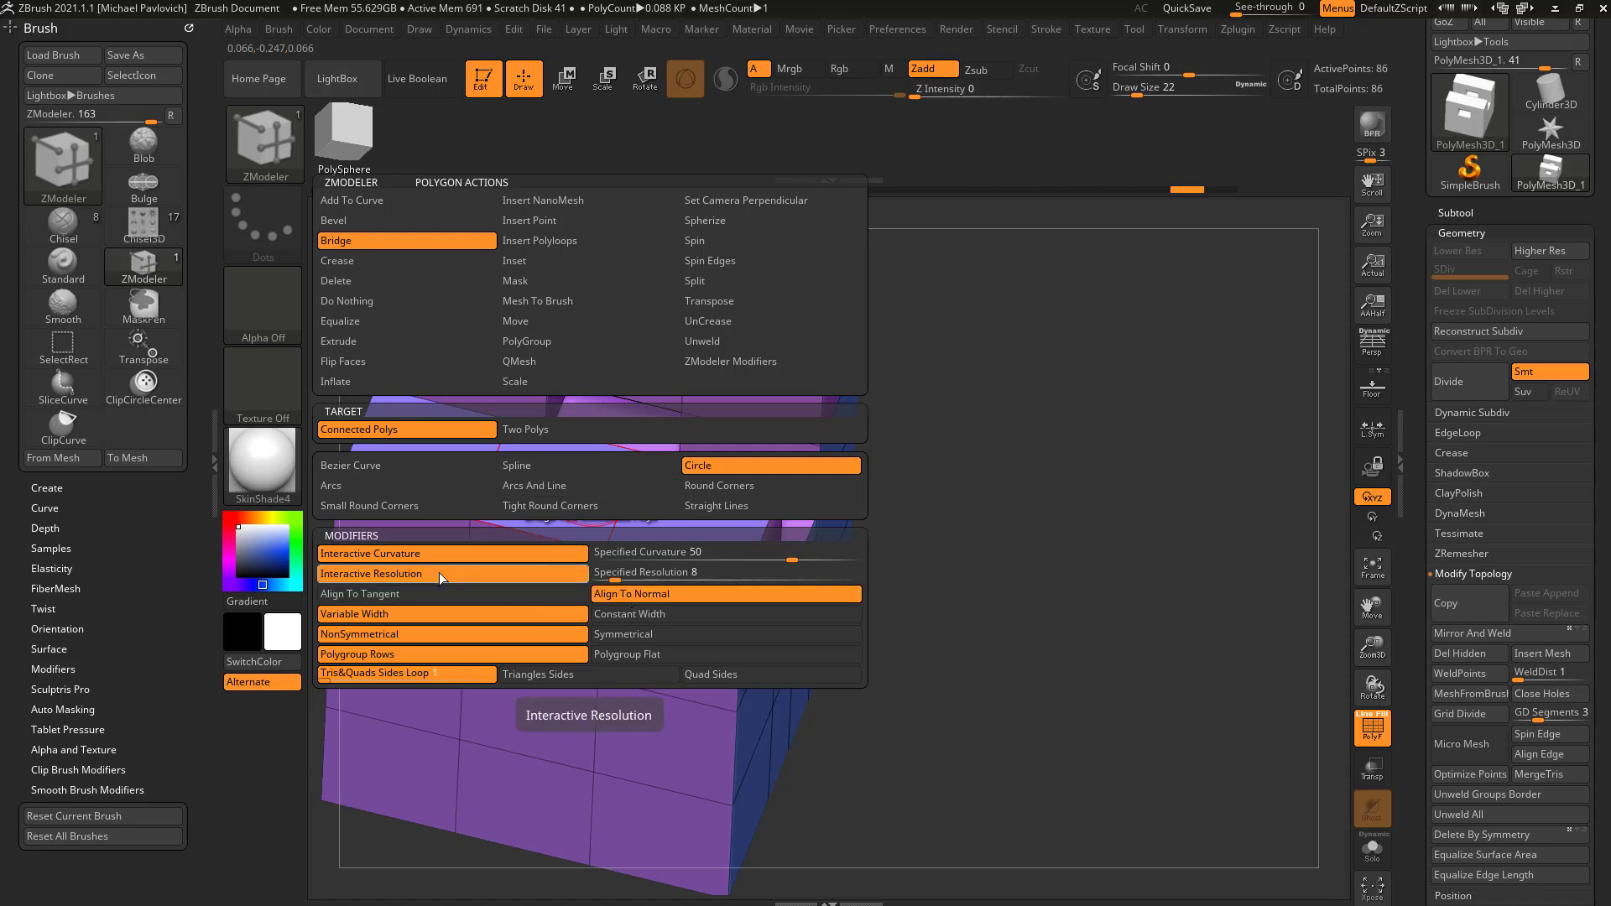
left_click_drag(595, 493, 854, 416)
mouse_move(1042, 454)
left_mouse_down()
mouse_move(980, 445)
mouse_move(1047, 425)
left_mouse_up()
key("ctrl+z")
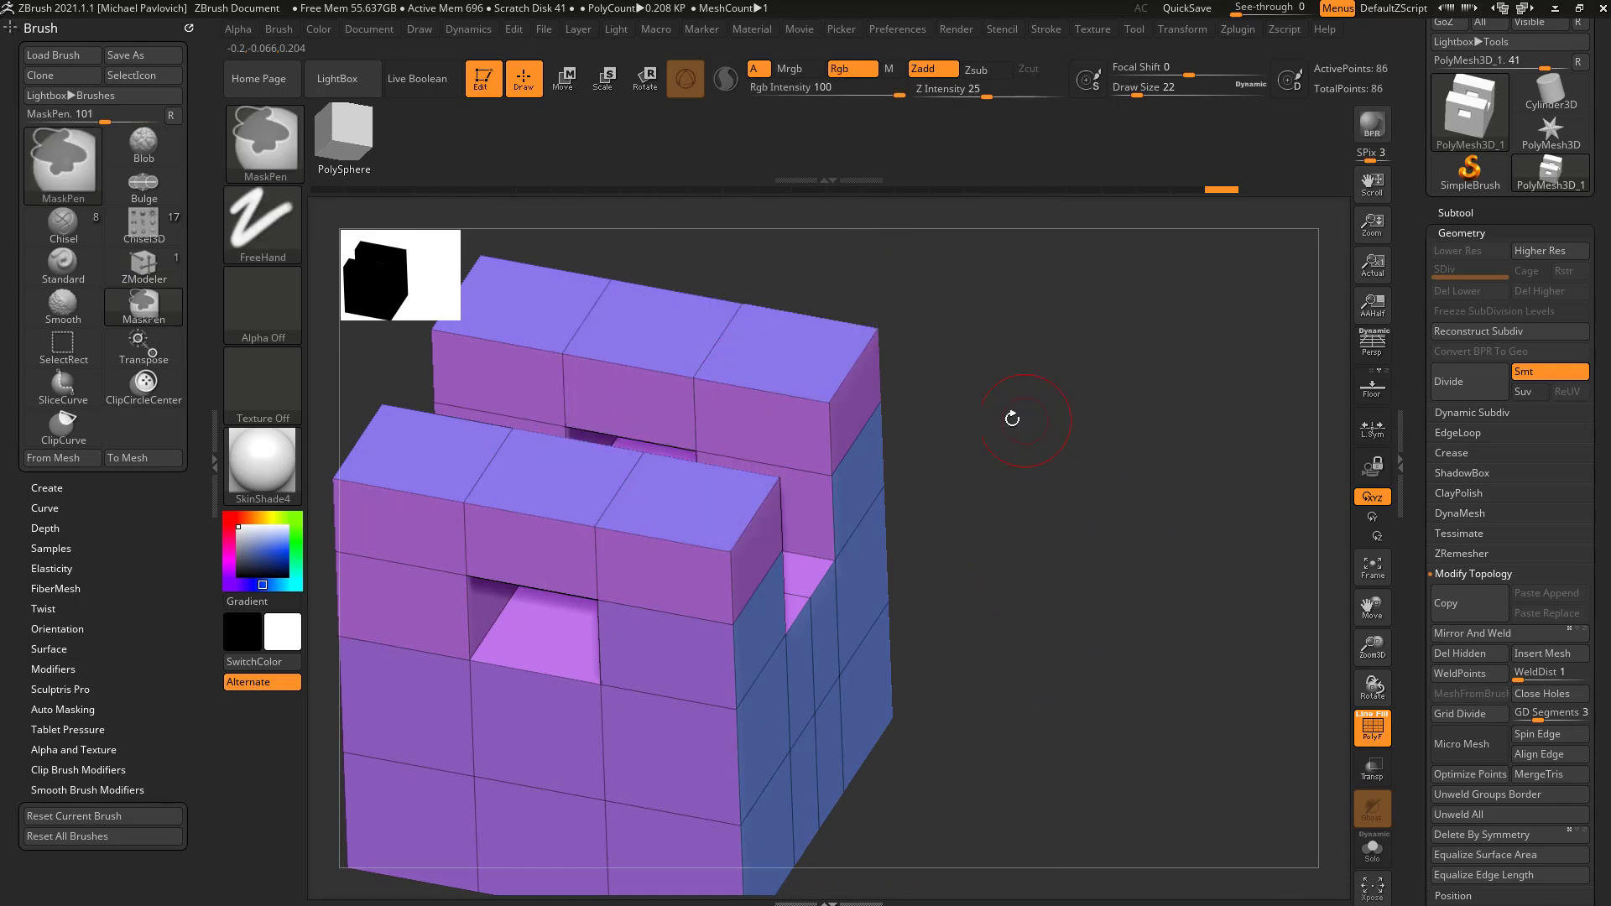
Switch the bridge to Specified Resolution and a Specified Curvature of 100, try it repeatedly on the wall-top polys and undo each result.
key("space")
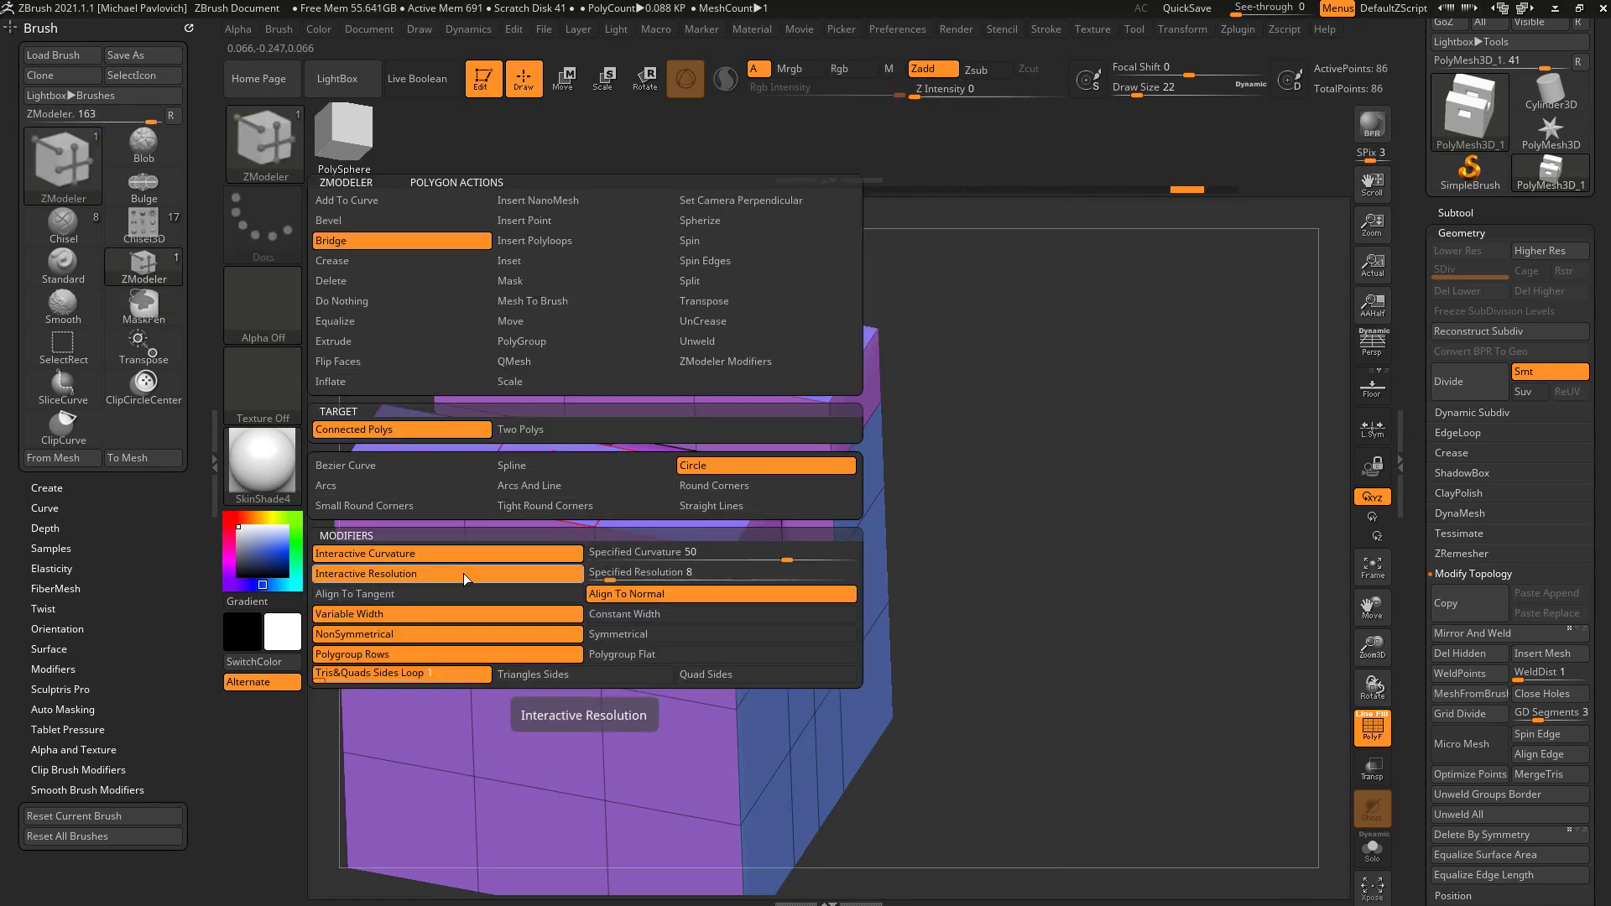
left_click(618, 573)
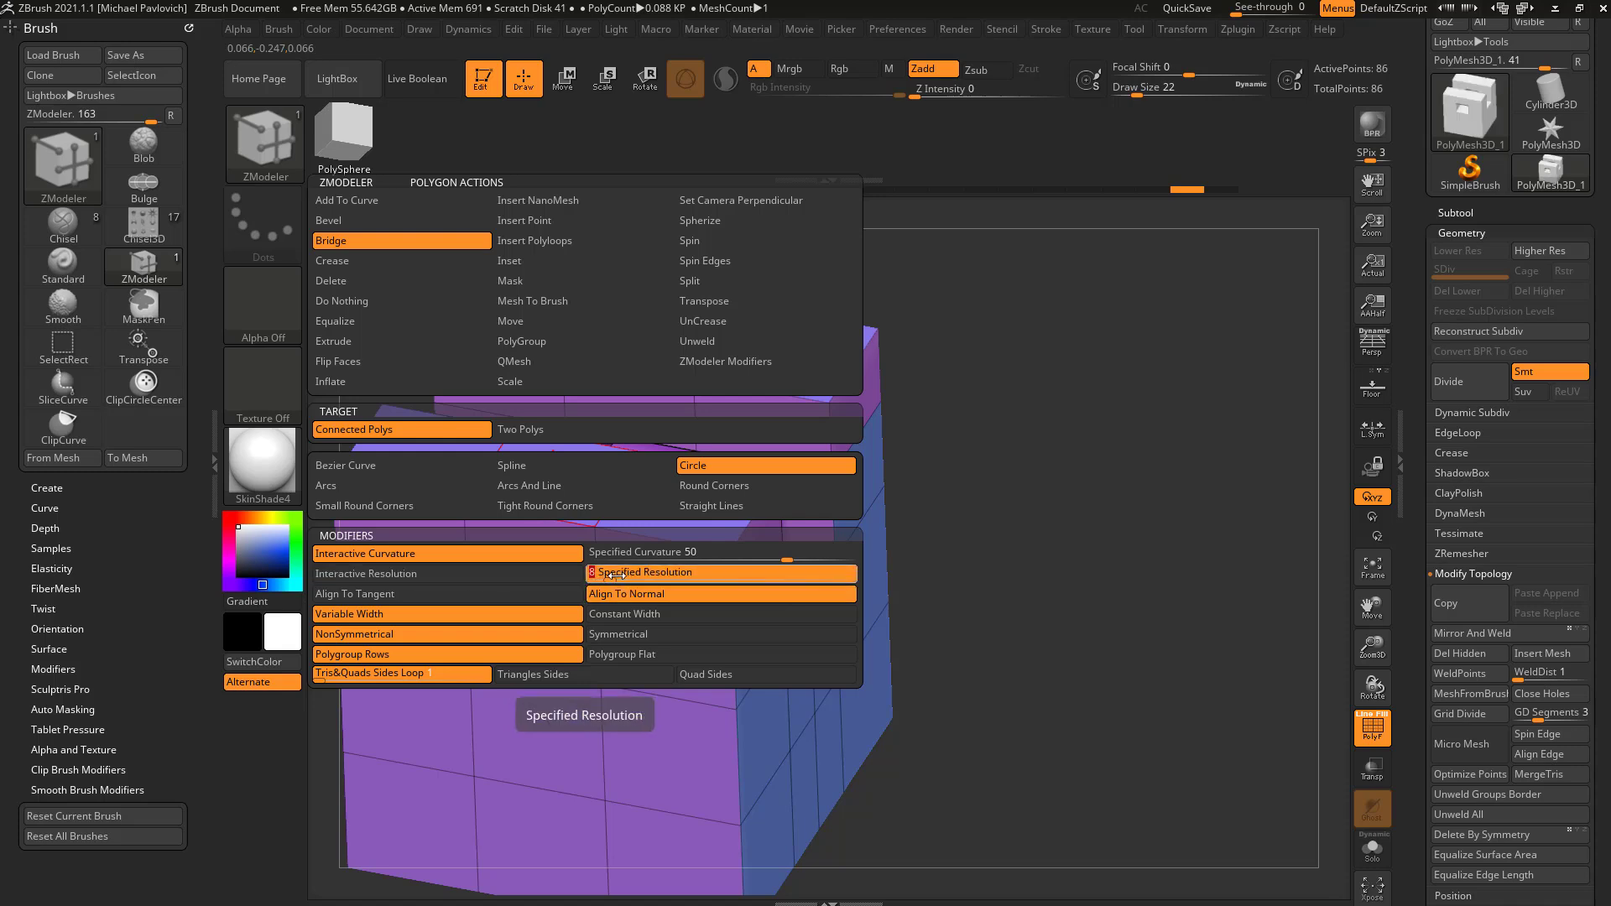
left_click(688, 553)
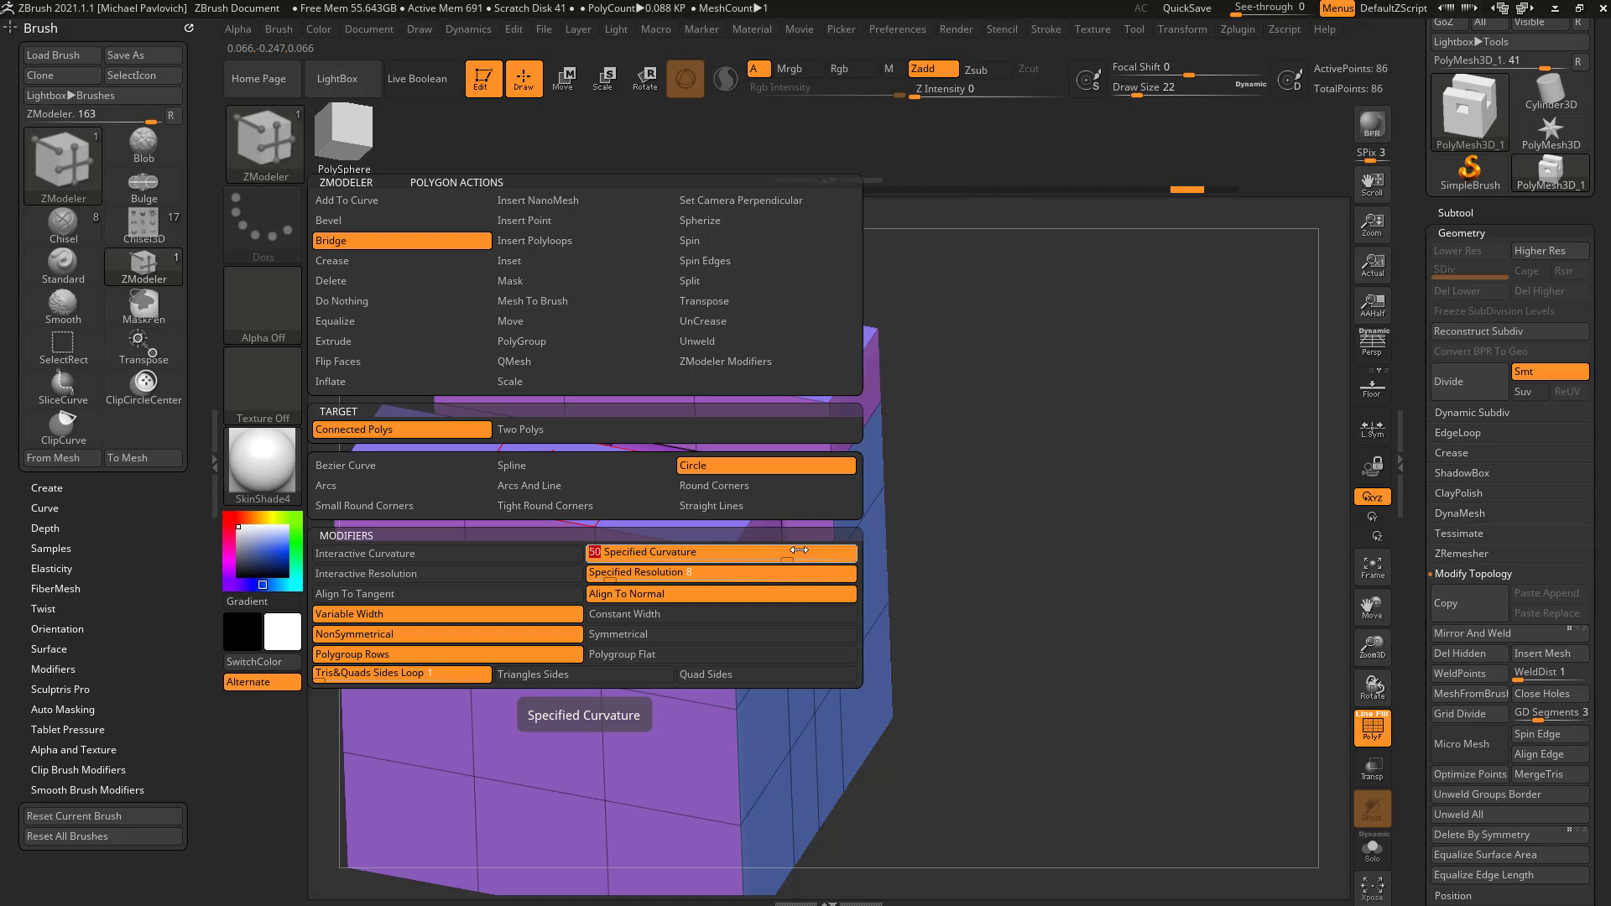
left_click_drag(801, 549, 865, 549)
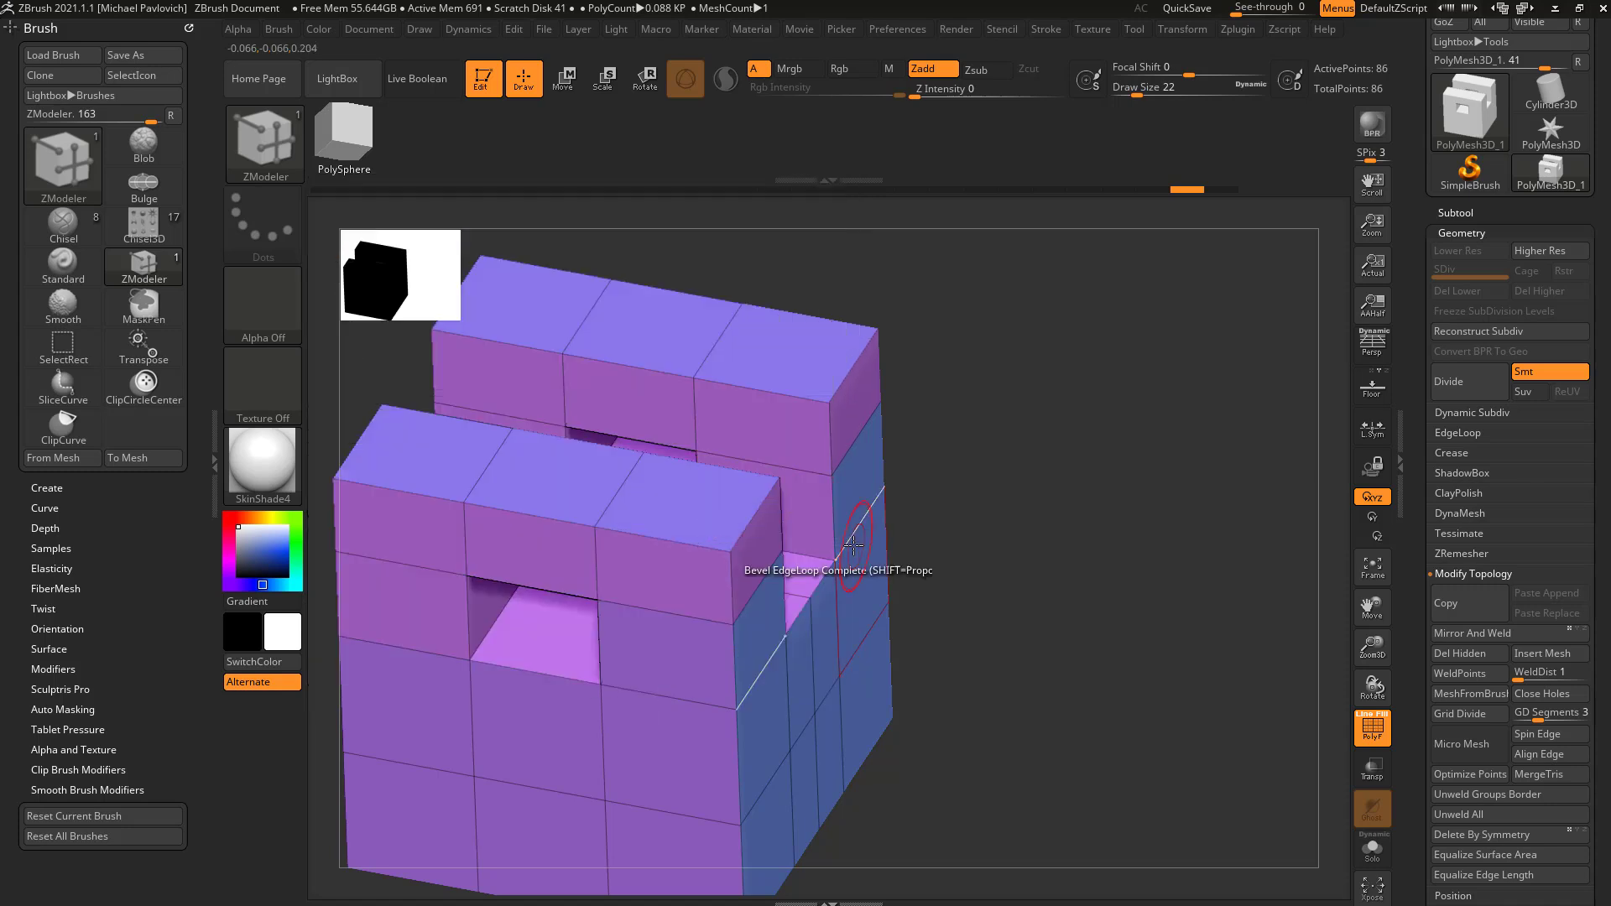
left_click(590, 485)
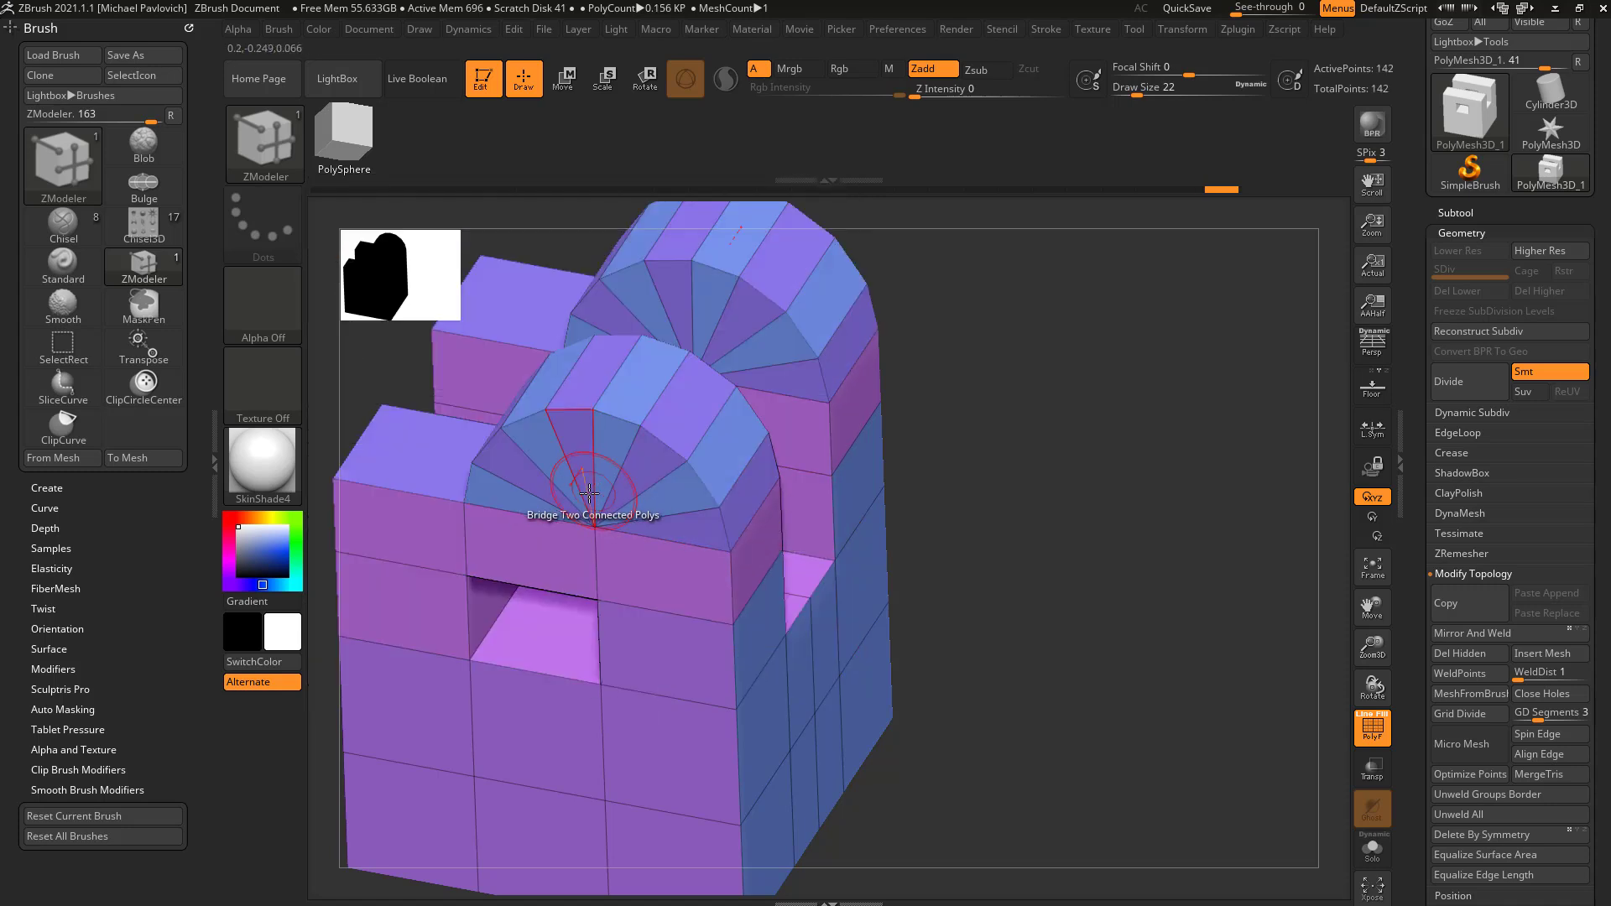
key("ctrl+z")
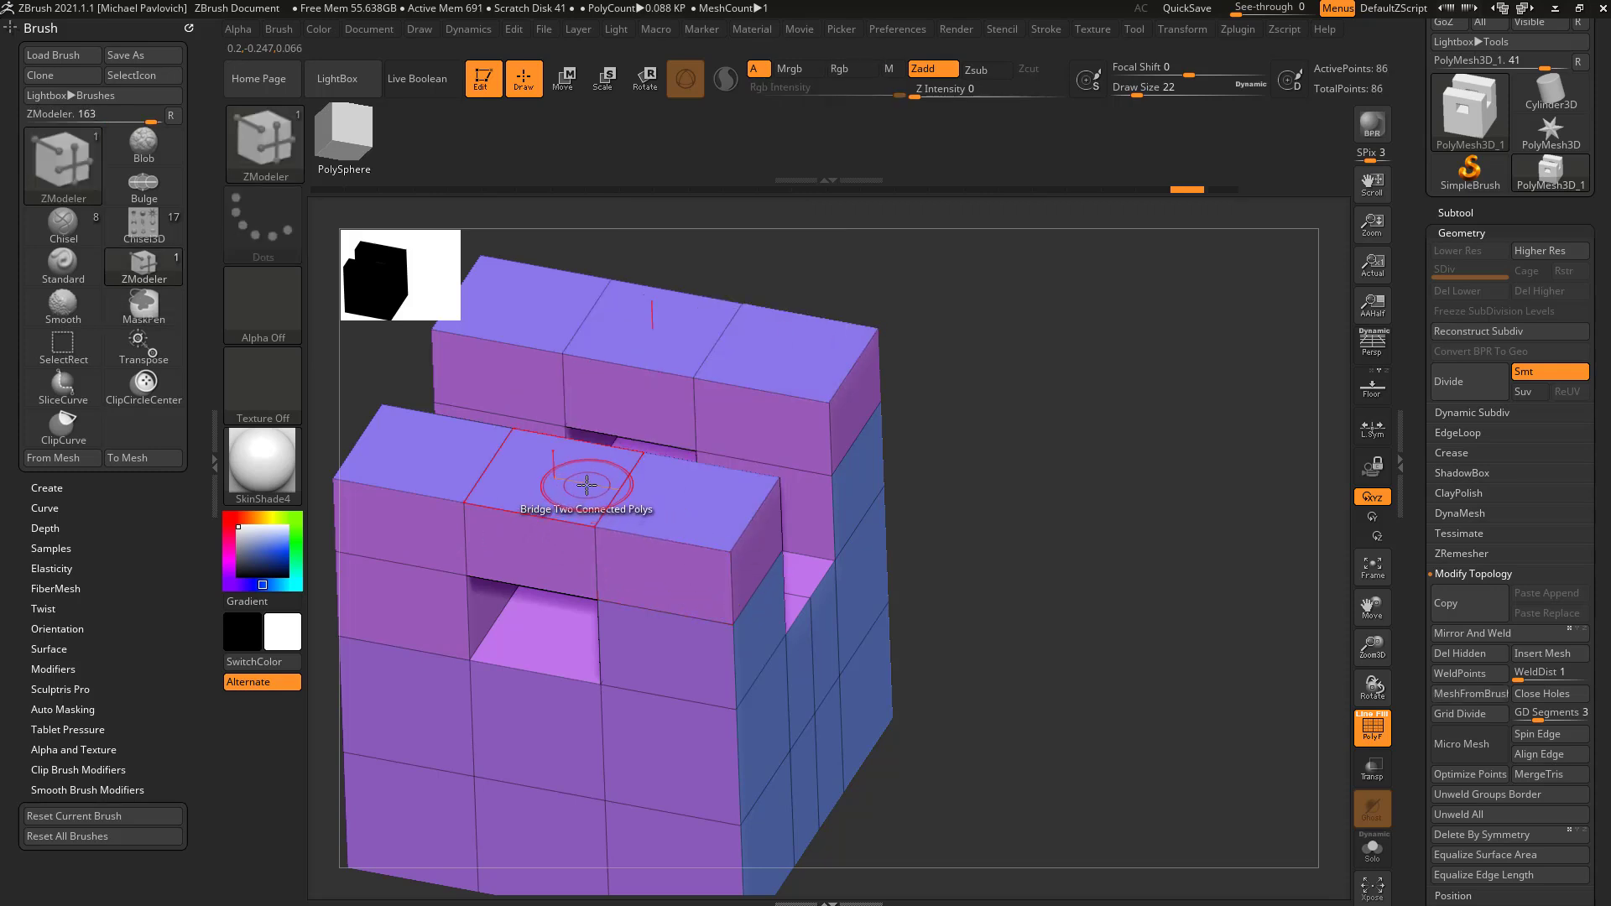
left_click(586, 468)
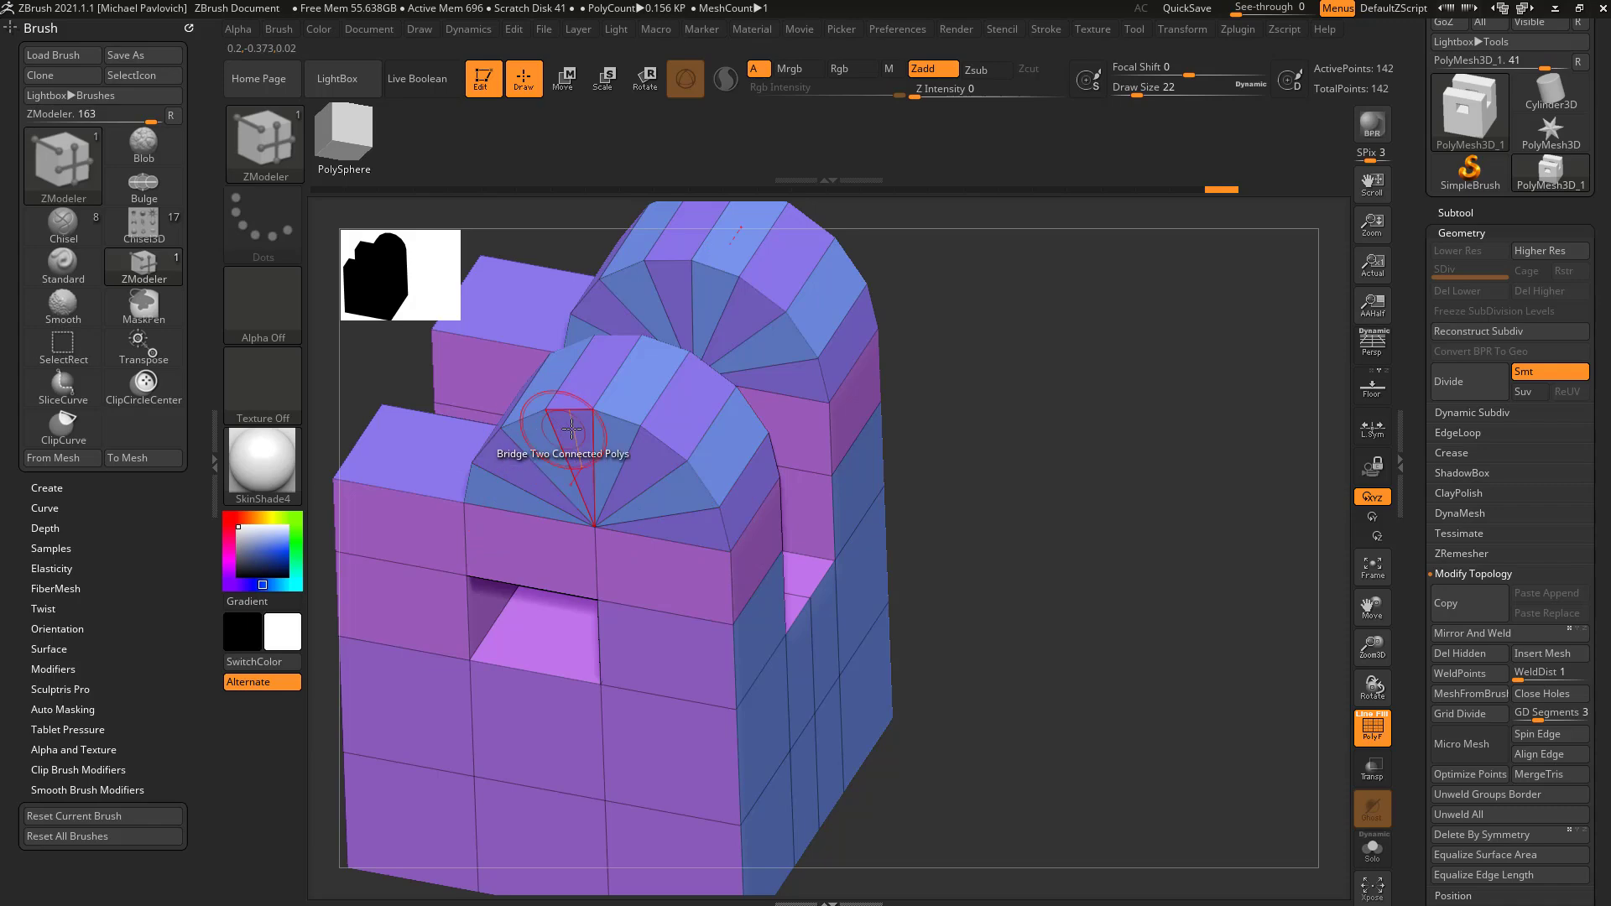
key("ctrl+z")
Restore Interactive Curvature and Interactive Resolution, choose Align To Tangent, and try a bridge on the wall tops before undoing it.
key("space")
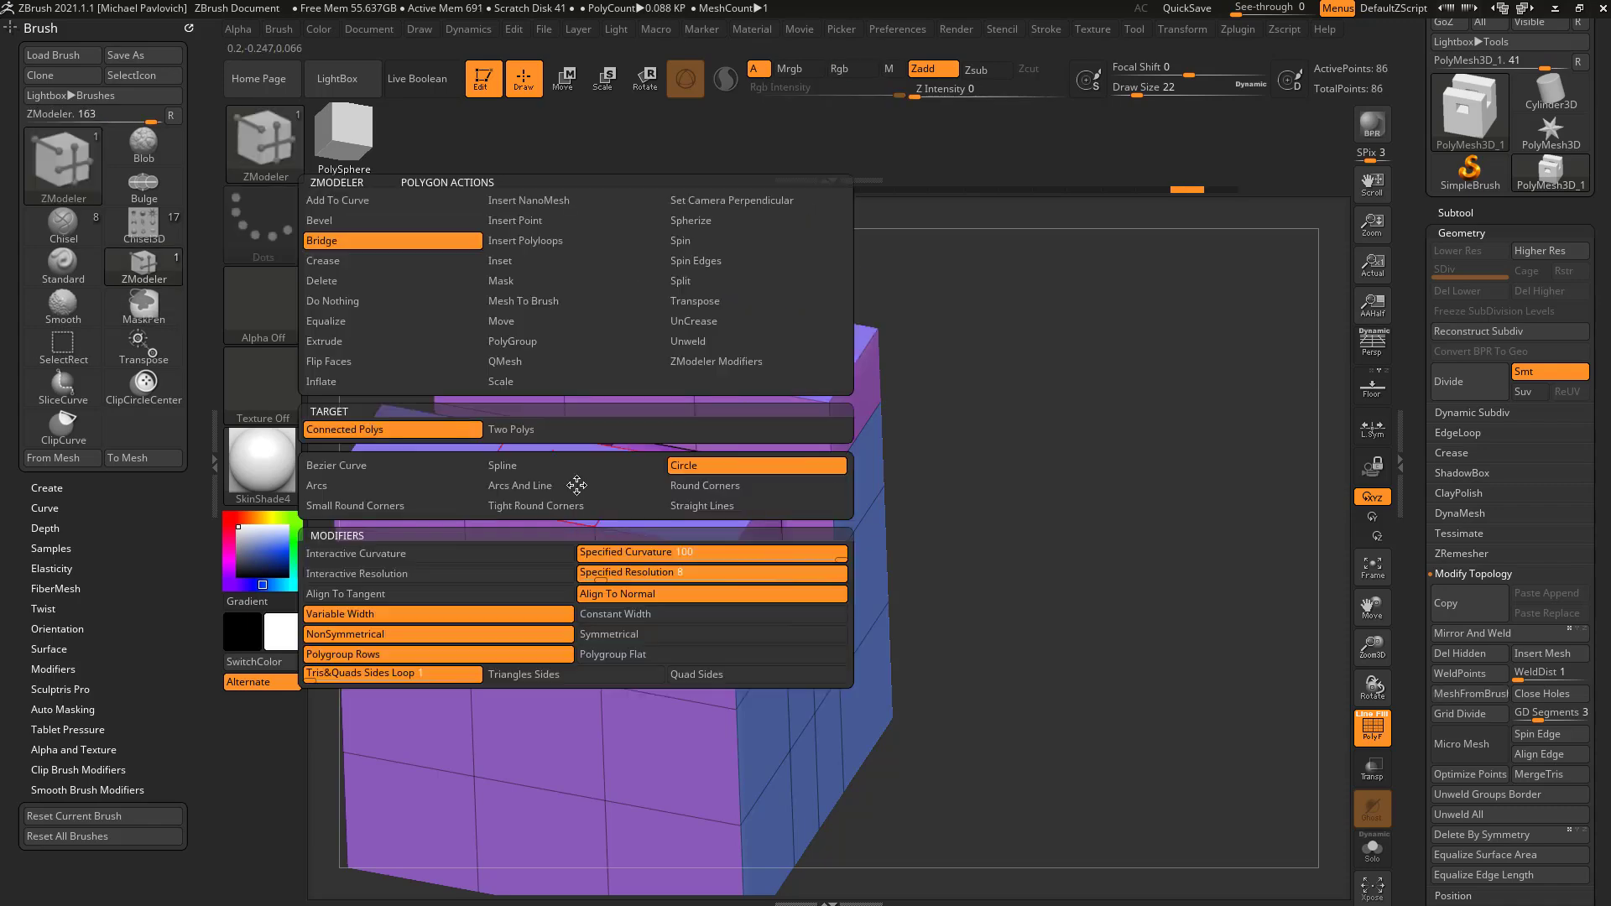
key("space")
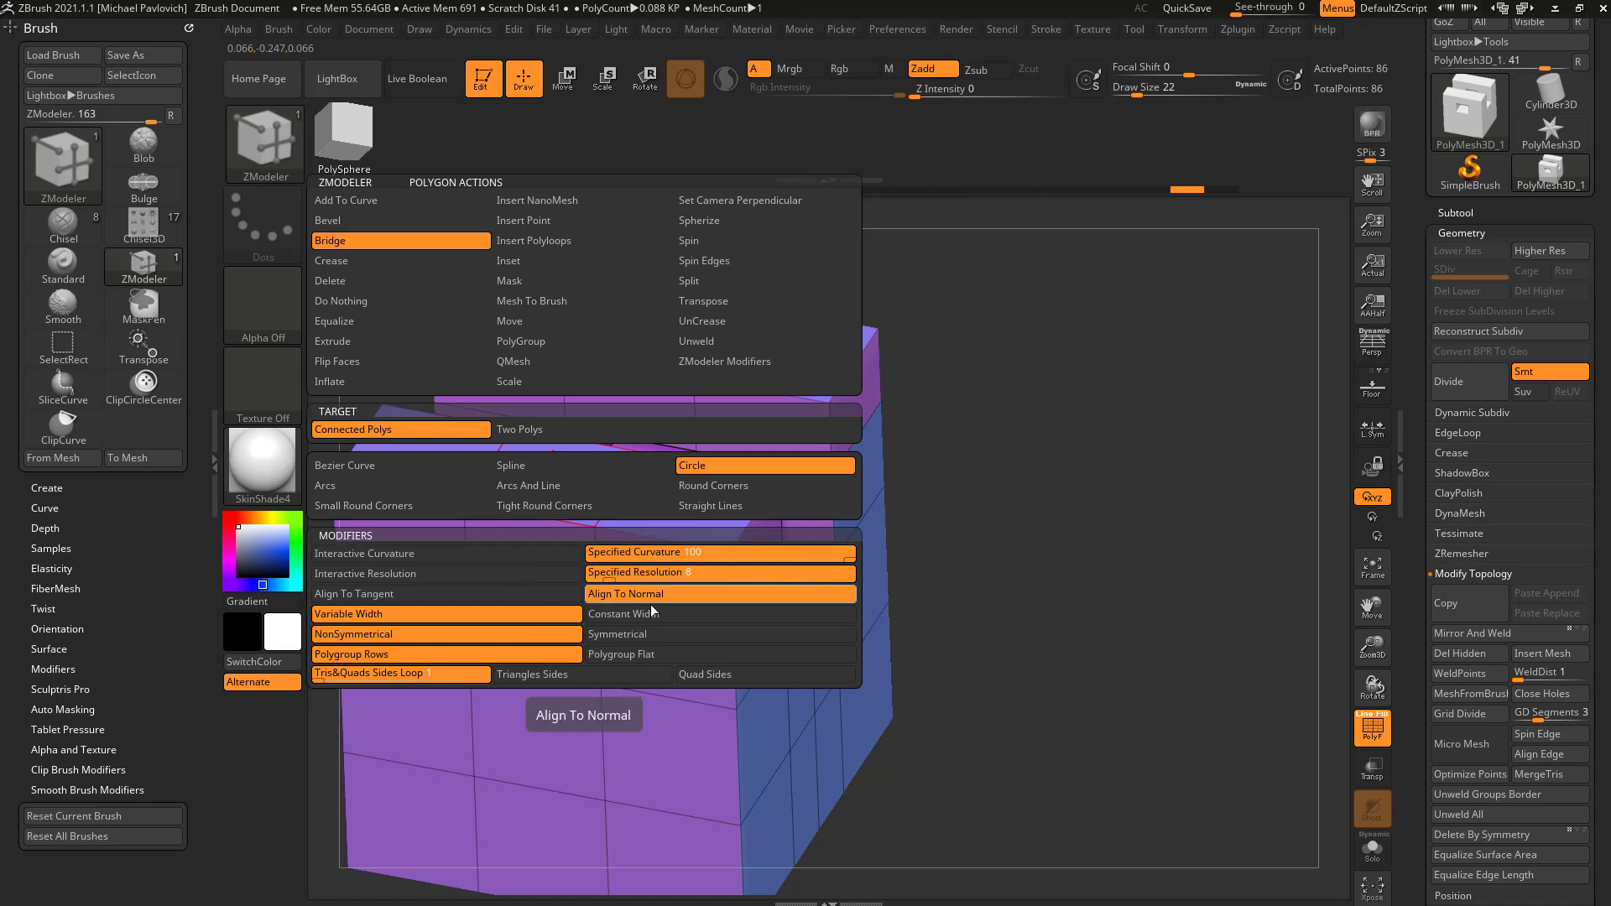
left_click(511, 554)
left_click(465, 573)
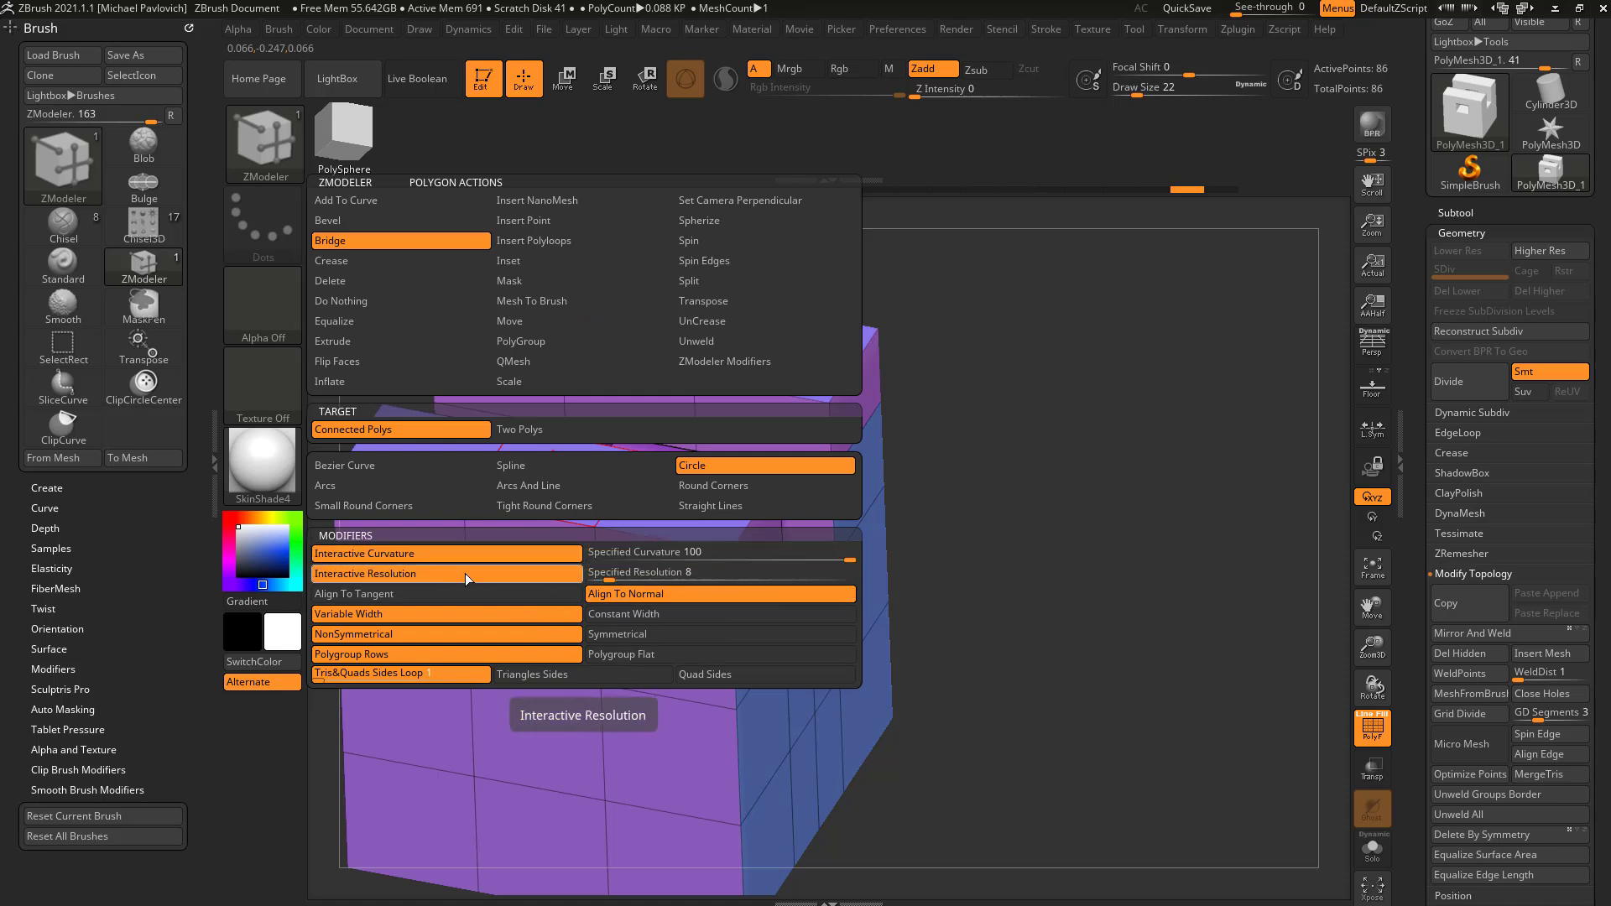
left_click(493, 600)
left_click_drag(557, 564, 777, 508)
key("ctrl+z")
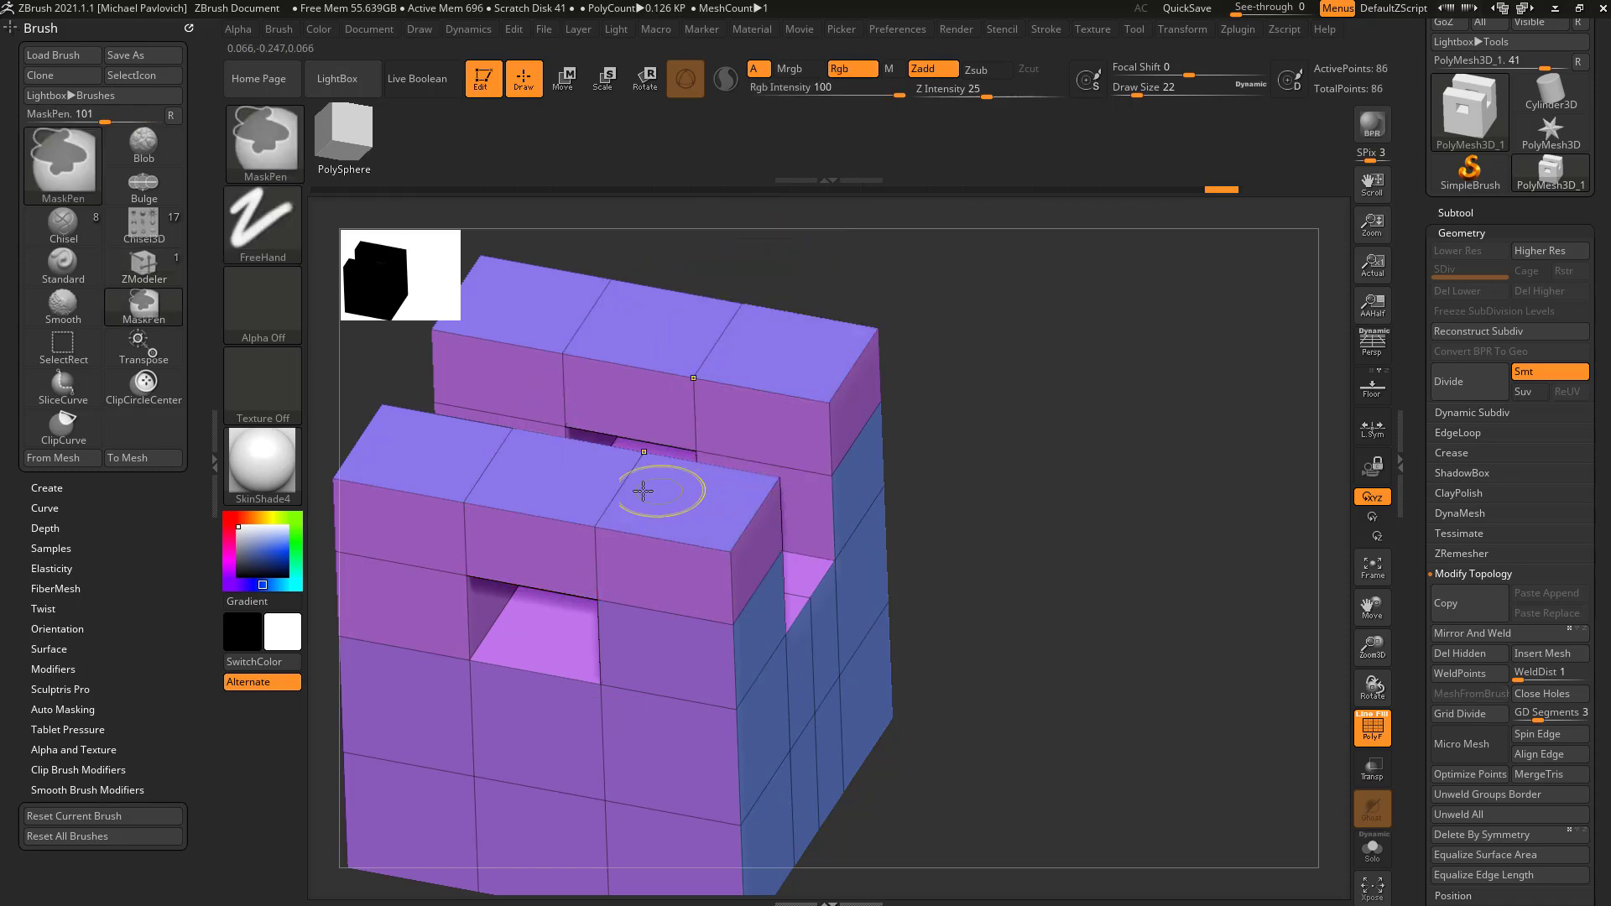
Toggle the bridge alignment back to Align To Tangent and try another bridge between the connected wall-top polys, undoing the result.
key("space")
left_click(526, 596)
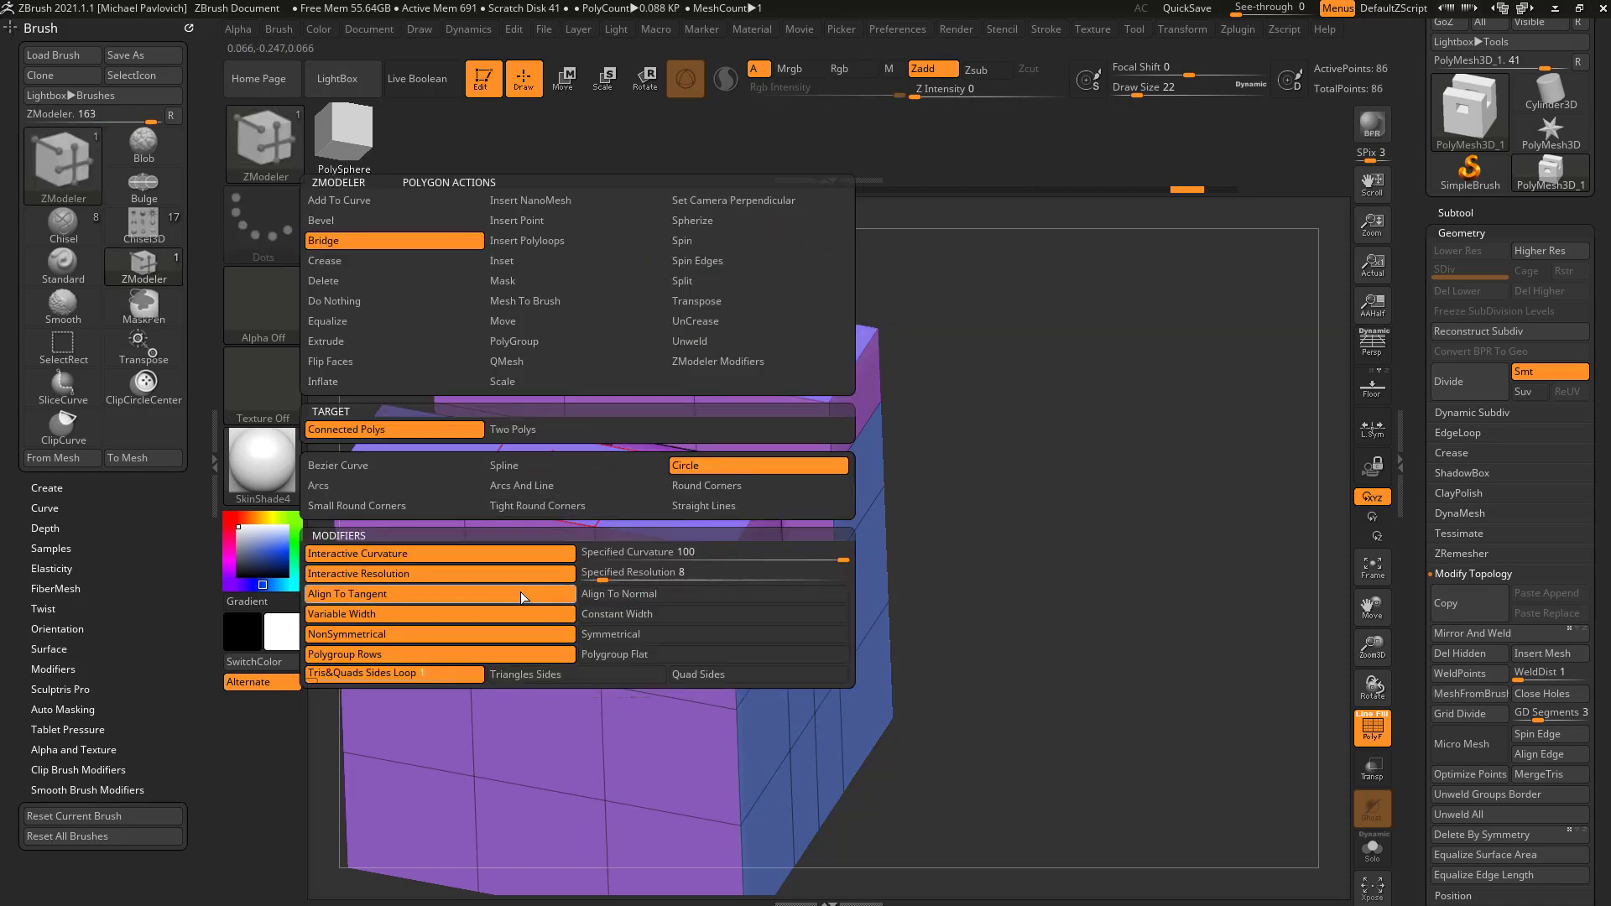
left_click(625, 594)
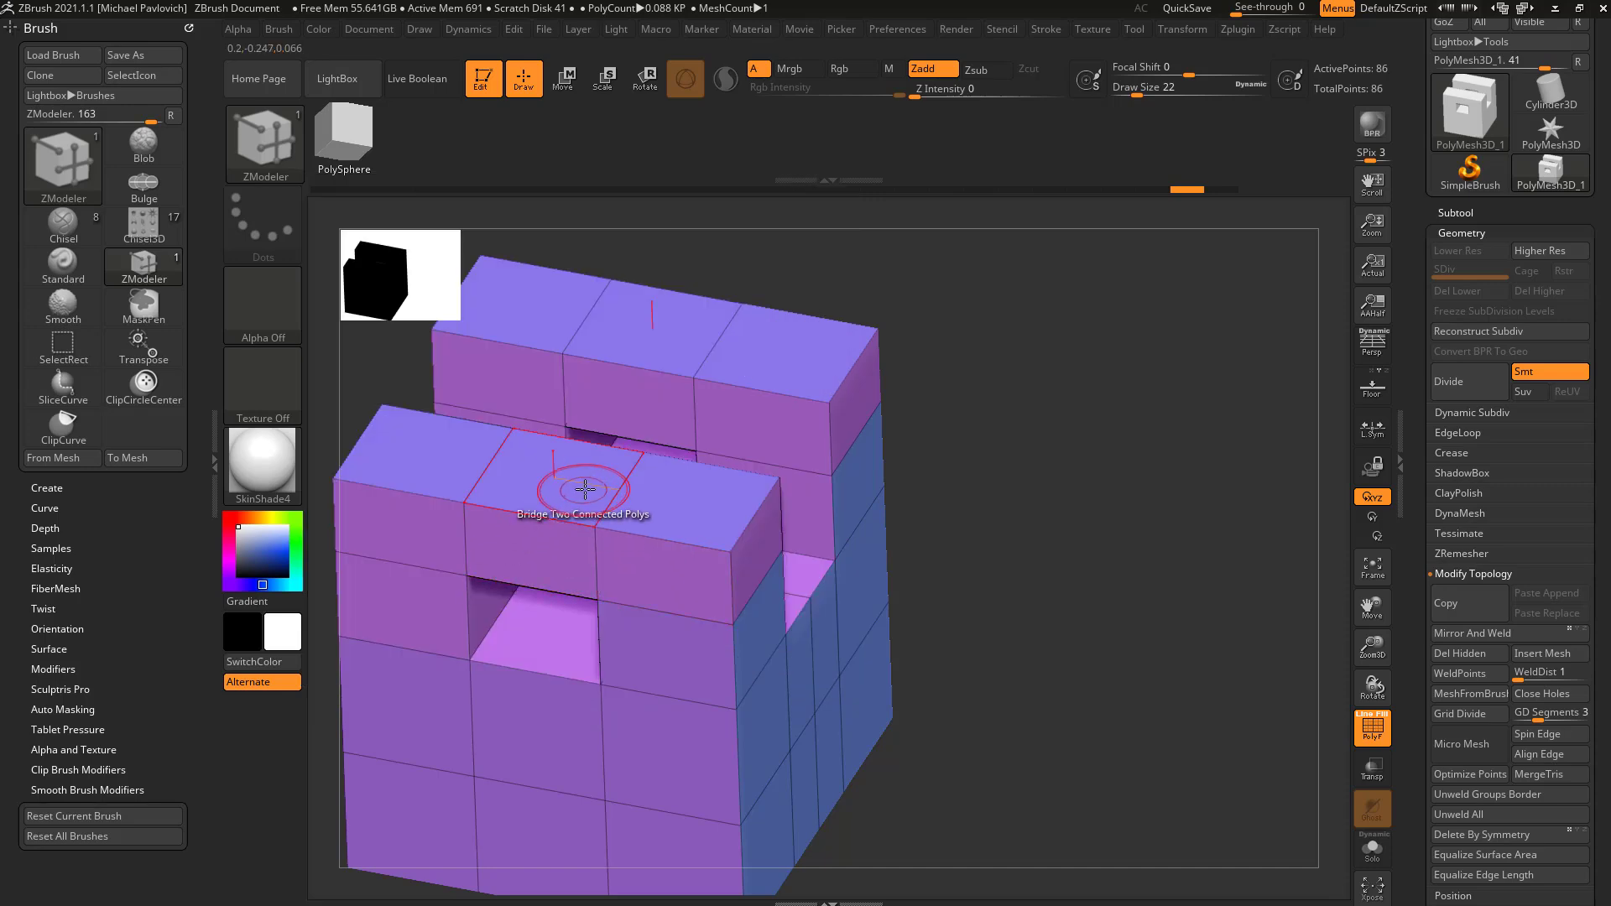
key("space")
left_click(503, 590)
left_click_drag(589, 489, 860, 527)
key("ctrl+z")
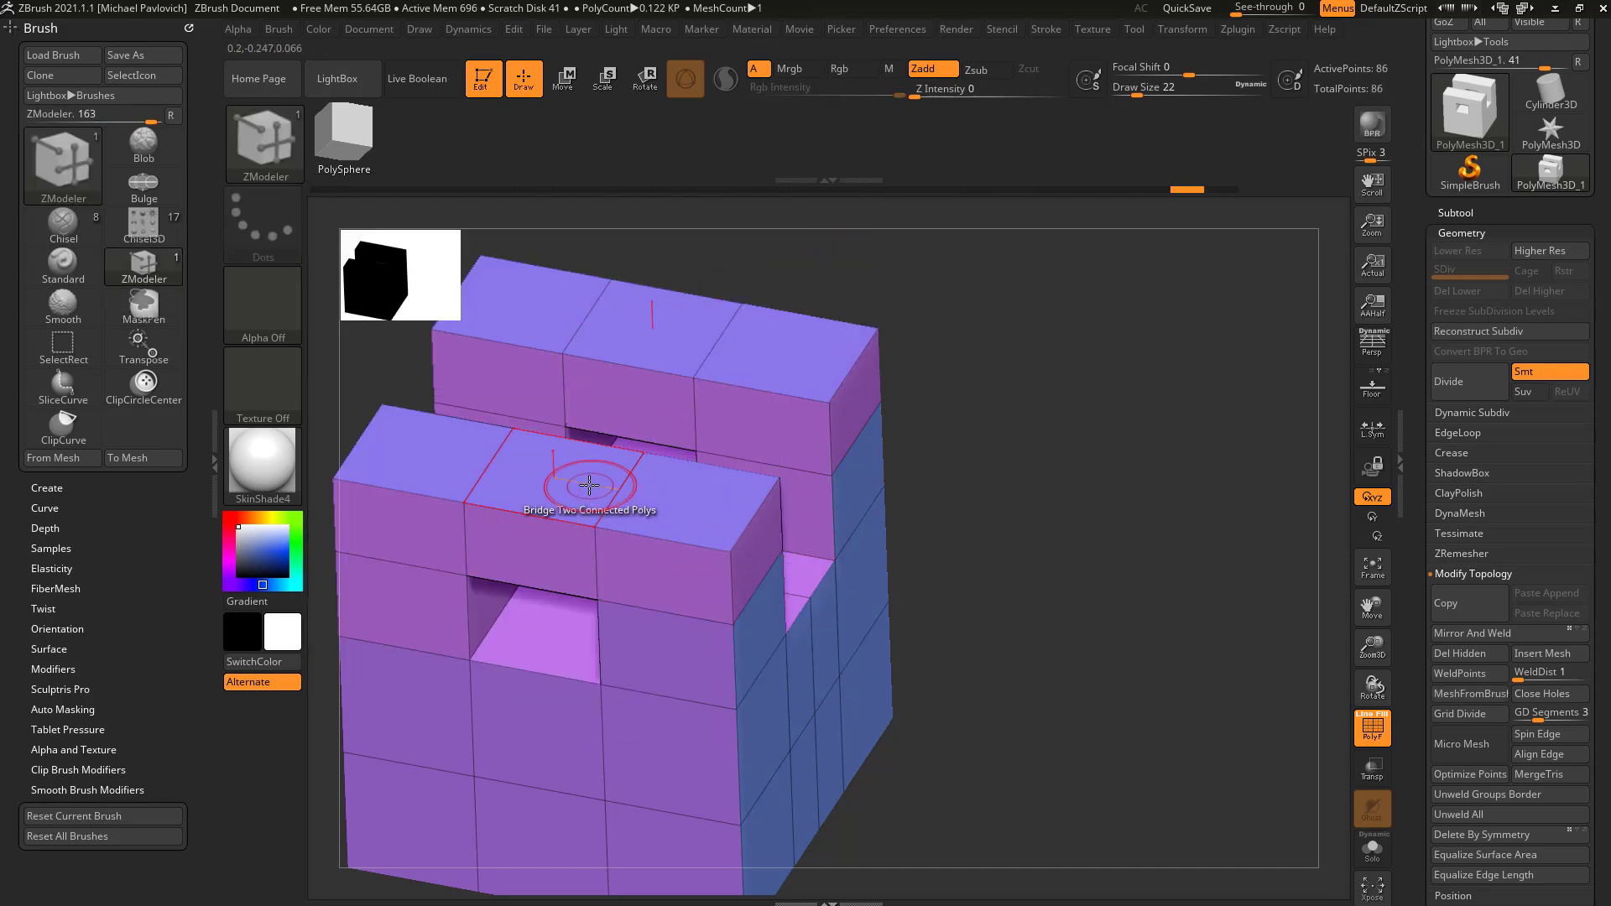
Set the bridge modifier to Align To Normal and bridge two connected top polys on each wall into a semicircular arch.
key("space")
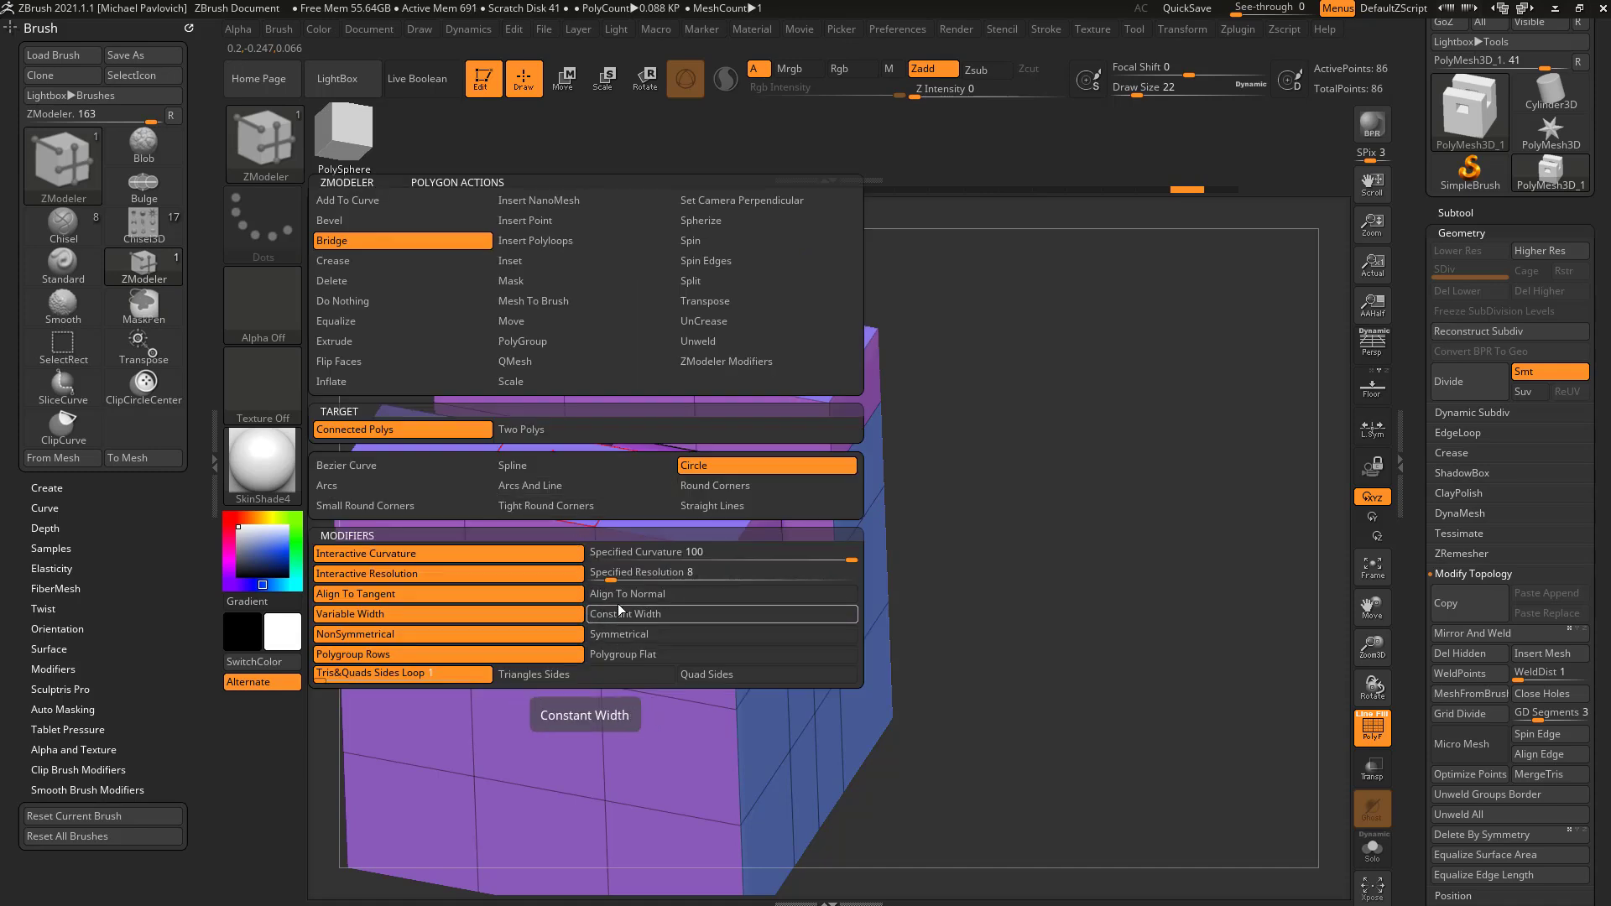
left_click(619, 593)
left_click_drag(486, 467, 825, 537)
left_click_drag(948, 525, 1010, 501)
key("space")
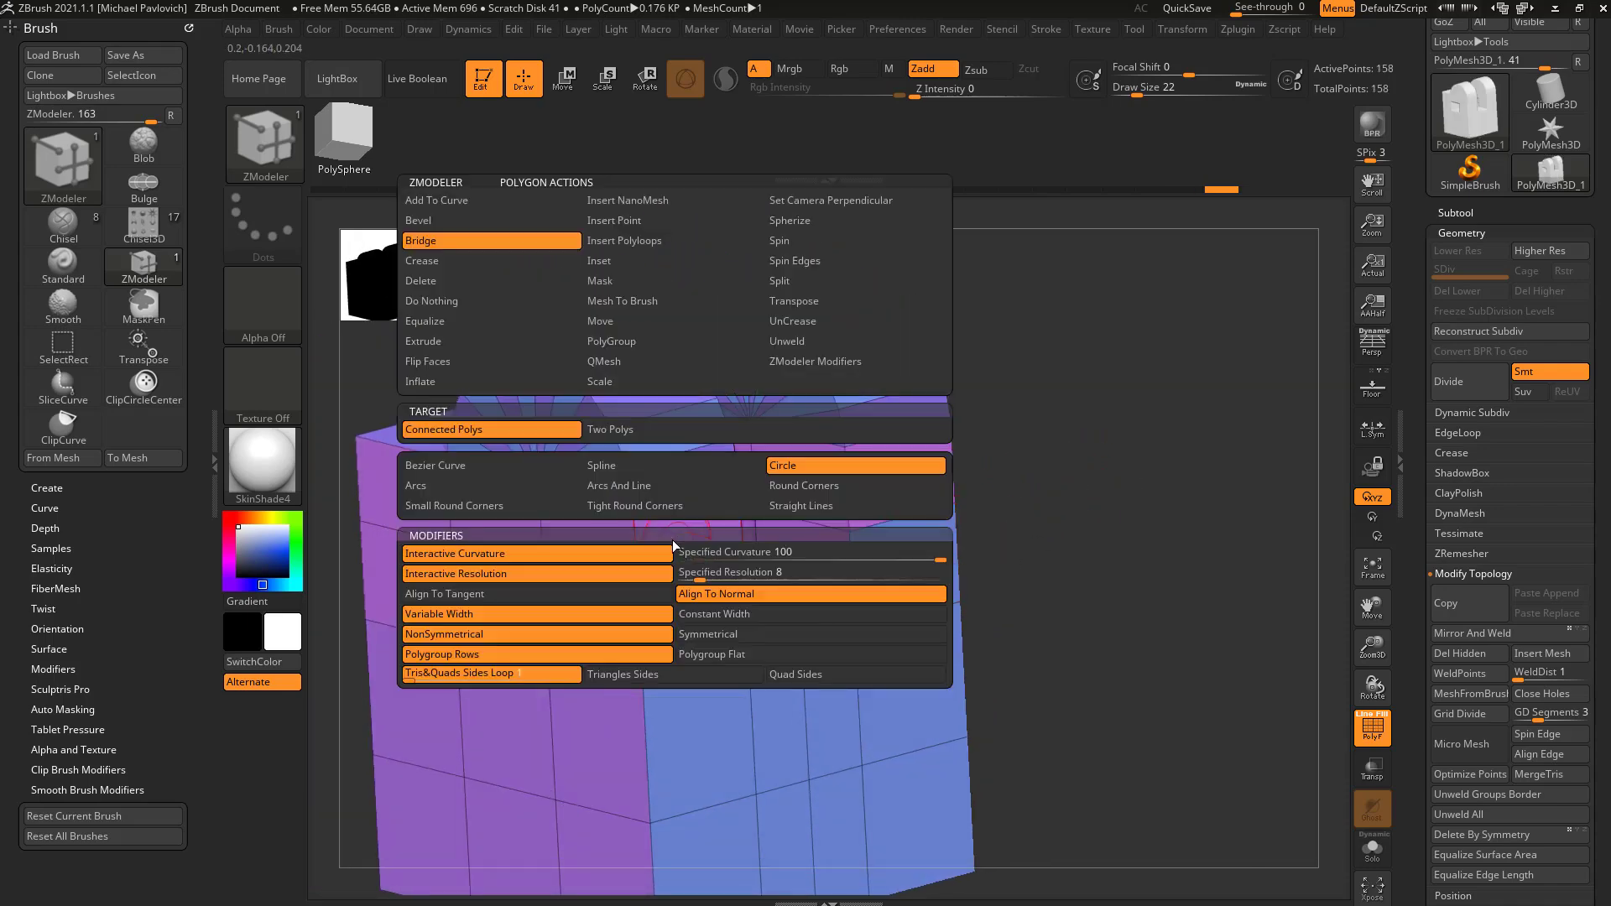
left_click(621, 429)
left_click_drag(1050, 478, 984, 491)
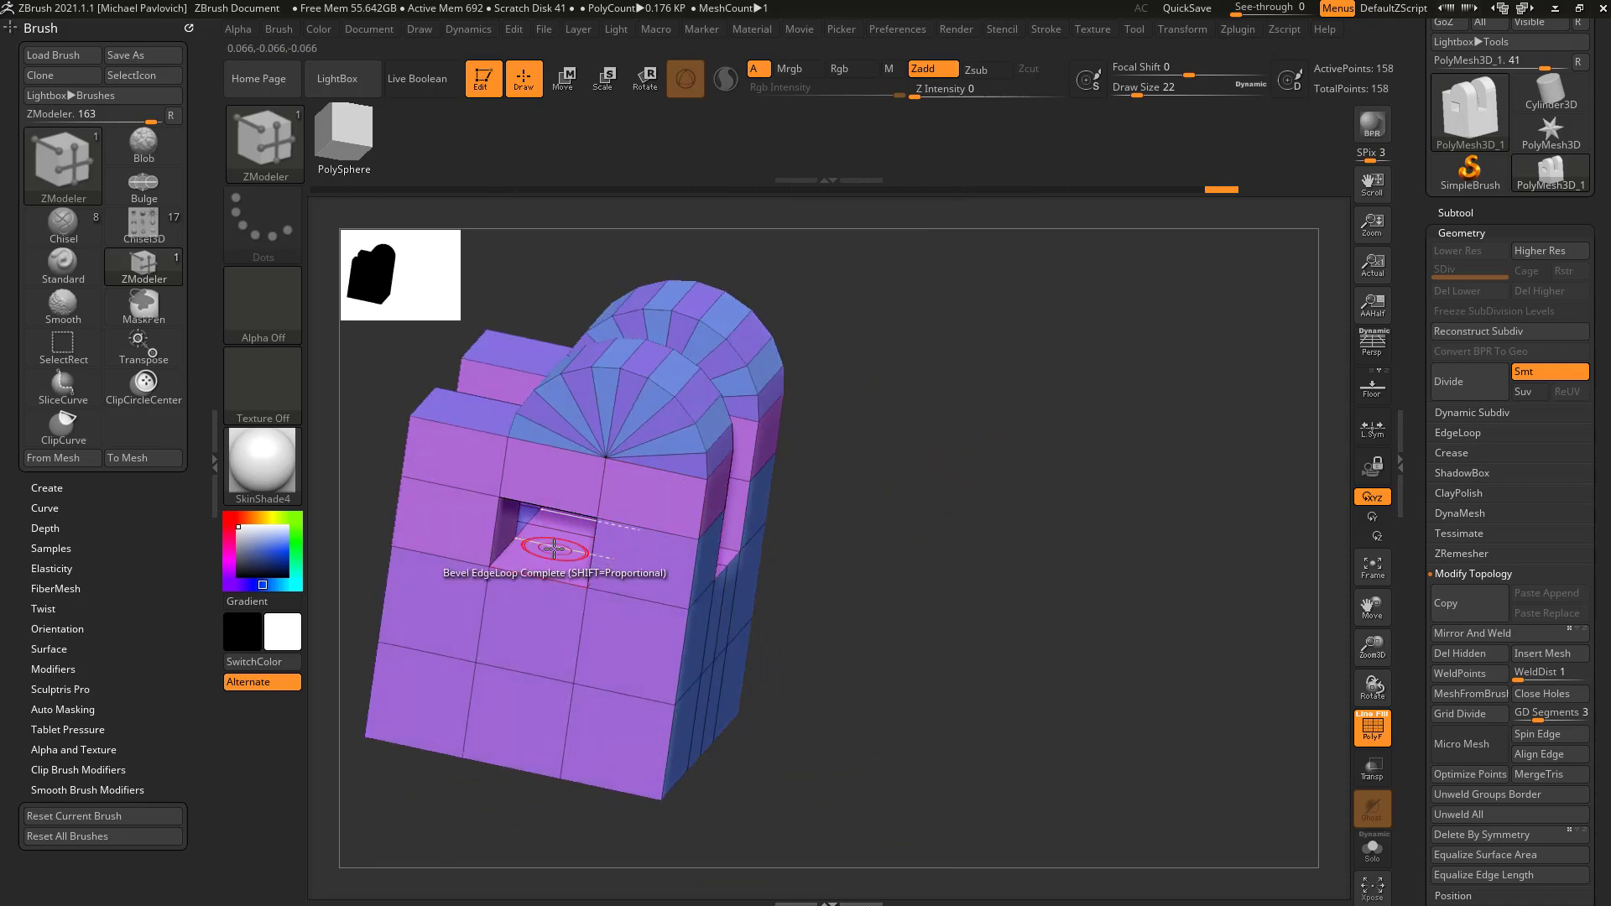
Set the polygon action to QMesh on A Single Poly and extend polys inside the channel to join the two walls above the side opening.
key("space")
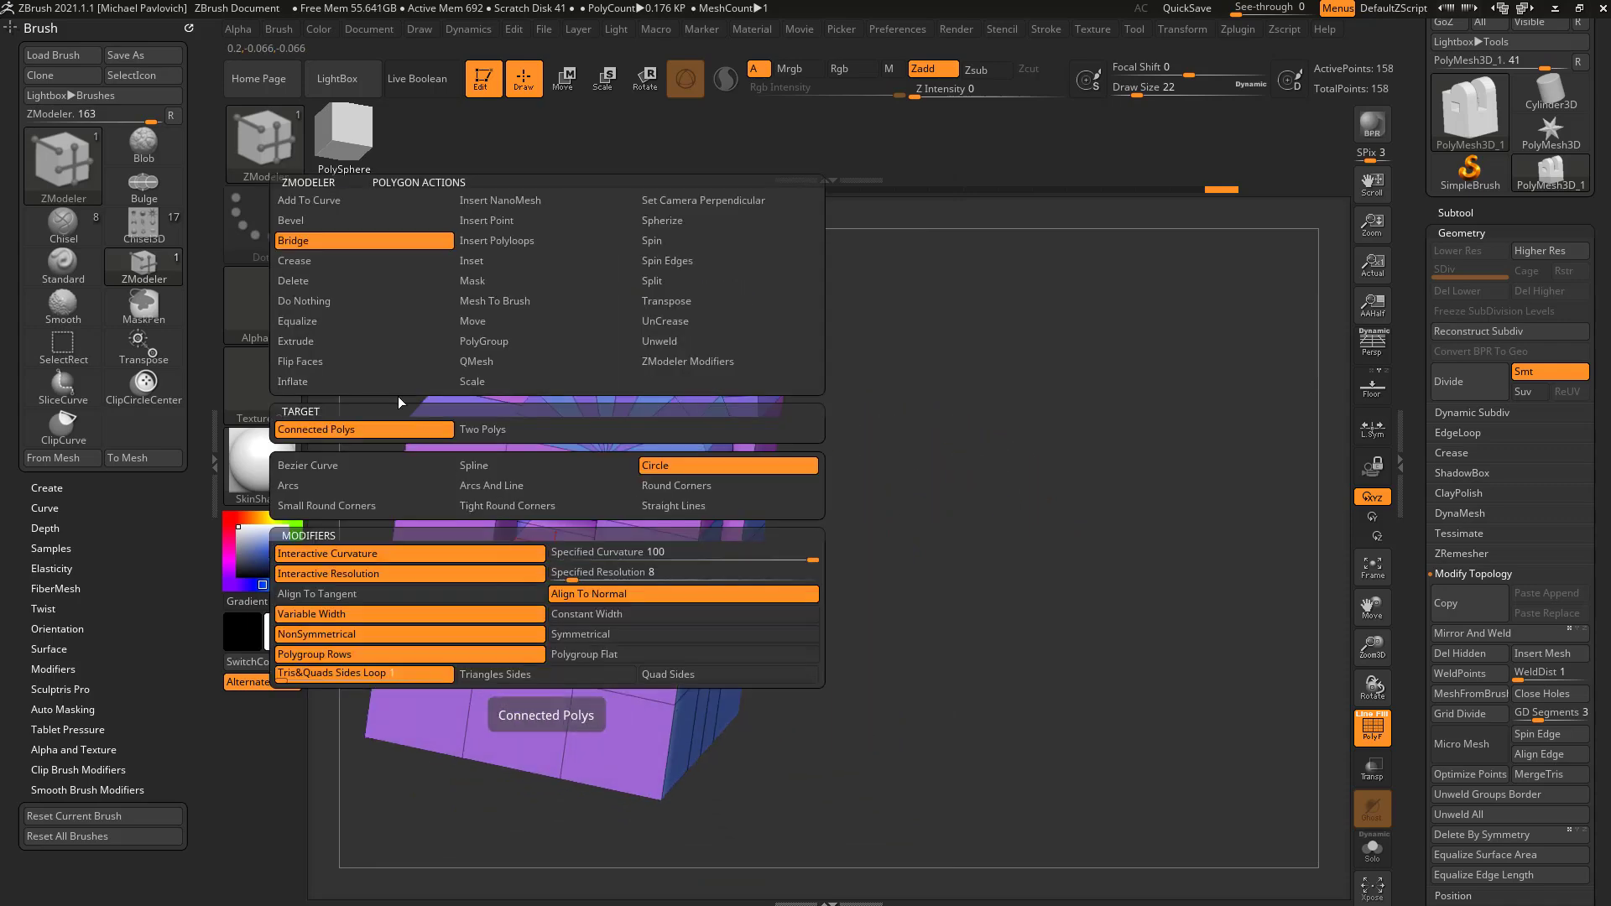
left_click(491, 362)
left_click(389, 438)
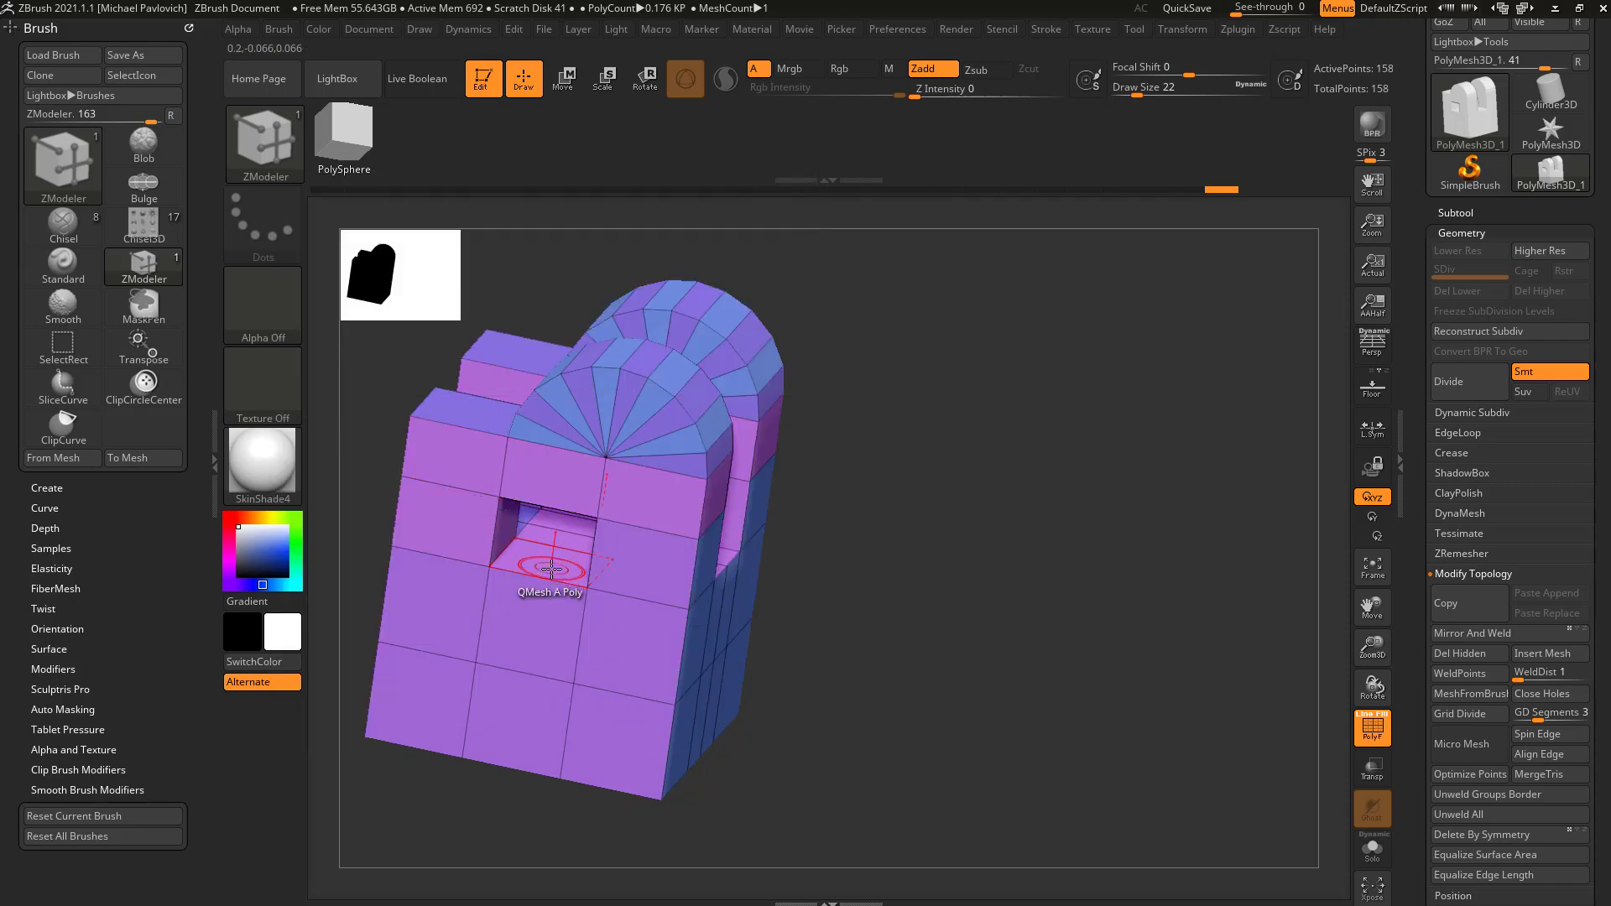
left_click_drag(900, 500, 951, 467)
left_click_drag(512, 546, 563, 548)
left_click_drag(945, 495, 961, 464)
left_click_drag(618, 606, 599, 551)
left_click_drag(1078, 549, 985, 426)
Set the QMesh target to Flat Island, try pulling the whole flat end face outward, and undo it.
key("space")
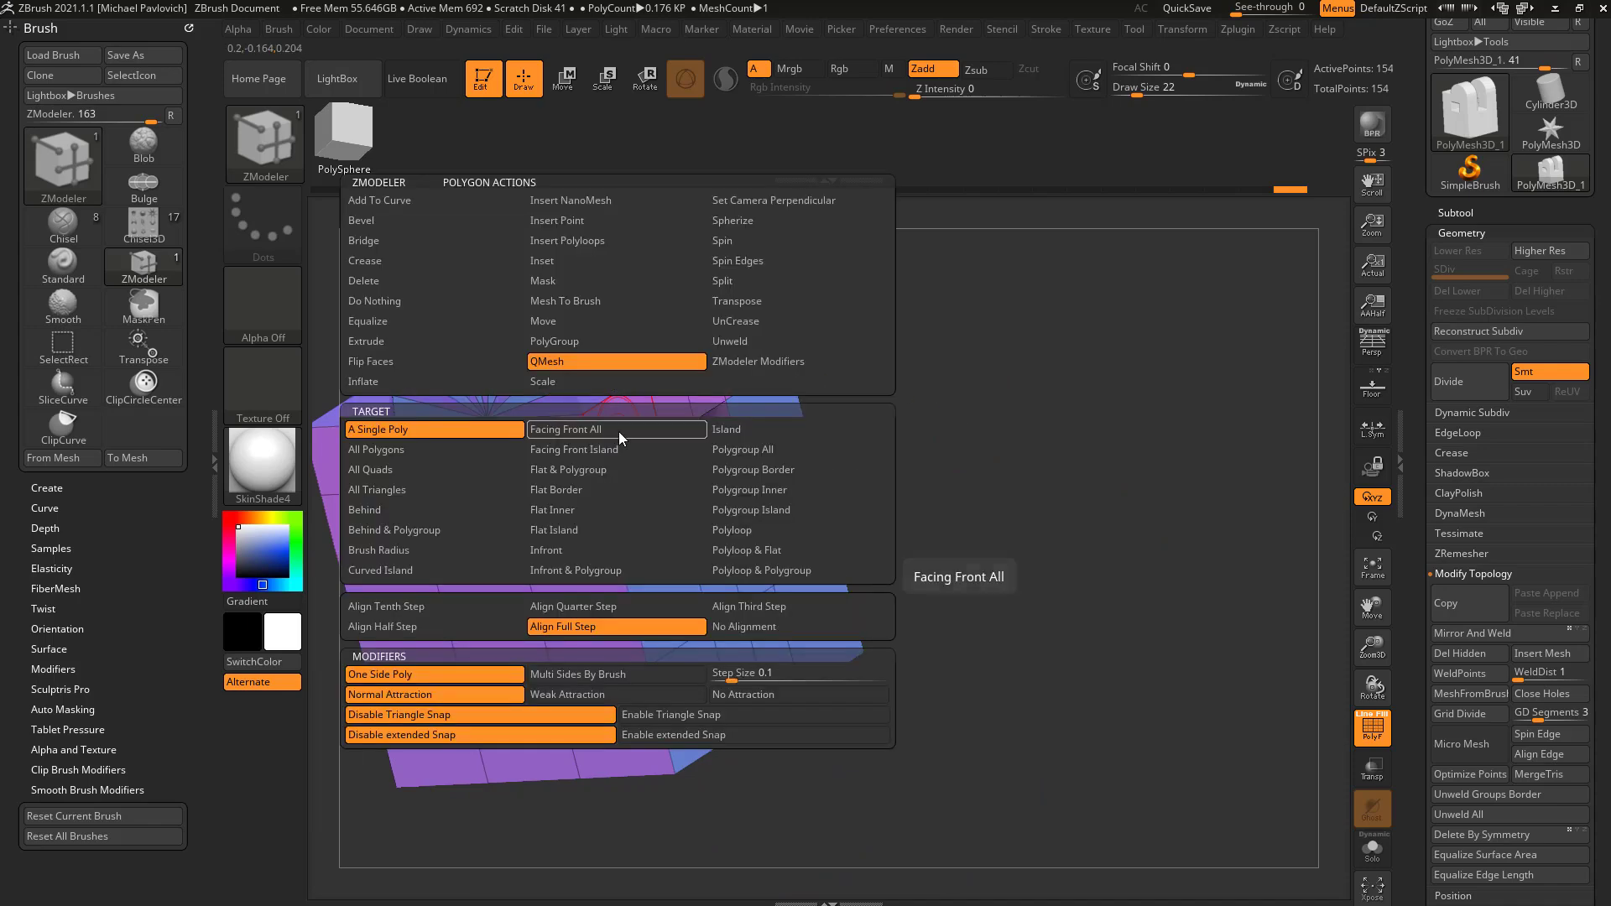
left_click(617, 532)
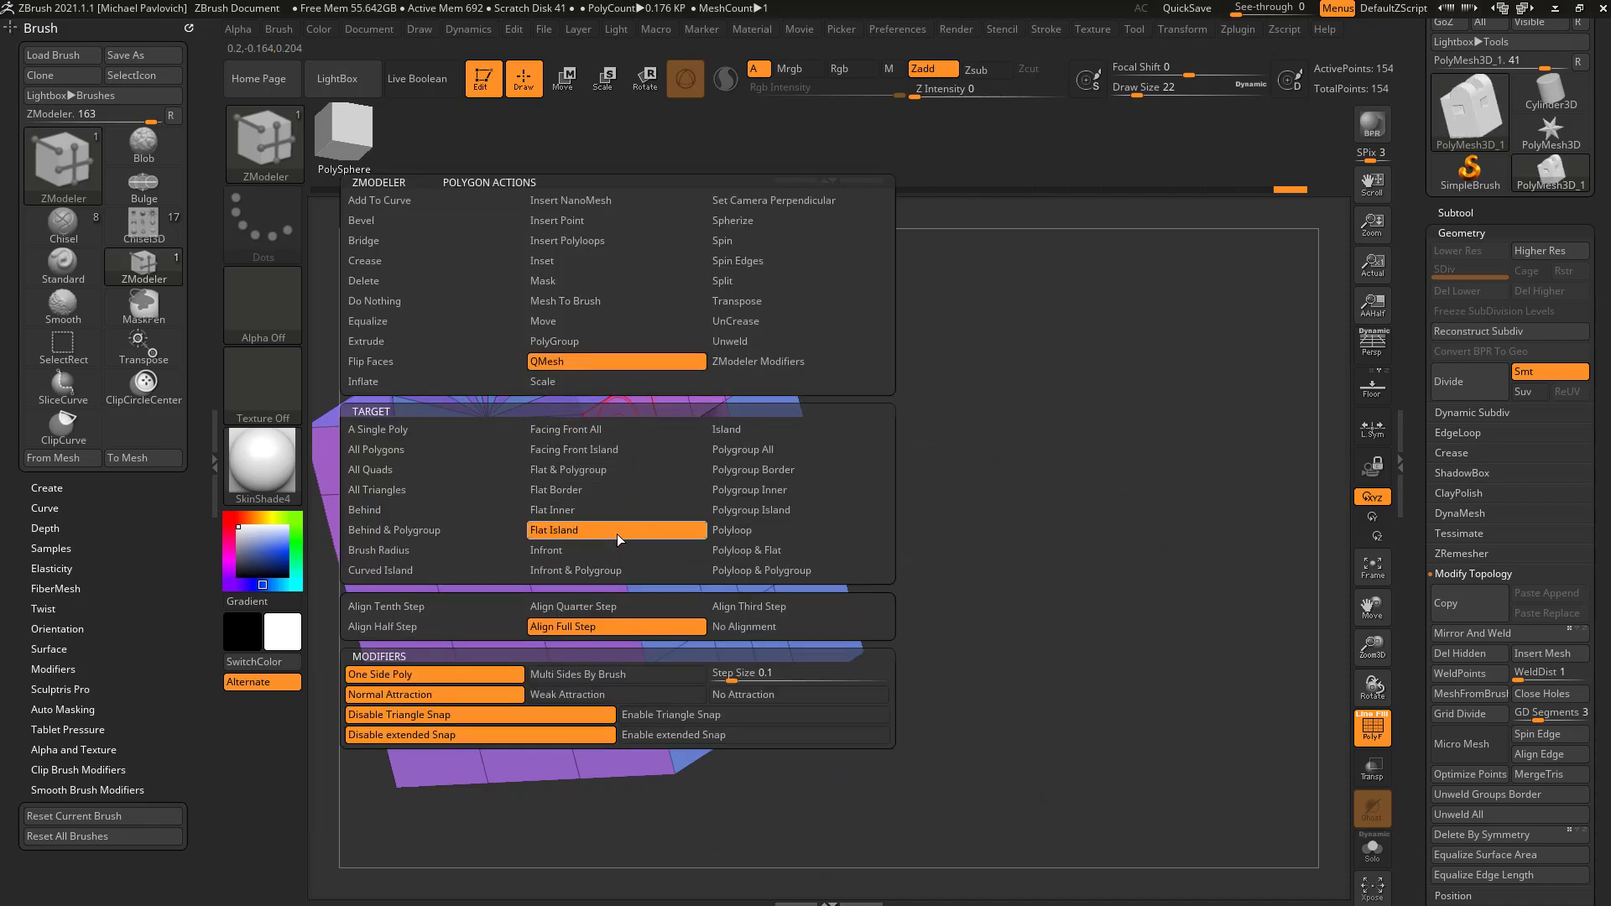
left_click_drag(636, 461, 661, 451)
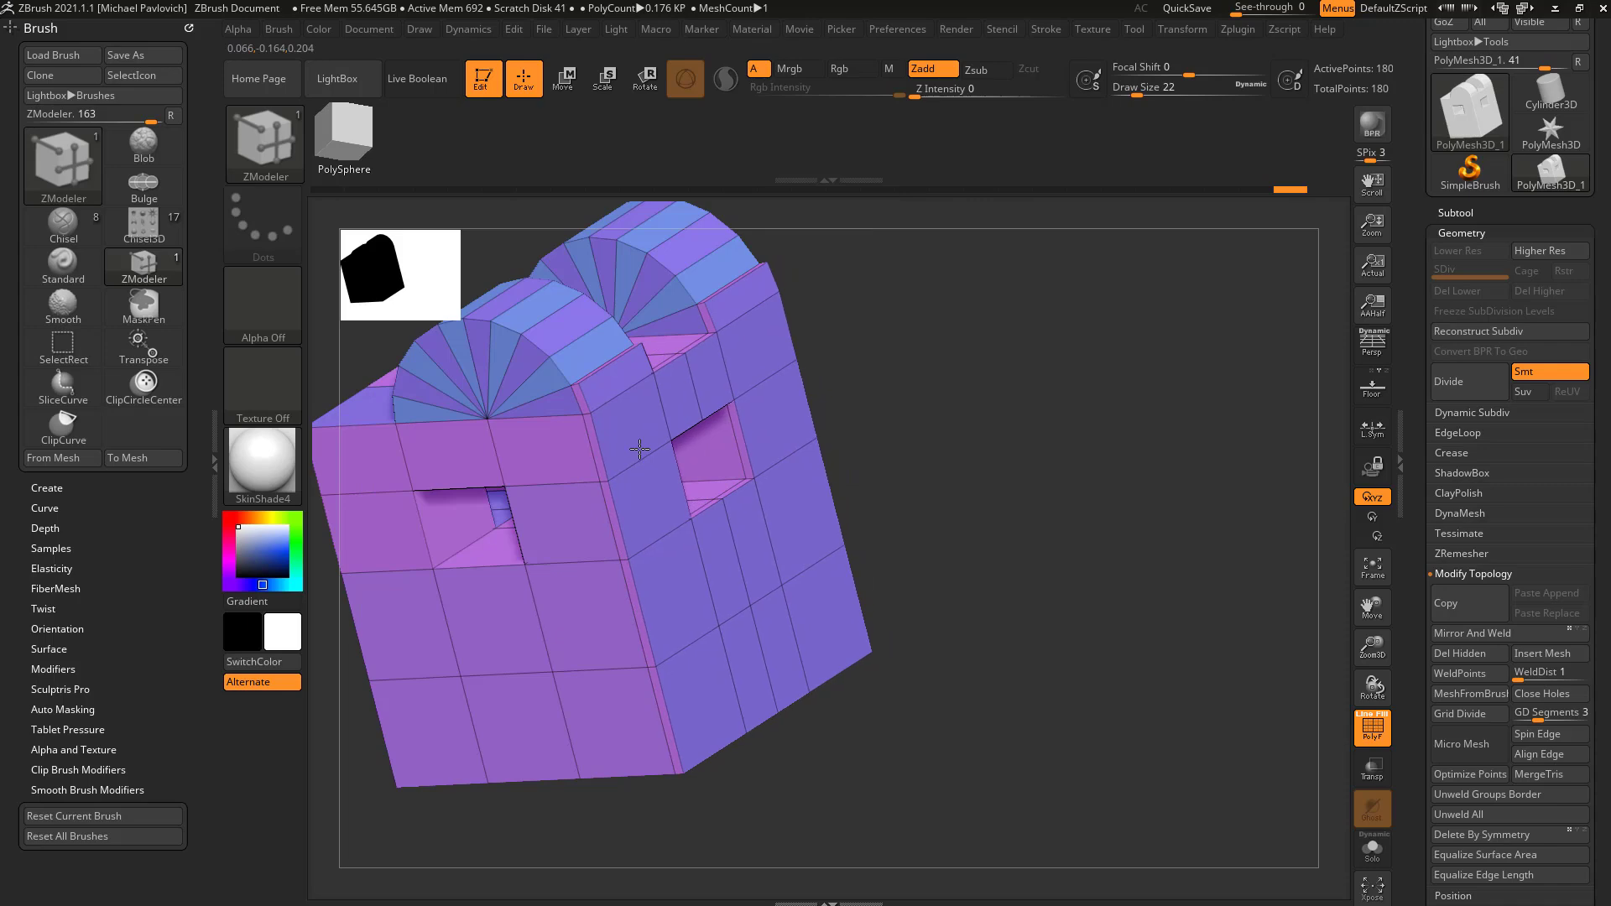
key("ctrl+z")
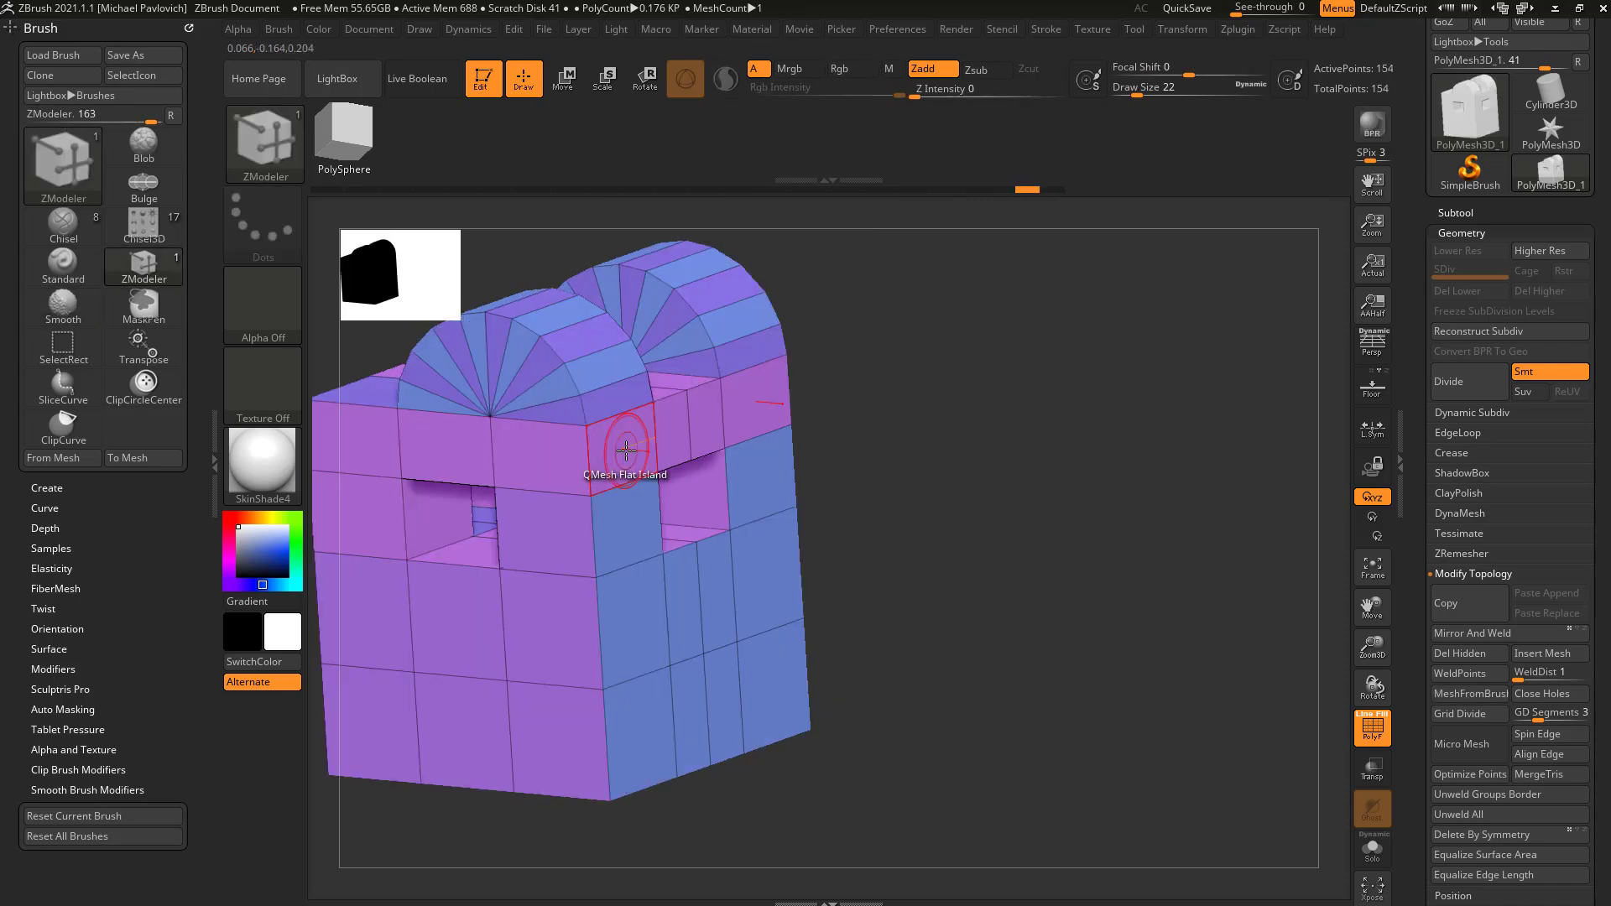
Set the QMesh target to Polygroup All and paint the end face's polys, including the piece above the opening, into the temporary white group.
key("space")
left_click(743, 450)
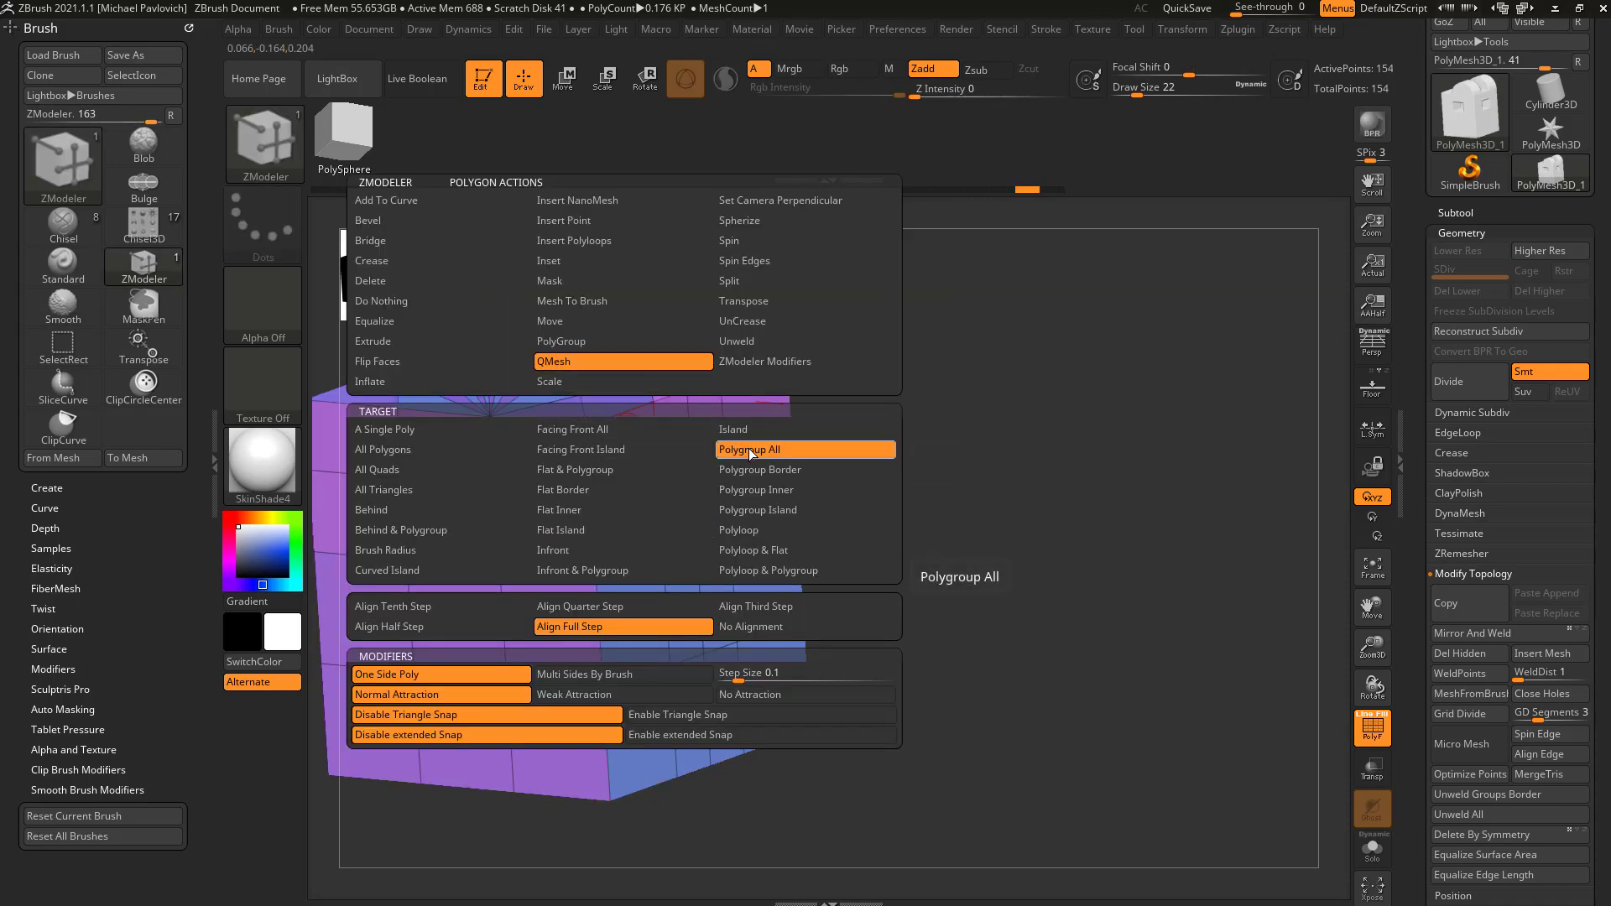
mouse_move(619, 449)
left_mouse_down("alt")
mouse_move(646, 703)
mouse_move(739, 648)
mouse_move(769, 556)
left_mouse_up("alt")
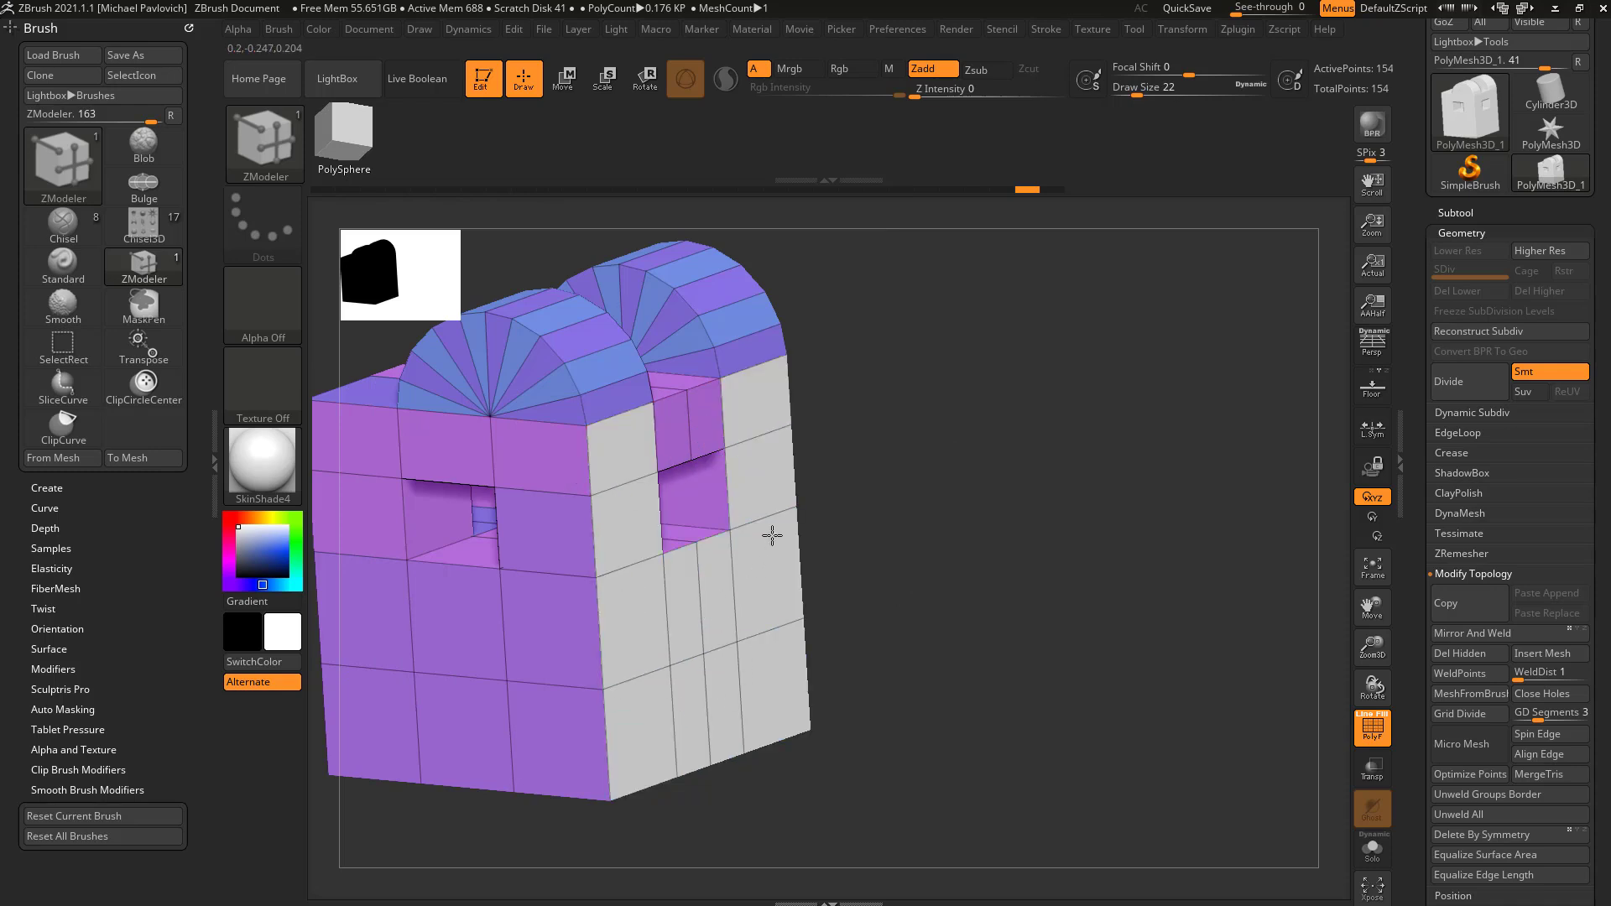
left_click_drag(723, 422, 628, 452, "alt")
left_click_drag(865, 554, 830, 526, "alt")
left_click_drag(692, 449, 587, 435)
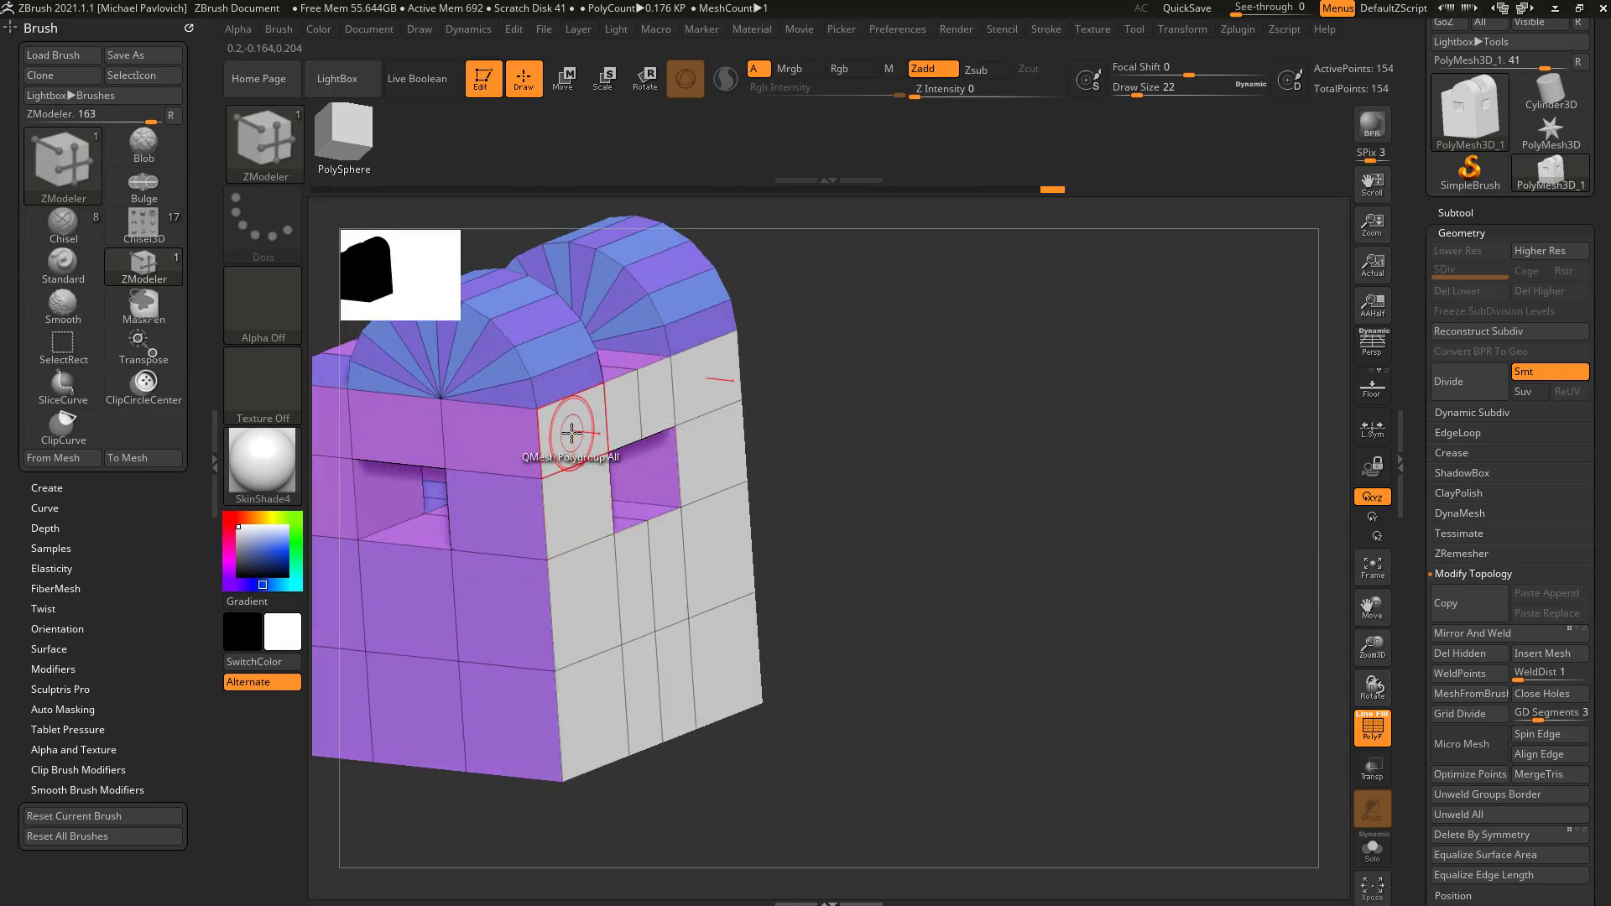
Set the QMesh target to A Single Poly, try extruding the white temporary group from the end face, and undo the extrusion.
key("space")
left_click(443, 432)
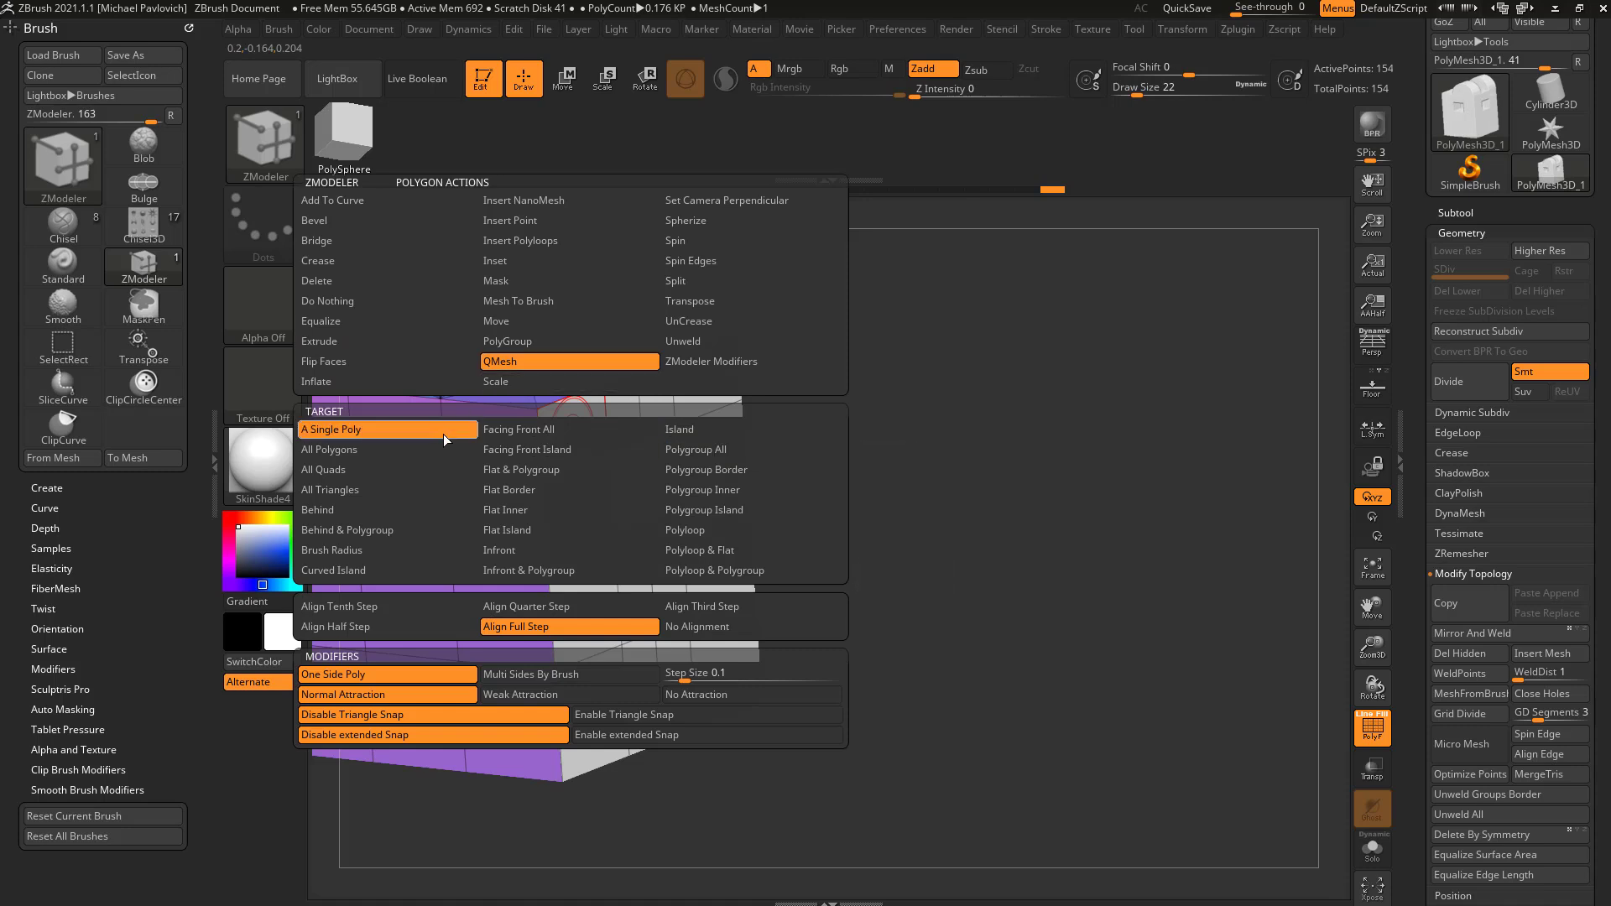
left_click_drag(571, 513, 616, 548)
key("ctrl+z")
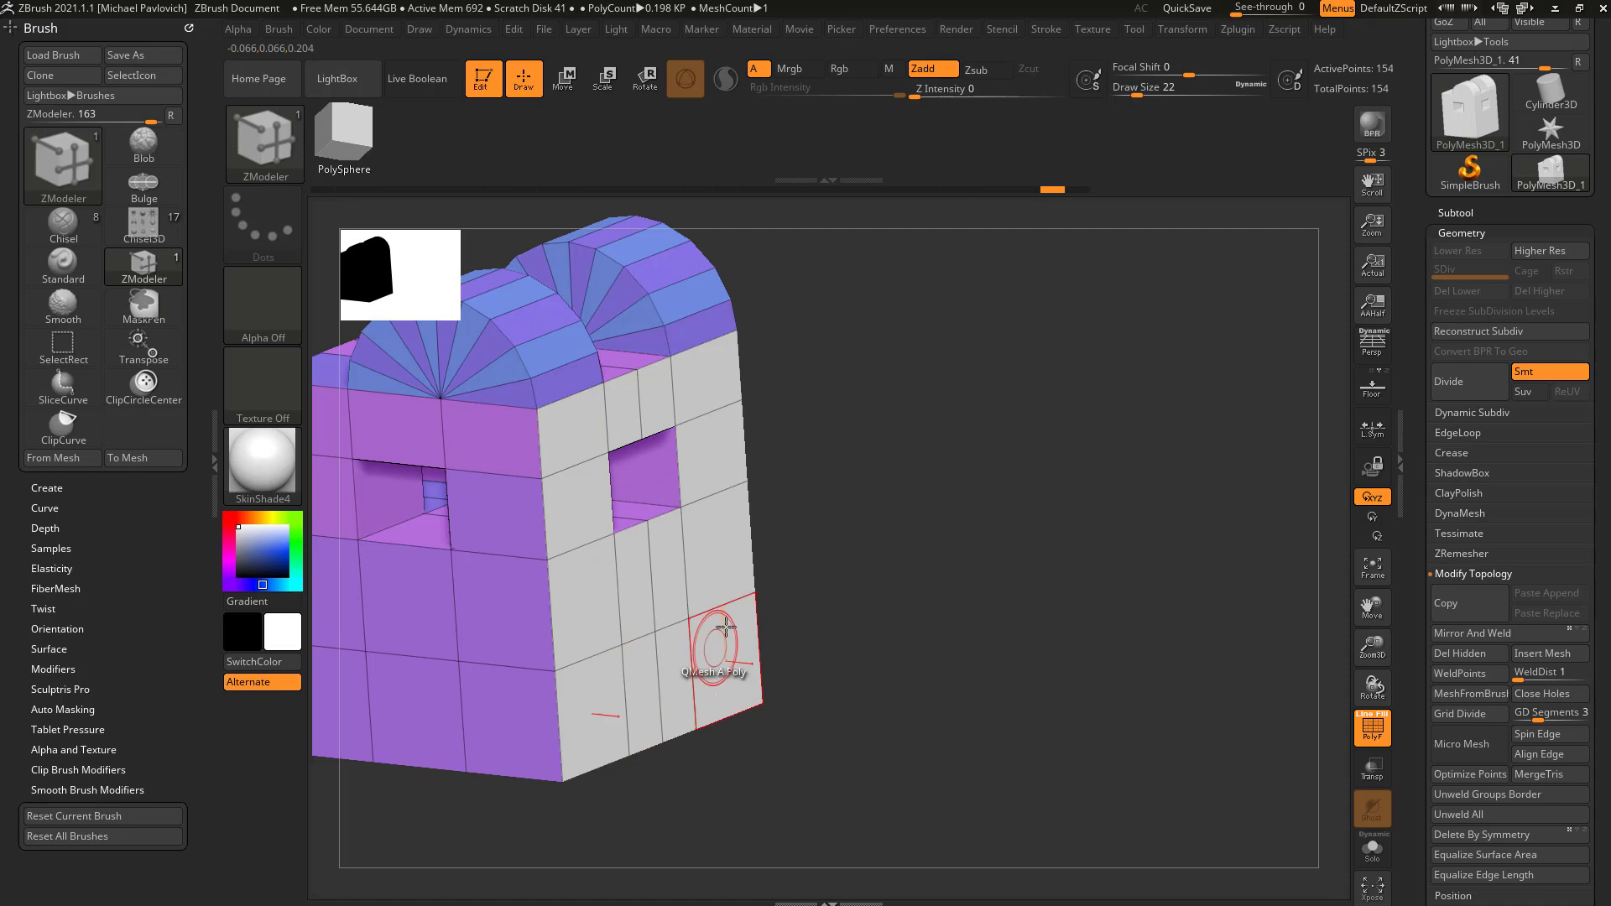
Remove the polys above and below the opening from the temporary white group, leaving only the outer strips of the end face.
left_click_drag(948, 567, 873, 434)
left_click_drag(638, 416, 671, 407)
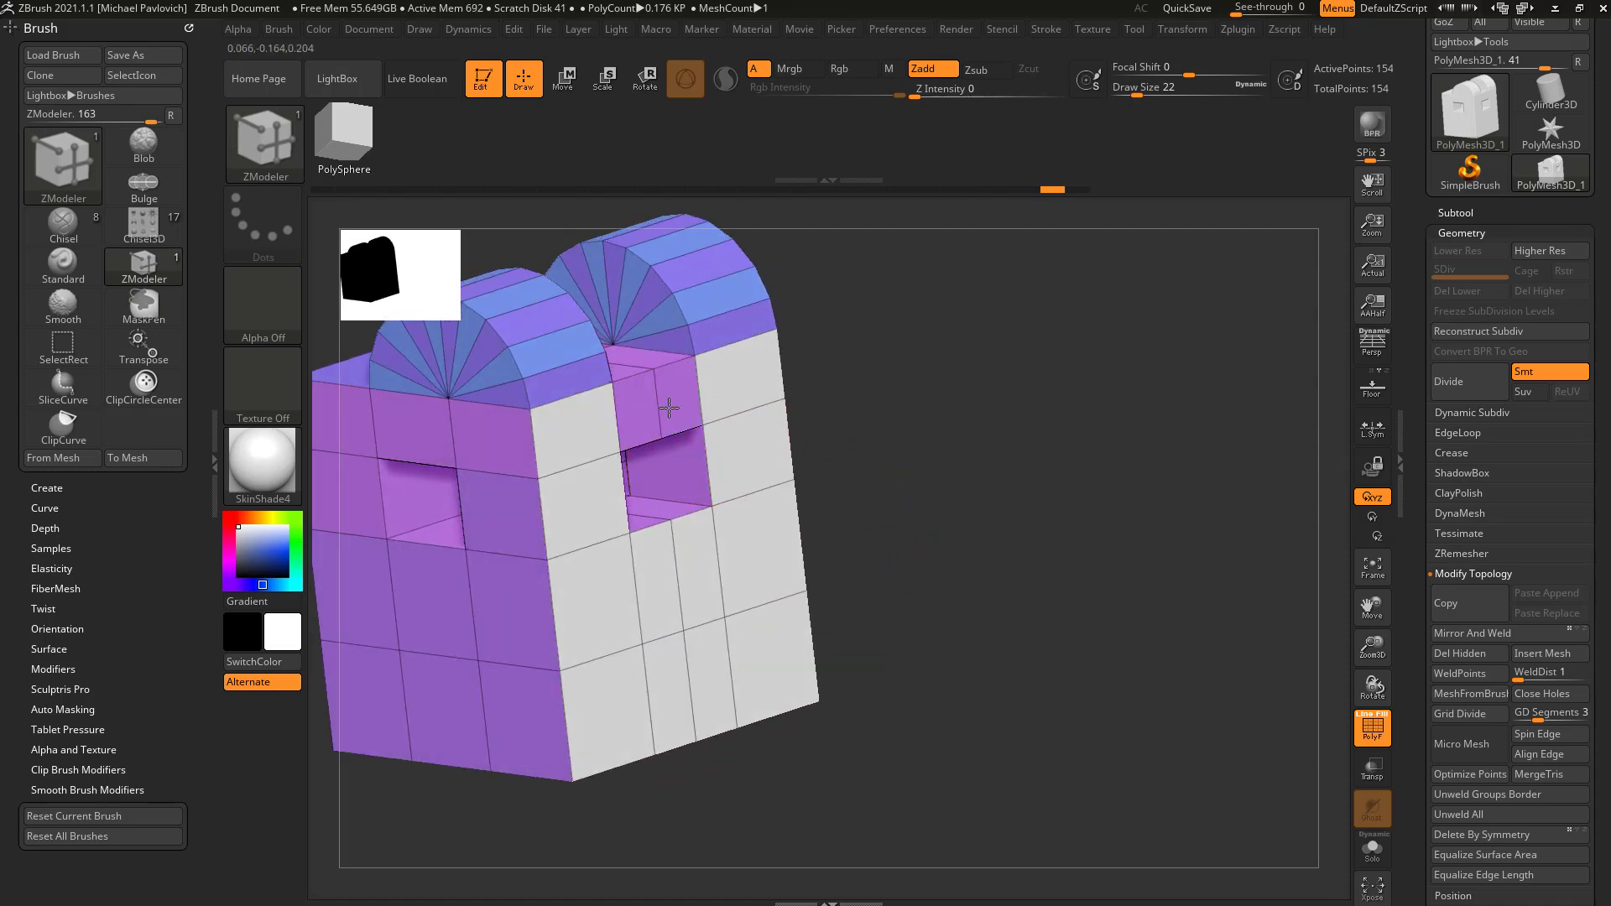
left_click_drag(829, 641, 768, 430)
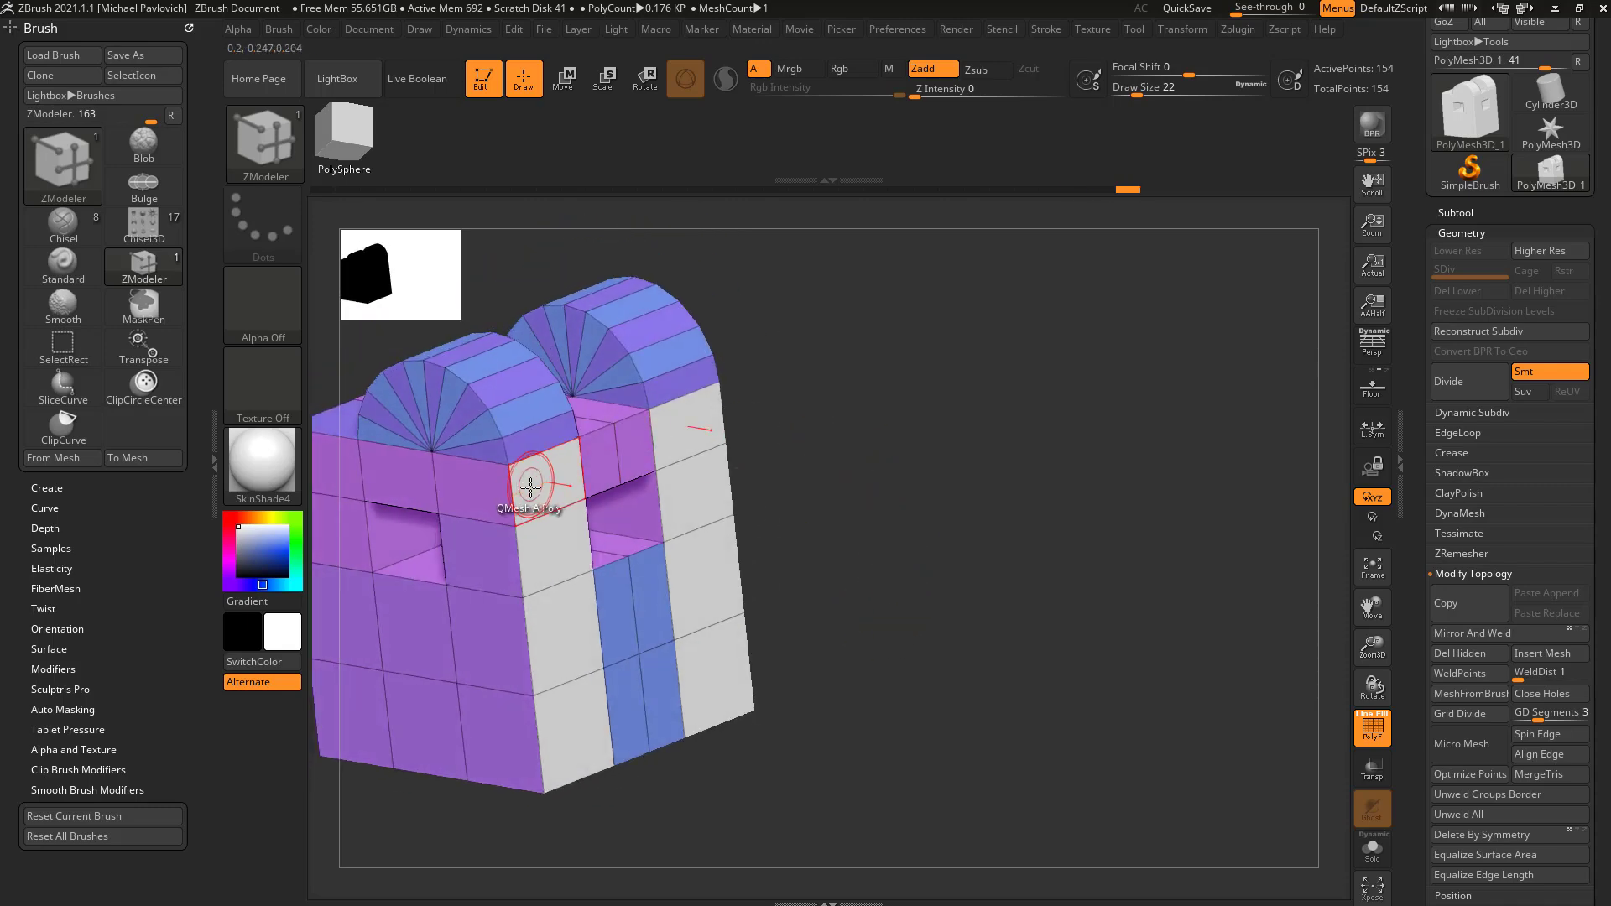
Try extruding the end face's white outer strips with QMesh, try moving them without adding geometry, and undo the attempts.
left_click_drag(538, 487, 544, 491)
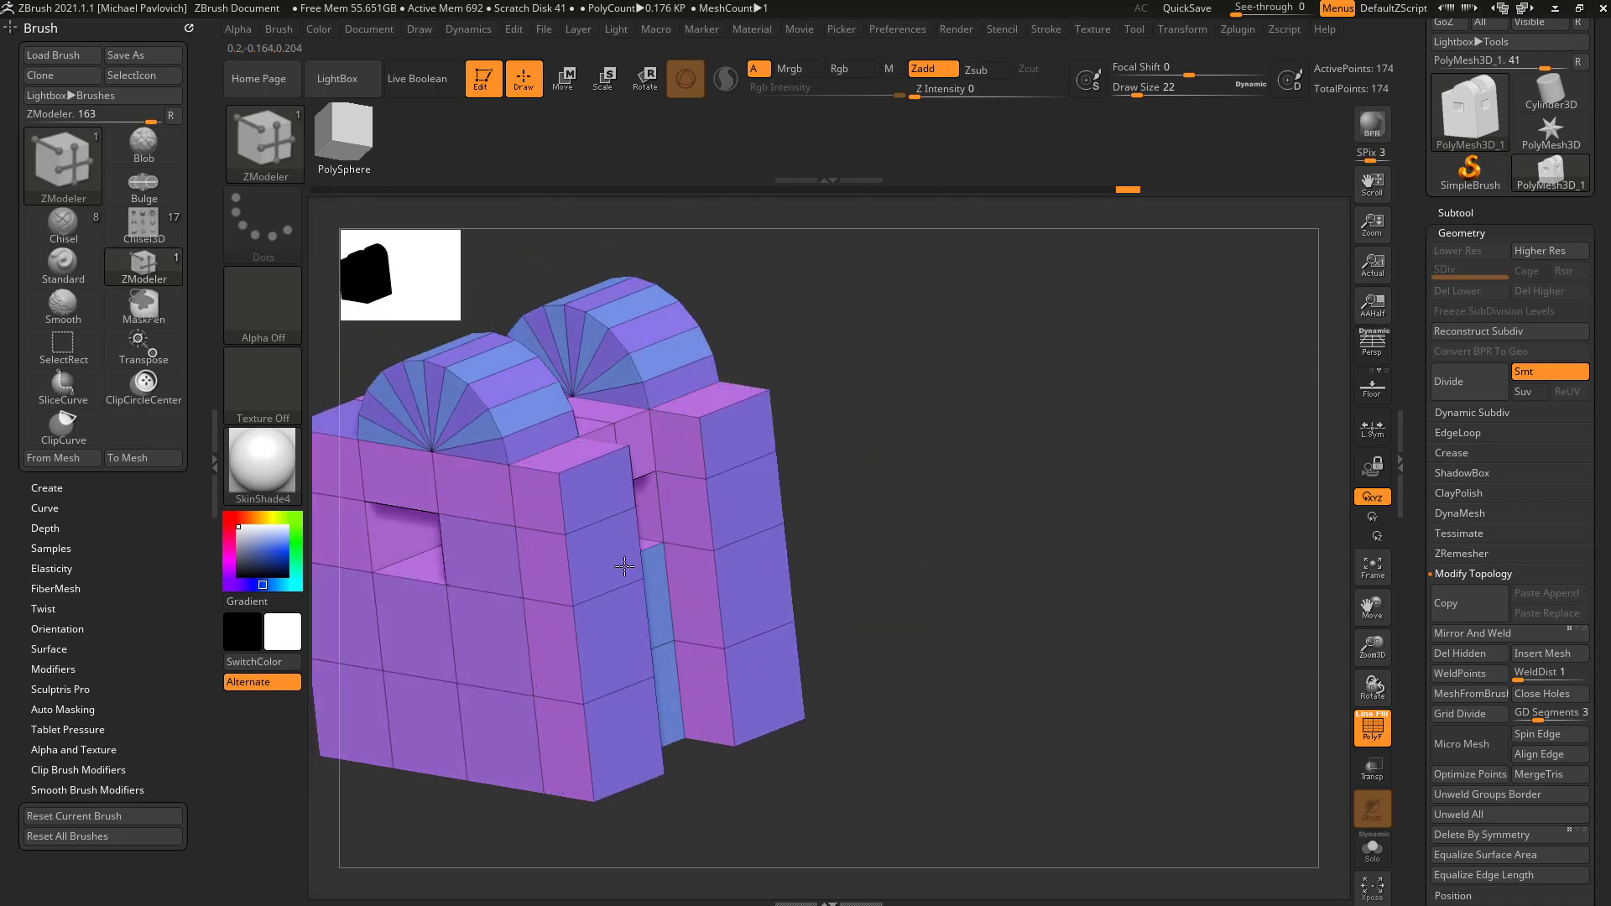
key("ctrl+z")
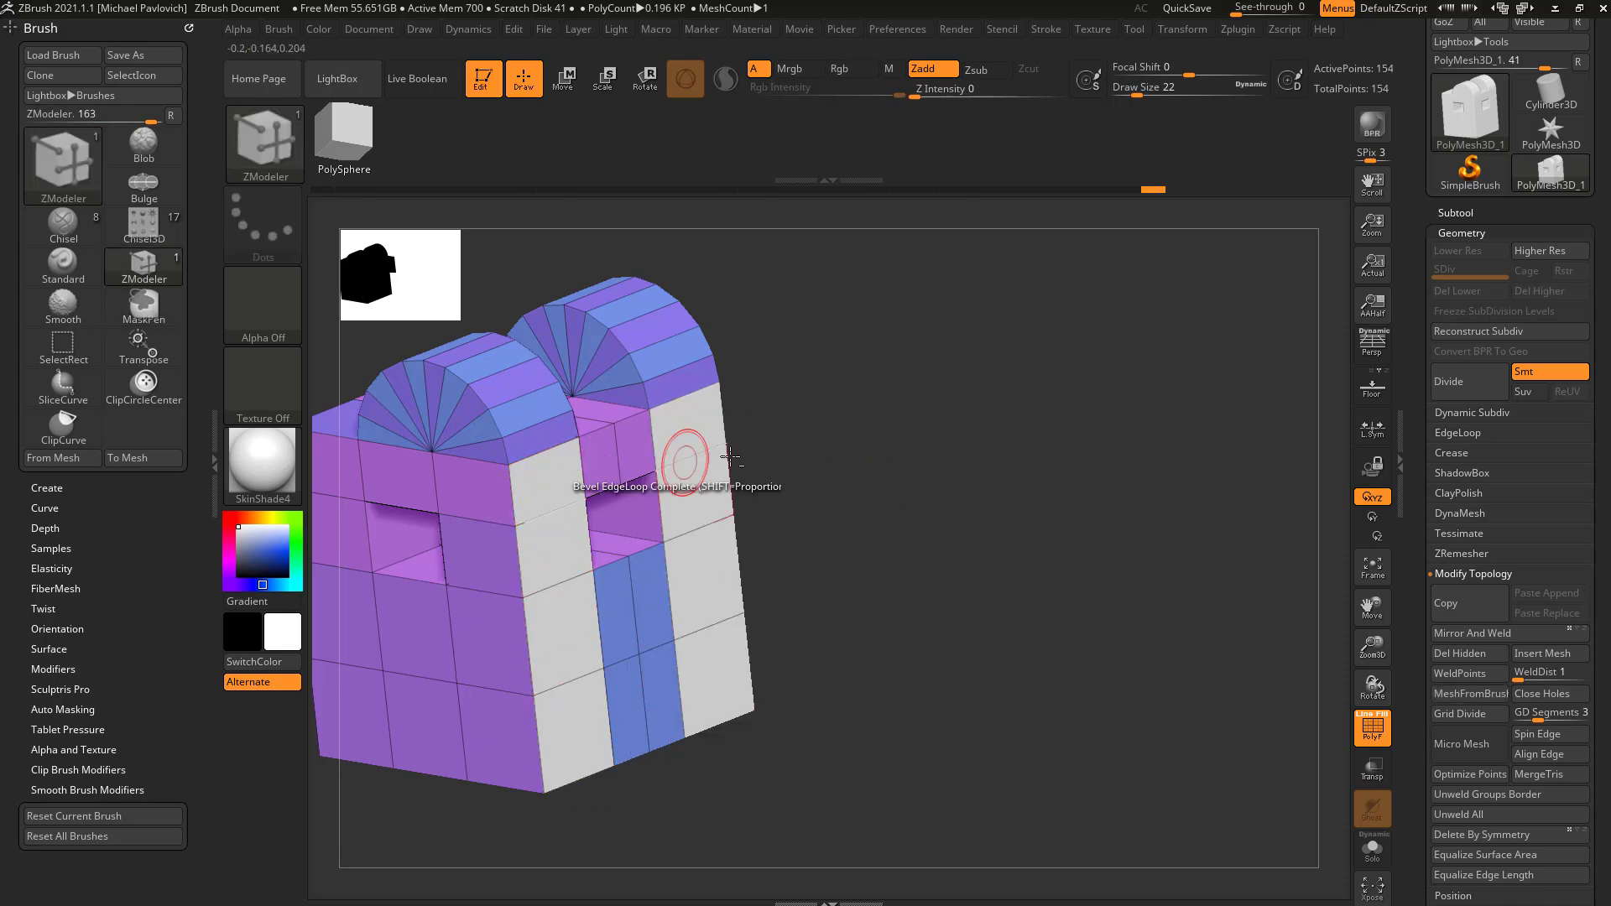
left_click_drag(751, 462, 787, 456)
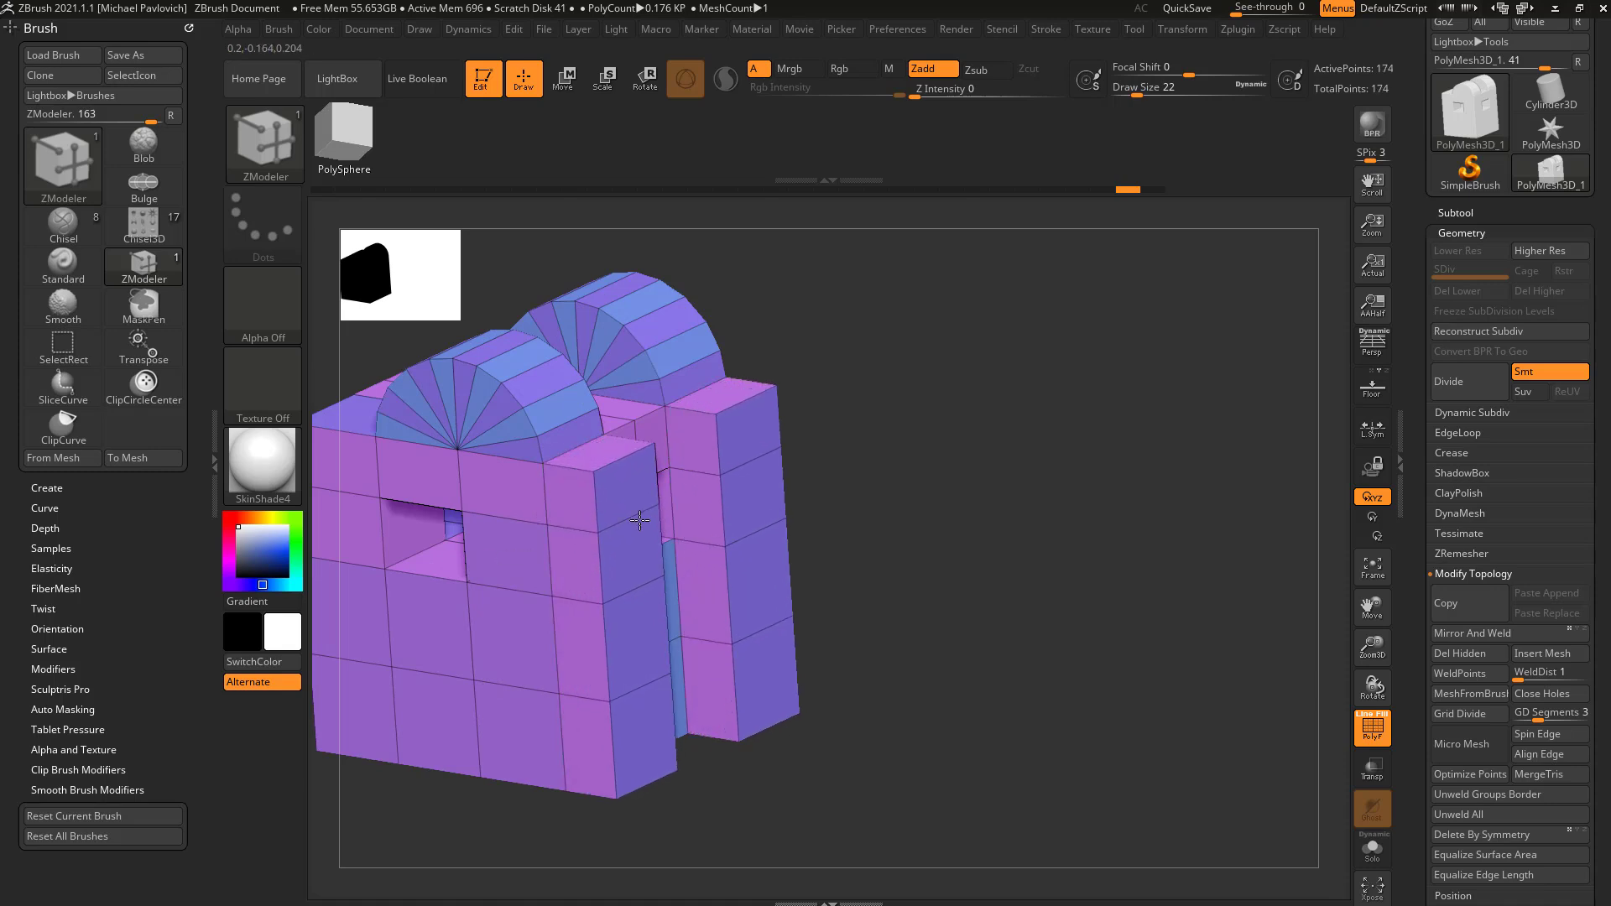
left_click_drag(673, 542, 622, 540)
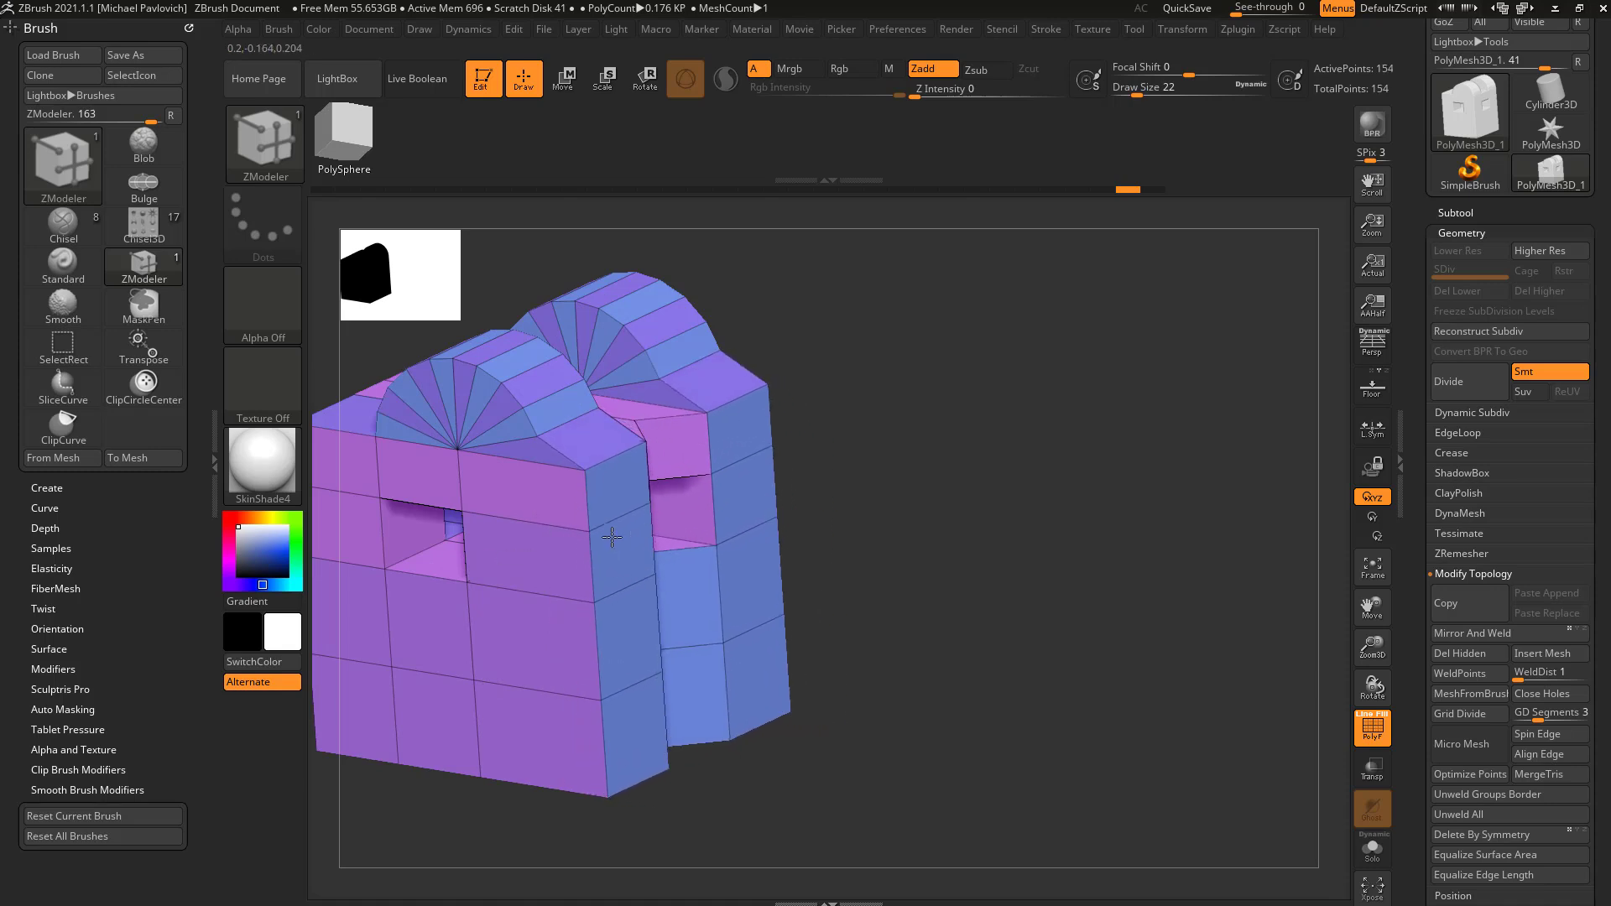
key("ctrl+z")
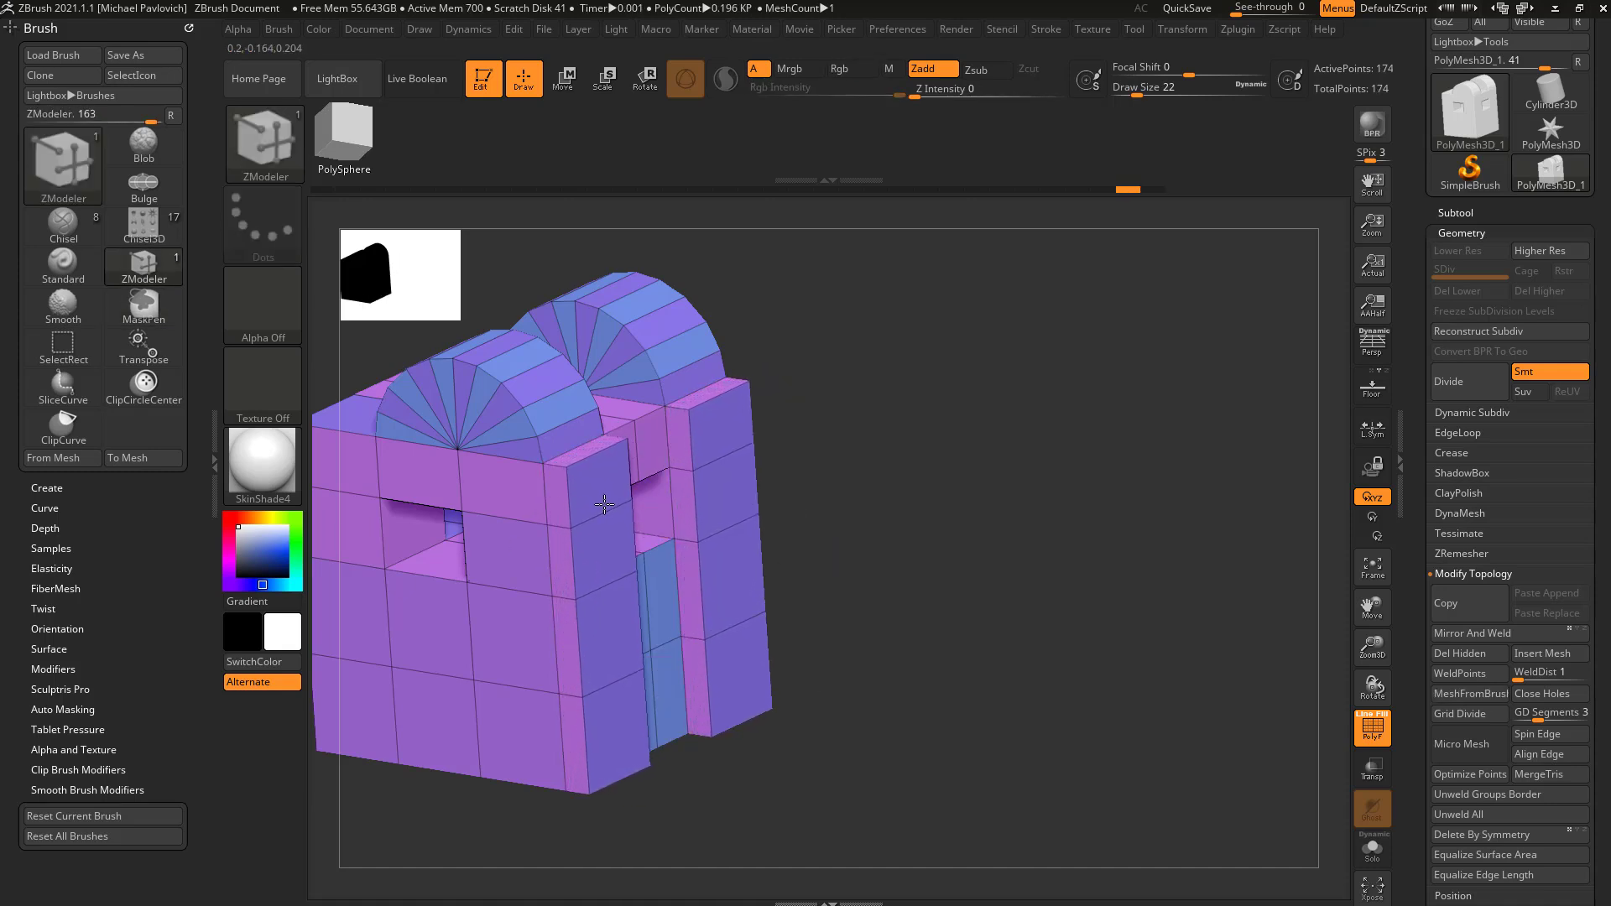
Pull the white outer strips away from the end face with QMesh as detached pieces.
mouse_move(648, 526)
left_mouse_down()
mouse_move(694, 558)
mouse_move(681, 574)
mouse_move(589, 560)
mouse_move(710, 591)
left_mouse_up()
key("alt")
key("ctrl")
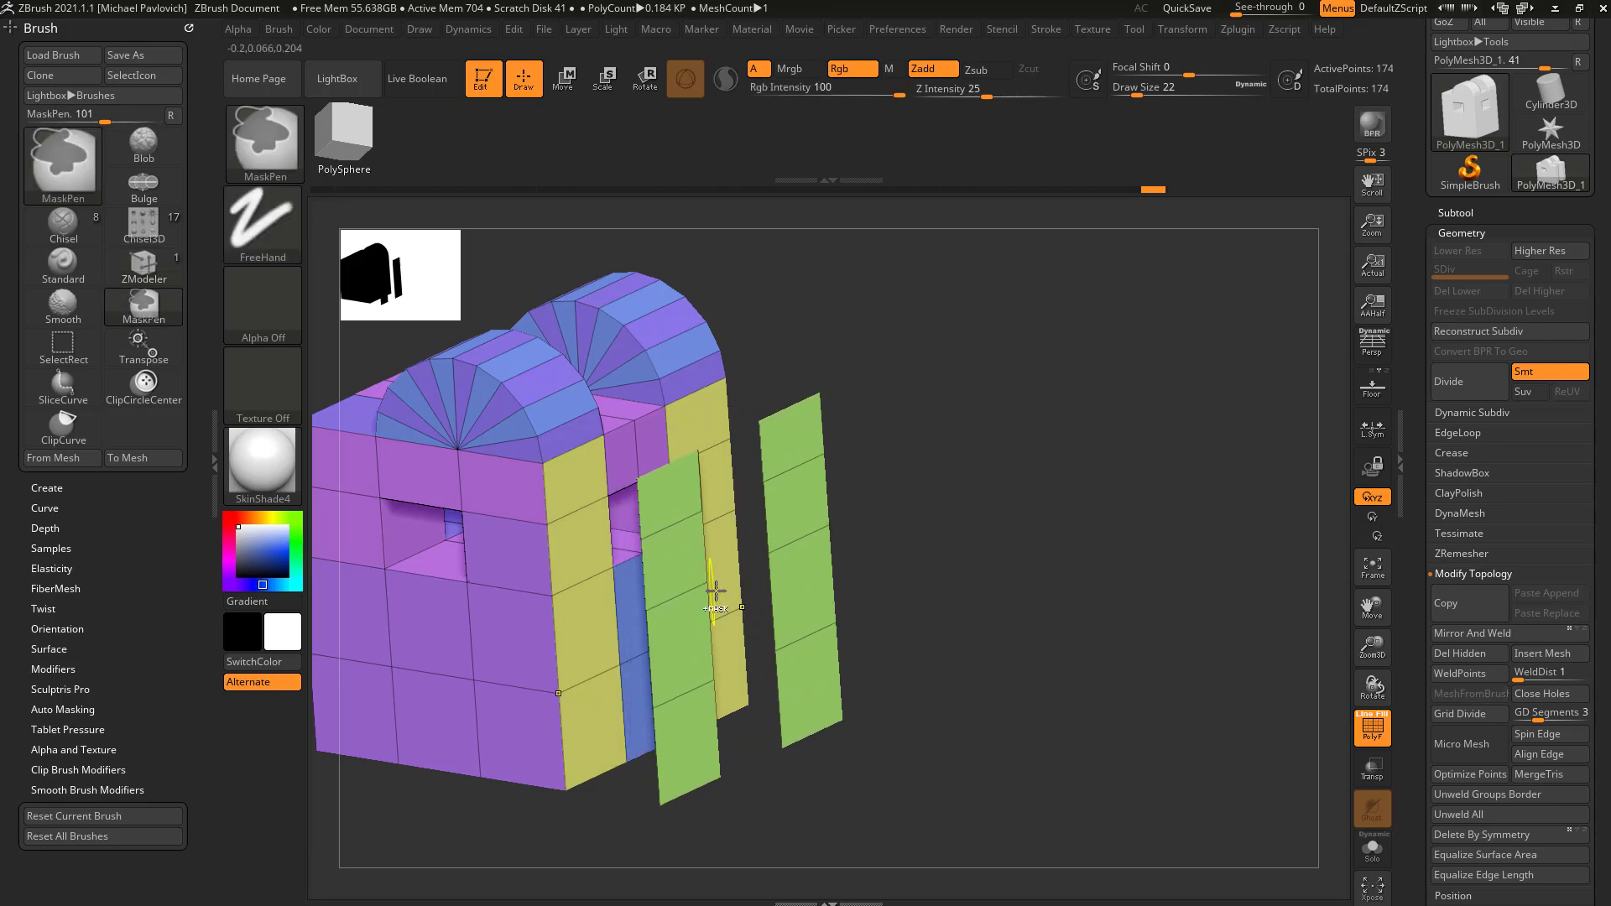
left_click_drag(924, 488, 983, 490)
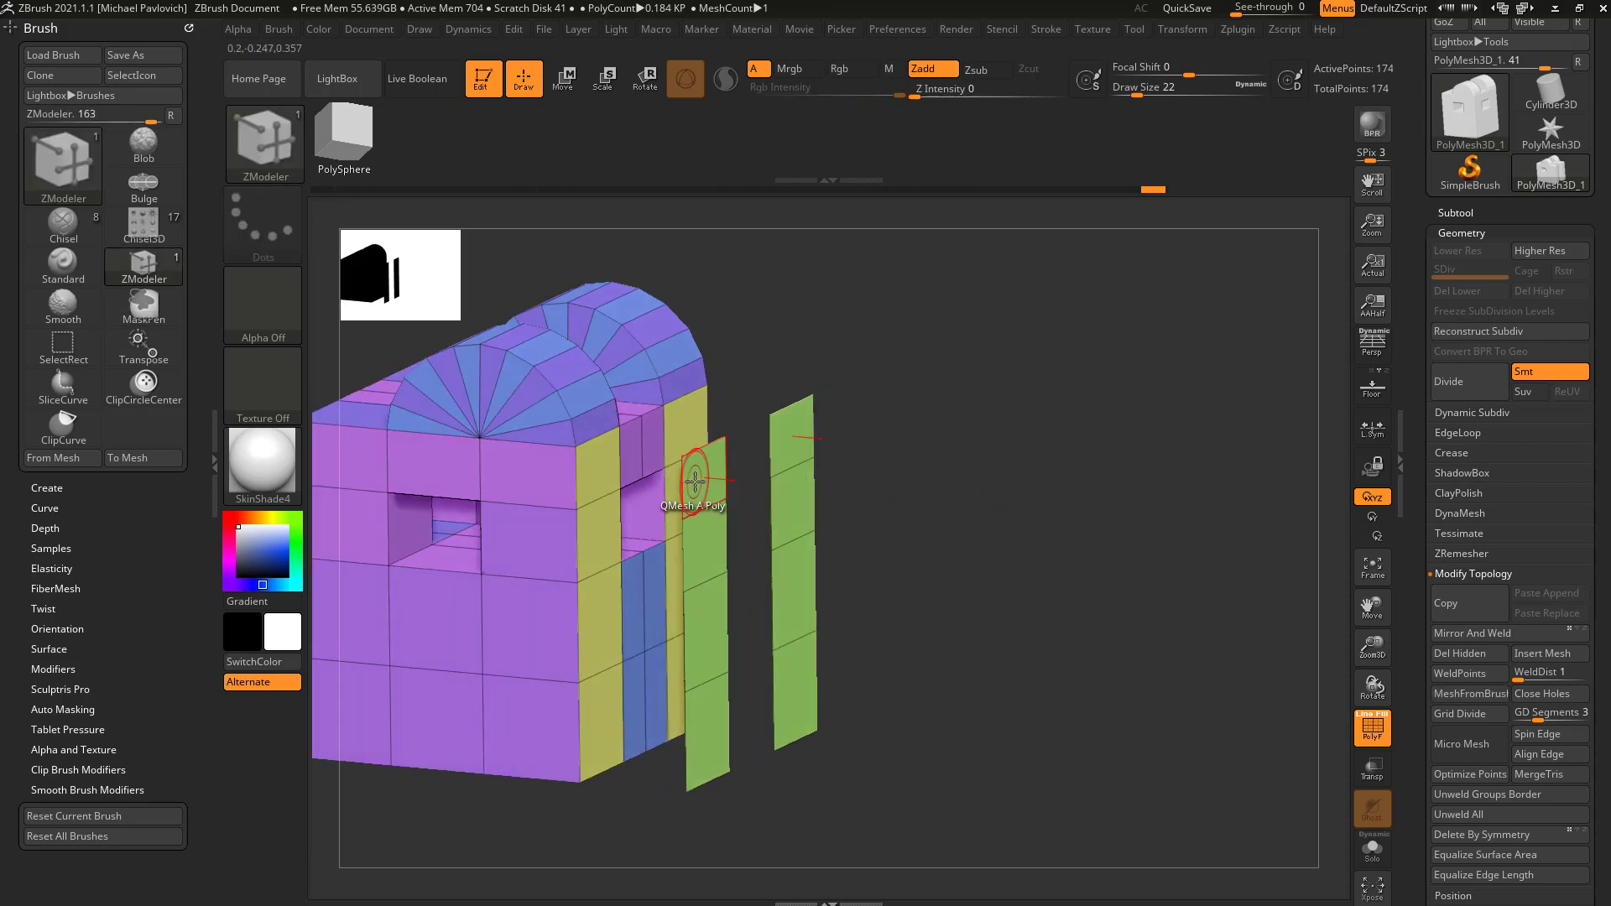
Set the QMesh target to Polygroup All and extrude the detached strips to give them thickness.
key("space")
left_click(823, 451)
left_click_drag(697, 485, 740, 507)
left_click_drag(915, 500, 1023, 462)
Set the polygon action to Bridge with Two Polys, try bridging a strip poly to the block's end face, and undo it.
key("space")
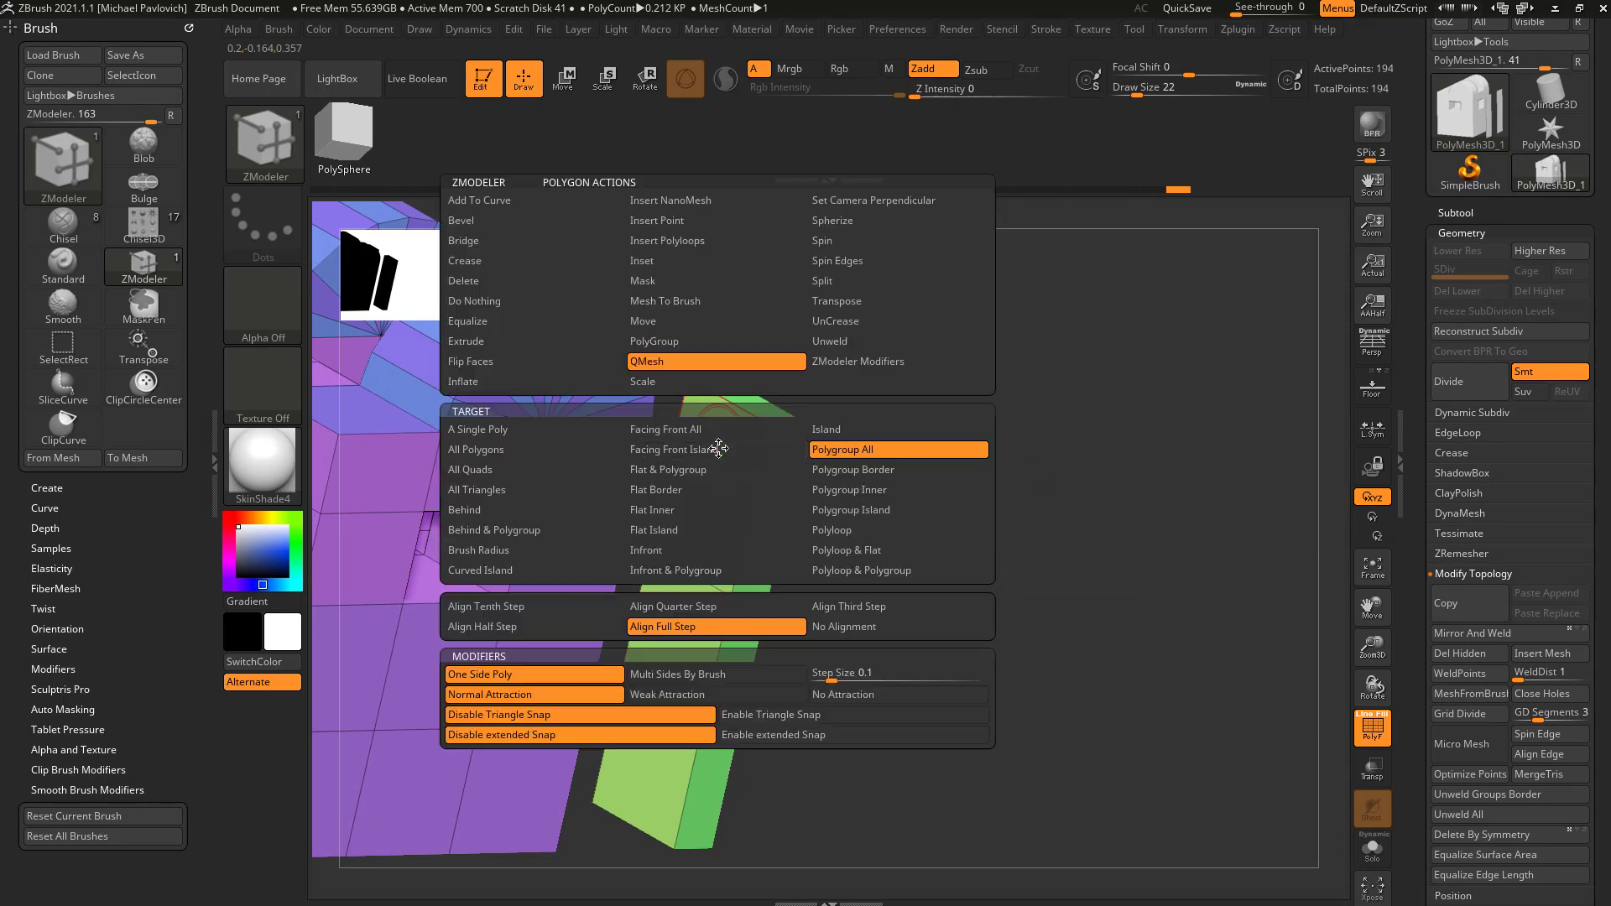
left_click(554, 261)
left_click(552, 243)
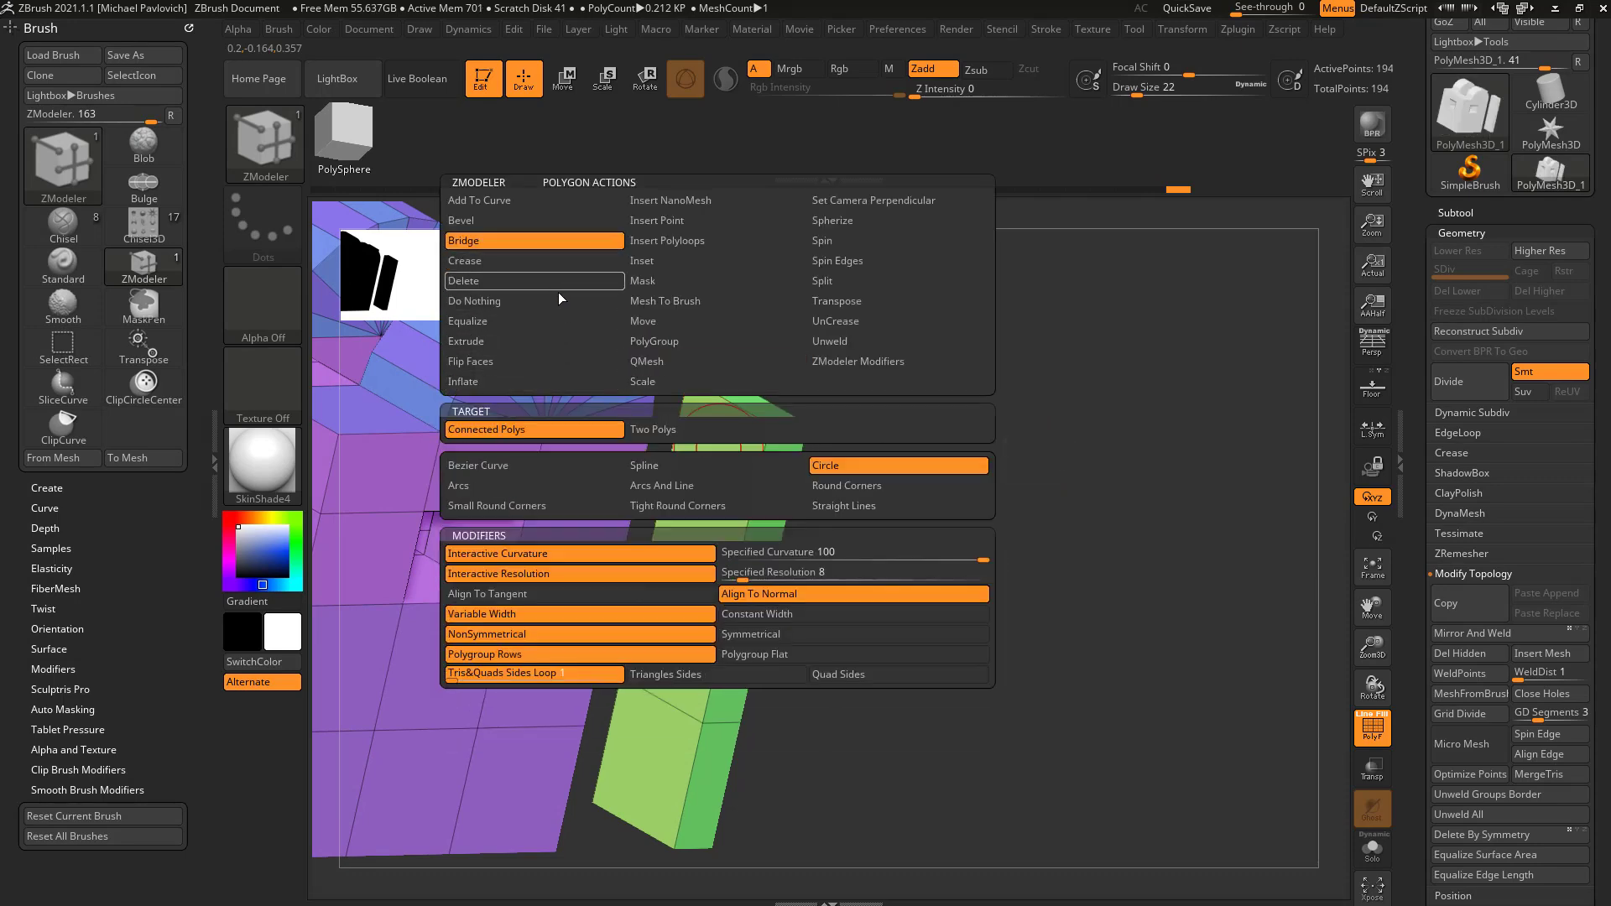
left_click(671, 430)
left_click(712, 442)
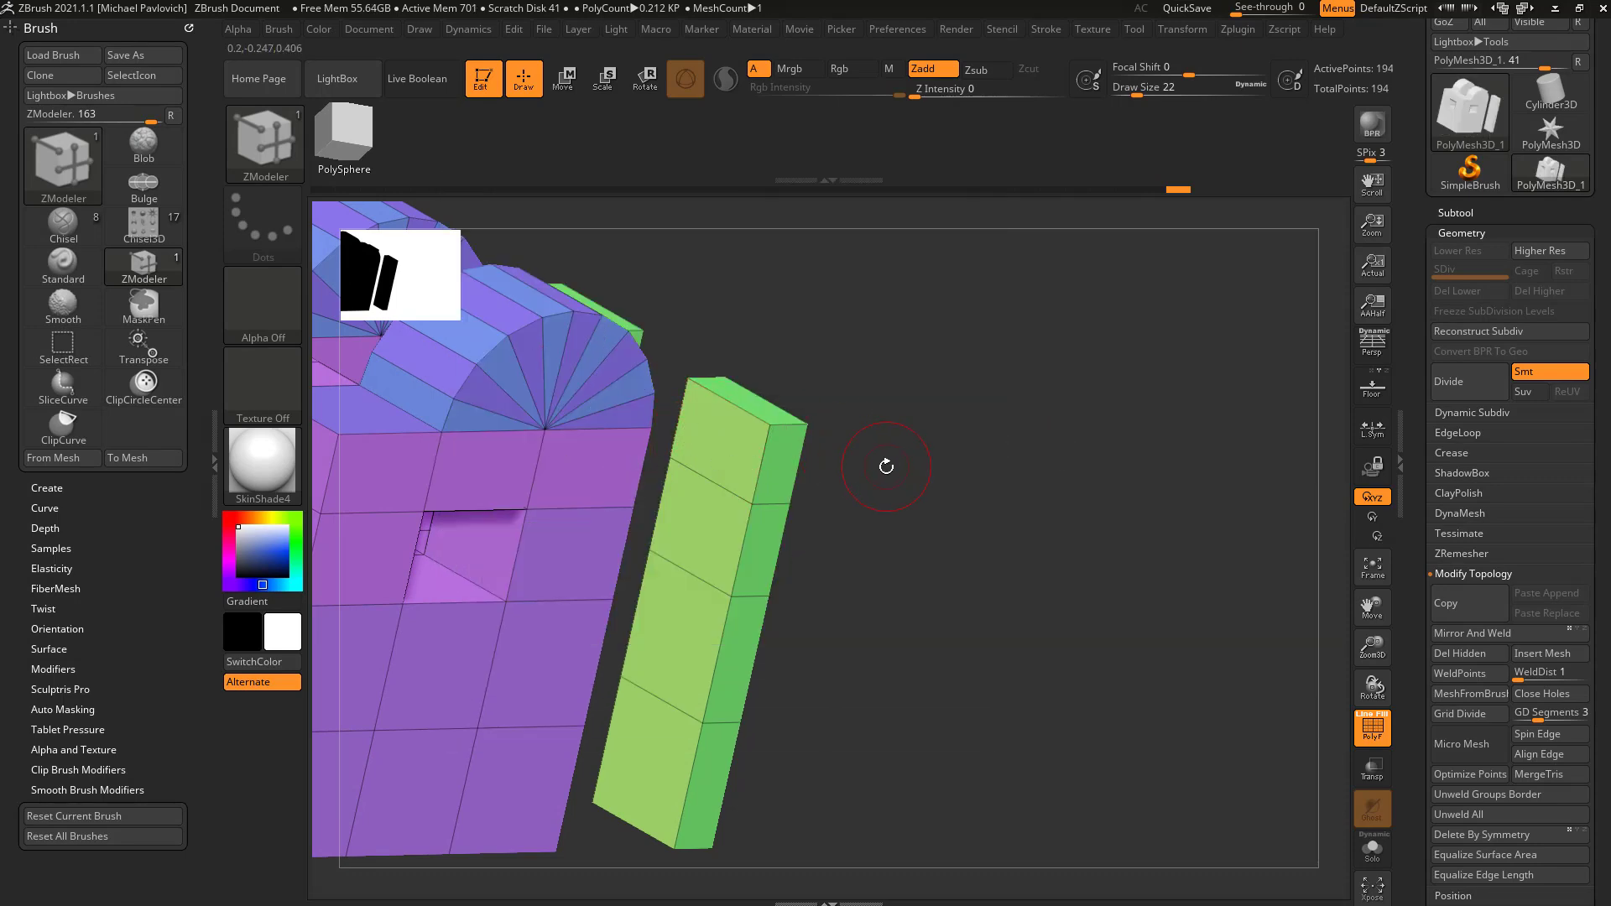
left_click_drag(884, 461, 820, 470)
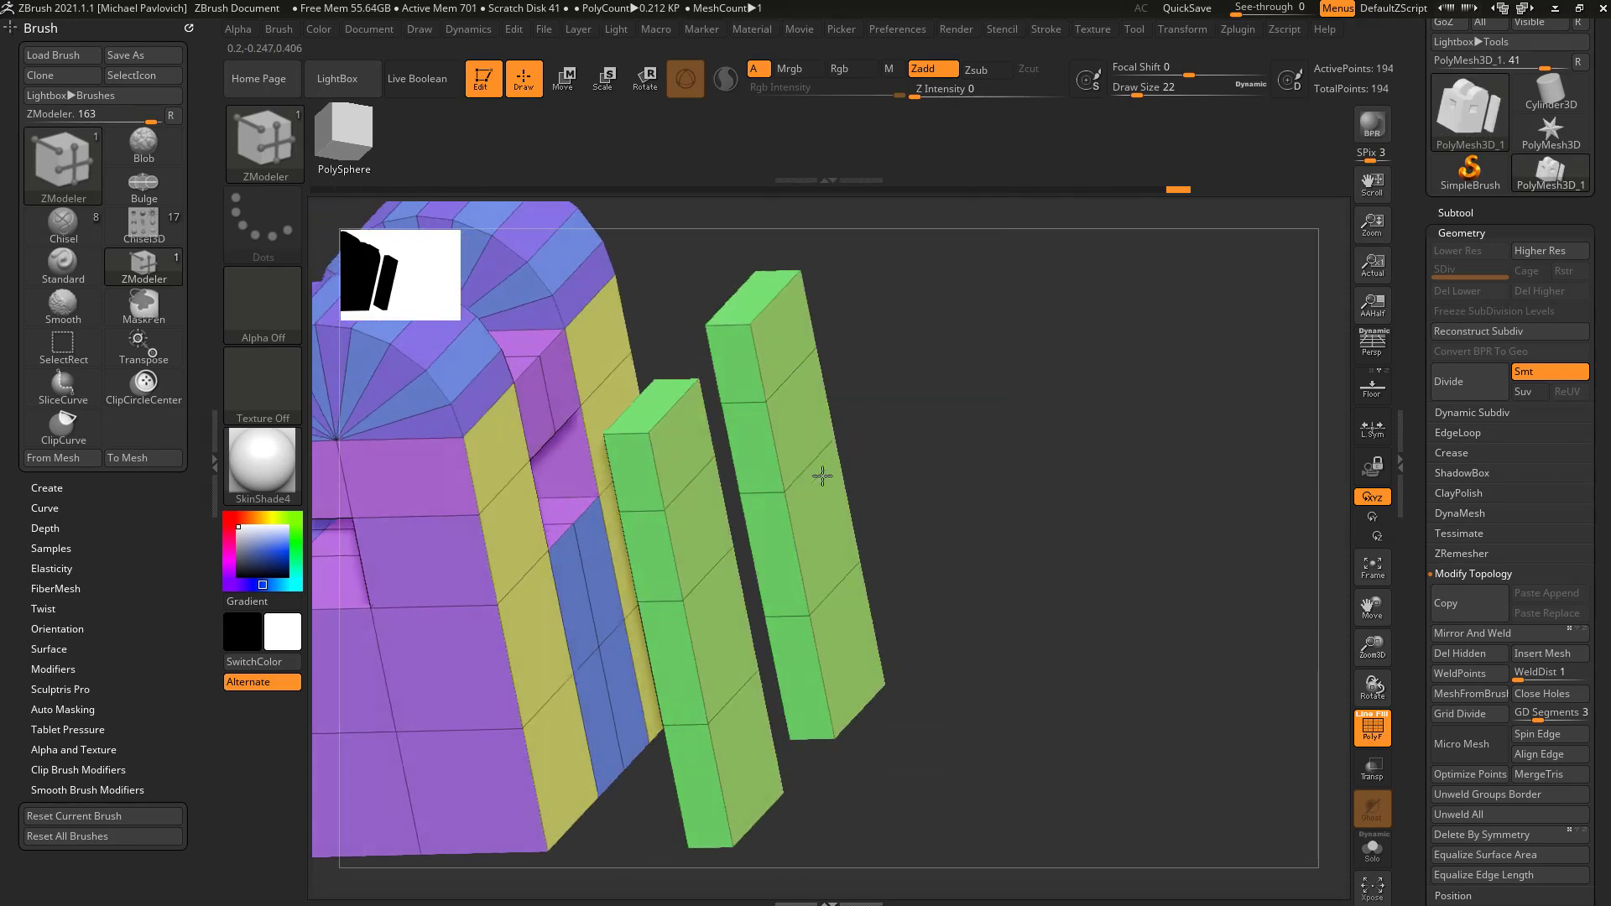
left_click_drag(957, 407, 755, 403)
left_click_drag(858, 457, 793, 465)
left_click(530, 531)
left_click_drag(1002, 520, 980, 488)
key("ctrl+z")
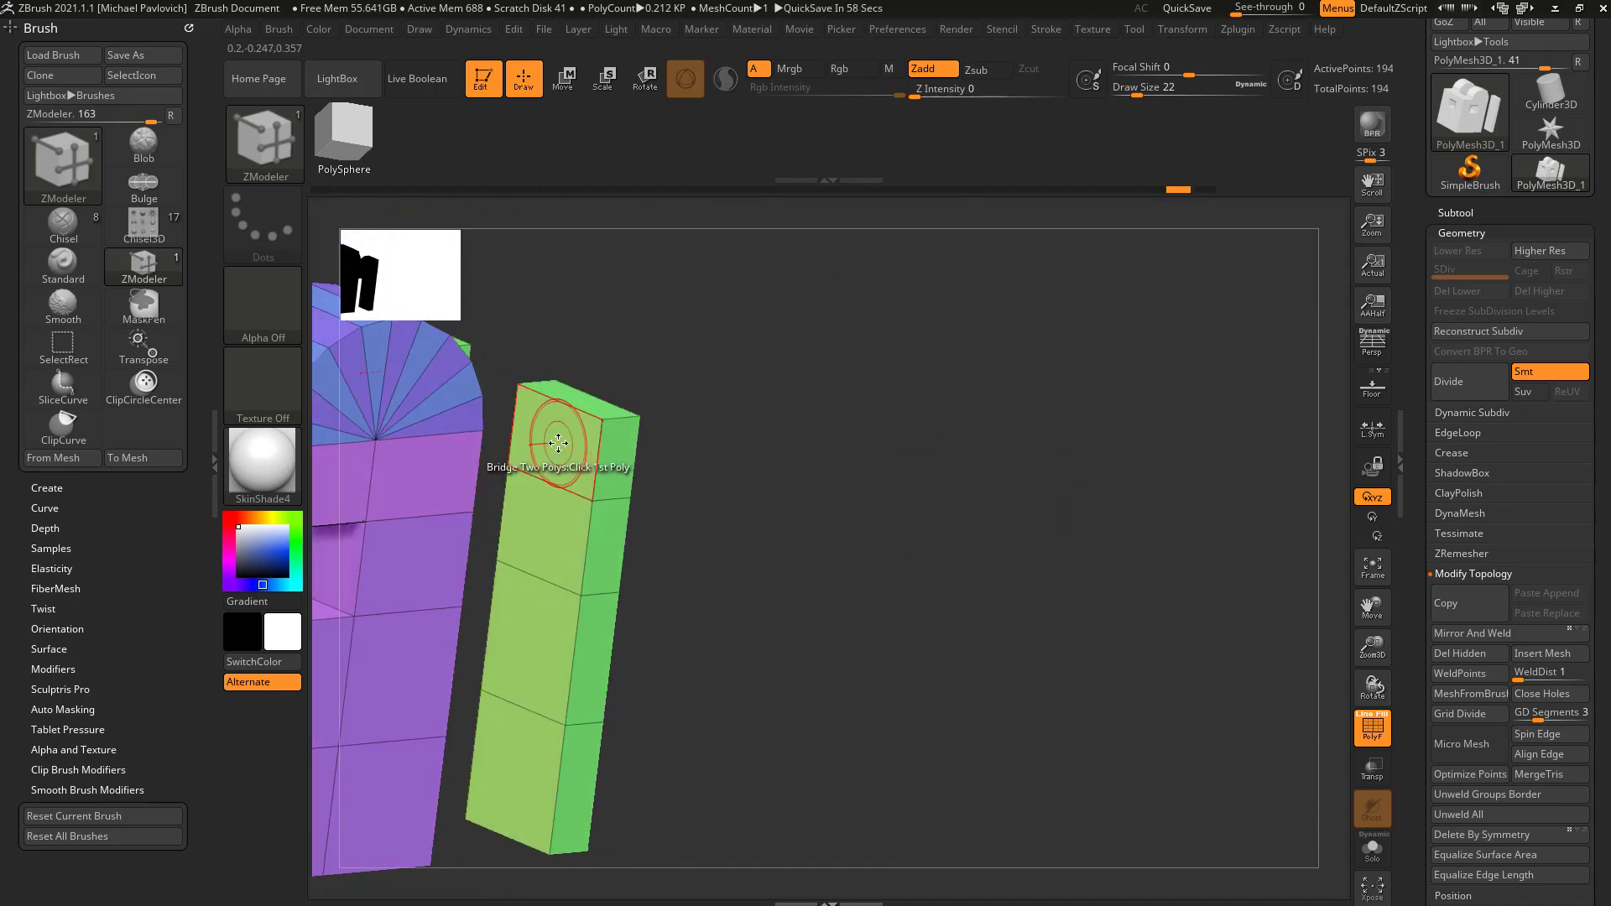
Set the polygon action to Delete with A Single Poly, try deleting individual polys on the strip and block, and undo the deletions.
key("space")
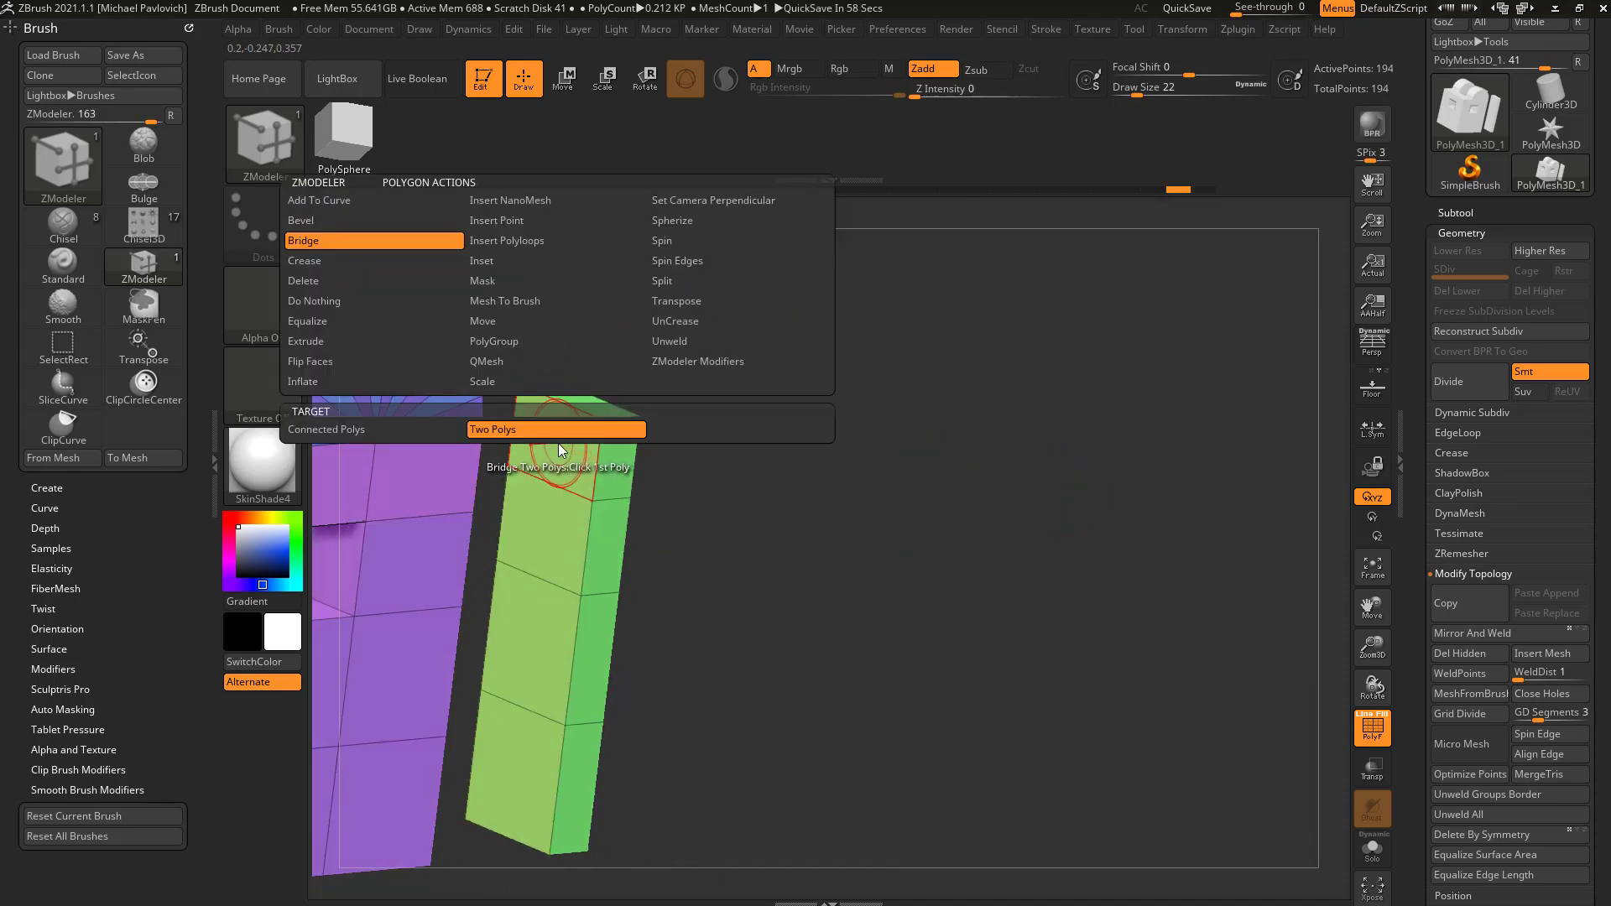
left_click(348, 281)
left_click(356, 431)
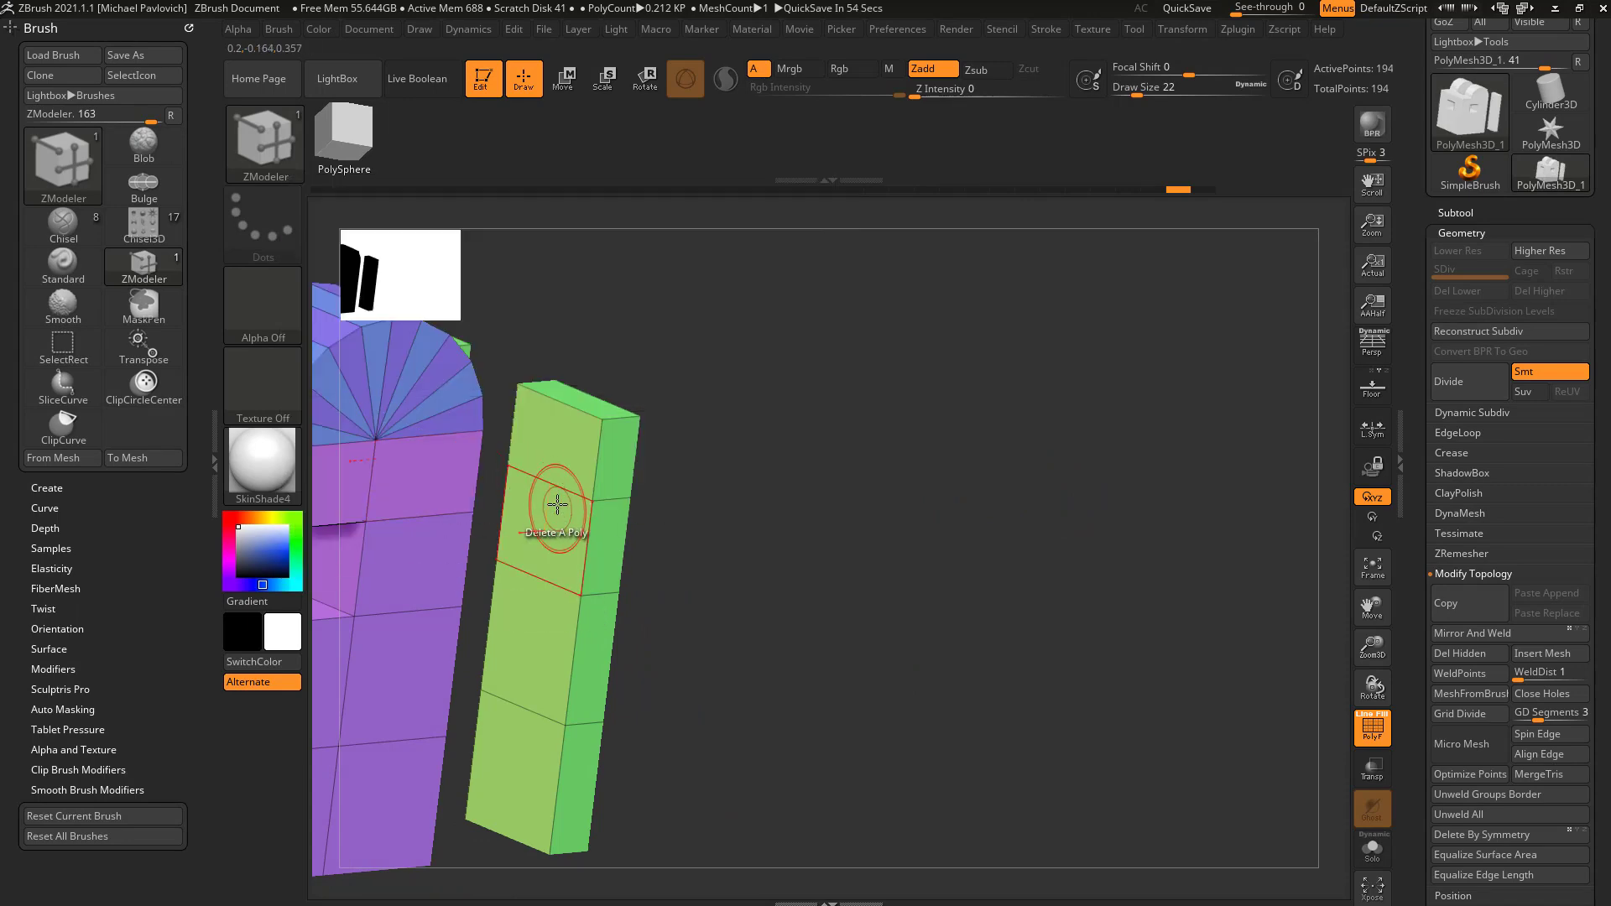
left_click(552, 453)
left_click_drag(895, 478, 851, 452)
left_click(490, 460)
key("ctrl+z")
left_click_drag(728, 489, 426, 463)
key("ctrl+z")
Set the polygon action to QMesh with A Single Poly, try extruding single polys between the strips and the block, and undo the extrusions.
key("space")
left_click(494, 372)
left_click(419, 430)
left_click_drag(727, 443, 806, 454)
left_click_drag(759, 564, 854, 521)
left_click_drag(519, 521, 515, 435)
left_click_drag(772, 458, 730, 462)
left_click_drag(514, 489, 599, 459)
mouse_move(940, 420)
left_mouse_down()
mouse_move(1090, 439)
mouse_move(595, 467)
mouse_move(1033, 433)
mouse_move(923, 504)
mouse_move(1090, 439)
left_mouse_up()
key("ctrl")
left_click_drag(982, 438, 621, 418)
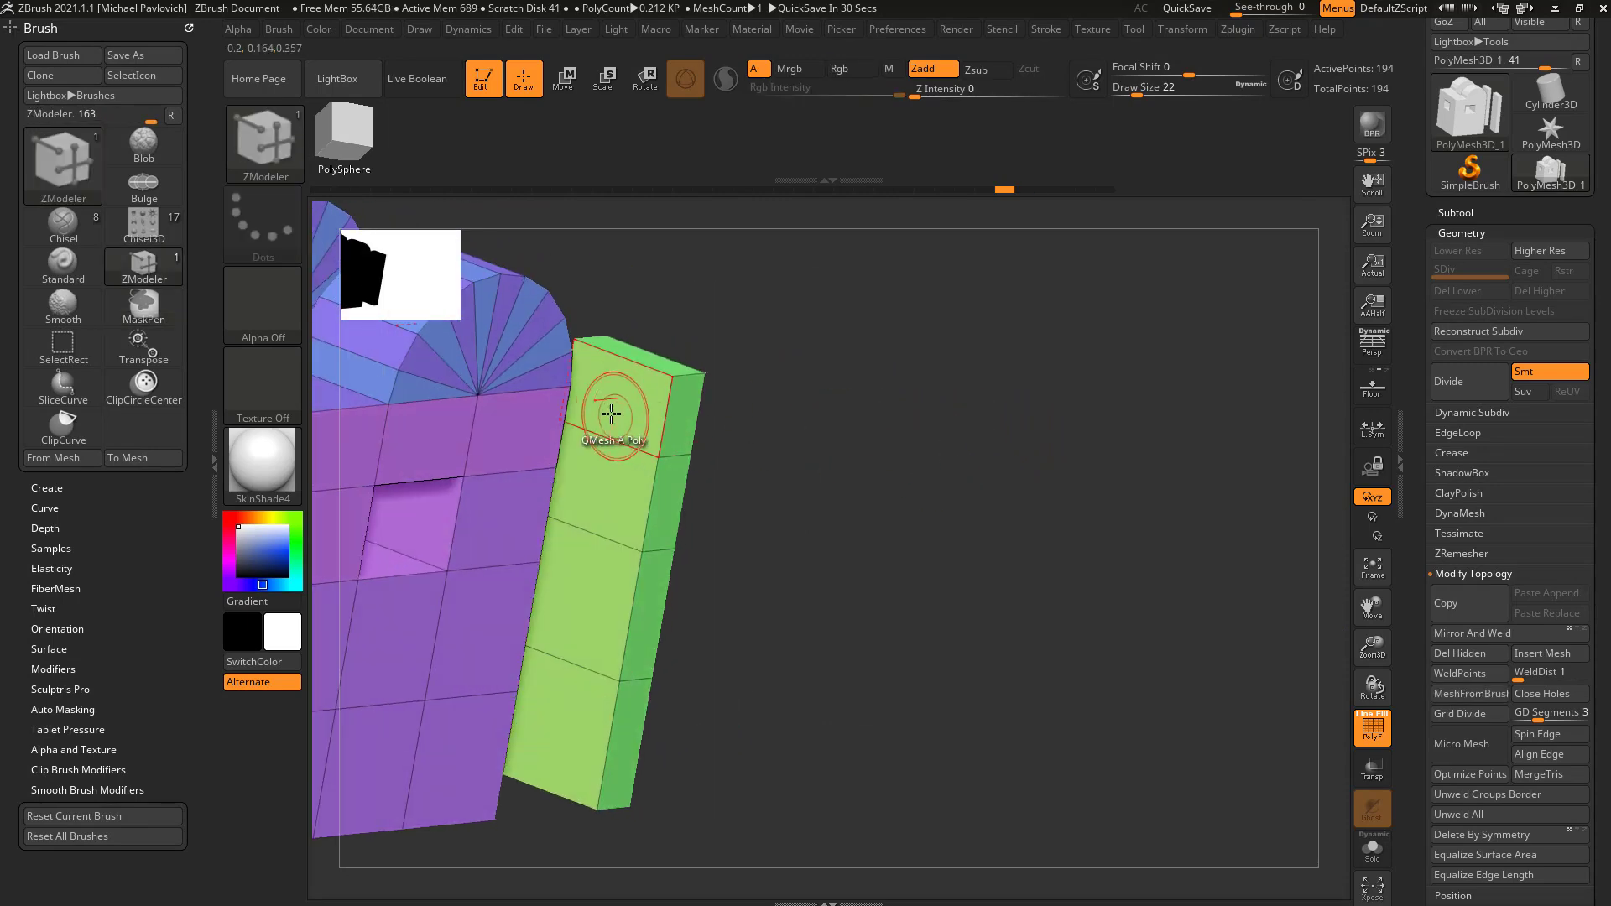
Delete the top poly on the strips' inner side and the third poly down on the block's end face to open two holes.
key("space")
left_click(401, 284)
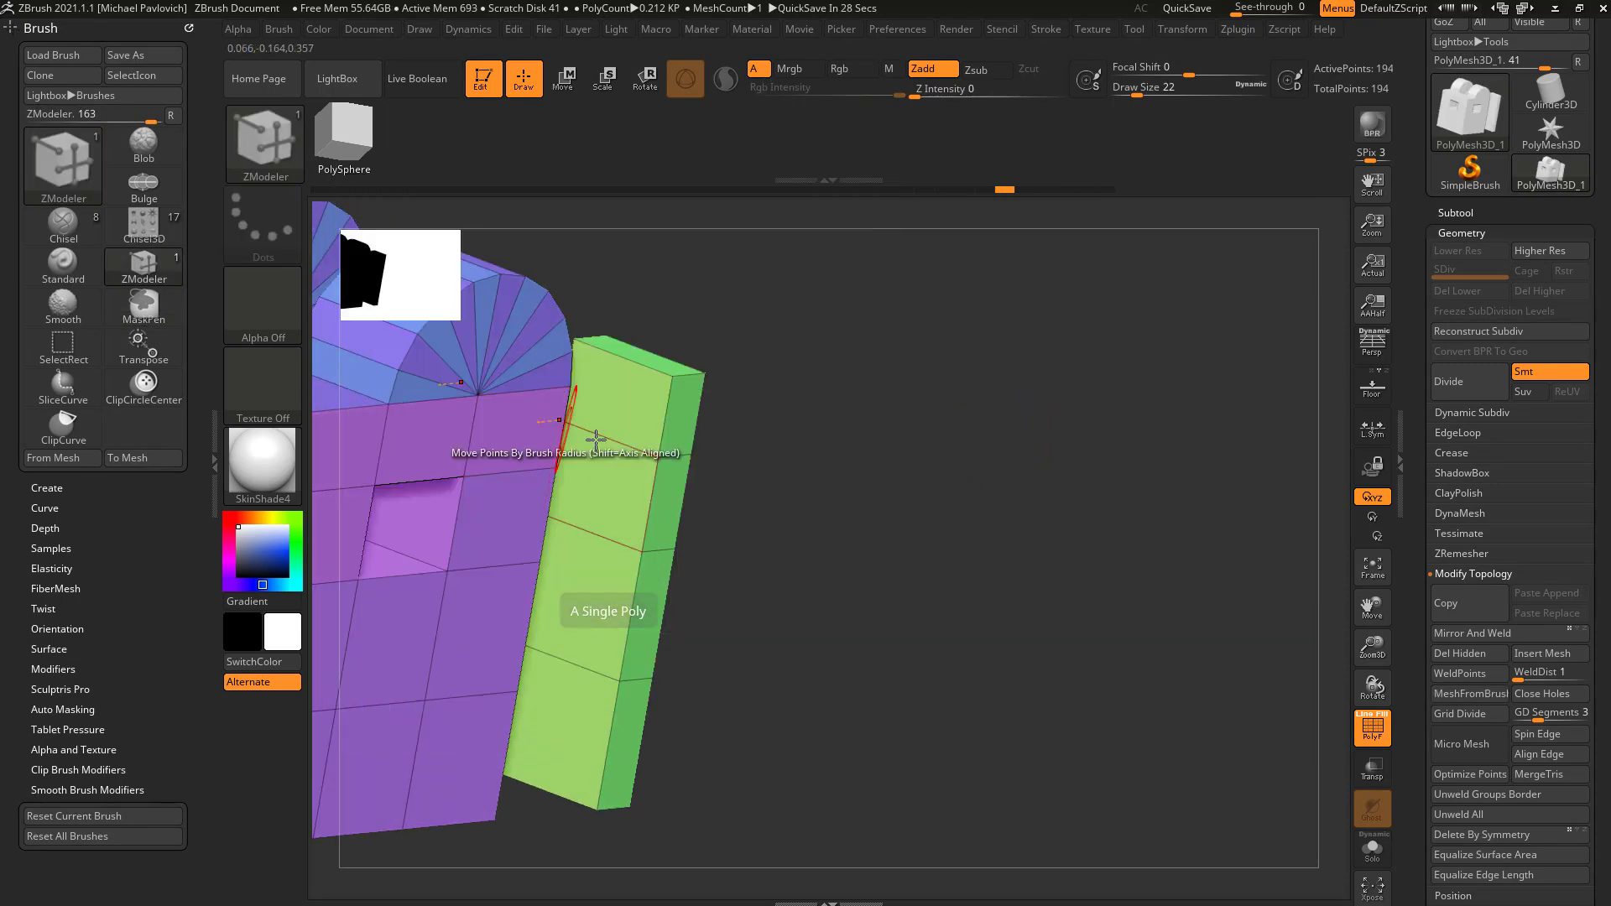
left_click(615, 405)
left_click_drag(823, 455, 561, 579)
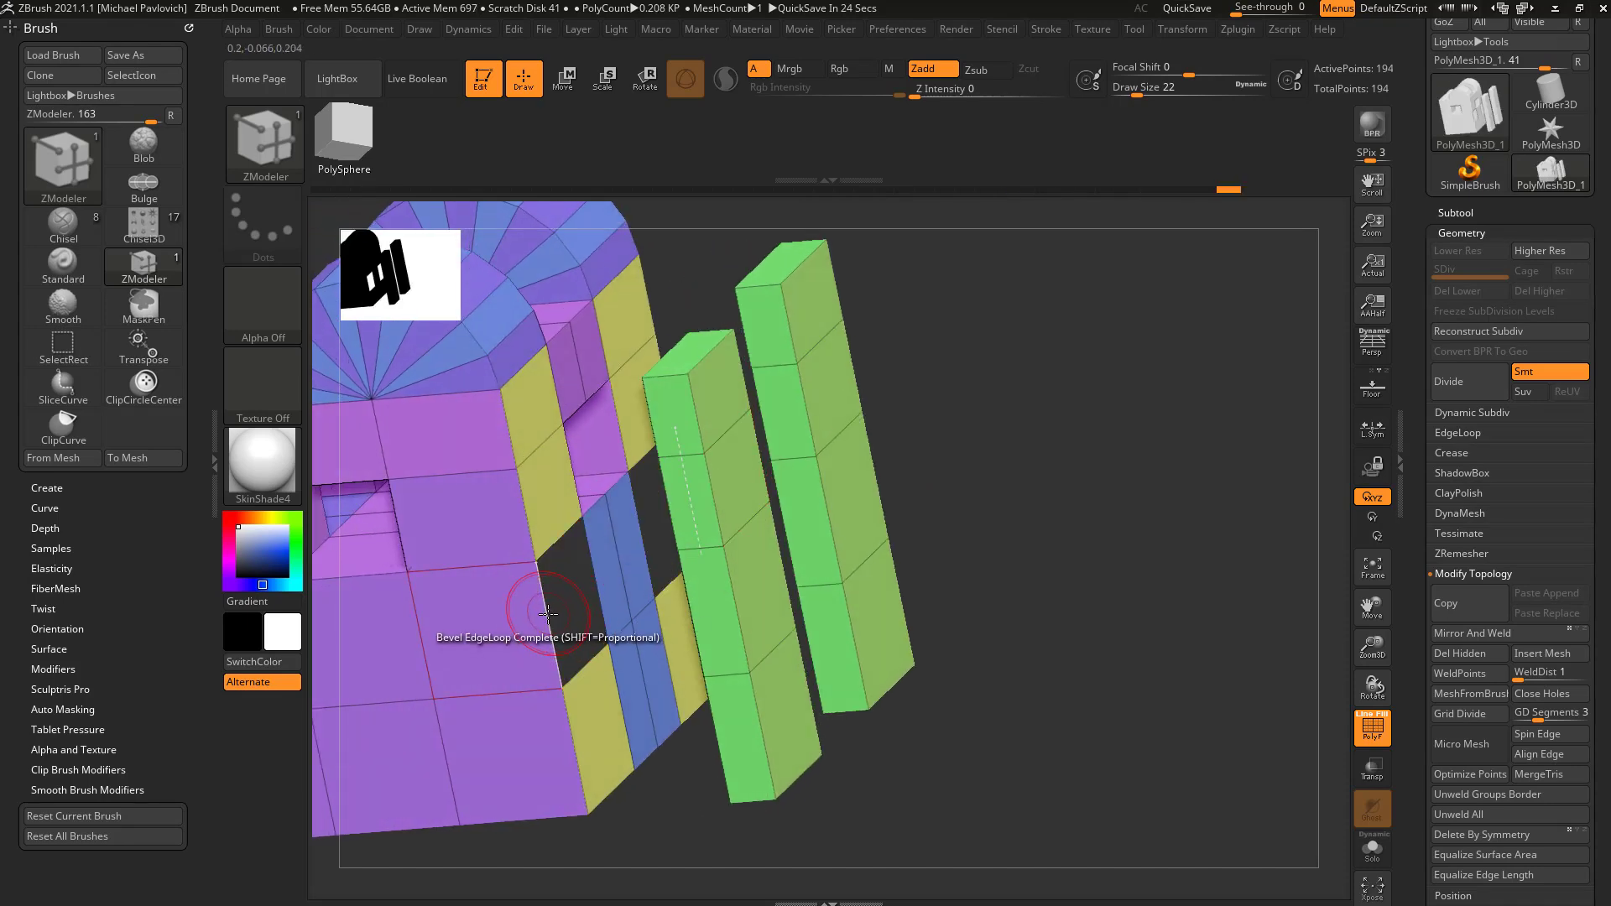
Set the edge action to Bridge with Two Holes, try bridging the end-face hole to the strip's hole, and undo back to the closed strips.
key("space")
left_click(394, 402)
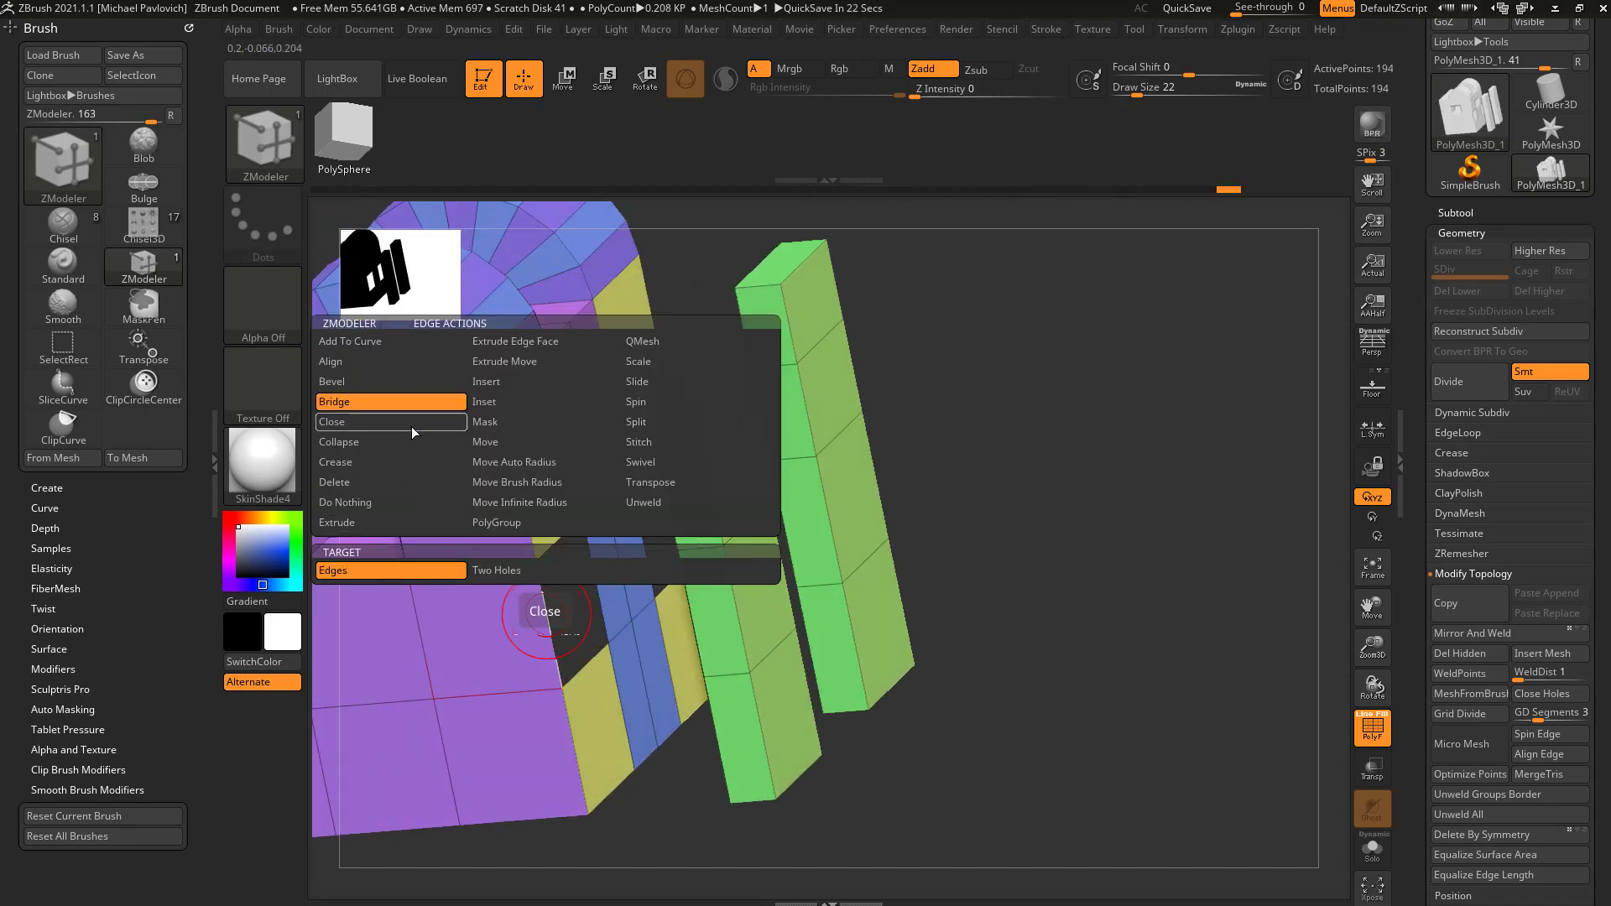
left_click(493, 575)
left_click_drag(958, 504, 908, 430)
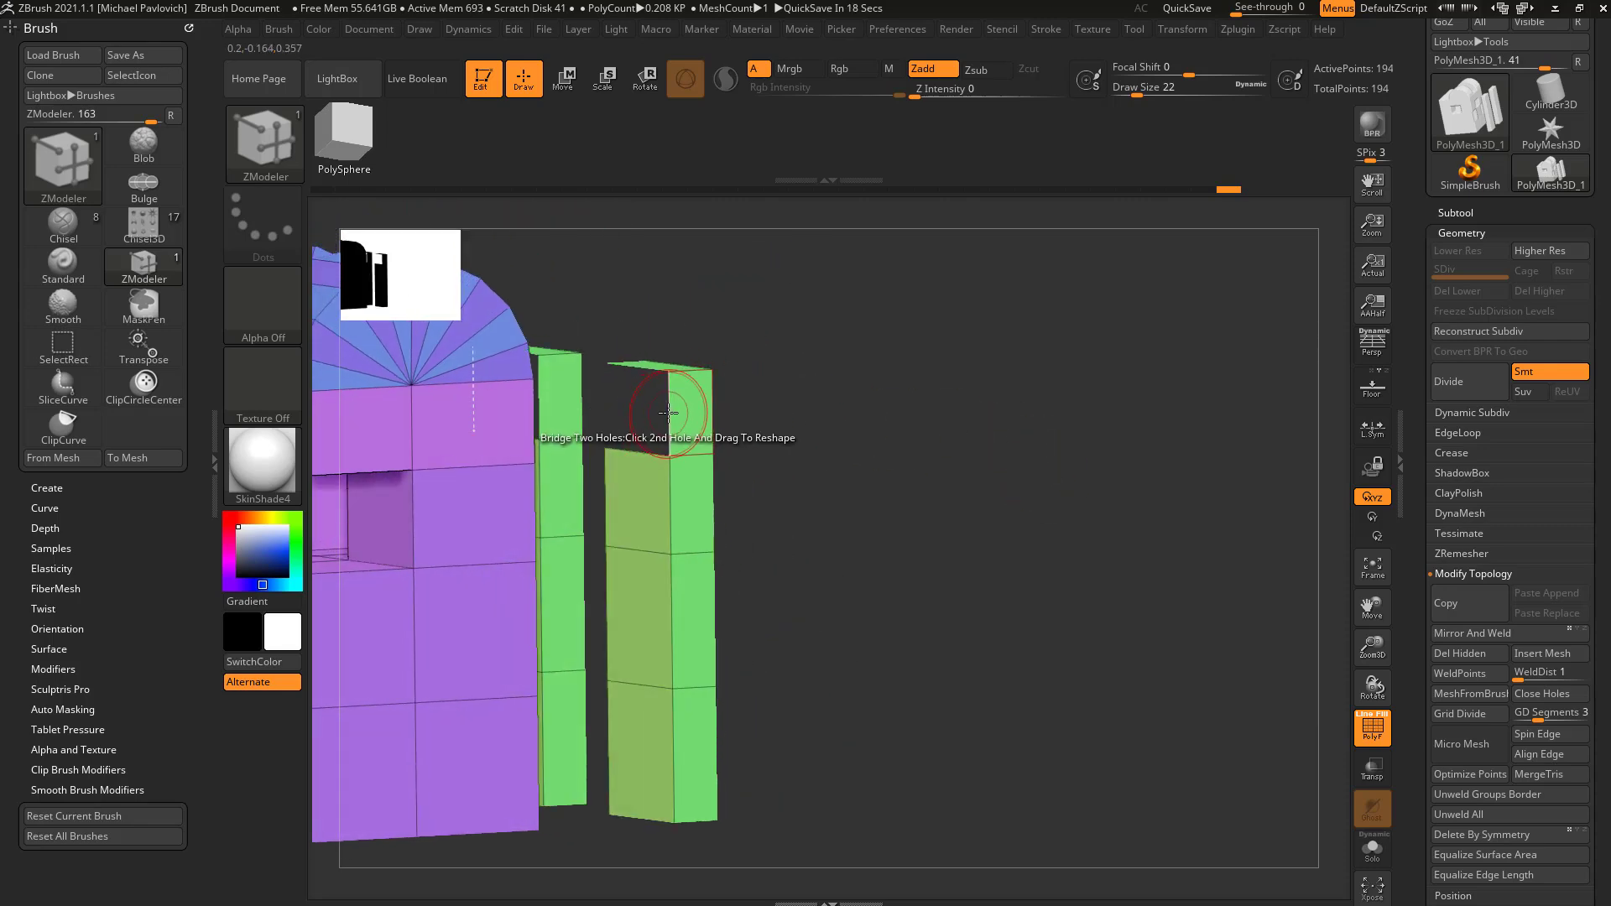
left_click_drag(668, 414, 738, 377)
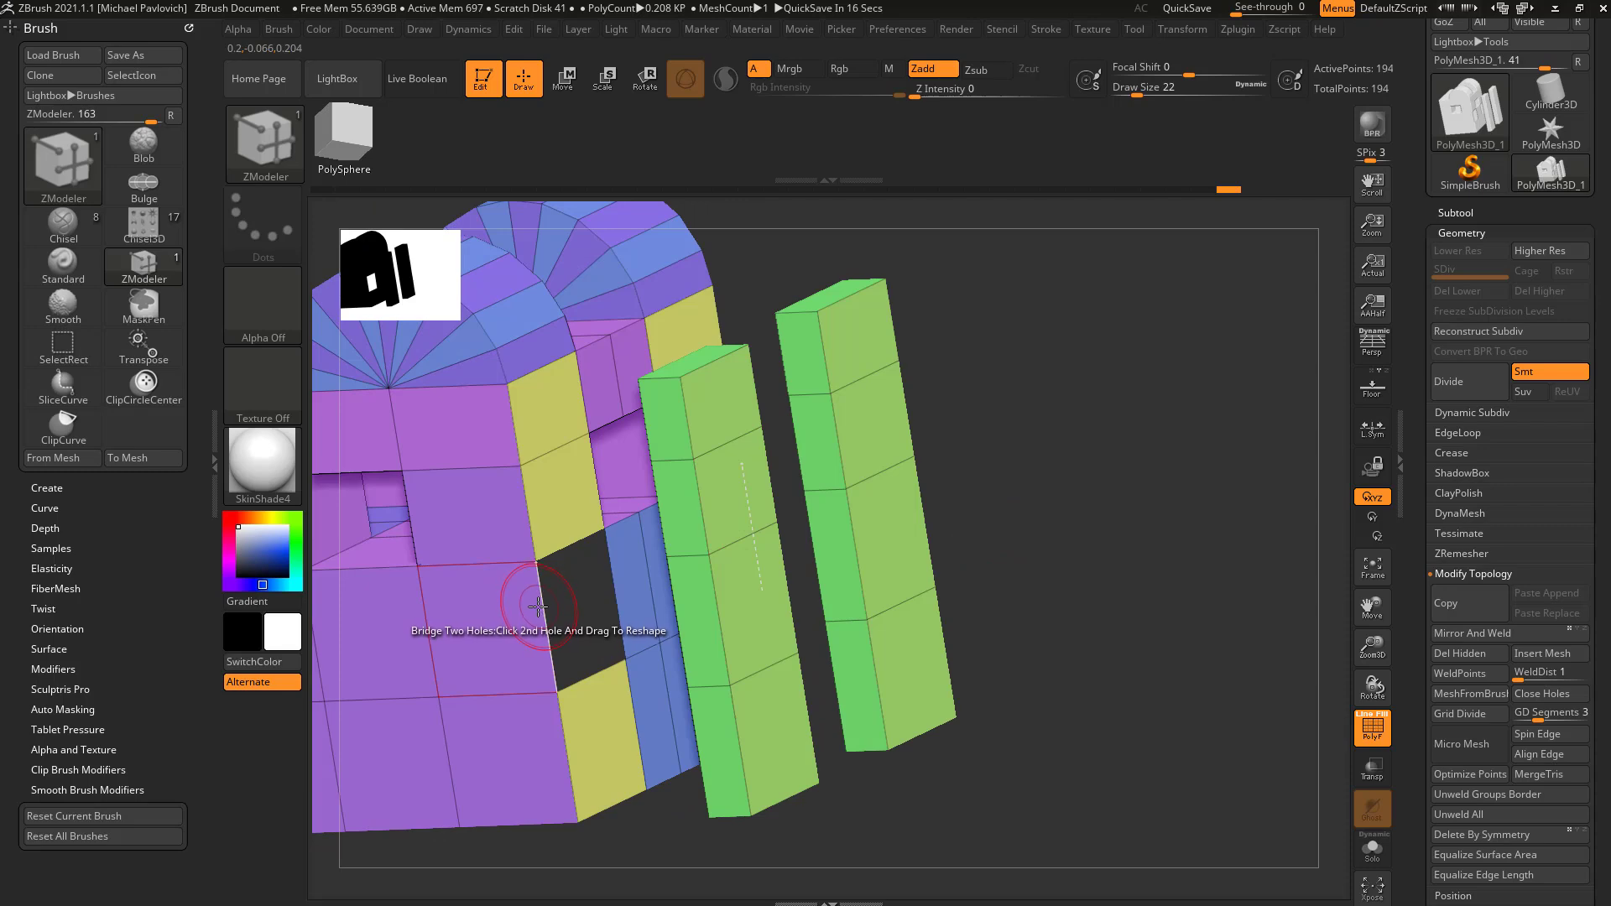
left_click_drag(963, 453, 824, 407)
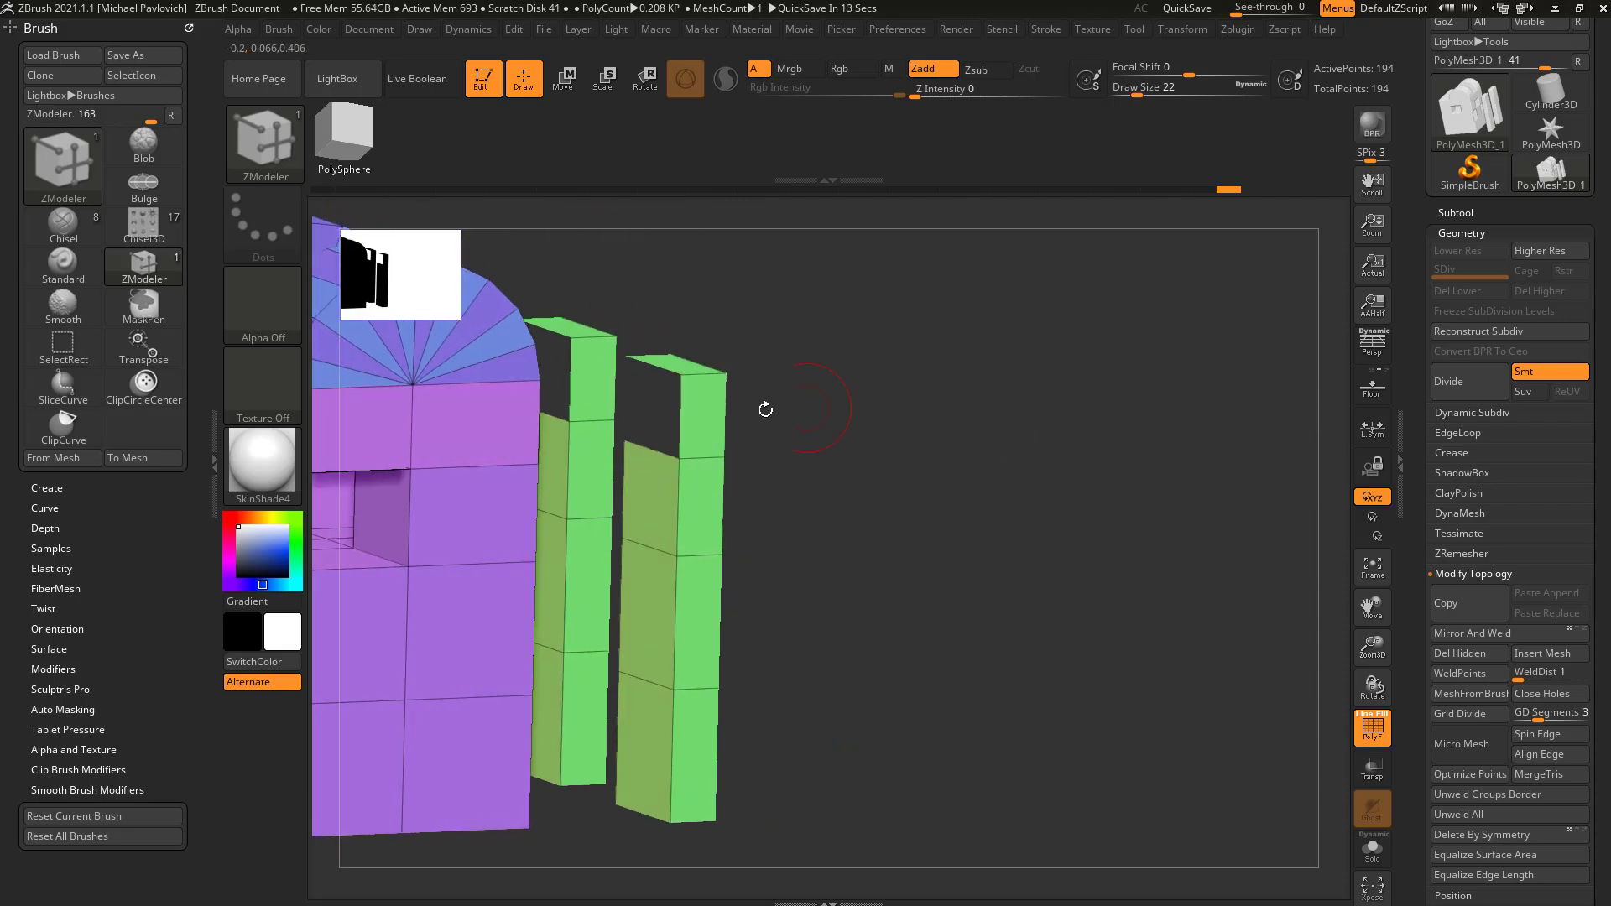
mouse_move(686, 413)
left_mouse_down()
mouse_move(801, 432)
mouse_move(789, 352)
mouse_move(795, 381)
mouse_move(698, 421)
mouse_move(694, 361)
mouse_move(681, 416)
left_mouse_up()
left_click_drag(875, 391, 754, 406)
key("ctrl+z")
key("ctrl+z")
key("ctrl+z")
left_click_drag(852, 439, 780, 435)
left_click_drag(1020, 395, 1033, 381)
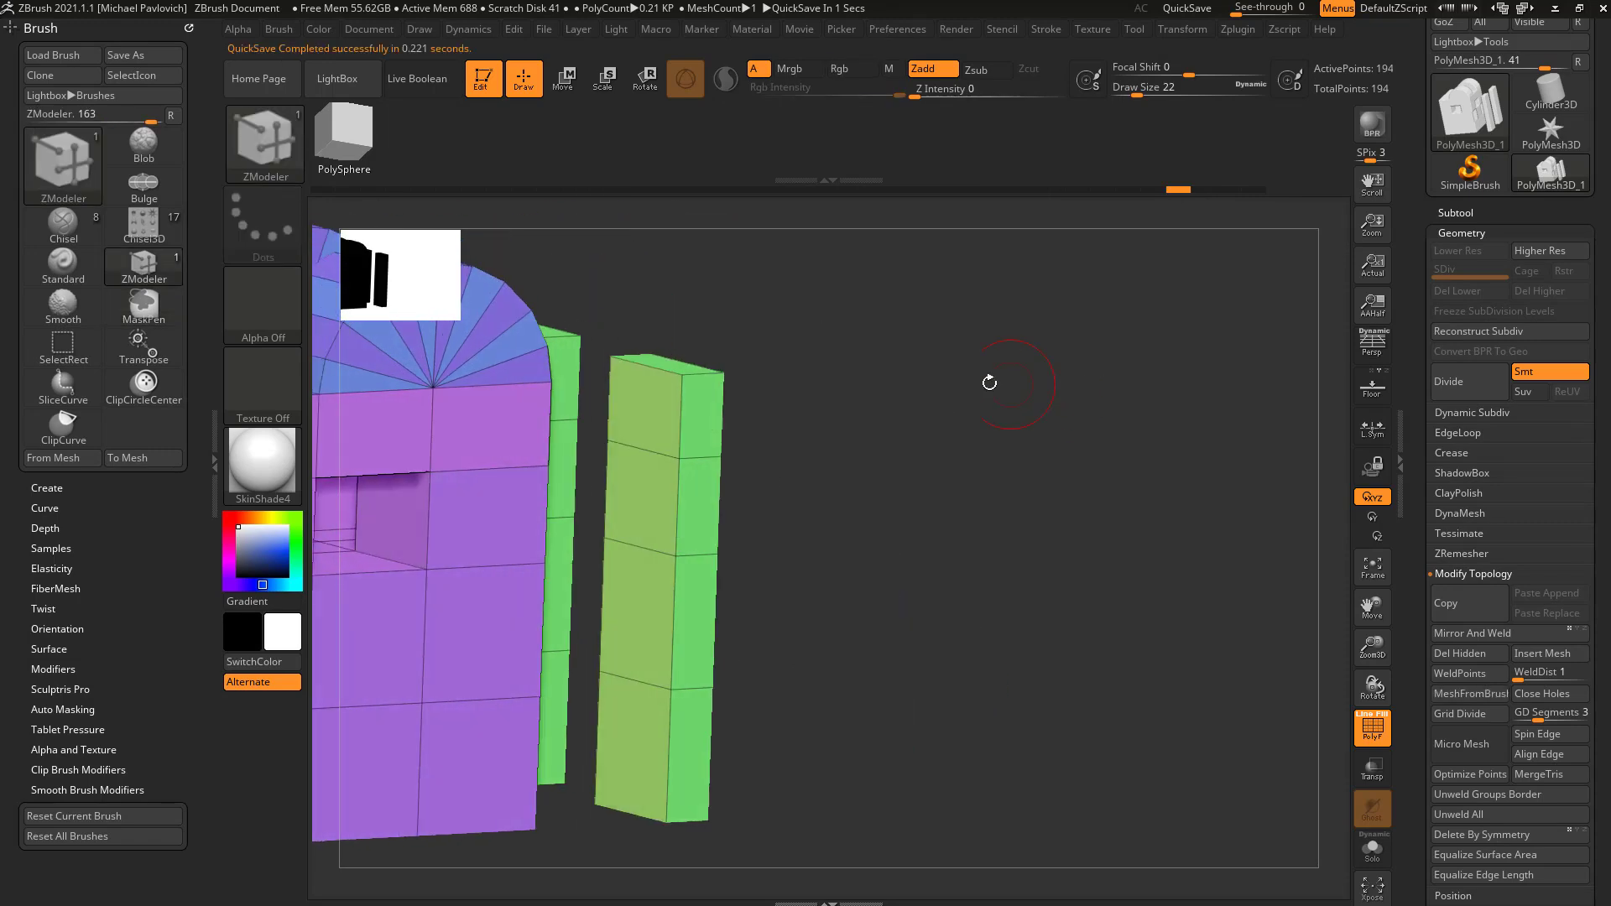
Switch the polygon action to Equalize with the A Single Poly target.
key("space")
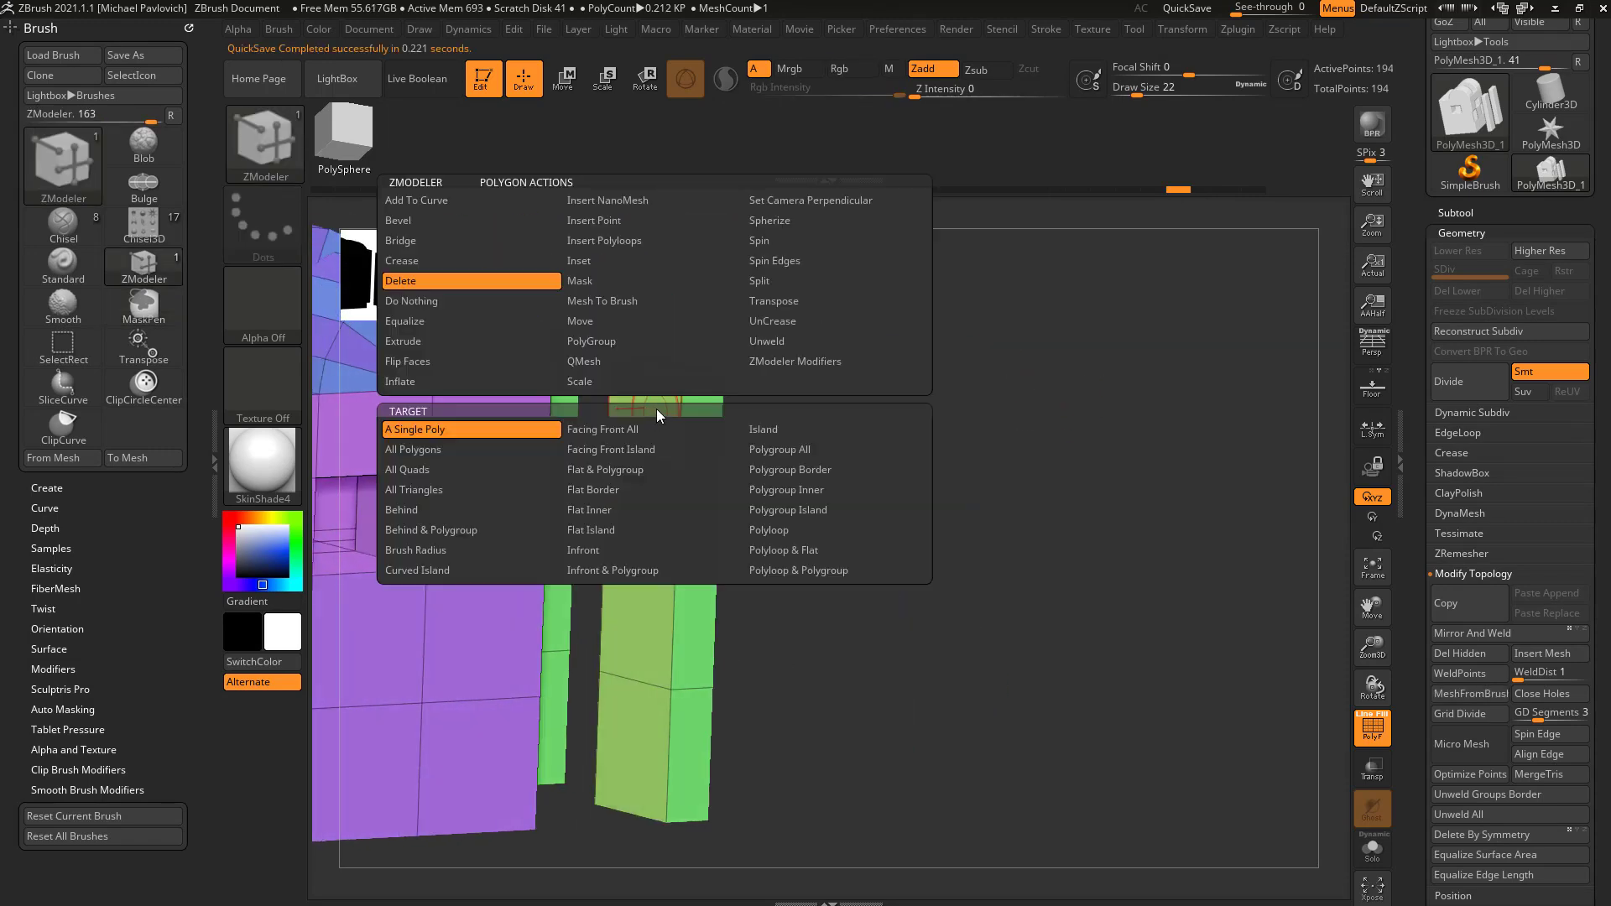
left_click(435, 320)
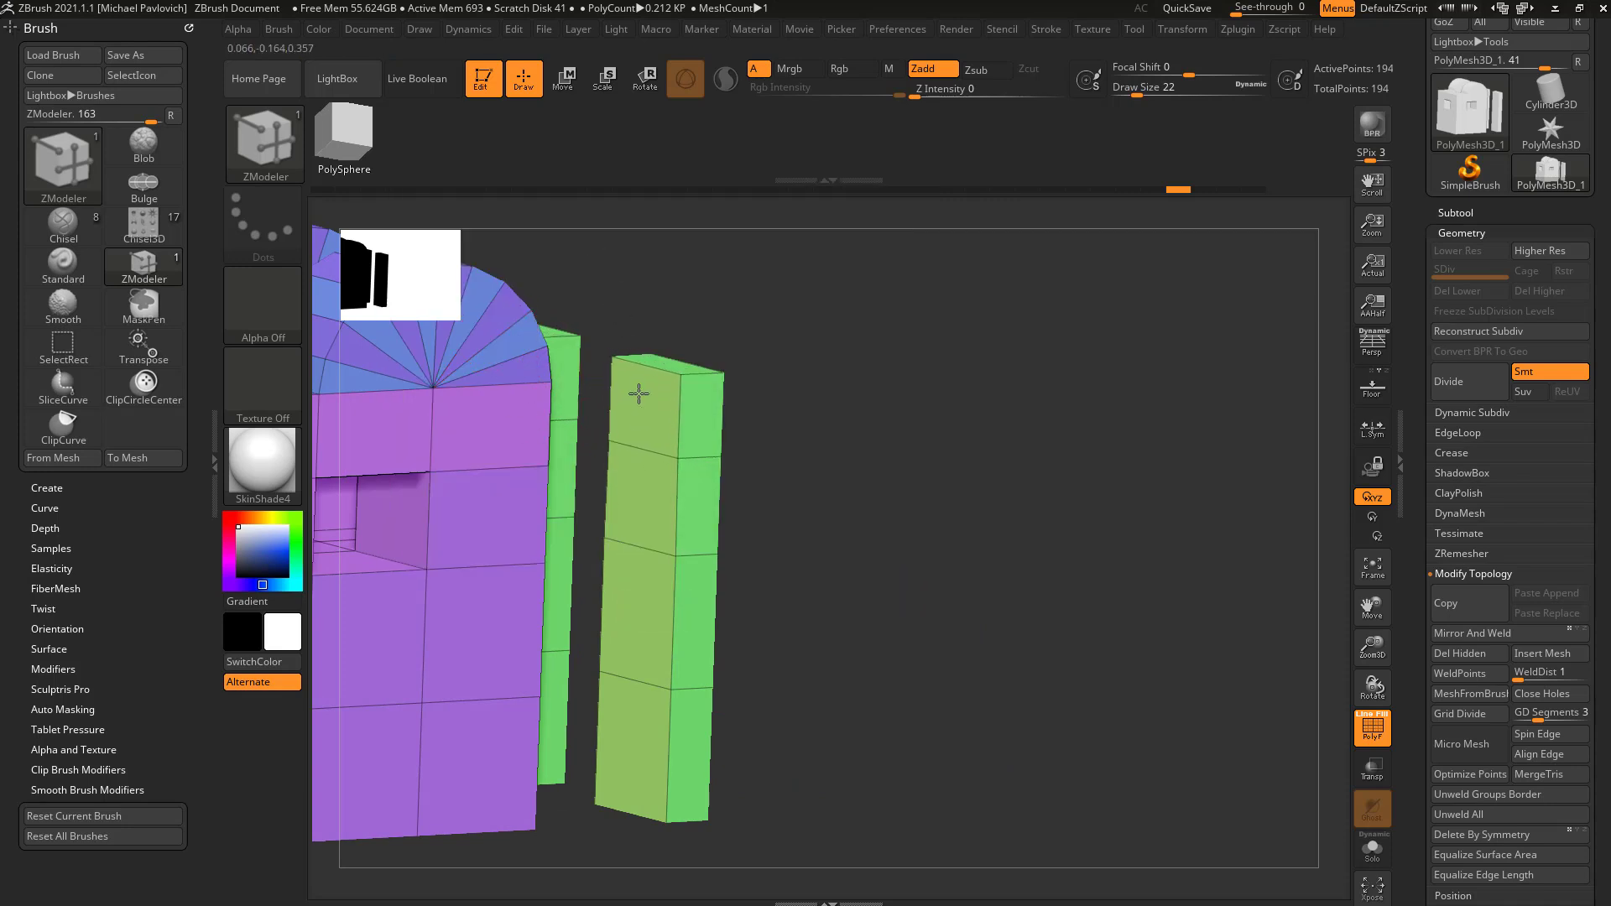
mouse_move(738, 326)
right_mouse_down()
mouse_move(773, 349)
mouse_move(762, 381)
mouse_move(701, 356)
mouse_move(690, 395)
right_mouse_up()
Set the polygon action to Extrude, mark the strips' two upper inner polys as the temporary white group, and undo the trial extrusion.
key("space")
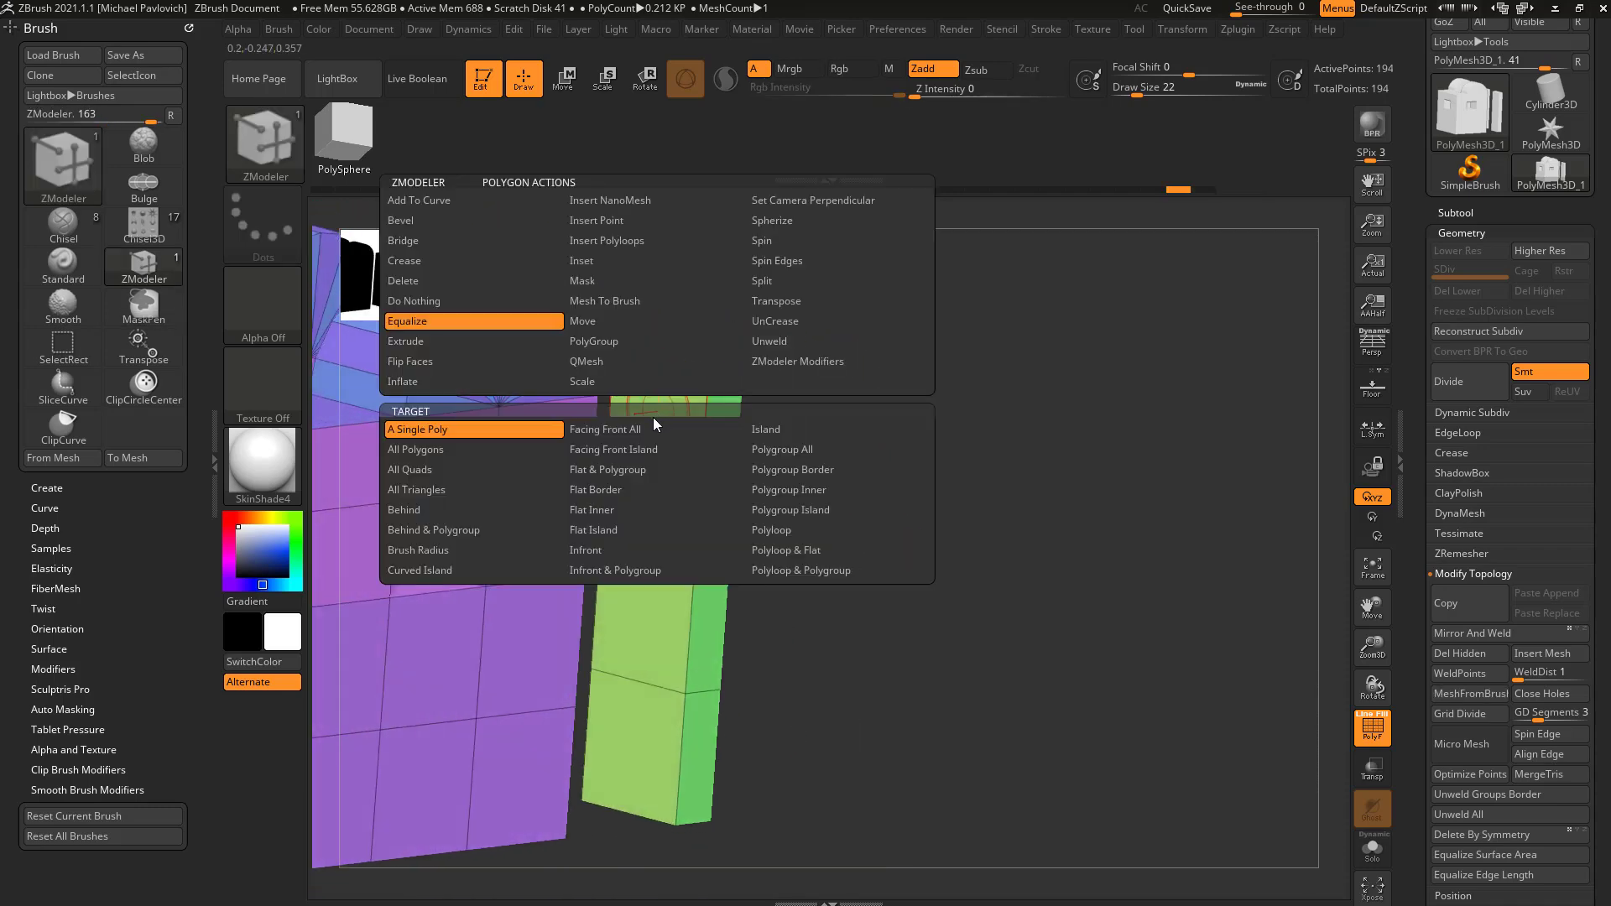
left_click(493, 344)
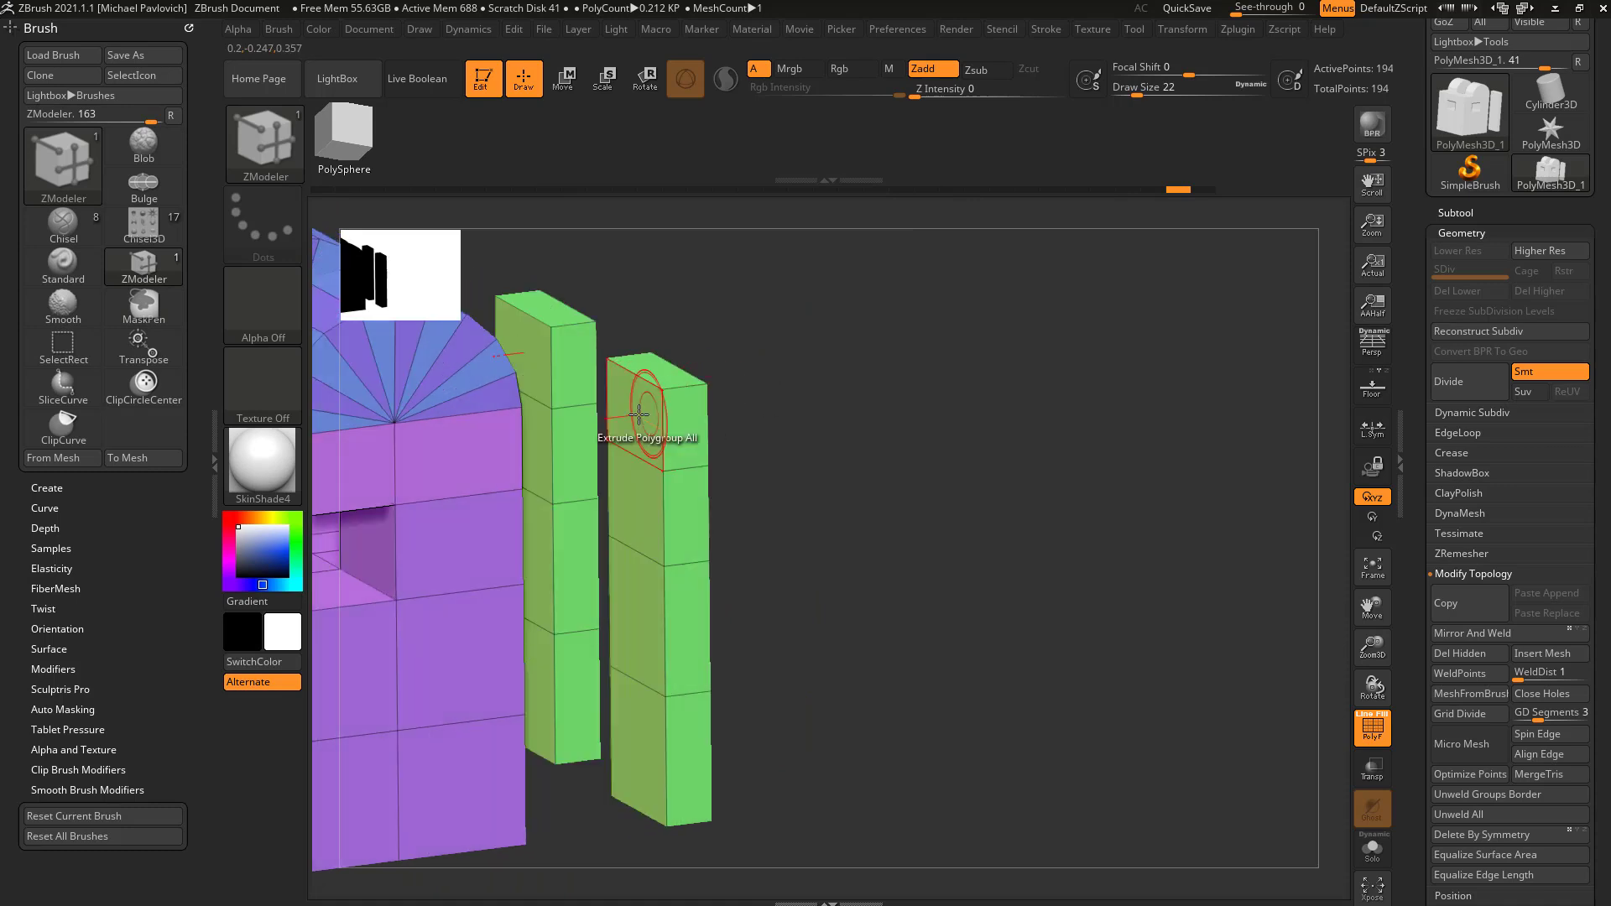
left_click_drag(625, 431, 586, 475)
key("ctrl+z")
Look at the Flip Faces polygon action and open the mesh's Display Properties to view its Flip option.
key("space")
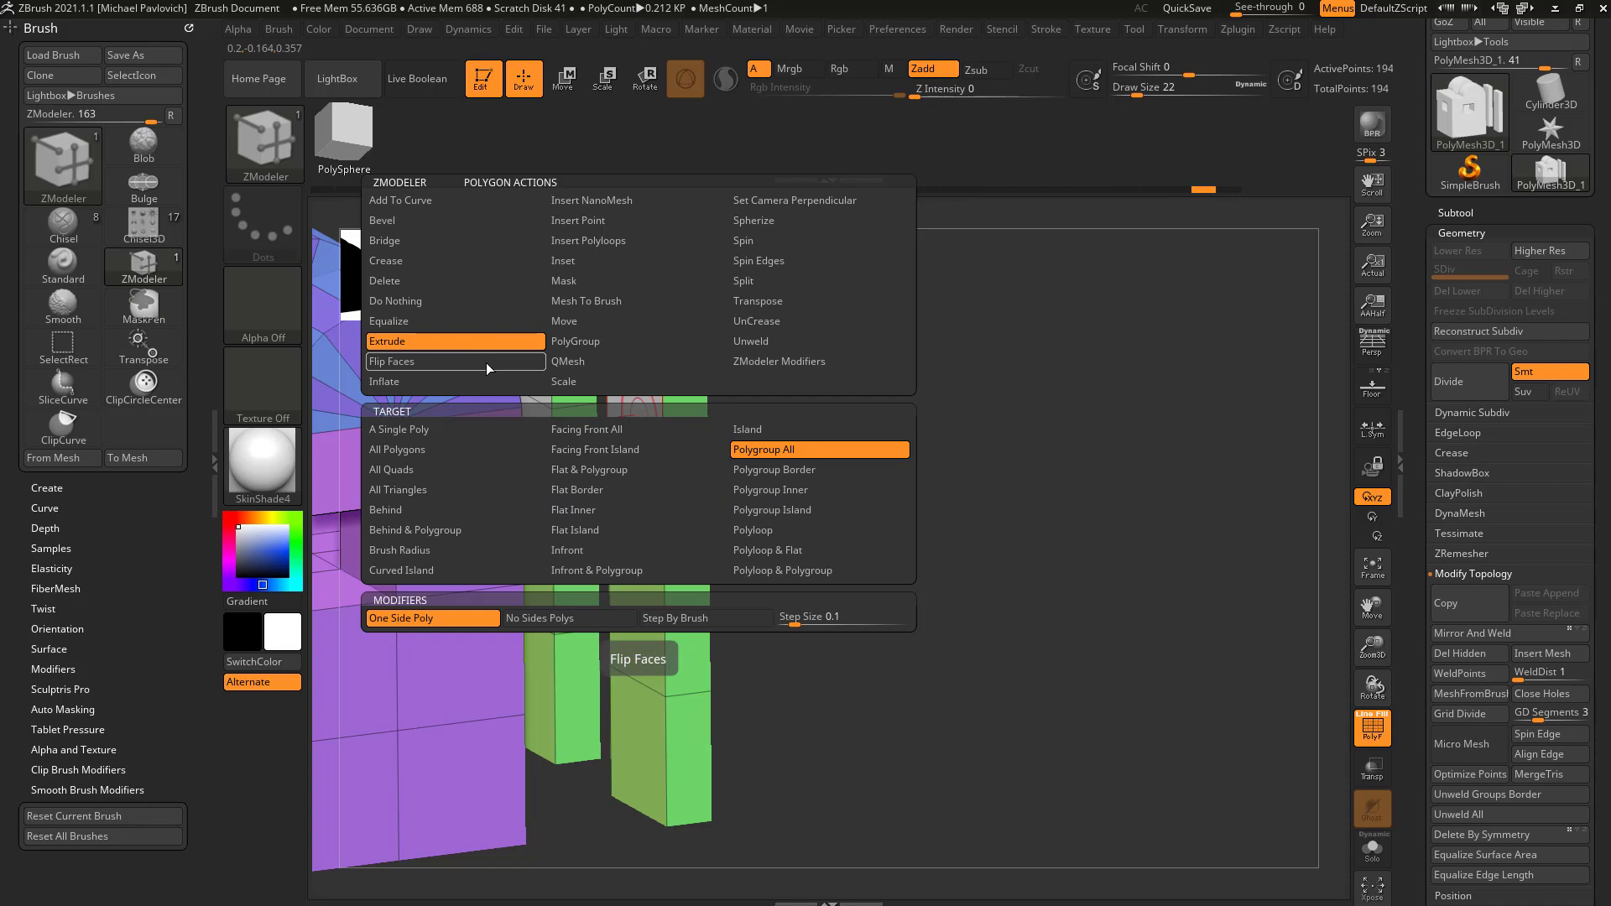
left_click_drag(1427, 616, 1431, 324)
key("shift")
left_click(1457, 408)
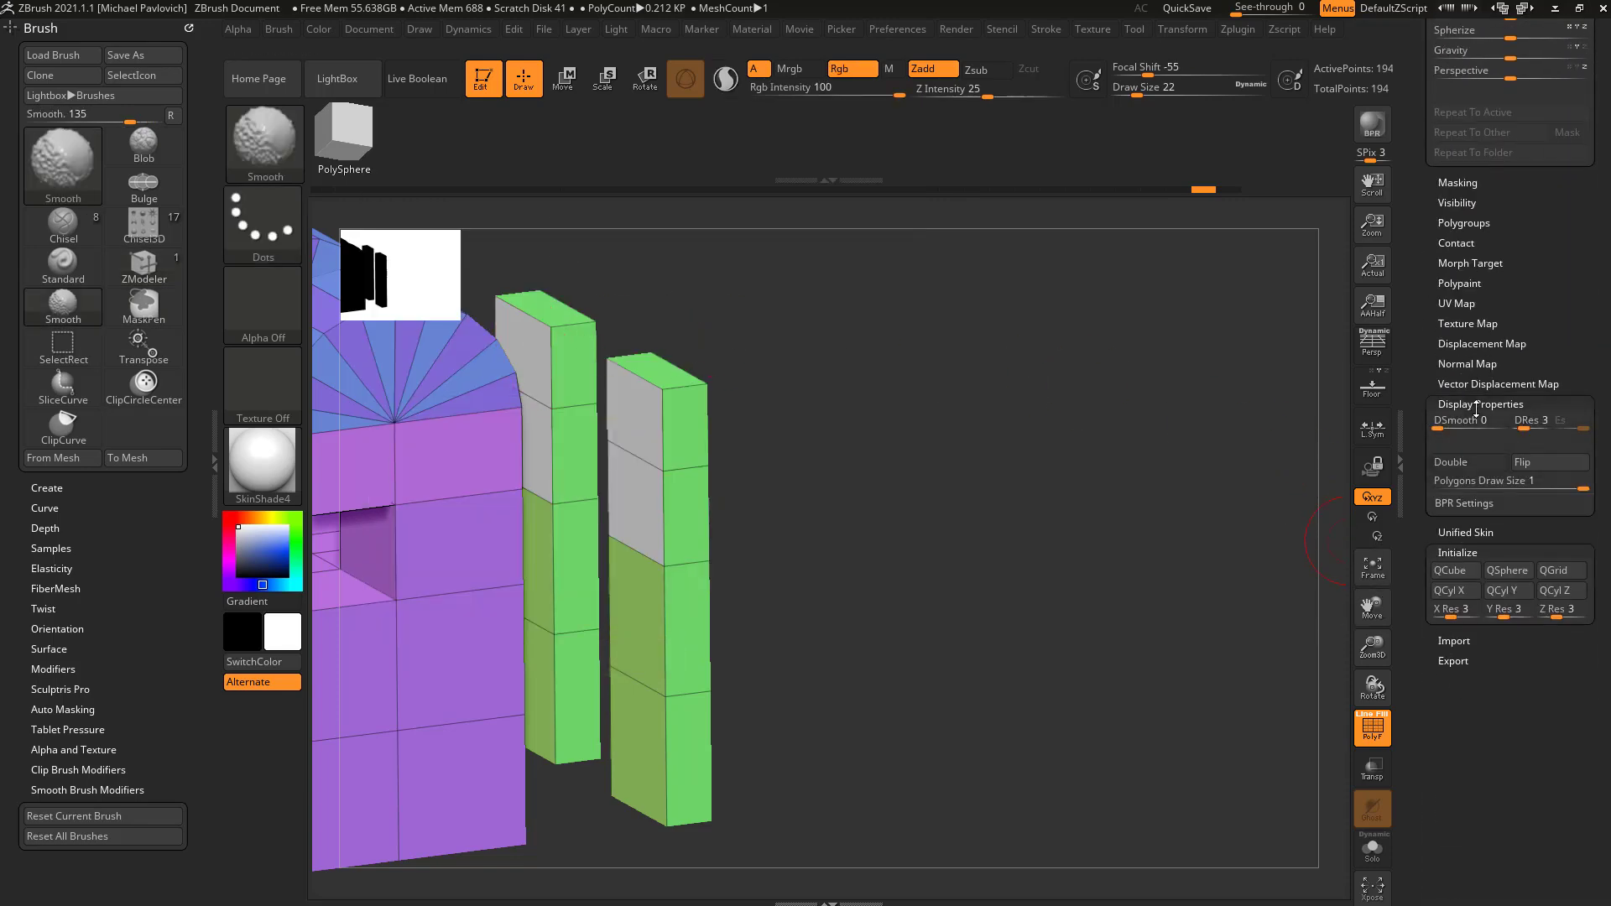
left_click(1535, 468)
left_click_drag(1306, 445, 1065, 437, "alt")
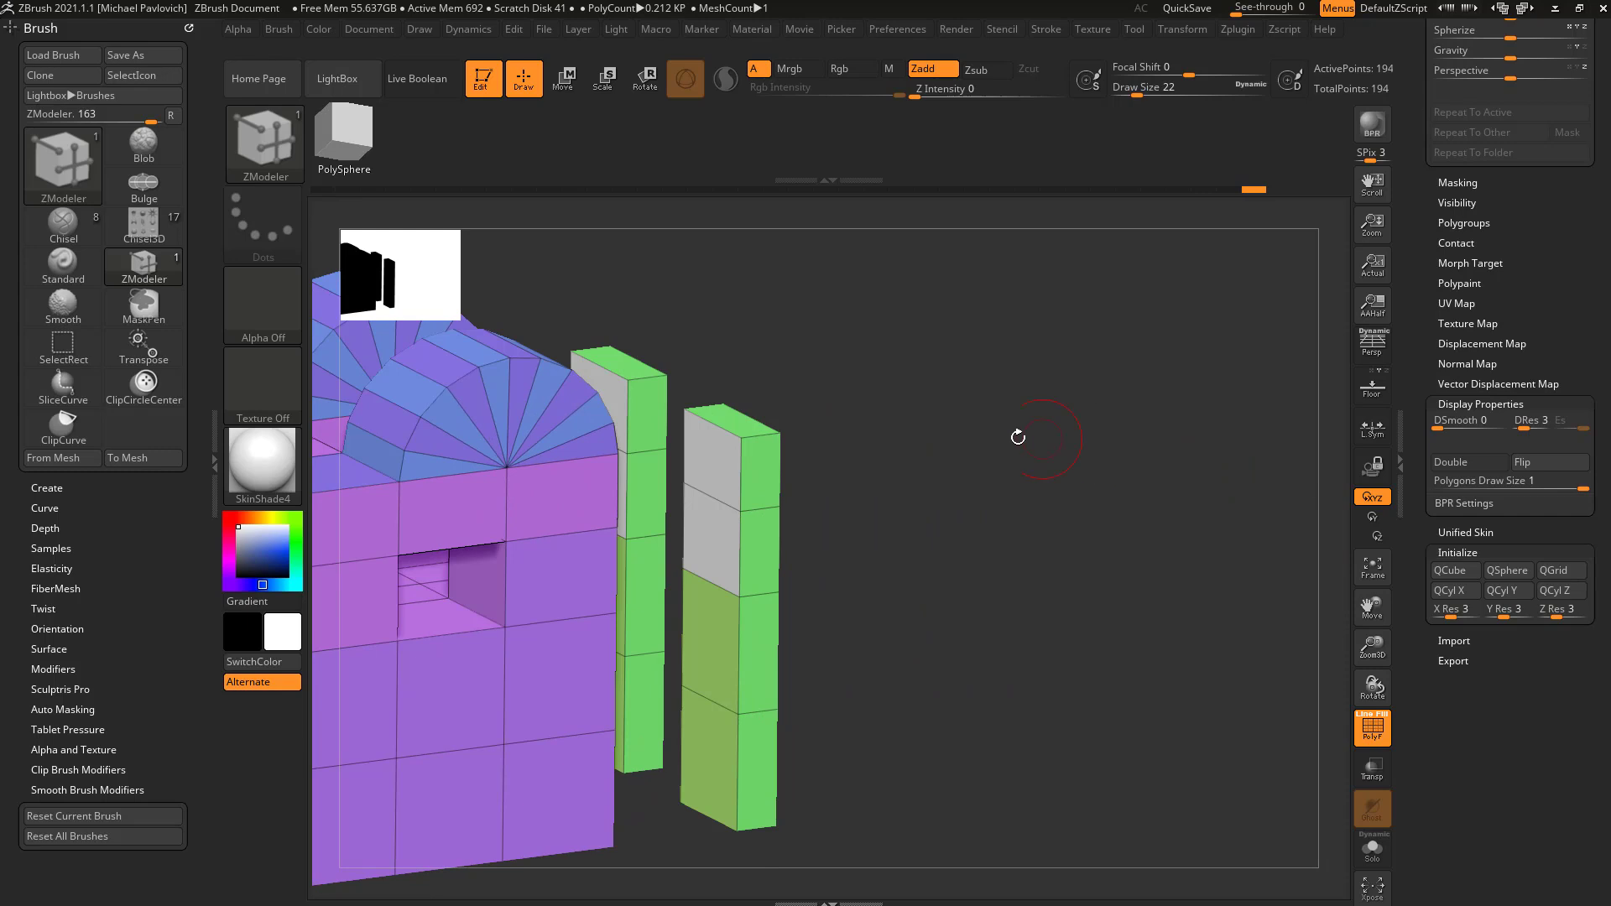
Set the polygon action to Inflate with A Single Poly and By Face Normal, and try inflating the strips' white polys.
key("space")
left_click(577, 381)
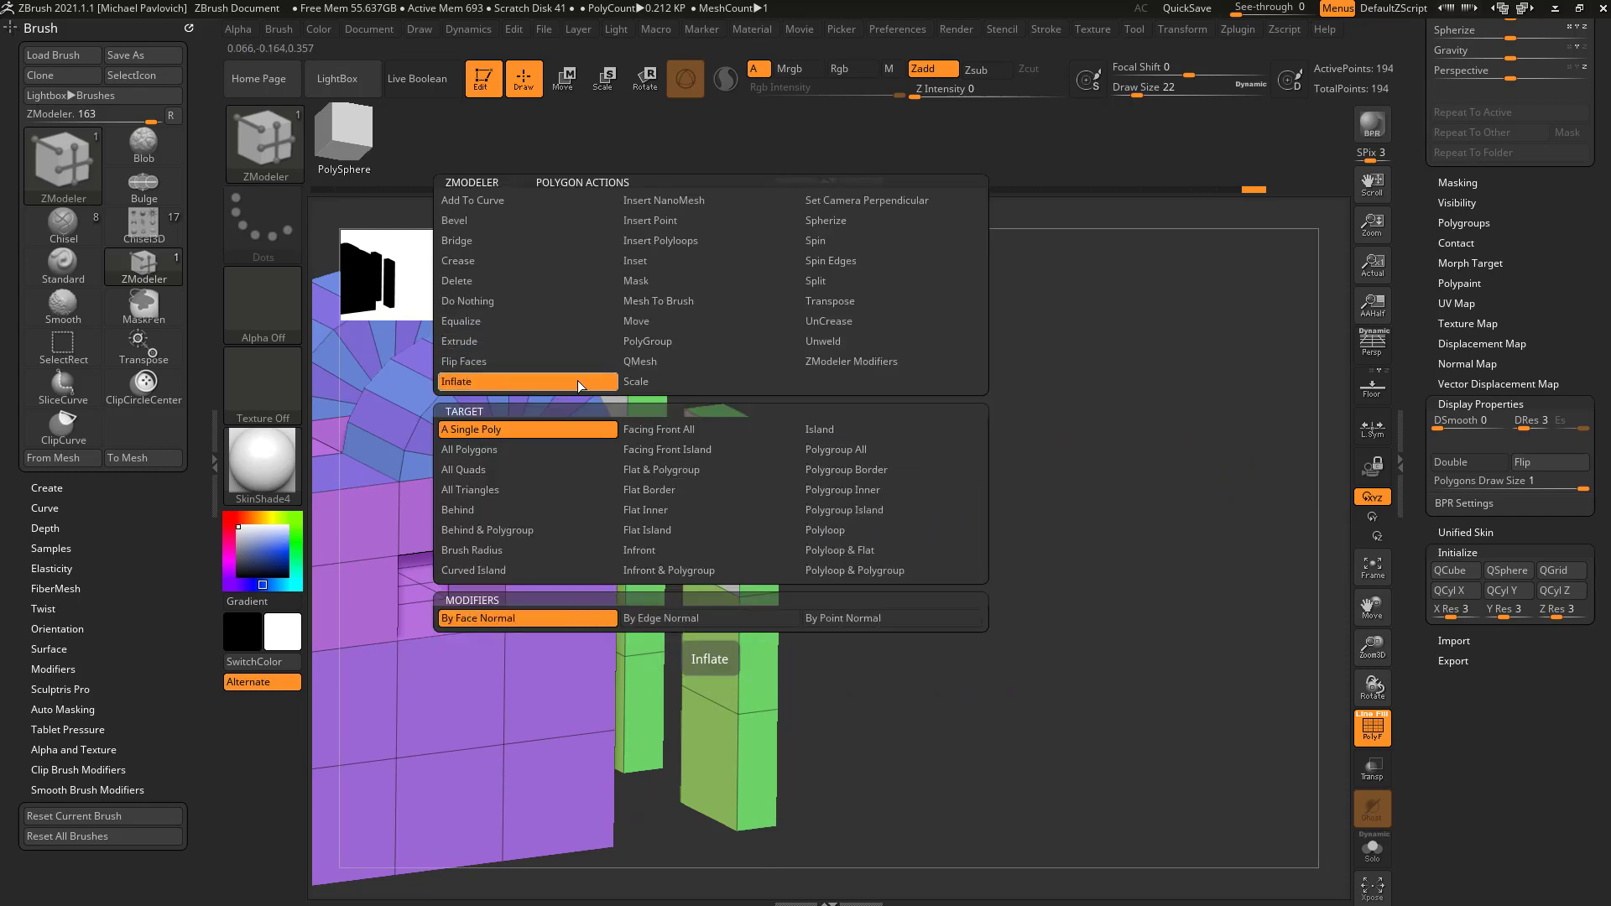
left_click_drag(708, 482, 874, 519)
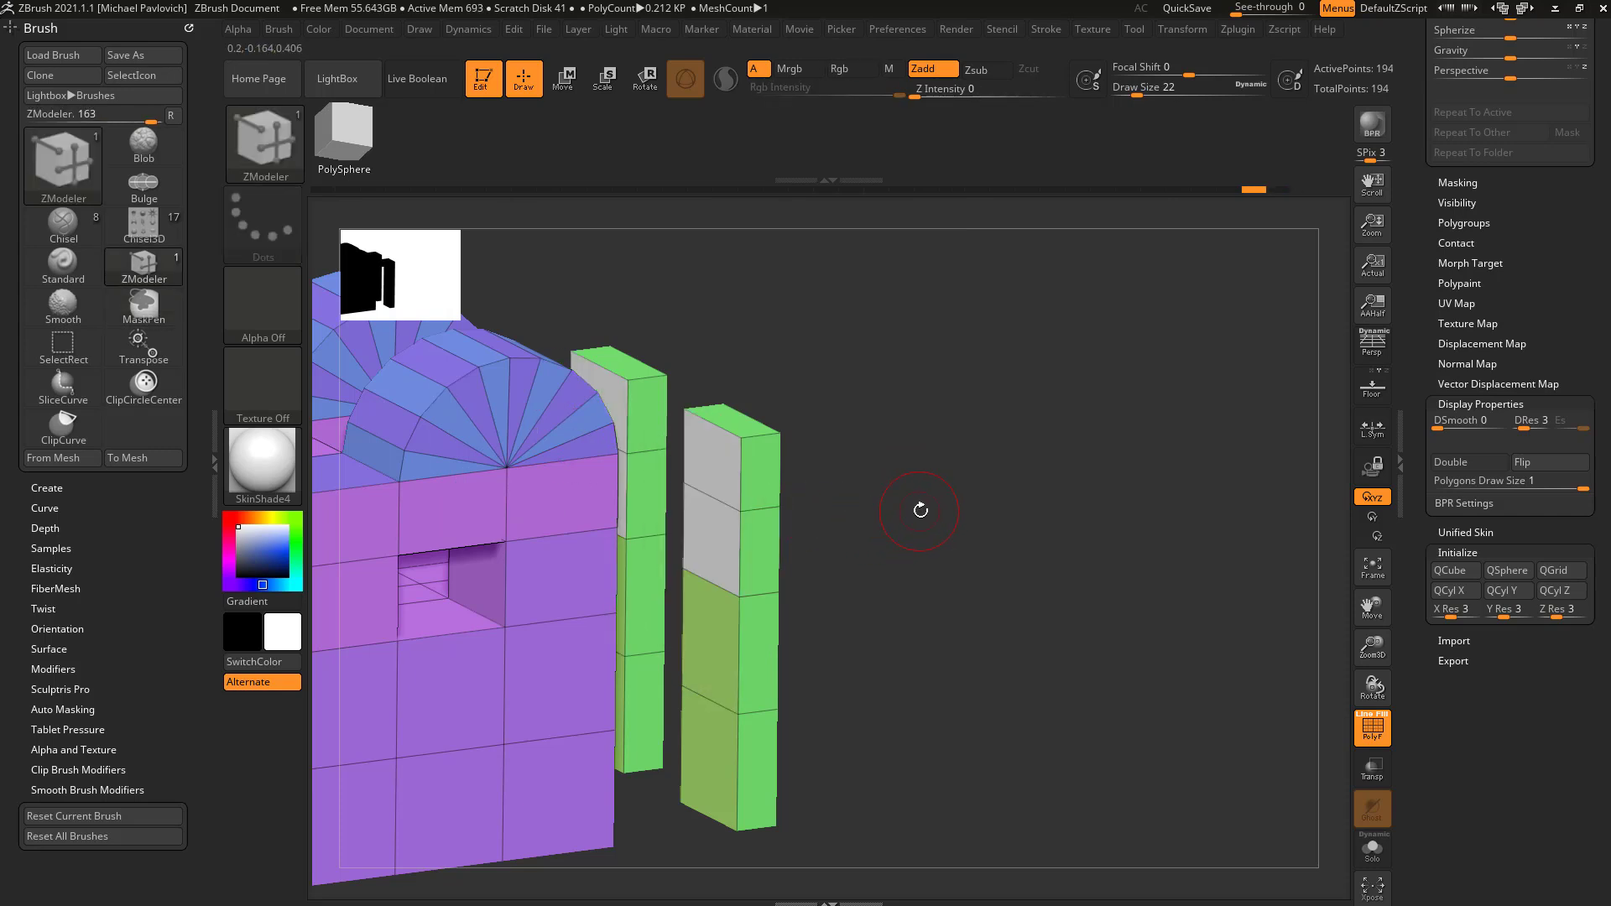
Set the Inflate target to All Polygons, try inflating the whole mesh, and undo it.
key("space")
left_click(479, 449)
mouse_move(750, 474)
left_mouse_down()
mouse_move(691, 460)
mouse_move(708, 464)
mouse_move(658, 475)
mouse_move(846, 462)
left_mouse_up()
key("ctrl")
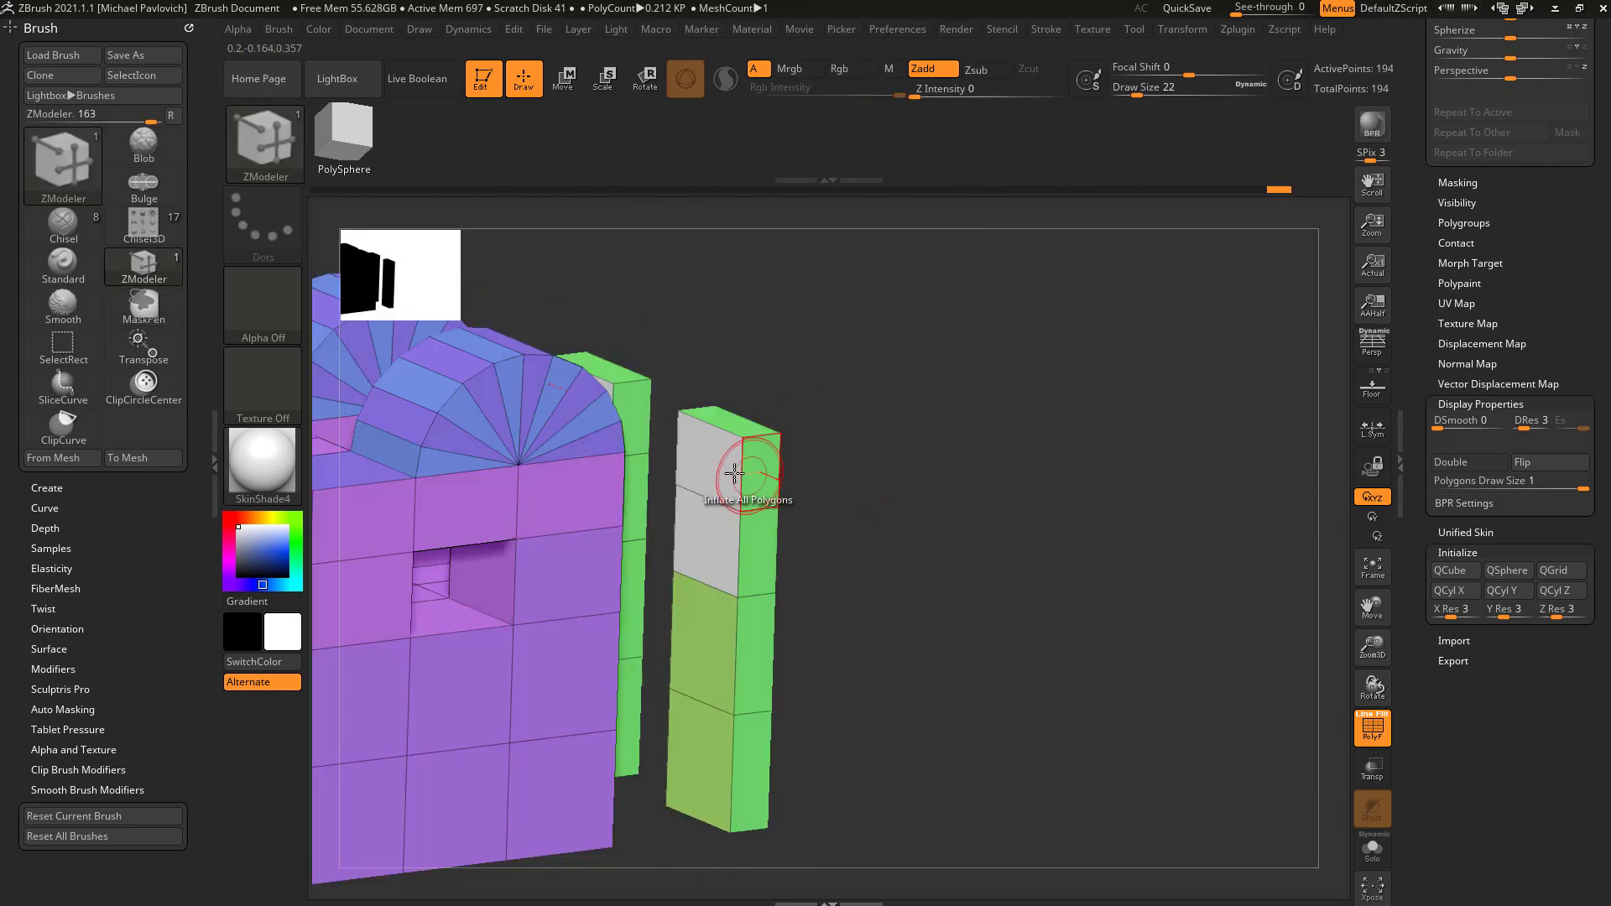
Set the polygon action to Insert Point and insert centre points in the strips' two upper polys on the inner and outer sides.
key("space")
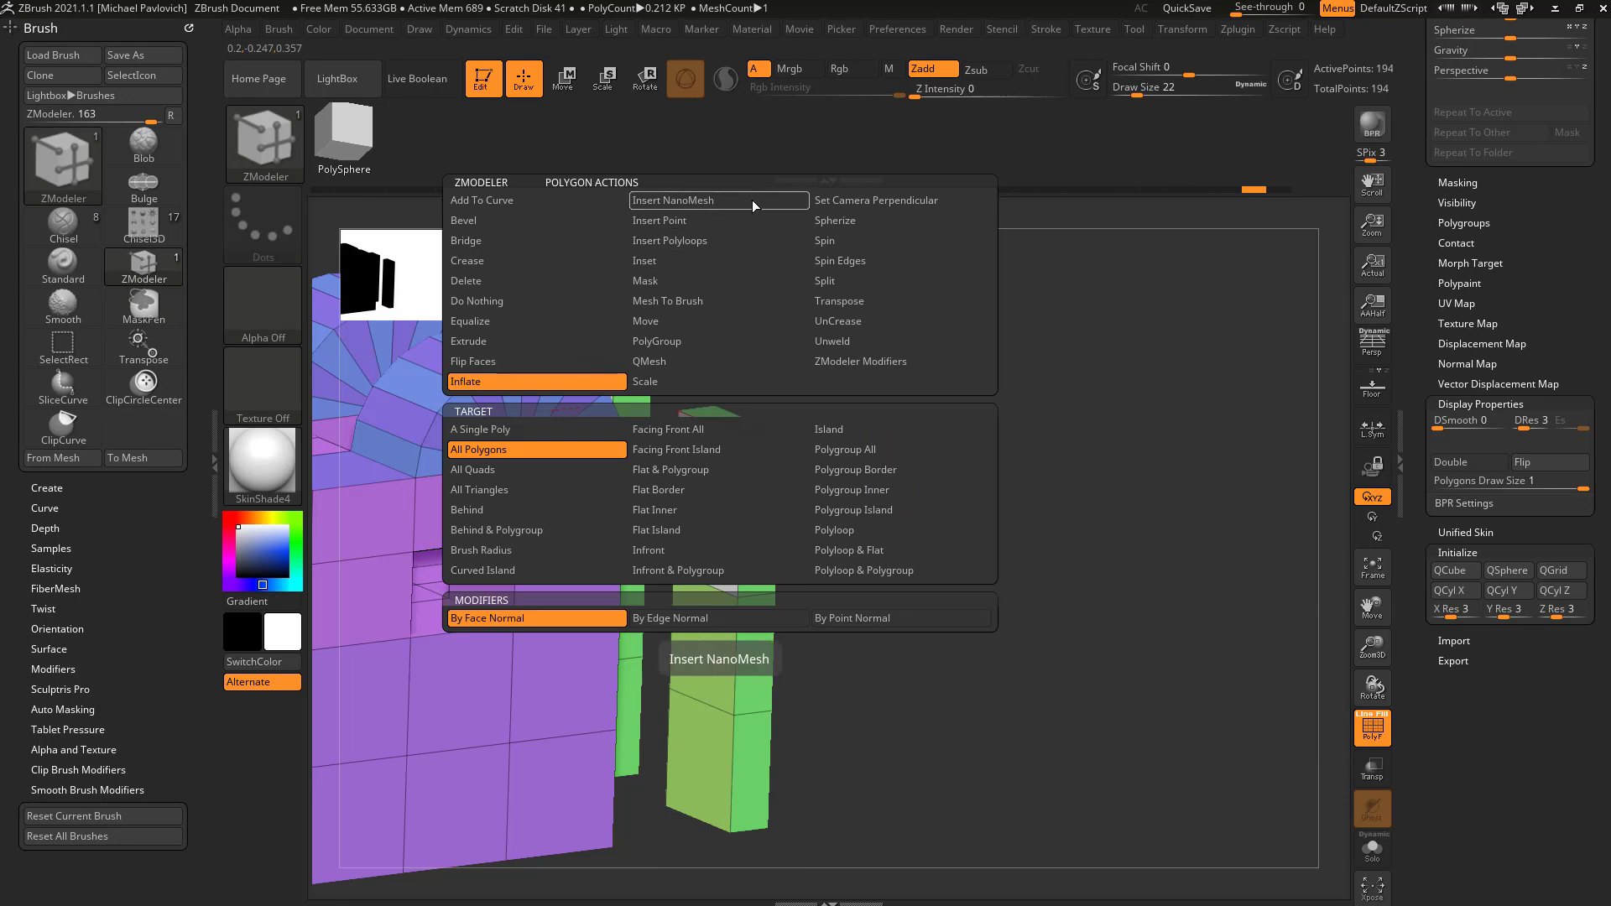
left_click(735, 220)
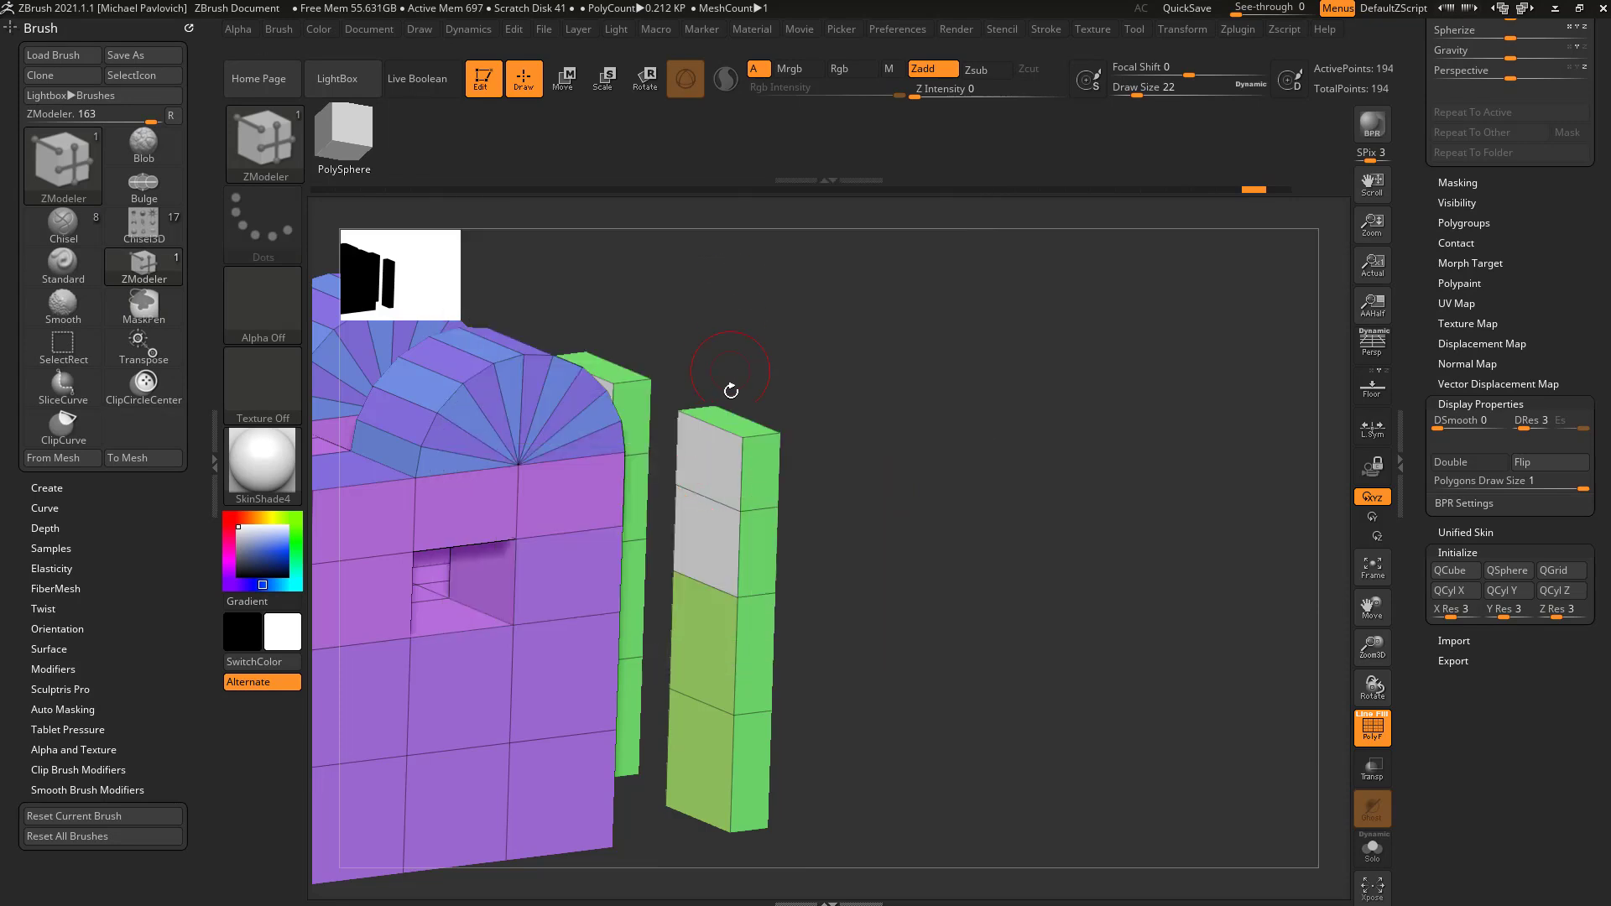
left_click(702, 529)
left_click_drag(928, 514, 791, 474)
left_click(791, 473)
left_click(819, 539)
left_click_drag(411, 625, 541, 631)
left_click_drag(1144, 486, 999, 464, "alt")
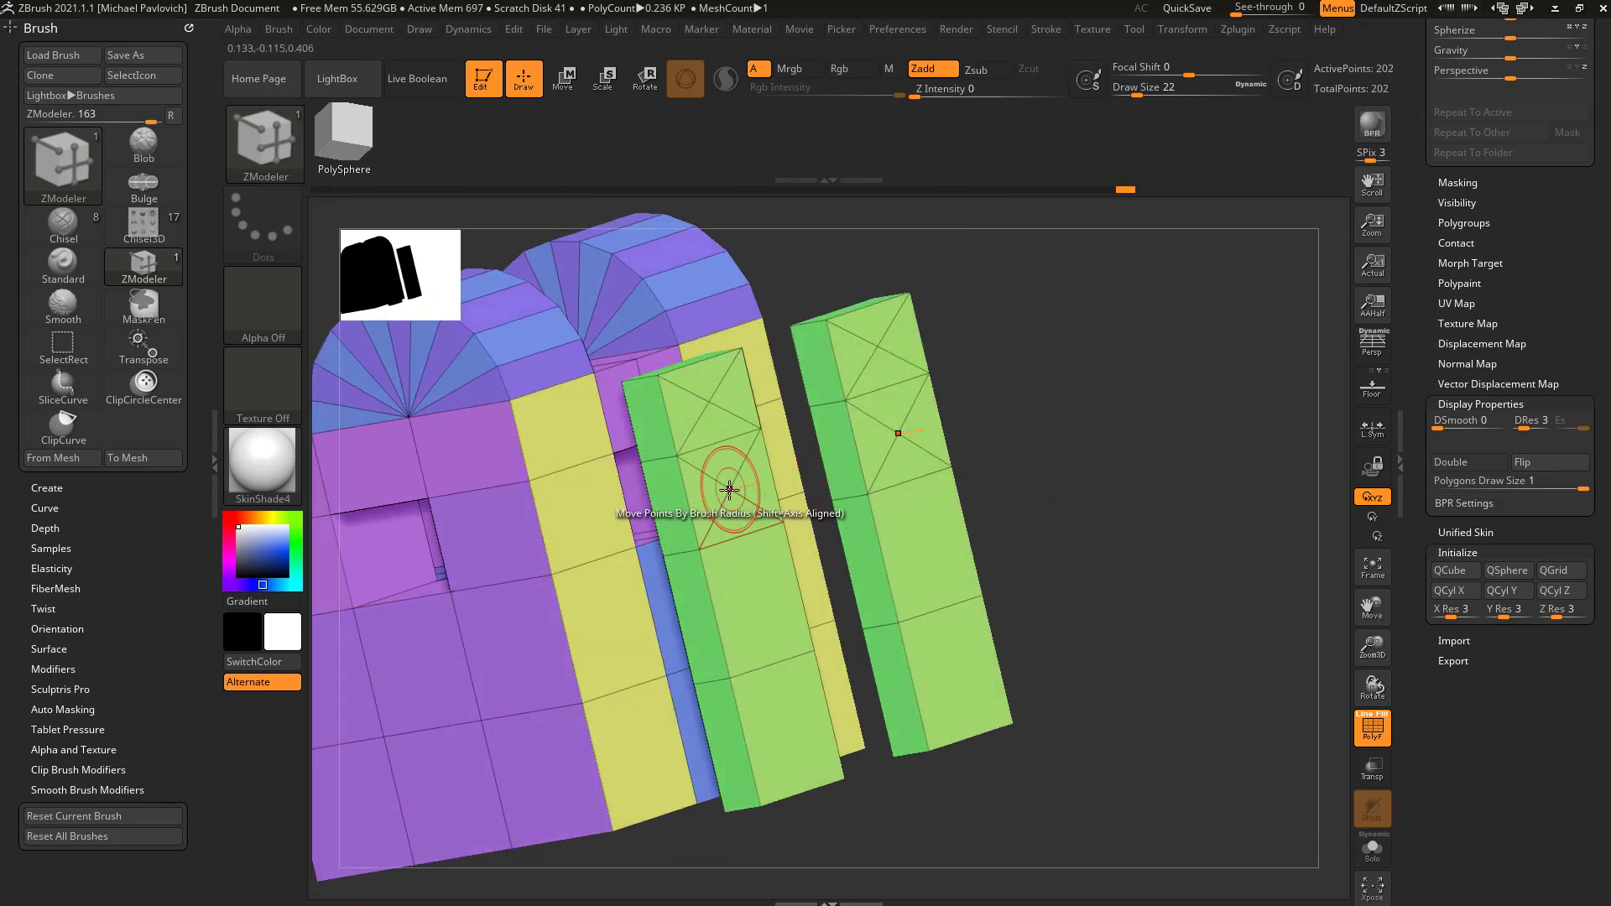
Split the centre point in the strips' second upper polys into a small square with the Split point action, on both the inner and outer sides.
key("space")
left_click(809, 491)
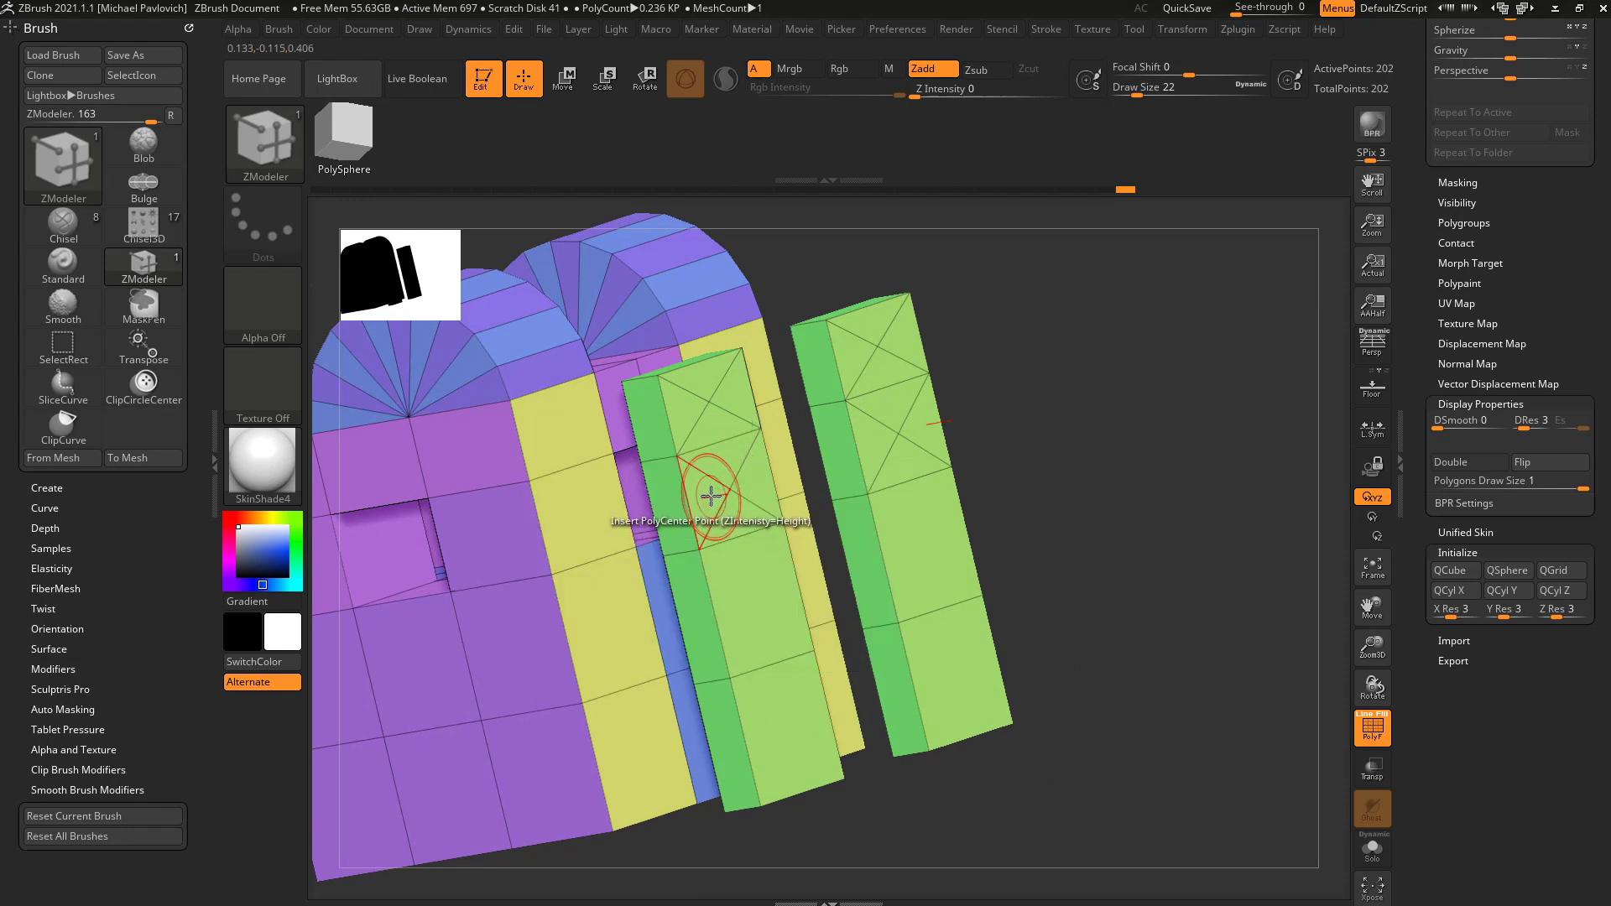
left_click_drag(1056, 475, 999, 508, "alt")
key("ctrl+z")
left_click_drag(674, 532, 681, 552)
left_click_drag(1010, 464, 1128, 450)
left_click_drag(628, 508, 684, 504)
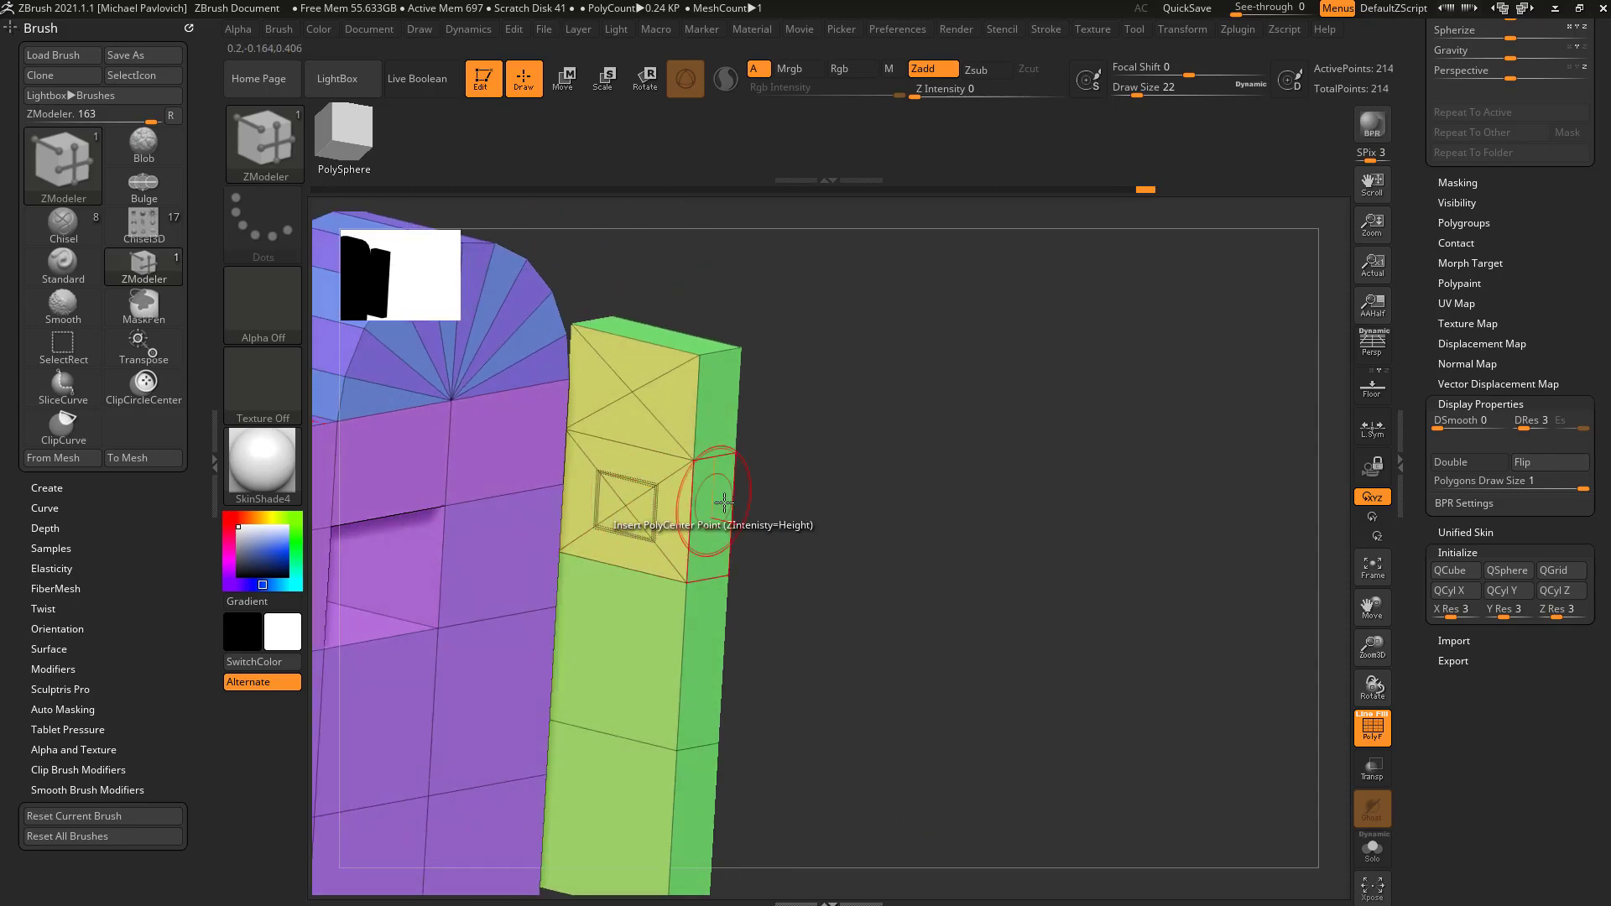
left_click_drag(885, 494, 667, 480)
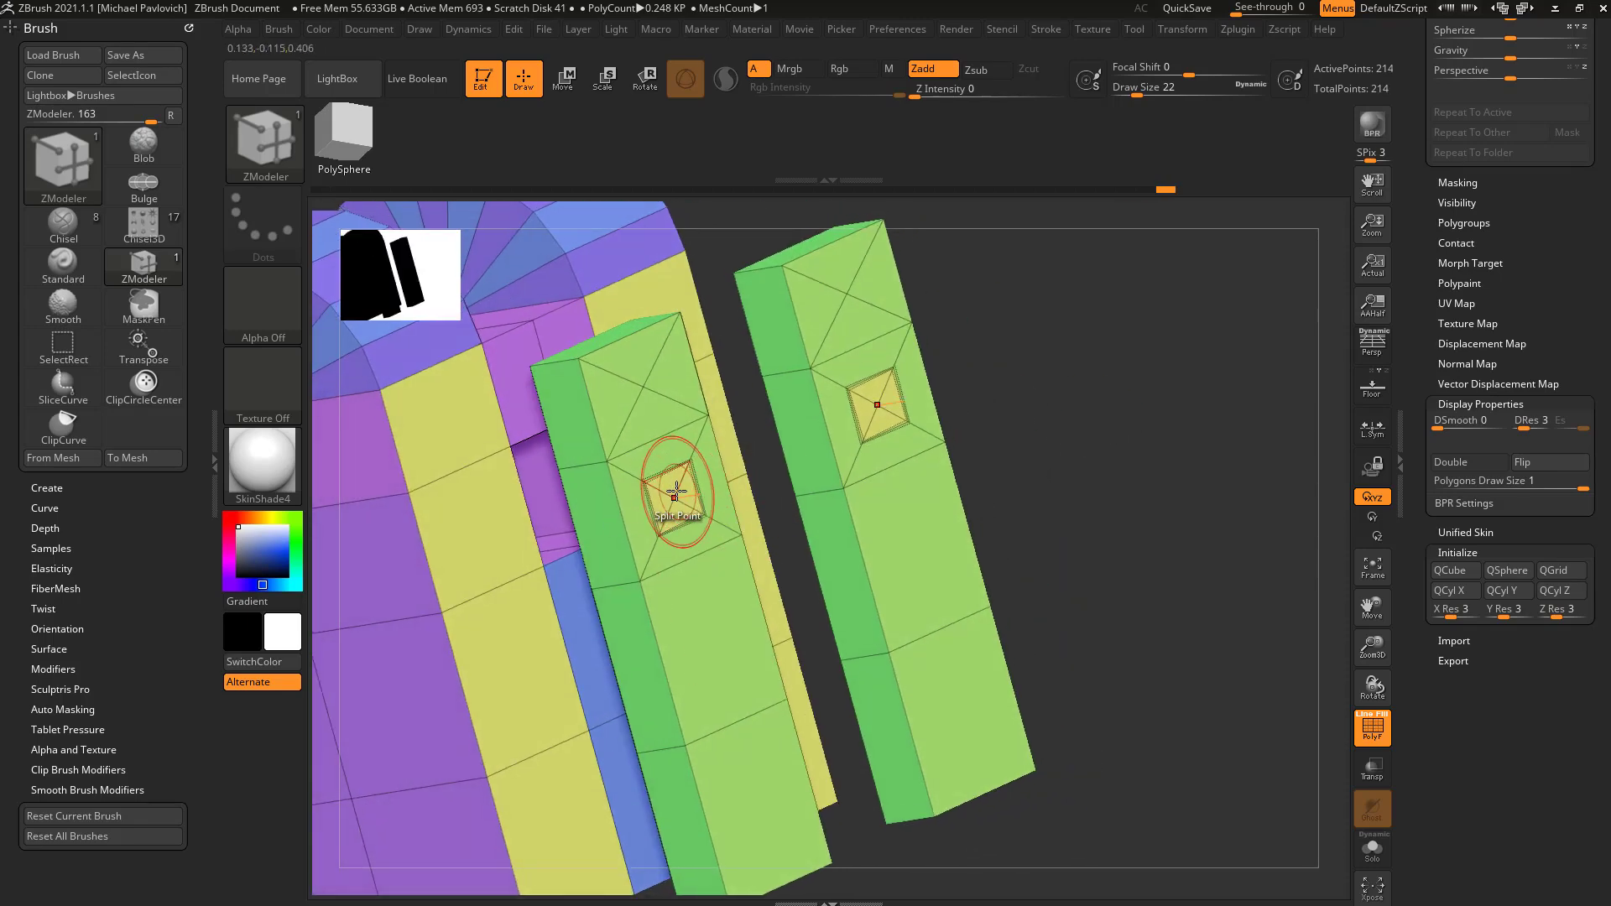
key("ctrl+z")
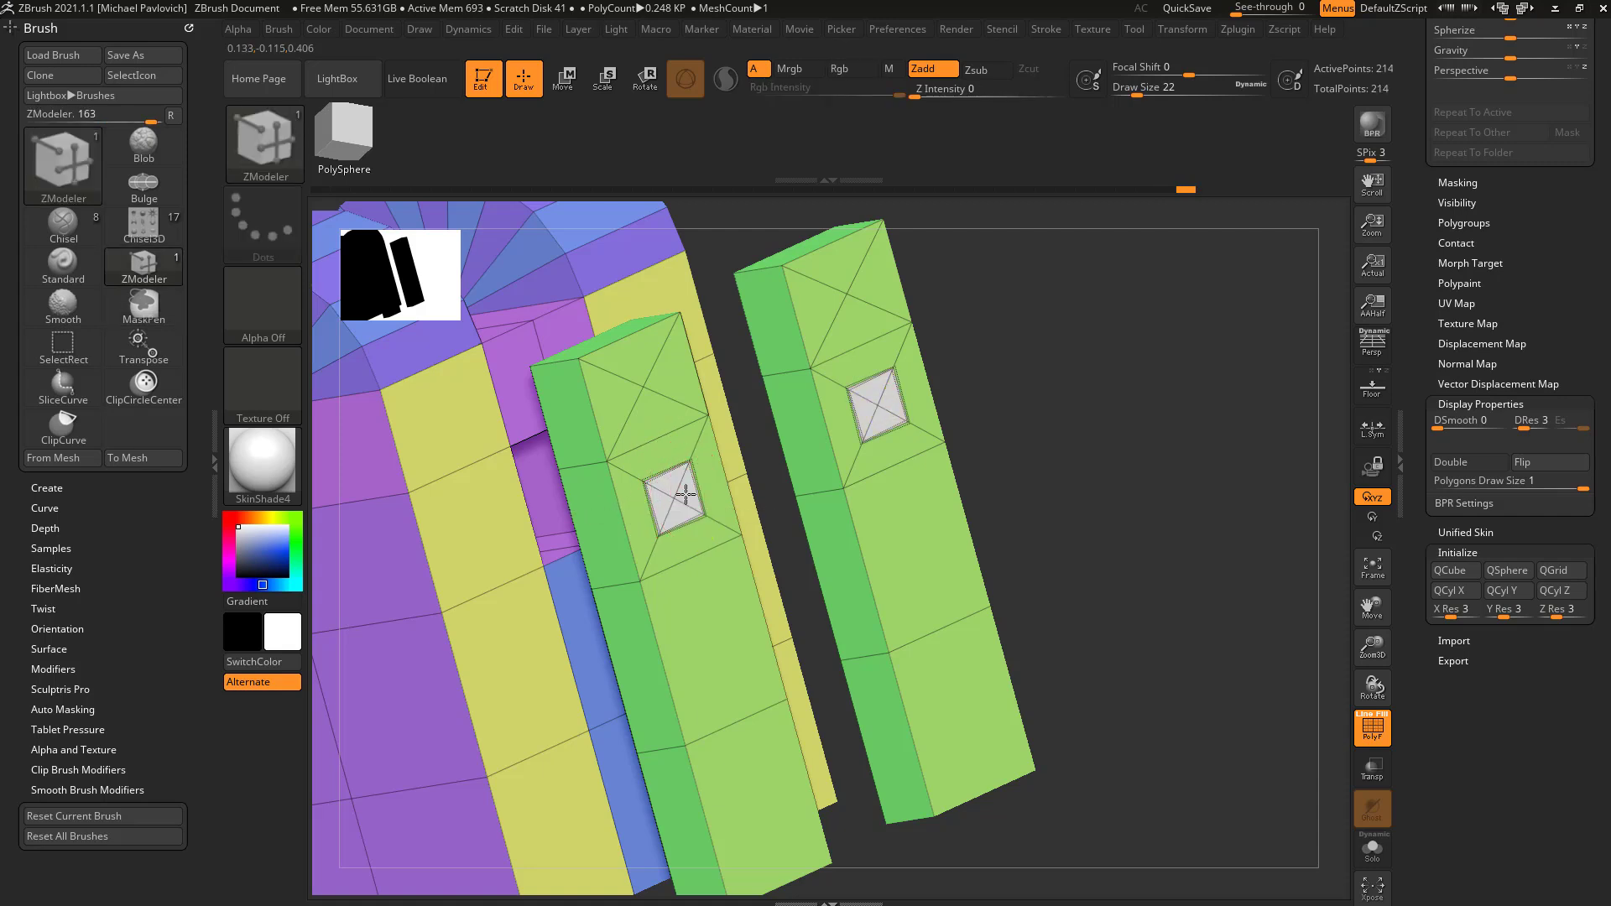
Set the polygon action to QMesh for the small square polys, and undo back to before the centre points were inserted.
key("space")
left_click(616, 359)
left_click_drag(985, 442, 1033, 445)
mouse_move(915, 432)
left_mouse_down()
mouse_move(881, 450)
mouse_move(1017, 426)
mouse_move(973, 413)
mouse_move(1032, 385)
mouse_move(1080, 432)
mouse_move(1013, 430)
left_mouse_up()
key("ctrl")
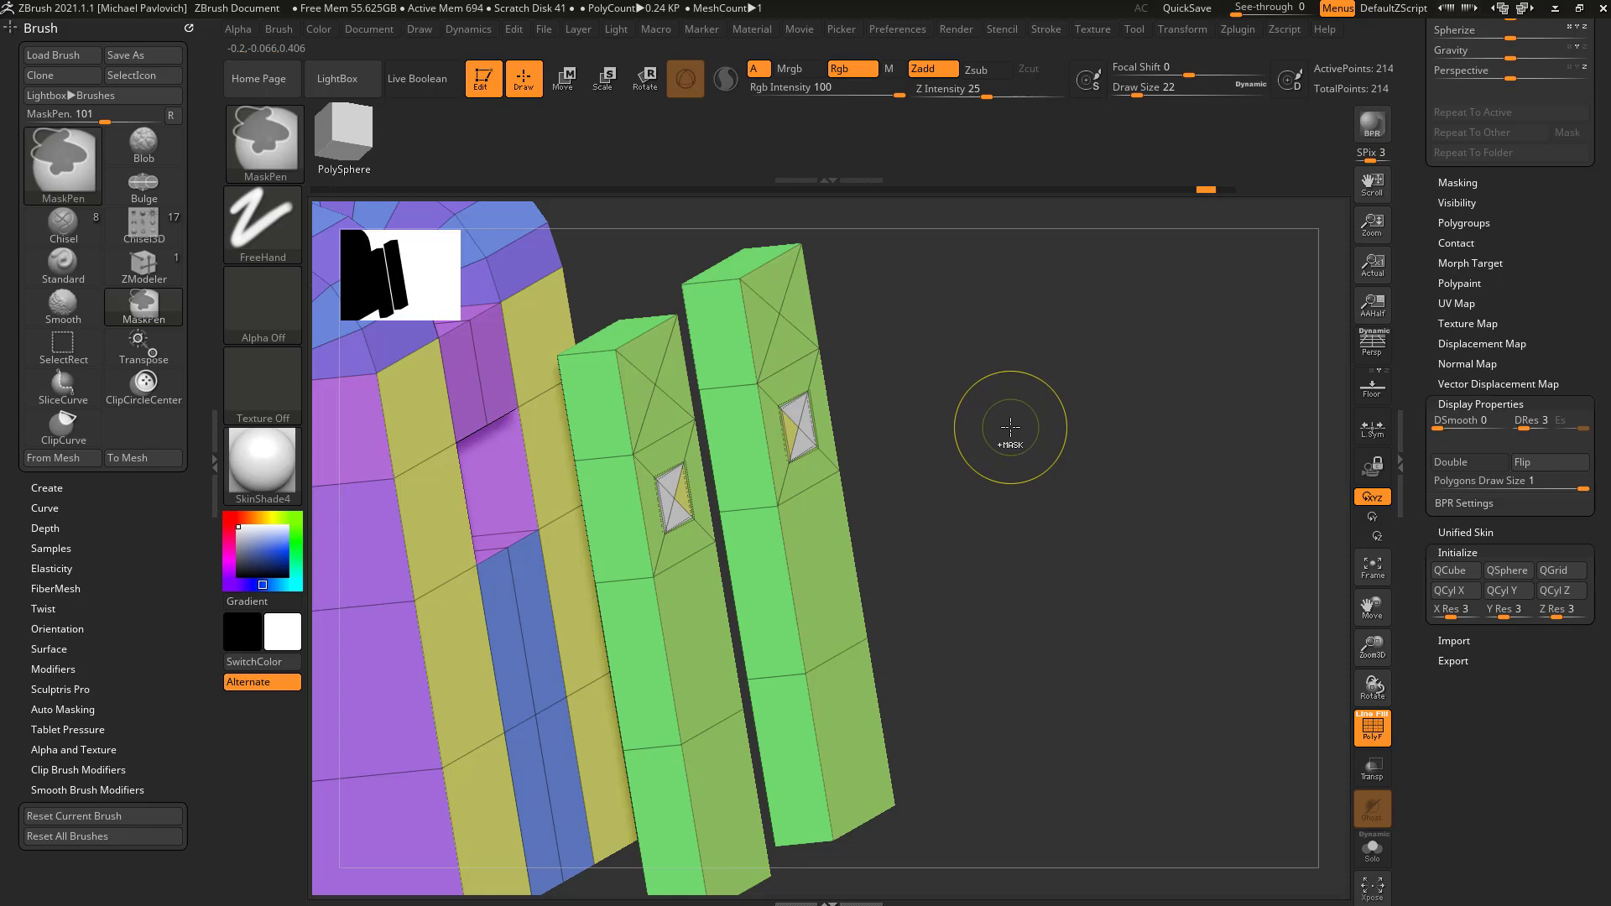
key("ctrl+z")
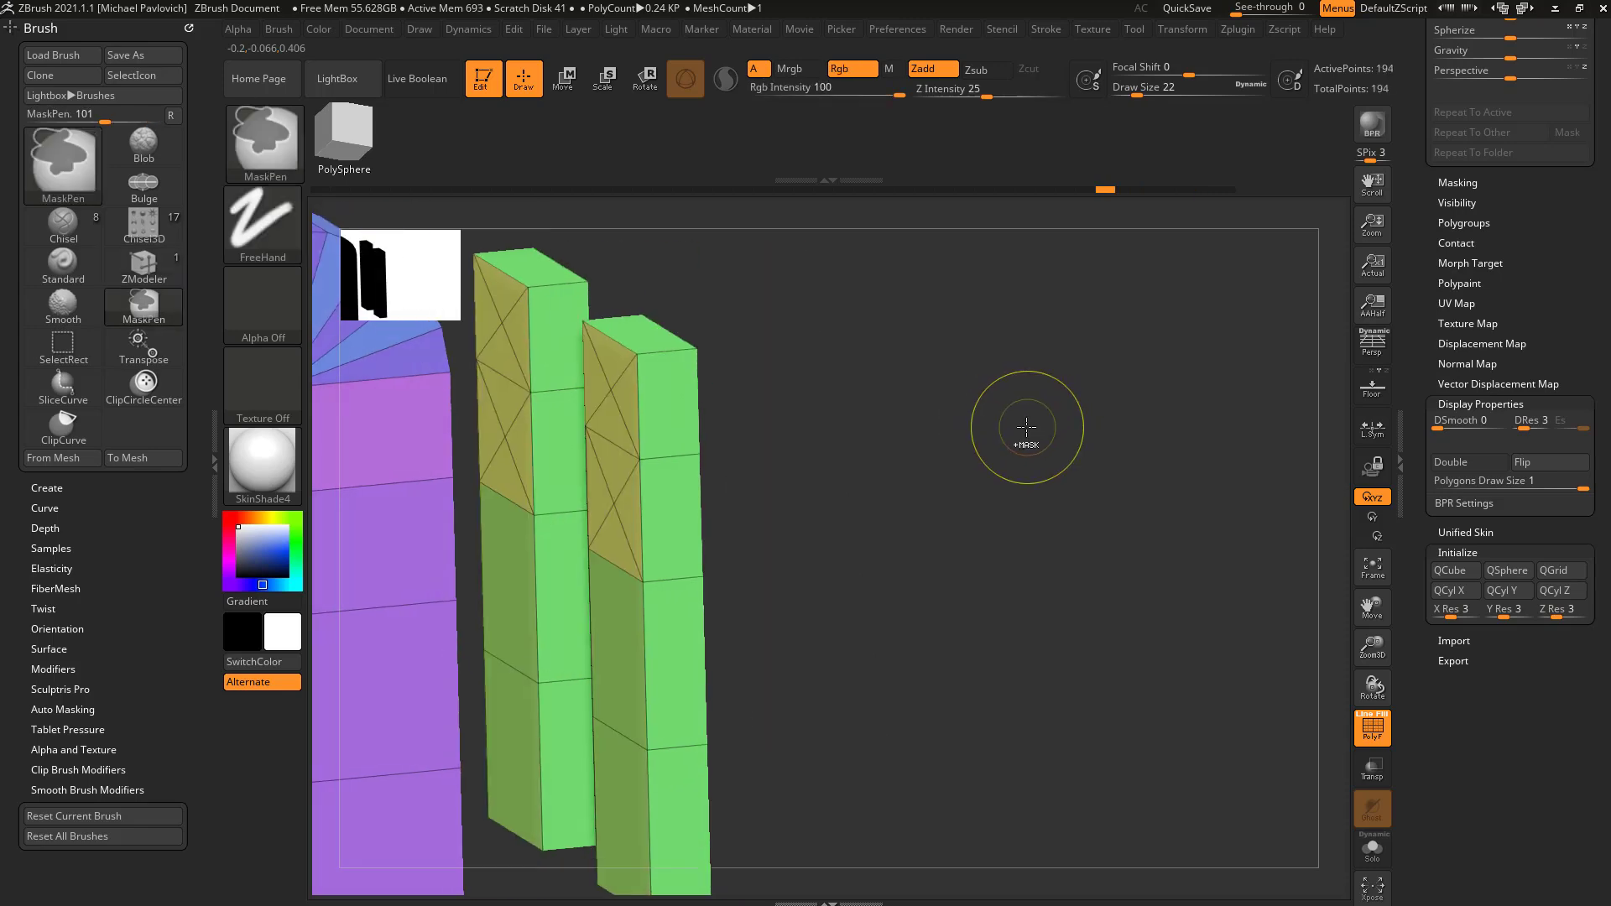
key("ctrl+z")
key("ctrl+shift+z")
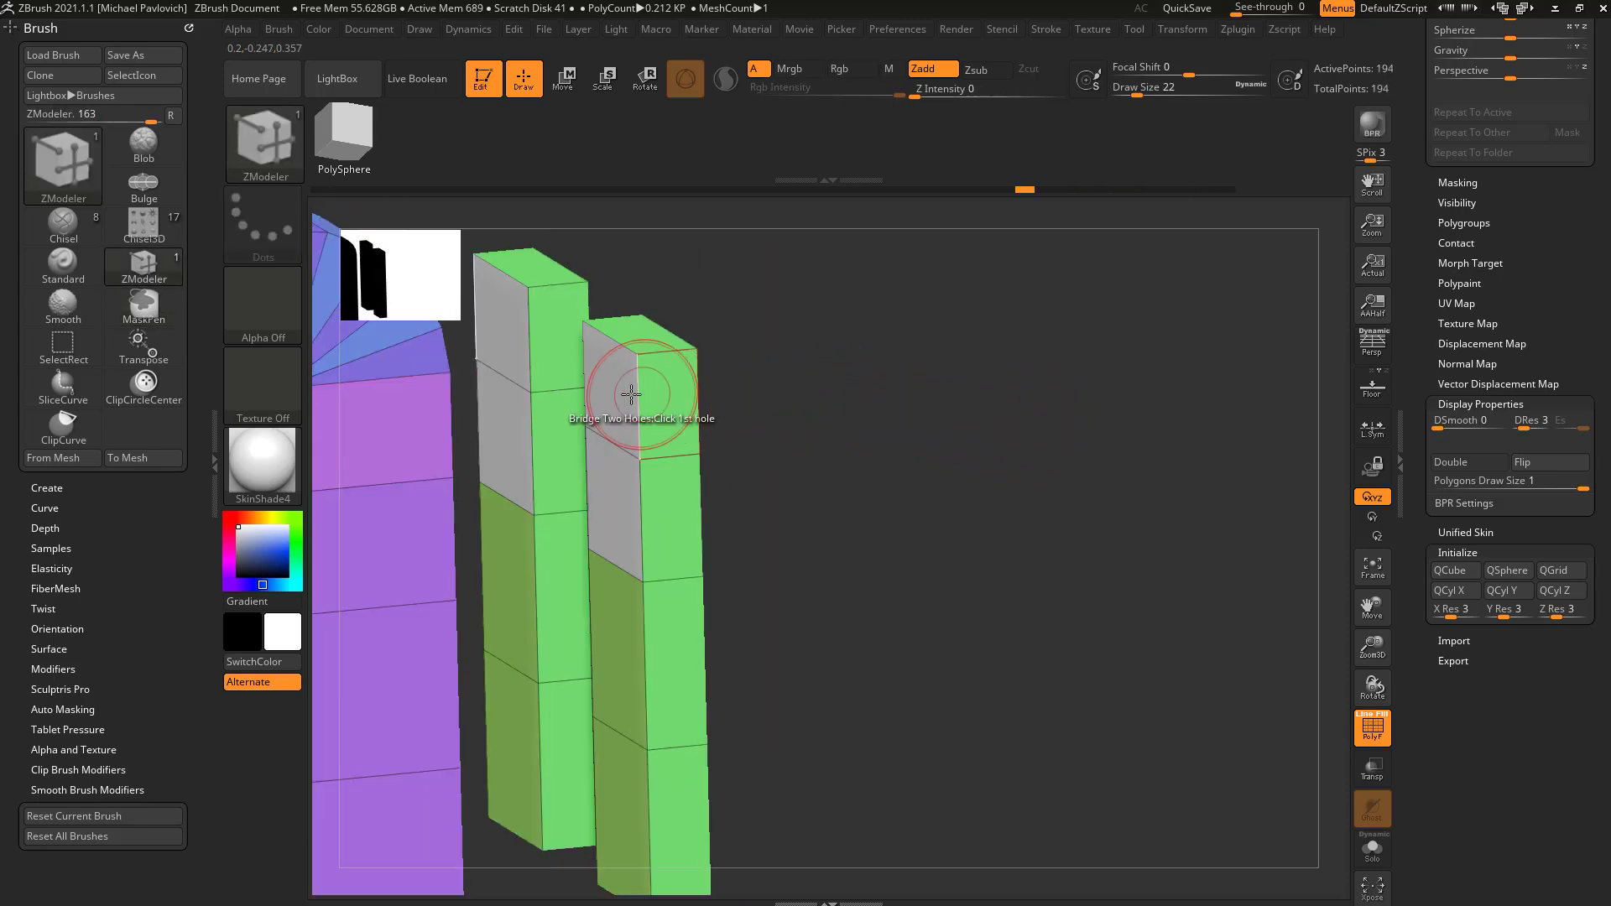
Set the polygon action to Inset with Polygroup All, Inset Region and Equidistant, and try it on the strips' white polys.
key("space")
left_click(615, 381)
left_click(574, 268)
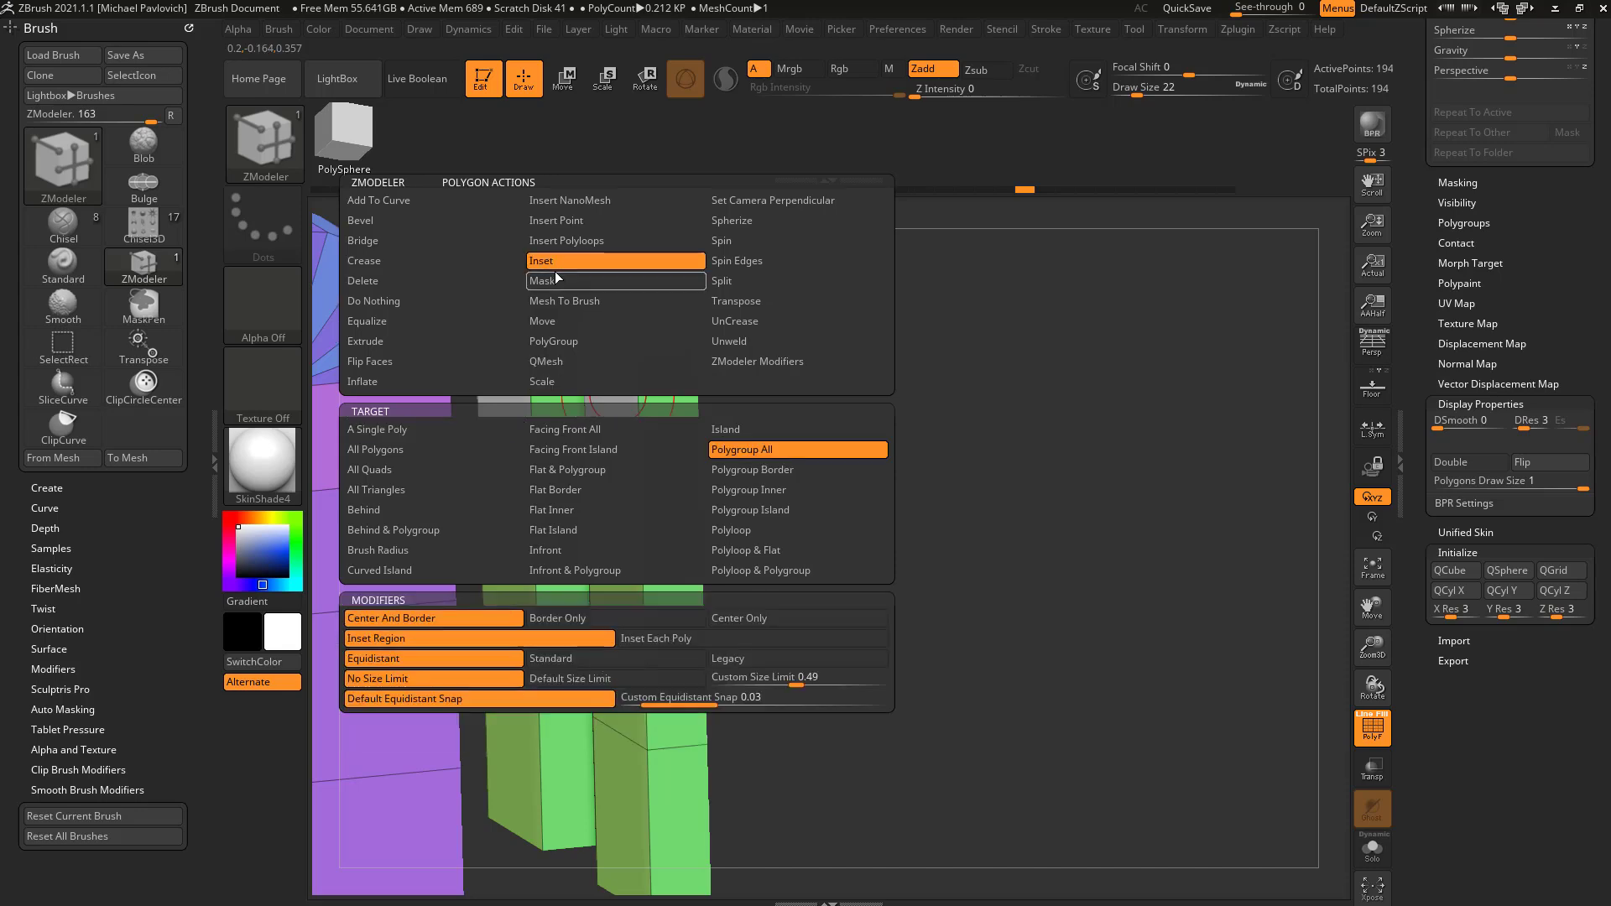
left_click_drag(936, 391, 954, 397)
key("space")
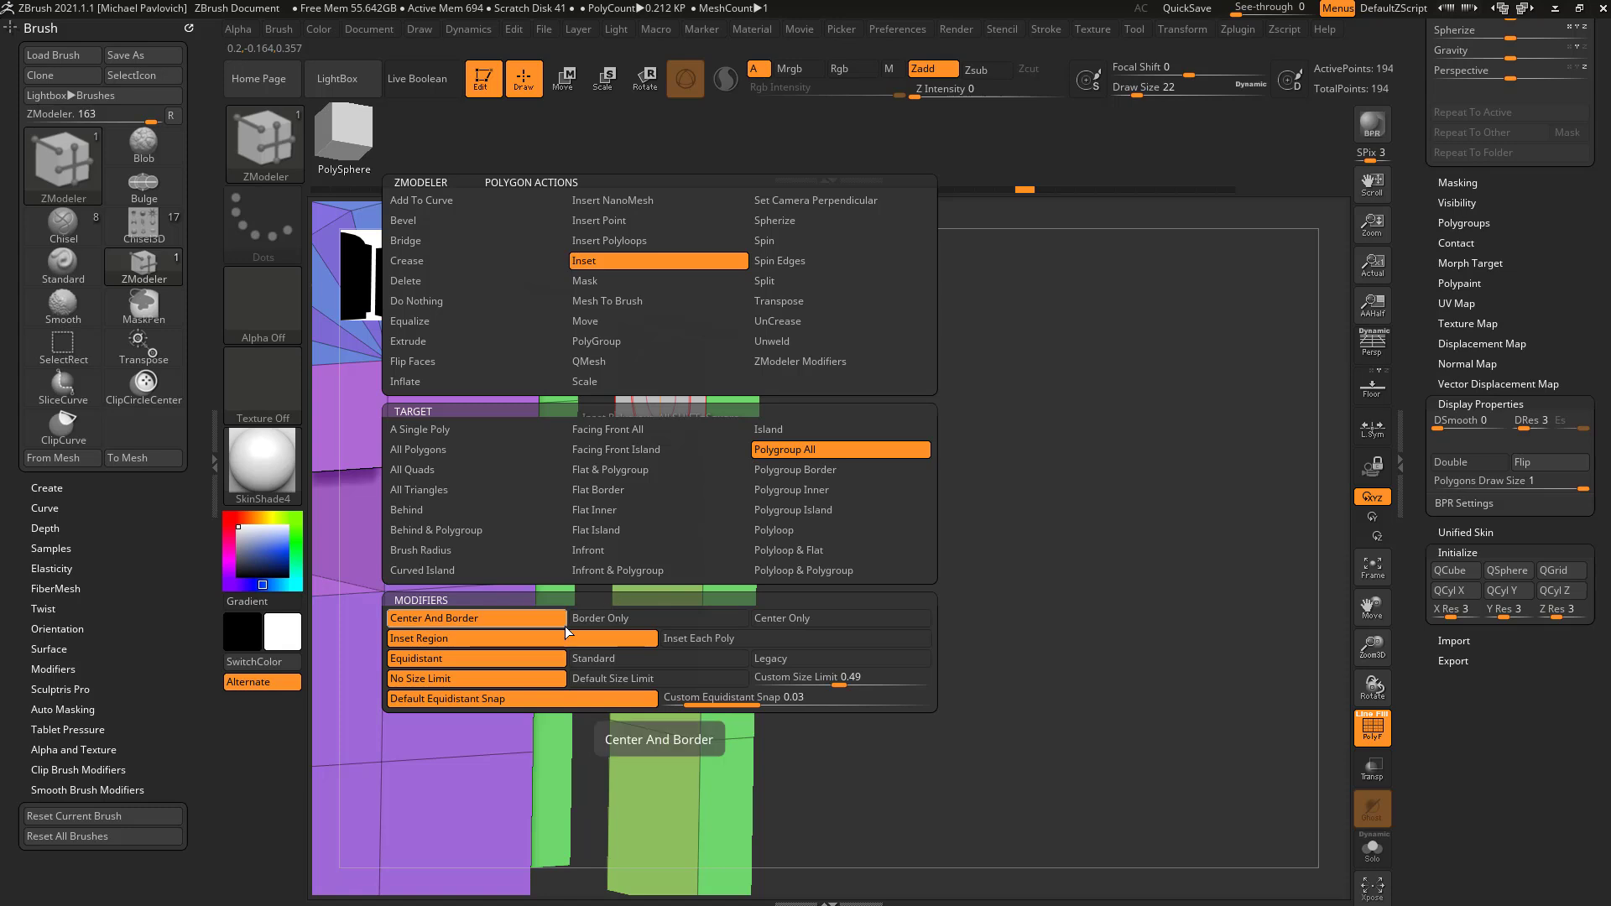
left_click(527, 656)
left_click_drag(644, 465, 665, 495)
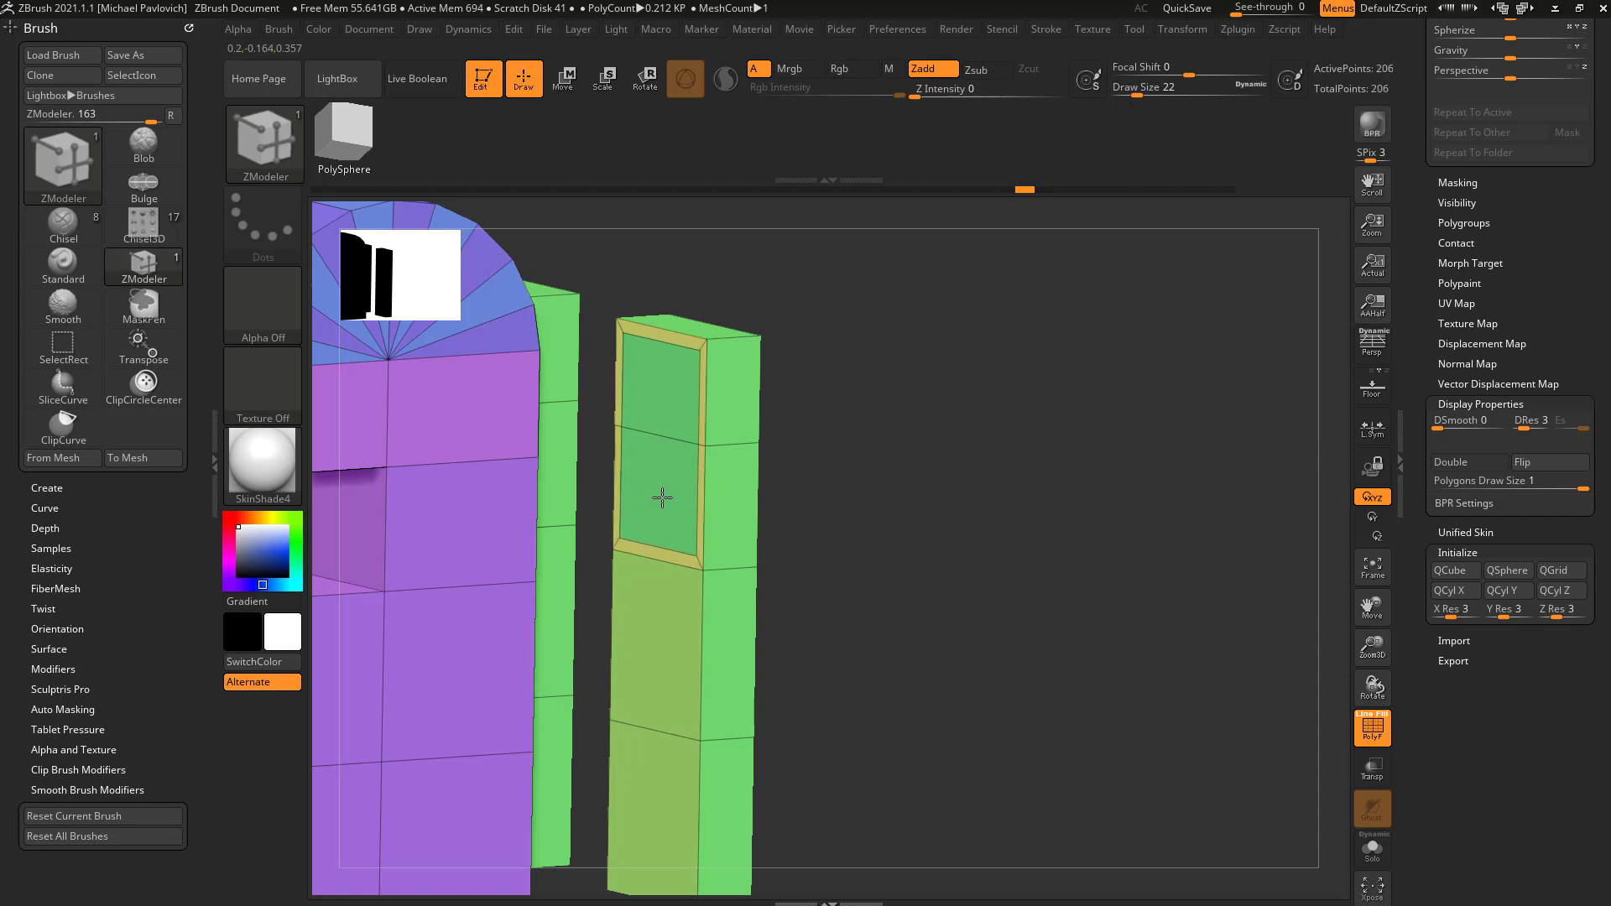
Undo the last inset, assign polygroups with Groups By Normals, and apply Mirror And Weld to the mesh.
key("space")
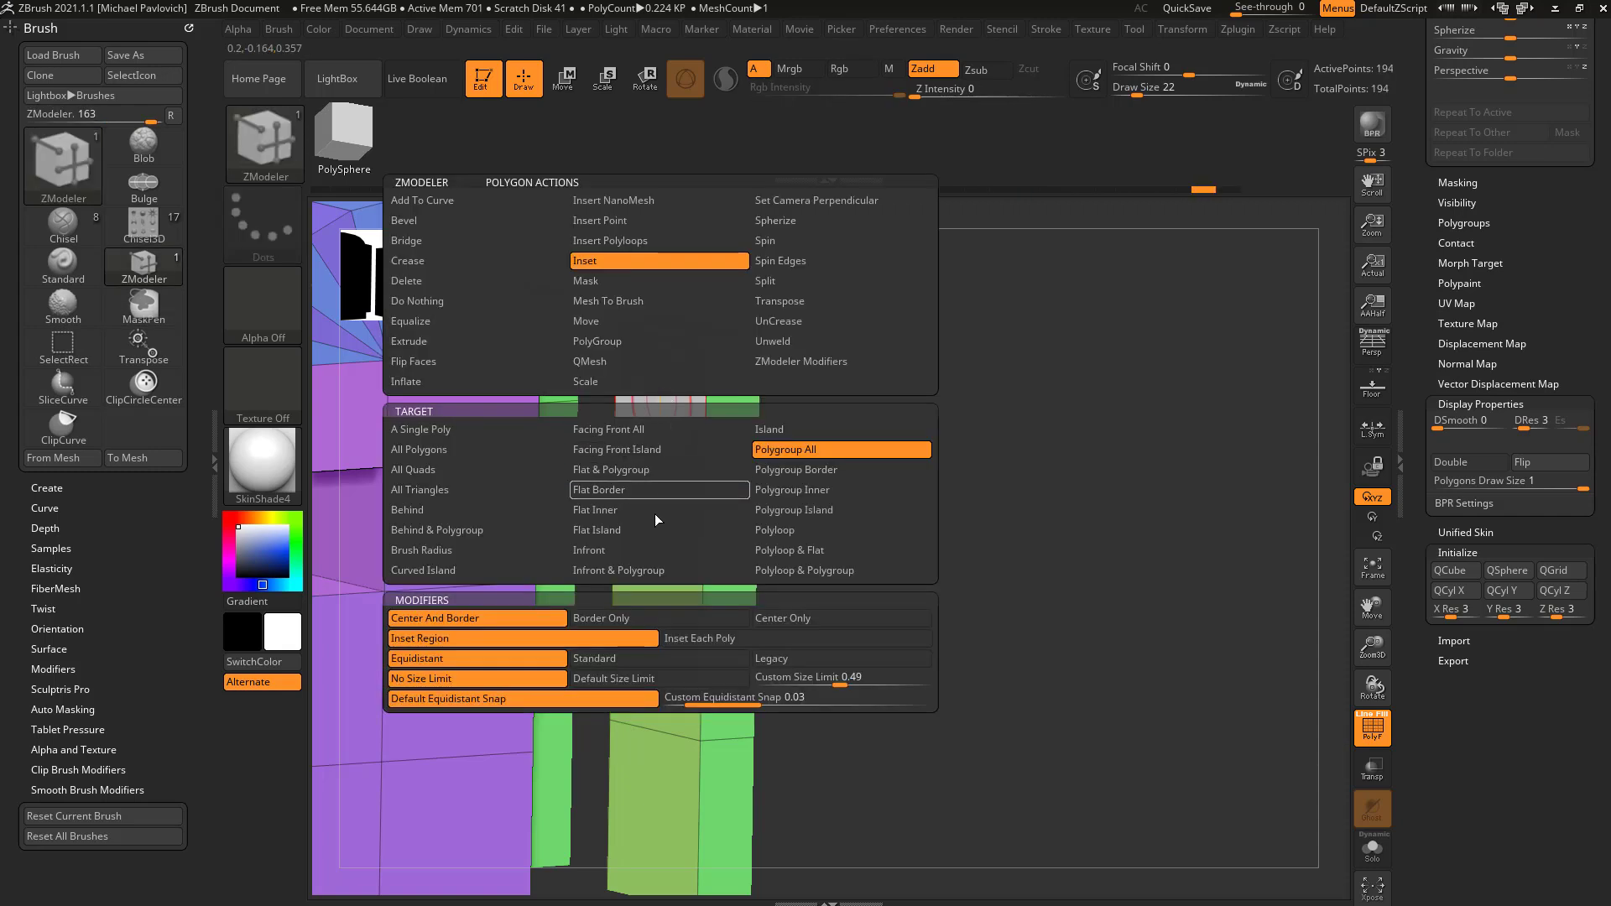
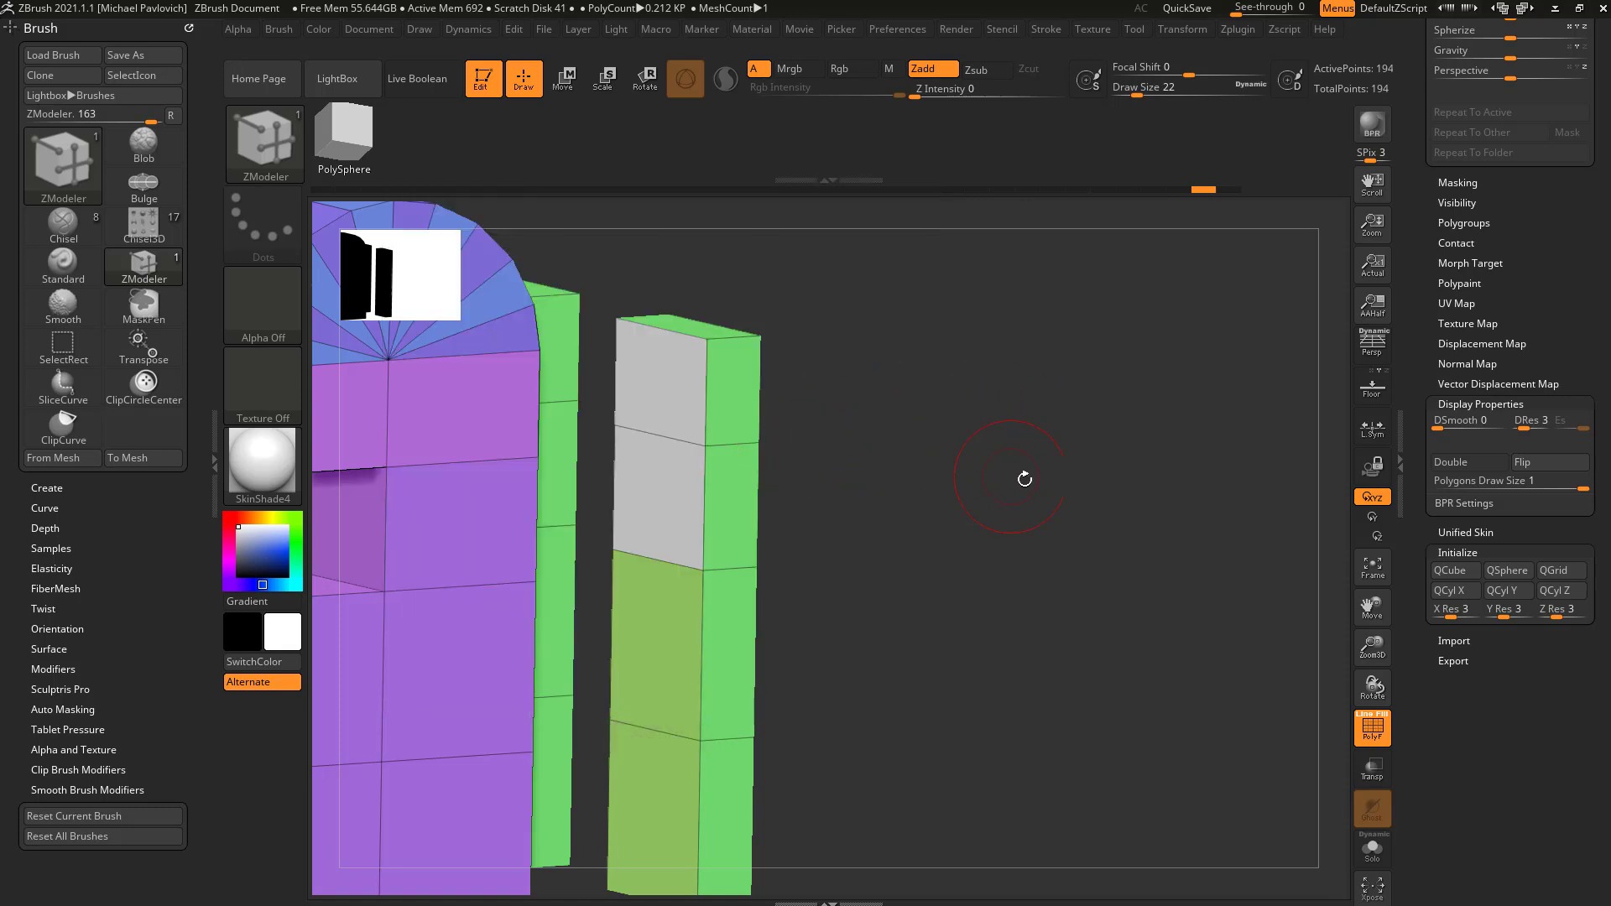
left_click(1462, 223)
left_click(1471, 401)
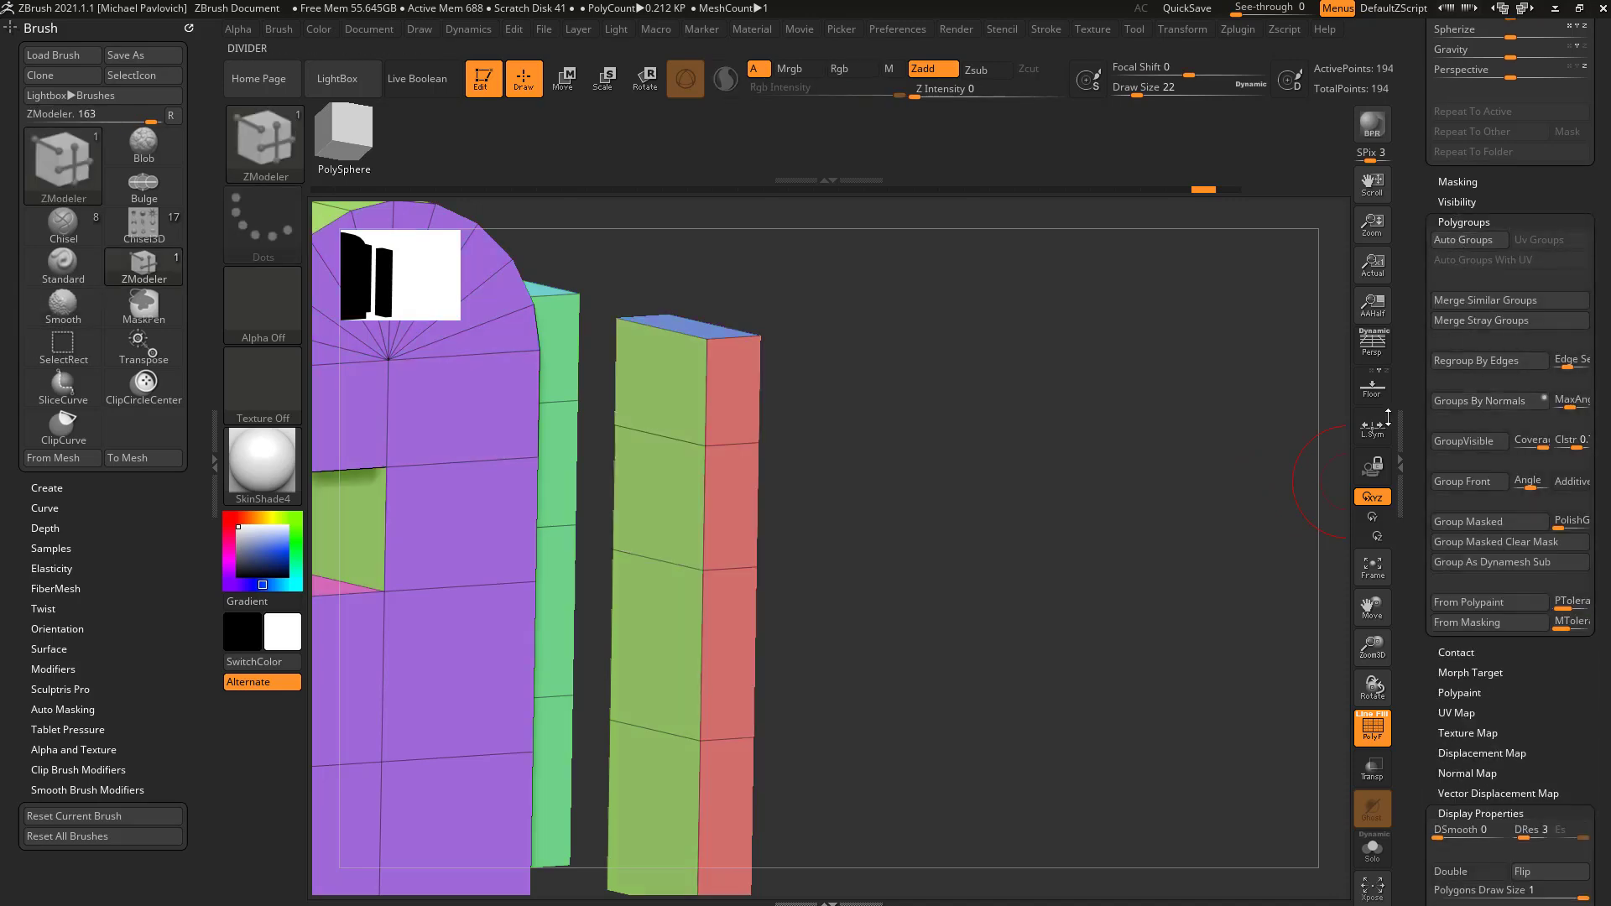
key("f")
left_click_drag(1014, 438, 1163, 493)
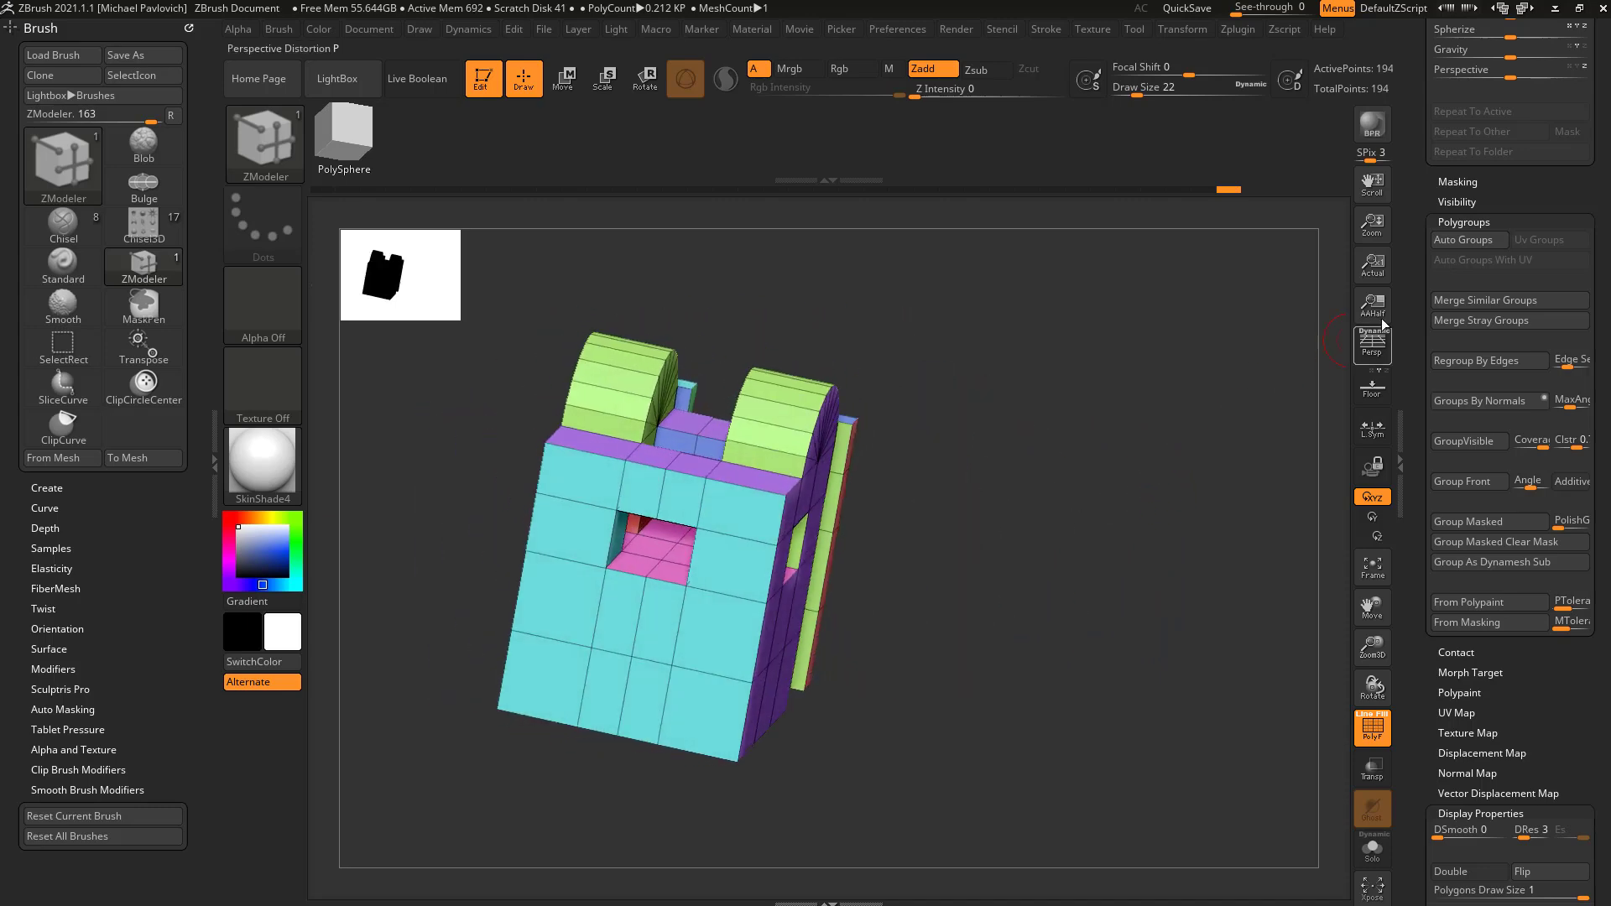
scroll(1480, 287, "up", 15)
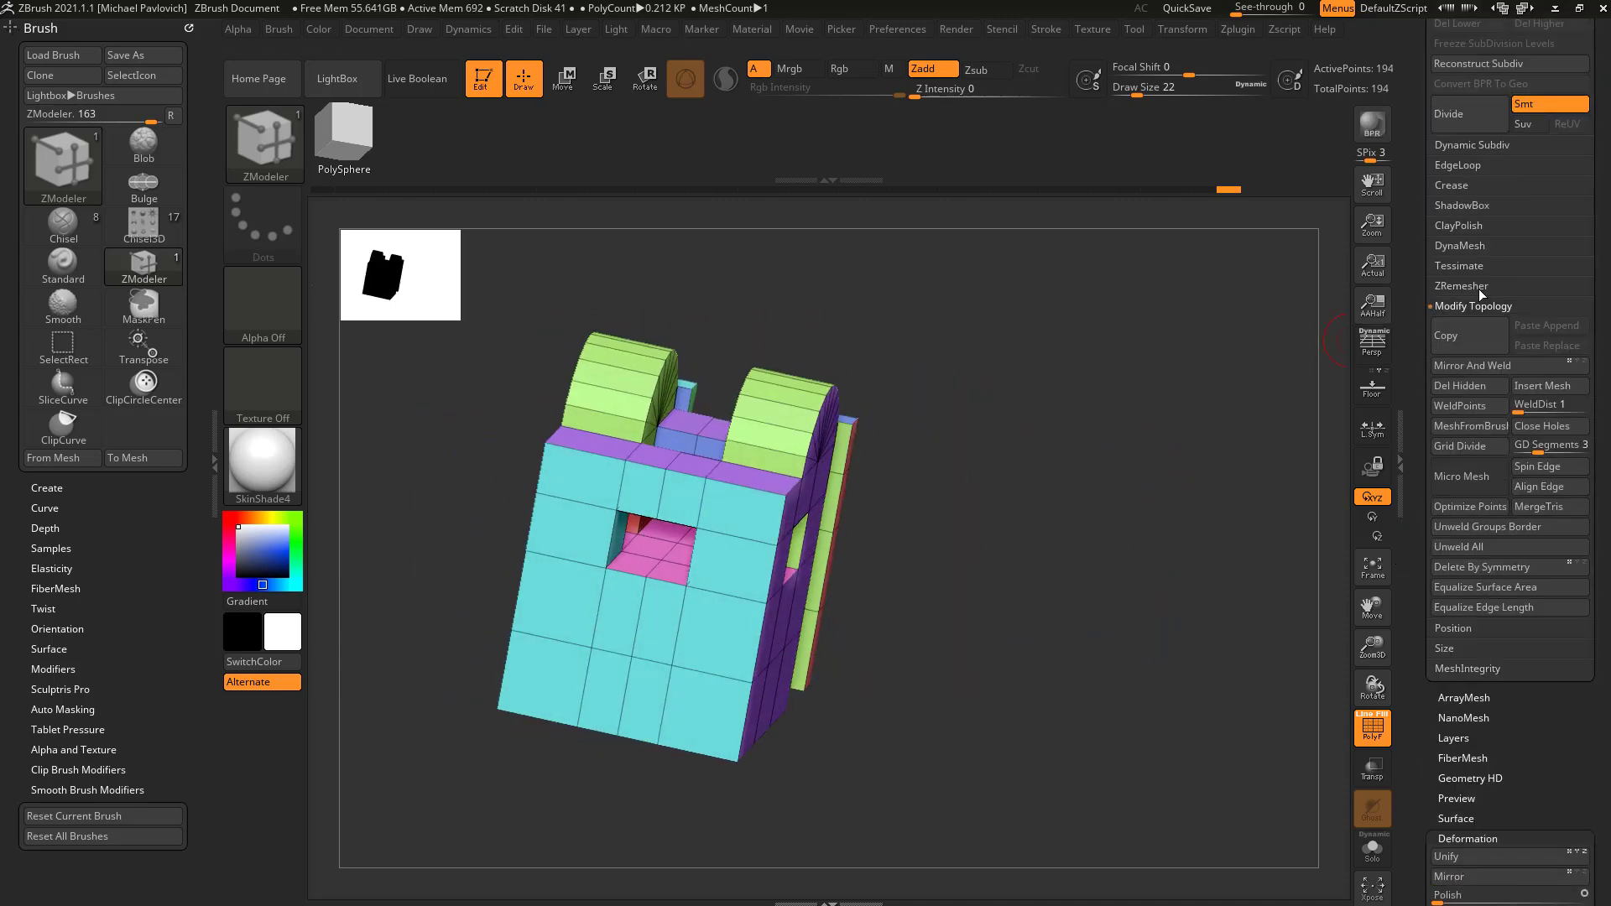
key("shift")
left_click(1457, 366, "shift")
left_click_drag(1250, 438, 1200, 460)
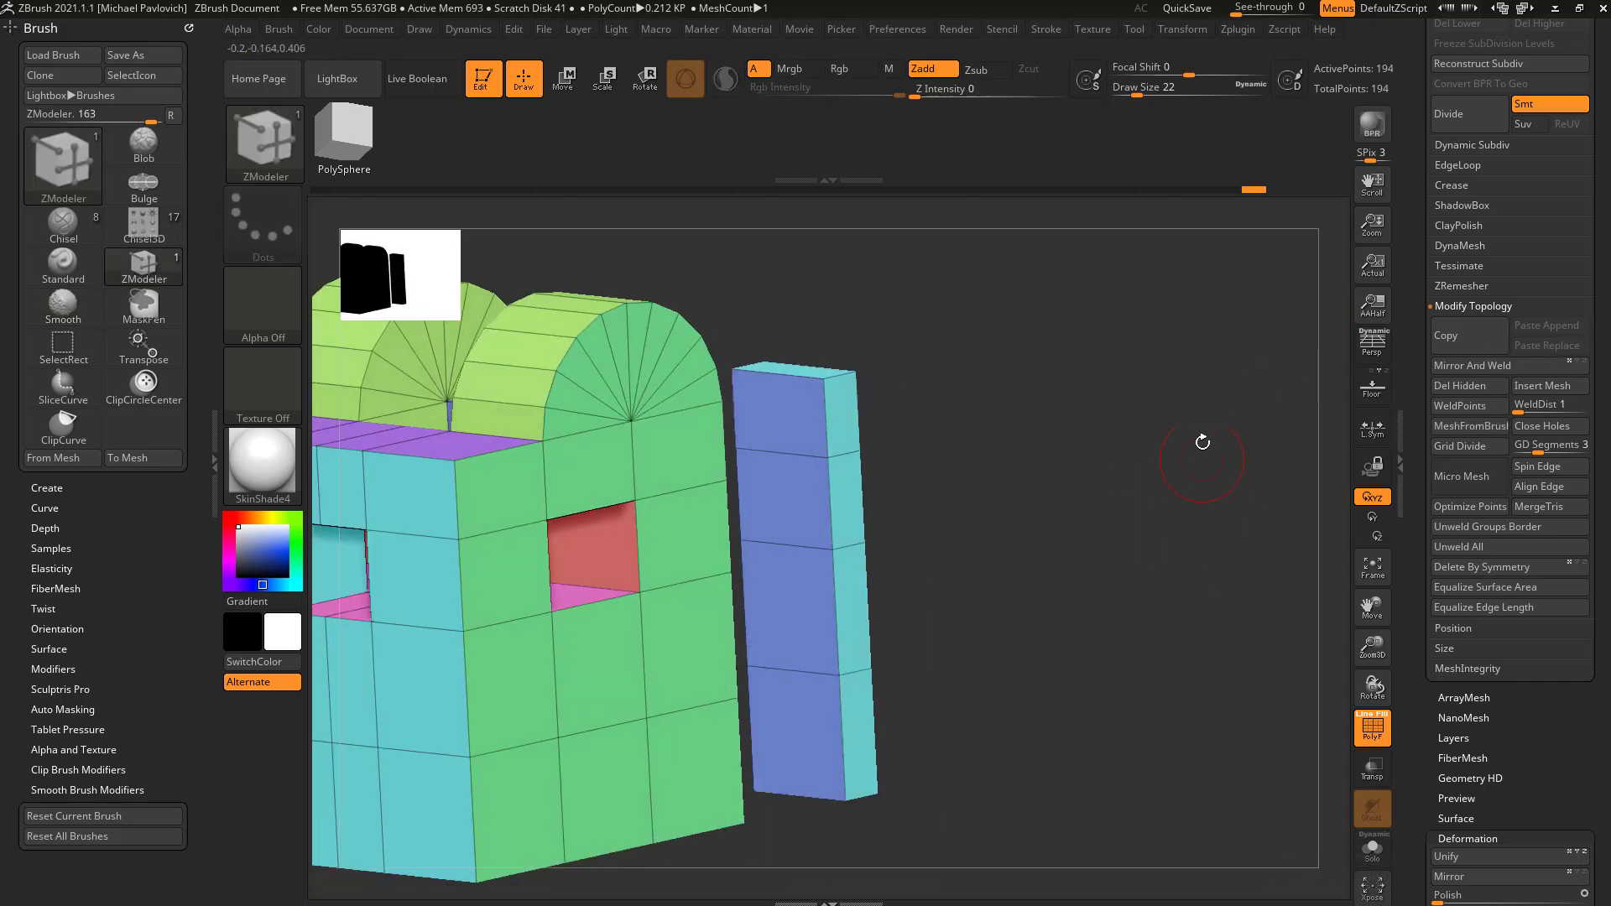
Try insetting the strip's wide-side polygroup with Inset Region and with Inset Each Poly, undoing both insets.
right_click(785, 501)
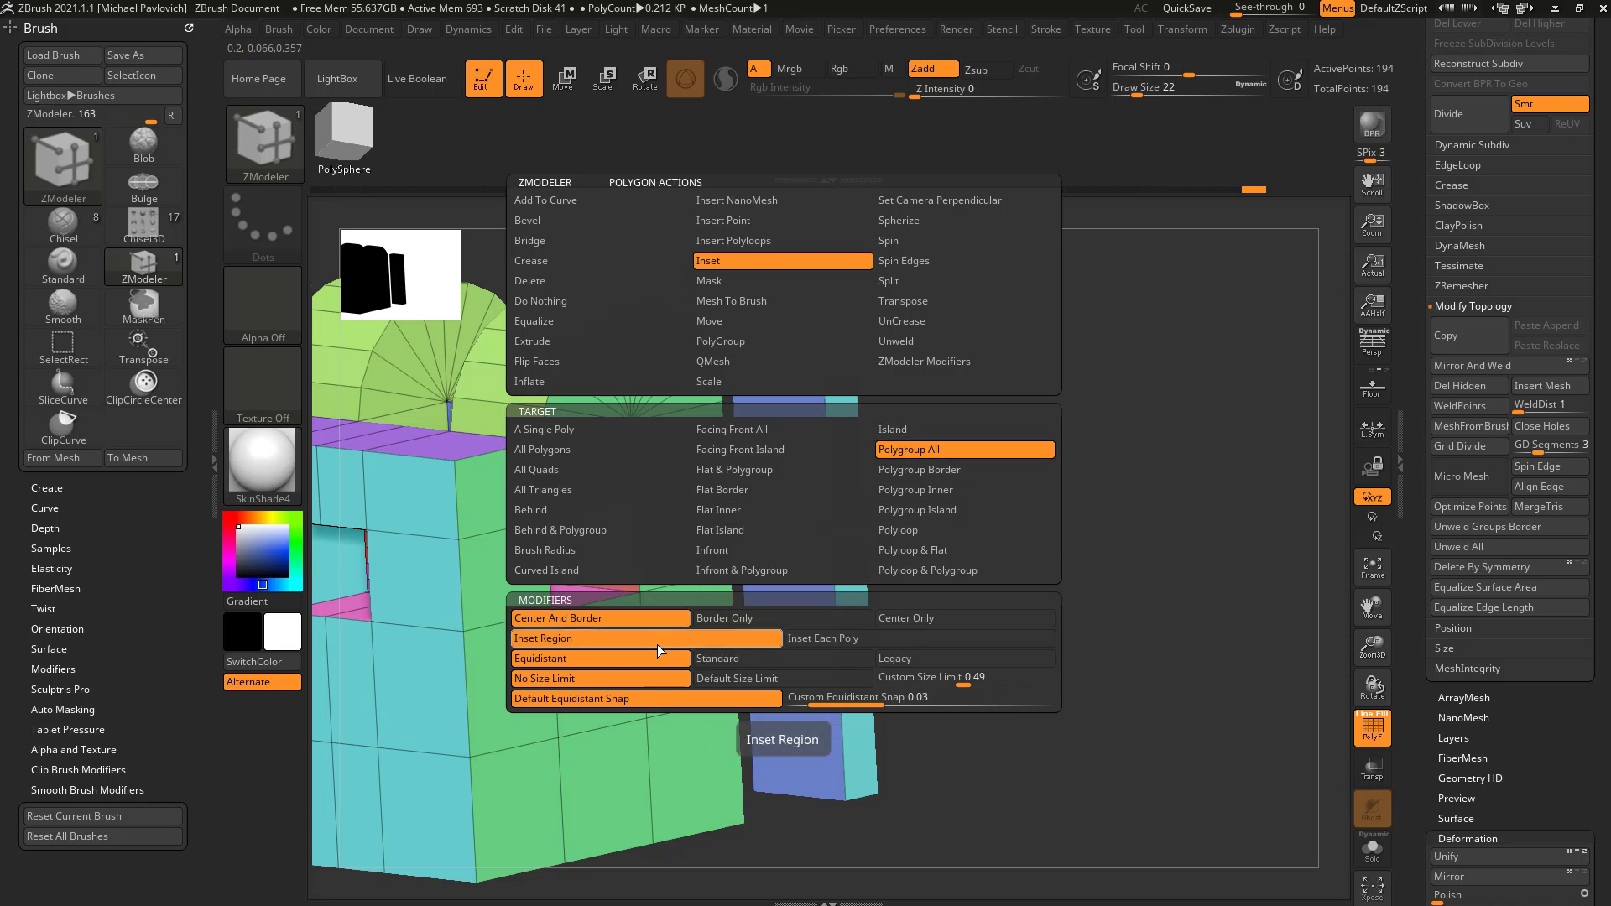
left_click_drag(783, 481, 792, 515)
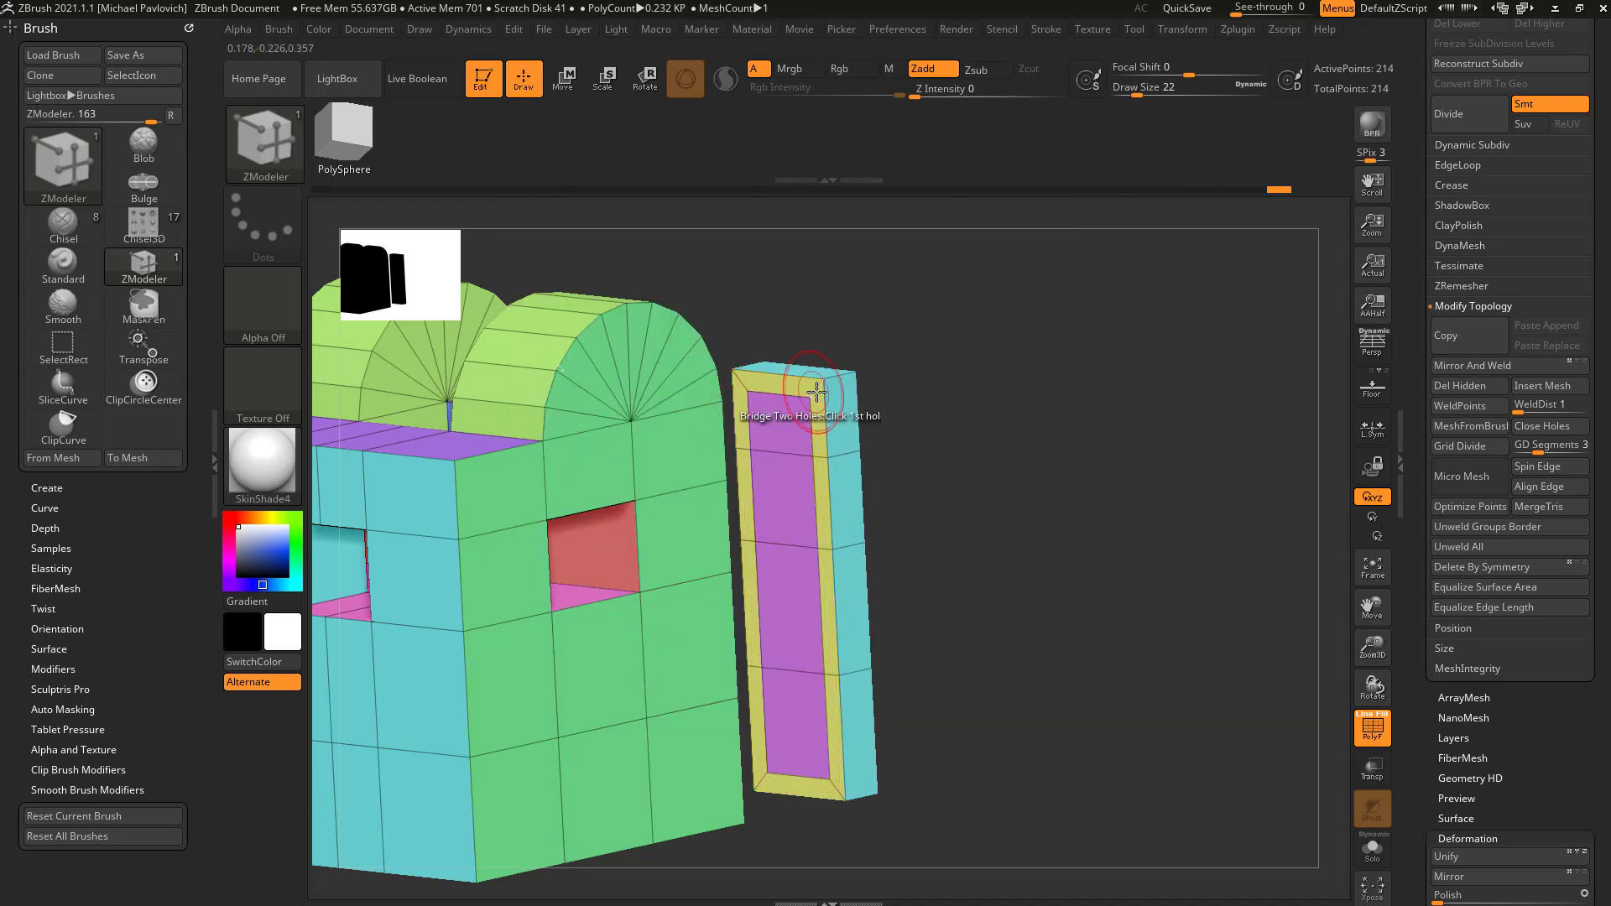
key("space")
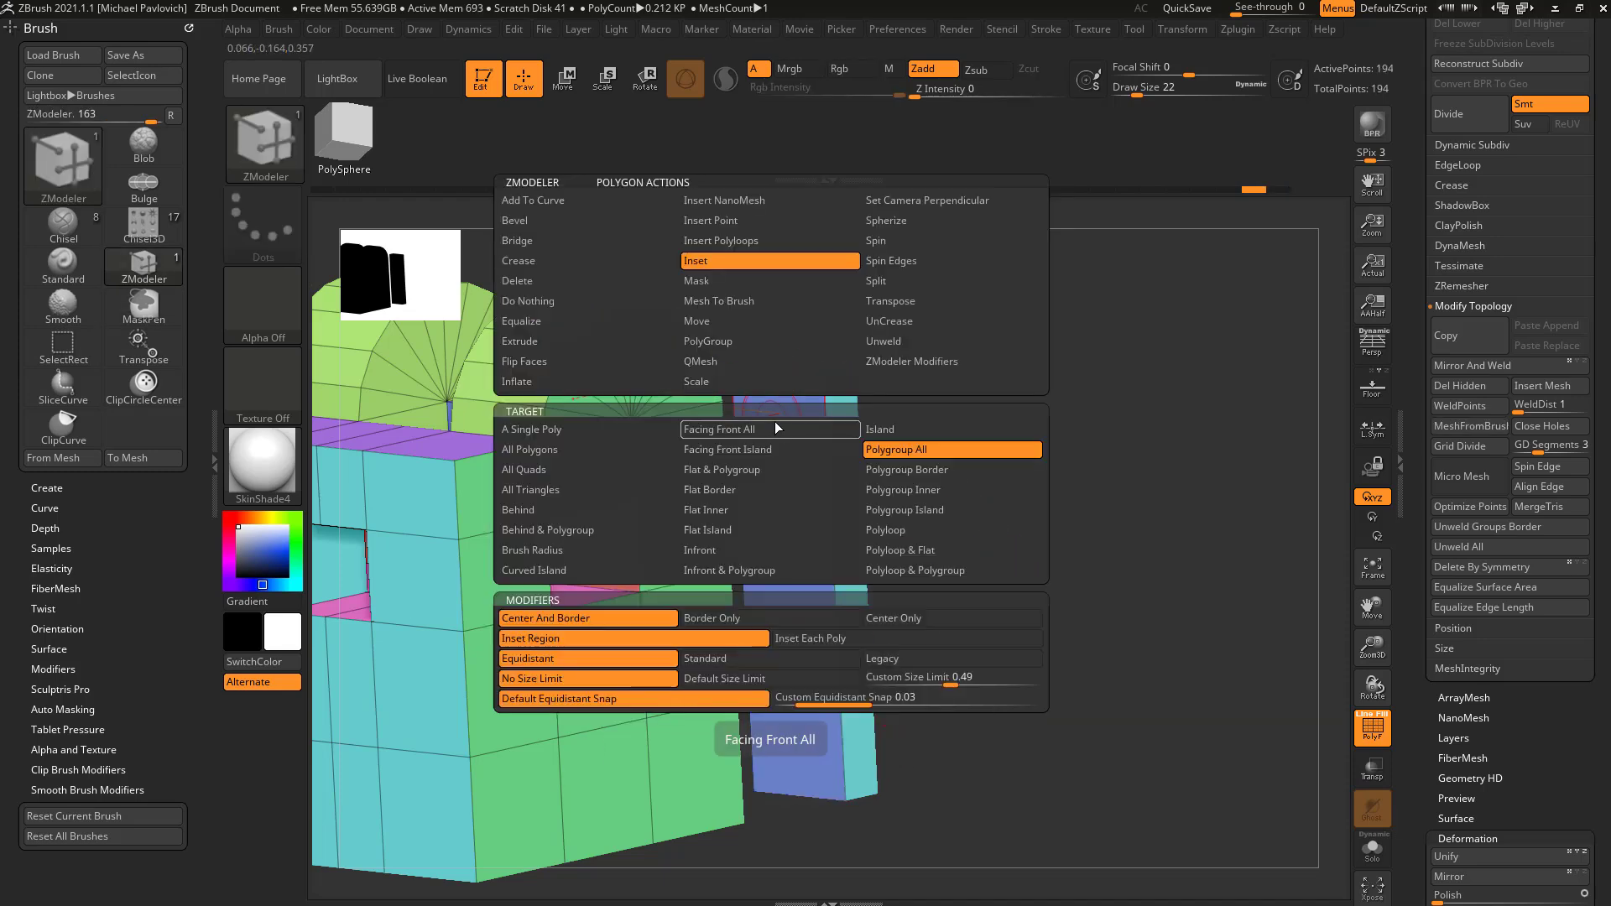
left_click(809, 639)
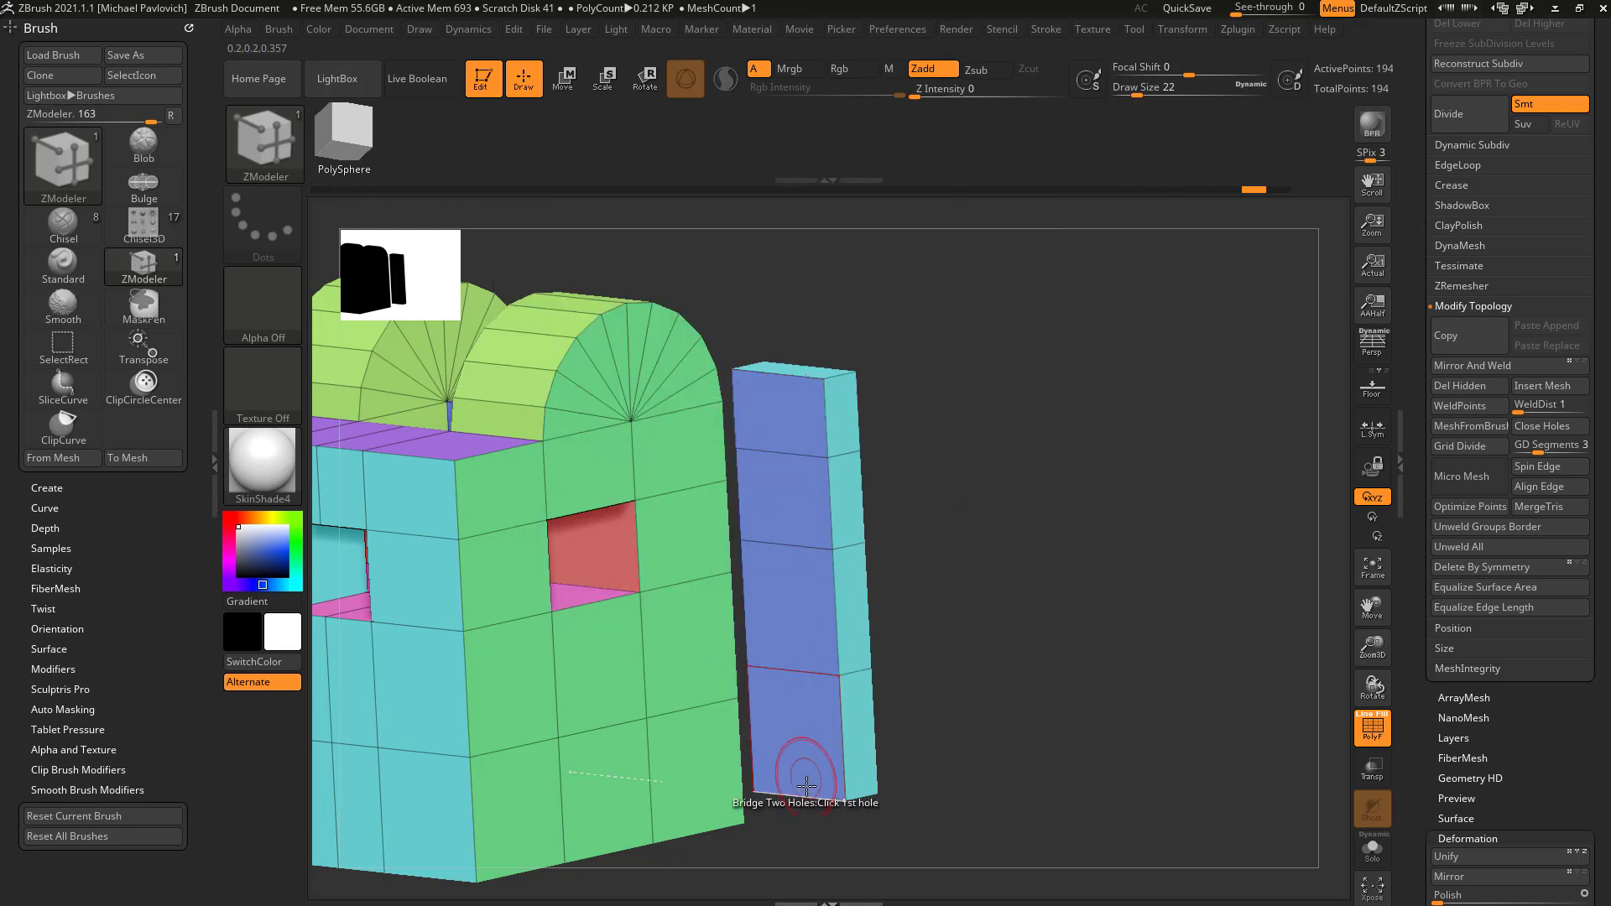
left_click_drag(772, 406, 775, 453)
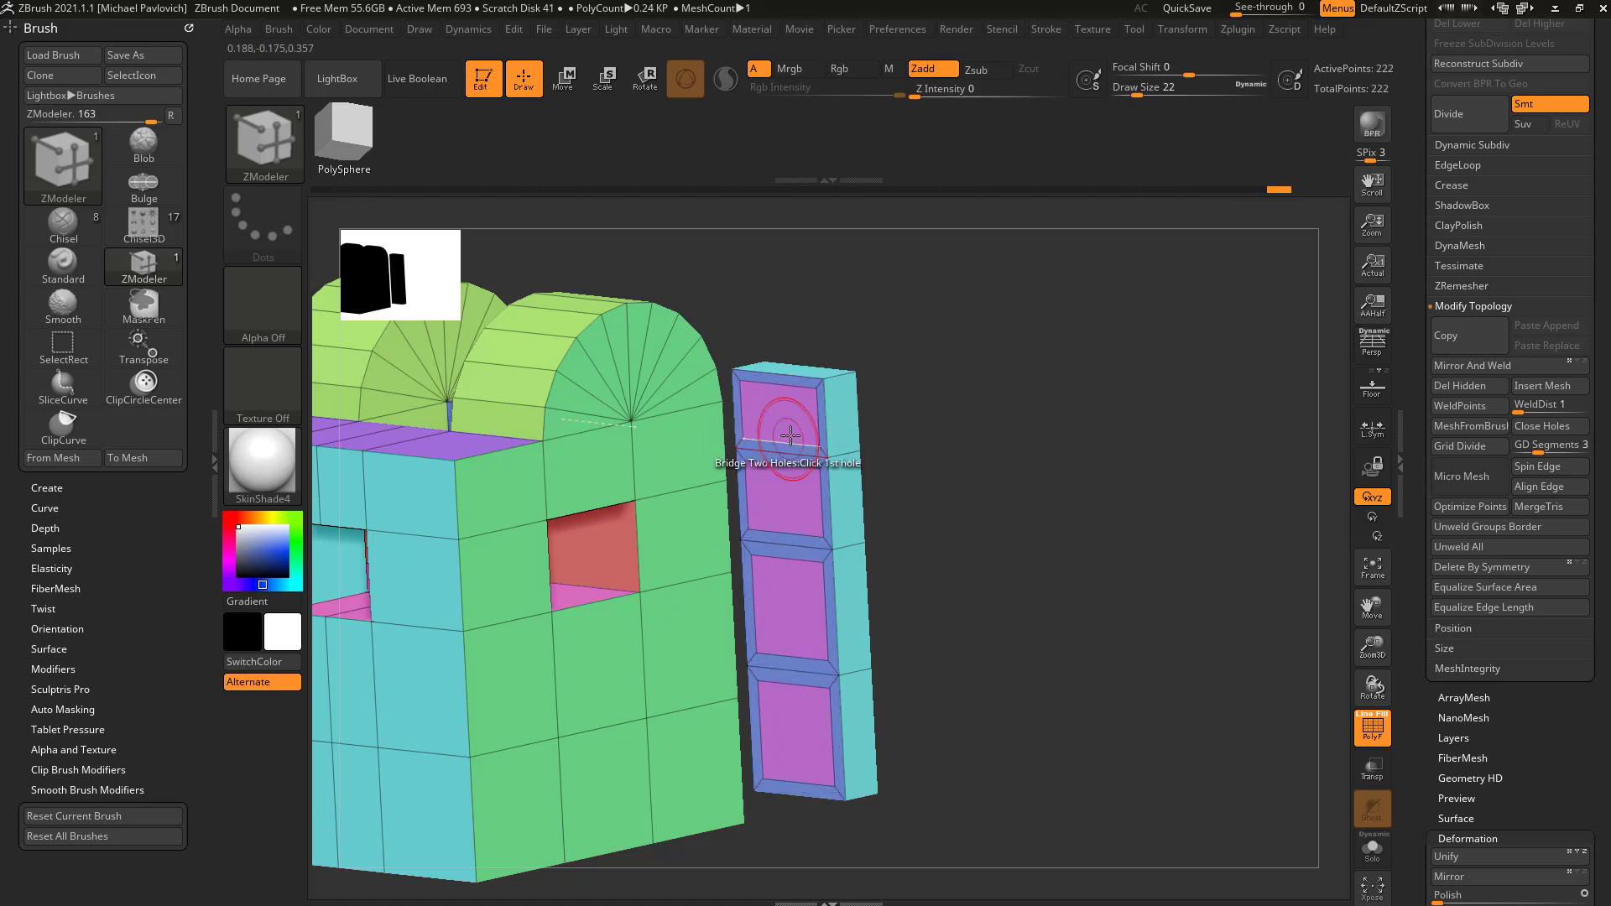
key("ctrl+z")
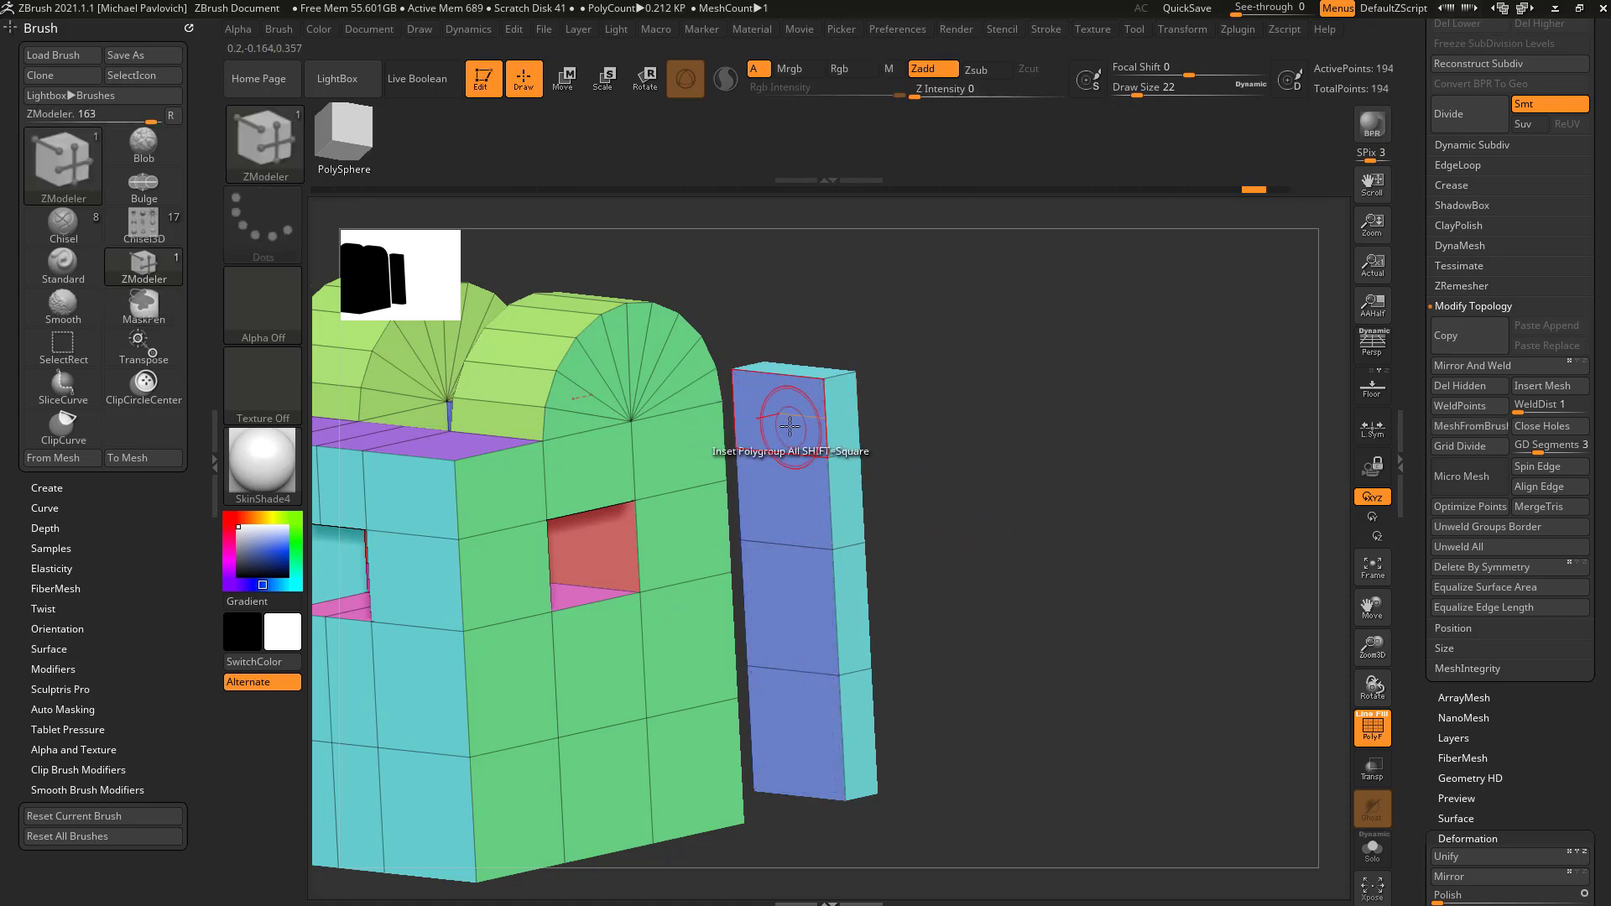
Set the Inset target to A Single Poly and inset the strips' uppermost poly on the outer and inner sides.
key("space")
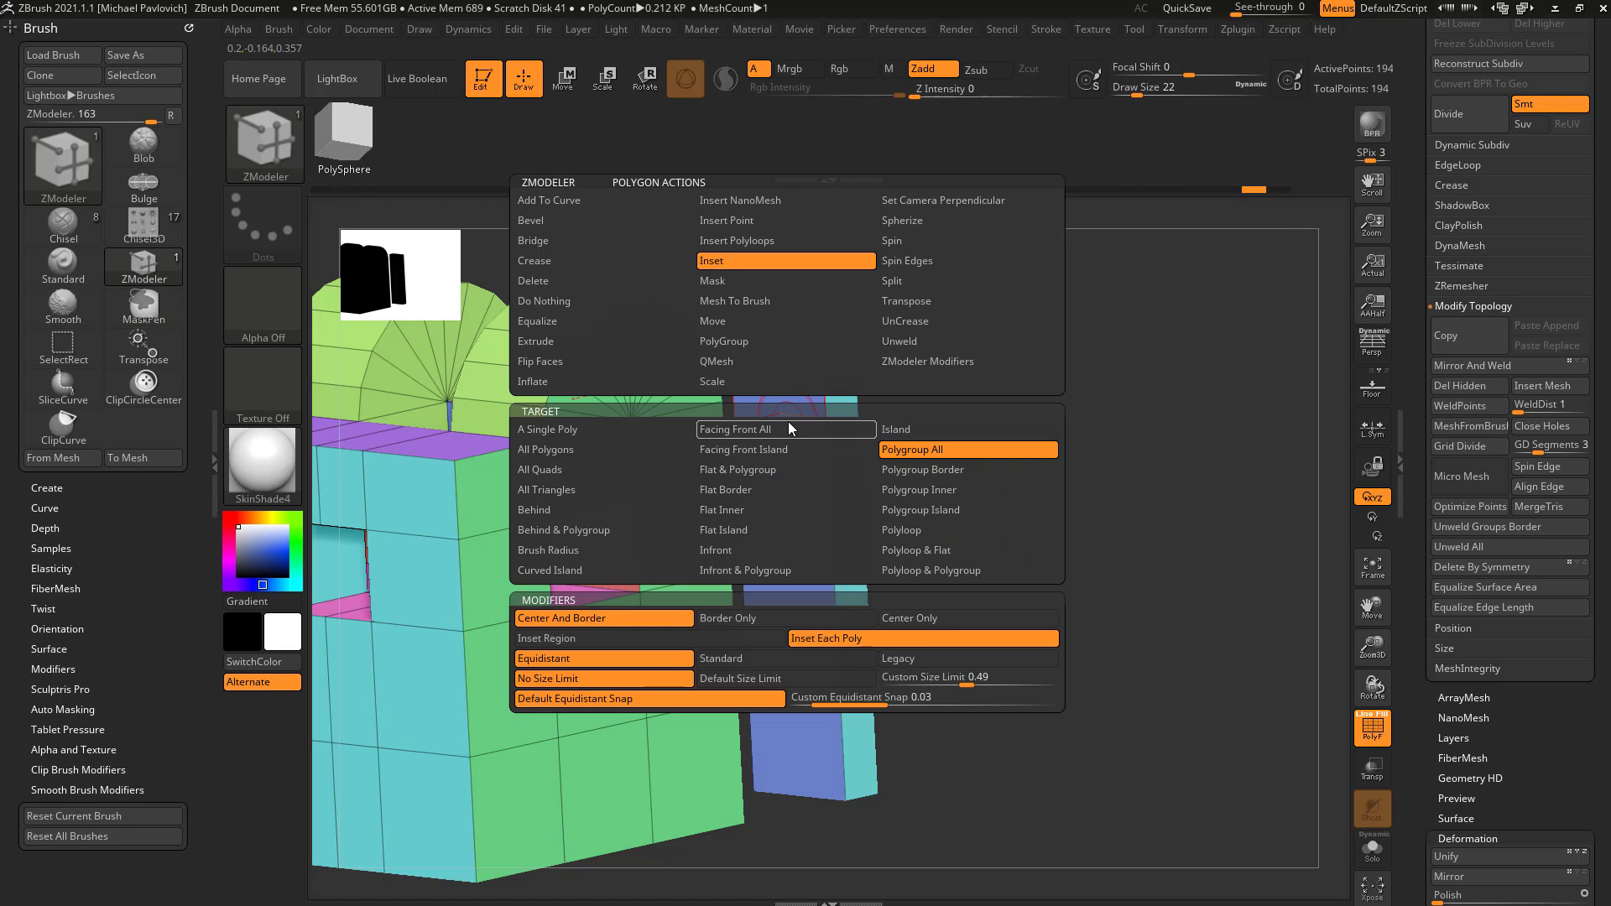
left_click(632, 430)
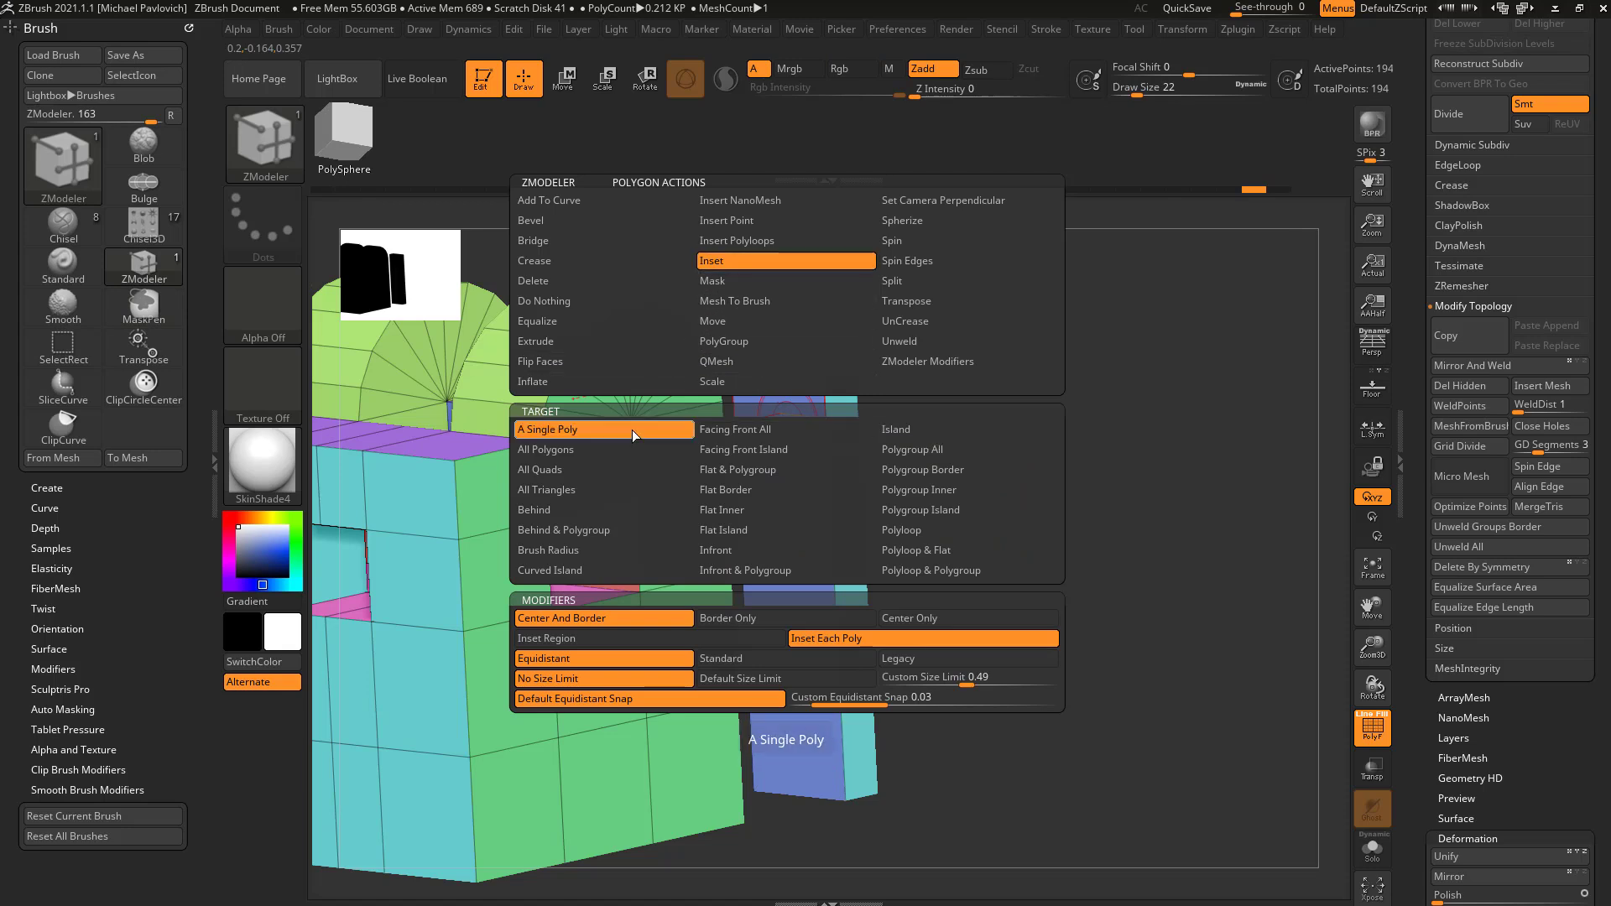
left_click(827, 646)
left_click_drag(755, 421, 772, 432)
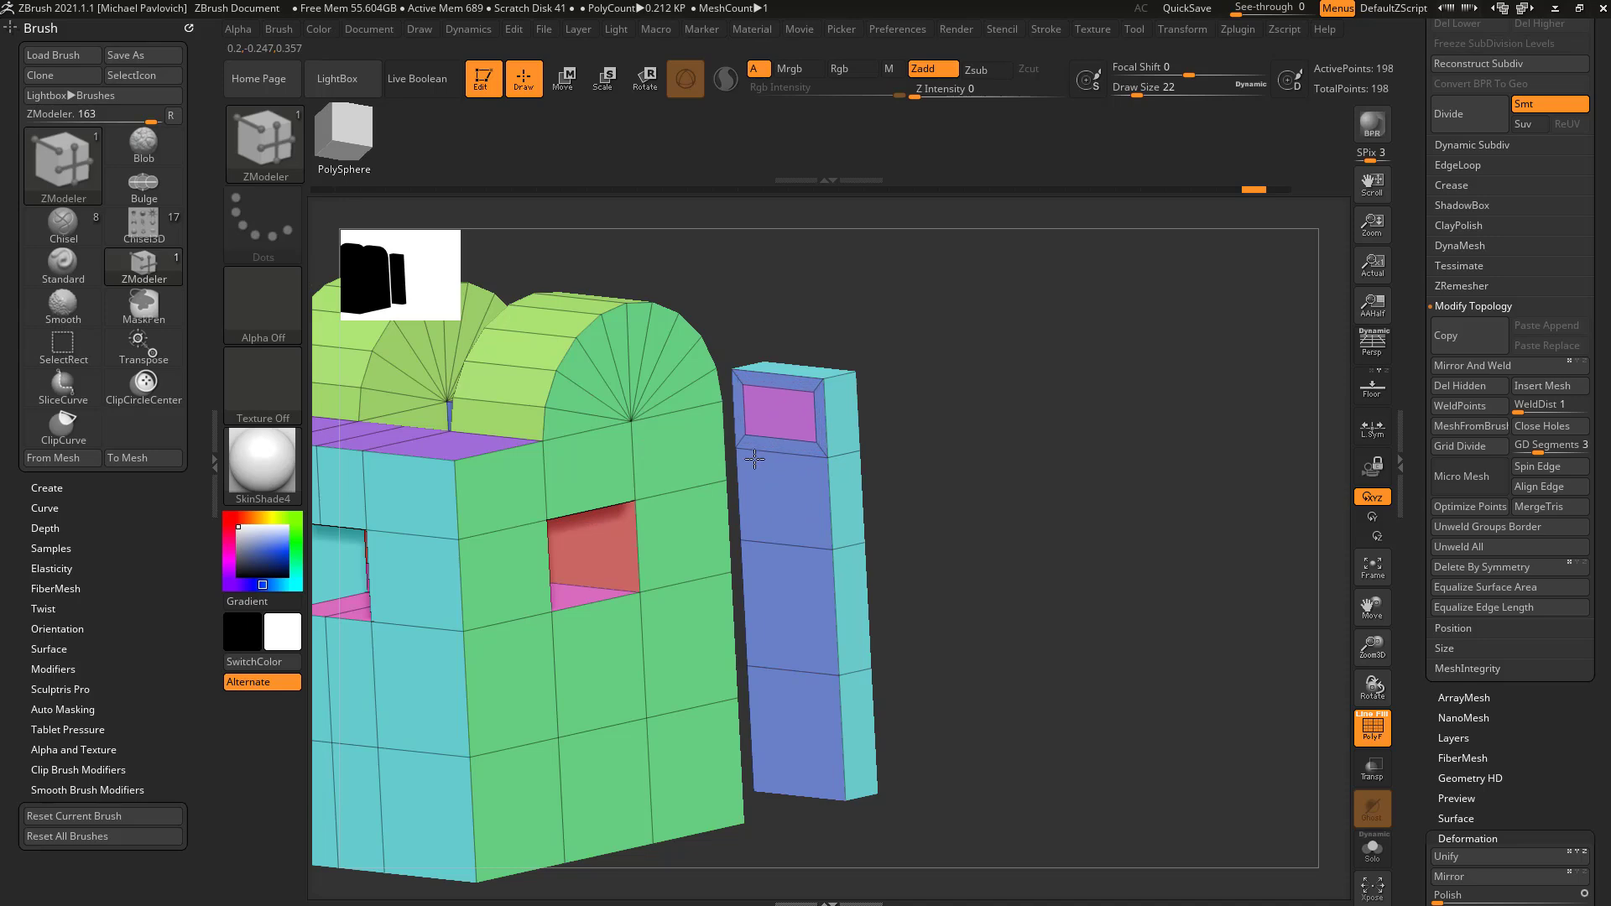
left_click_drag(941, 420, 797, 428)
left_click(884, 407)
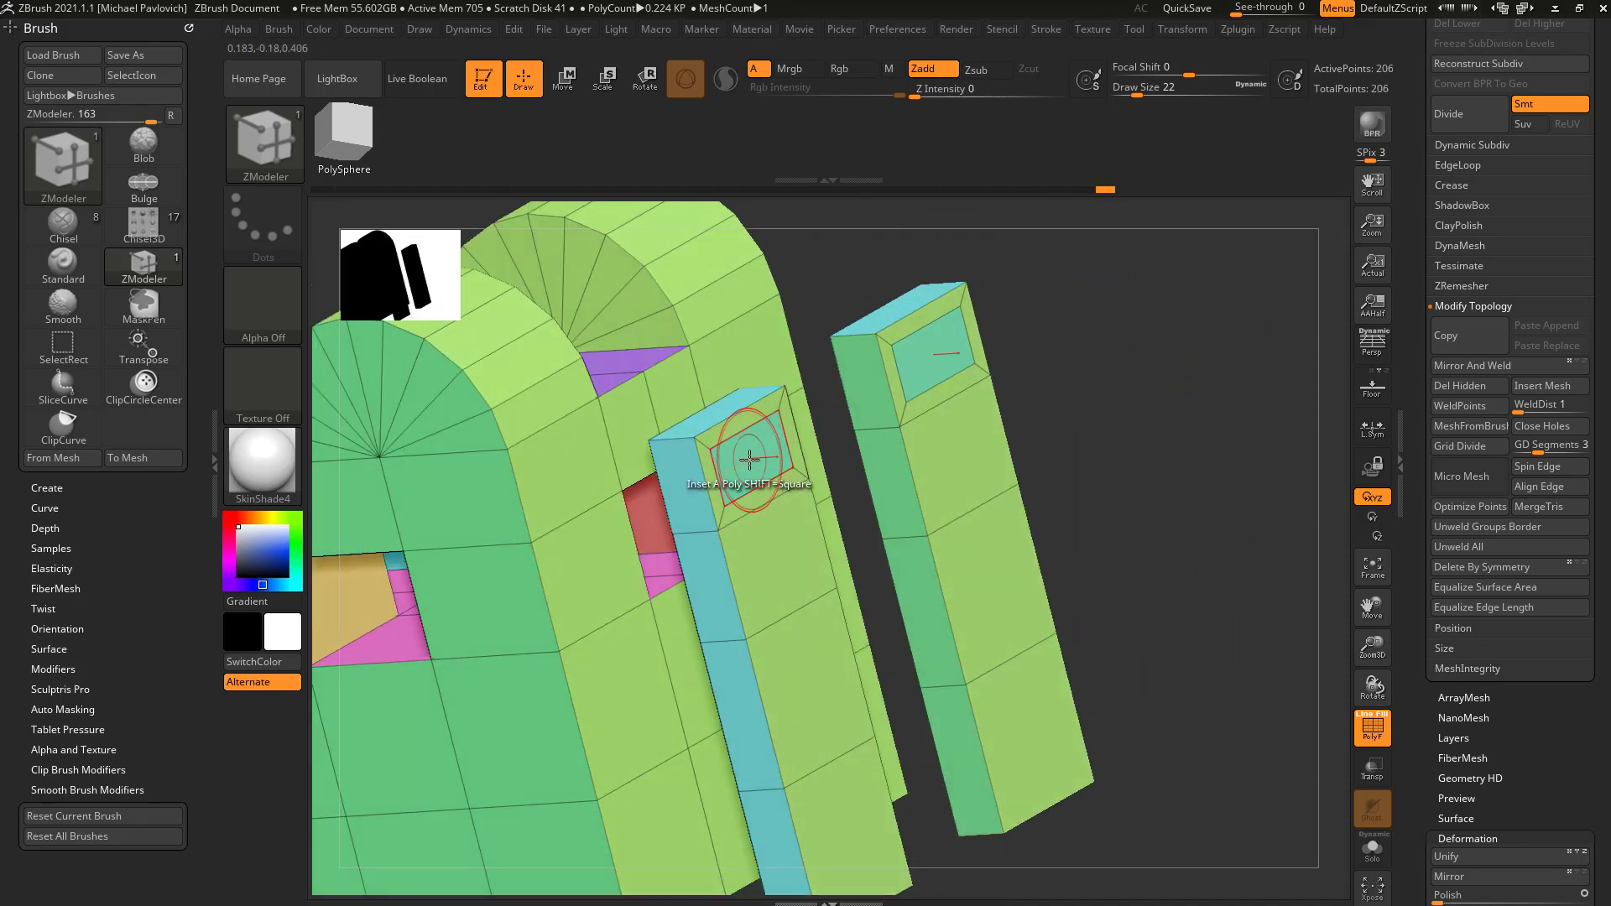
Set the polygon action to QMesh with A Single Poly and push the inset poly through the strip to cut a hole.
key("space")
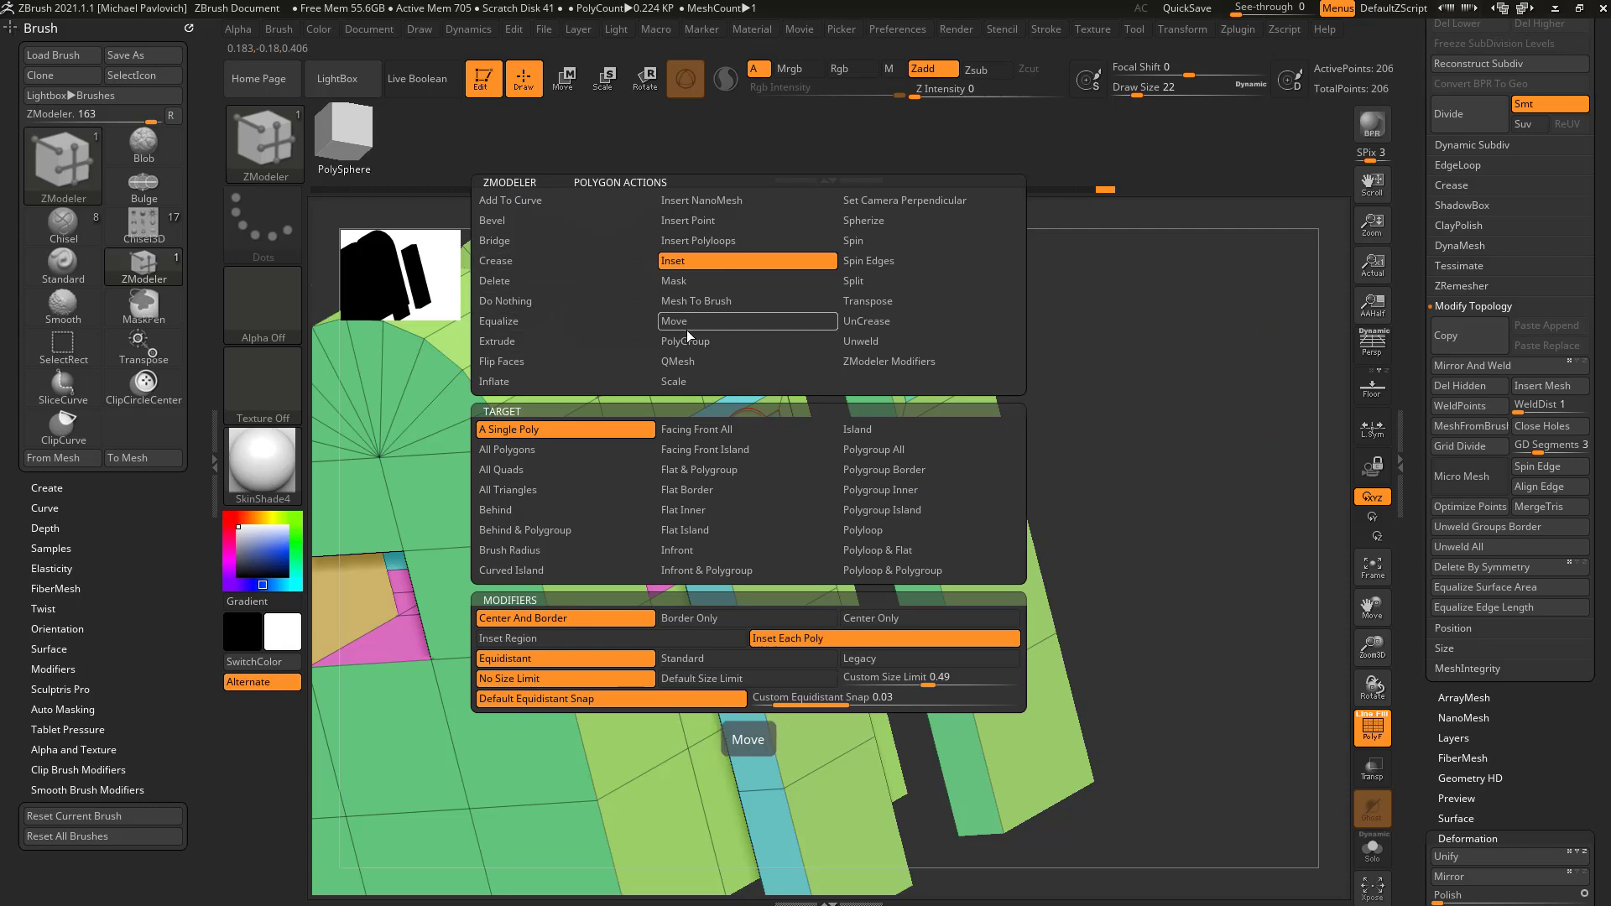
left_click(686, 360)
left_click(582, 435)
left_click_drag(749, 456, 699, 463)
mouse_move(1102, 450)
left_mouse_down()
mouse_move(1200, 427)
mouse_move(1103, 436)
mouse_move(1183, 417)
mouse_move(1045, 451)
mouse_move(1099, 463)
left_mouse_up()
Set the polygon action to Inset with Polygroup All and Inset Region, and inset the block's arched side polygroup.
right_click(697, 433)
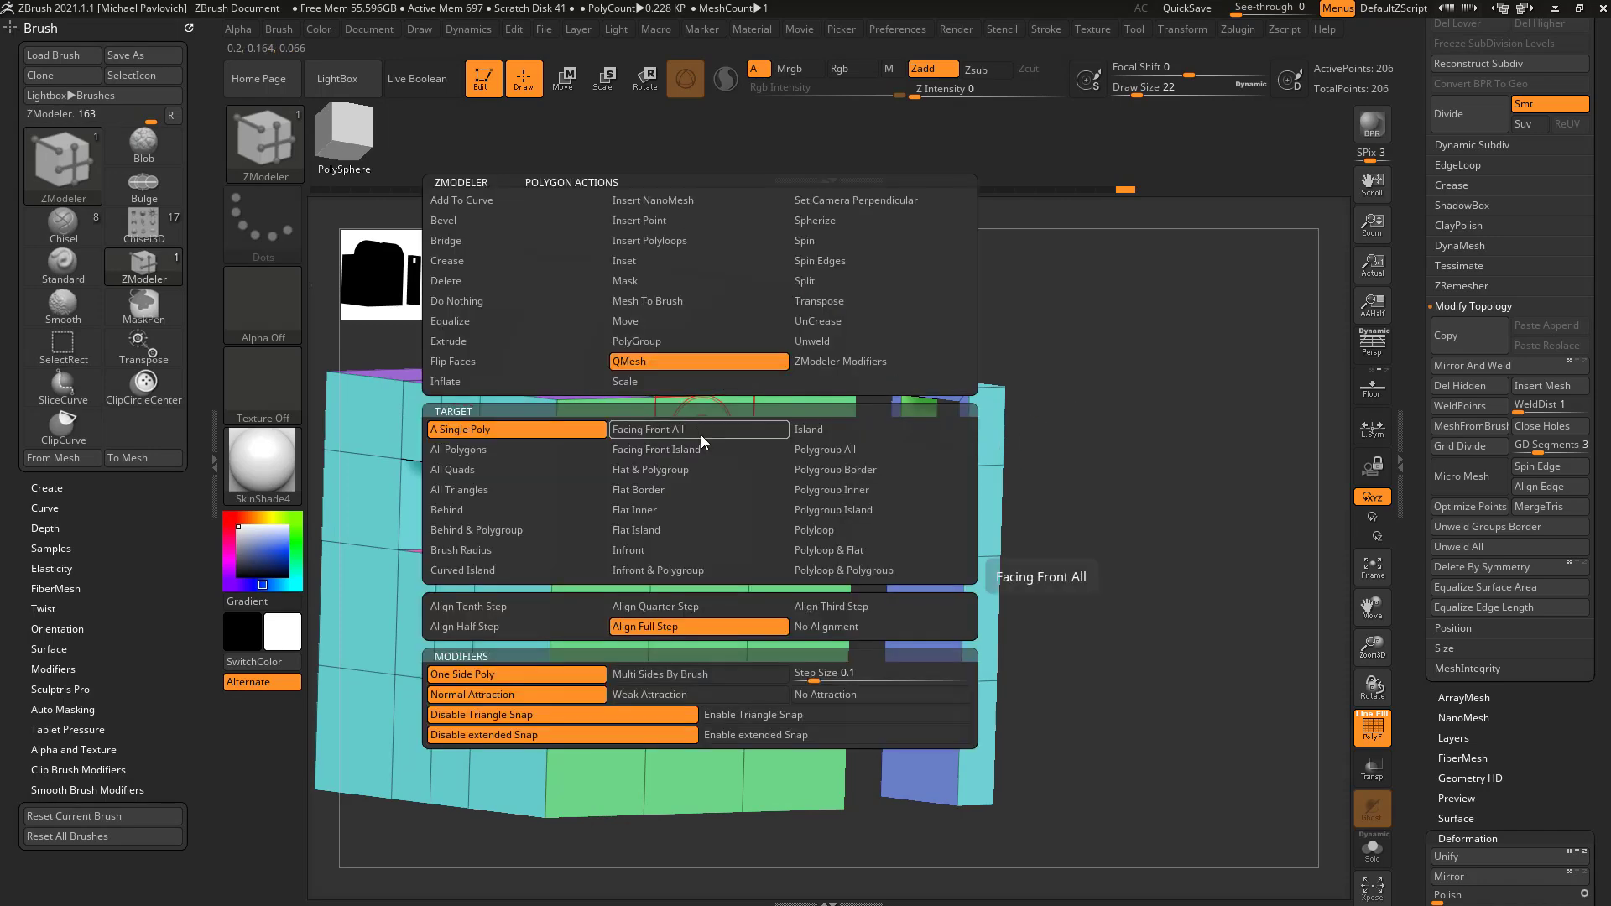
left_click(642, 262)
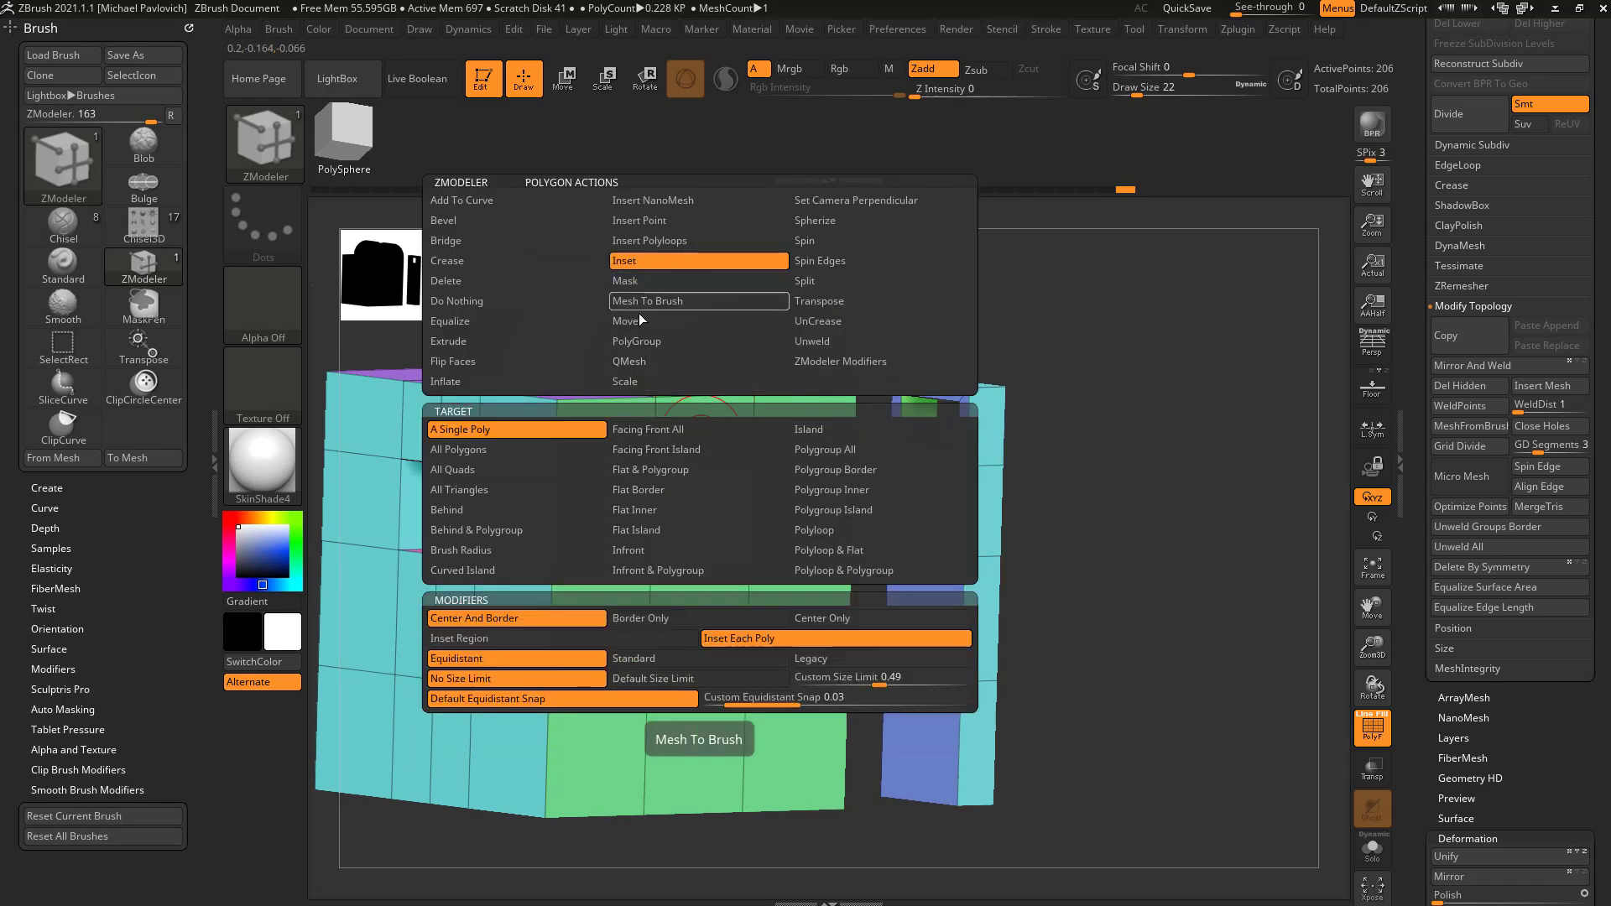
left_click(864, 453)
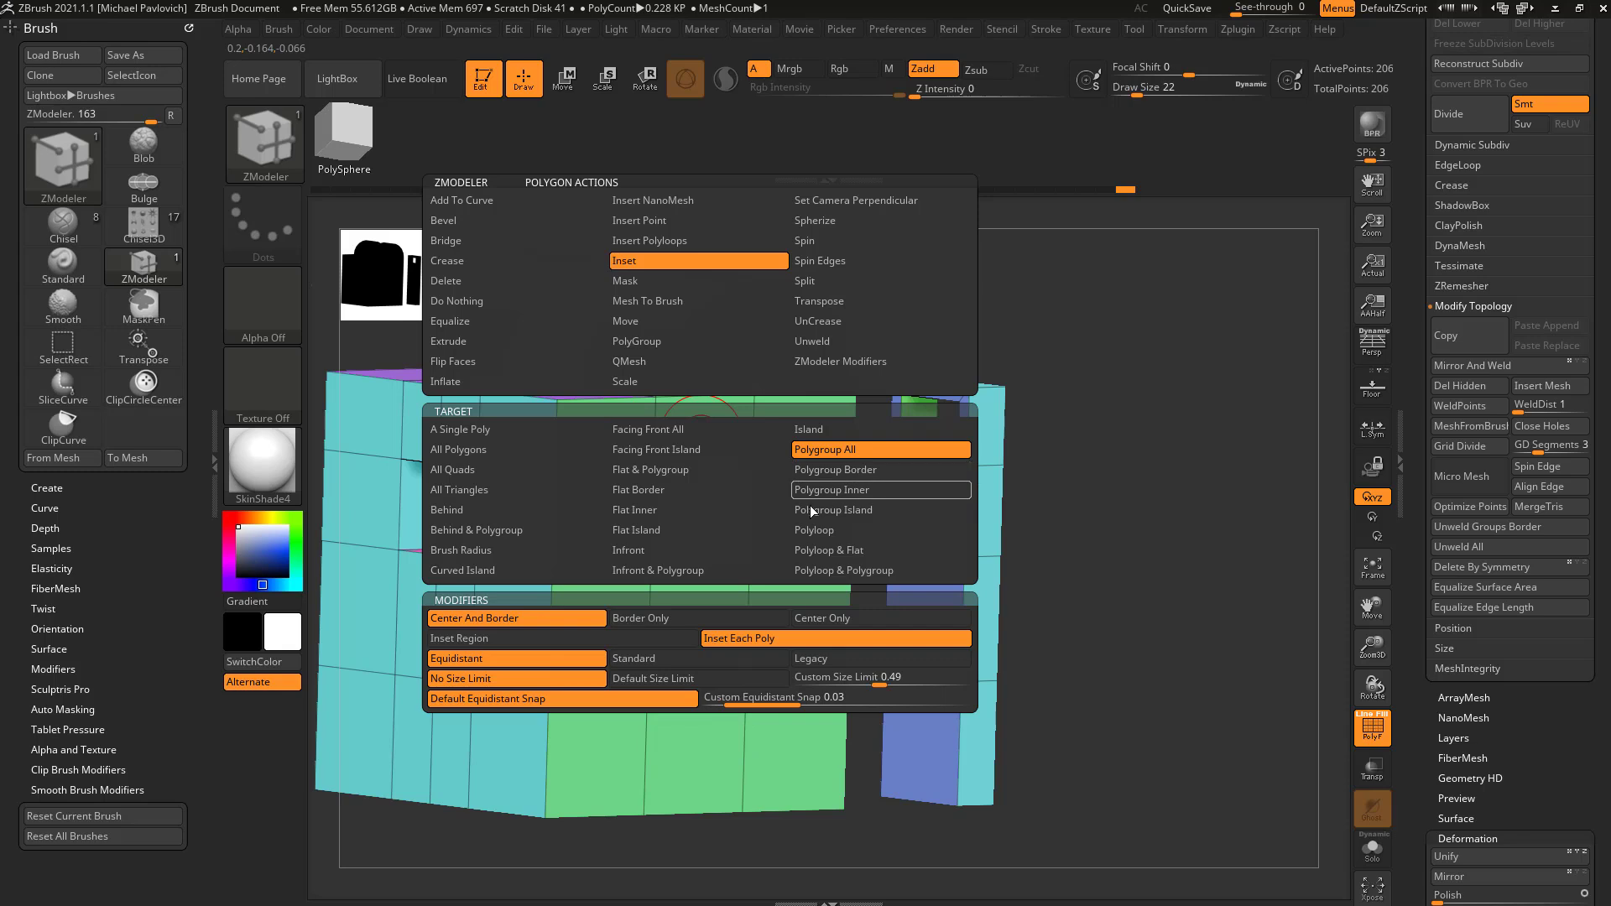
left_click(588, 642)
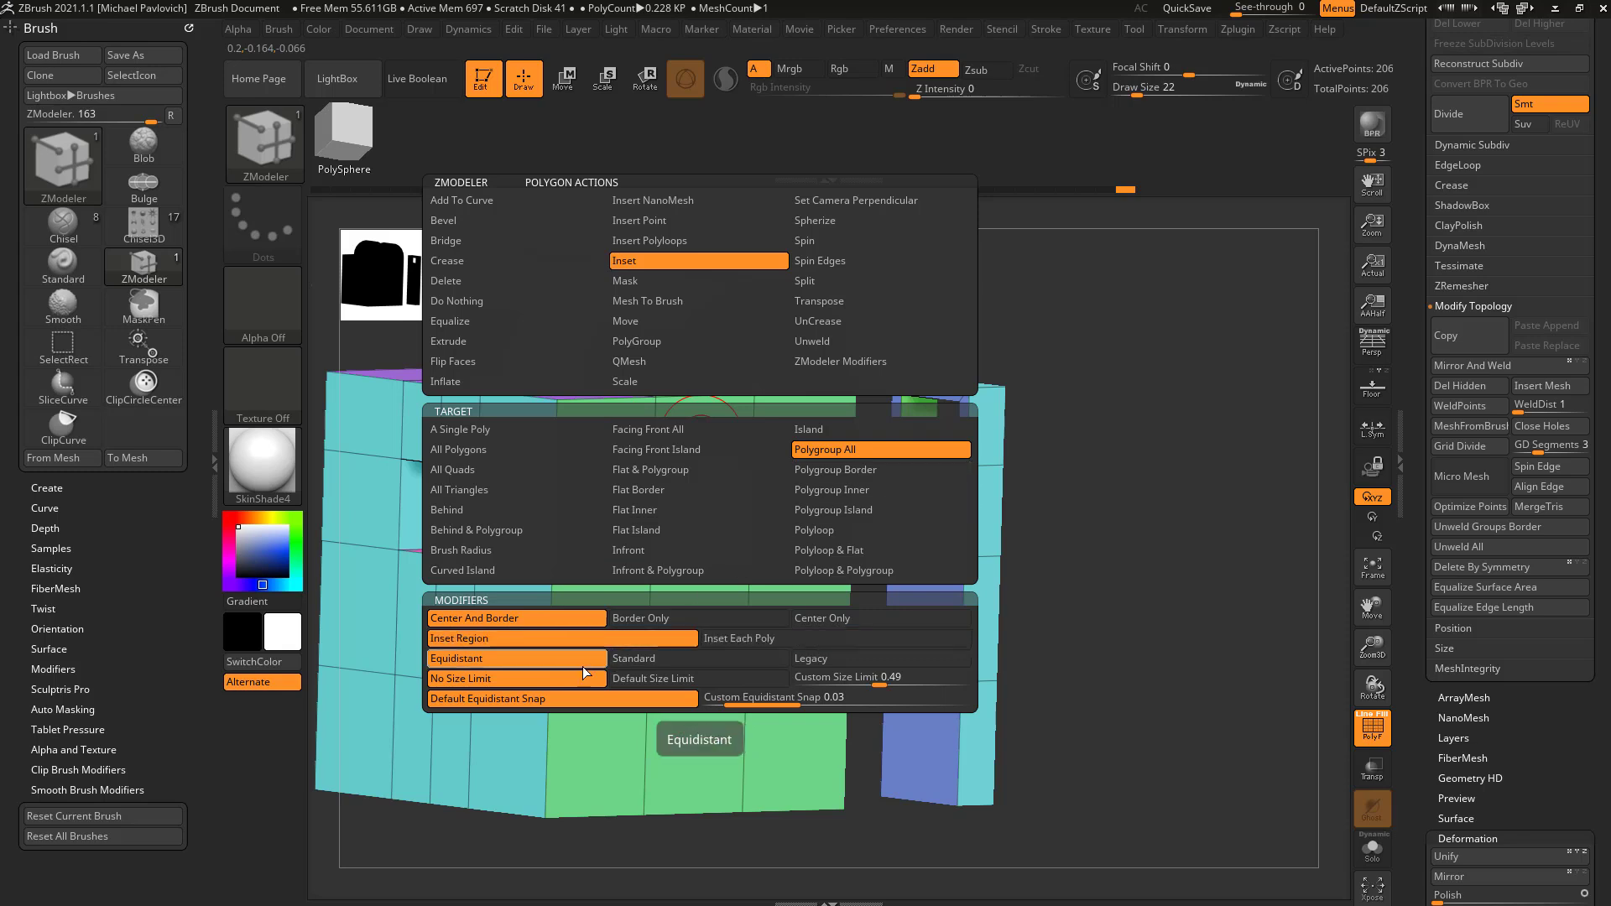
left_click_drag(709, 432, 688, 454)
left_click_drag(1170, 432, 1082, 440)
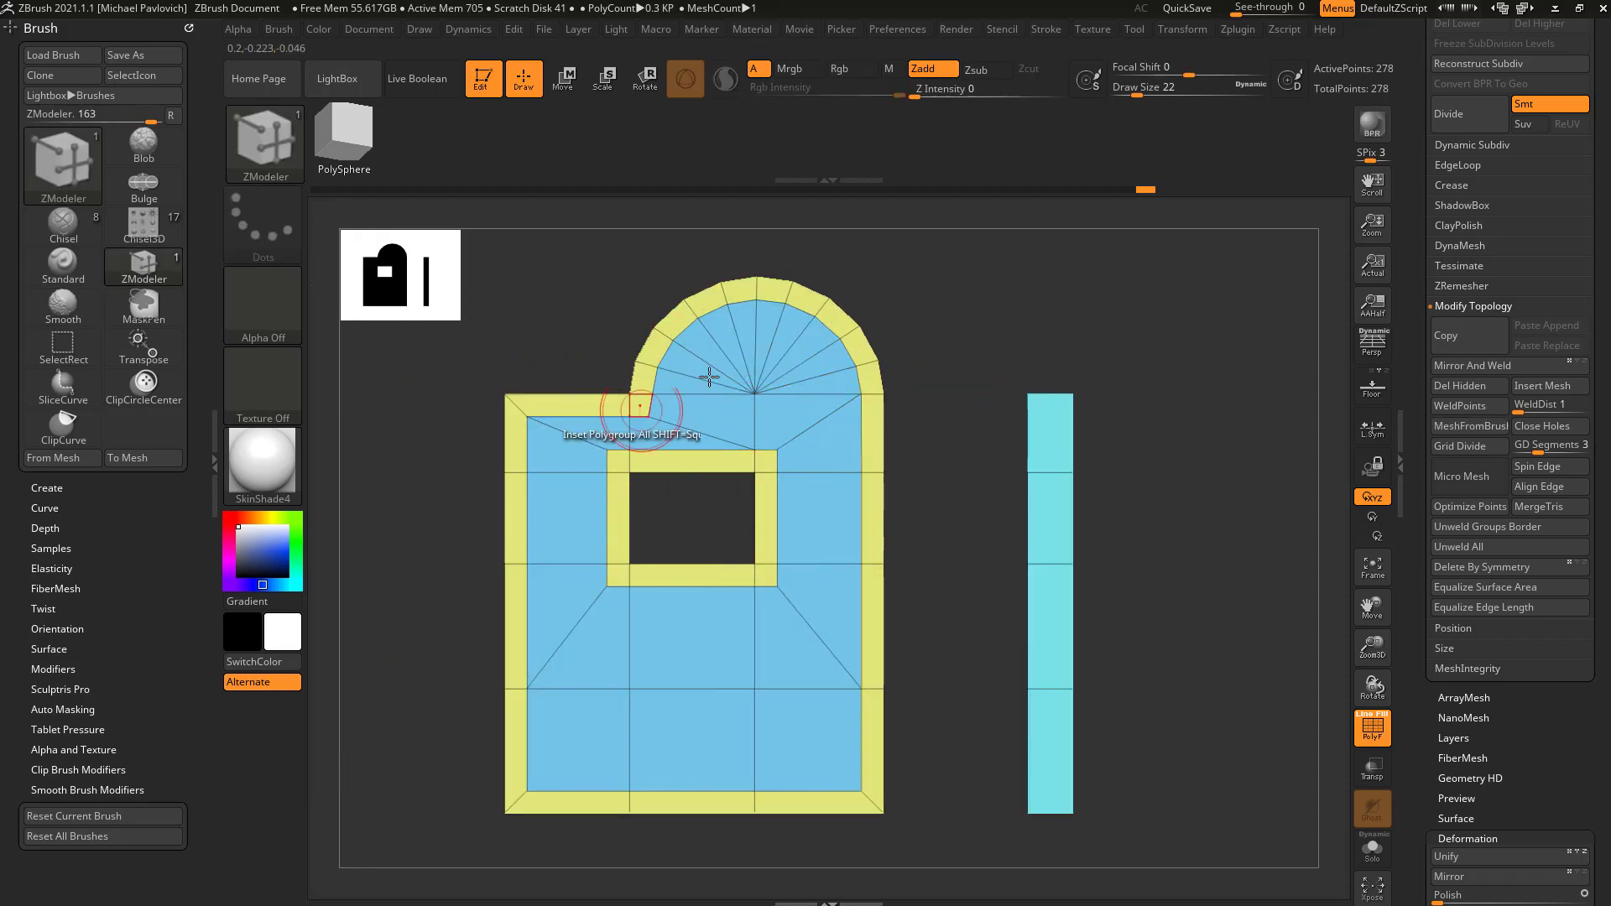
left_click_drag(954, 330, 986, 360)
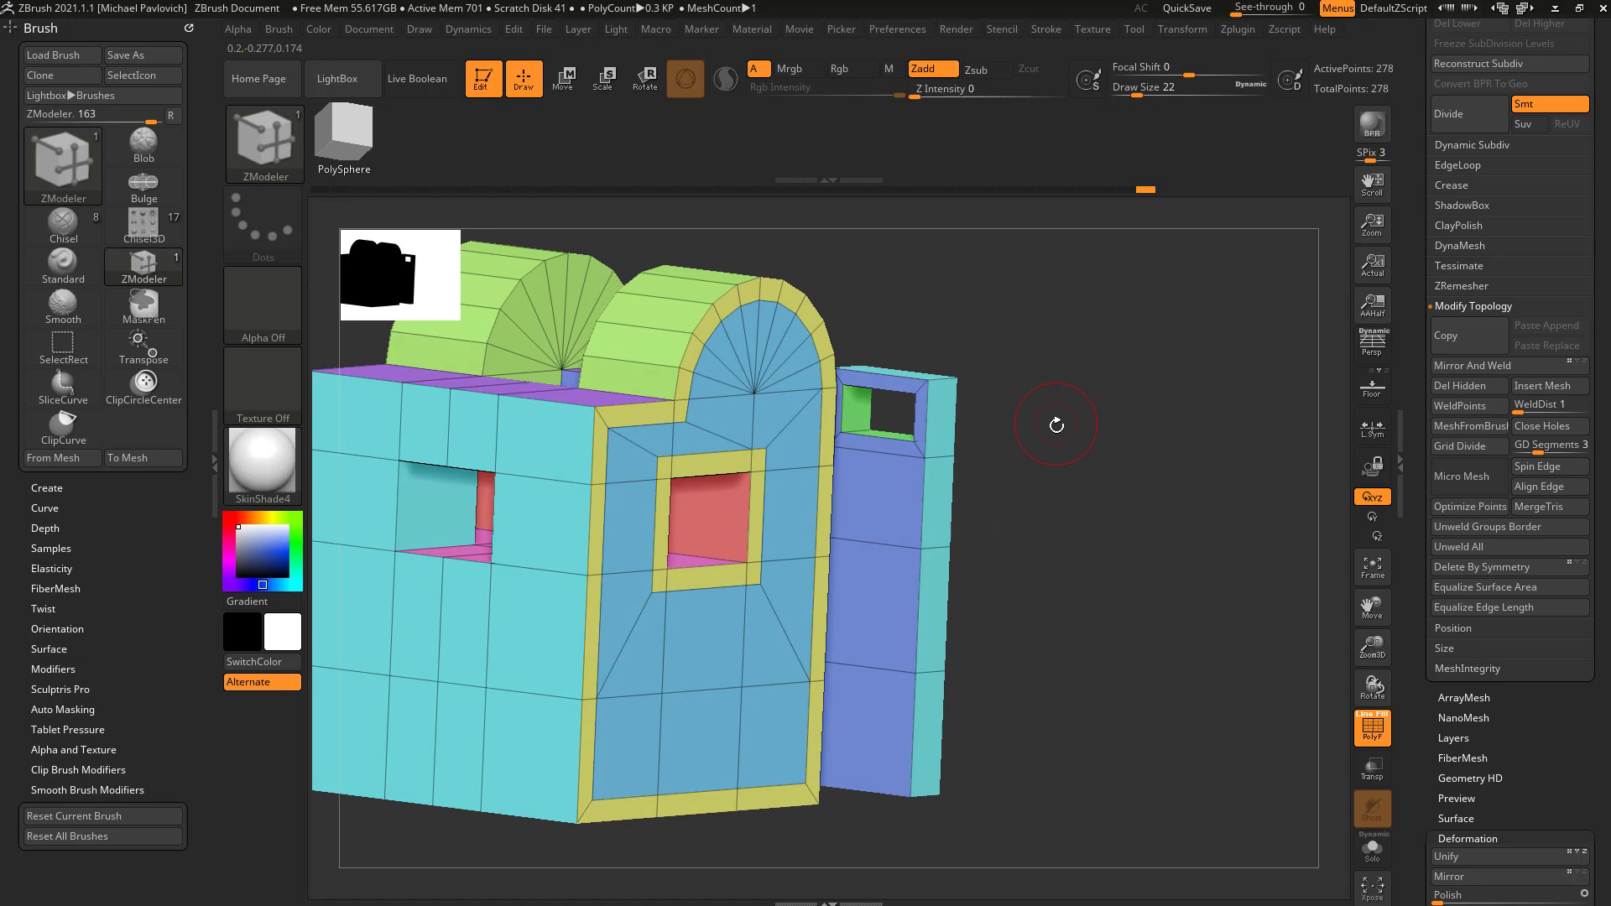
Switch the tool to Cube3D, place a cube on the canvas and convert it to a PolyMesh3D.
left_click_drag(1129, 391, 1253, 528)
left_click_drag(1421, 336, 1420, 496)
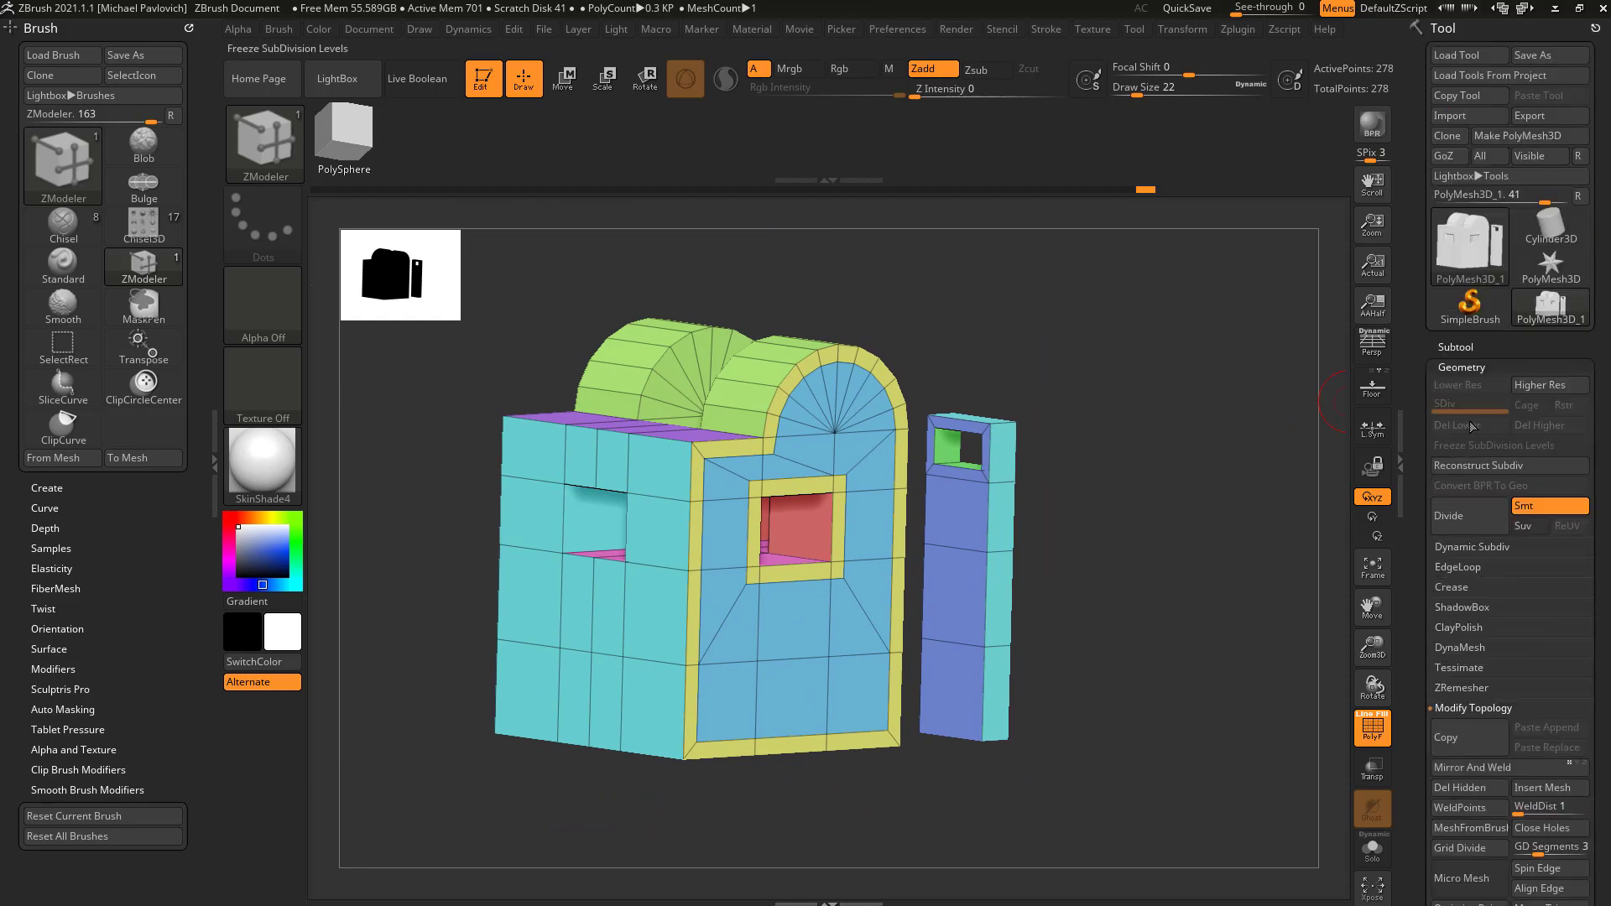
left_click(1469, 245)
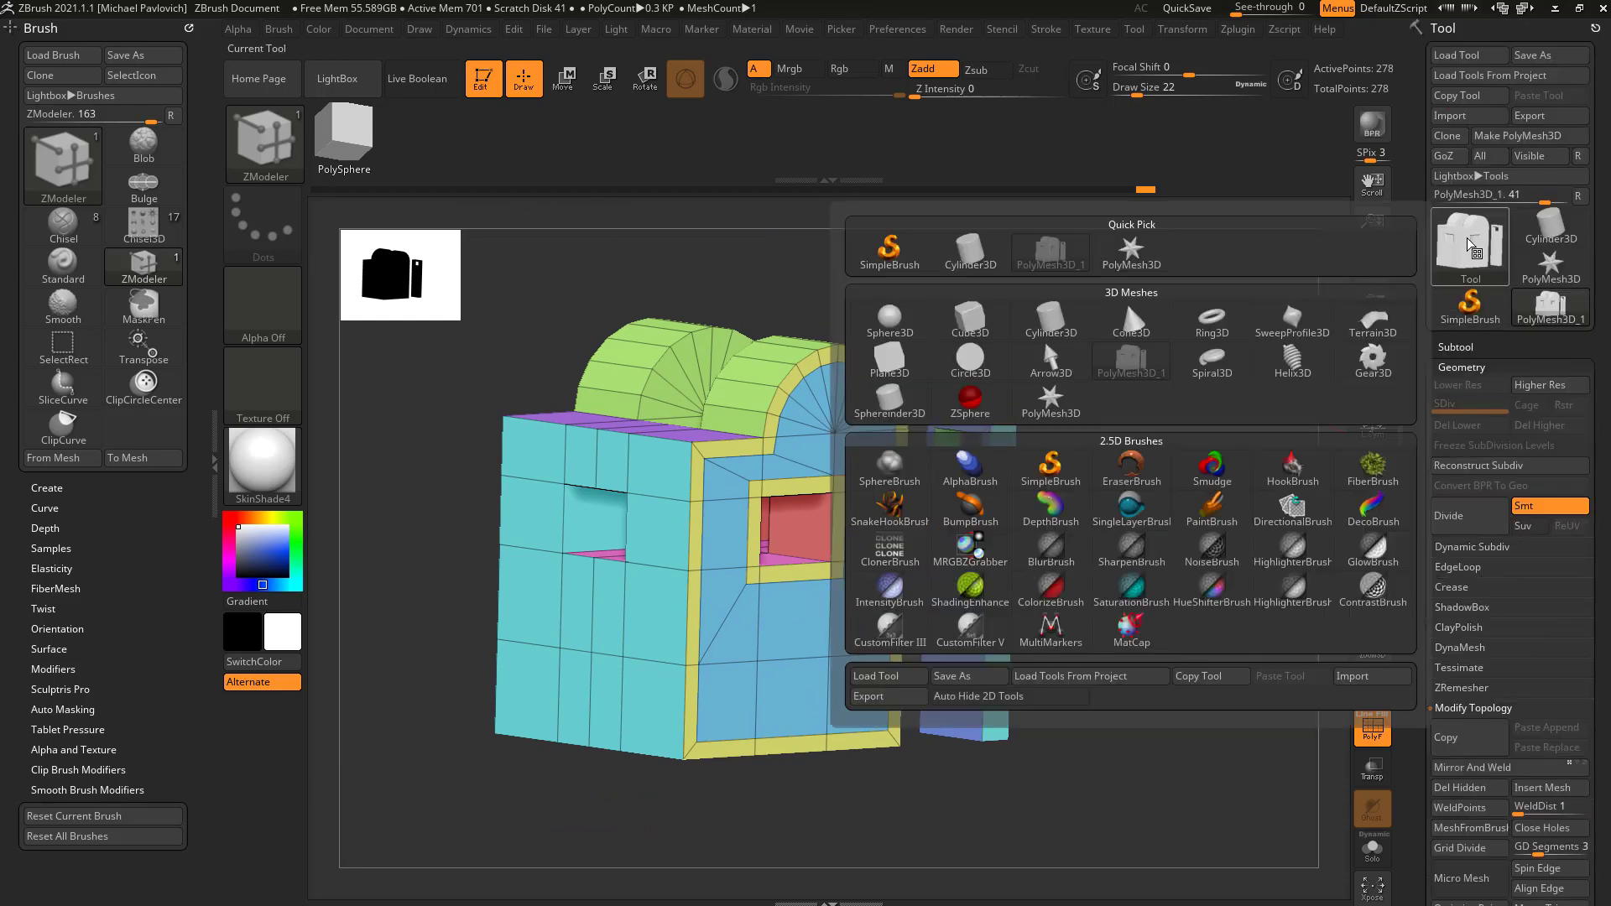
left_click(985, 319)
left_click_drag(1341, 359, 1256, 235)
key("f")
left_click(1502, 136)
Mark a patch of polys wrapping over the cube's upper edge as a temporary polygroup.
left_click_drag(1085, 363, 1243, 413)
mouse_move(854, 413)
left_mouse_down()
mouse_move(816, 420)
mouse_move(733, 501)
mouse_move(791, 594)
mouse_move(903, 485)
mouse_move(801, 533)
mouse_move(881, 508)
left_mouse_up()
left_click_drag(1241, 430, 1227, 463)
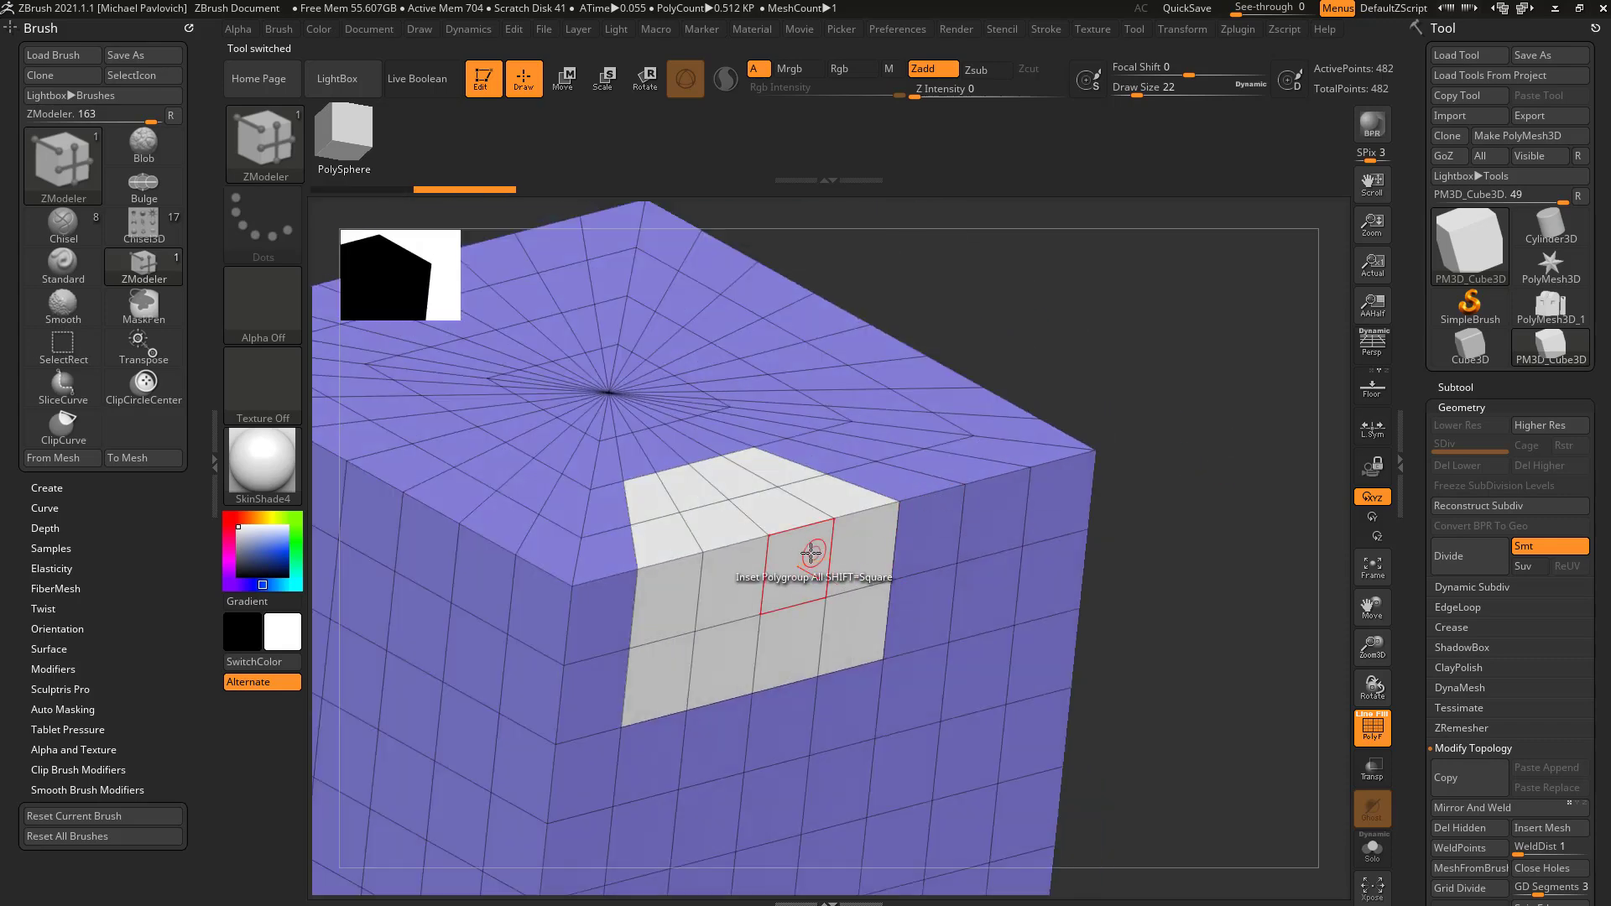
Try insetting the marked patch with Polygroup All and Equidistant, examine its border from several angles and undo the inset.
left_click_drag(795, 565, 790, 590)
left_click_drag(1217, 464, 1248, 524)
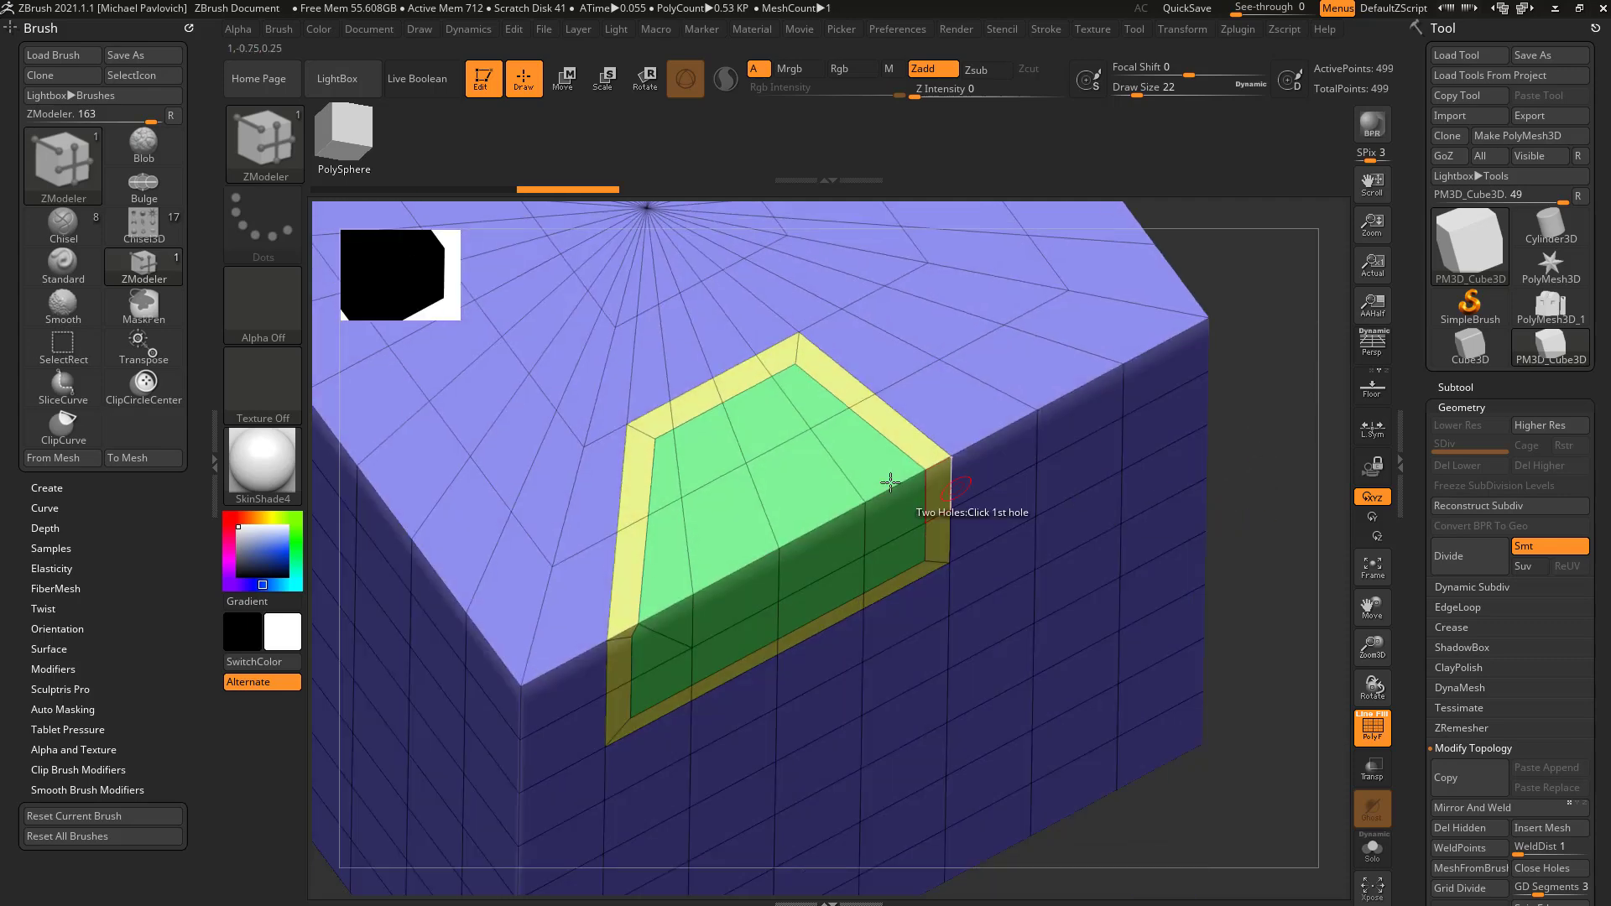
left_click_drag(1301, 592, 1284, 453)
left_click_drag(864, 342, 719, 545, "alt")
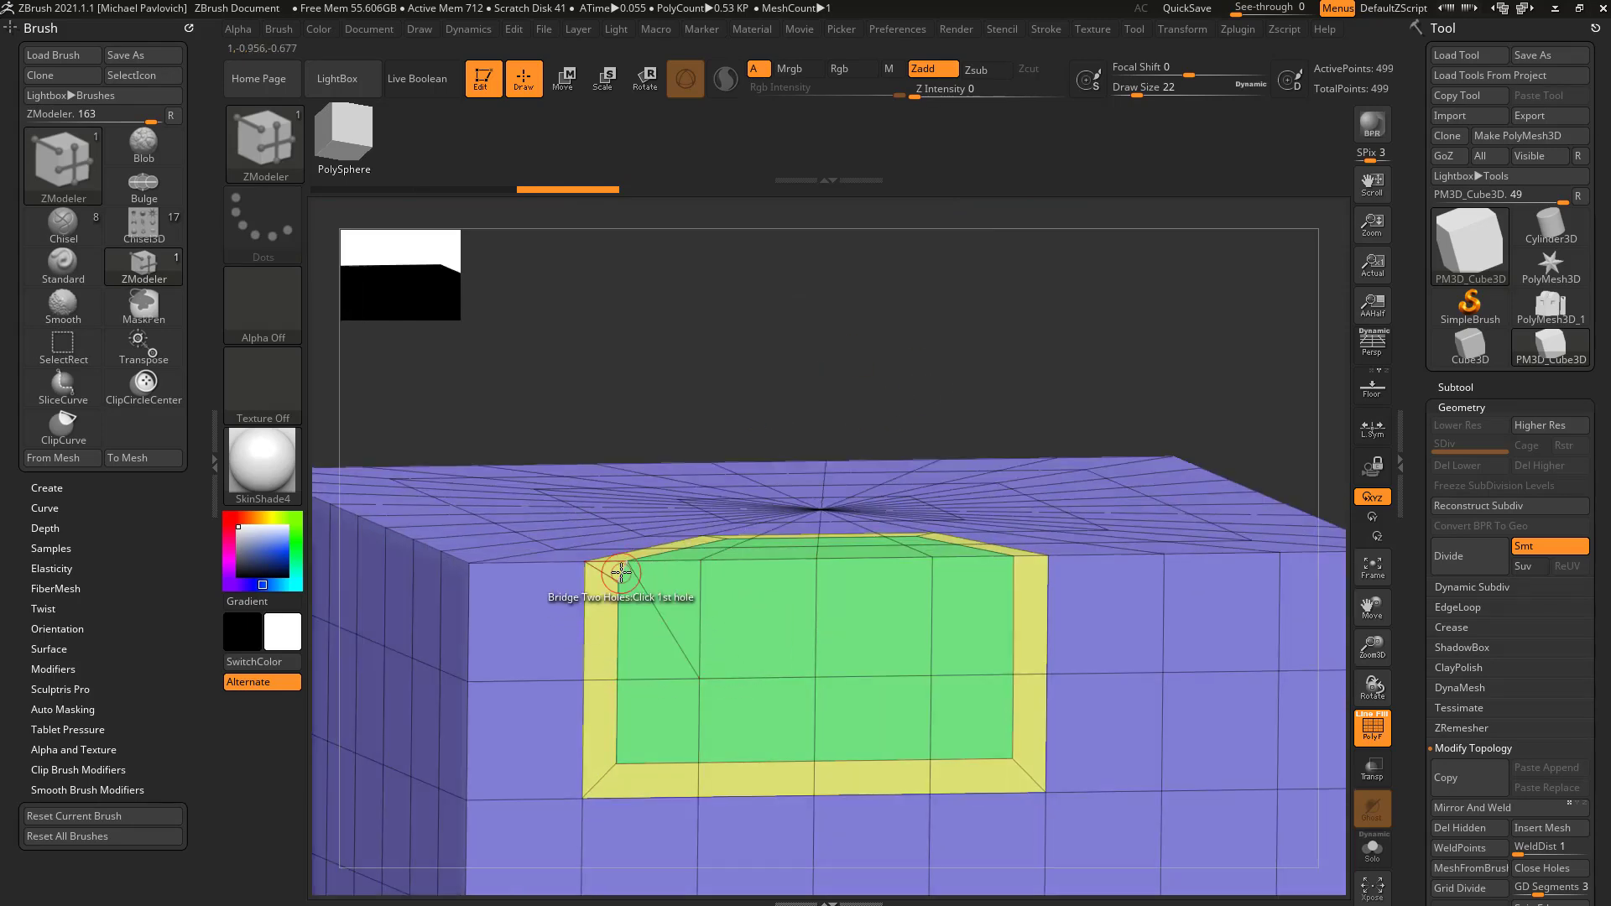
left_click_drag(744, 349, 802, 382)
left_click_drag(1162, 356, 1200, 432)
left_click_drag(1254, 487, 1237, 475)
key("ctrl")
key("ctrl+z")
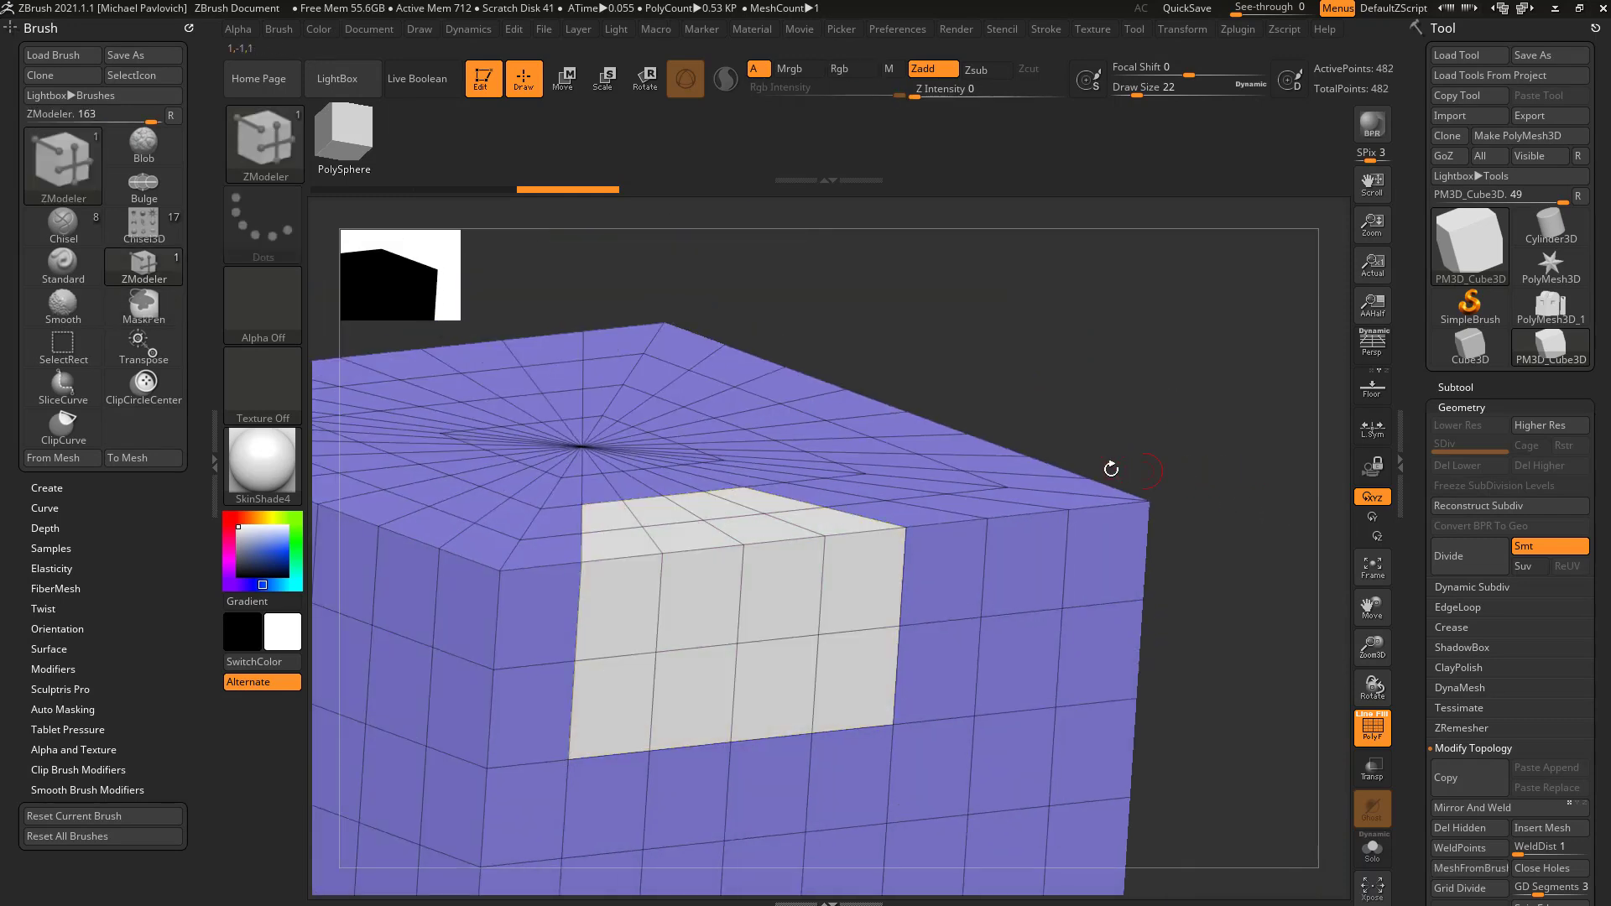
Set Custom Equidistant Snap to 0.25 and try insetting the marked patch twice, undoing each inset.
key("space")
key("space")
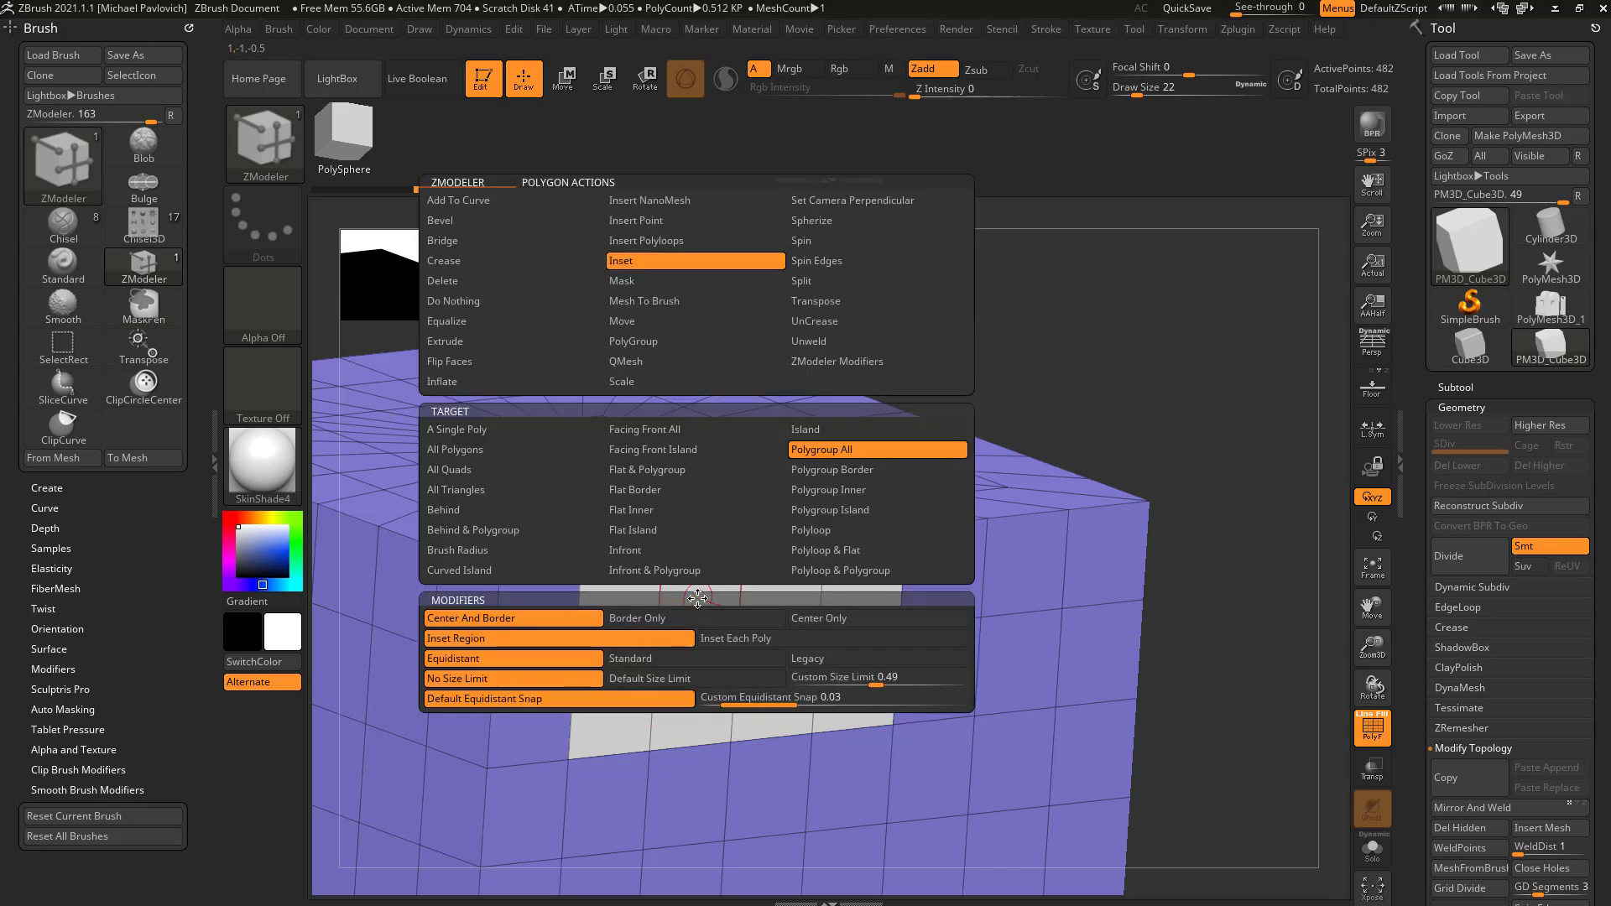
left_click(819, 703)
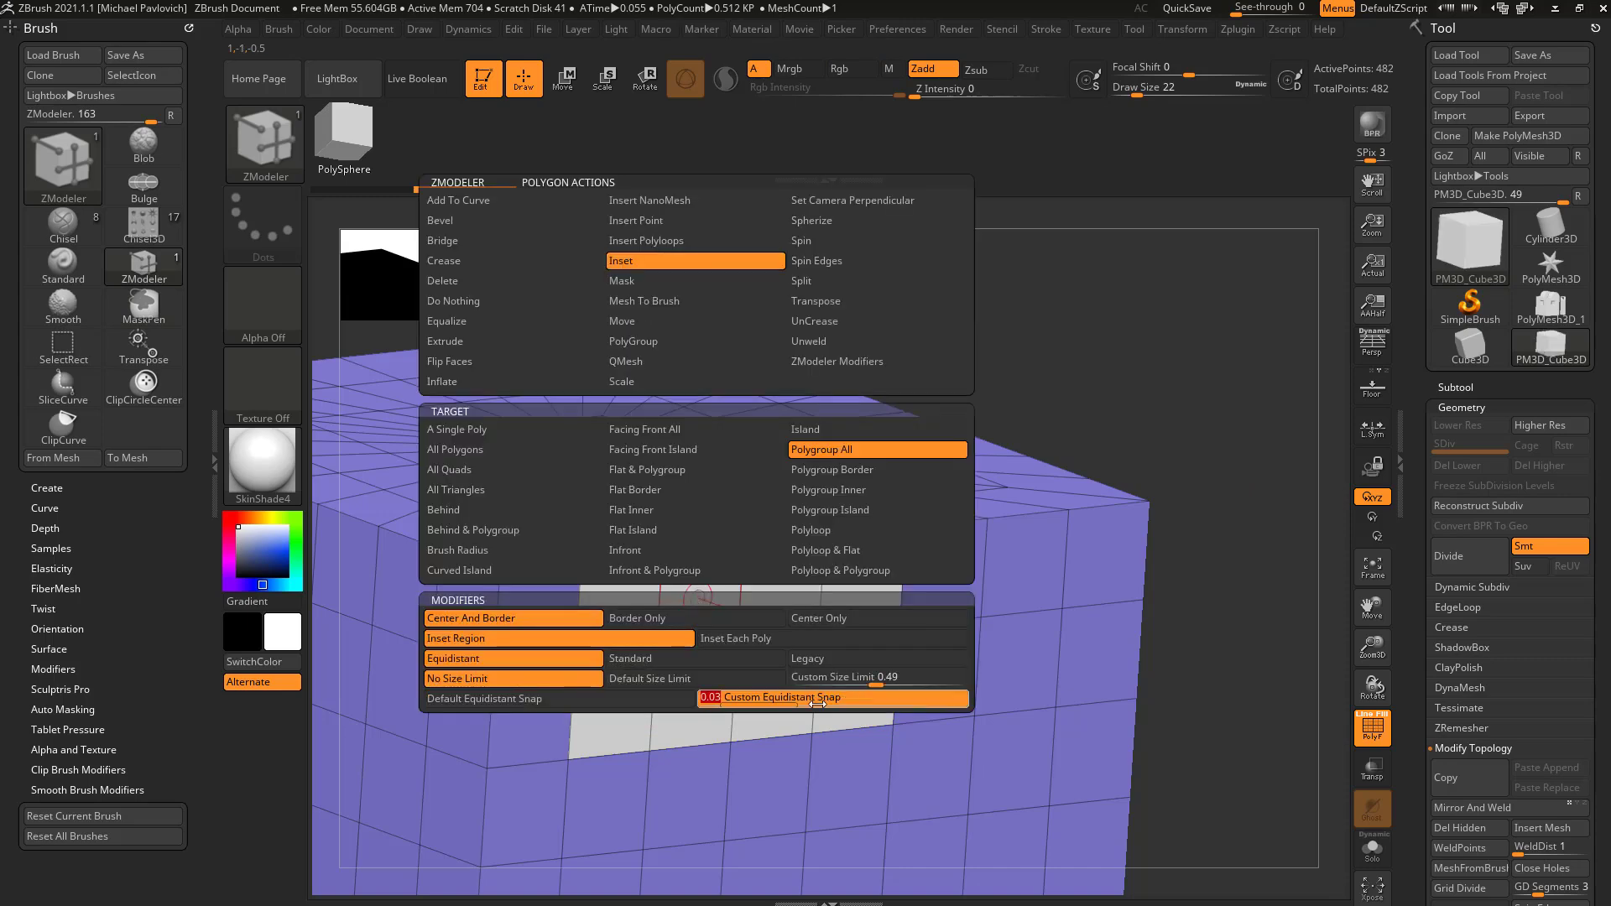
left_click_drag(669, 576, 693, 635)
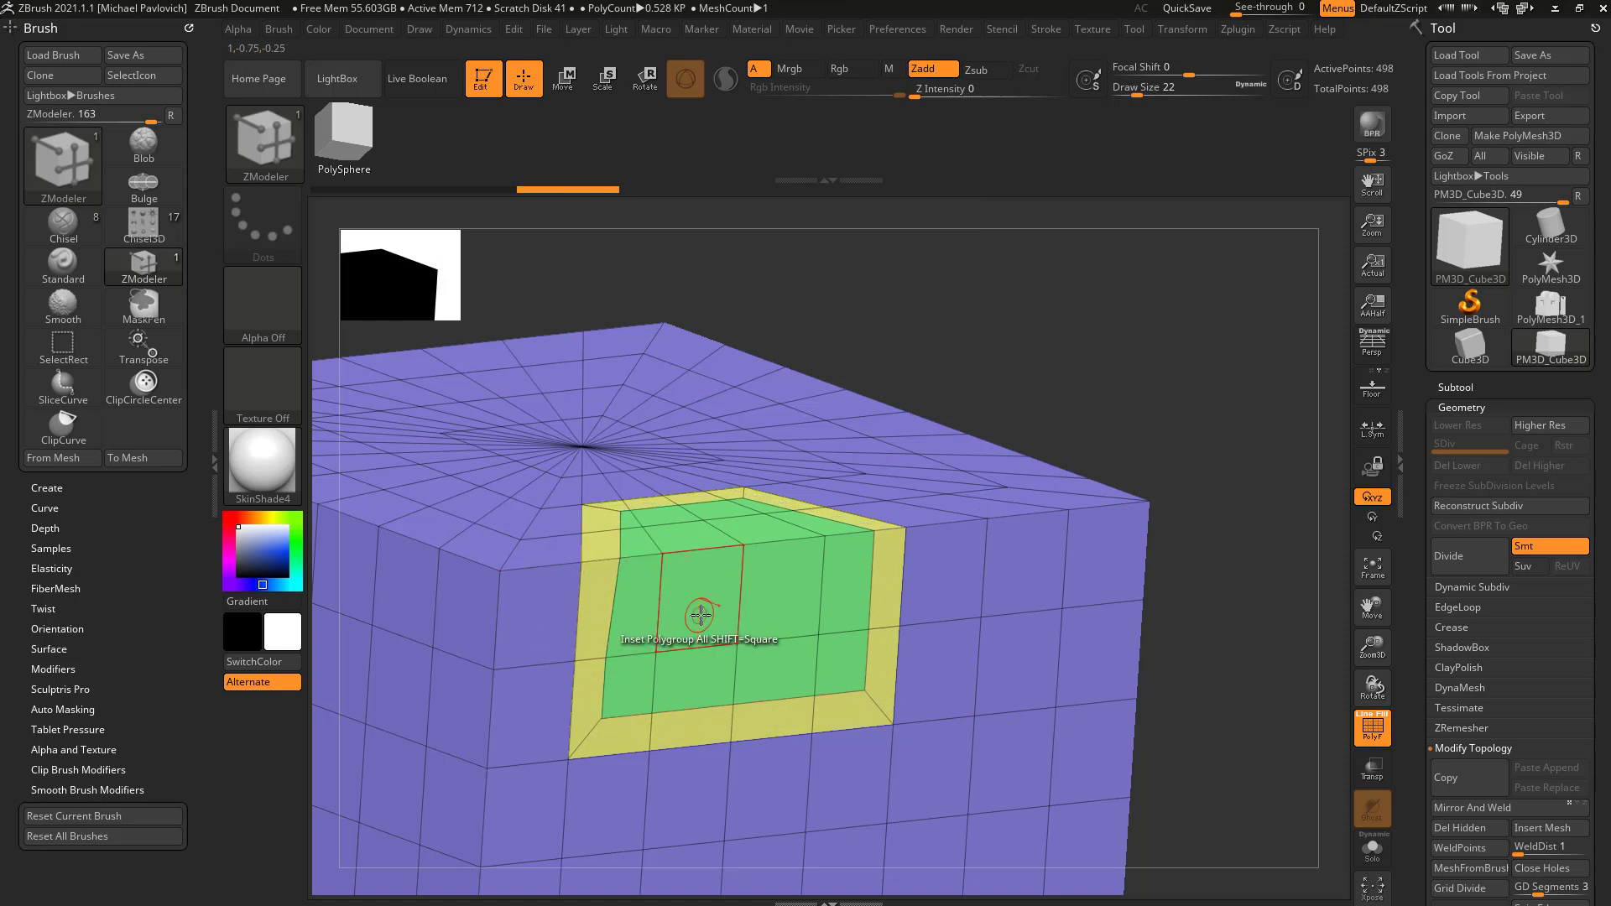
key("ctrl+z")
left_click_drag(706, 601, 706, 640)
right_click_drag(706, 640, 553, 643, "shift")
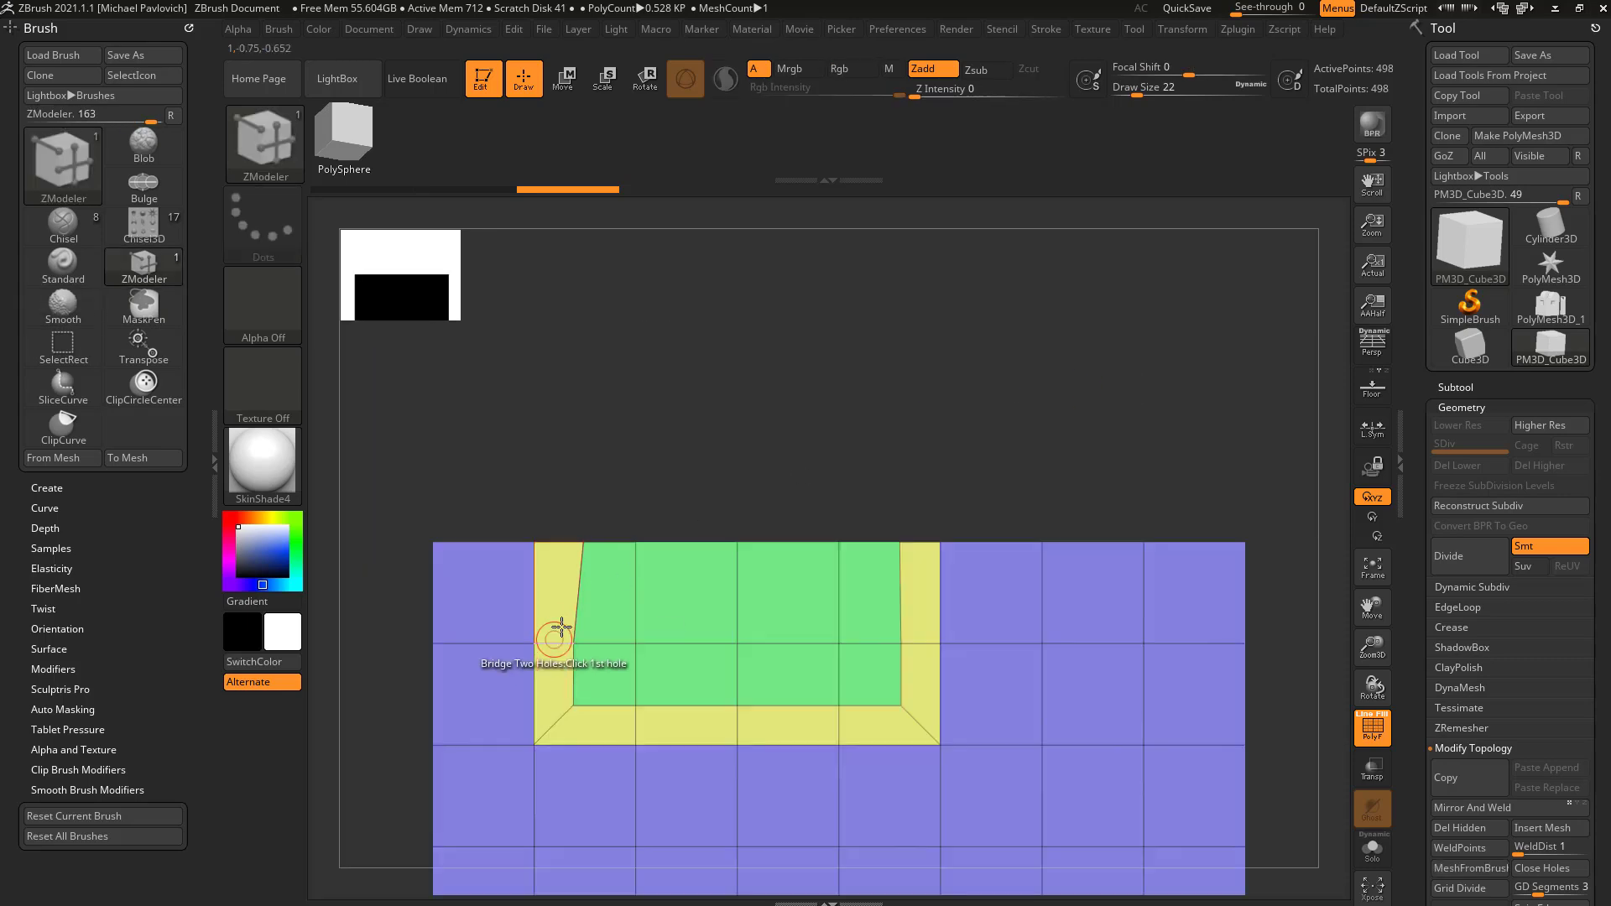
right_click_drag(587, 557, 670, 462)
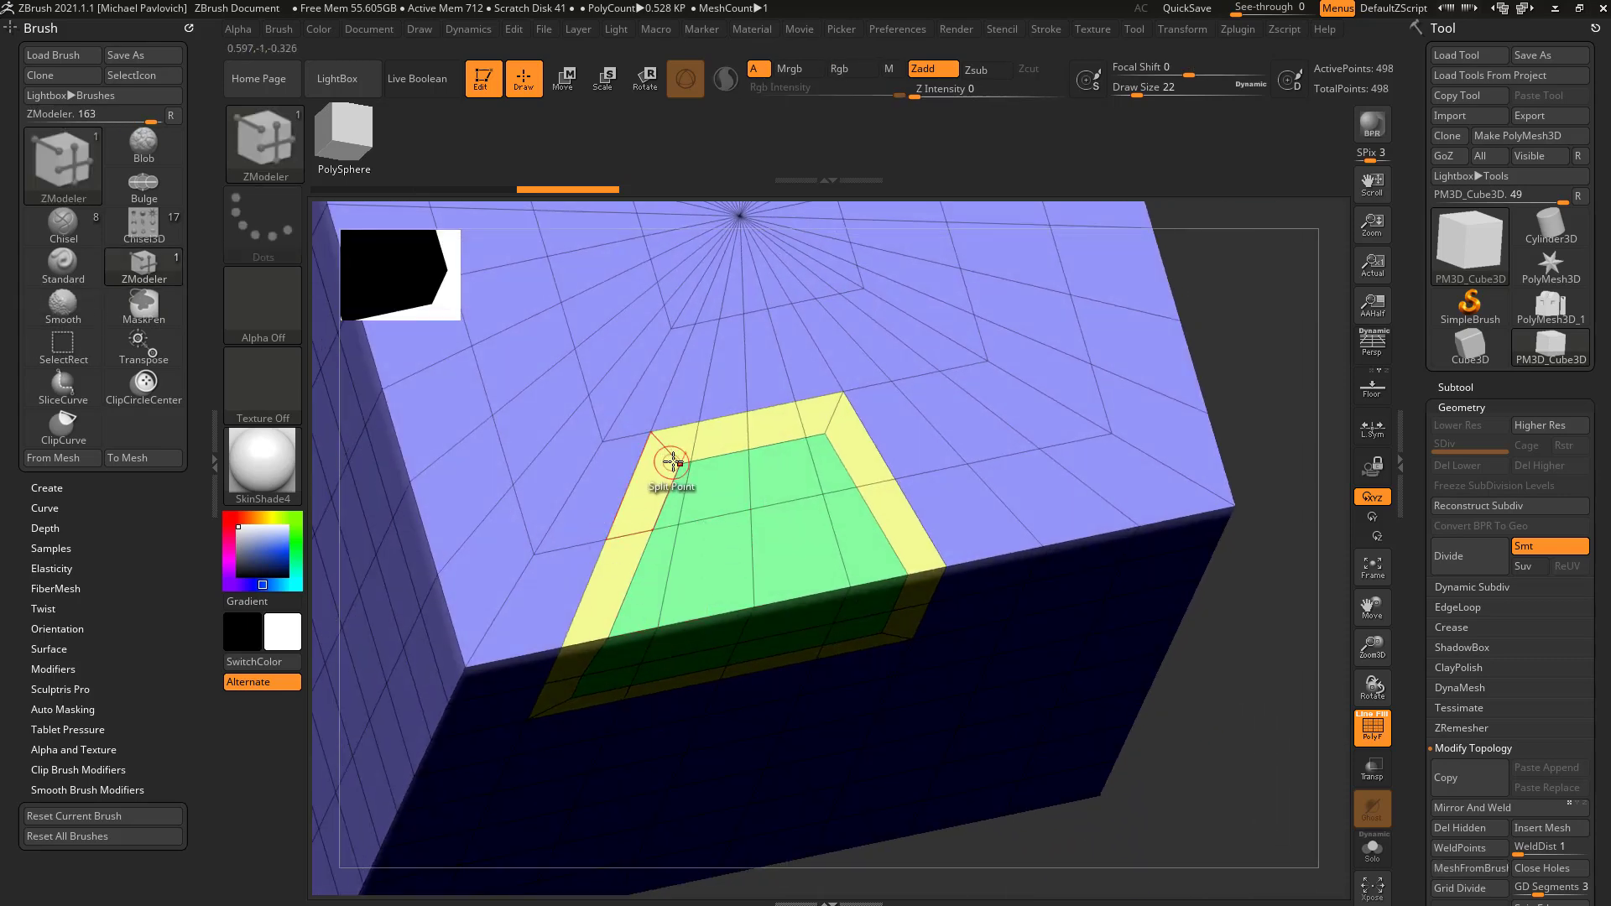
left_click_drag(1241, 564, 1260, 328)
left_click_drag(1133, 387, 1187, 453)
key("ctrl+z")
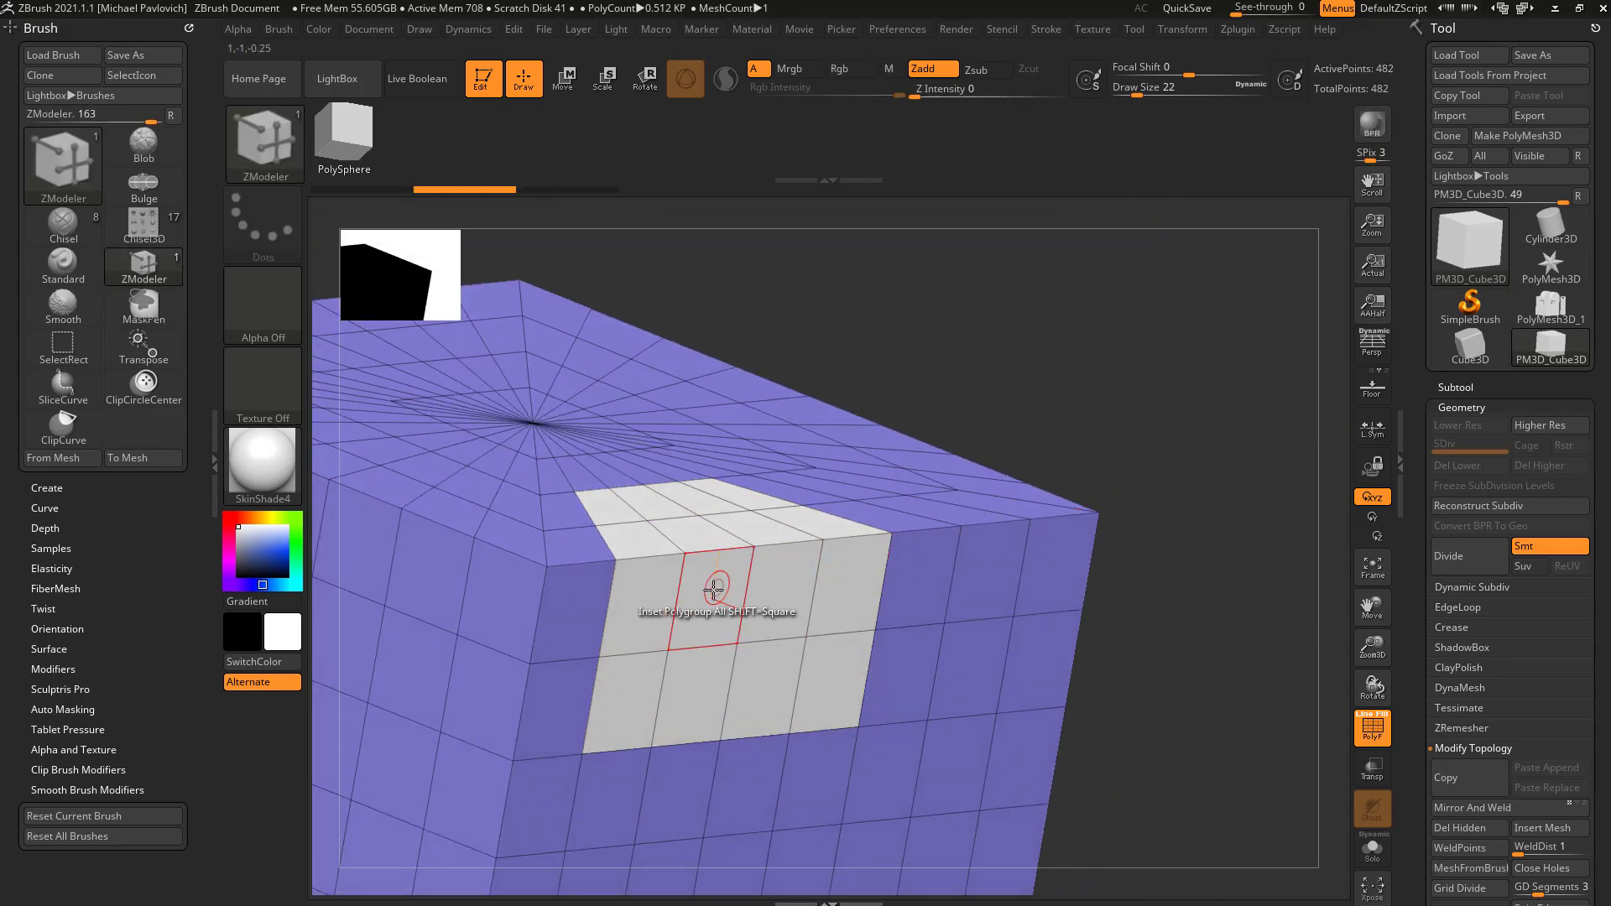
Set the inset type to Legacy with Default Equidistant Snap and try insetting the marked patch, undoing the insets.
key("space")
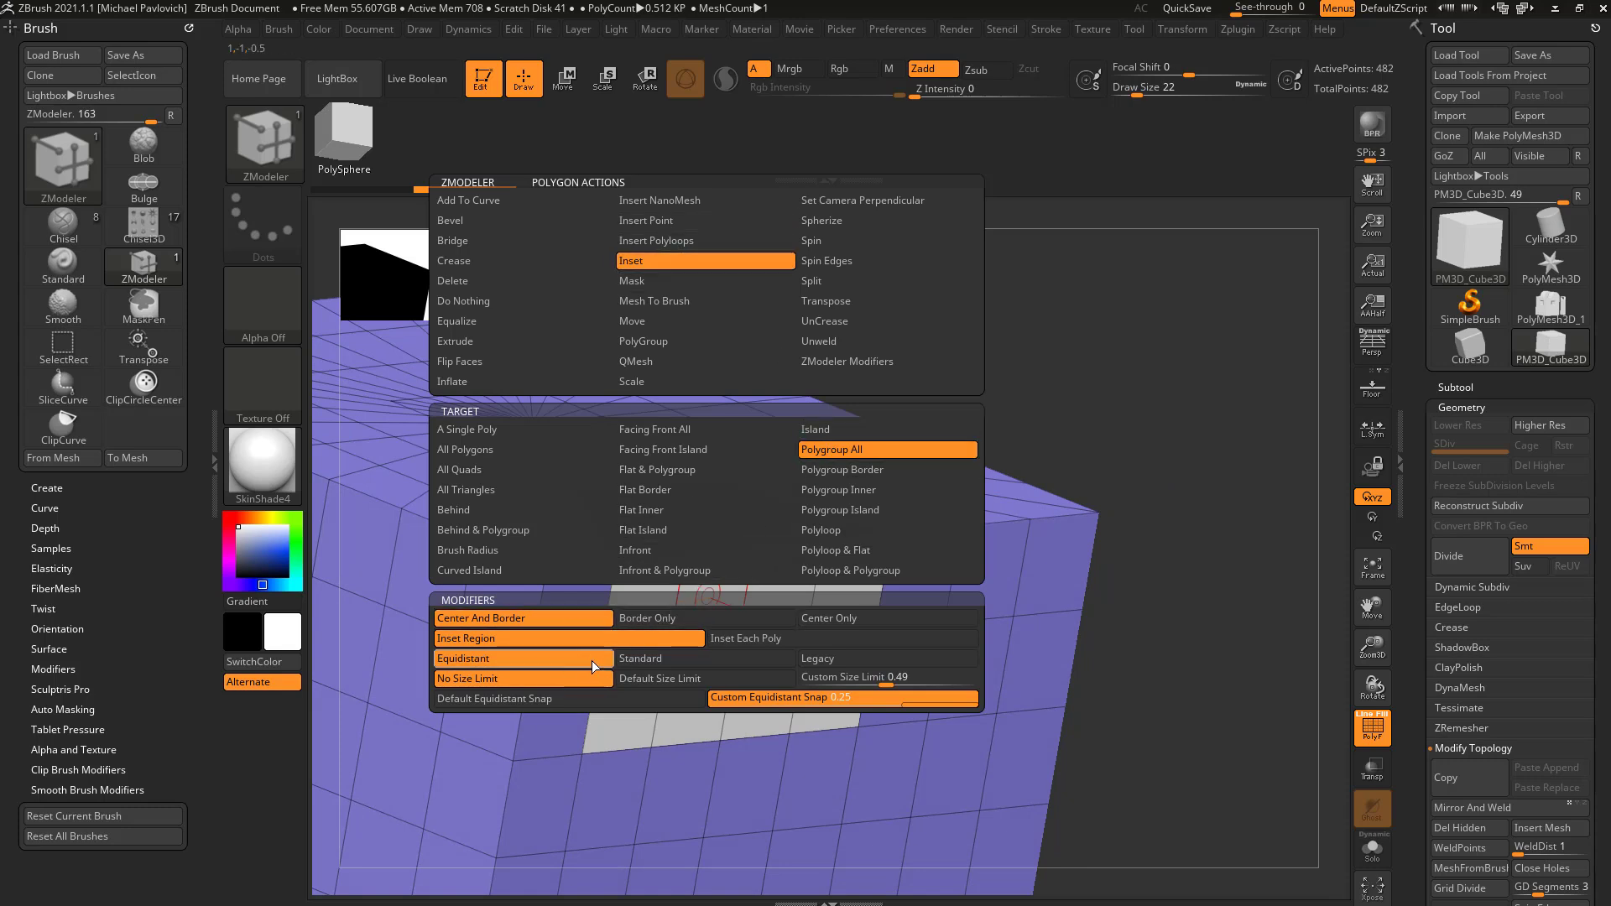
left_click(646, 659)
left_click(812, 660)
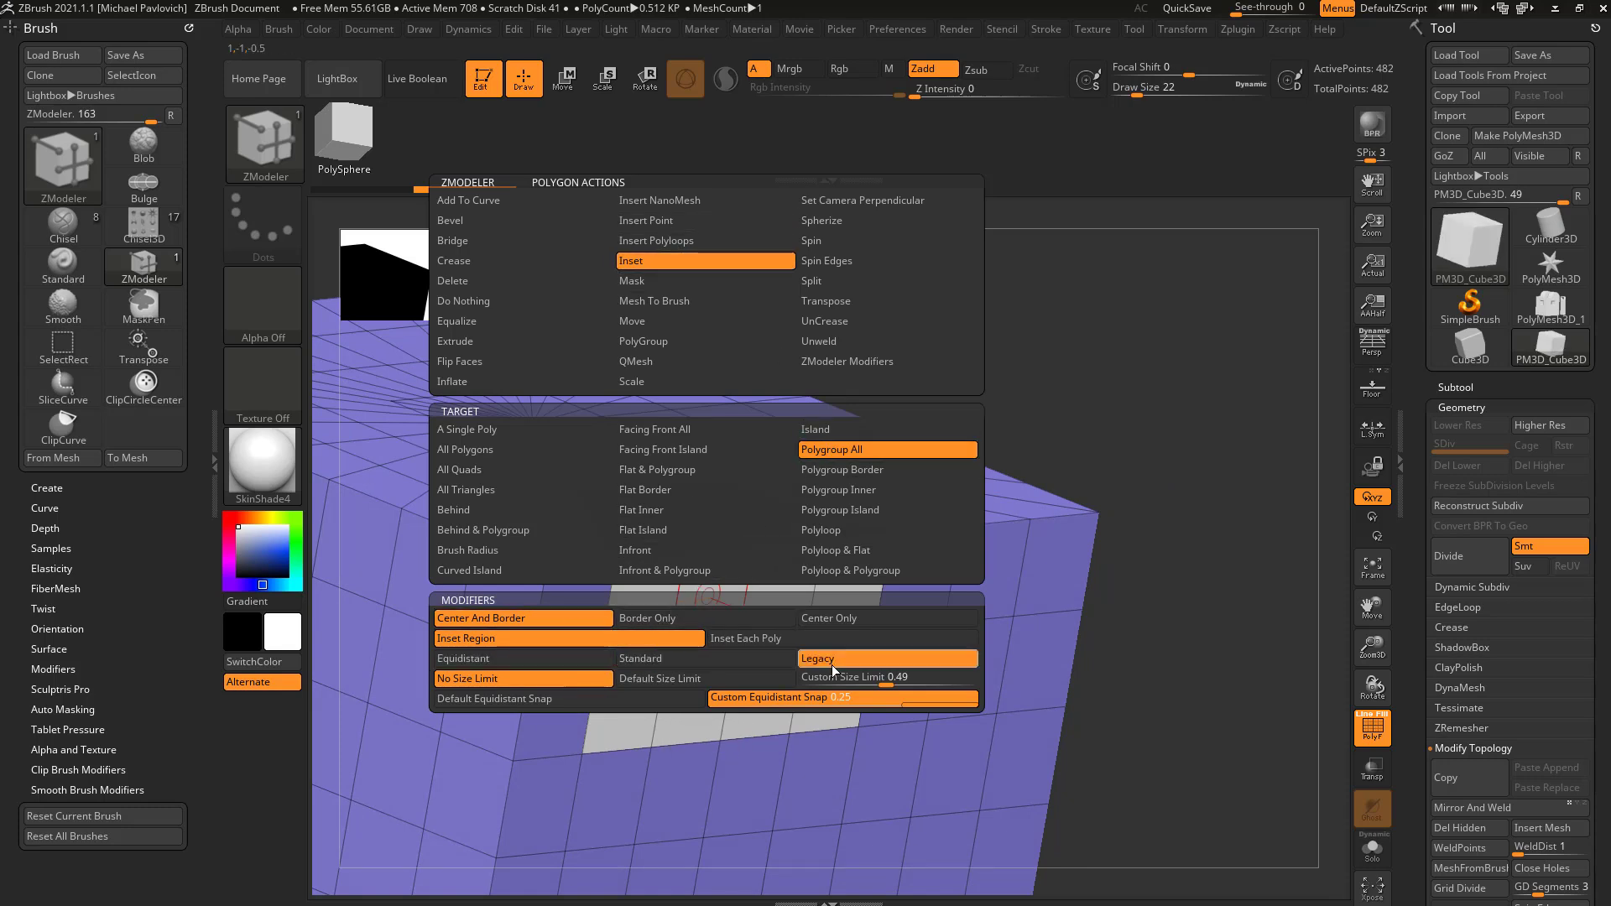
left_click(698, 699)
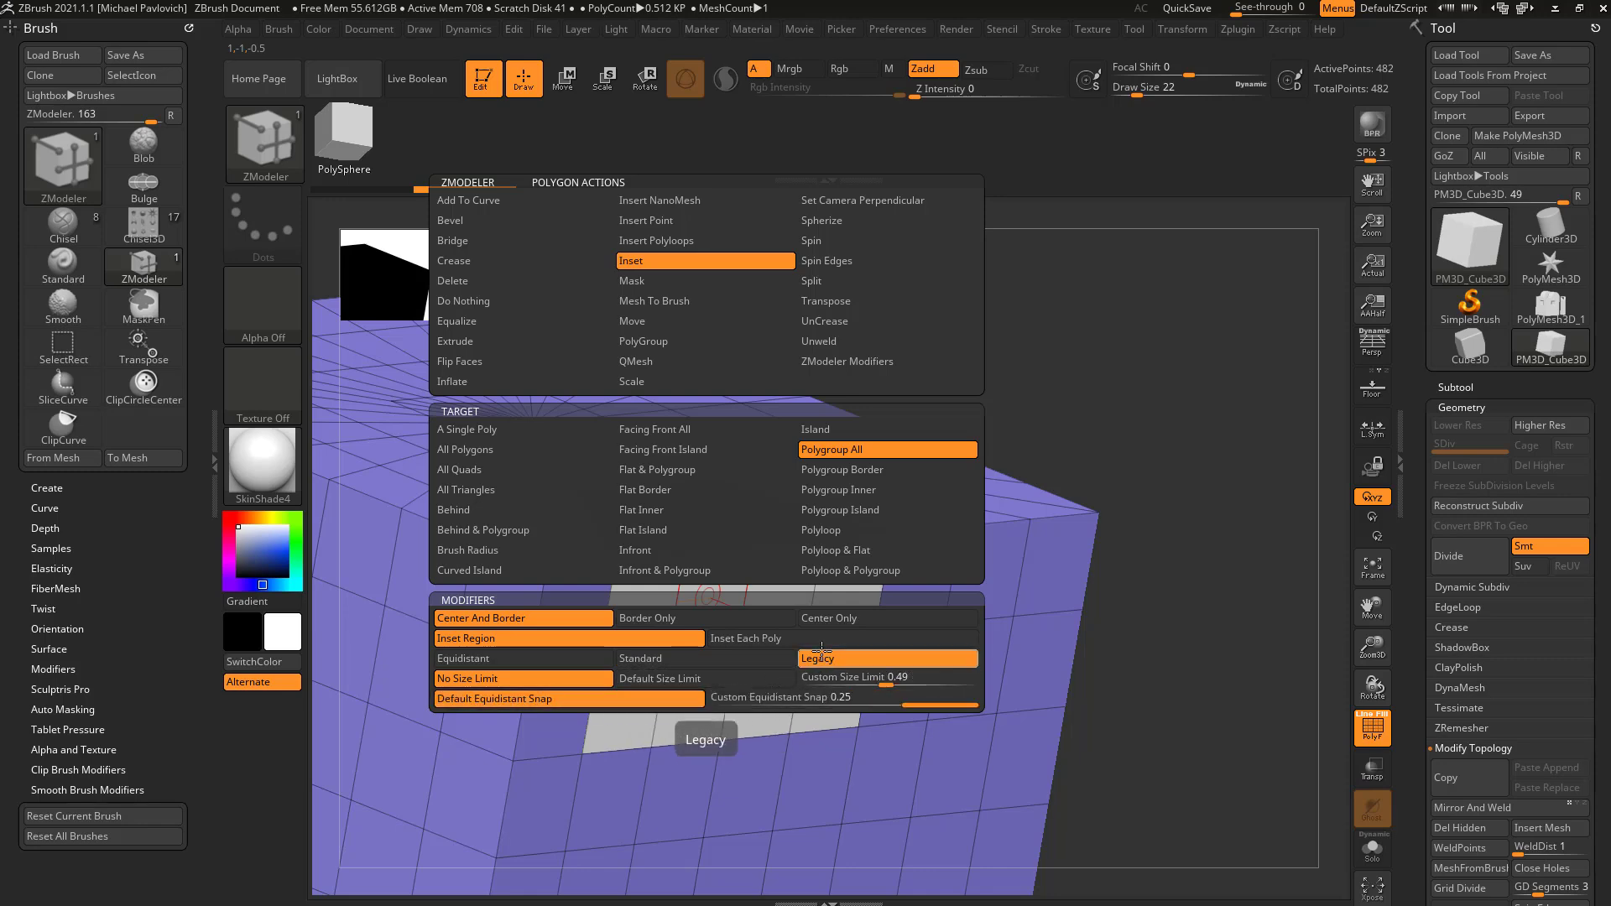
left_click_drag(661, 579, 702, 624)
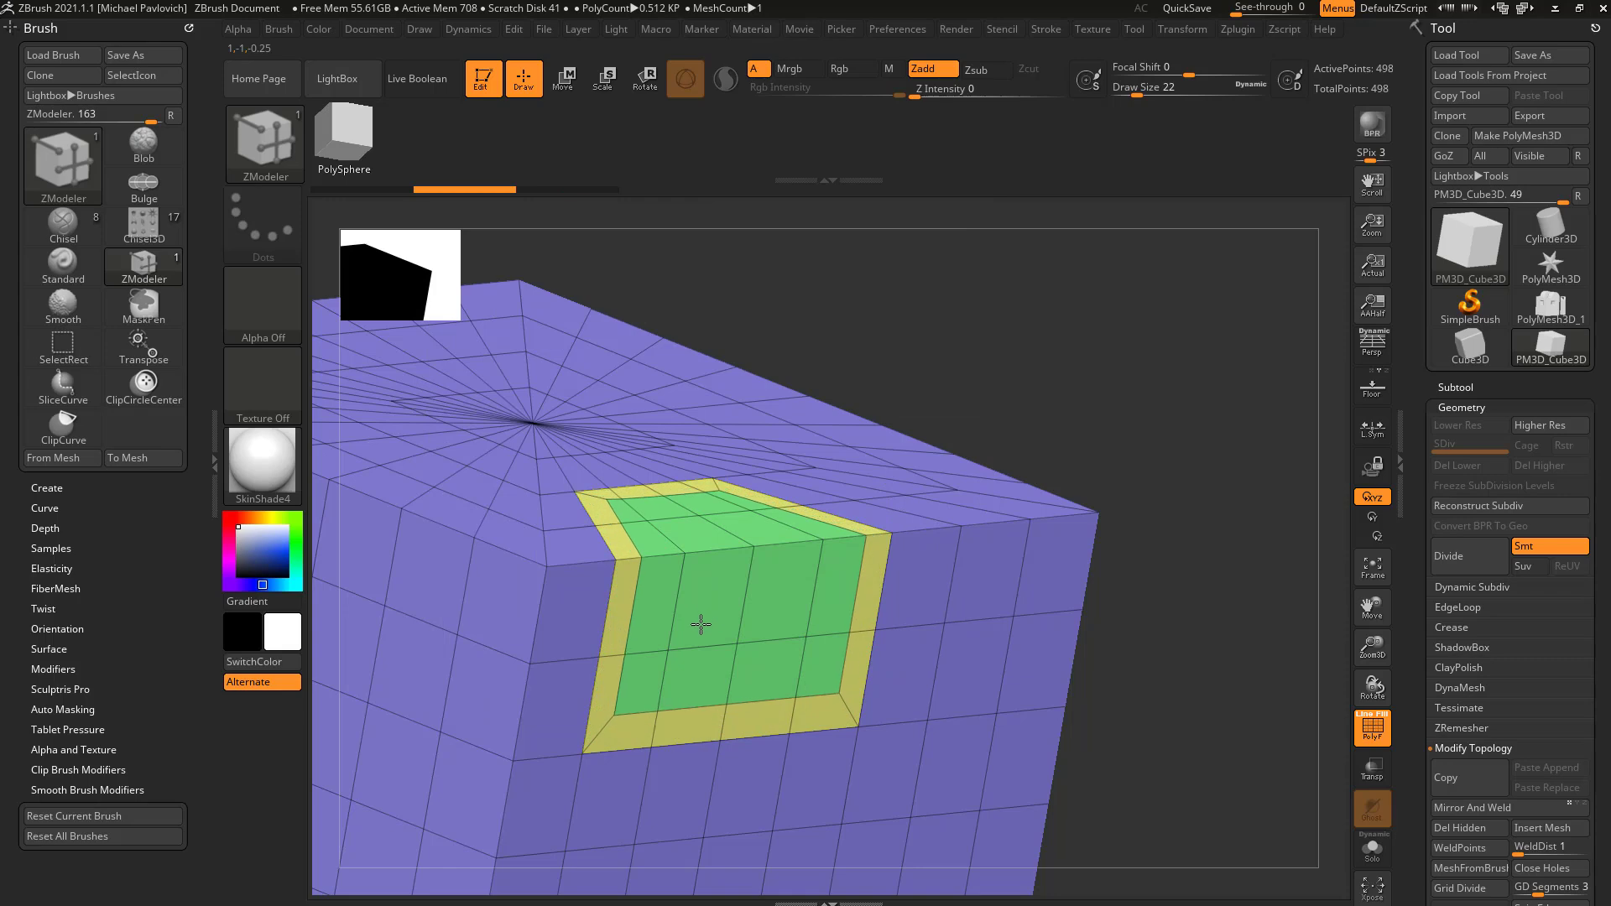
left_click_drag(1197, 518, 954, 575)
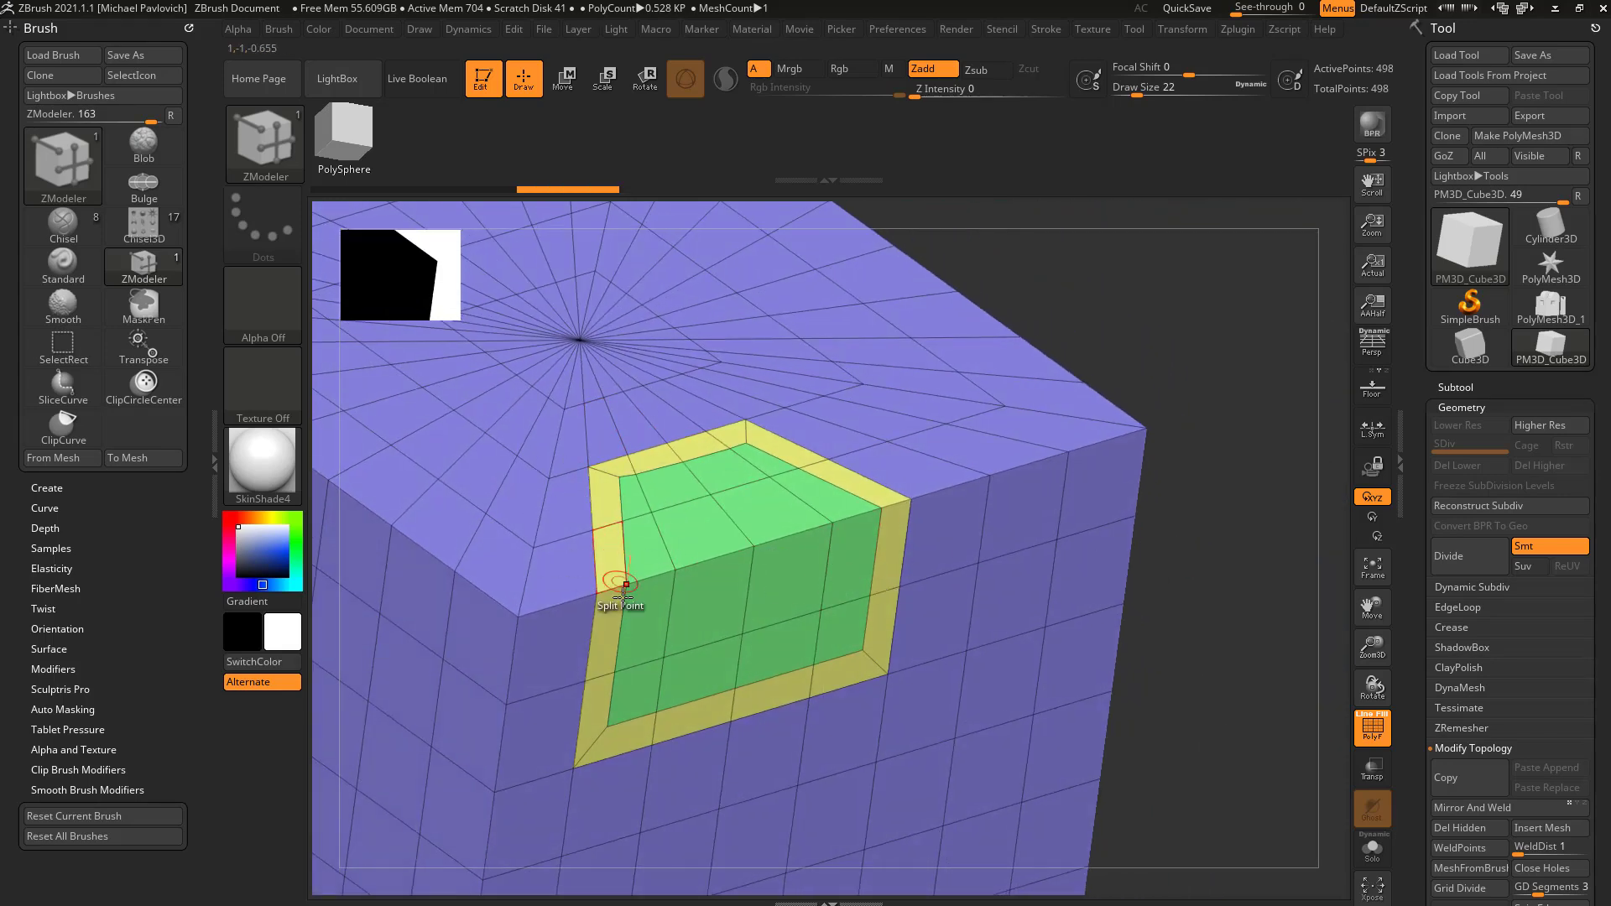
left_click_drag(1203, 415, 1183, 564)
key("ctrl")
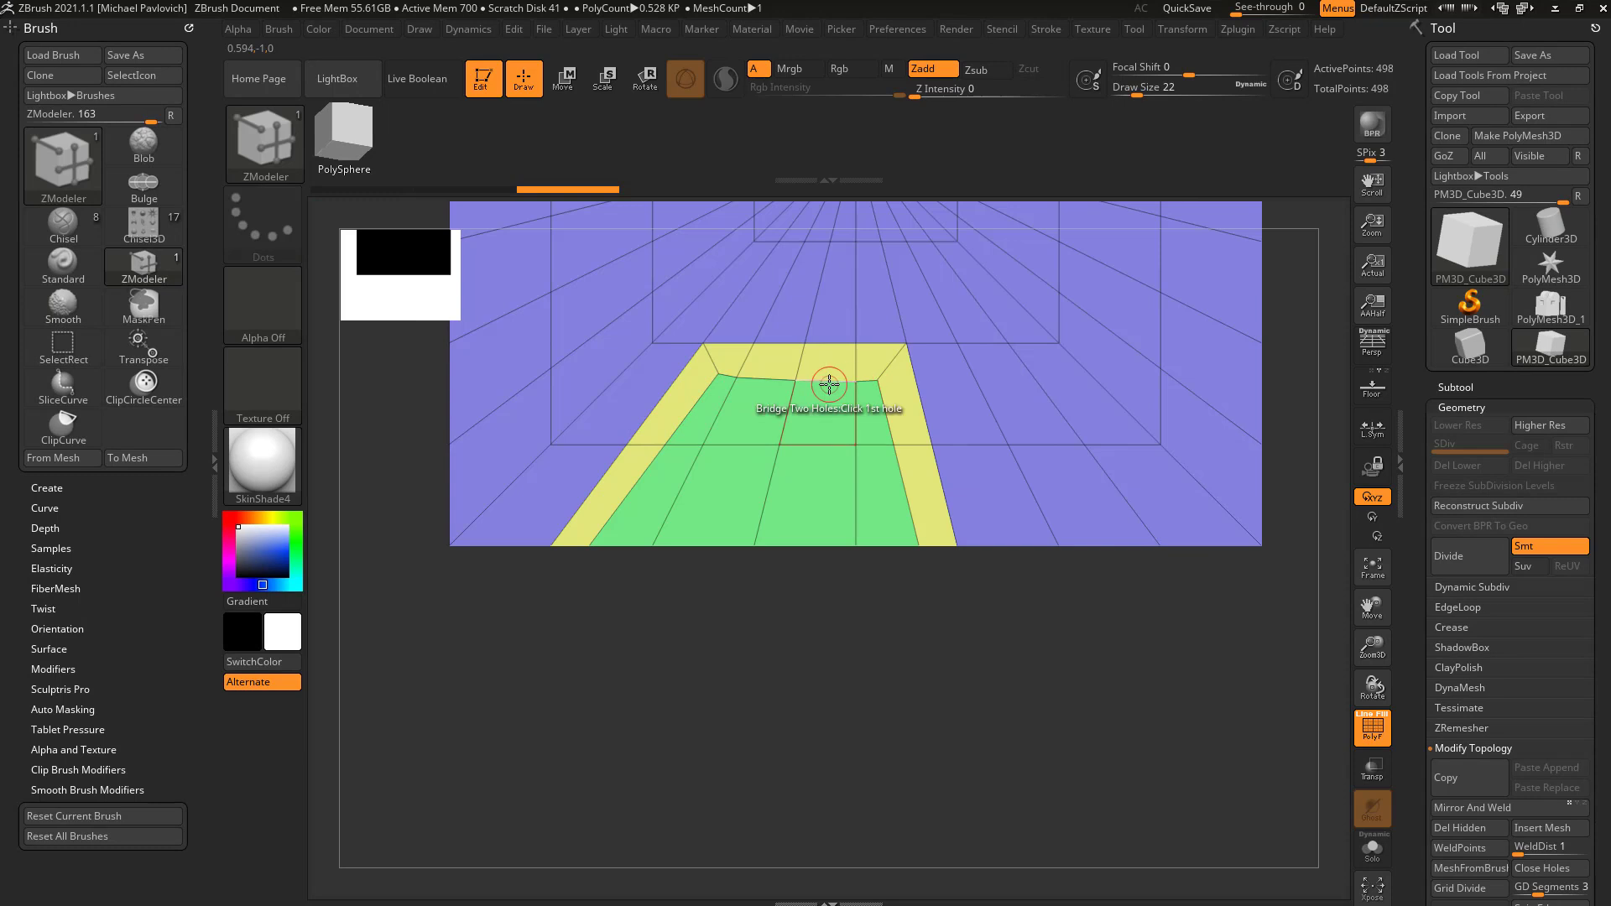
key("ctrl+z")
left_click_drag(652, 481, 733, 525)
key("ctrl+z")
key("ctrl+z")
Set the inset type to Standard, inset the marked patch and check its border on both faces.
key("space")
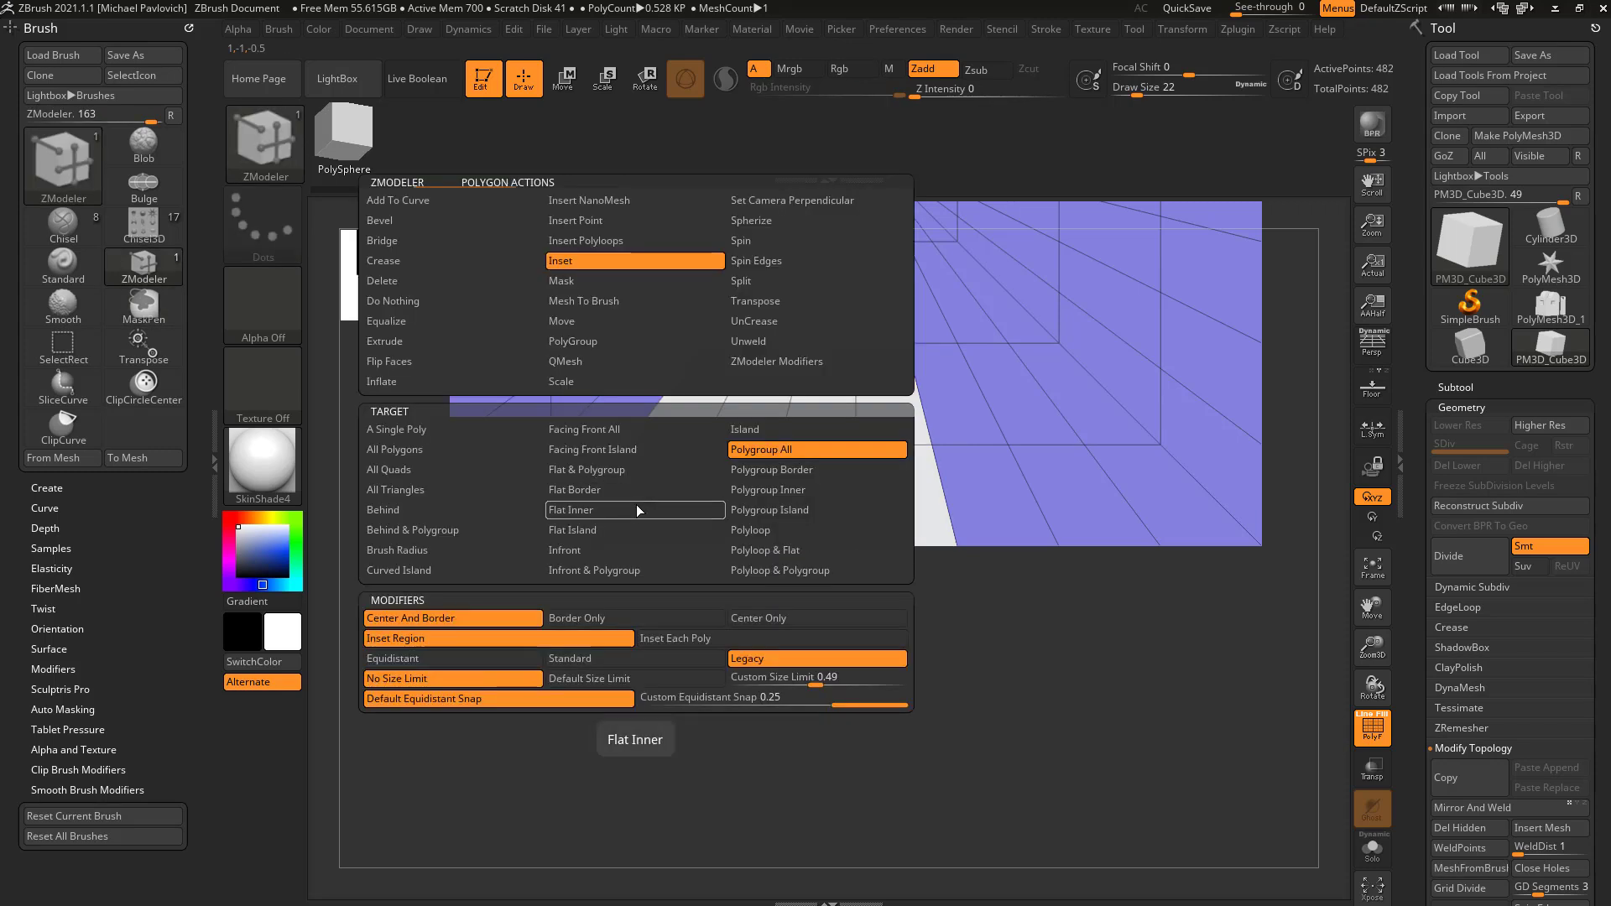
left_click(627, 658)
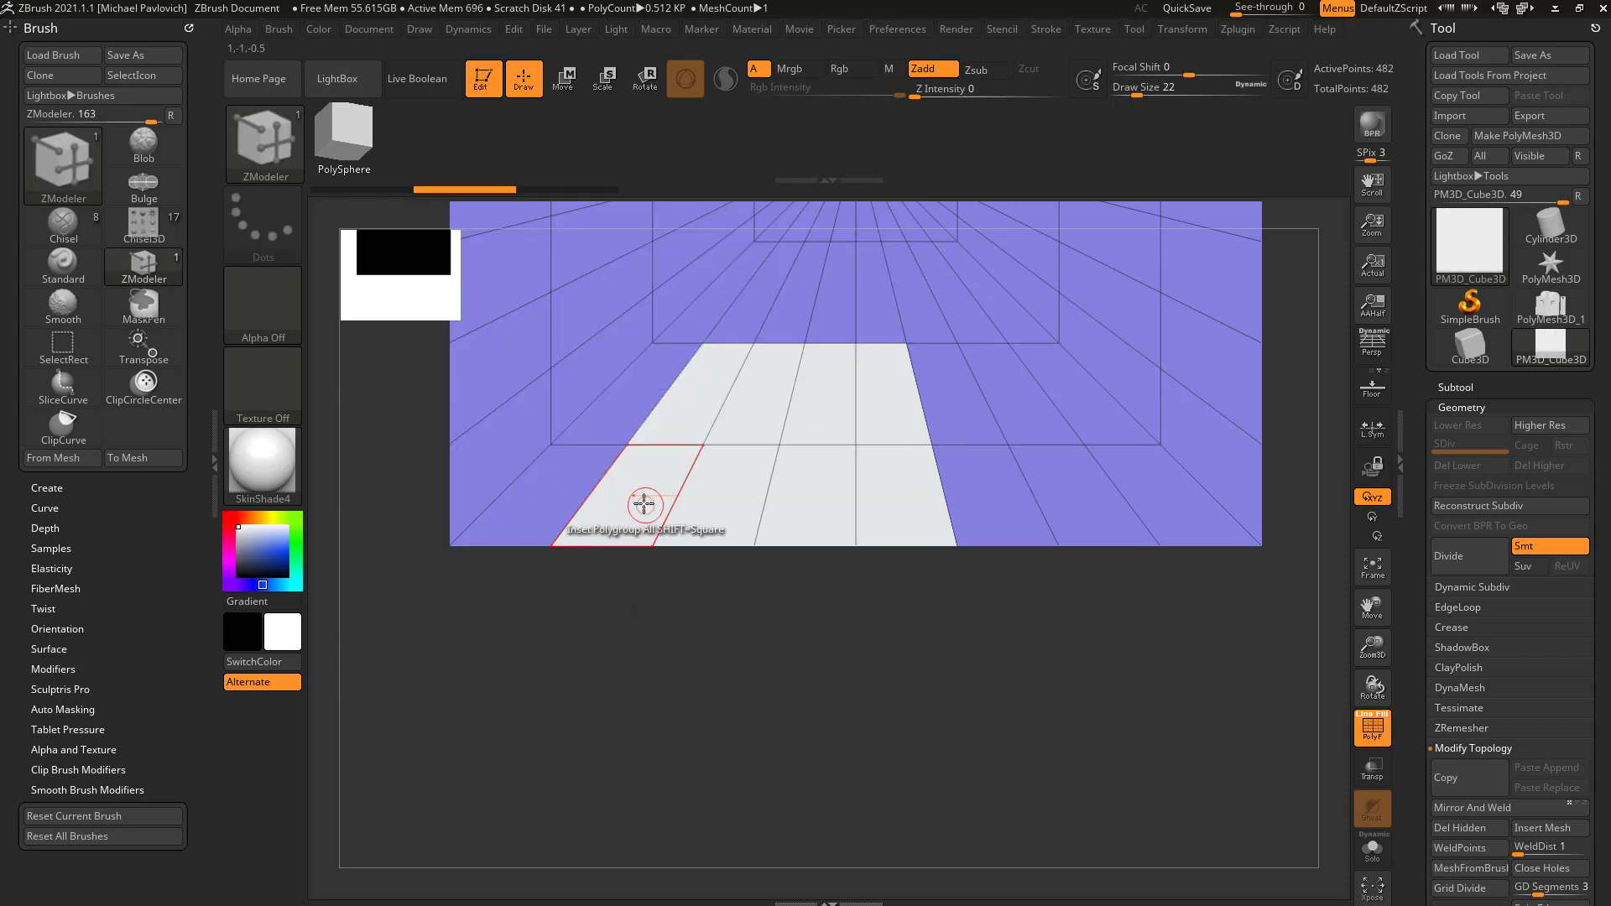
left_click_drag(645, 507, 659, 521)
left_click_drag(671, 595, 662, 526)
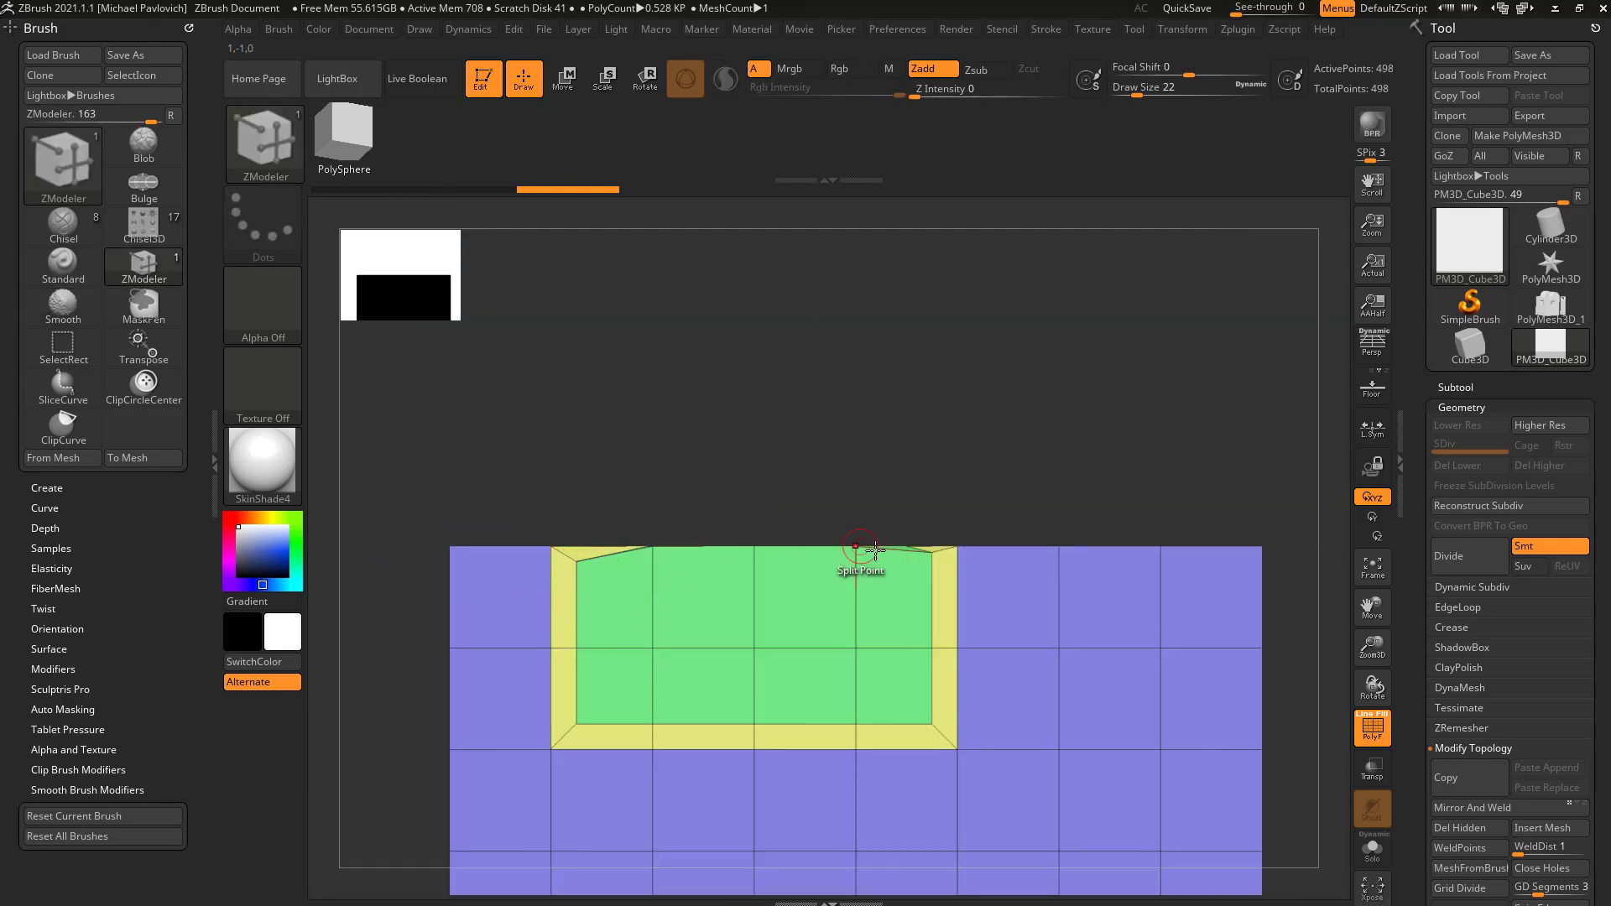
left_click_drag(681, 470, 621, 538)
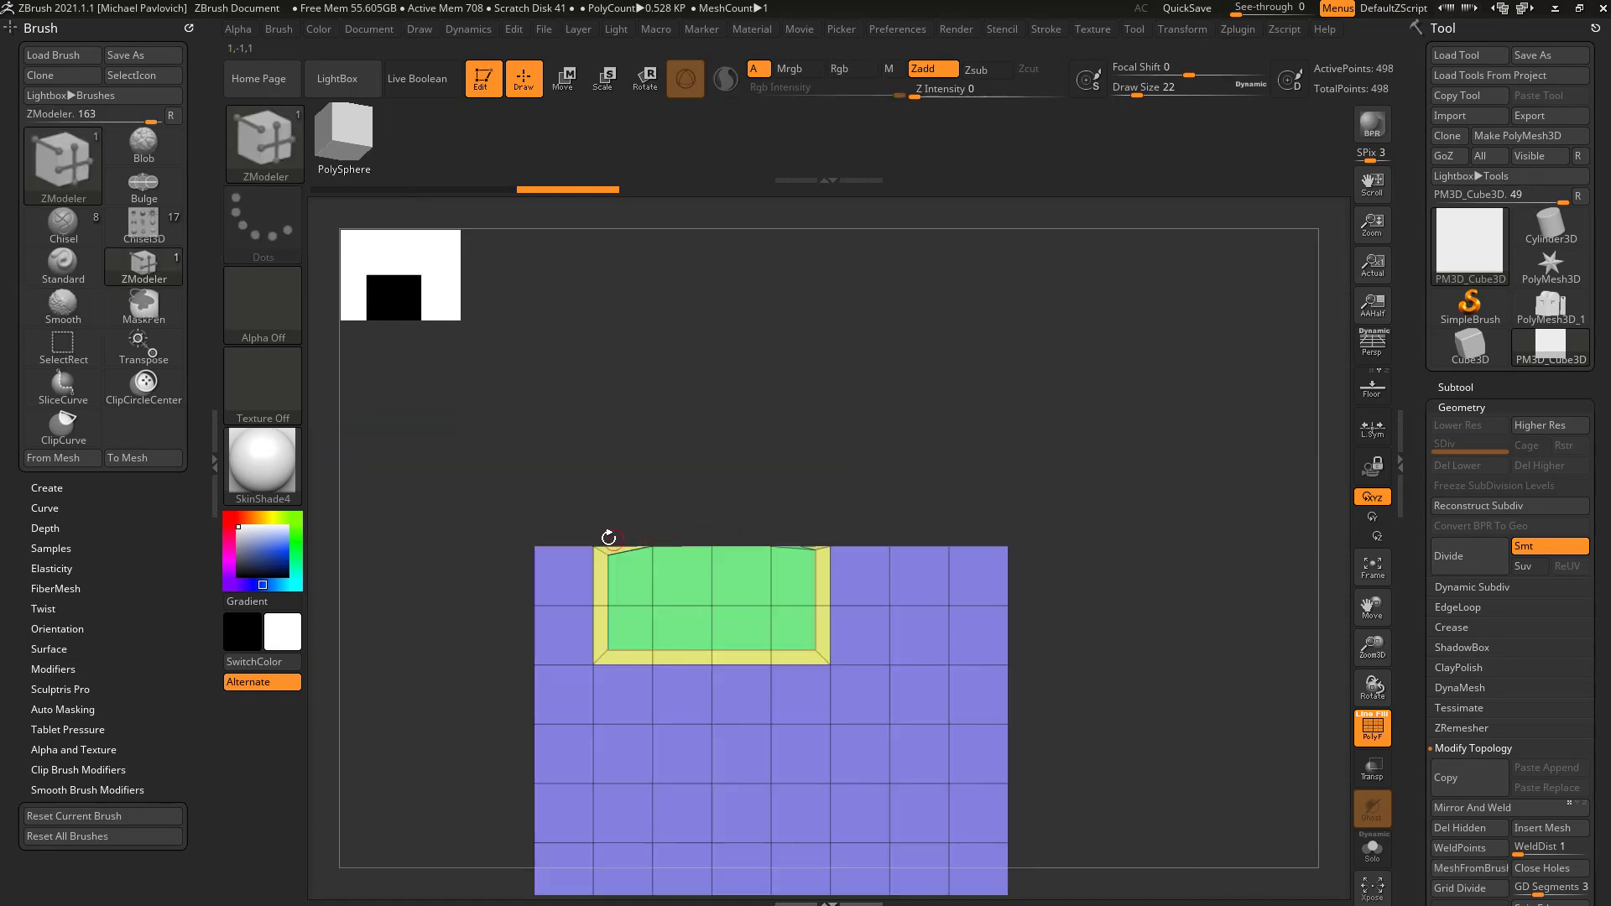
left_click_drag(793, 464, 997, 486)
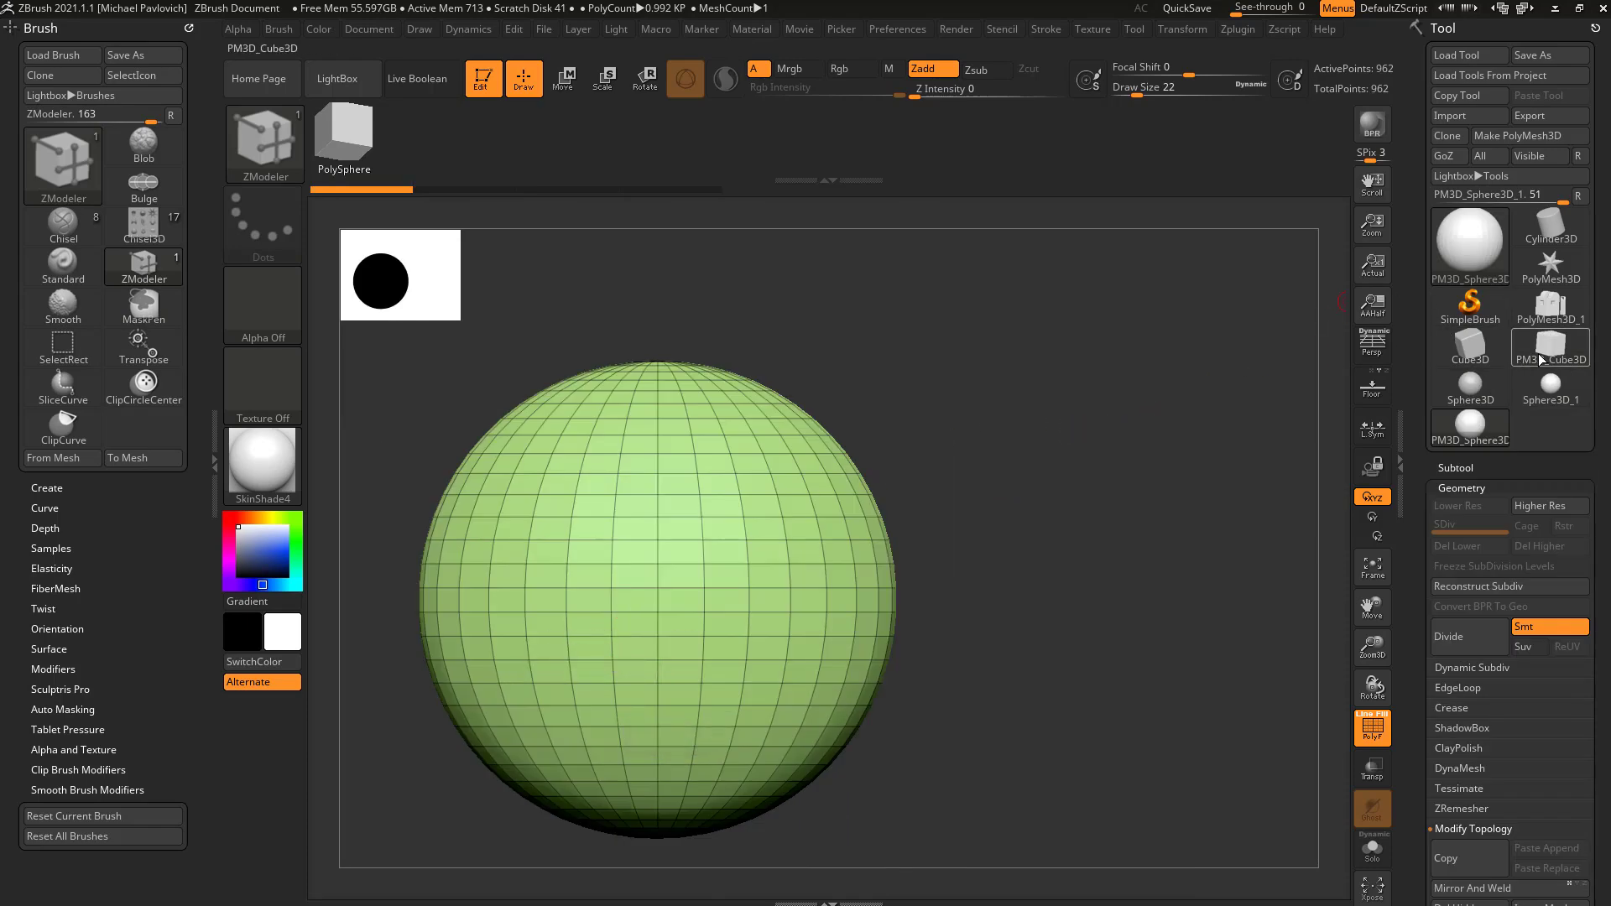
Switch back to the PolyMesh3D_1 block with the arches and the separate strips.
mouse_move(1539, 354)
left_click(1544, 315)
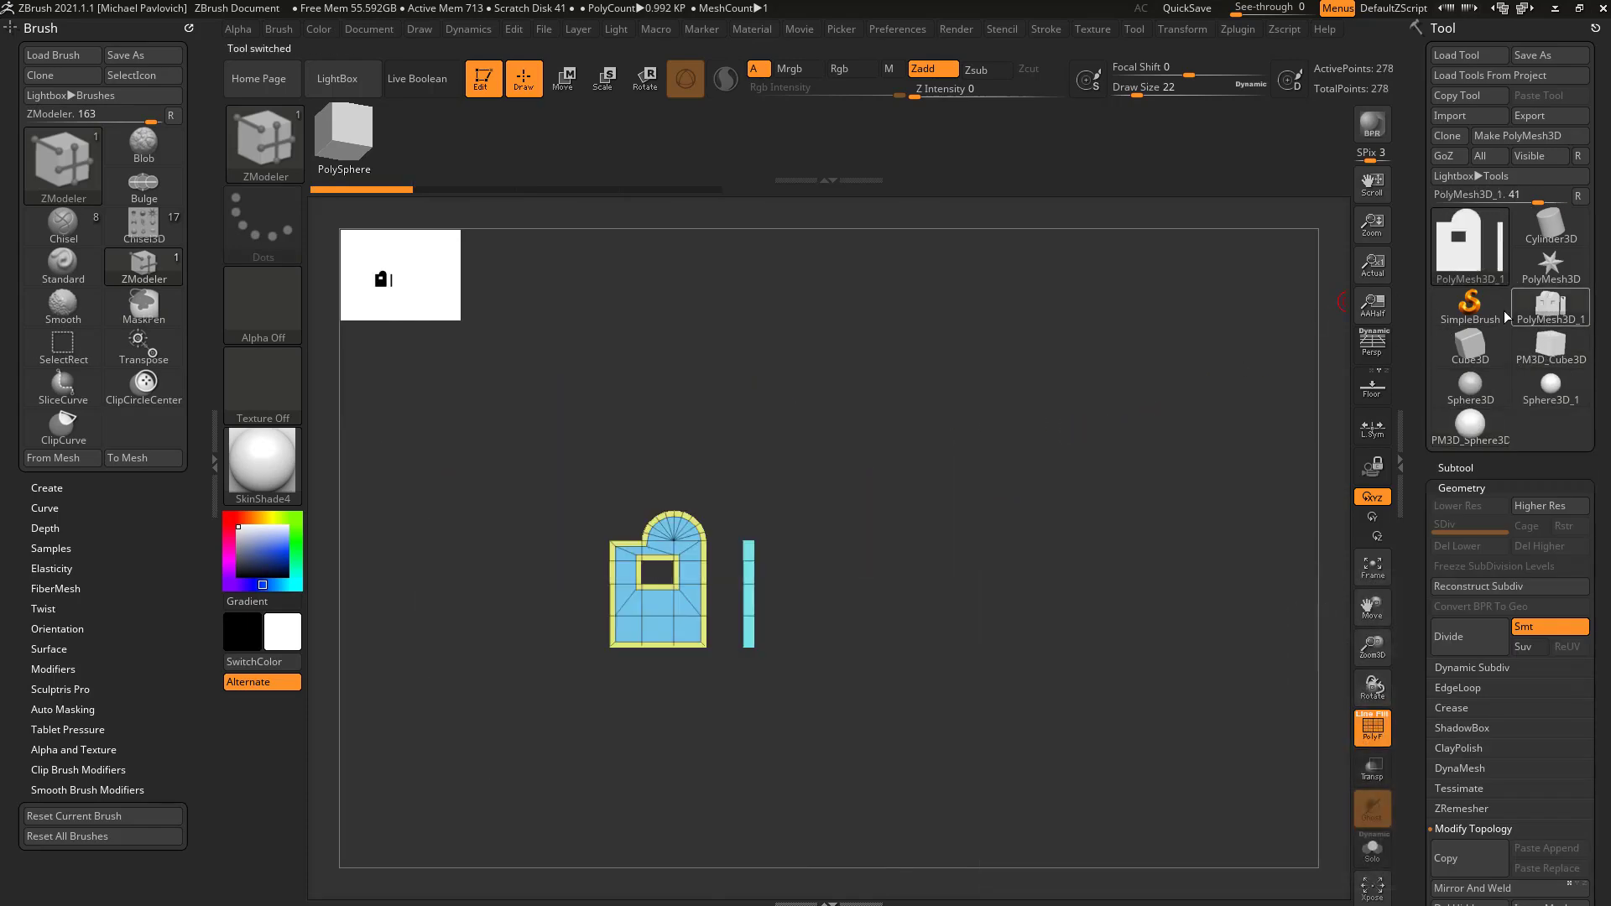
left_click_drag(999, 435, 973, 477)
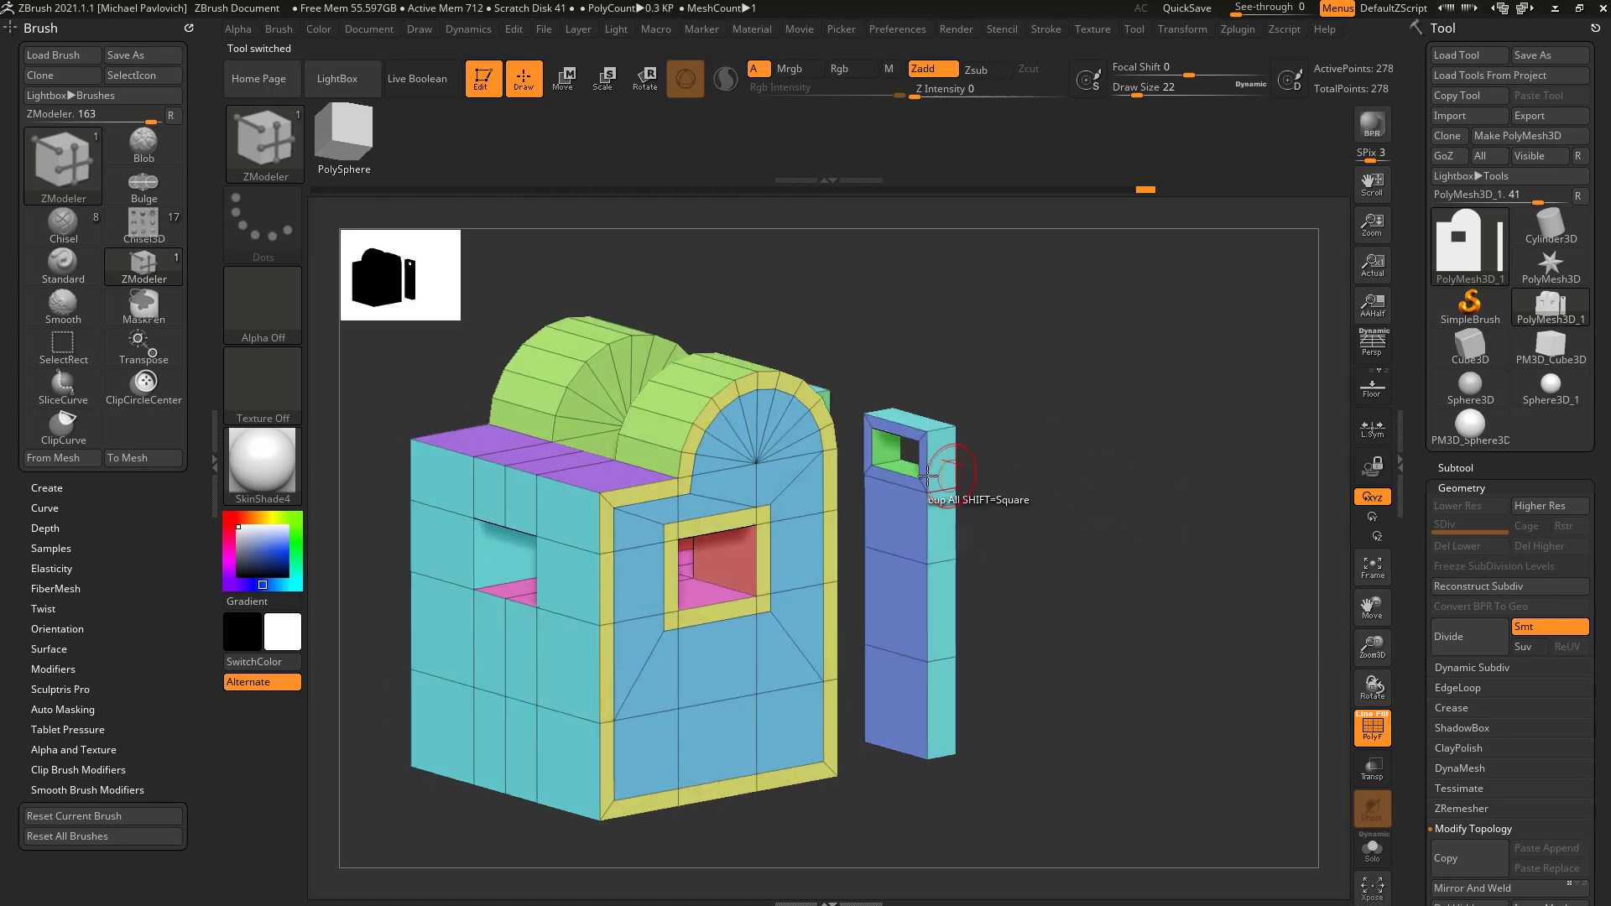
Set the polygon action to Mask with Polygroup All, mask the block's inset arched side and invert the mask.
key("space")
key("space")
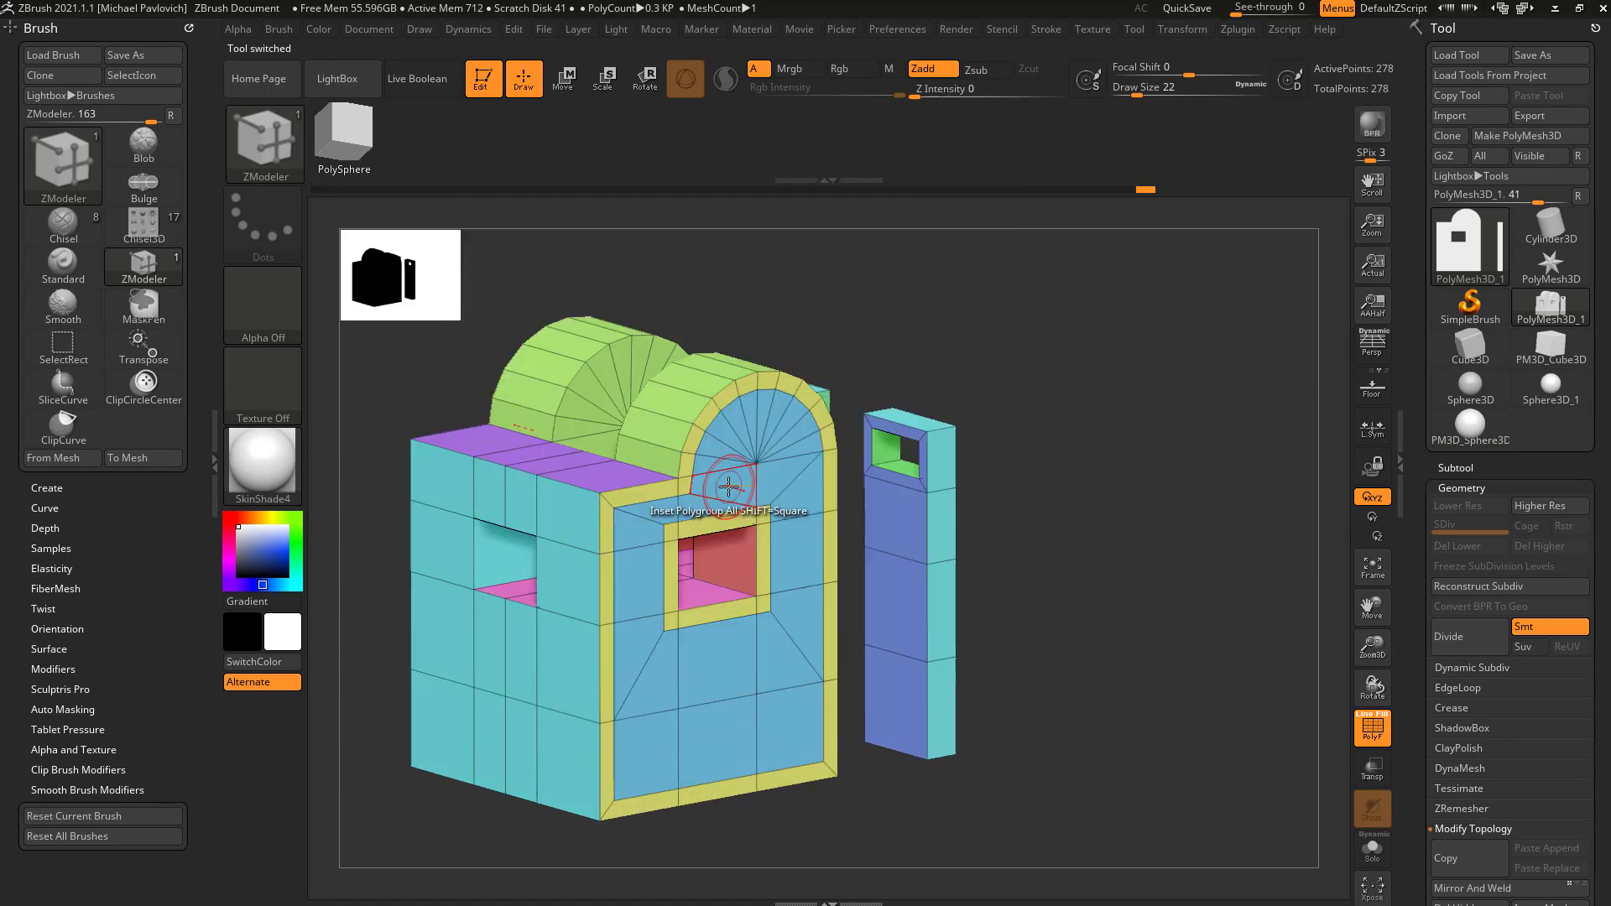
left_click(671, 281)
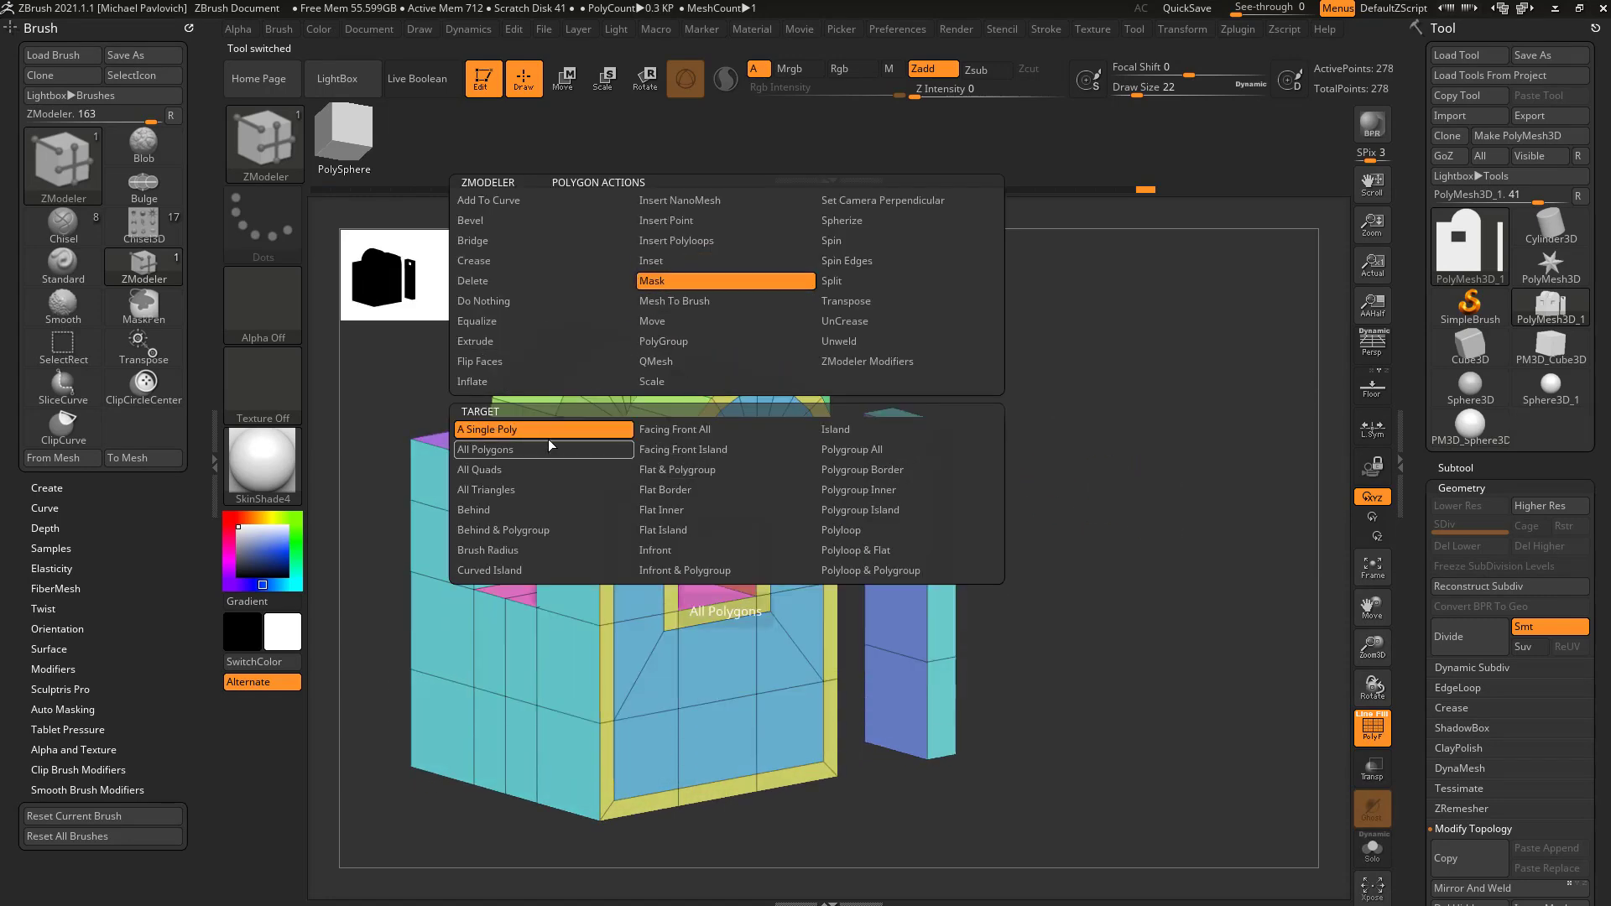
left_click(851, 449)
left_click(729, 494)
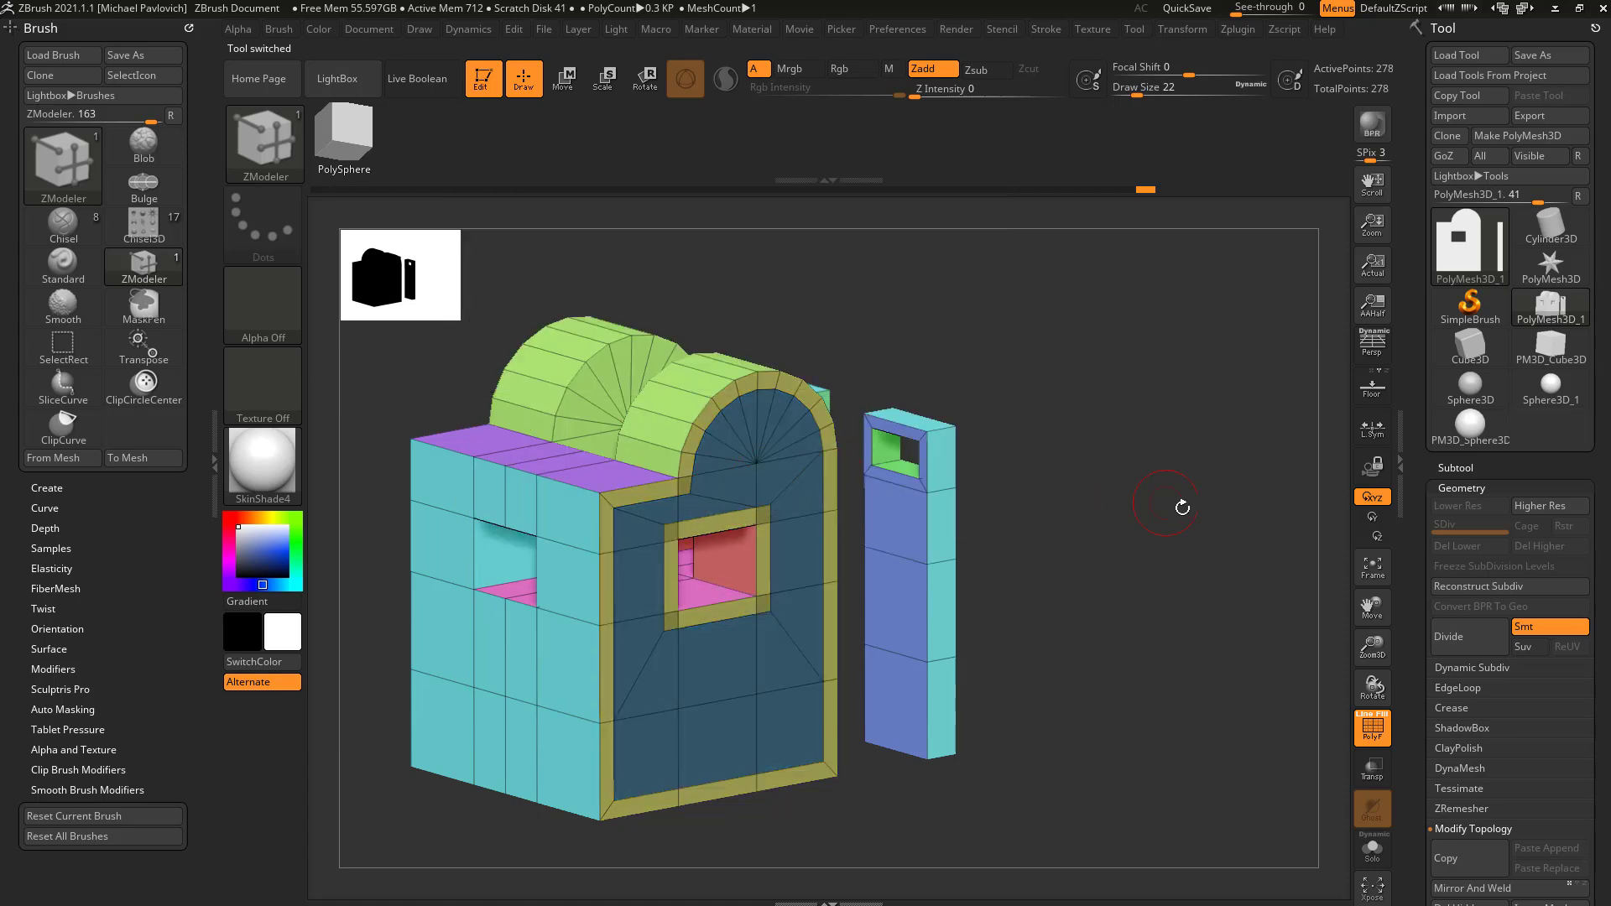
left_click(1165, 511, "ctrl")
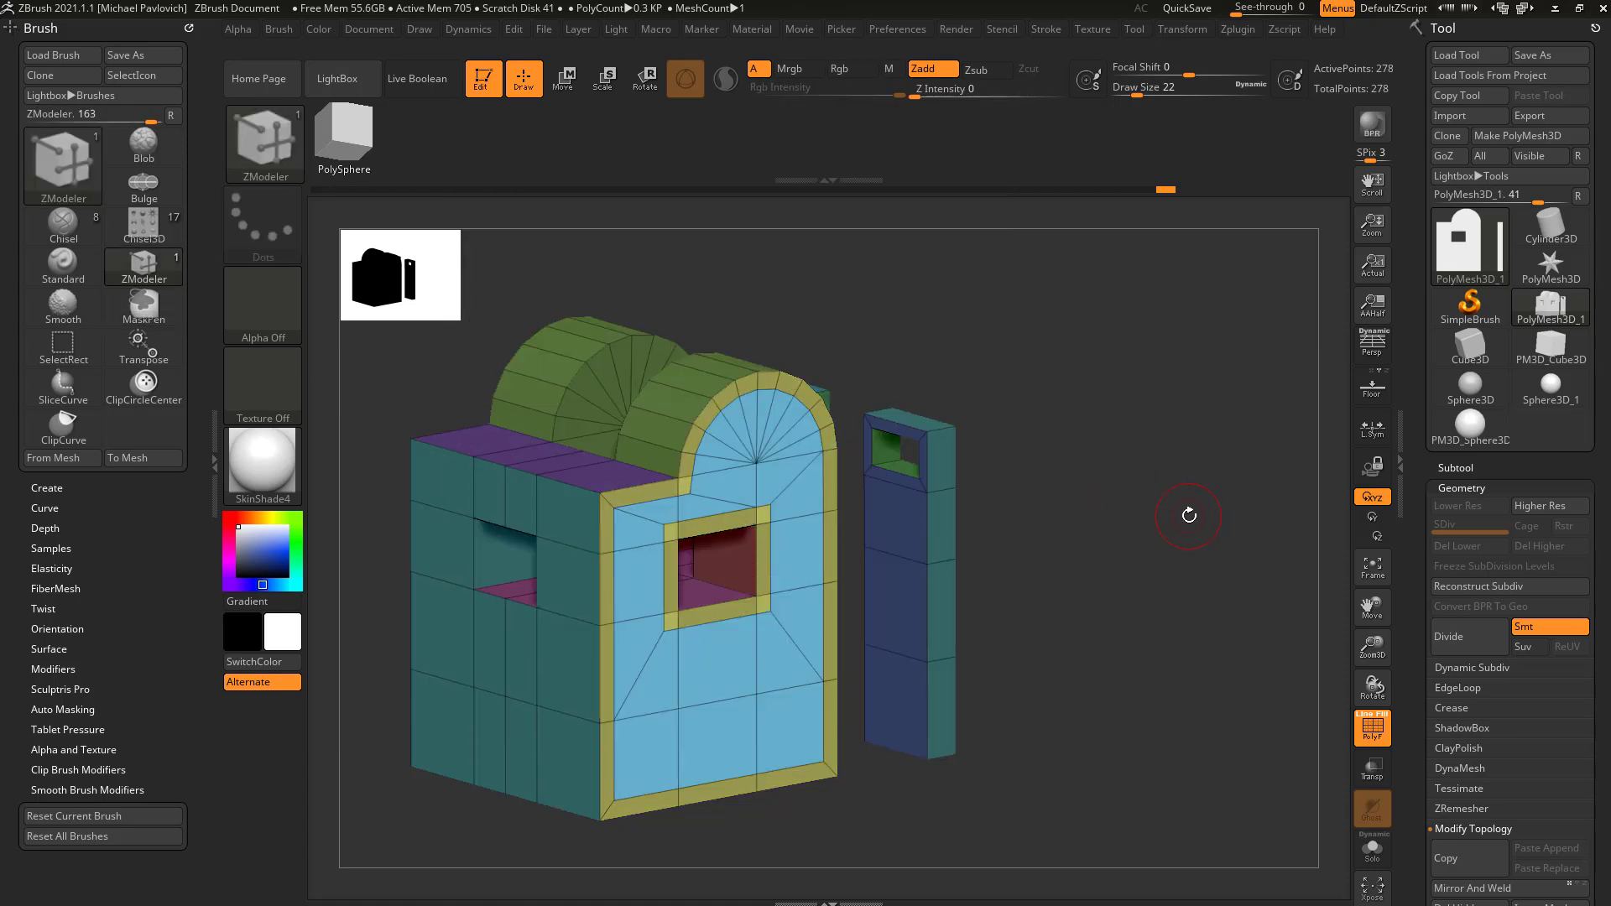
Try moving and extruding the block's unmasked arched side with the Move gizmo, undoing the changes.
key("w")
left_click_drag(1089, 521, 1147, 544)
left_click_drag(537, 606, 610, 643)
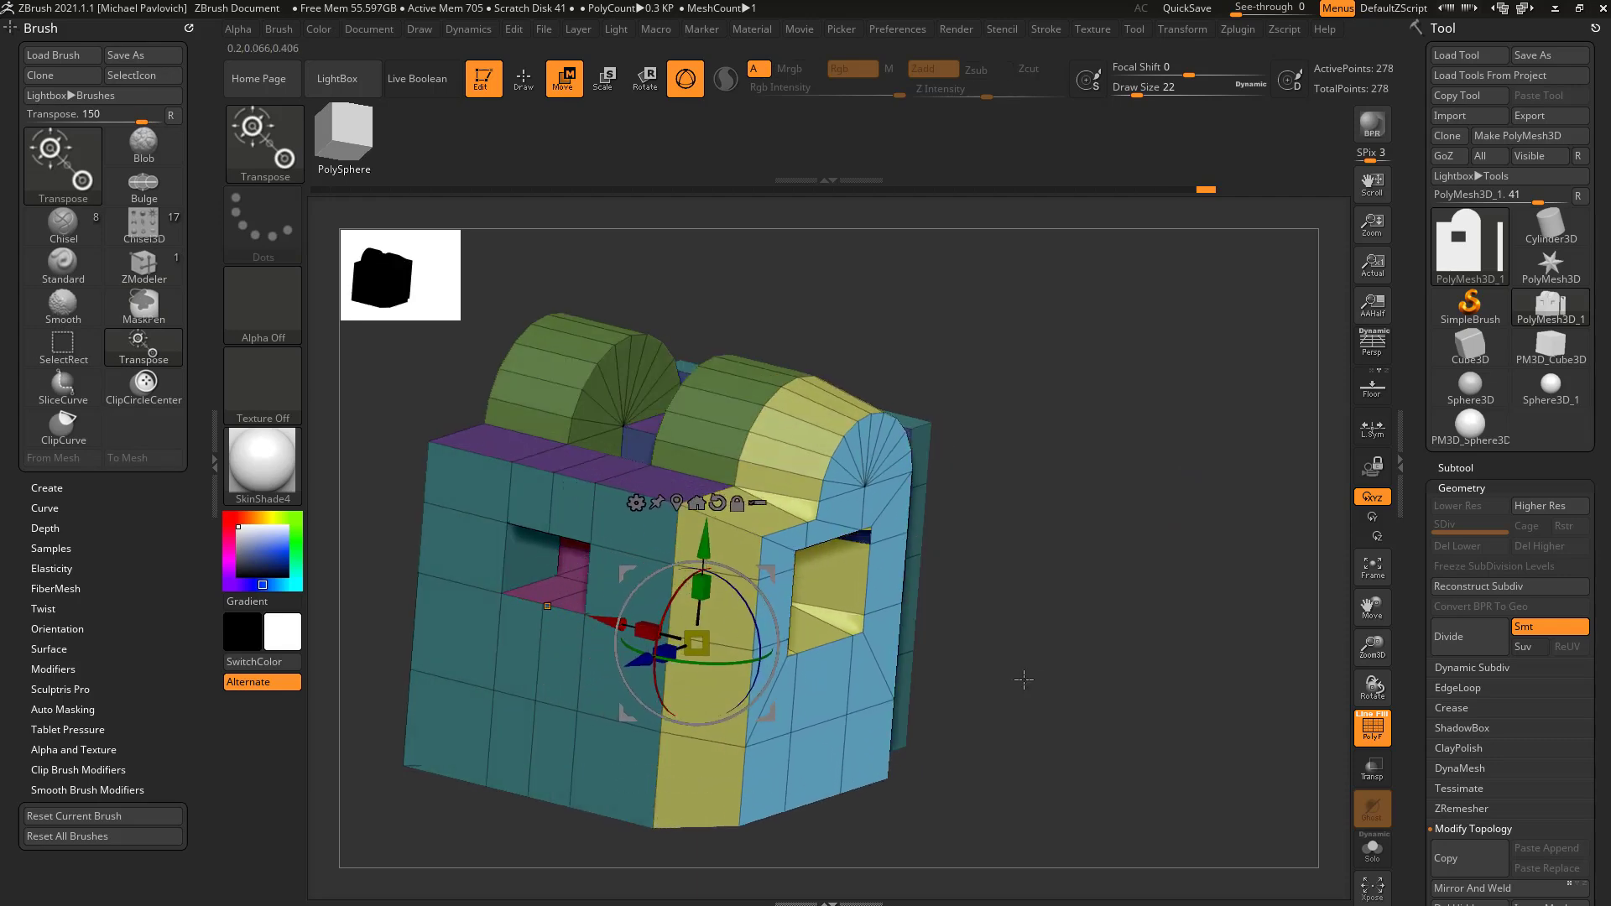
left_click_drag(921, 627, 823, 625)
left_click_drag(535, 601, 552, 606, "ctrl")
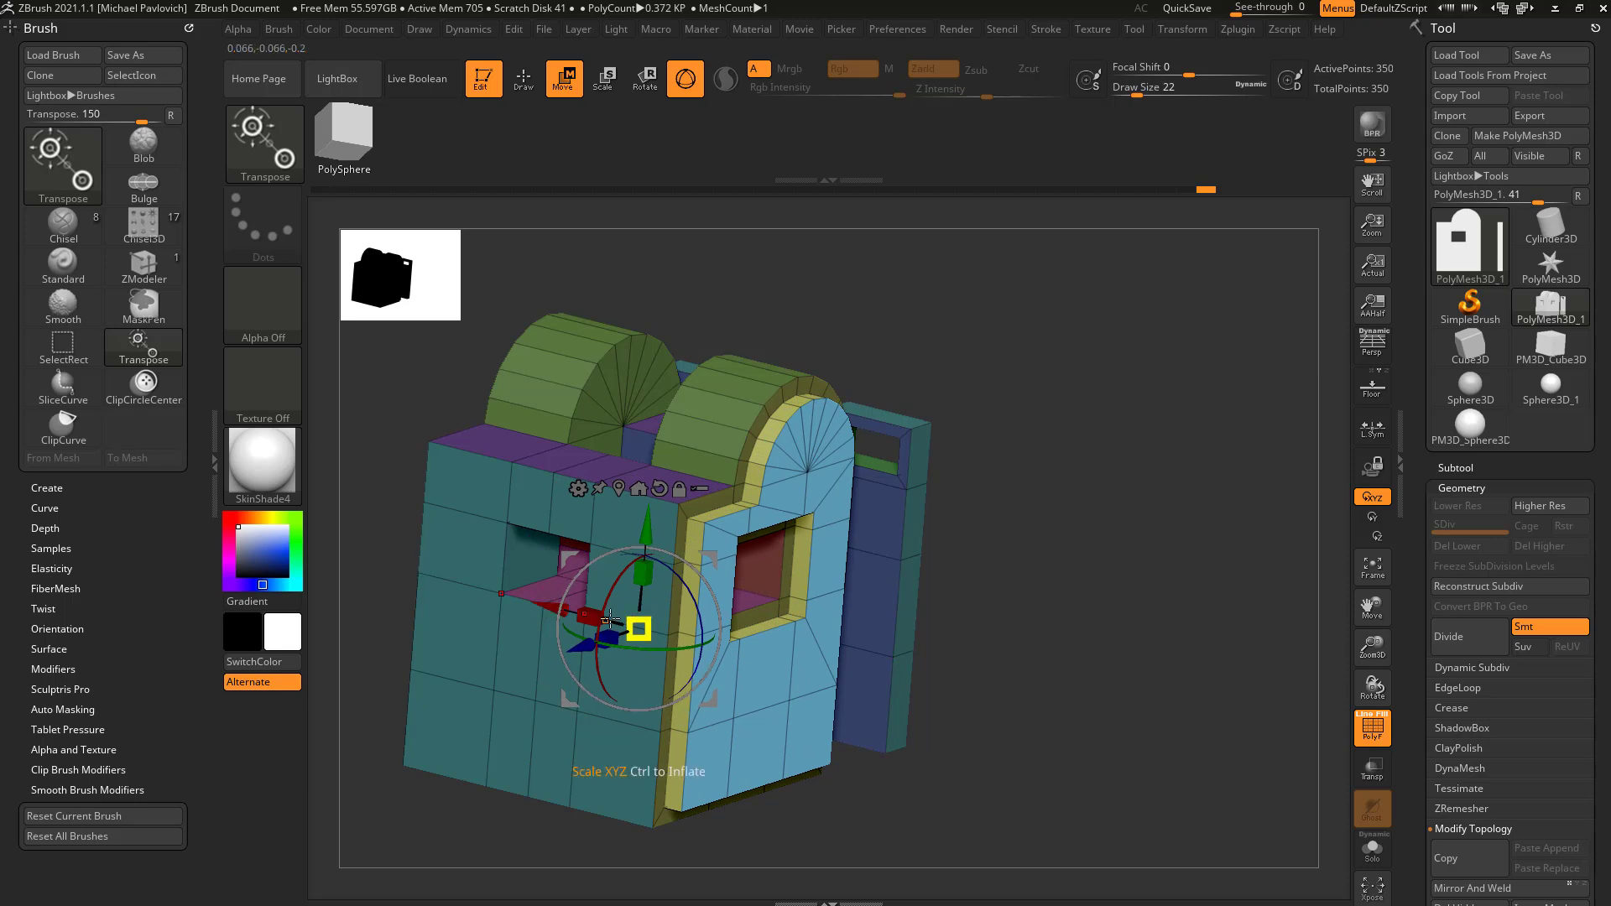
left_click_drag(1013, 545, 1017, 586)
left_click_drag(694, 653, 556, 582, "ctrl")
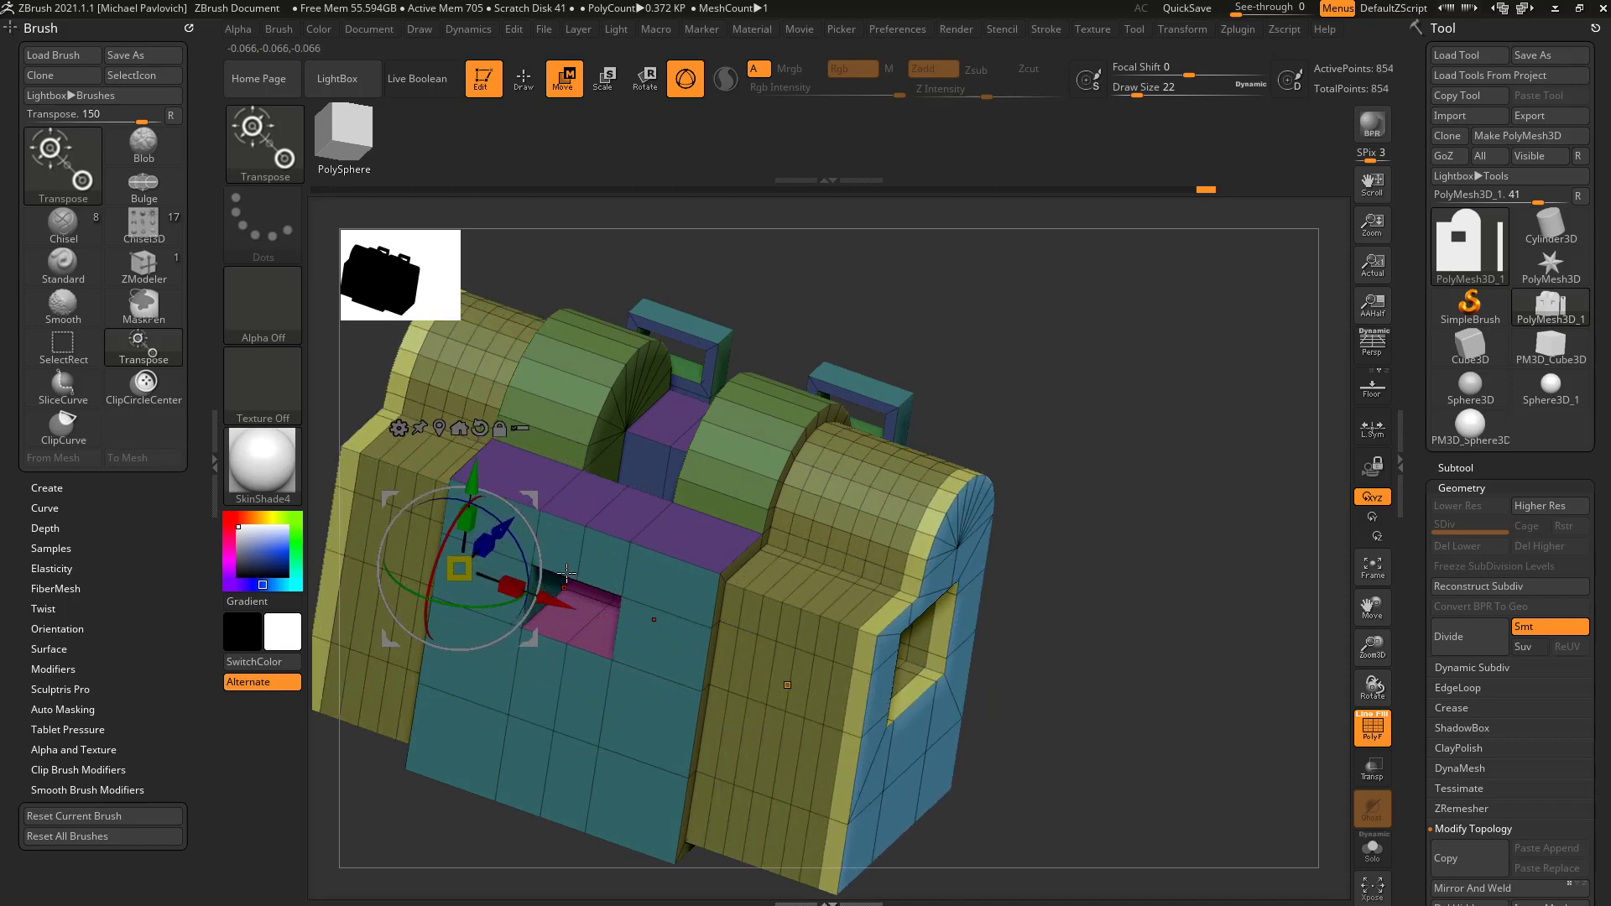
key("ctrl+z")
key("ctrl+z")
Set the polygon action to Transpose with Polygroup All and apply it to the block's inset arched side.
left_click_drag(1189, 513, 1170, 473)
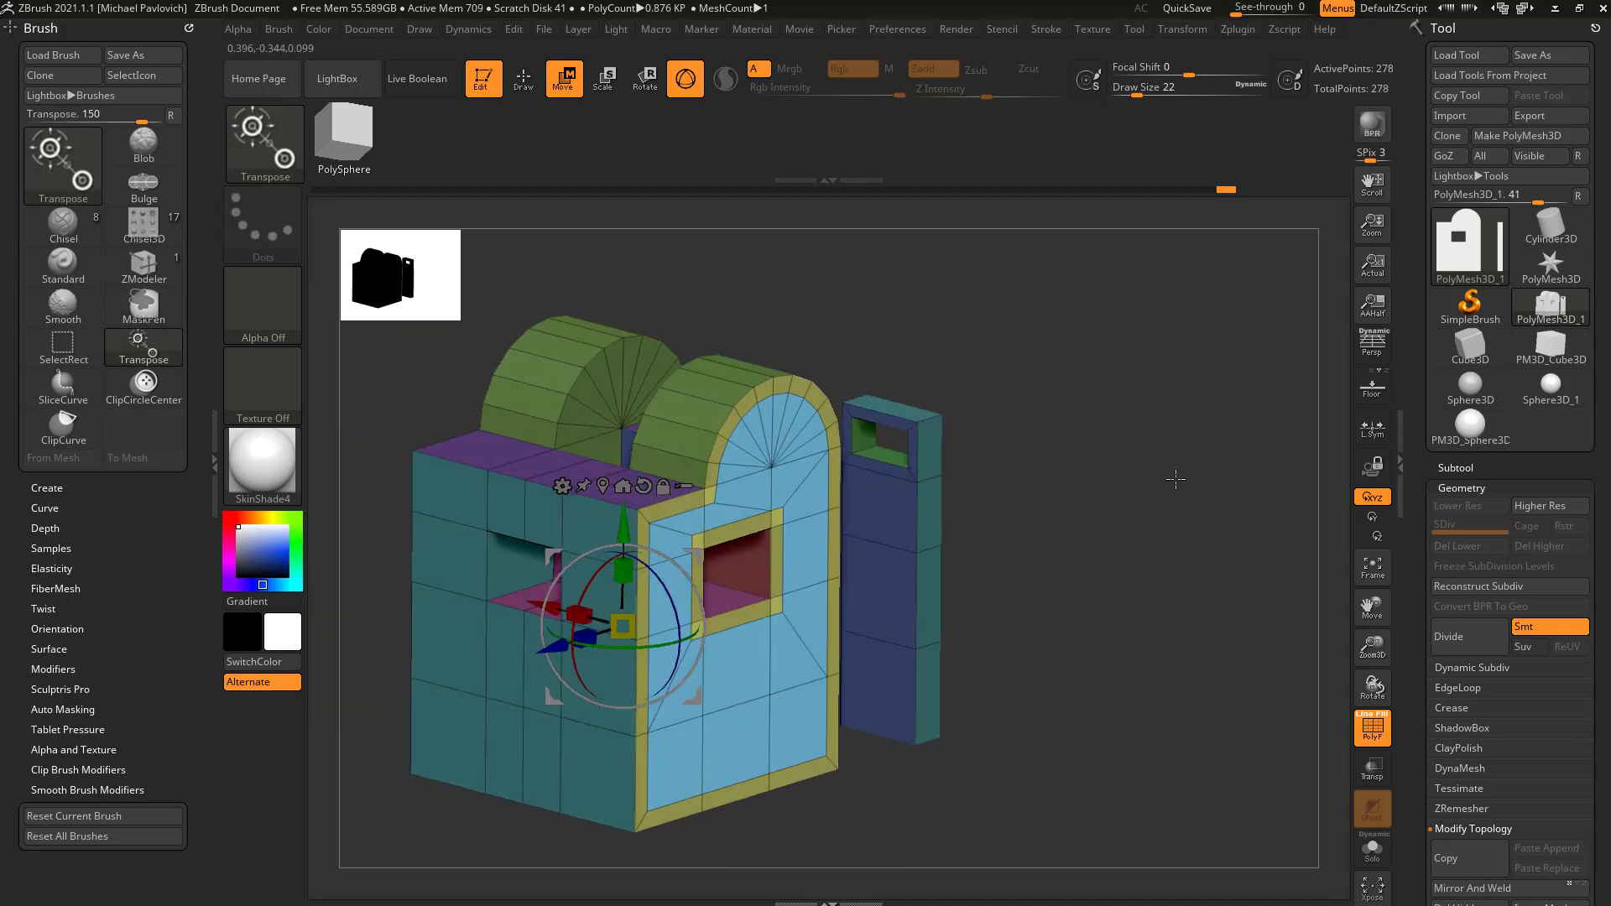
key("q")
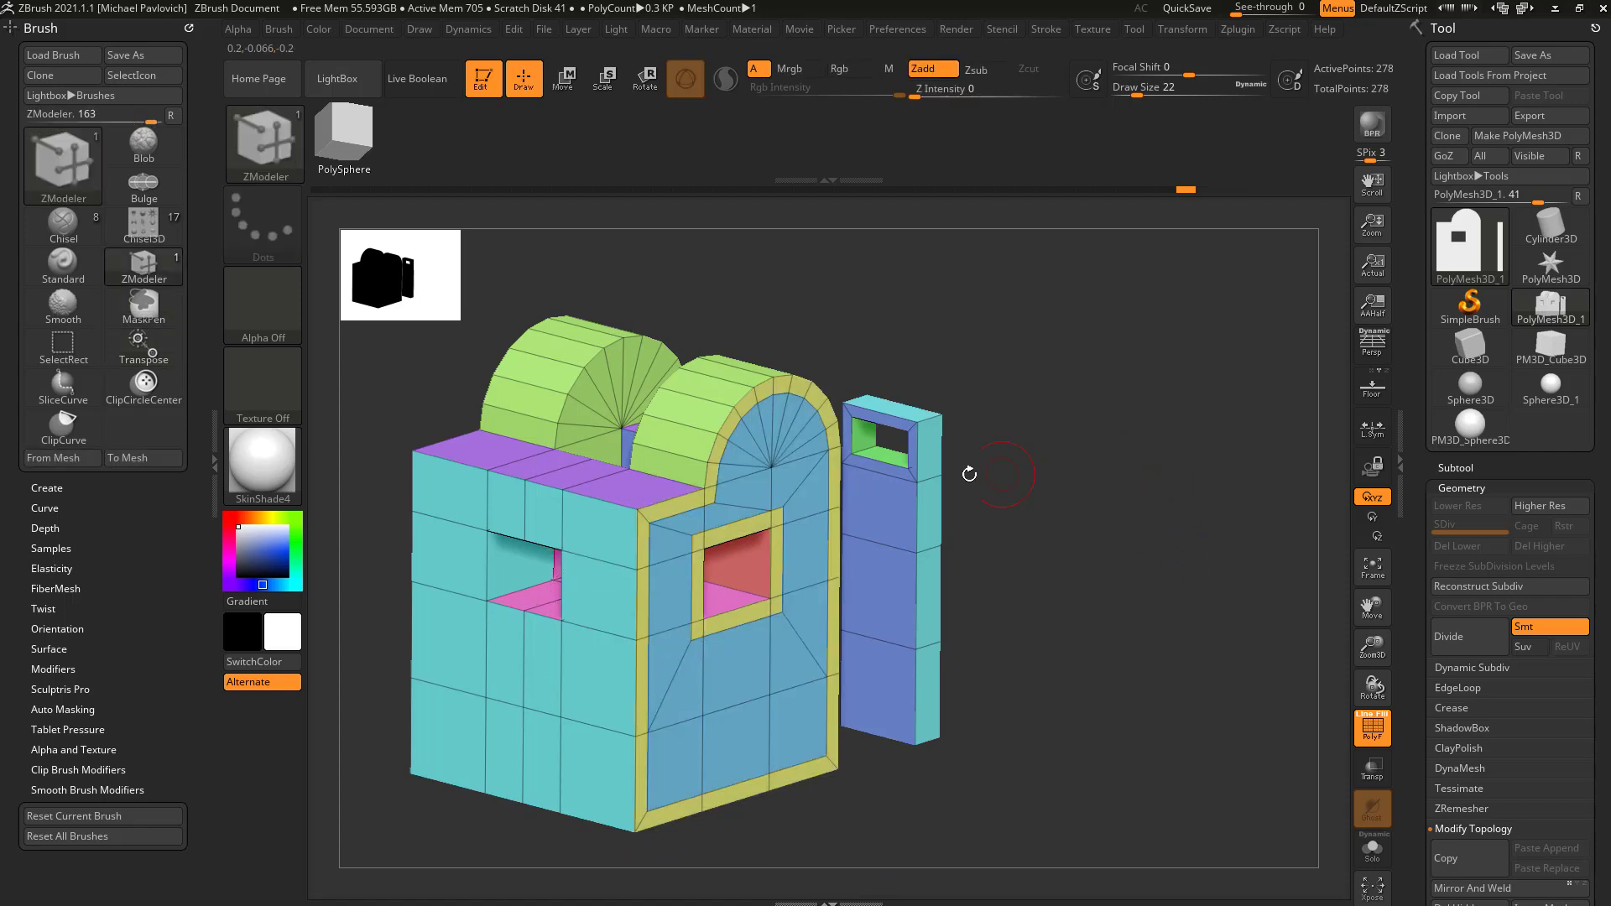
key("space")
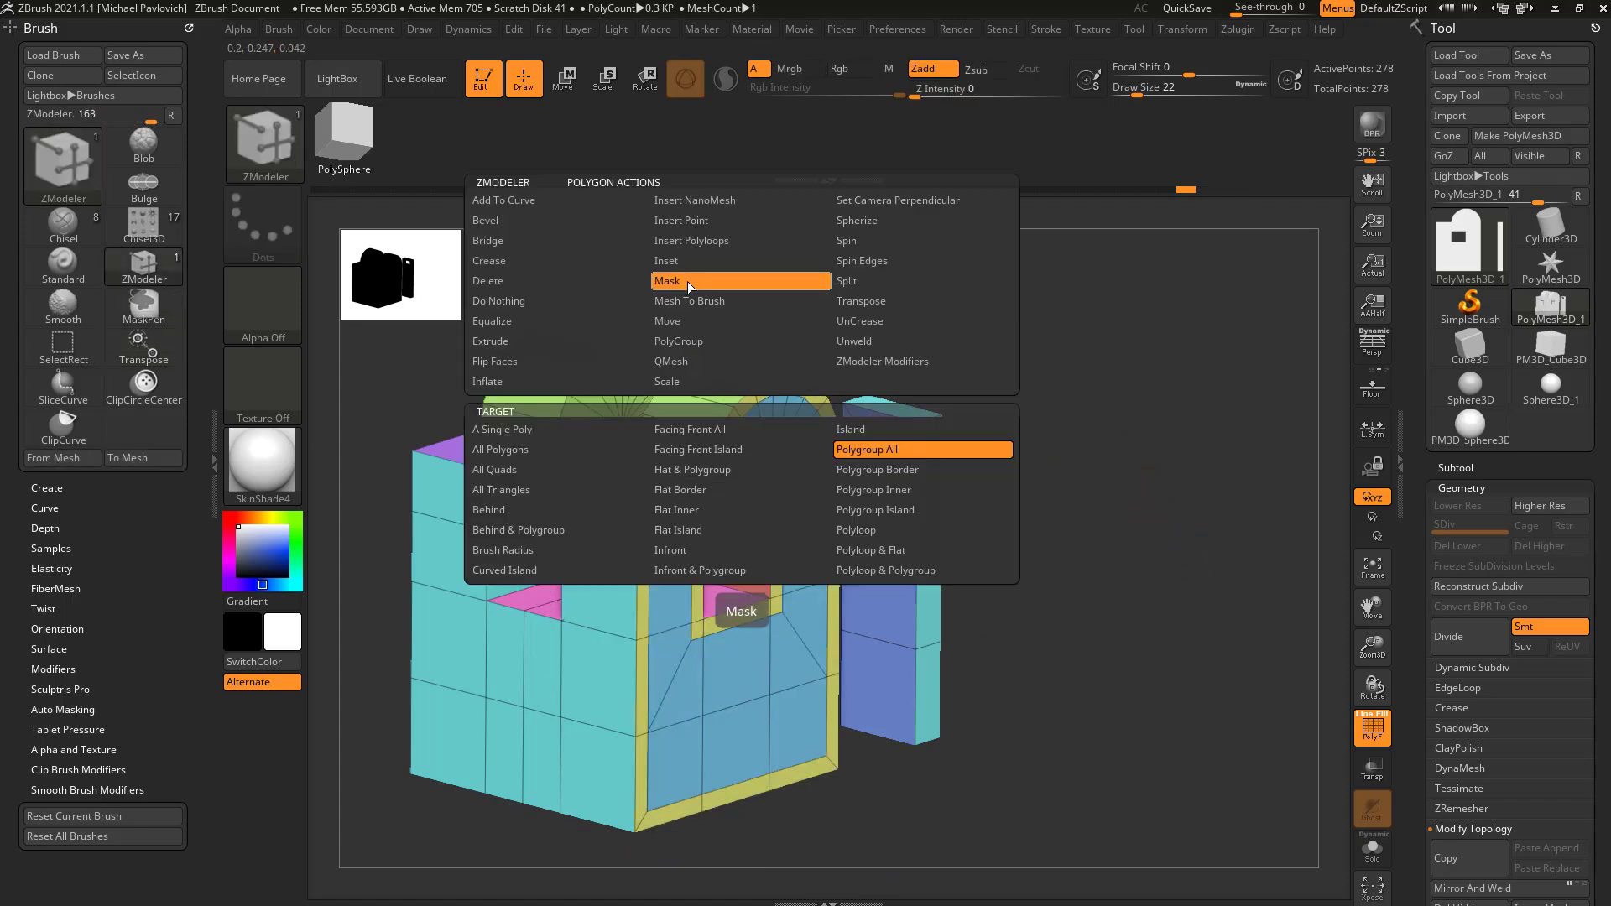
left_click(861, 310)
left_click(878, 453)
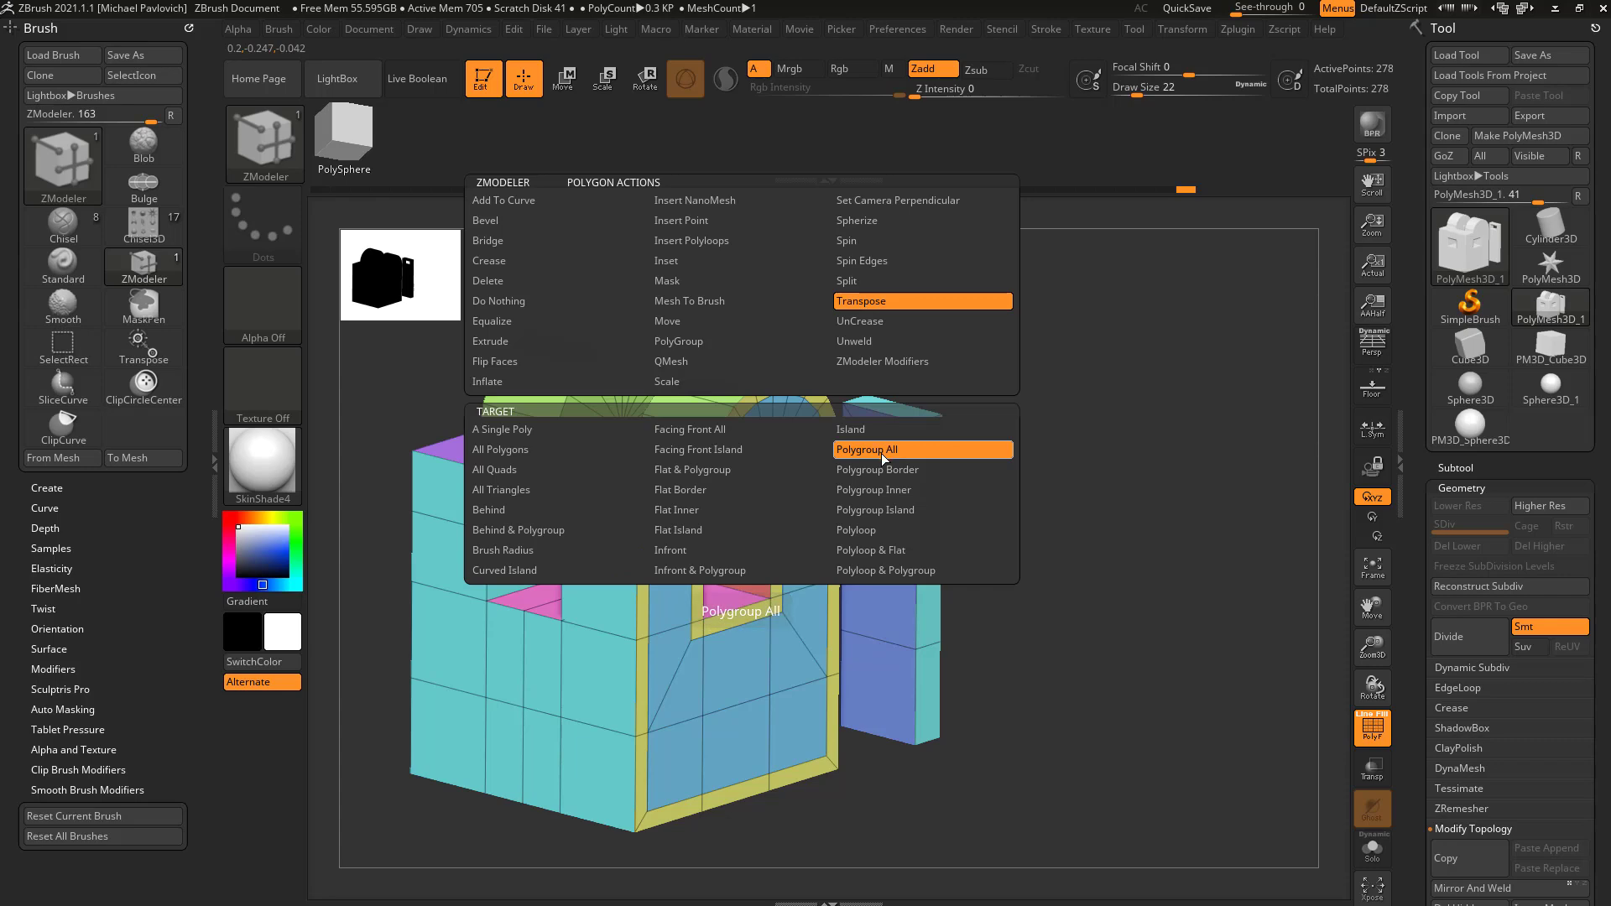
left_click(744, 665)
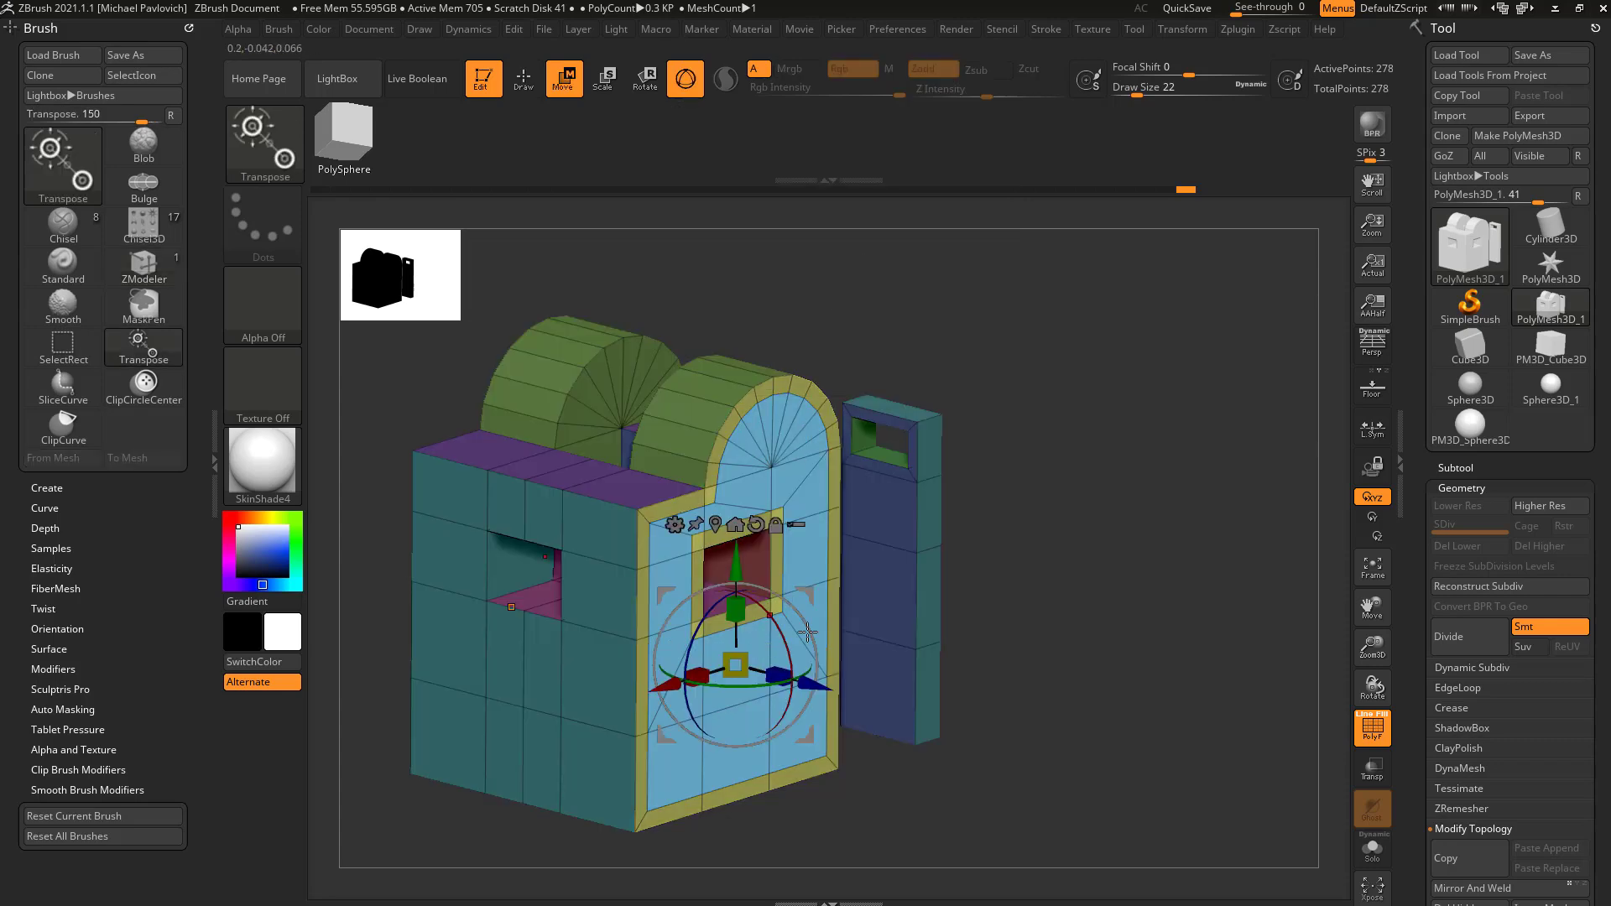
Extrude the block's unmasked arched side slightly outward along Z with the Move gizmo.
left_click_drag(1037, 597, 908, 619)
left_click_drag(798, 566, 895, 619)
left_click_drag(1030, 596, 1019, 592)
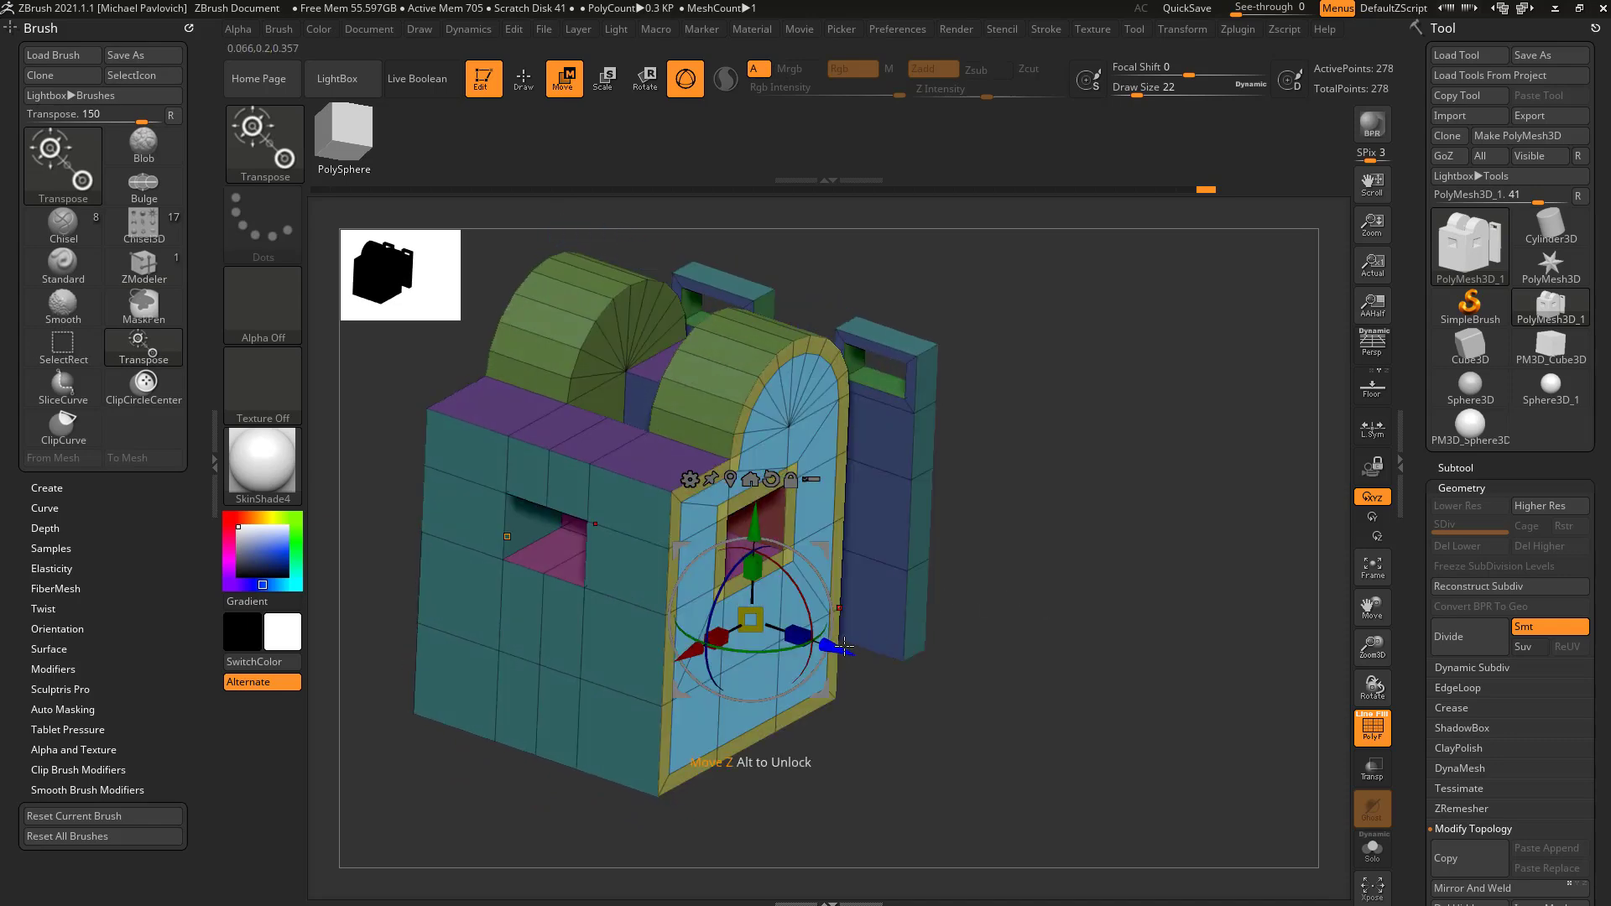
left_click_drag(837, 647, 841, 652)
left_click_drag(1039, 667, 1050, 669)
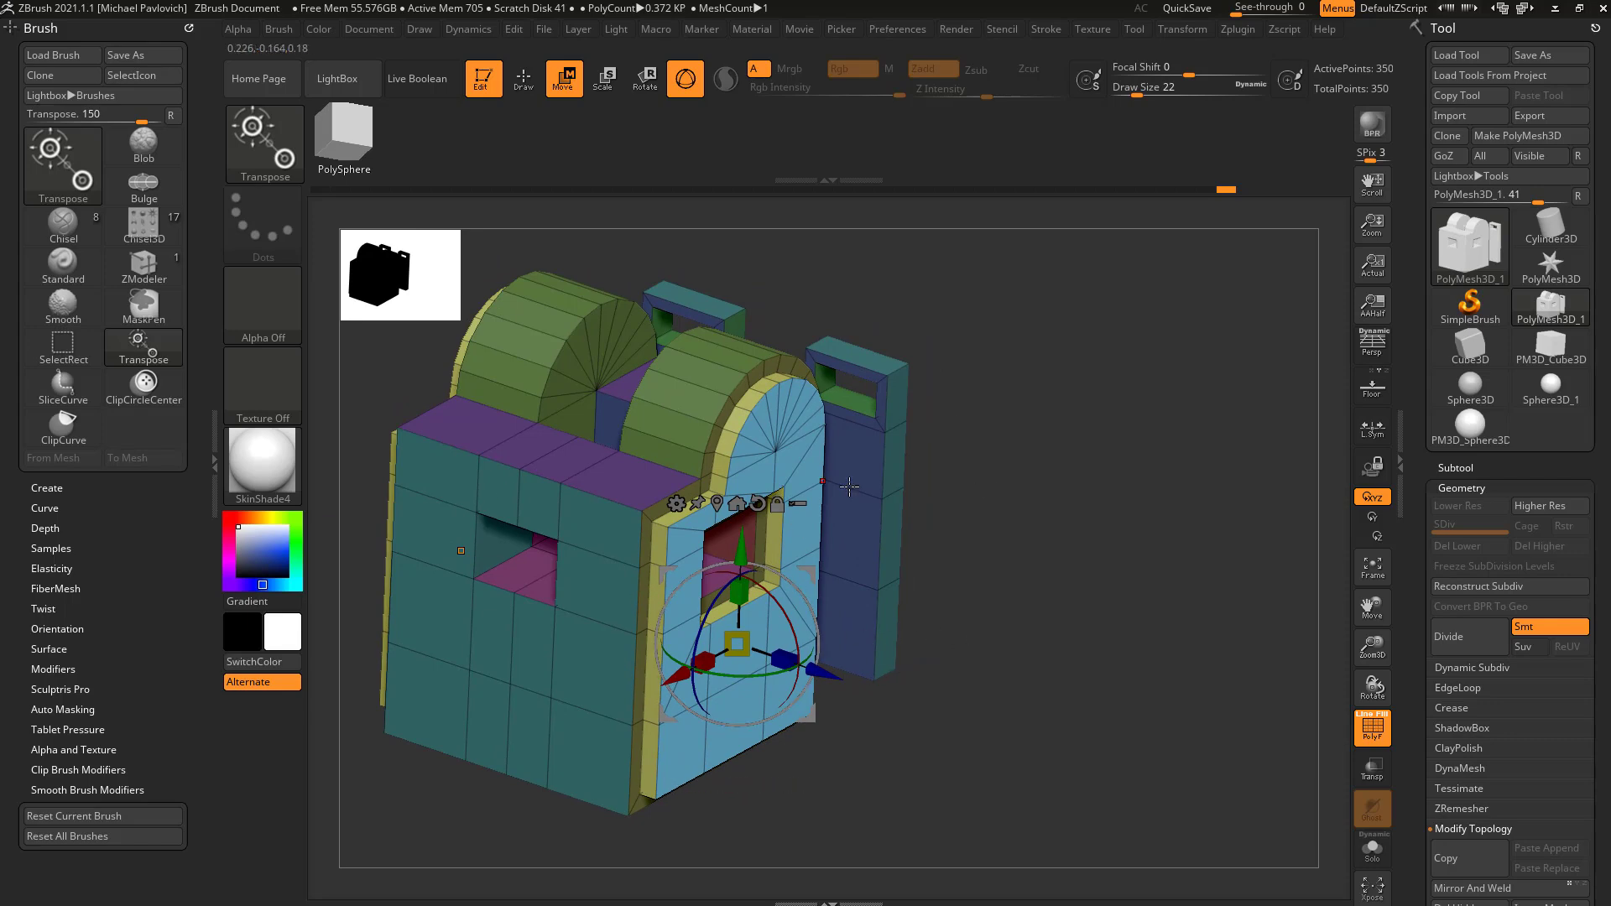
left_click_drag(999, 485, 1263, 497)
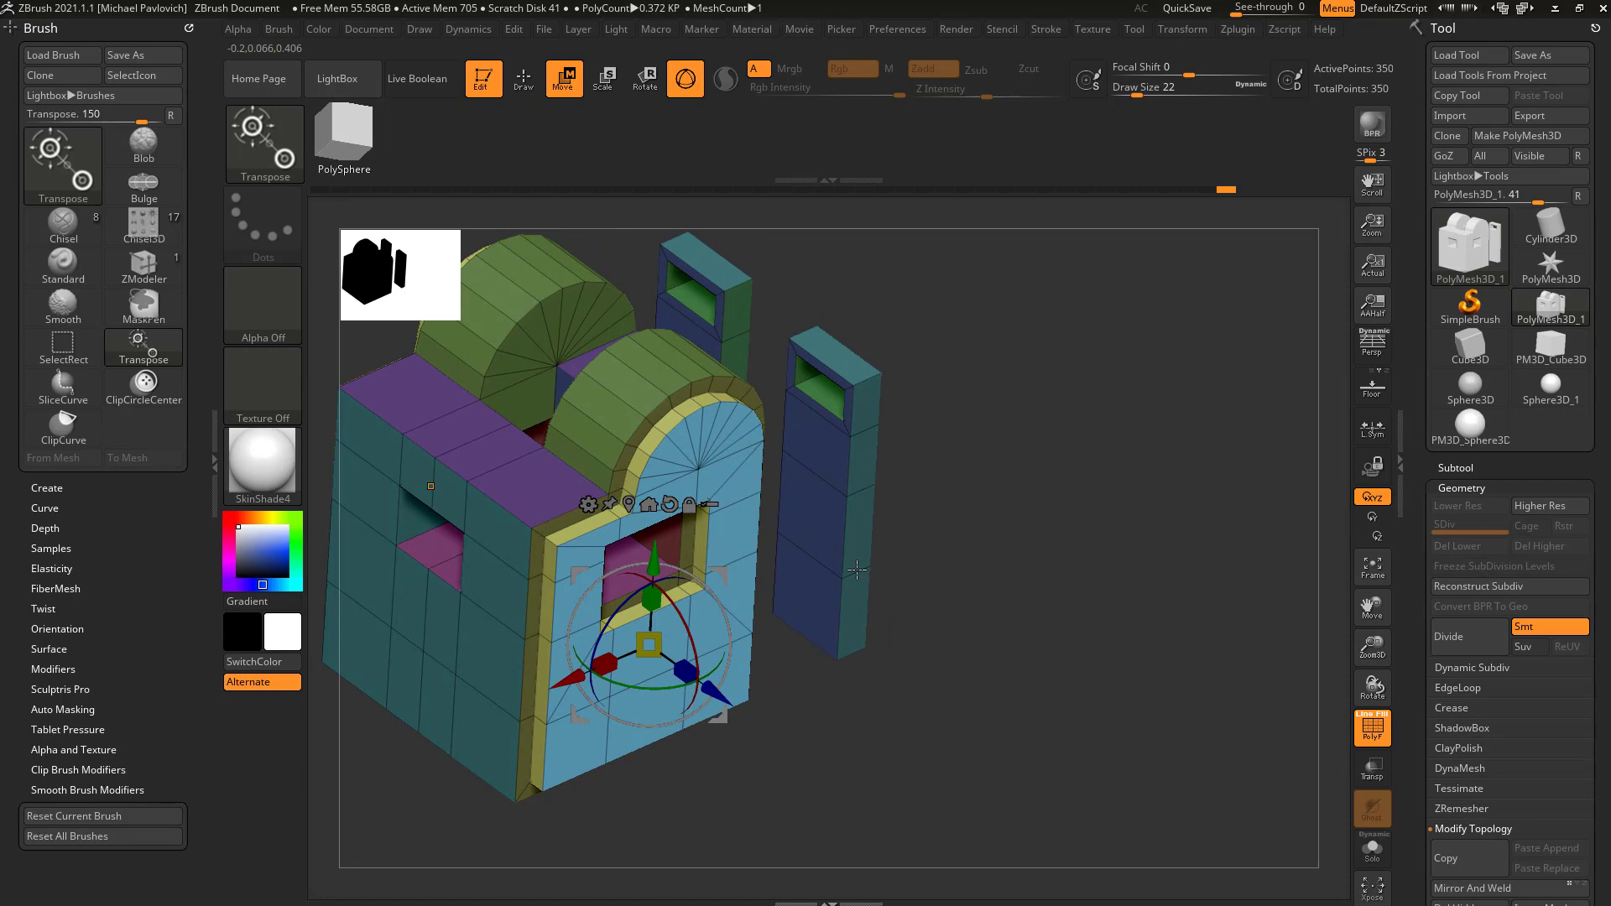
left_click_drag(980, 483, 1022, 519)
Try moving the separate strips' outer faces with Transpose Polygroup All, and undo the move.
key("space")
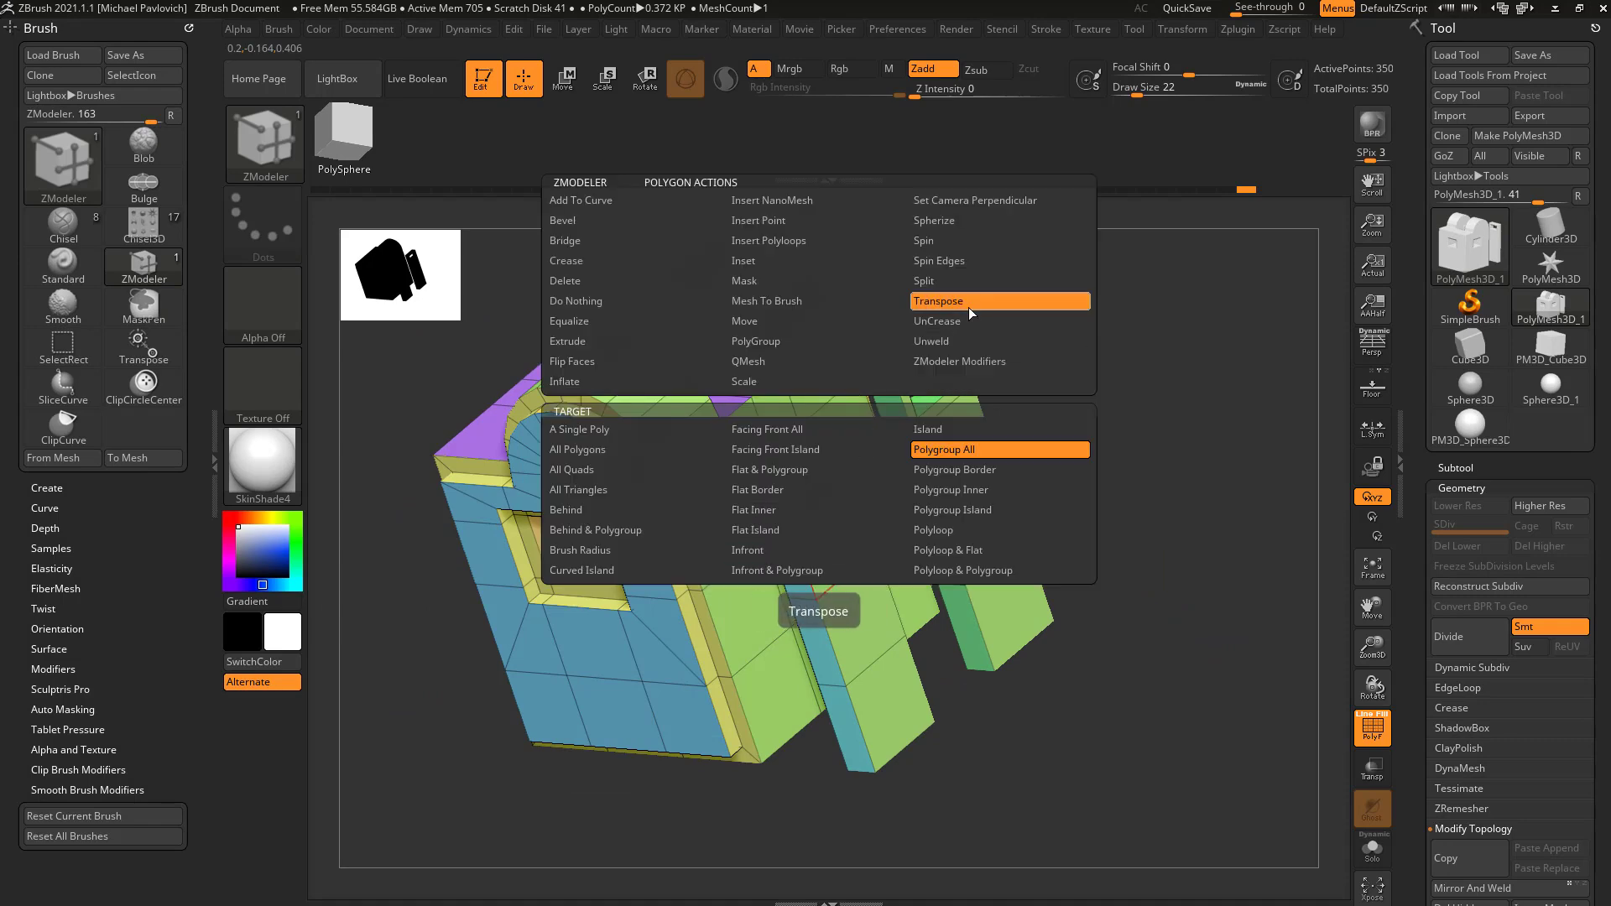
left_click(850, 550)
mouse_move(921, 547)
left_mouse_down()
mouse_move(973, 554)
mouse_move(951, 551)
left_mouse_up()
key("ctrl+z")
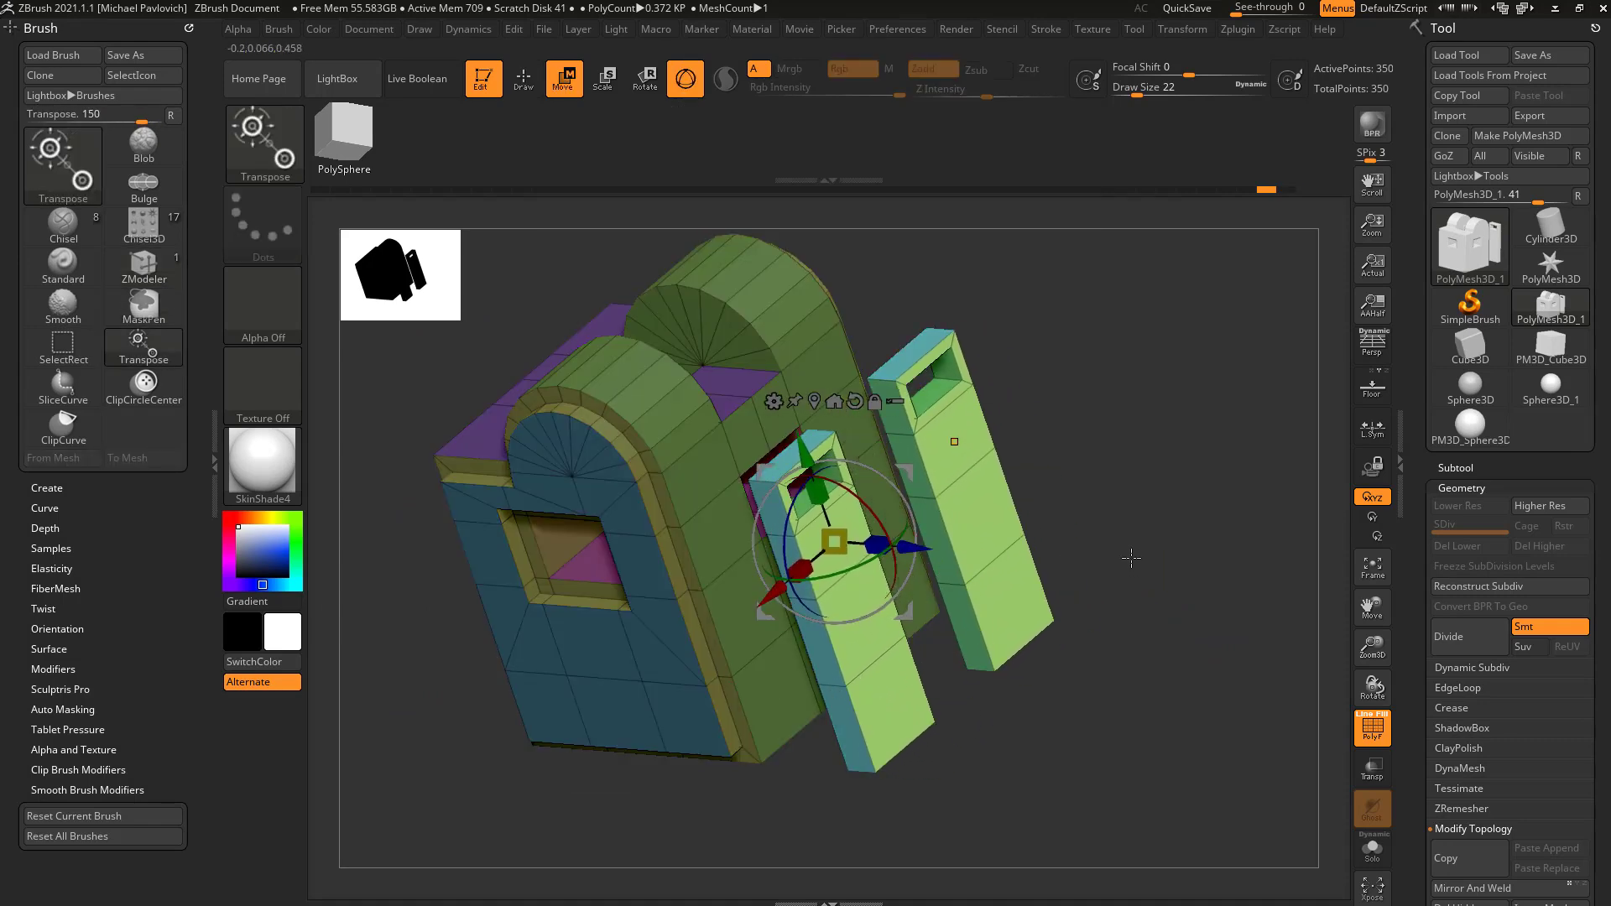
Transpose the block's arched side farther outward, and target the separate strips' outer faces with Transpose Polygroup All.
key("q")
left_click_drag(1126, 564, 1028, 496)
left_click(621, 606)
mouse_move(621, 613)
left_mouse_down()
mouse_move(701, 655)
mouse_move(719, 643)
left_mouse_up()
mouse_move(1007, 585)
left_mouse_down()
mouse_move(996, 575)
mouse_move(1089, 500)
mouse_move(999, 562)
mouse_move(952, 564)
left_mouse_up()
key("q")
left_click(849, 653)
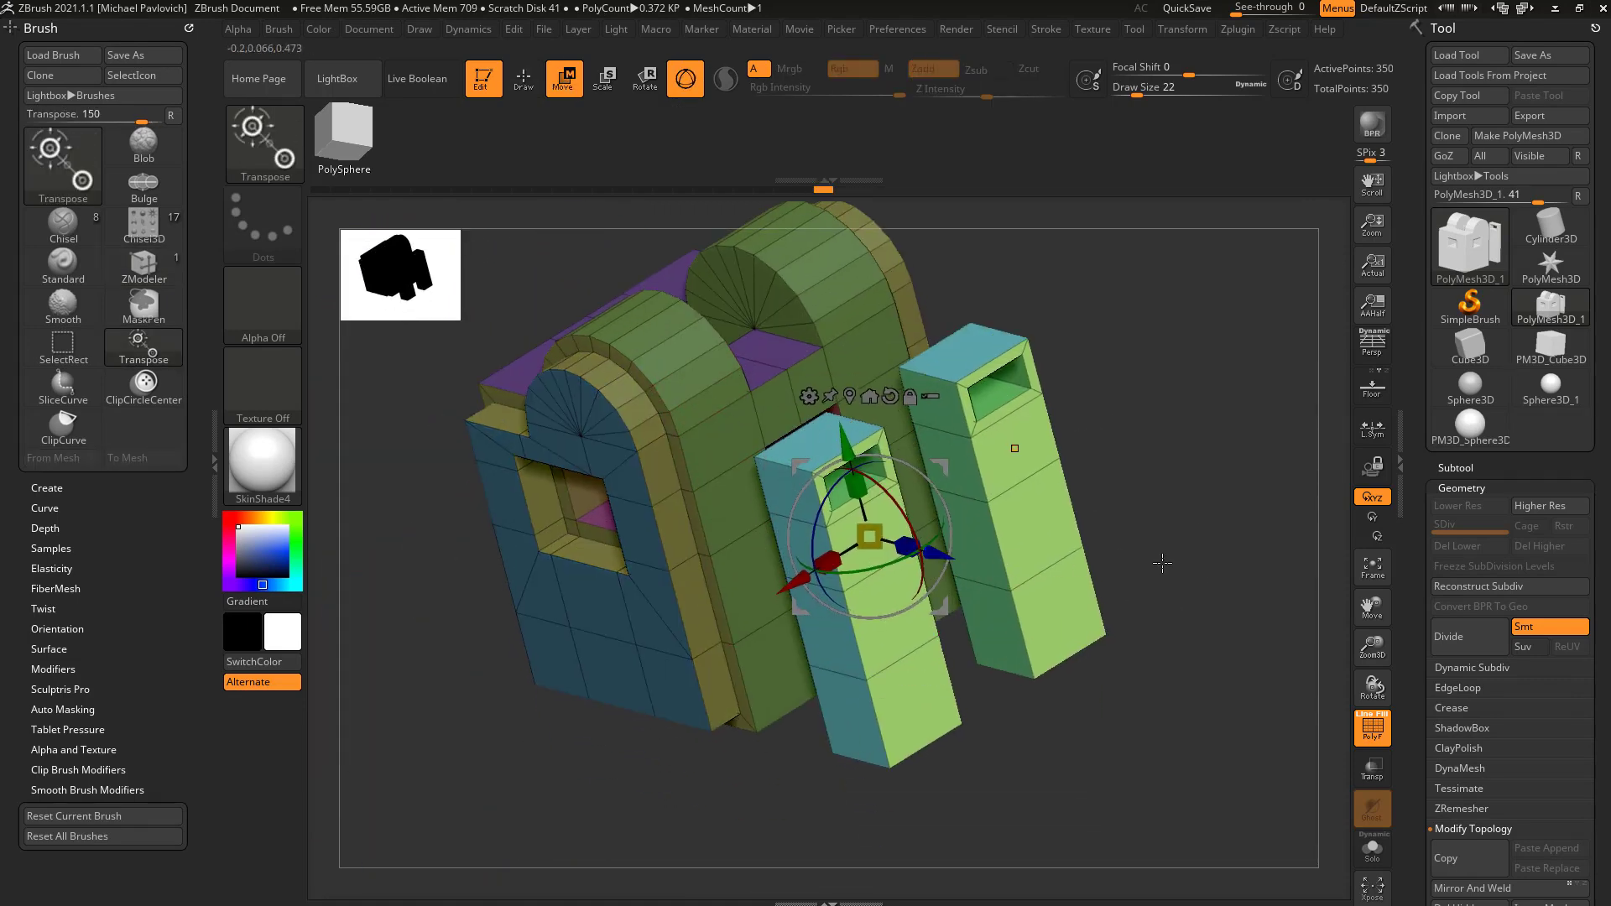
Open the Gizmo 3D preferences.
left_click(897, 29)
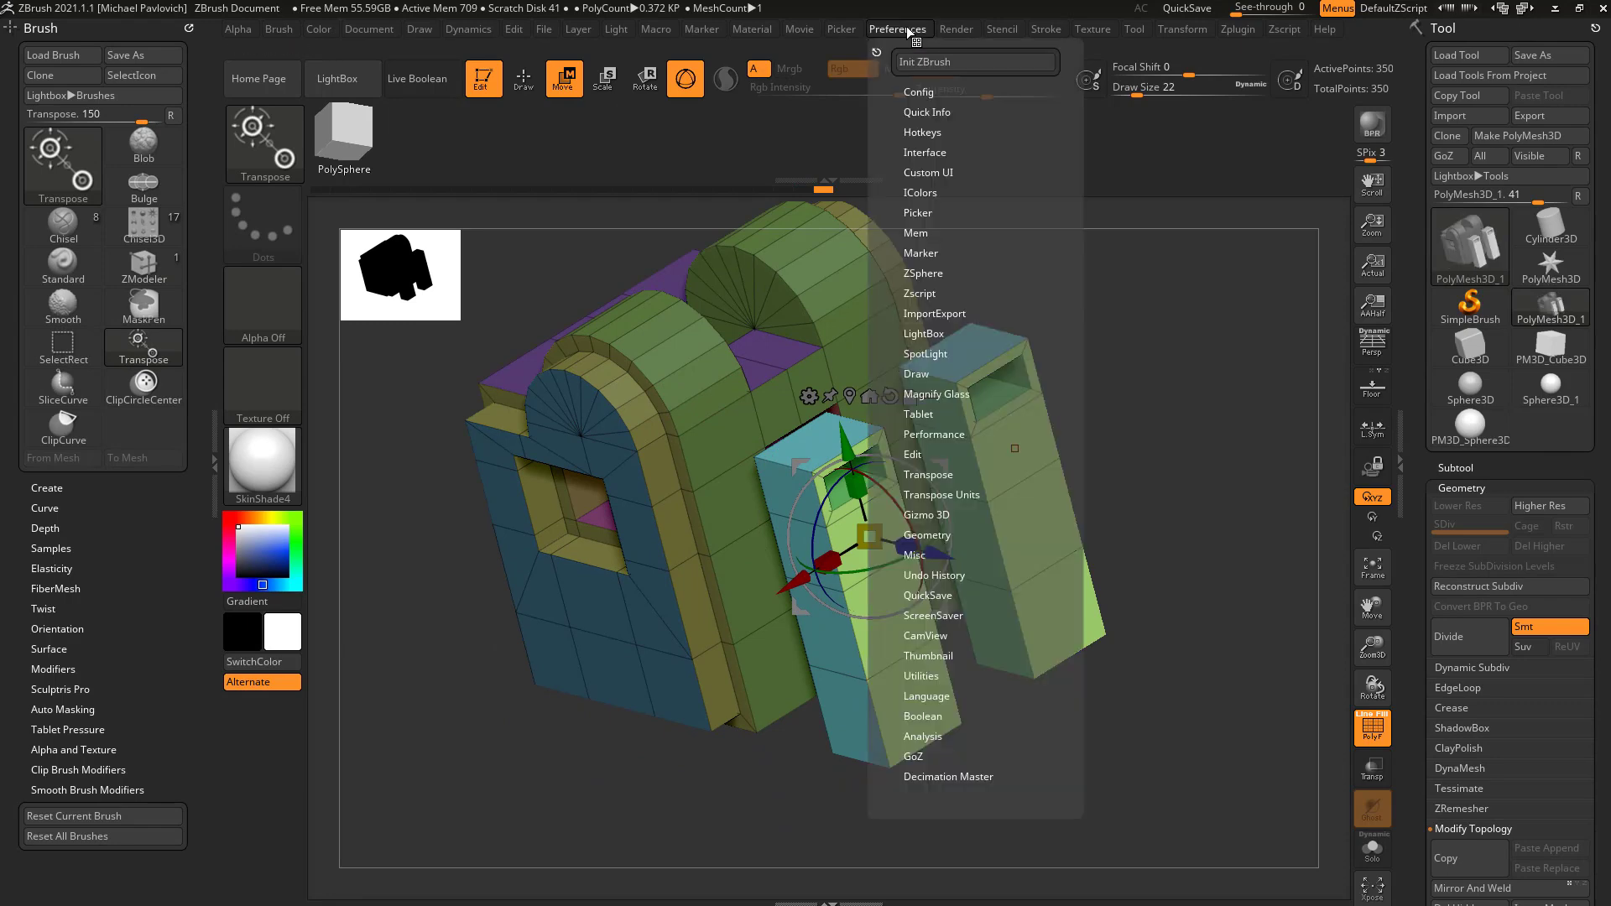
left_click(931, 515)
left_click(951, 595)
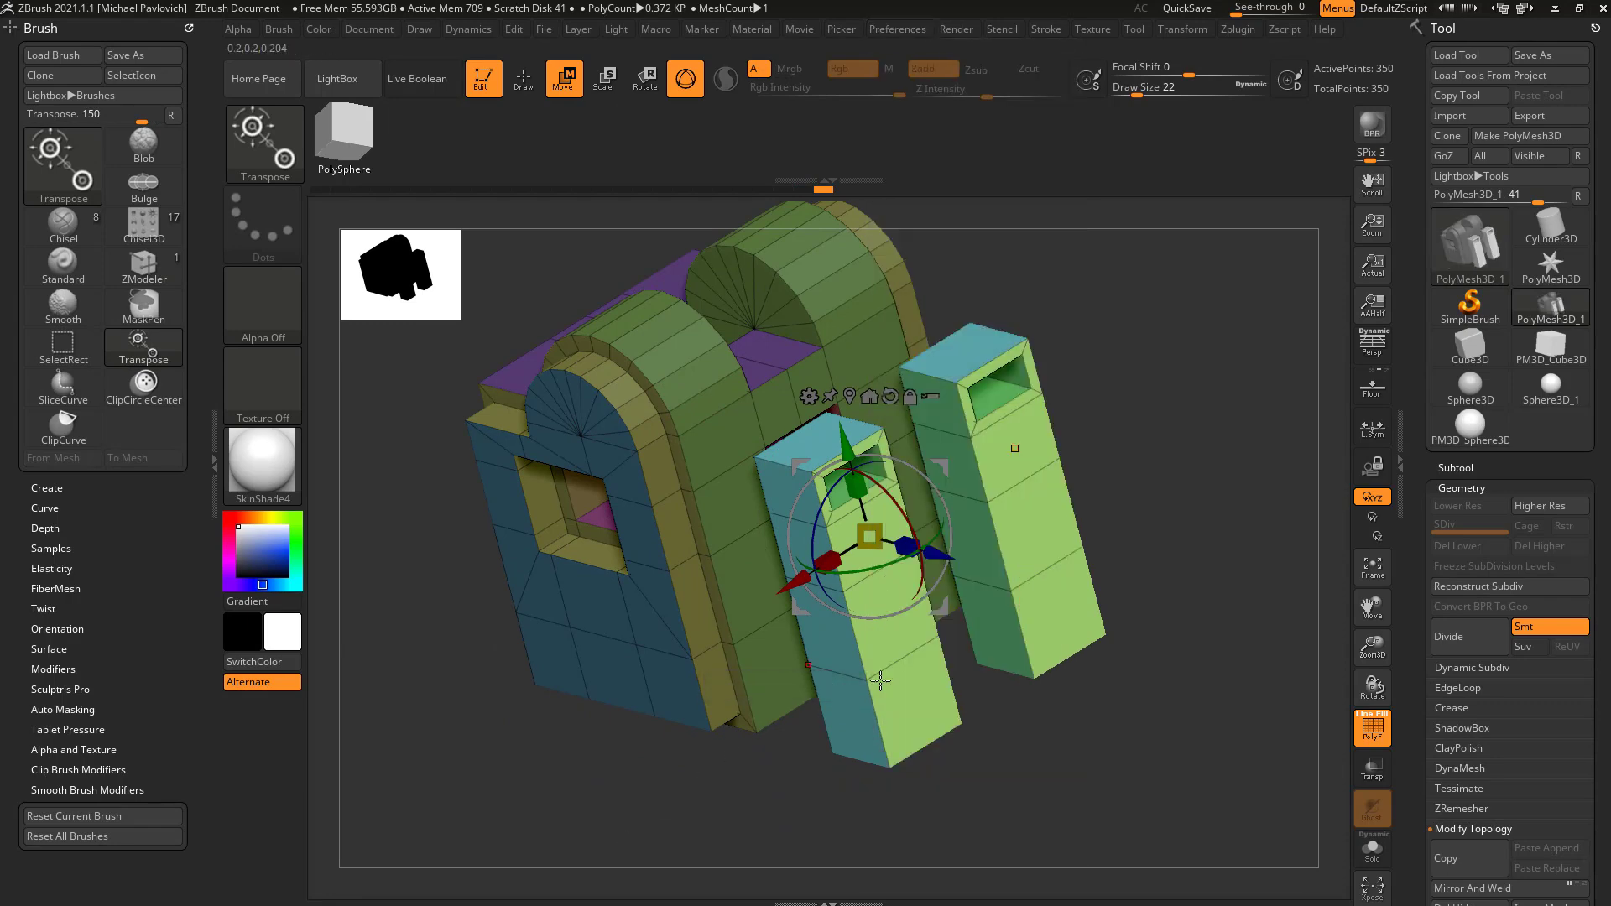
Return to ZModeler, choose the Transpose polygon action and apply it to the front strip's outer polygroup.
right_click_drag(1164, 666, 1162, 649, "ctrl")
left_click_drag(1162, 648, 892, 617)
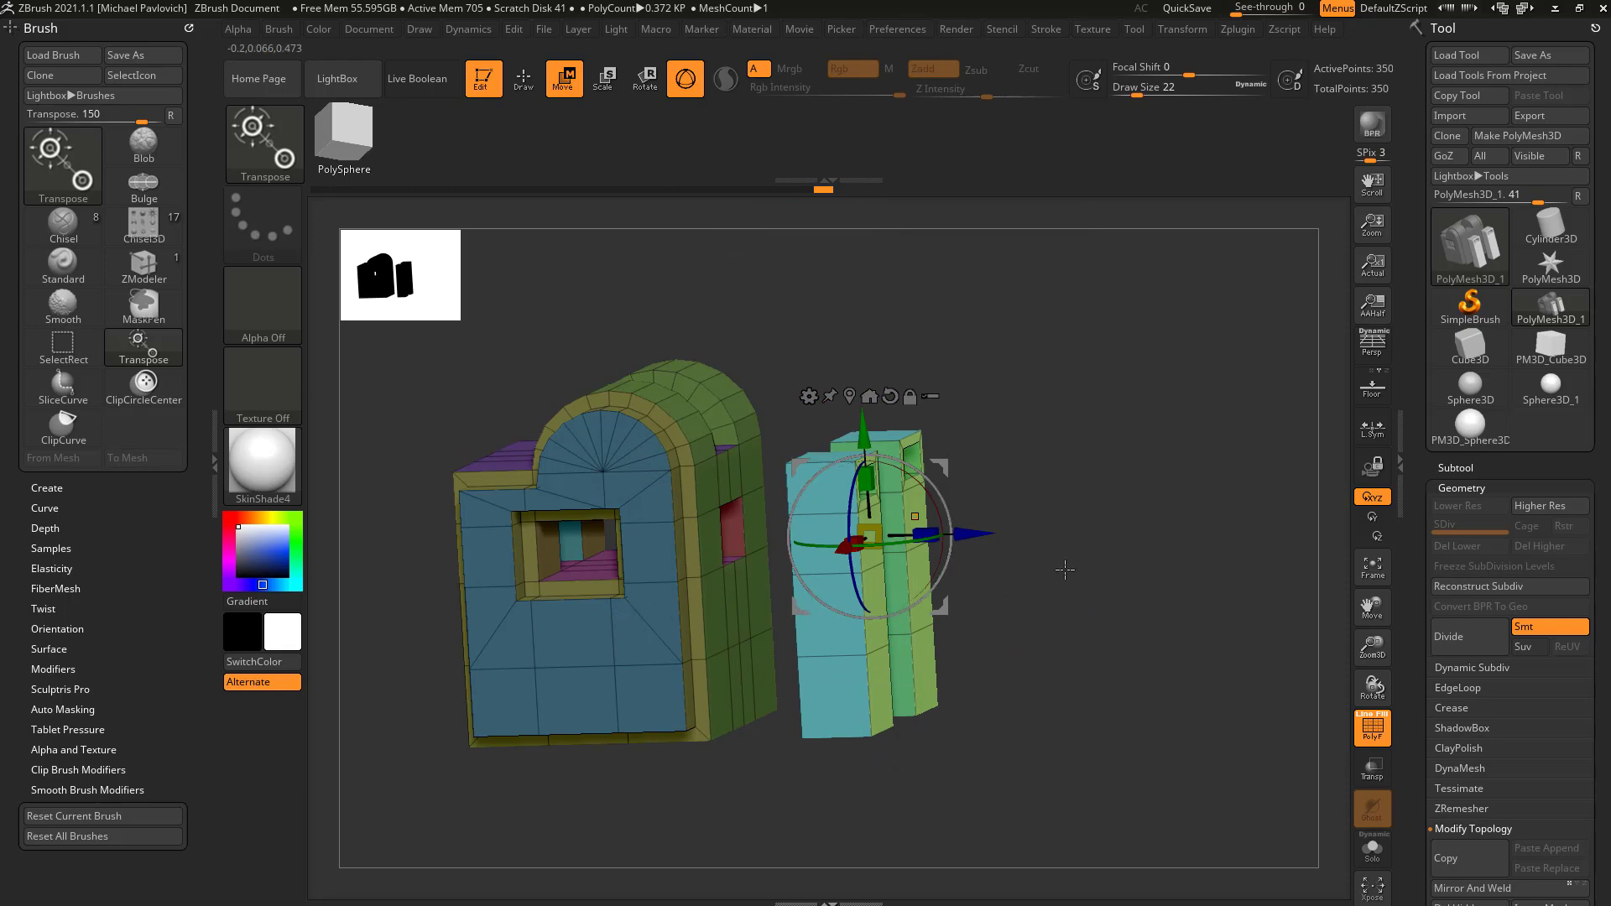
right_click_drag(1018, 590, 869, 651)
key("q")
key("space")
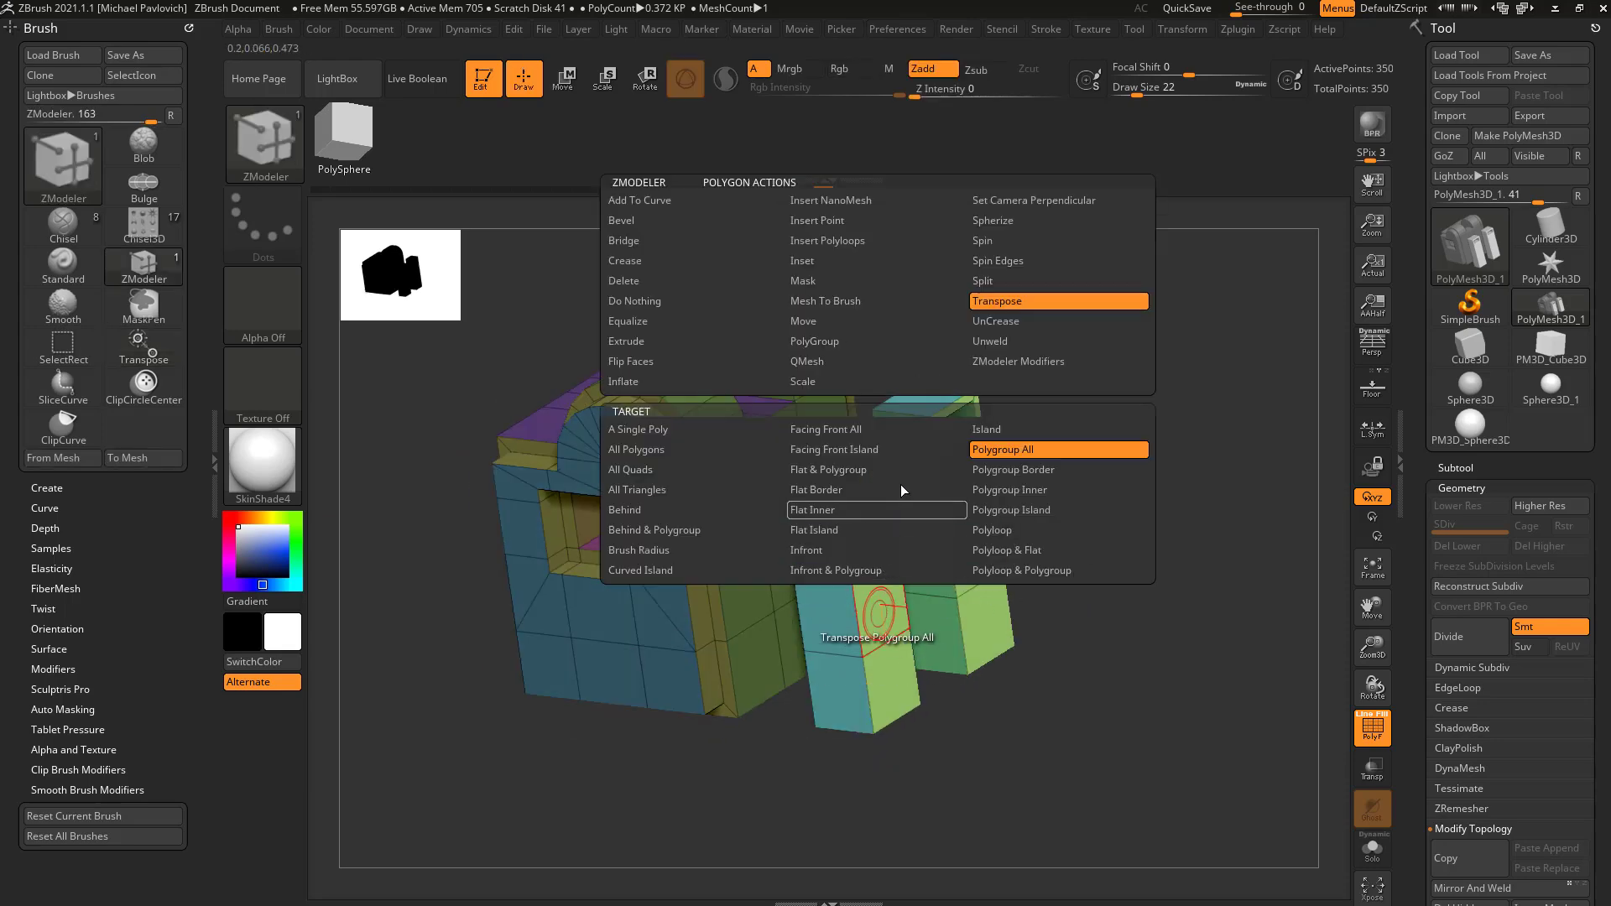
left_click(1011, 307)
left_click(876, 550)
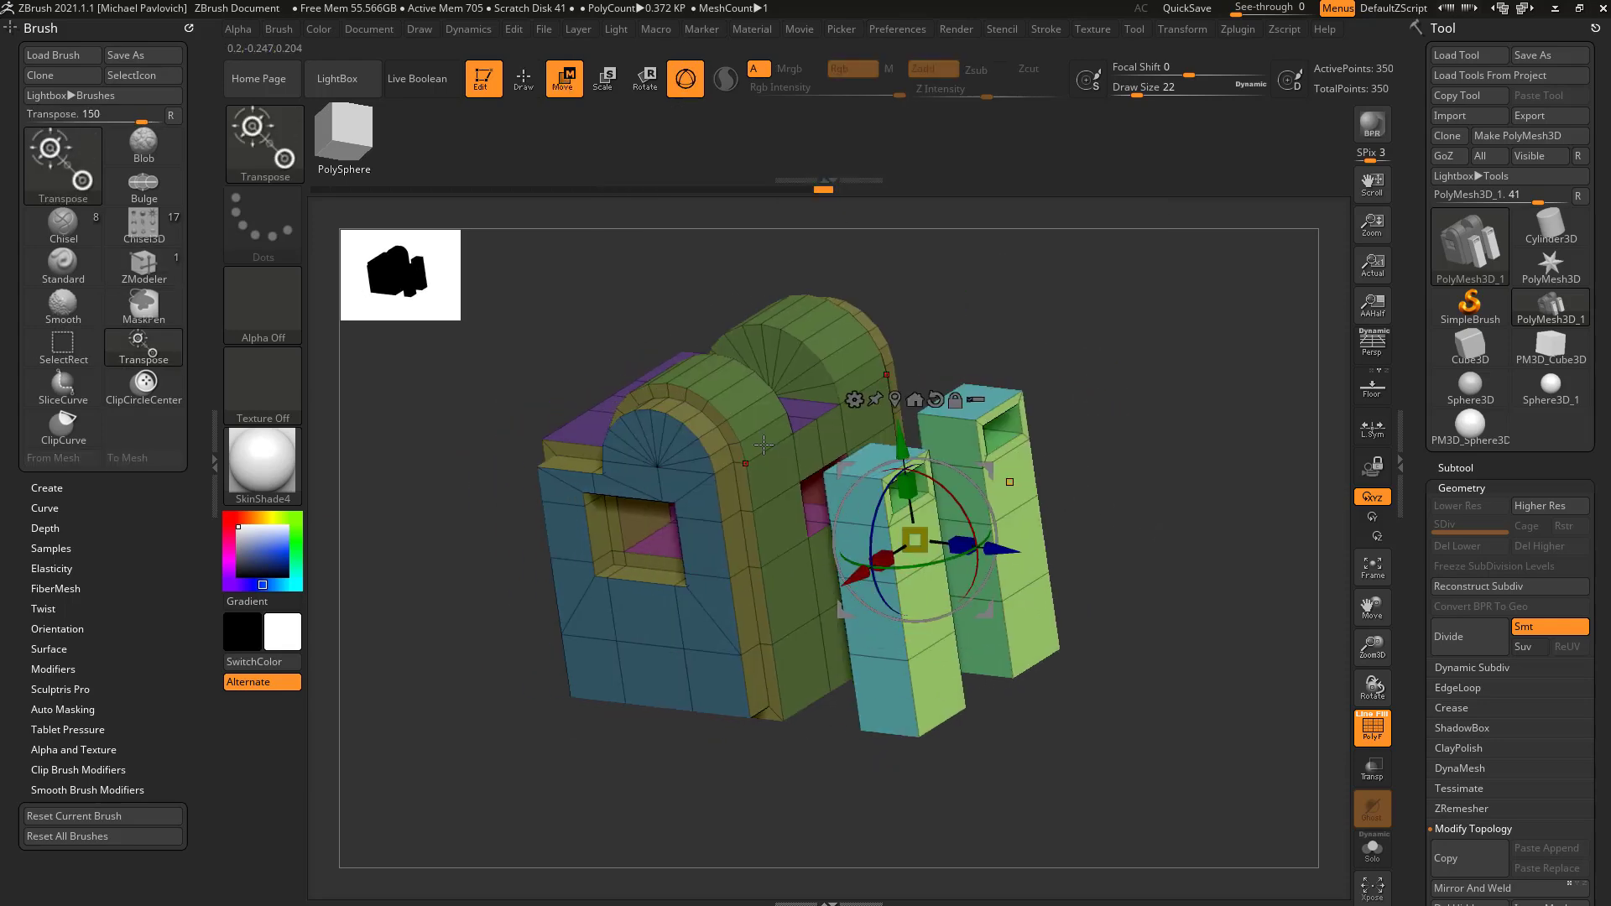
Use Transpose Polygroup All to move the block's arched side and the strips' outer faces farther outward.
left_click(709, 597)
left_click_drag(653, 633, 625, 652)
key("q")
left_click(938, 589)
left_click_drag(1017, 560, 1049, 566)
mouse_move(1281, 601)
left_mouse_down()
mouse_move(1226, 532)
mouse_move(1334, 604)
left_mouse_up()
Set the polygon action to Move with Polygroup All and shift the block's arched side.
key("q")
key("space")
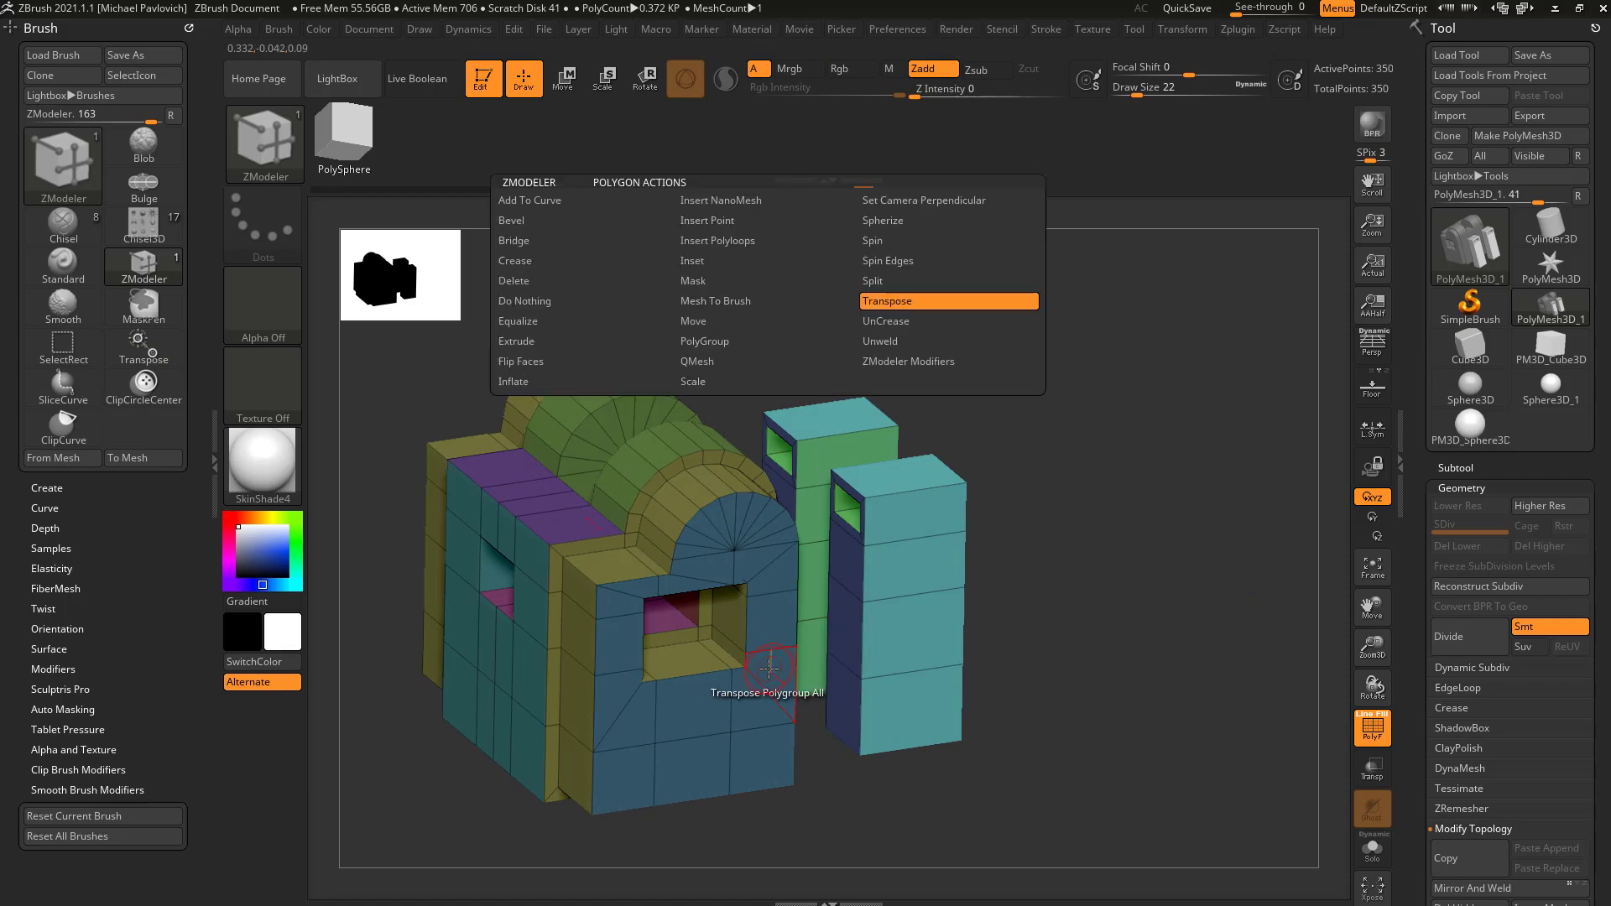
left_click(696, 319)
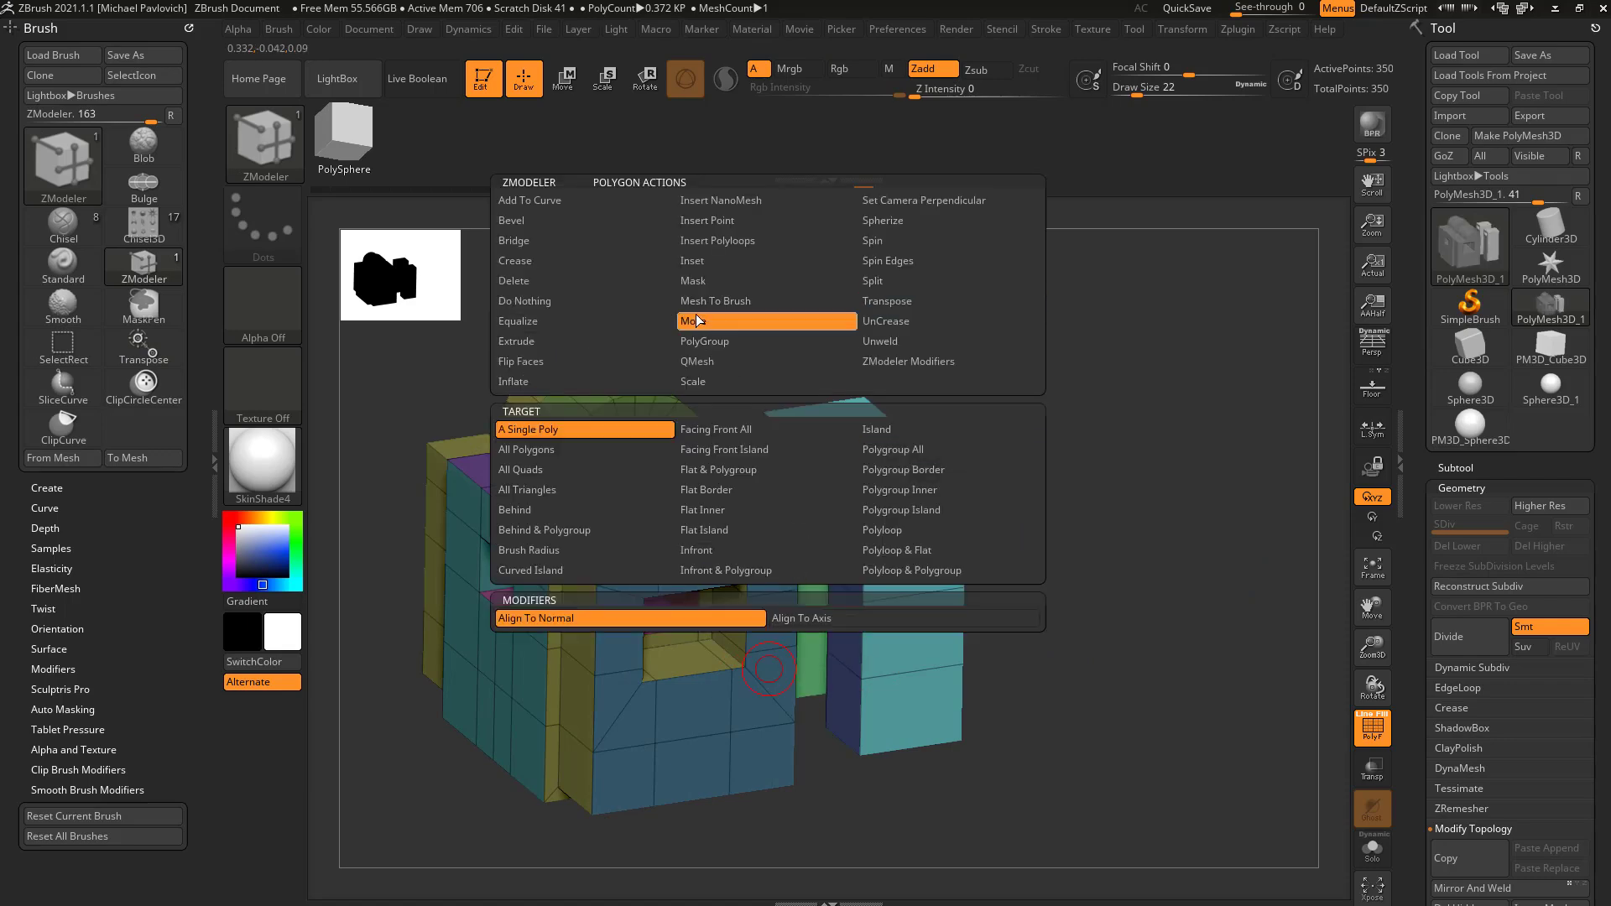
left_click(904, 466)
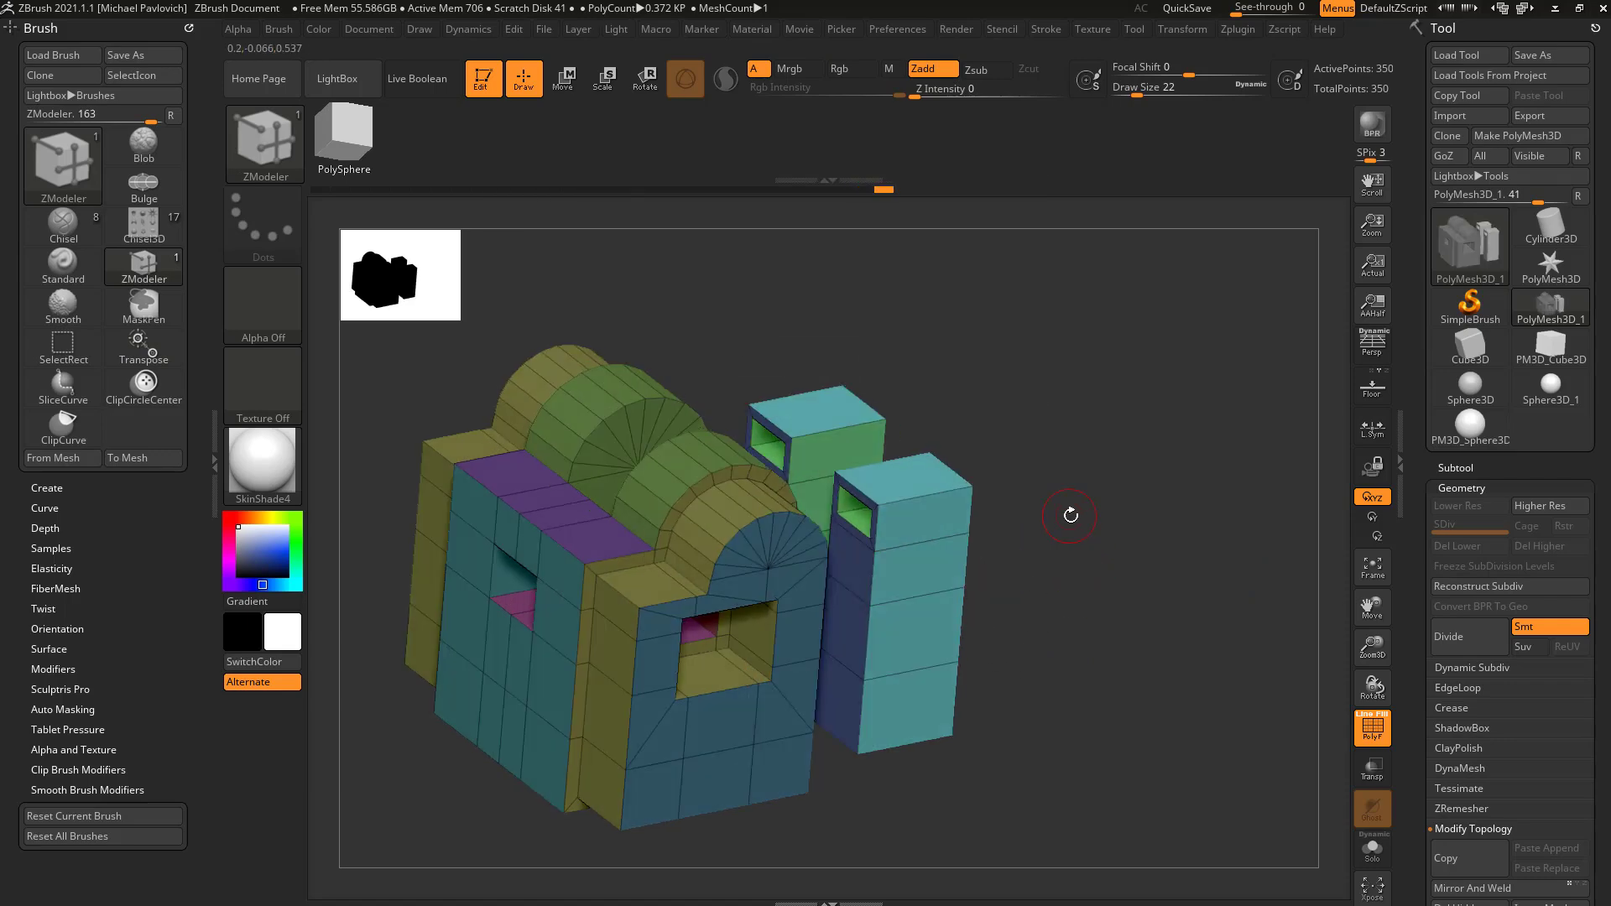
left_click_drag(1015, 571, 939, 586)
left_click_drag(736, 661, 702, 621)
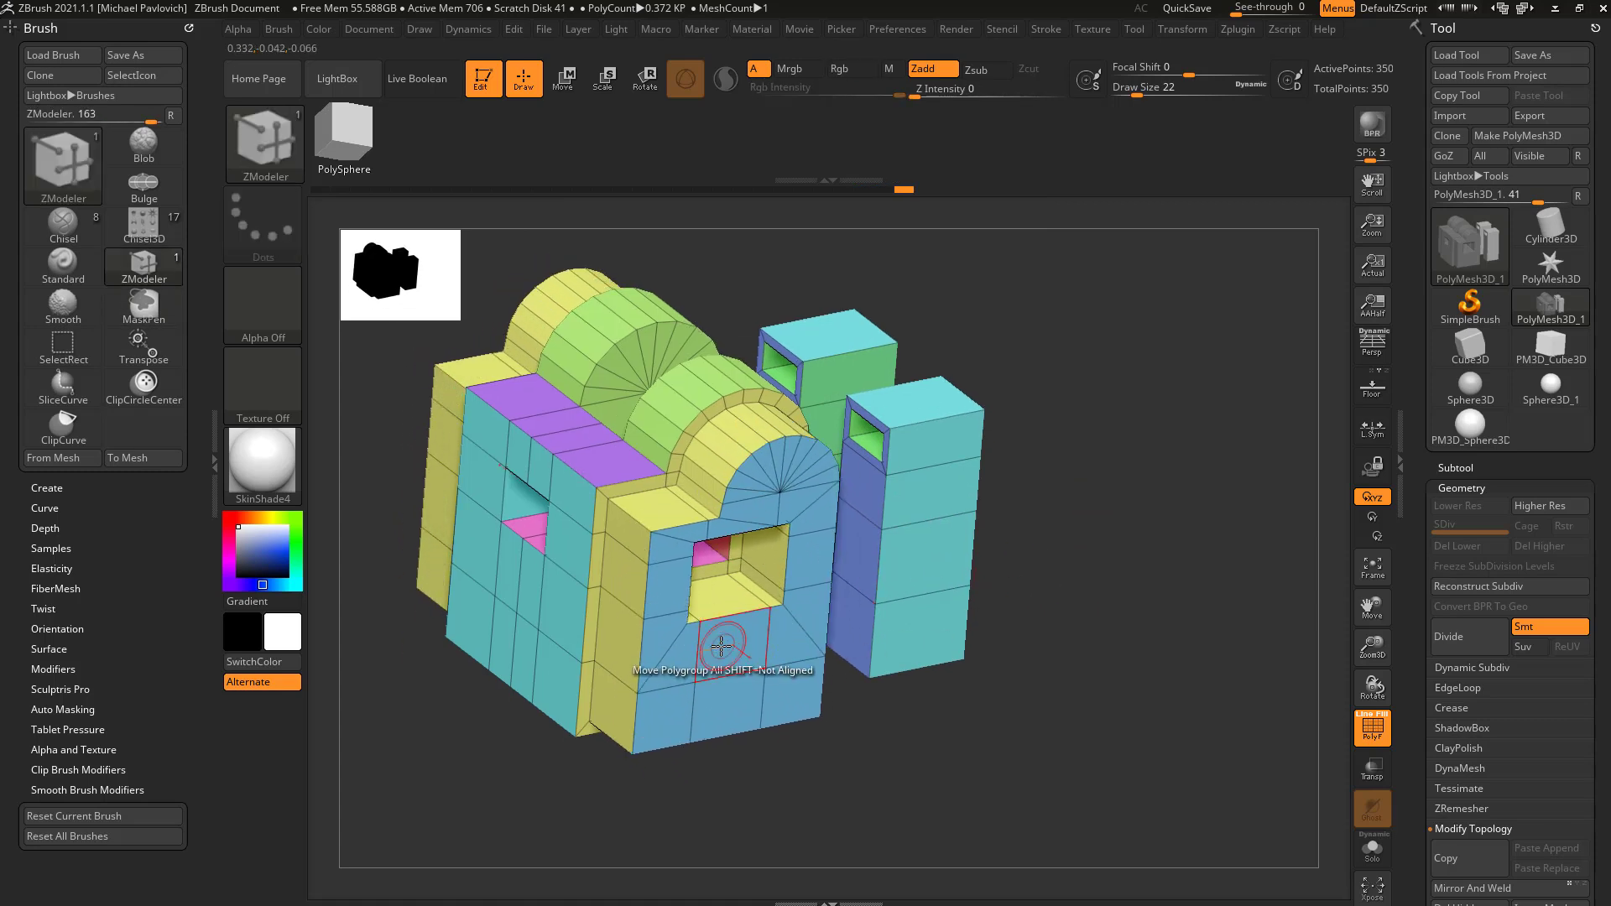
Undo the last change, set the polygon action to QMesh with Polygroup All and pull the arched side outward.
key("space")
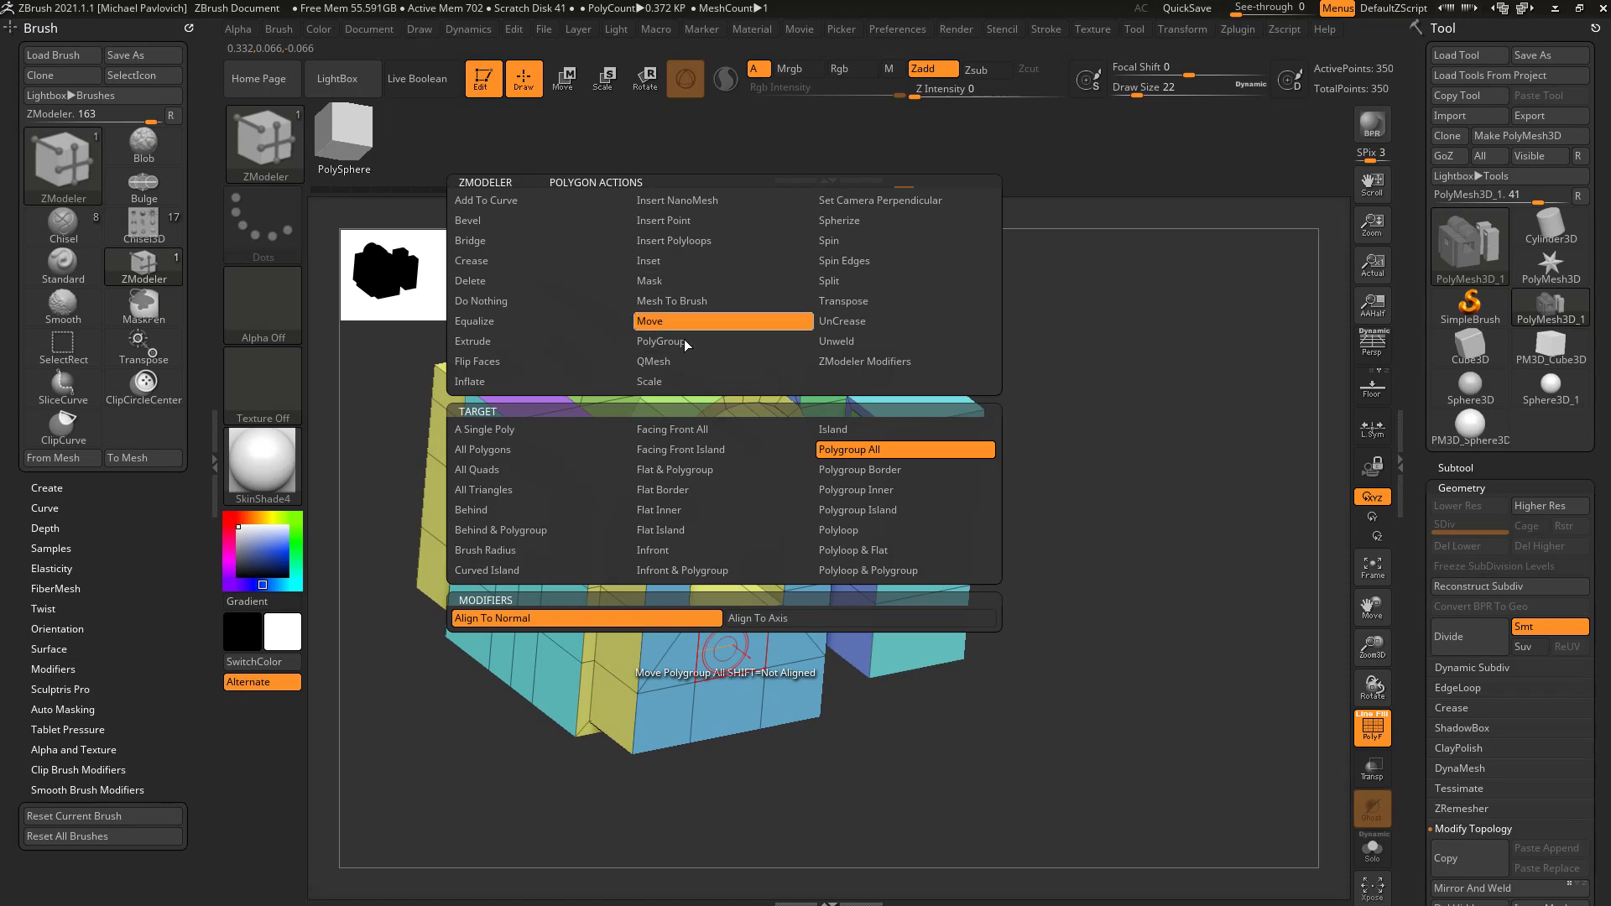
left_click(671, 361)
key("ctrl+z")
key("space")
left_click(846, 451)
mouse_move(725, 647)
left_mouse_down()
mouse_move(753, 700)
mouse_move(720, 638)
mouse_move(735, 663)
left_mouse_up()
Set the polygon action to PolyGroup with Flat Island and regroup the top faces of the block and strips.
key("space")
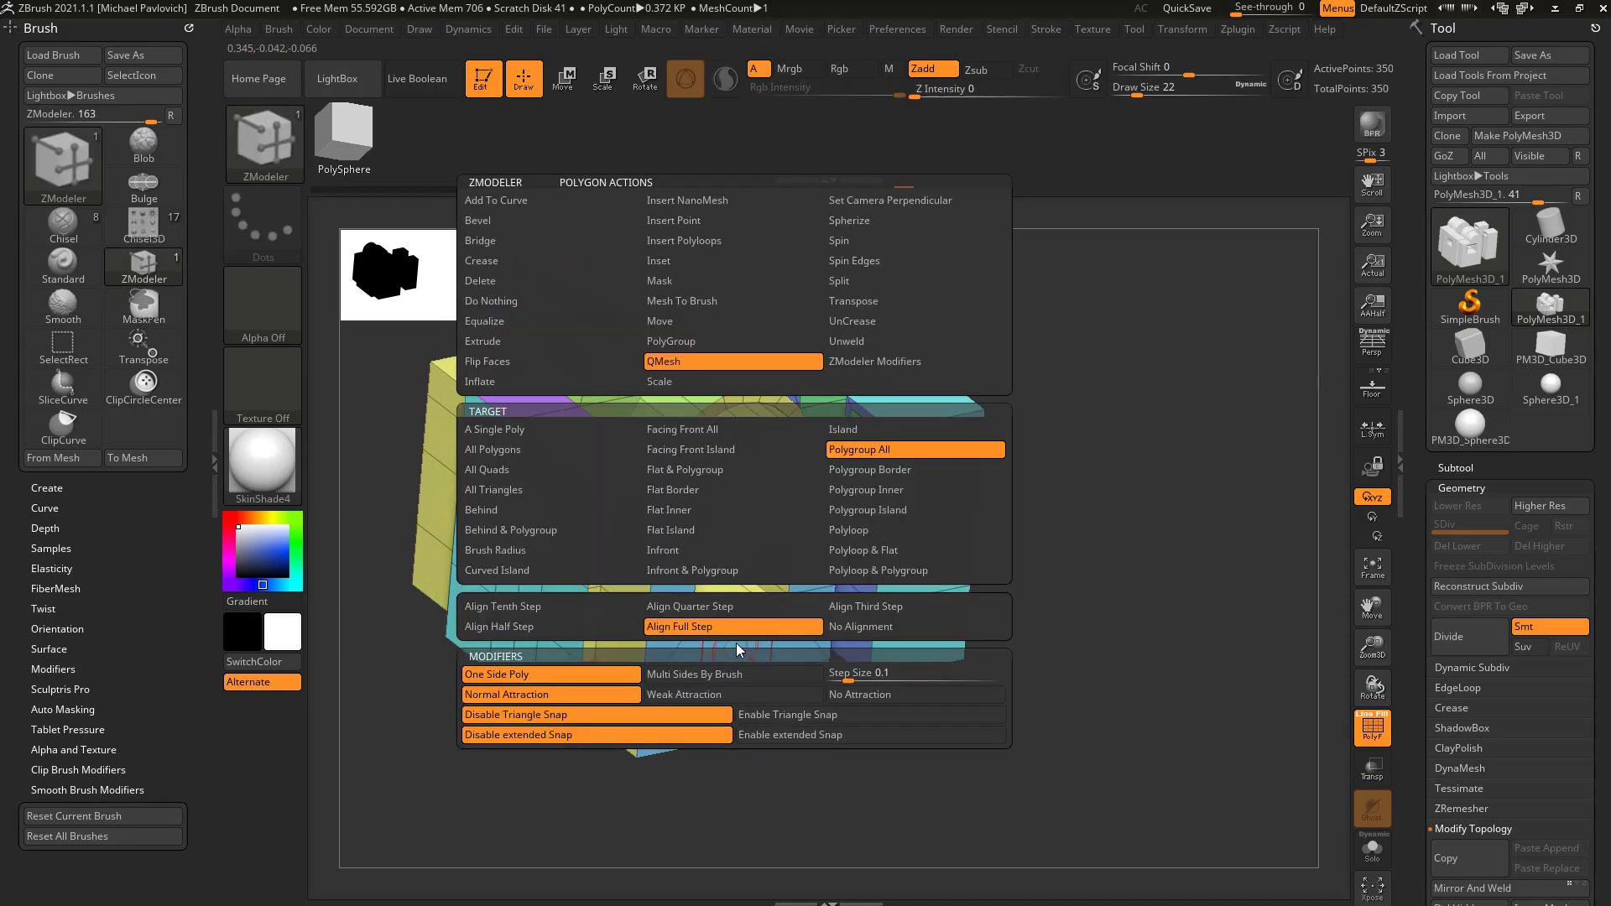
left_click(681, 341)
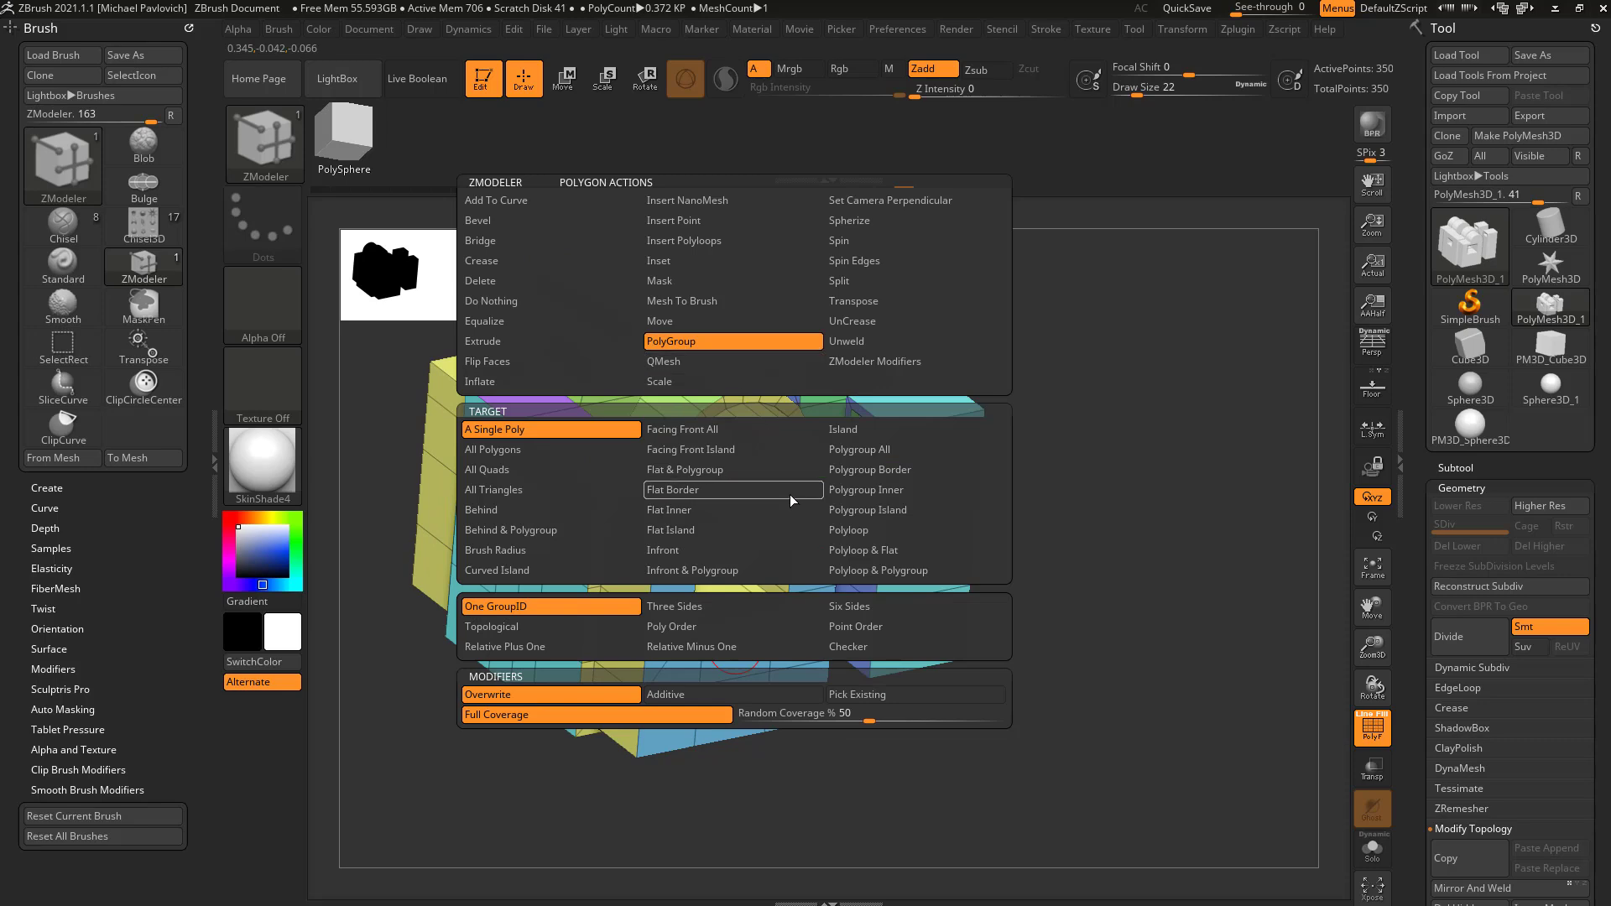
left_click(724, 531)
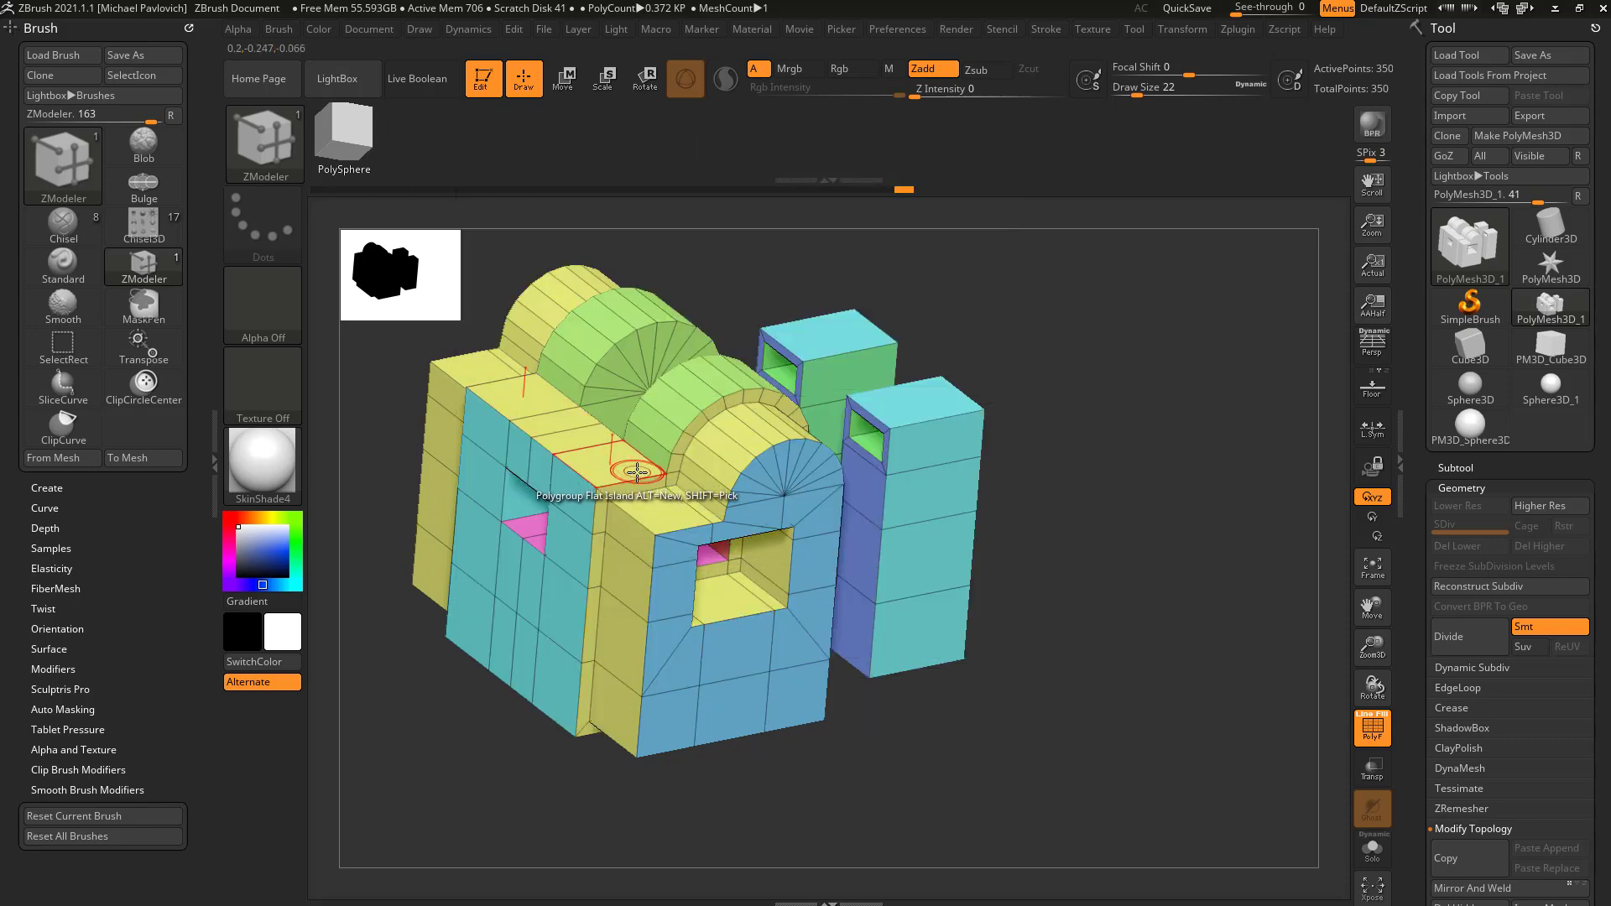
left_click(918, 405)
left_click(917, 404)
left_click(642, 495)
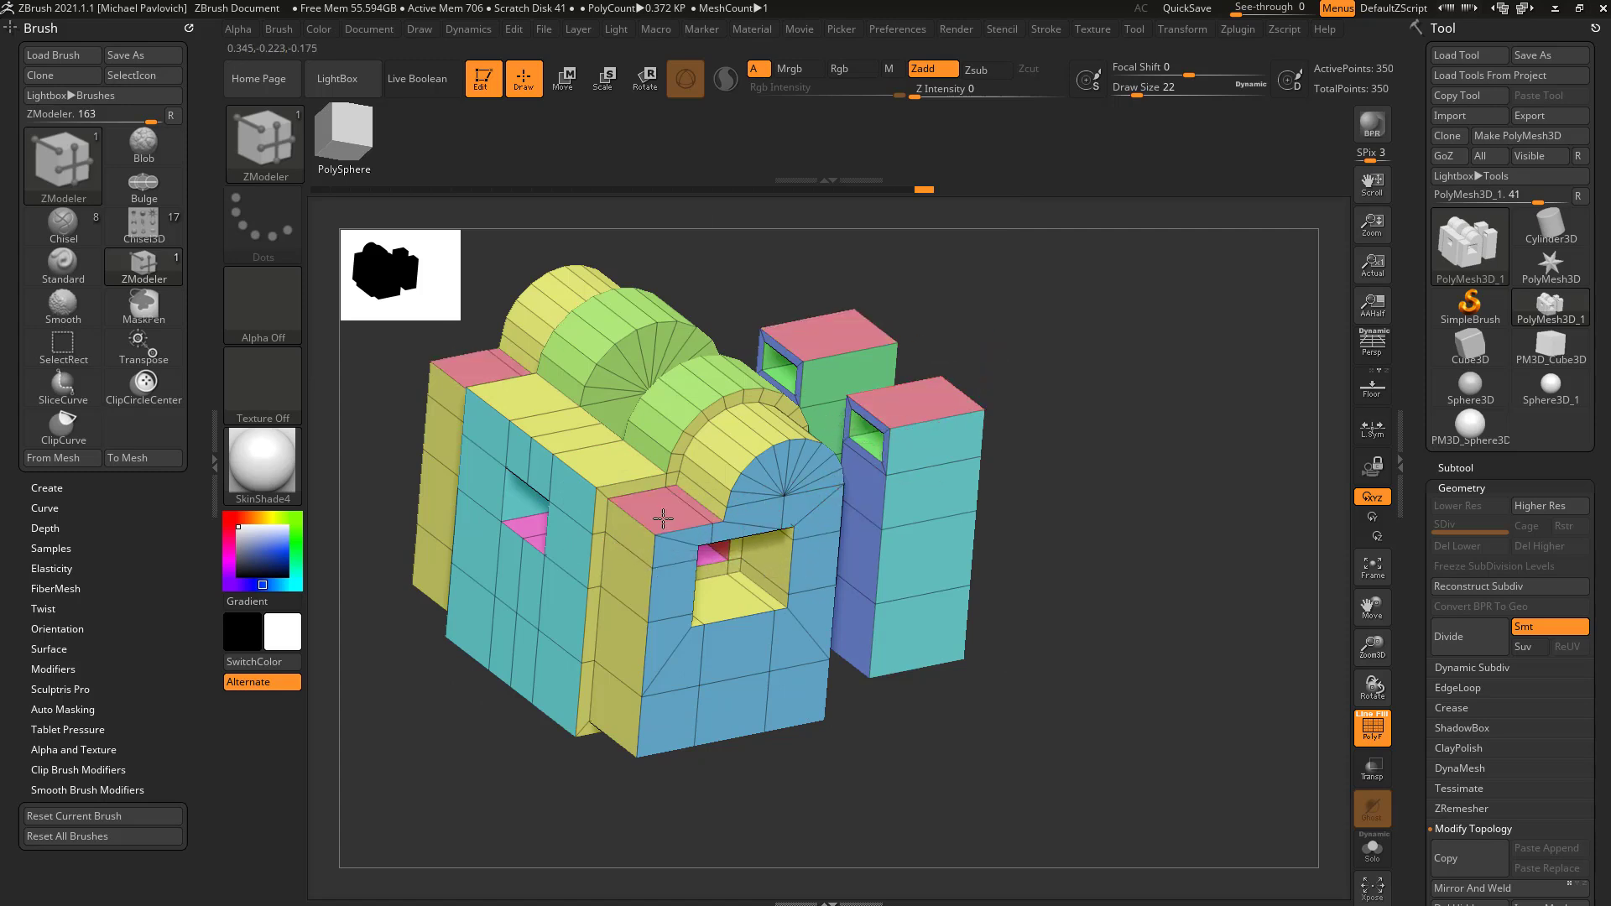
left_click(617, 463)
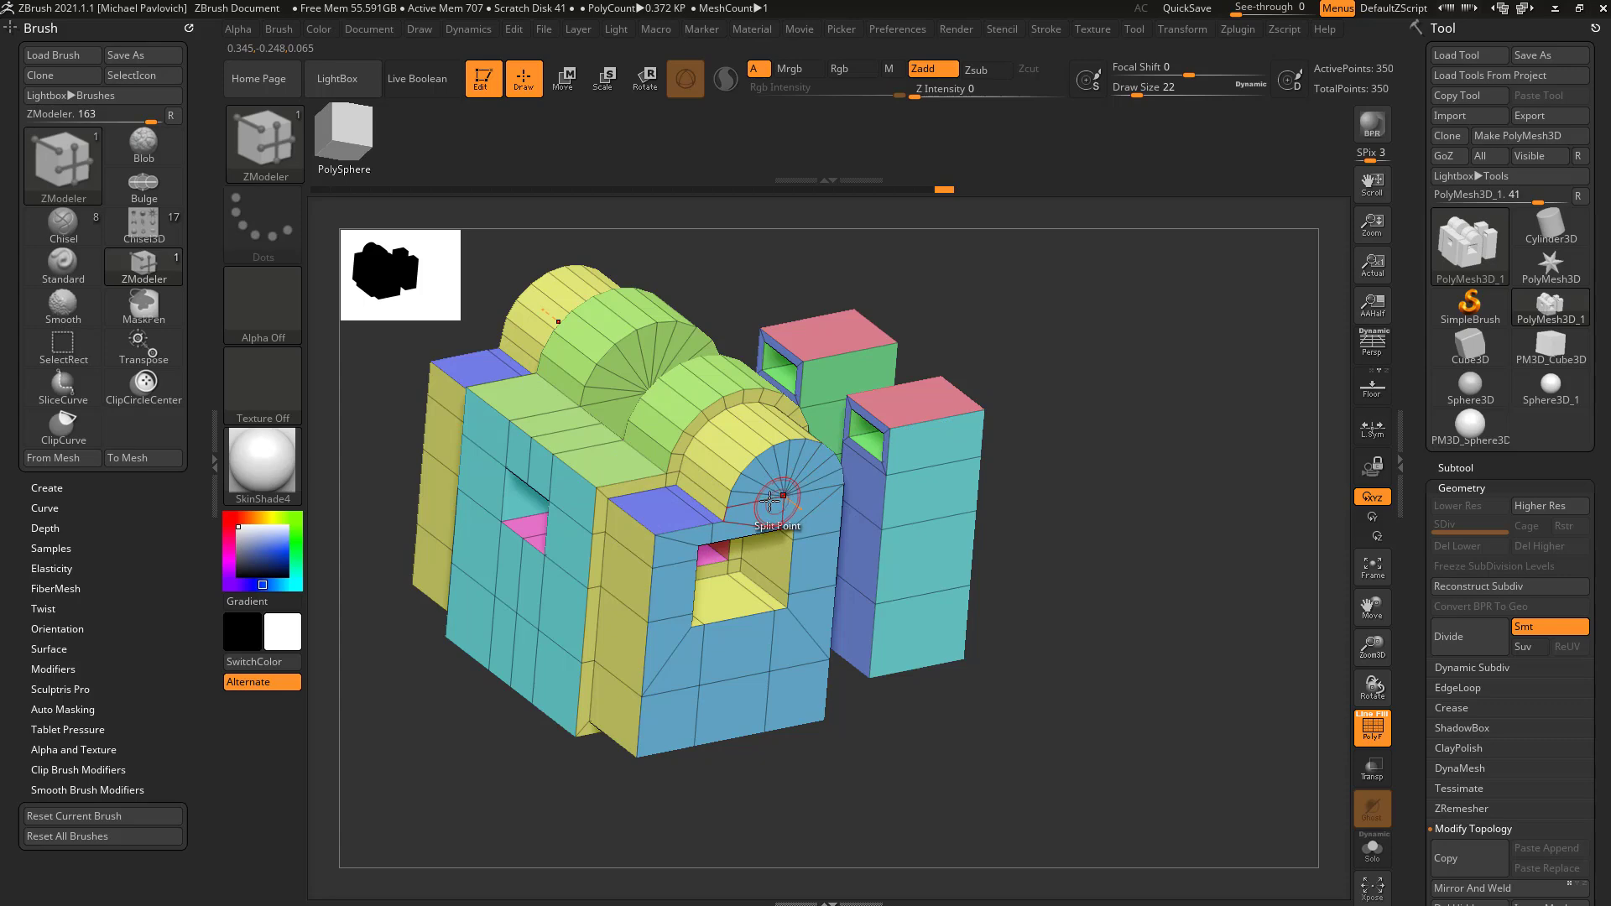
Regroup the whole mesh with the Groups By Normals polygroup command.
scroll(1404, 623, "down", 10)
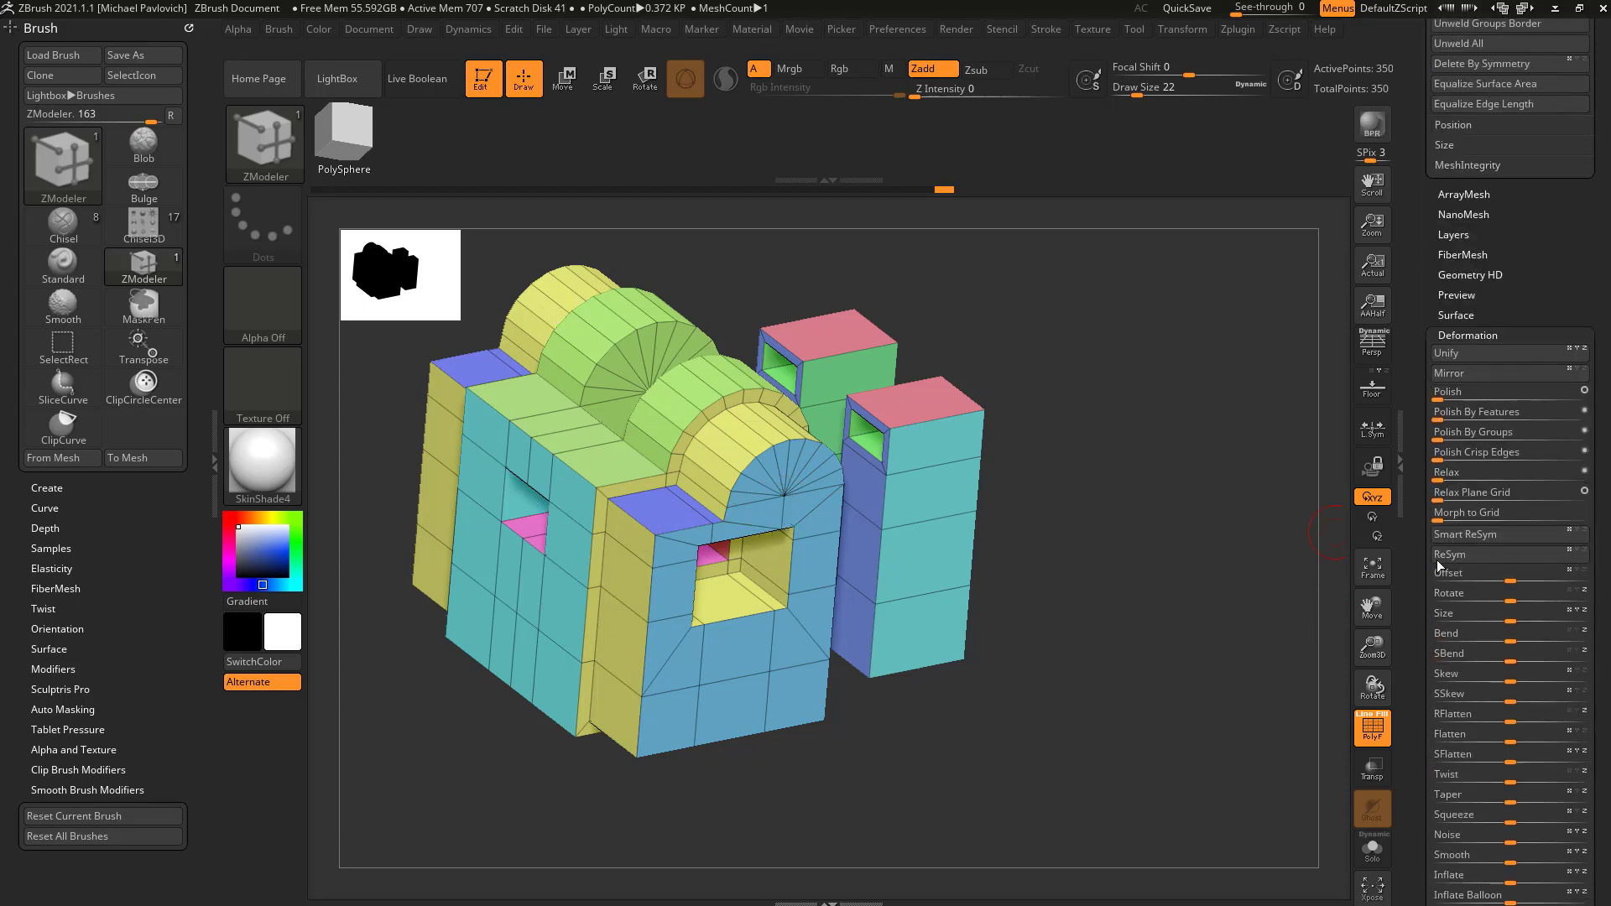
scroll(1426, 555, "down", 10)
key("shift")
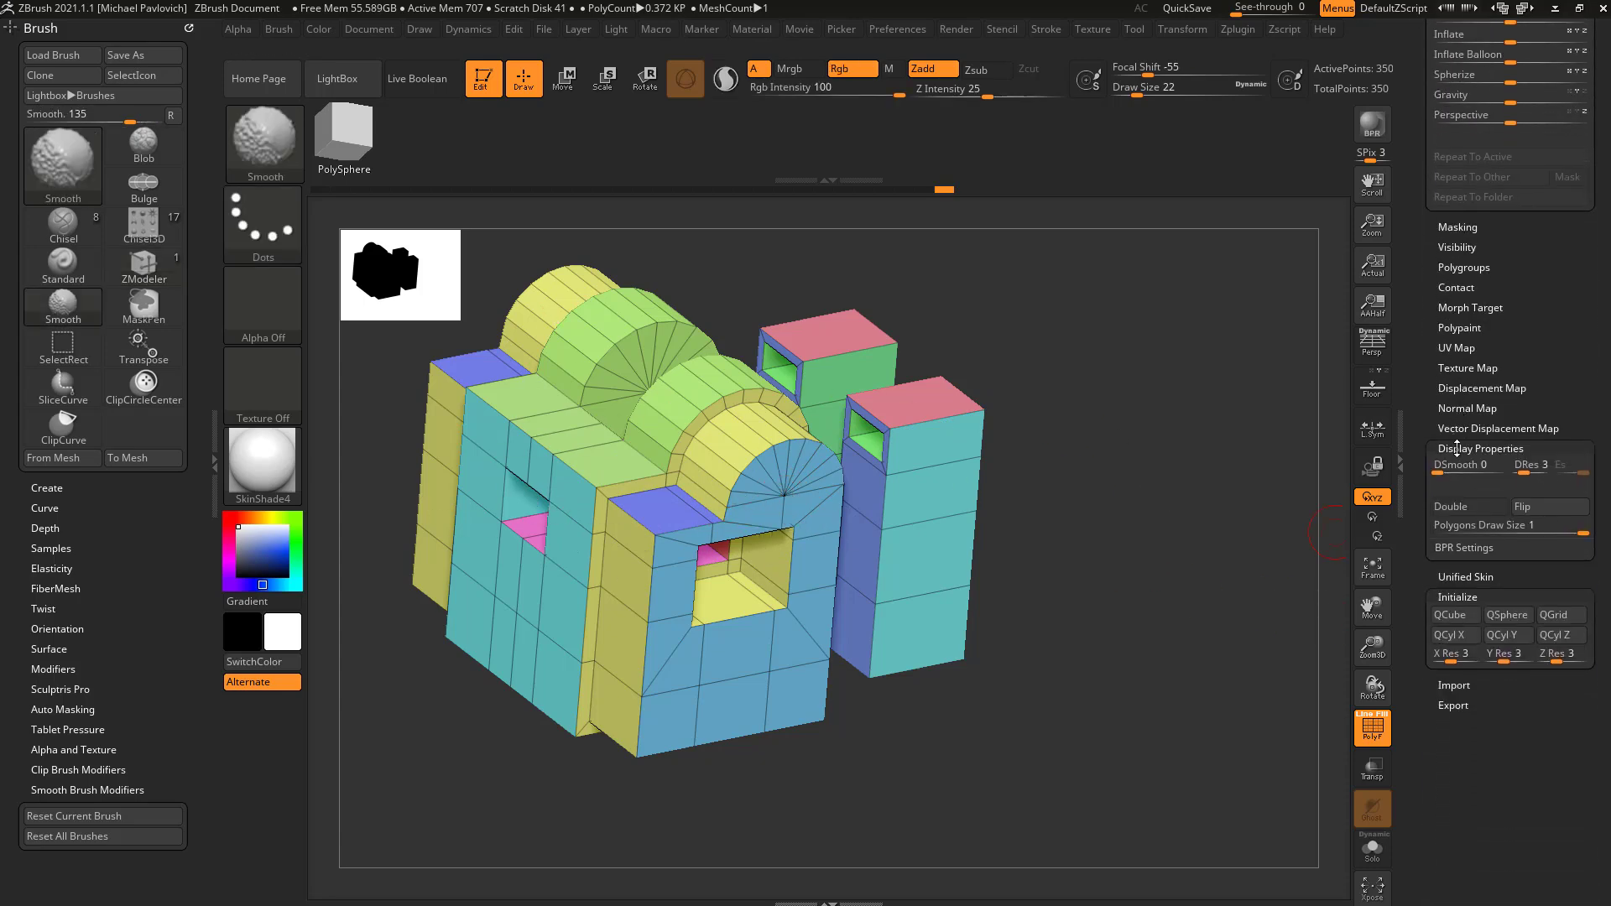
left_click(1460, 450)
left_click(1456, 486)
left_click(1464, 277)
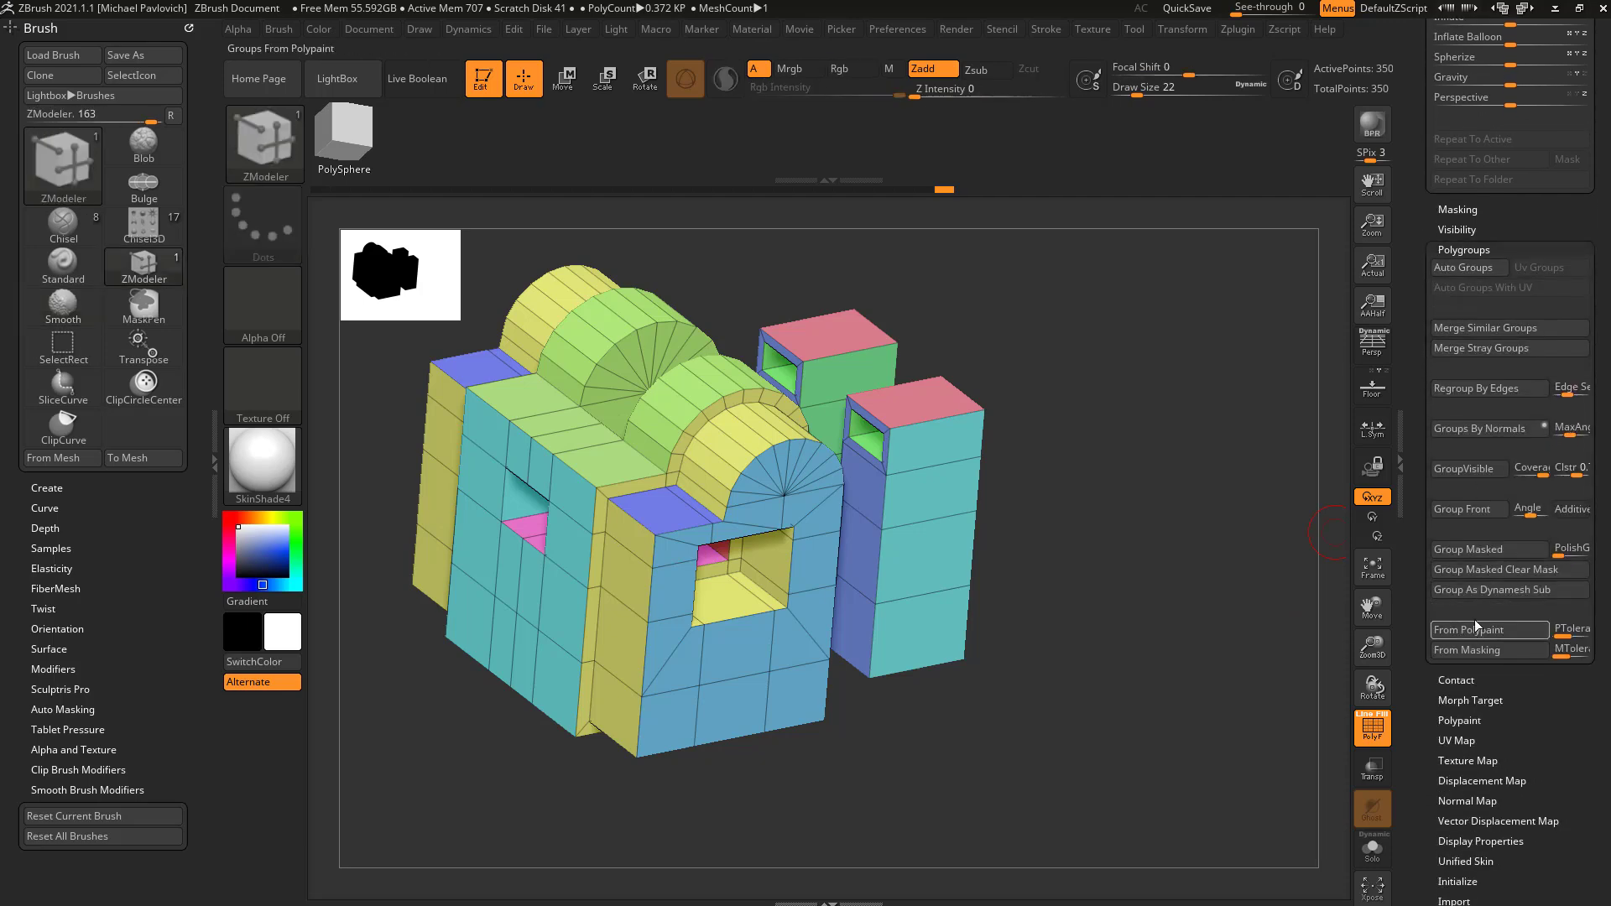
left_click(1477, 430)
Apply Mirror And Weld to the mesh.
scroll(1399, 674, "up", 10)
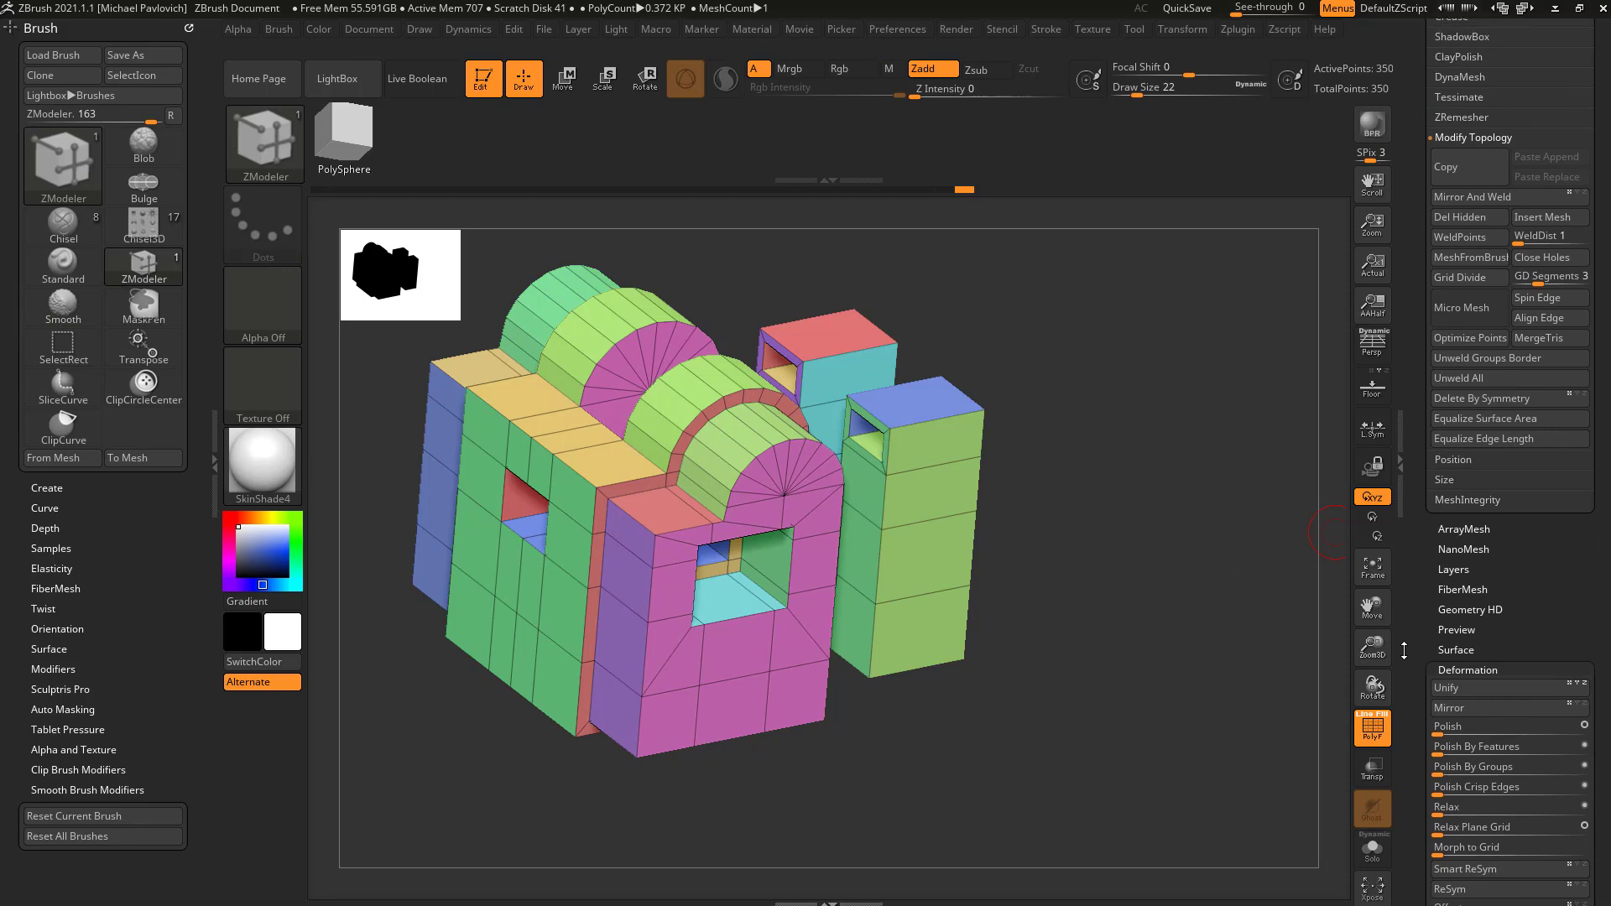
left_click_drag(1399, 674, 1399, 682)
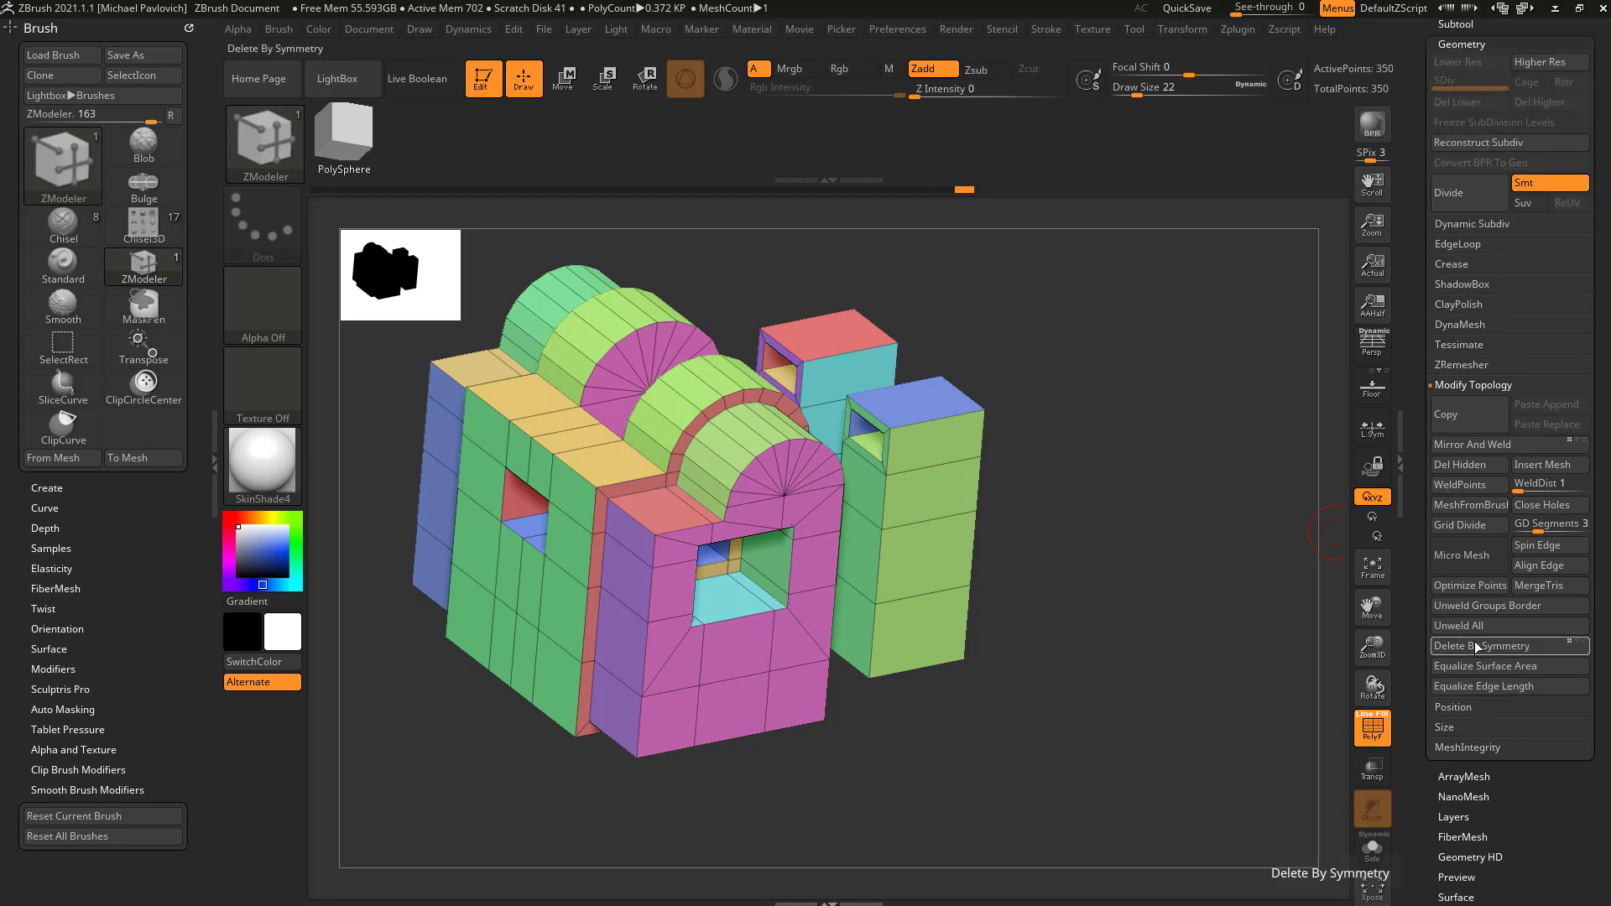
left_click(1479, 447)
Paint a new polygroup across the end arch's curved polygons and the adjoining flat ledge.
left_click_drag(1162, 469, 1188, 525)
key("space")
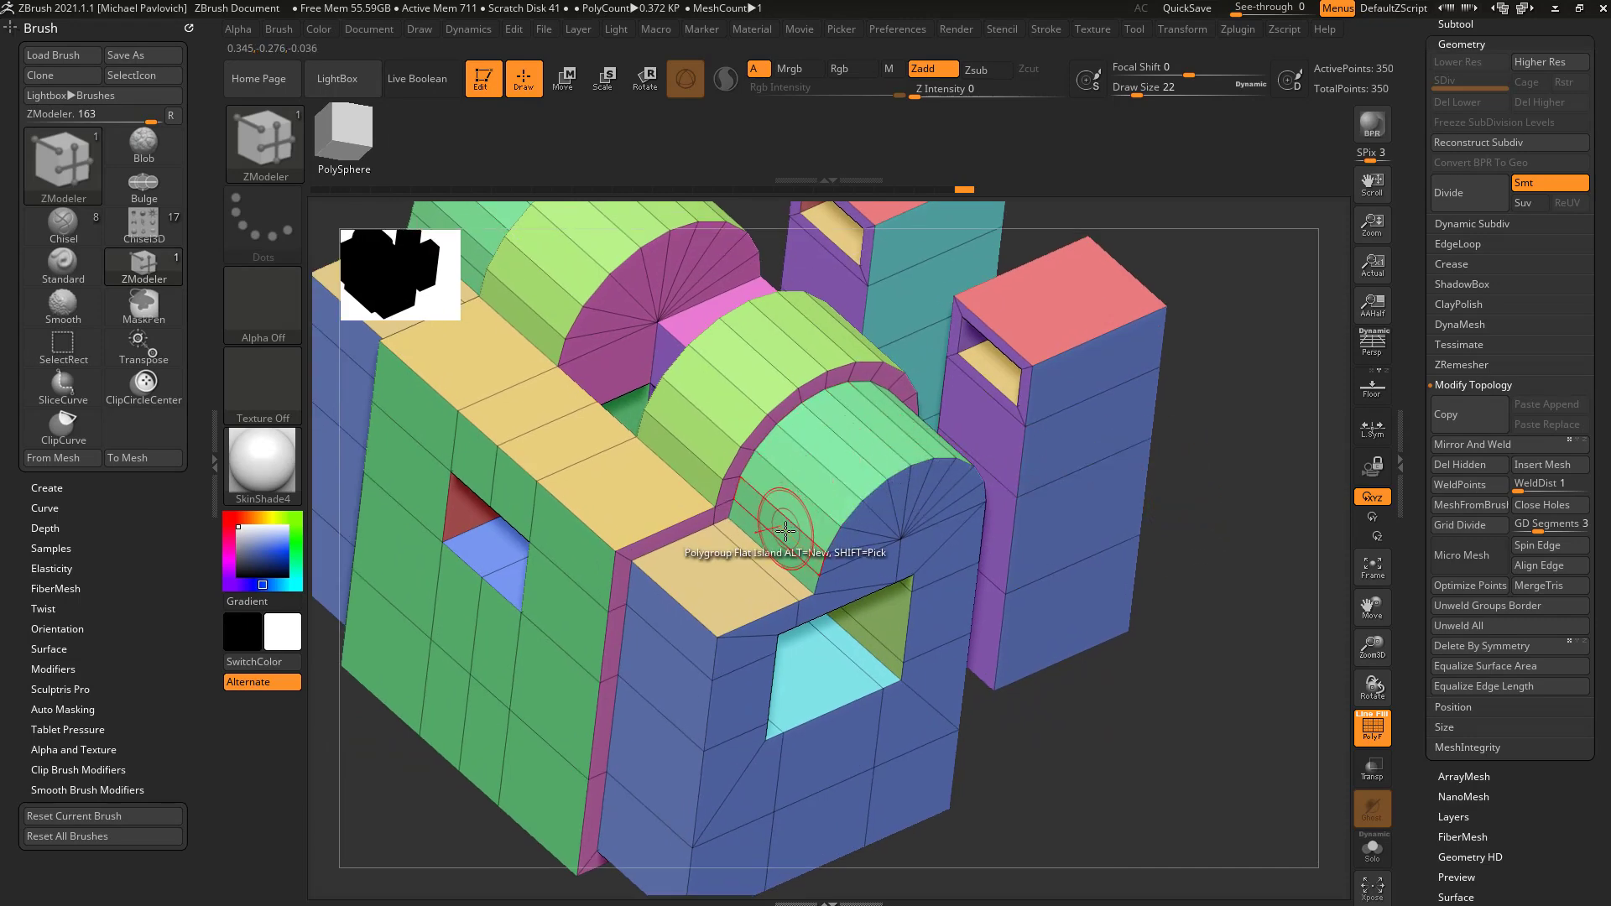
left_click_drag(1179, 524, 1197, 490)
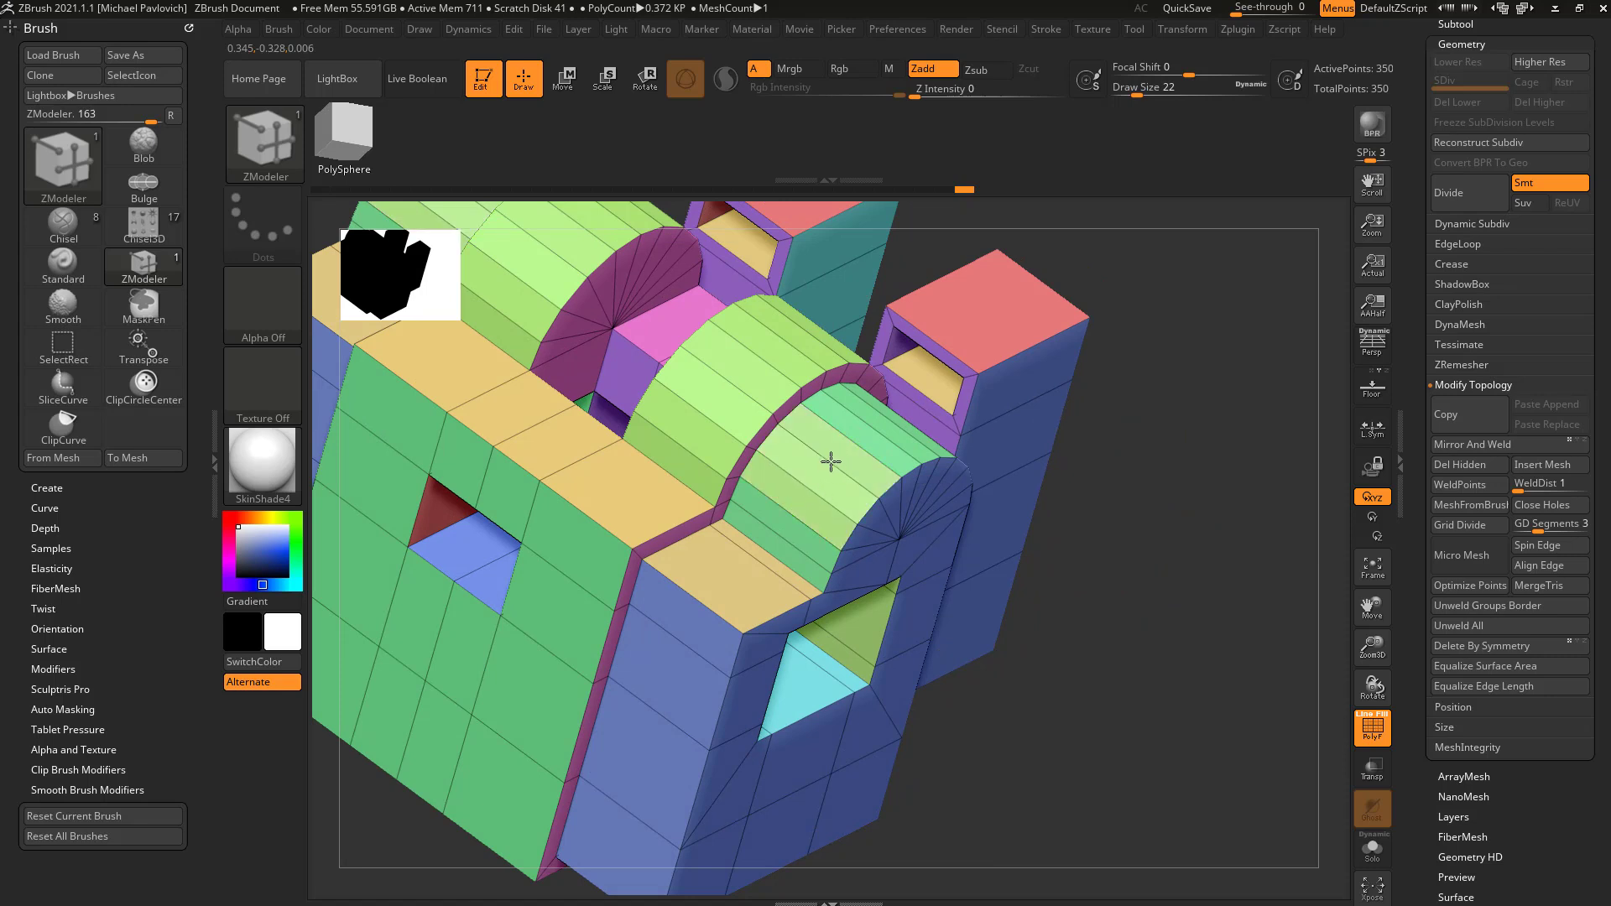
left_click_drag(856, 477, 817, 490, "alt")
left_click(815, 491)
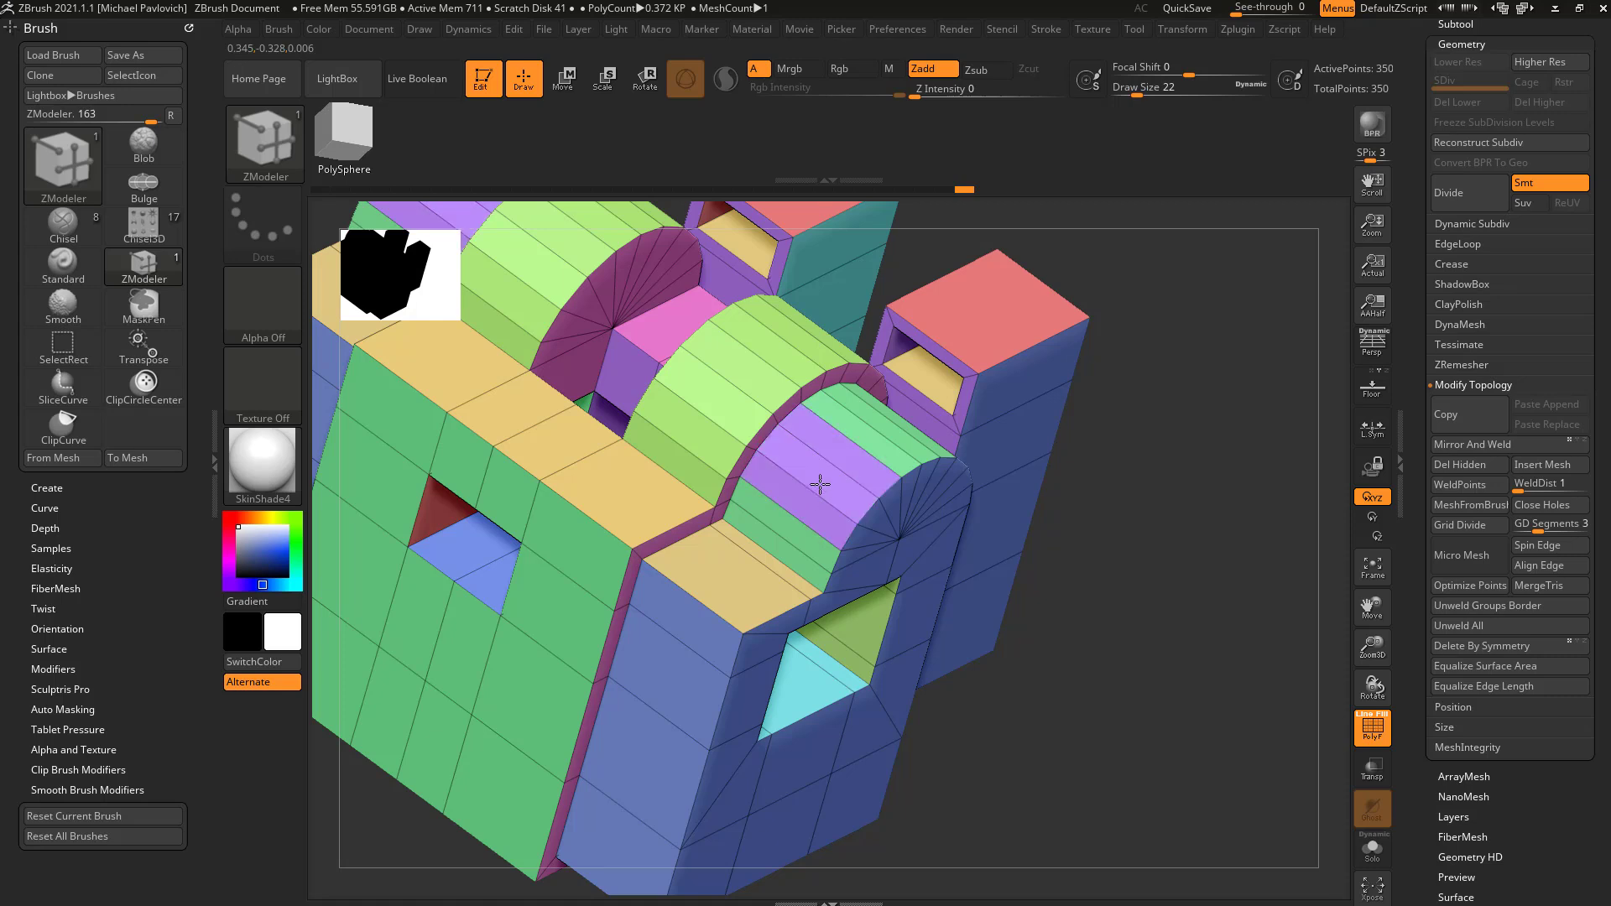
left_click_drag(833, 475, 711, 598)
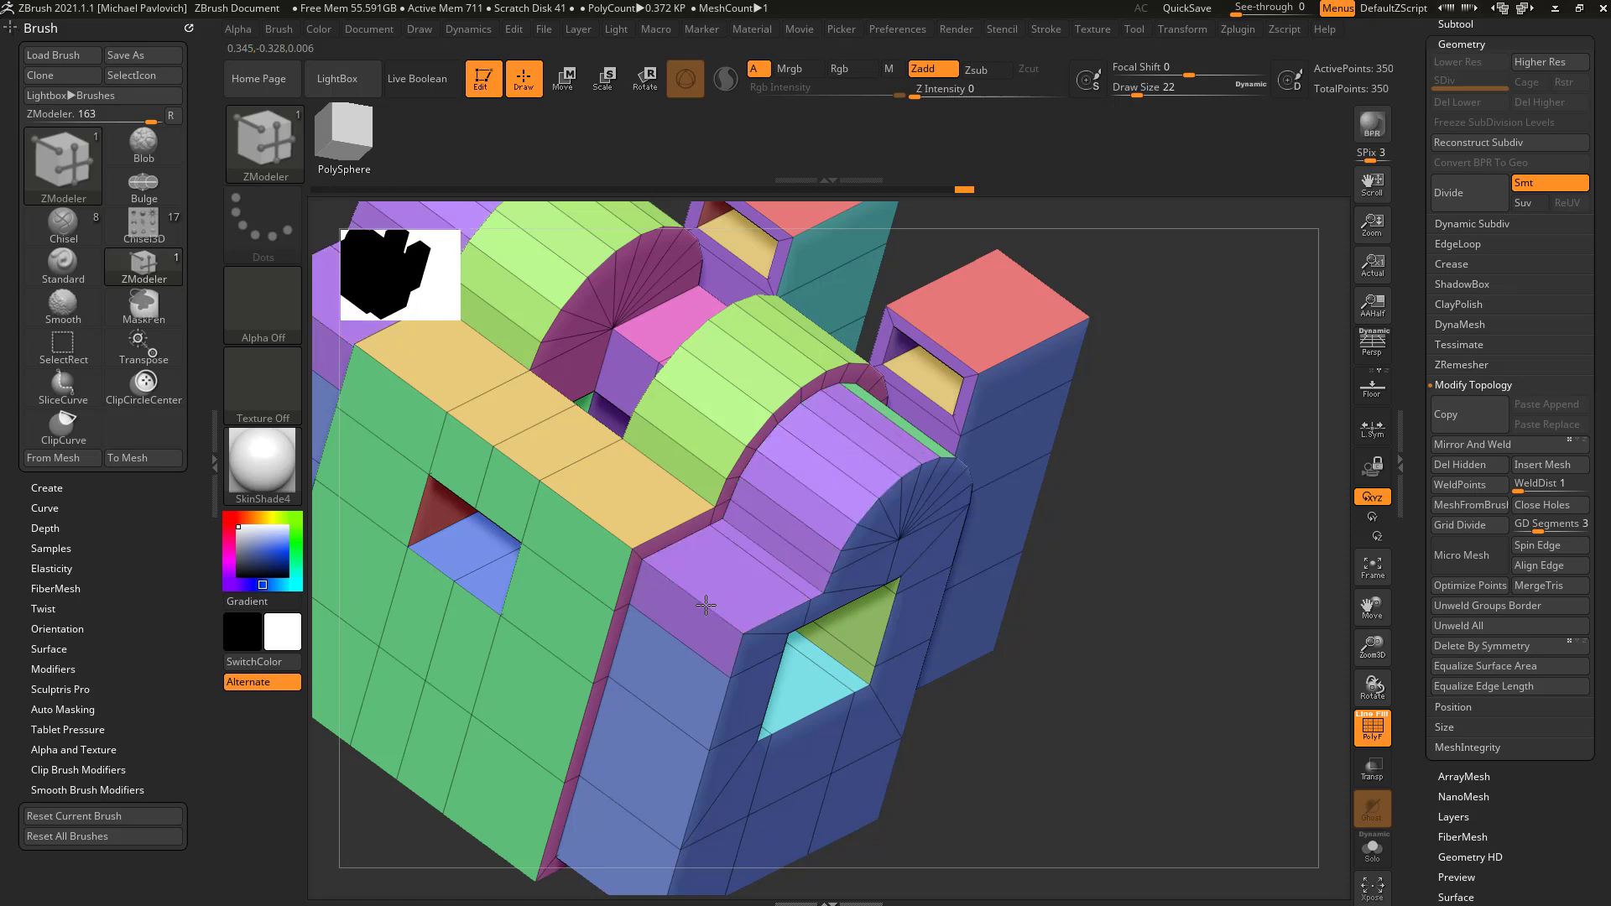
Undo the recent polygroup strokes, and extend the end arch's green polygroup over the adjoining ledge and side wall.
key("ctrl+z")
key("ctrl+z")
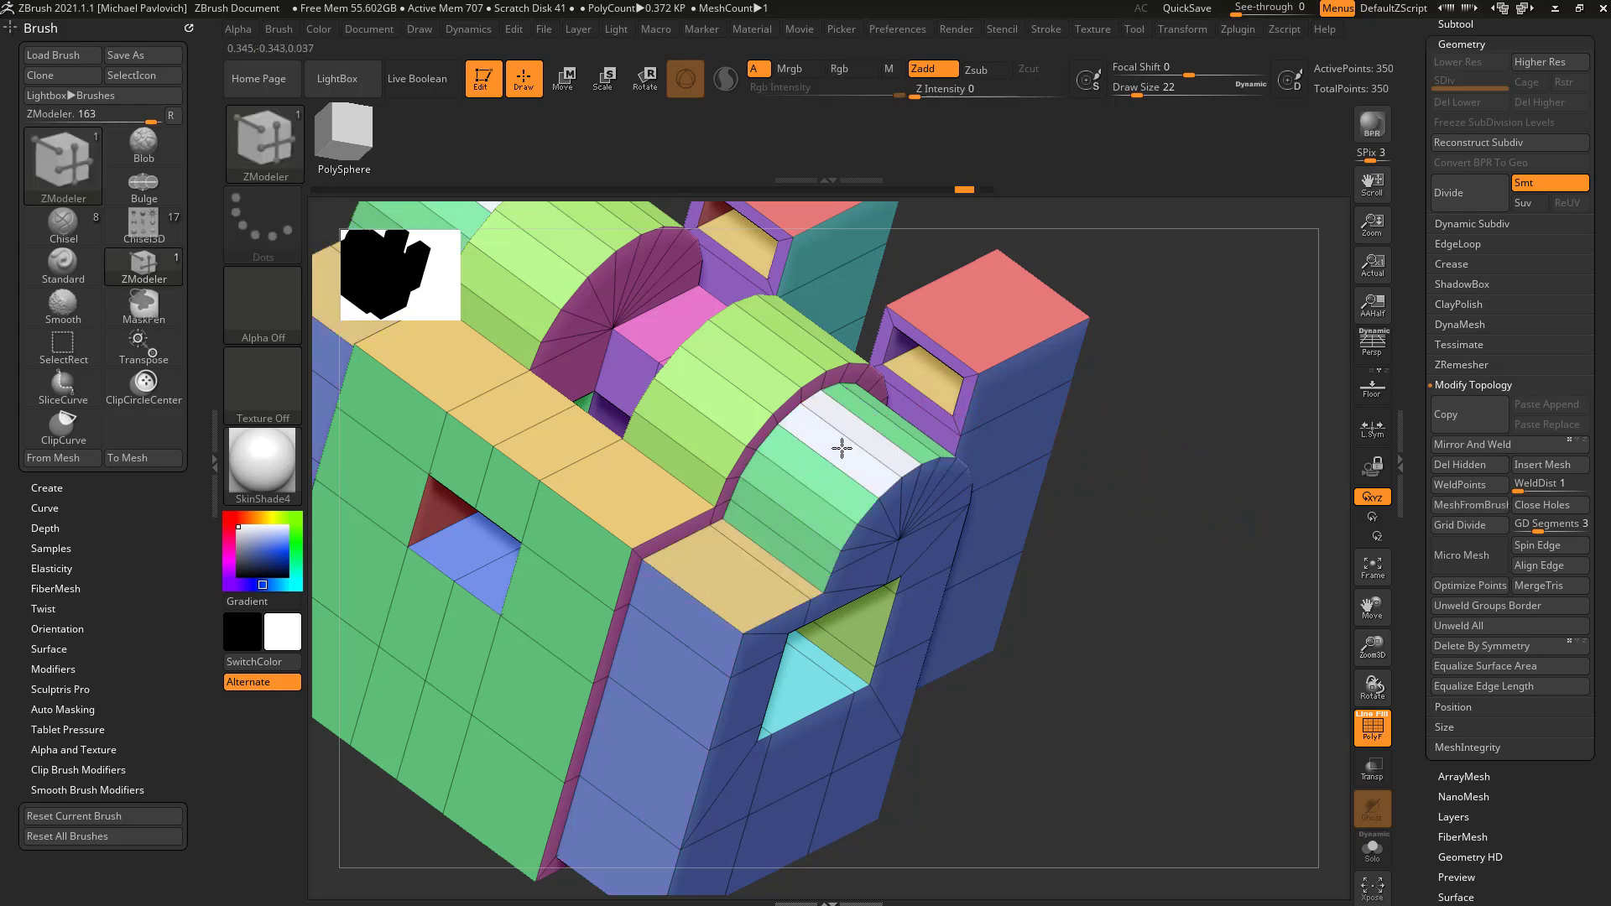
left_click(799, 492)
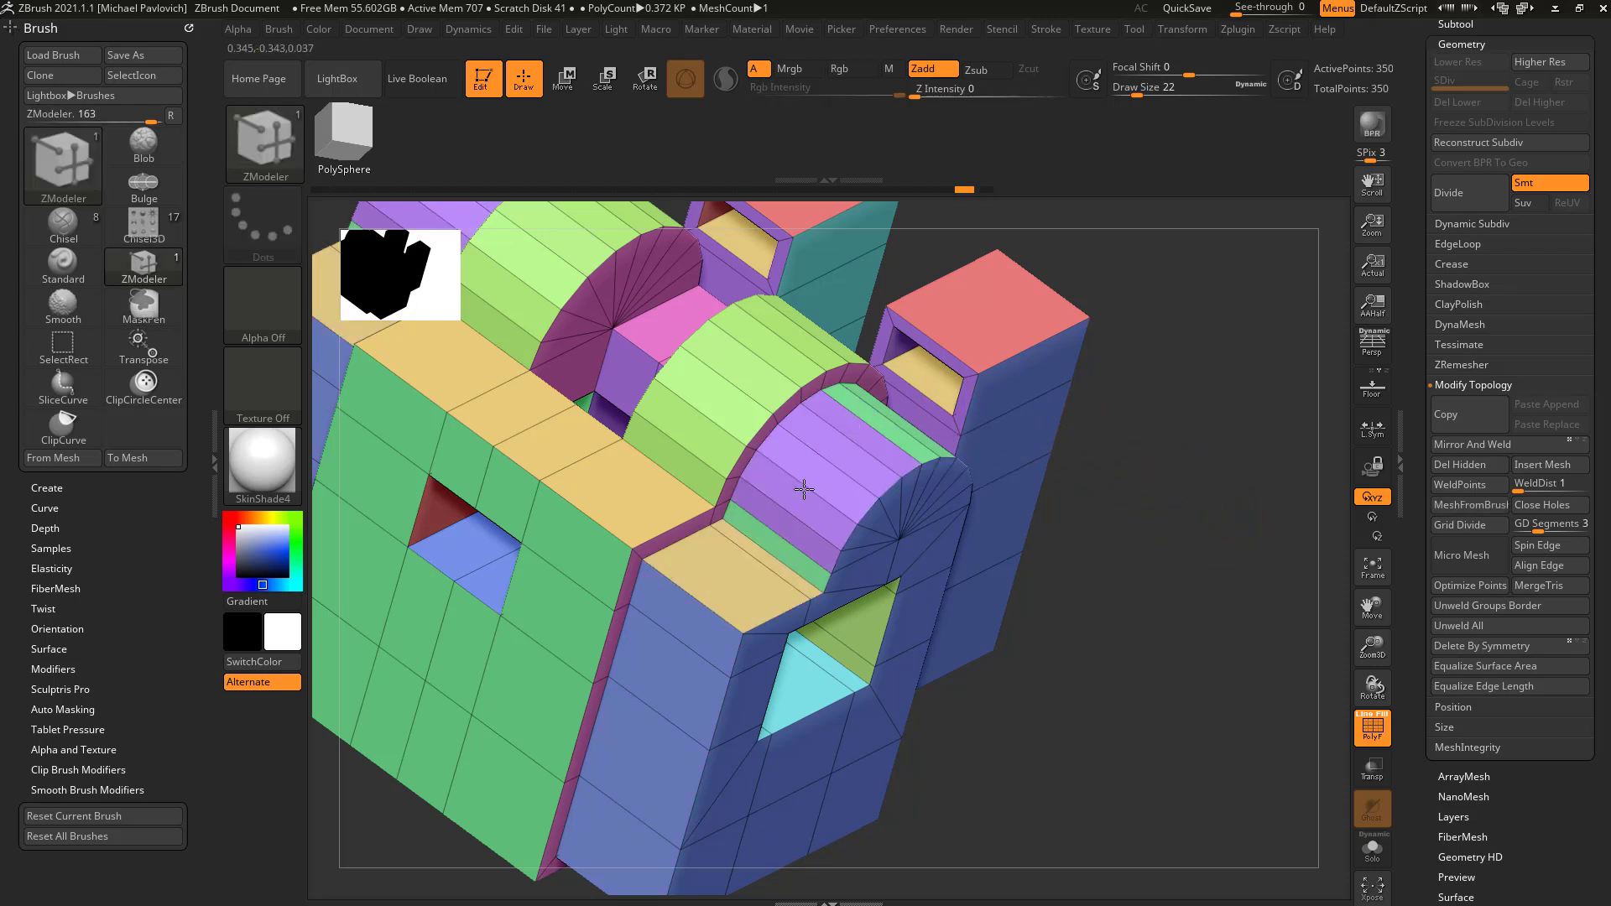
key("ctrl+z")
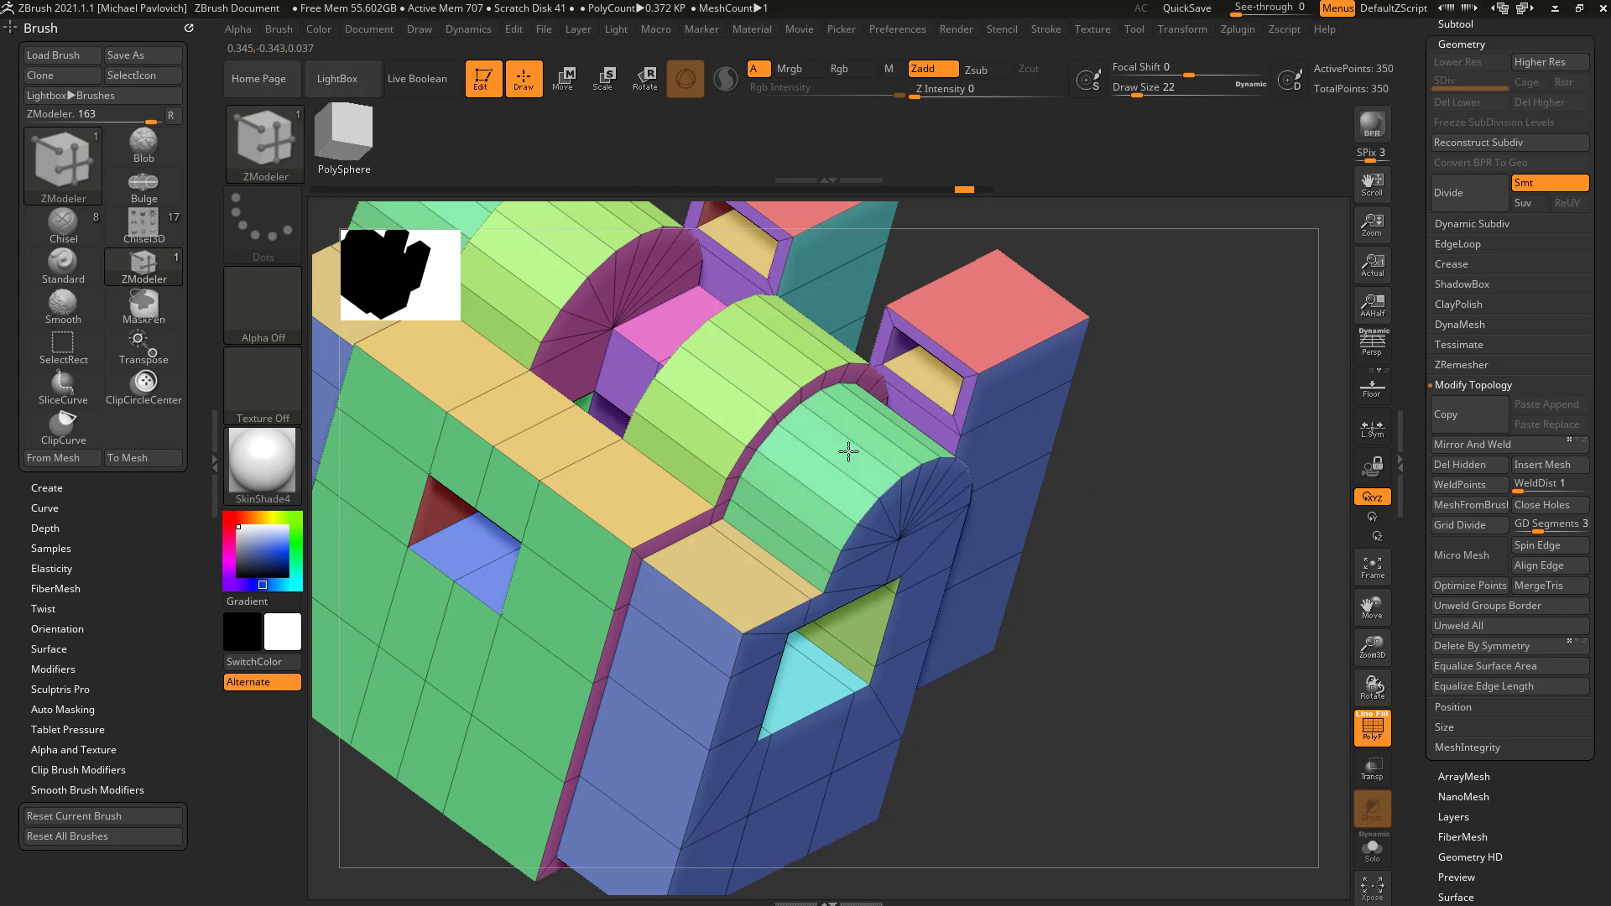
mouse_move(793, 526)
left_mouse_down()
mouse_move(701, 620)
mouse_move(613, 835)
left_mouse_up()
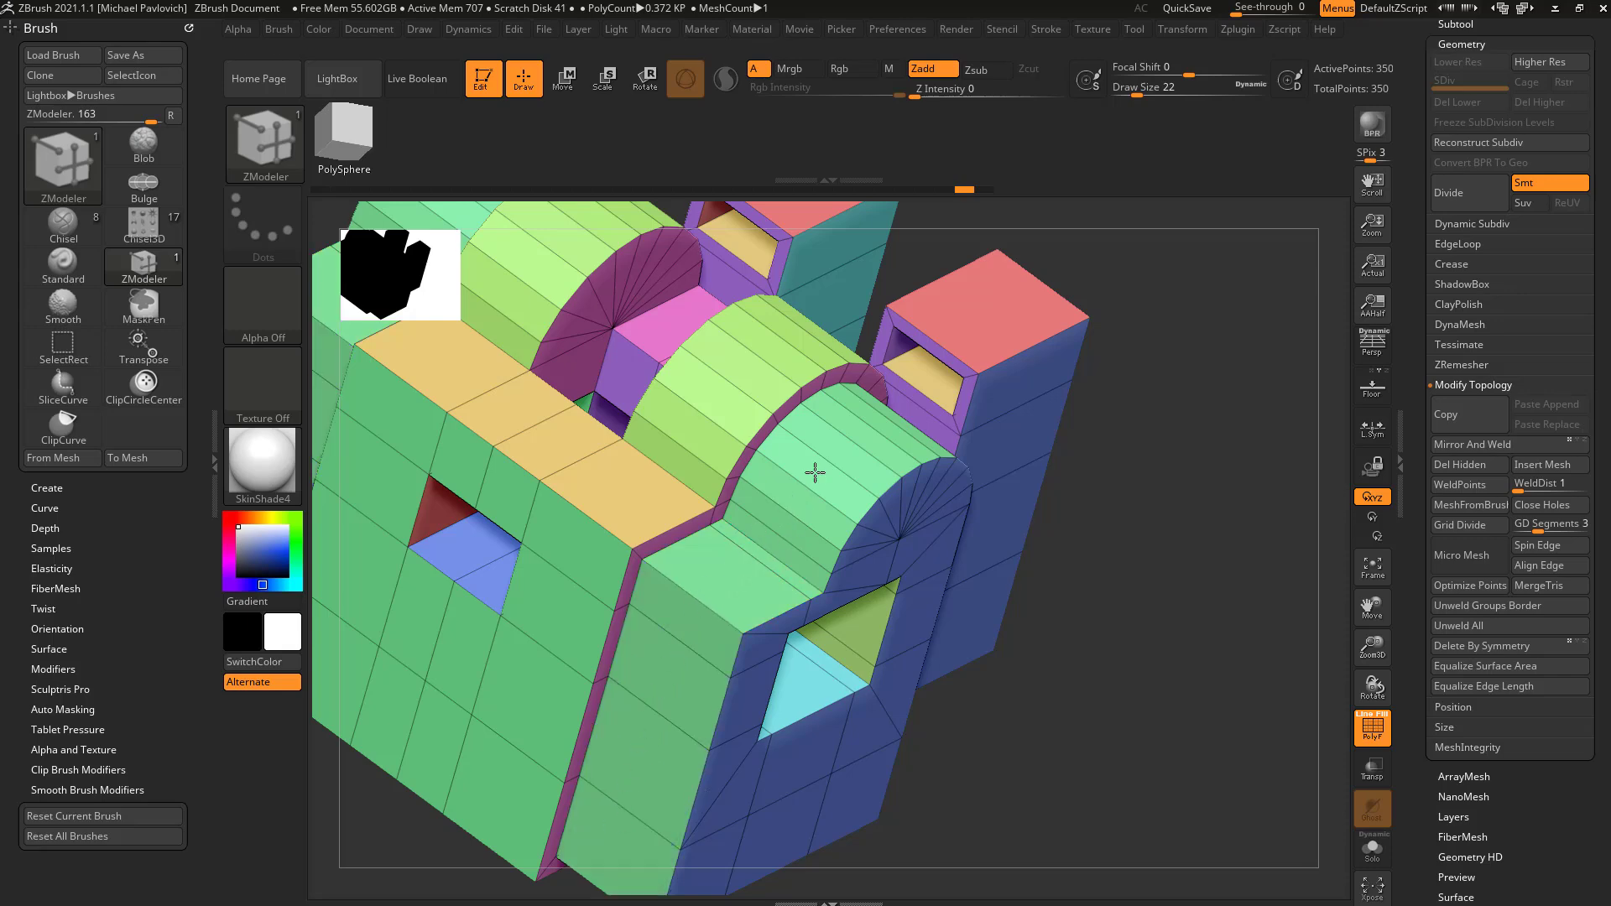
Paint the arch's green polygroup across the arch's fan-shaped end cap and the front face around the square opening.
left_click_drag(1262, 504, 1242, 470)
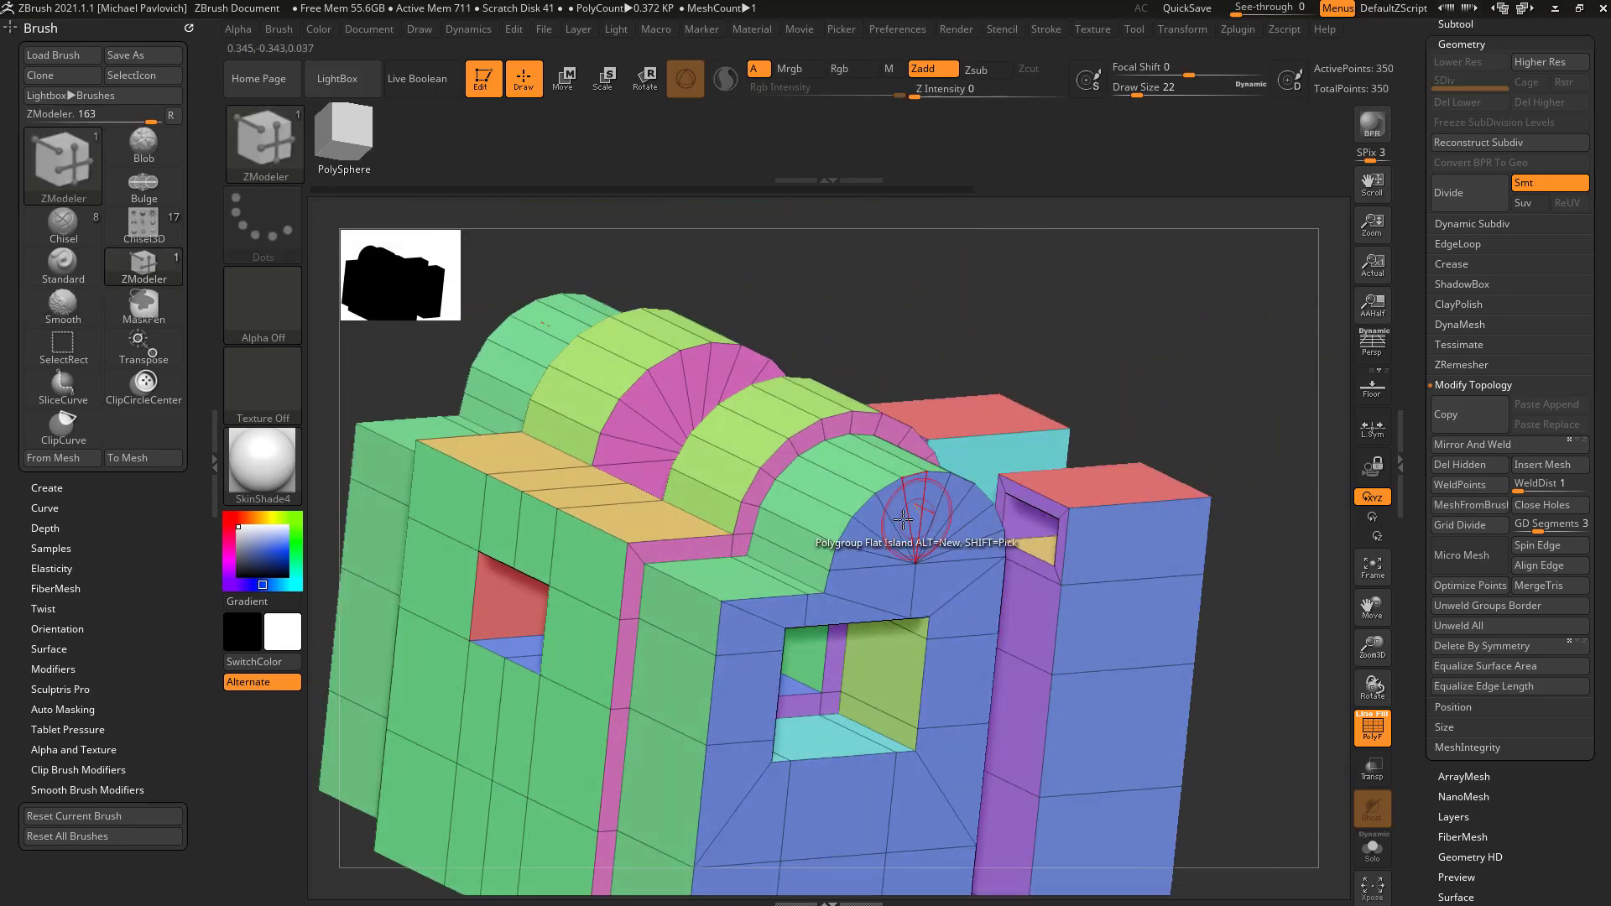
left_click(934, 508)
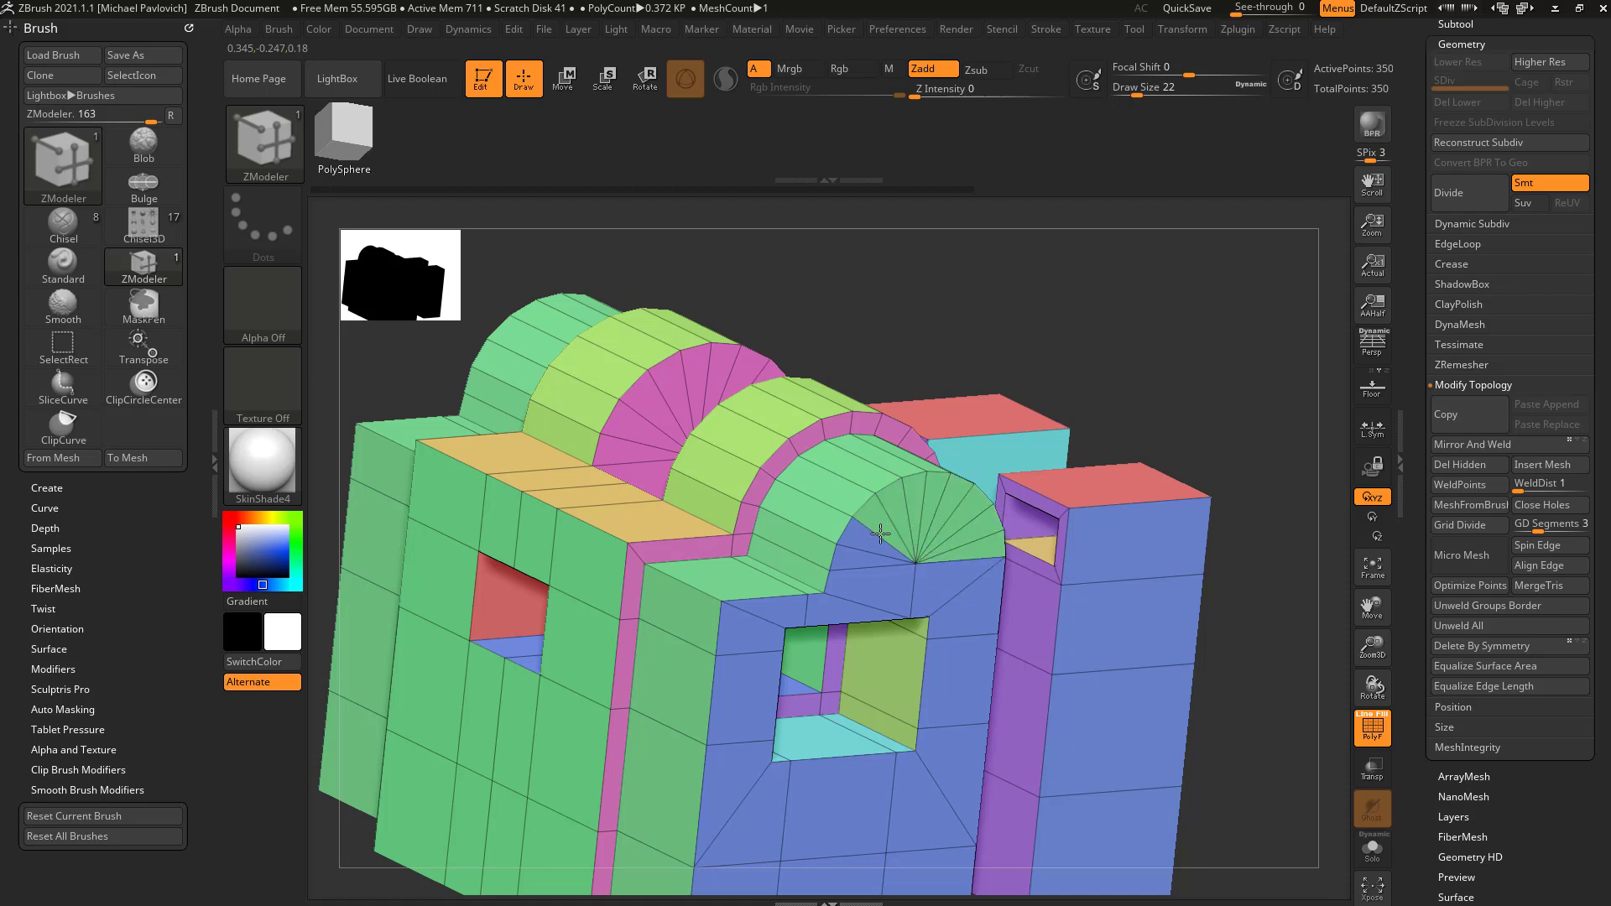
mouse_move(878, 590)
left_mouse_down()
mouse_move(747, 625)
mouse_move(734, 751)
mouse_move(895, 809)
mouse_move(973, 658)
left_mouse_up()
left_click_drag(1249, 652, 1188, 432)
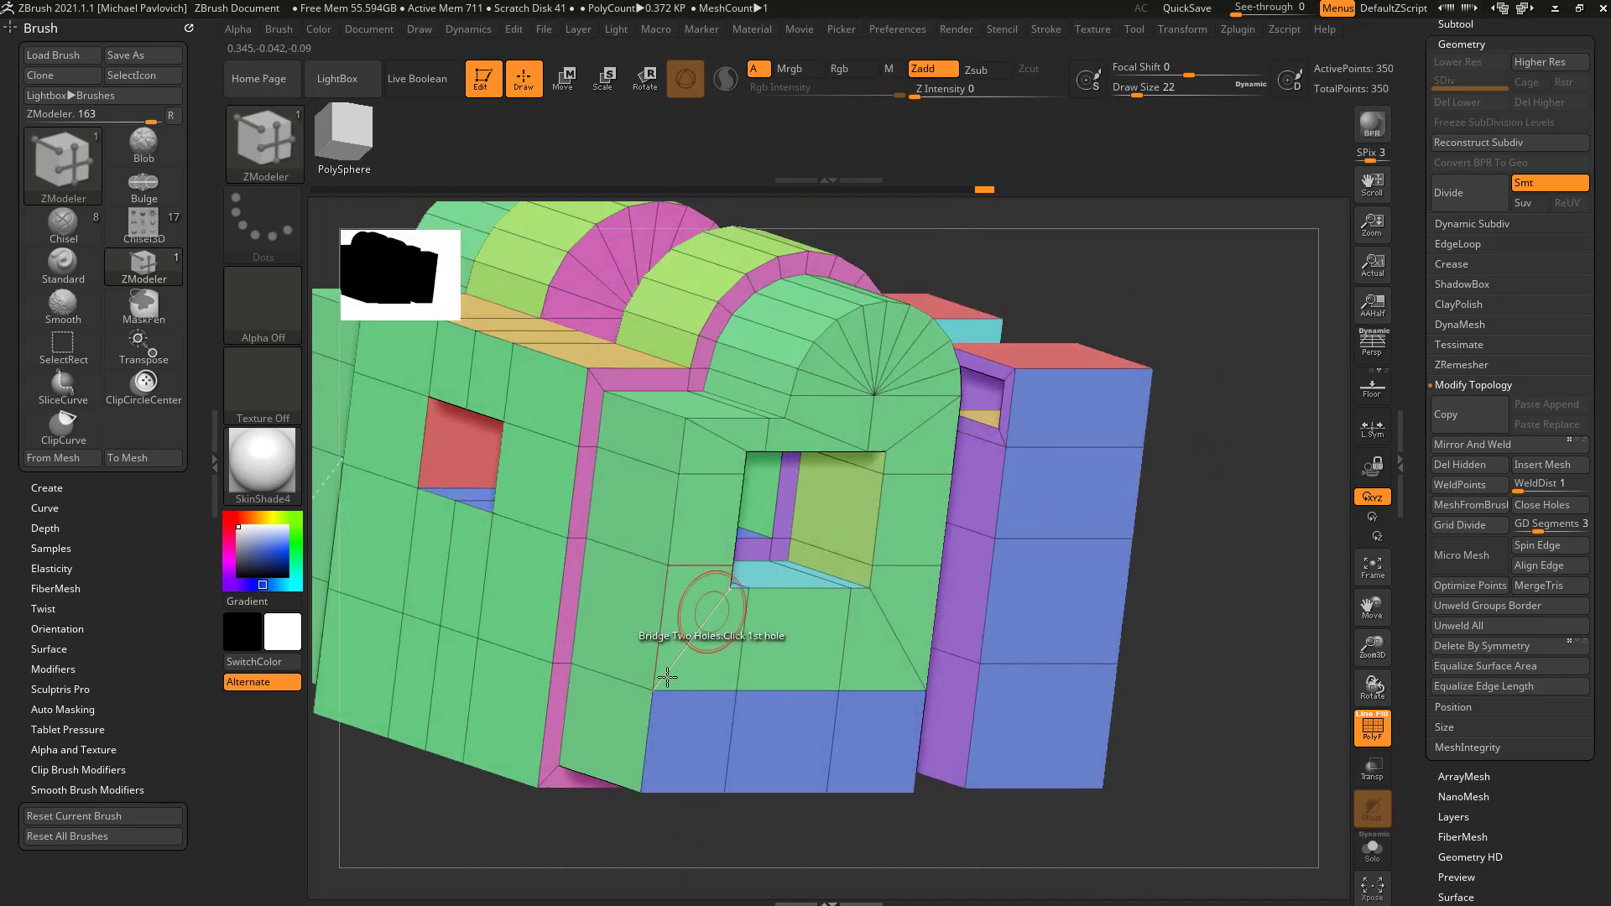
Paint the front face and the arch's end cap back into the blue polygroup.
mouse_move(693, 744)
left_mouse_down("alt")
mouse_move(727, 742)
mouse_move(730, 692)
mouse_move(864, 650)
mouse_move(922, 470)
left_mouse_up("alt")
mouse_move(894, 370)
left_mouse_down()
mouse_move(709, 461)
mouse_move(701, 545)
left_mouse_up()
mouse_move(1223, 471)
left_mouse_down()
mouse_move(1273, 517)
mouse_move(1157, 494)
mouse_move(1242, 485)
left_mouse_up()
Set PolyGroup to target Polygroup All with the Checker option, try it on the front face, and undo the result.
key("space")
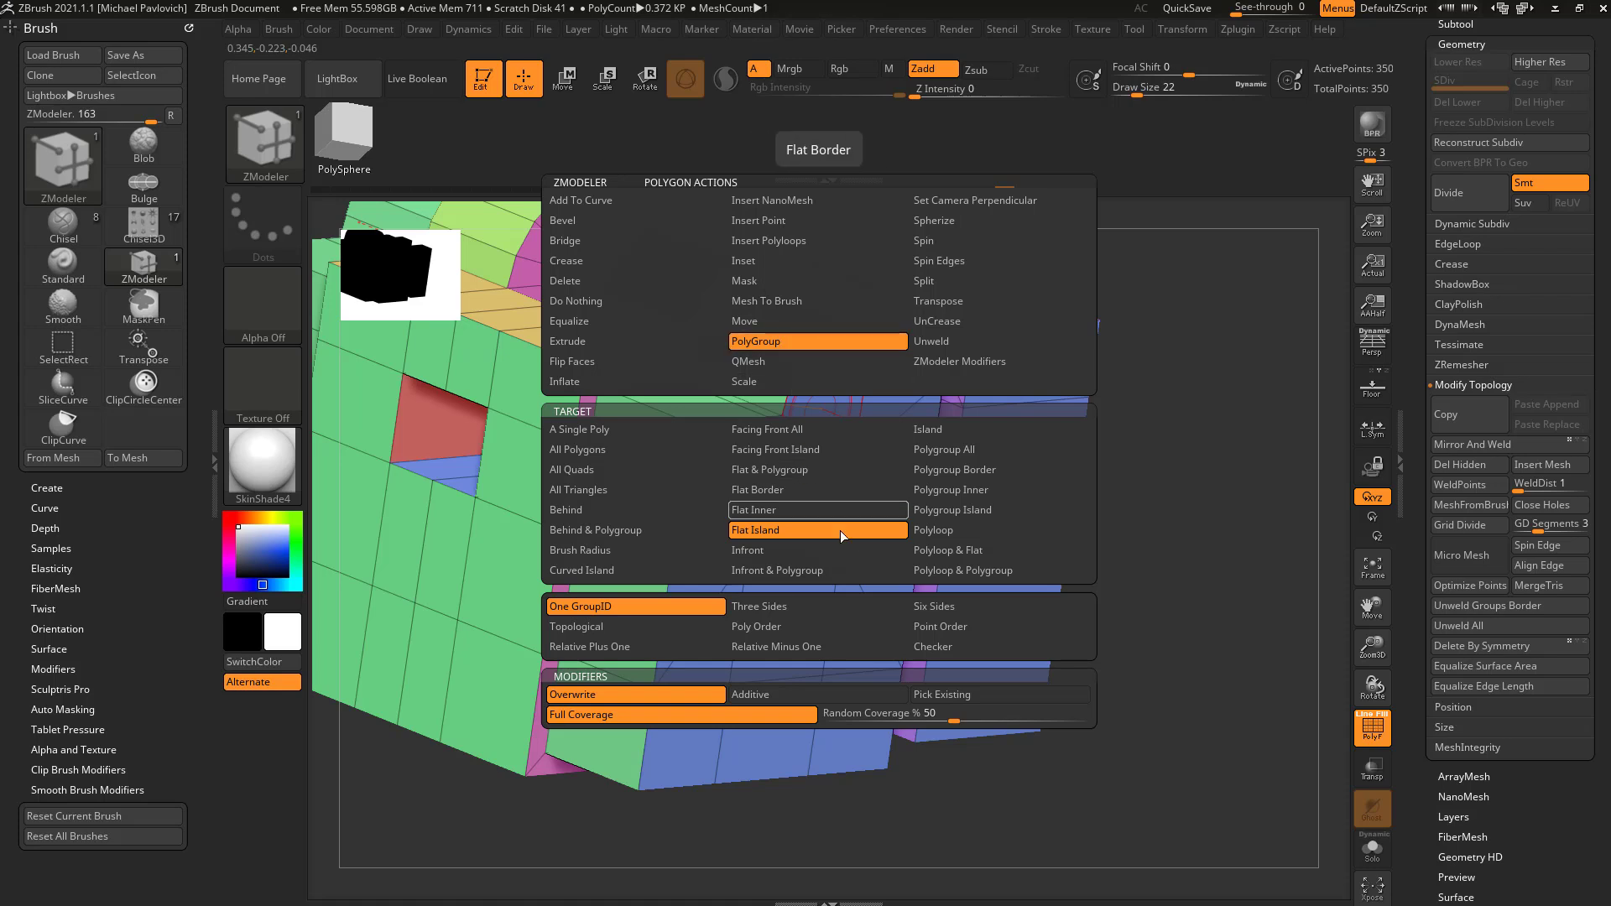
left_click(982, 451)
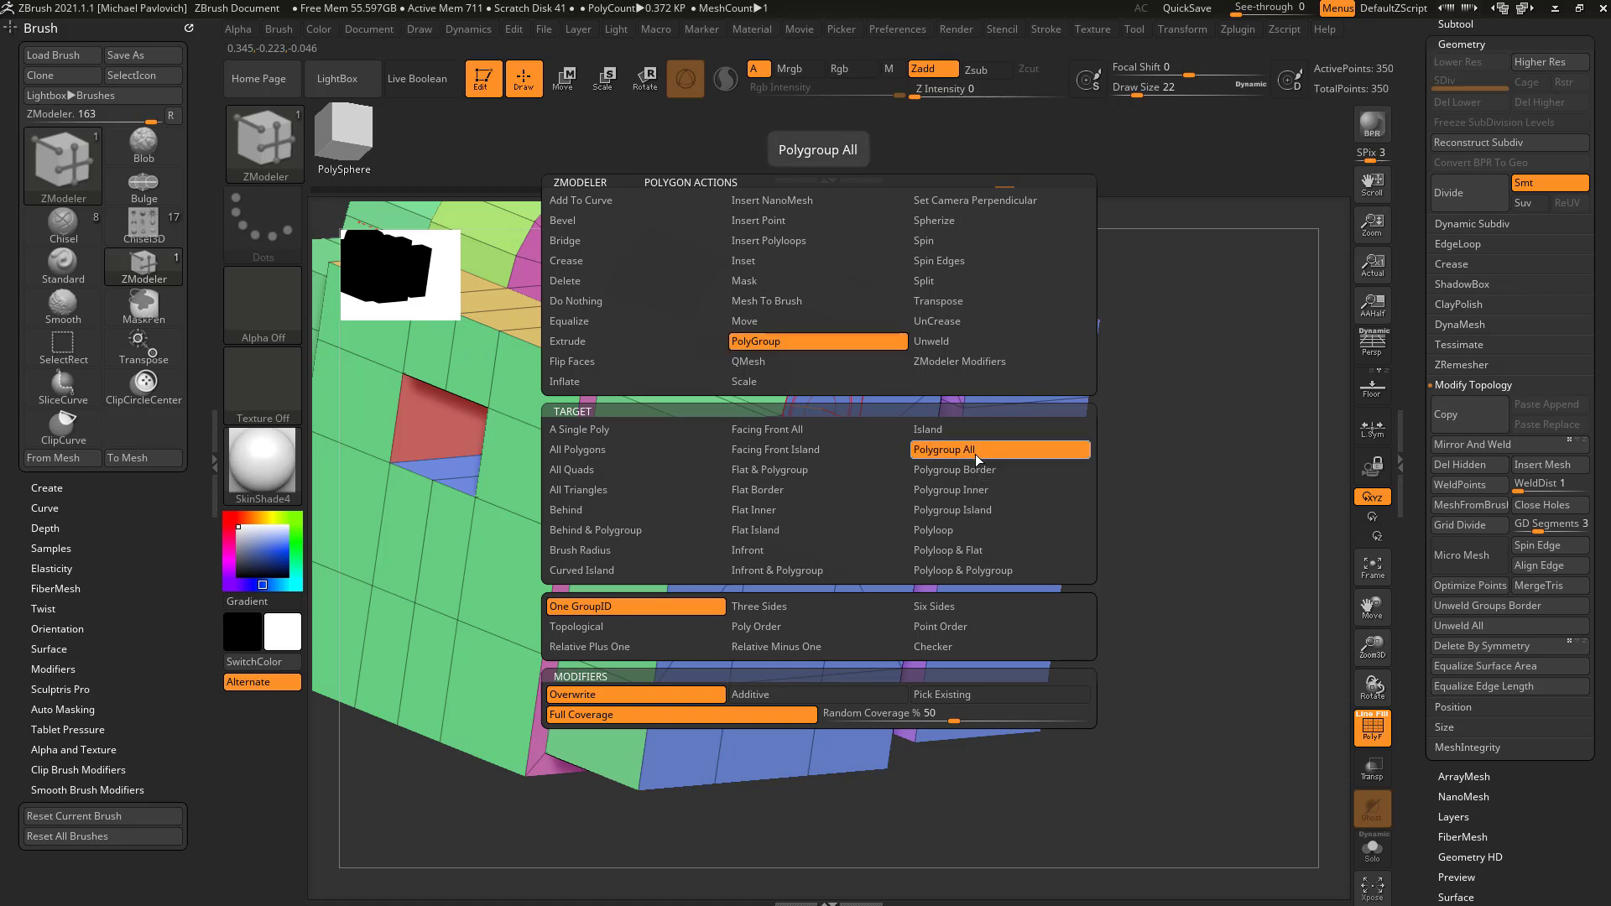
left_click(946, 647)
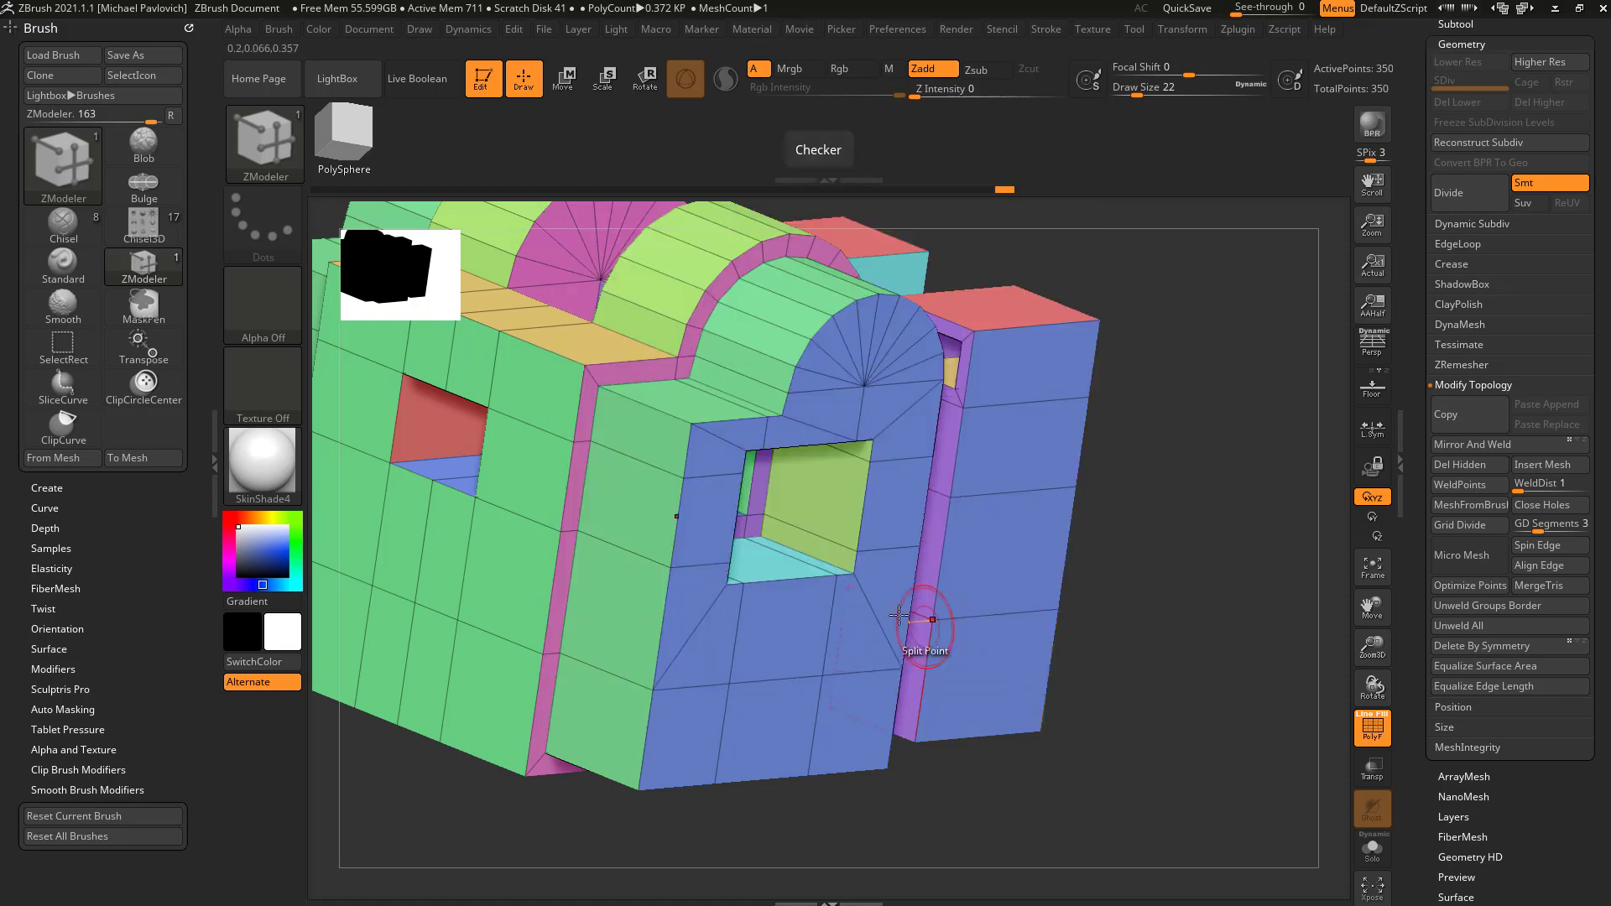
mouse_move(1137, 569)
left_mouse_down("alt")
mouse_move(1161, 567)
mouse_move(1148, 563)
left_mouse_up("alt")
left_click(836, 649)
key("ctrl+z")
Switch to the Plane3D primitive and convert it to a PolyMesh3D.
left_click_drag(1410, 341, 1410, 785)
left_click(1469, 243)
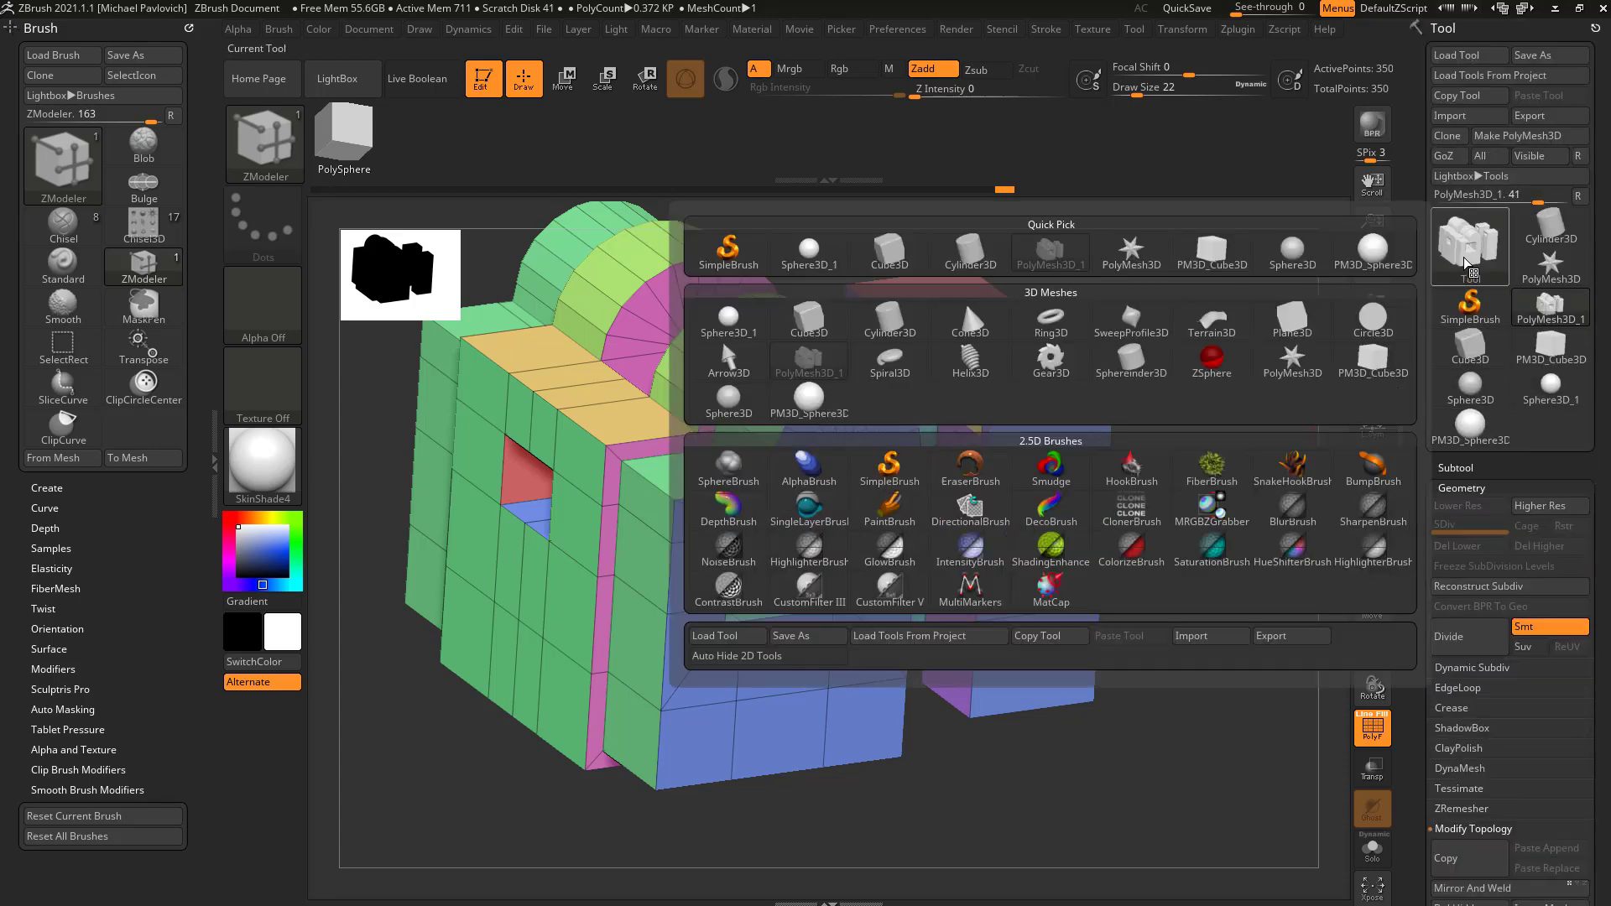
left_click(1307, 334)
left_click_drag(1231, 363, 1099, 376)
left_click(1515, 138)
left_click_drag(1059, 493, 1185, 446)
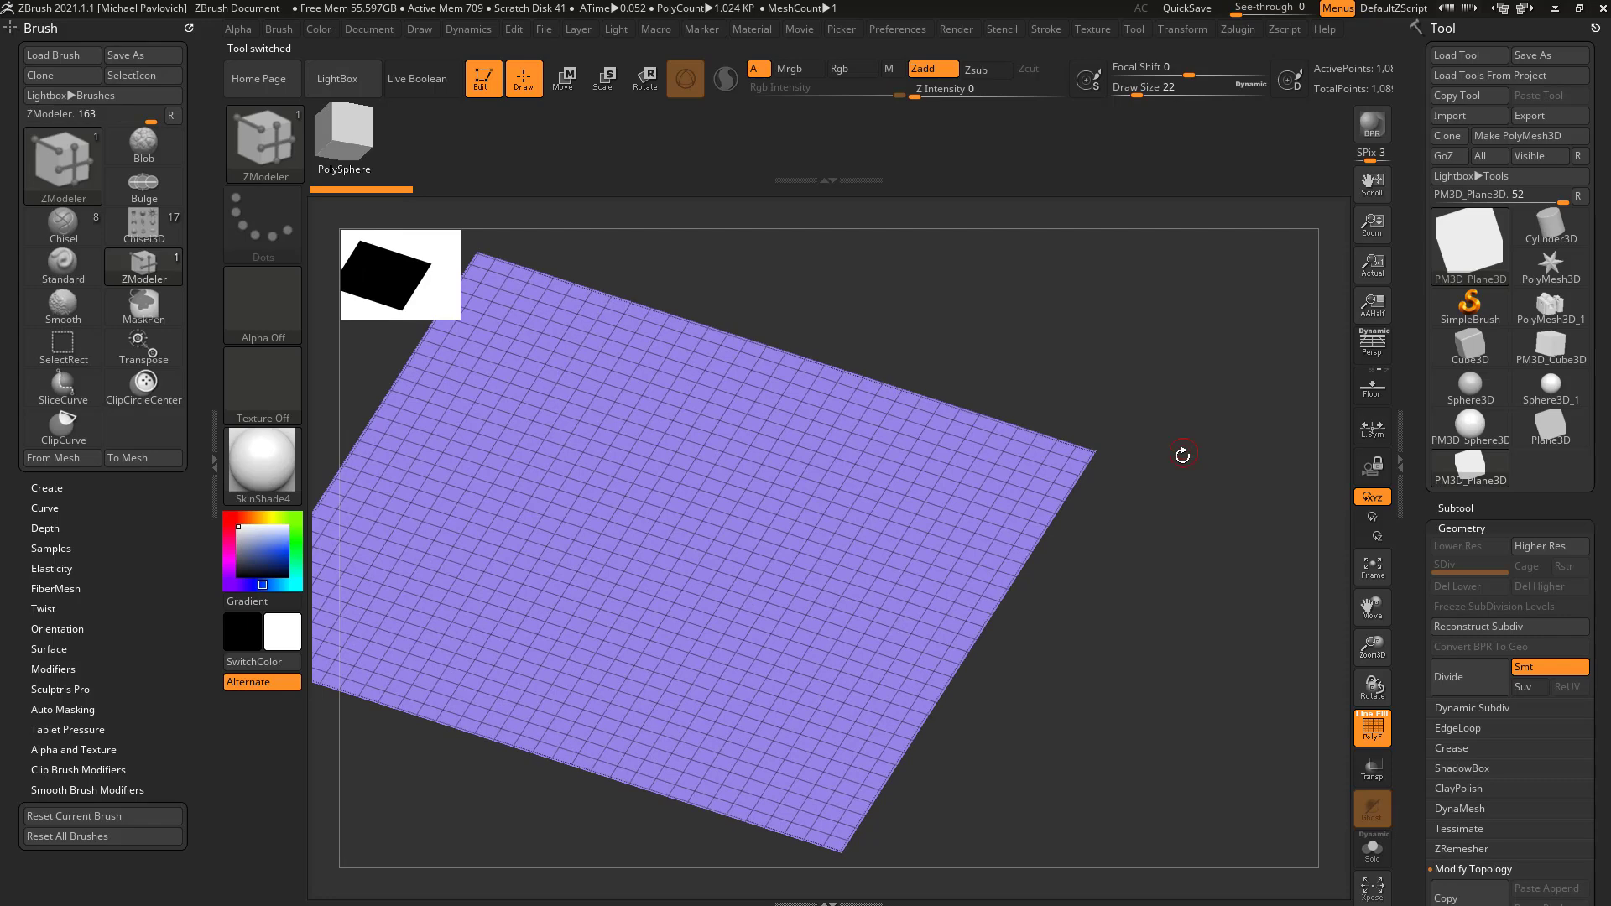
Apply the Checker polygroup pattern to the whole plane.
key("space")
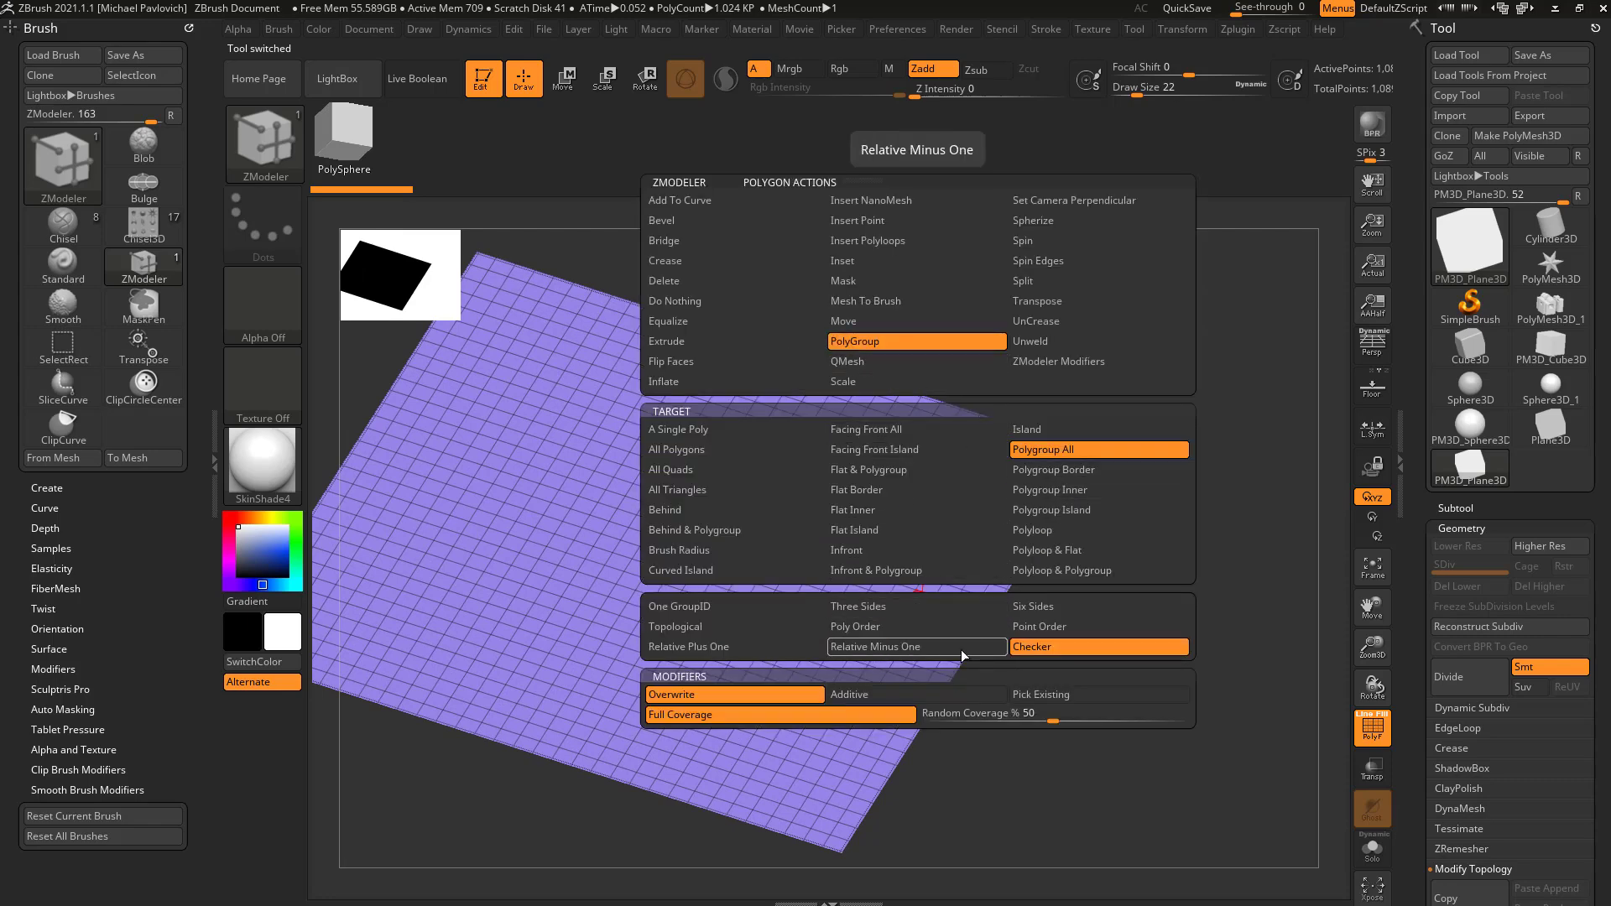
left_click(929, 657)
left_click(918, 587)
left_click_drag(1149, 628, 1094, 626)
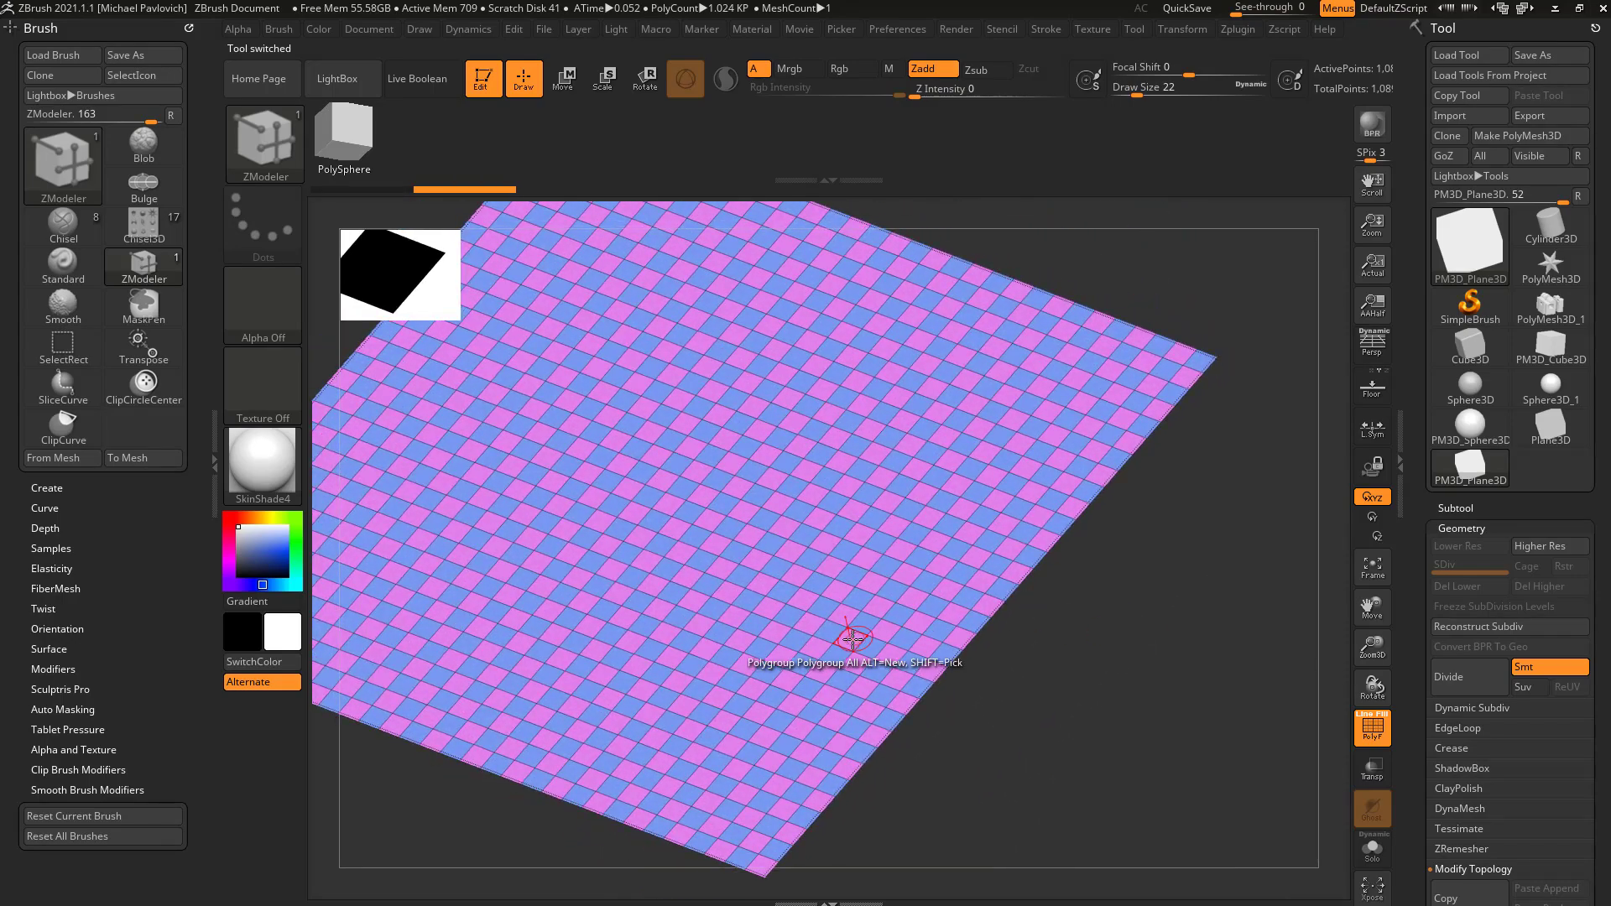
Regroup the plane's checker polygroups, one with the Topological option and one with Six Sides.
key("space")
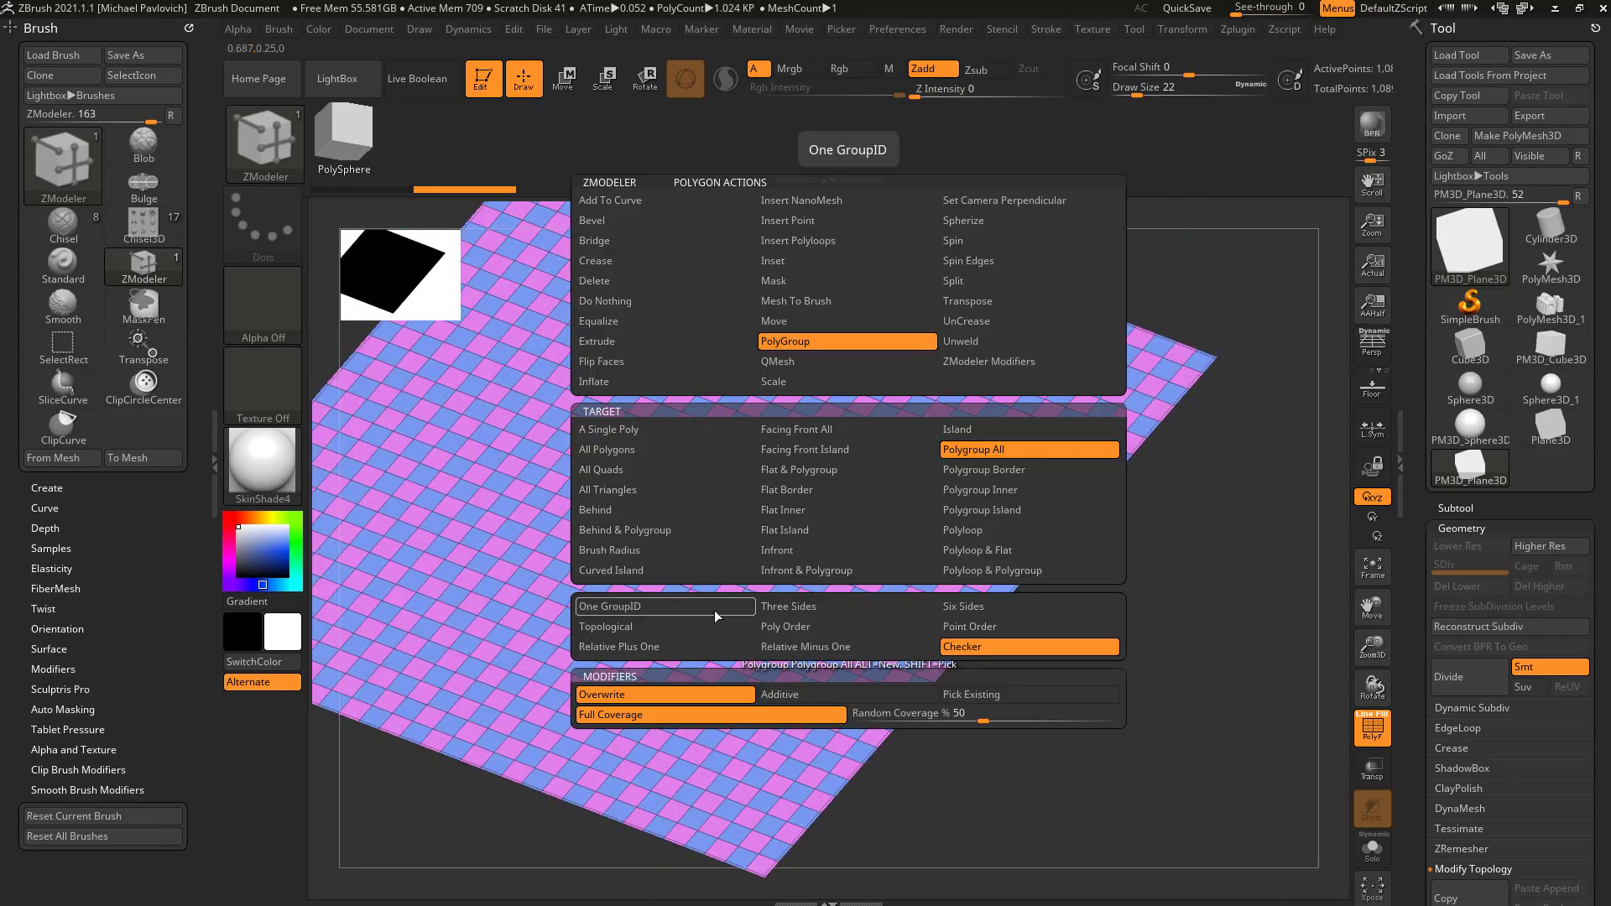
left_click(657, 631)
left_click(818, 619)
key("space")
left_click(953, 606)
left_click(909, 596)
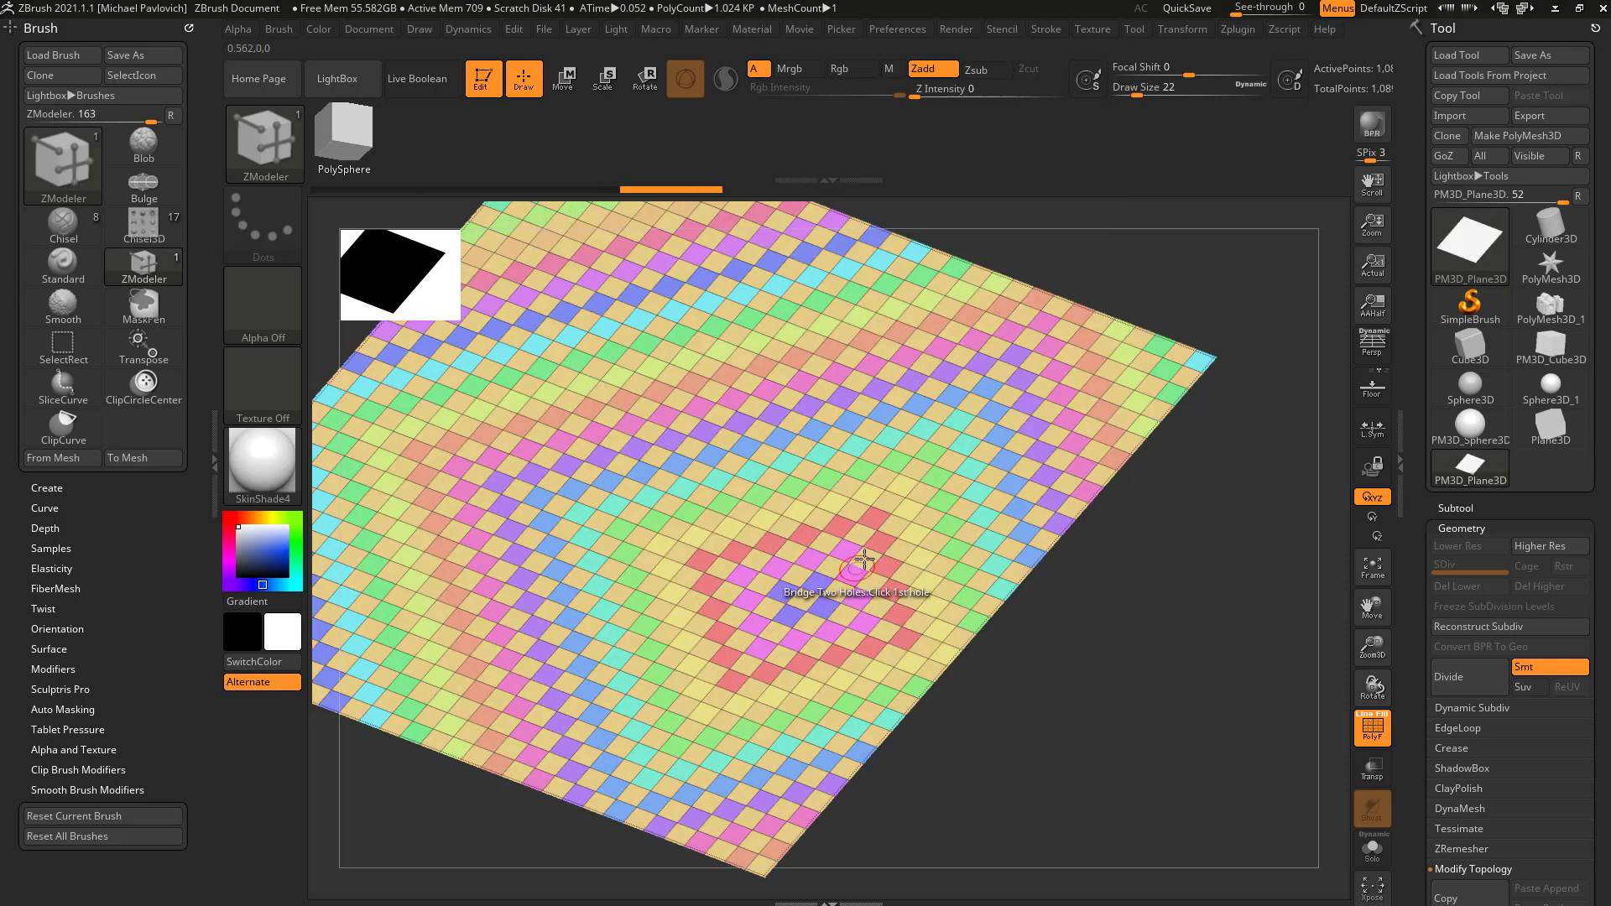
Switch to the Cube3D primitive, convert it to a PolyMesh3D, and frame the cube.
left_click(1471, 347)
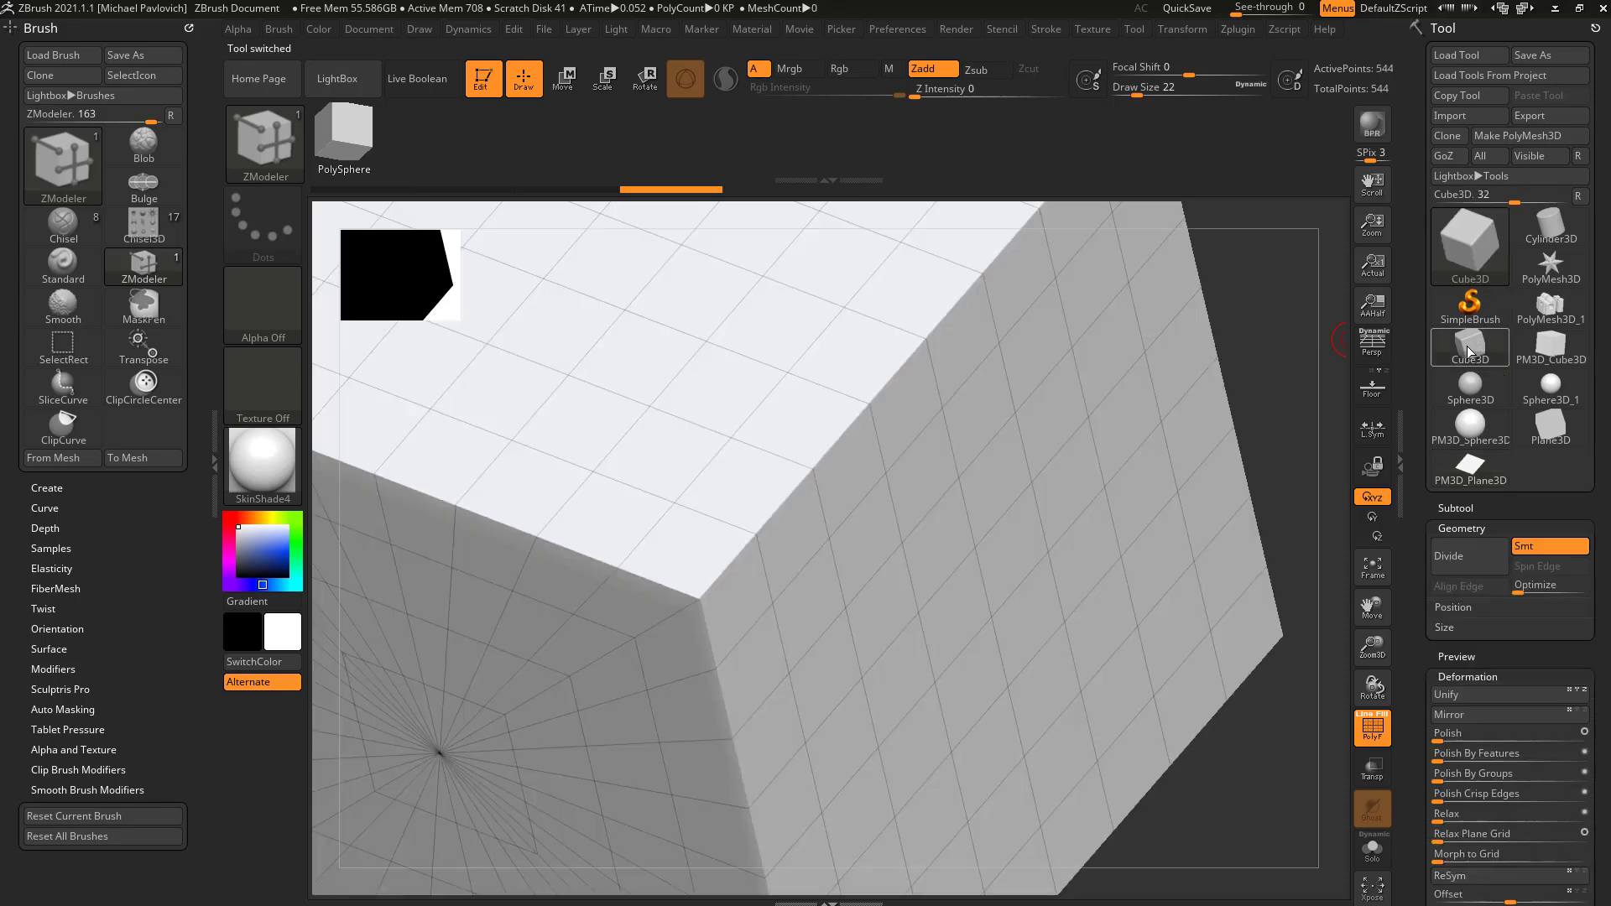
left_click(1517, 138)
left_click(965, 432)
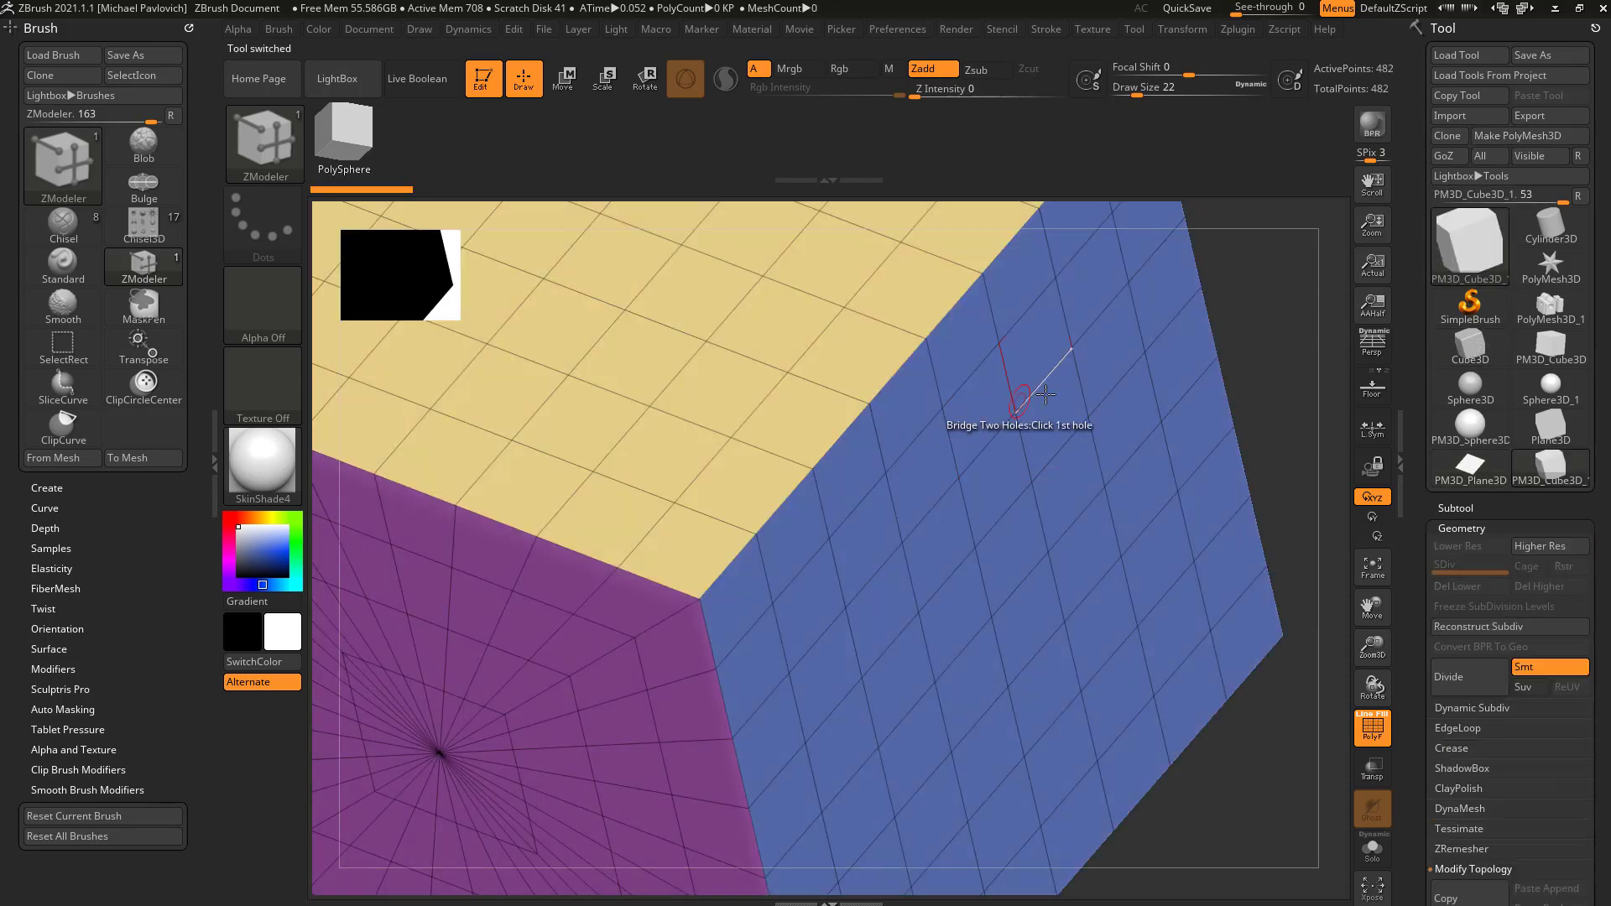
key("f")
left_click_drag(1196, 292, 1053, 419)
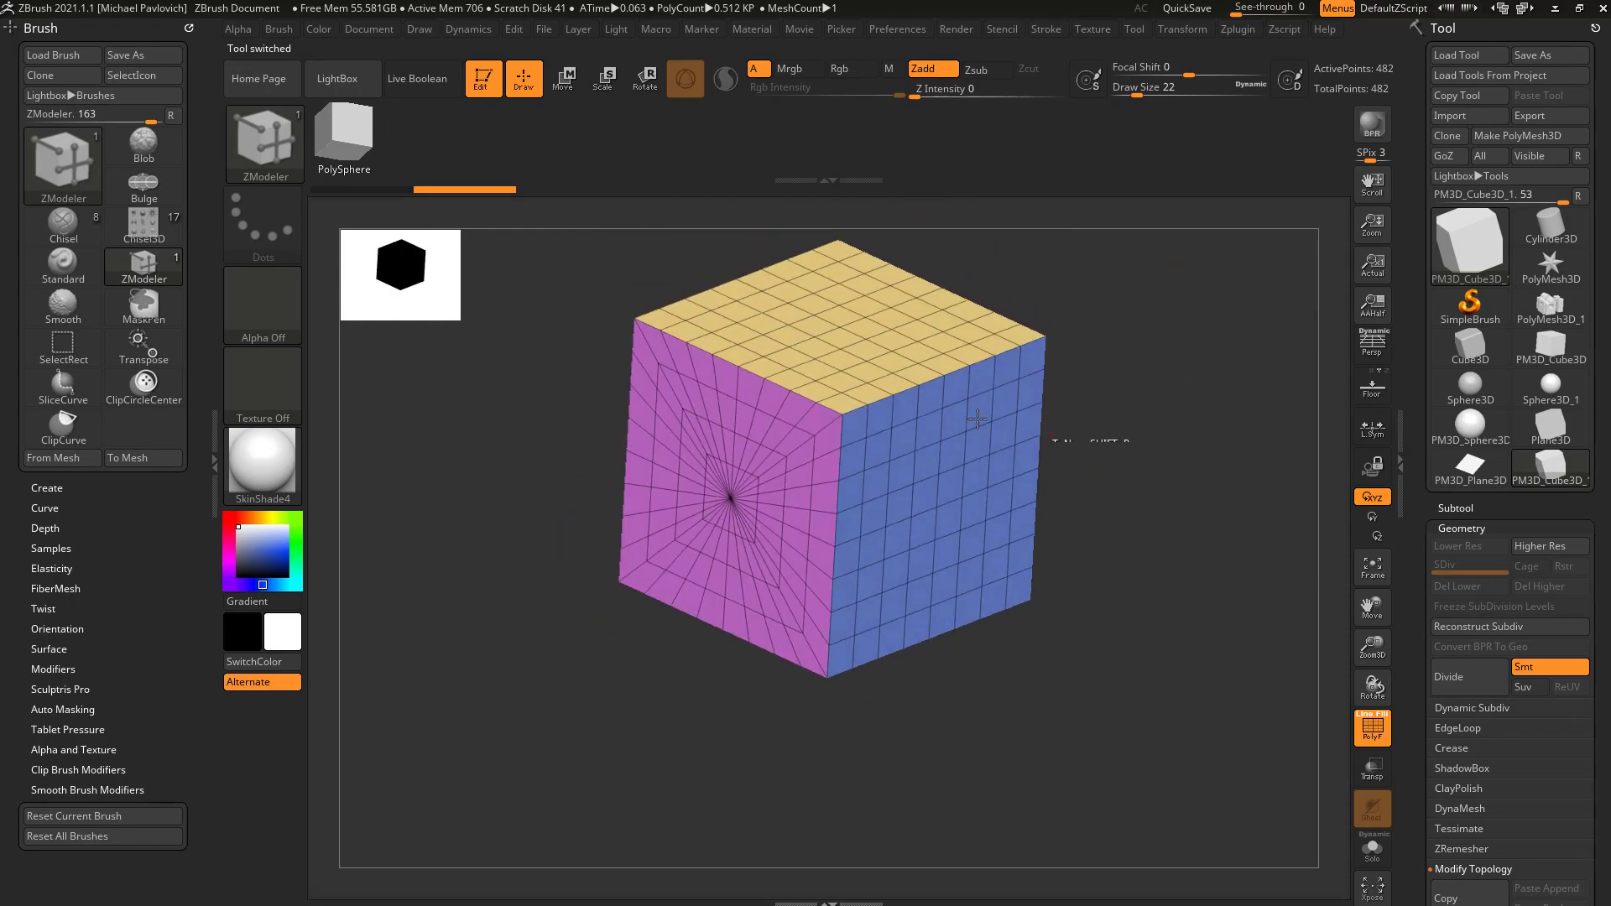
left_click_drag(742, 461, 1051, 426)
Set the PolyGroup option to Checker with the Polygroup All target and apply it to the cube.
key("space")
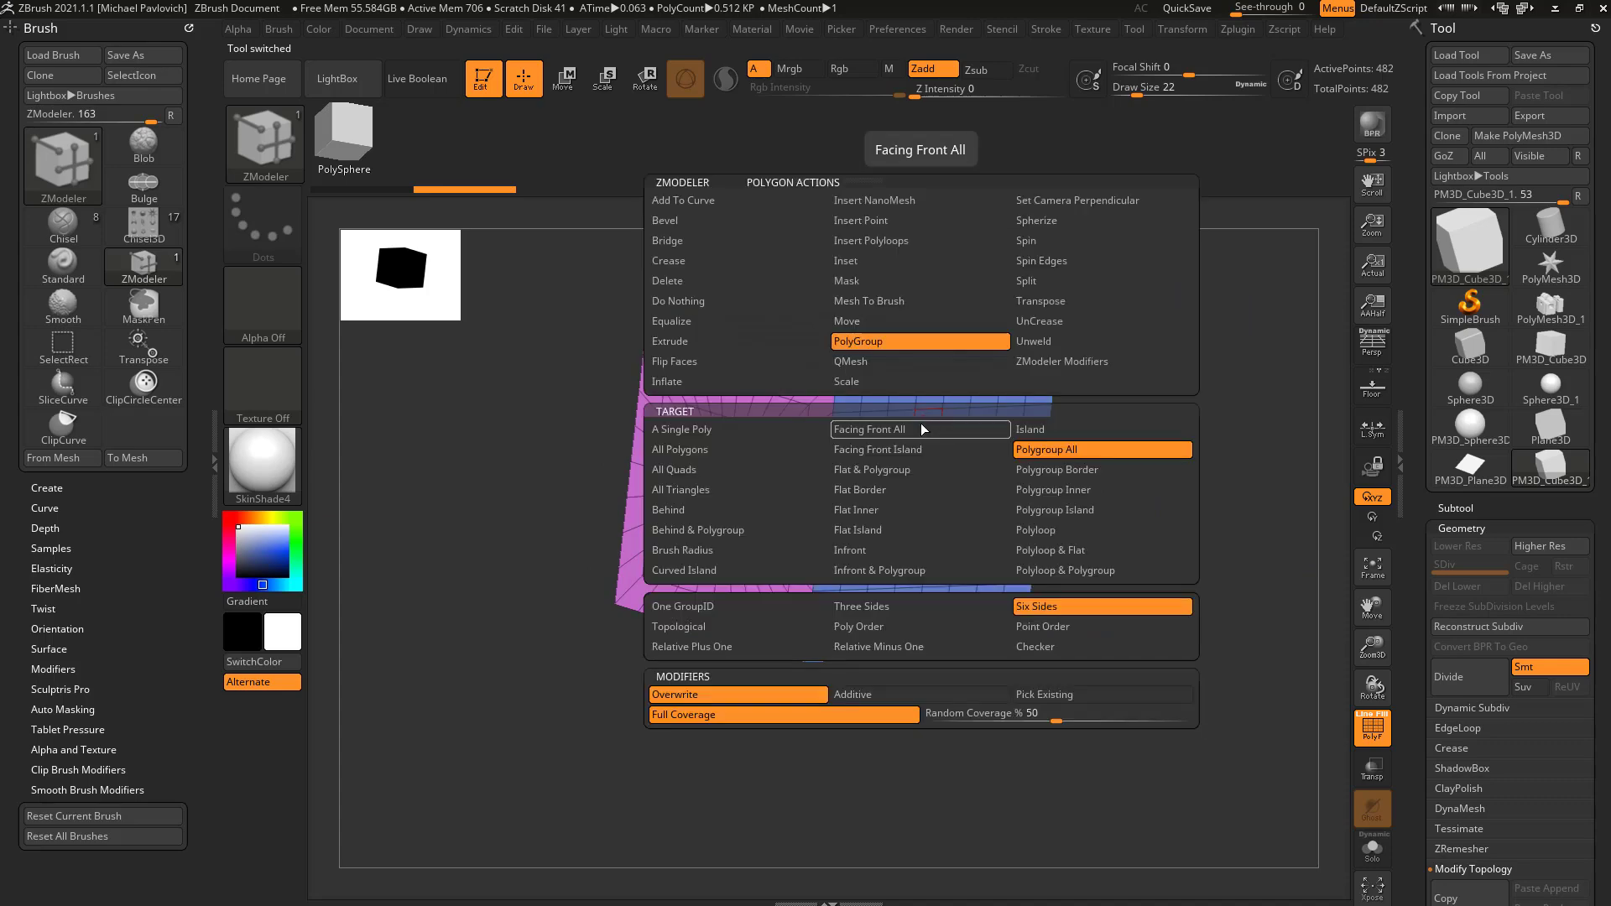
left_click(1046, 646)
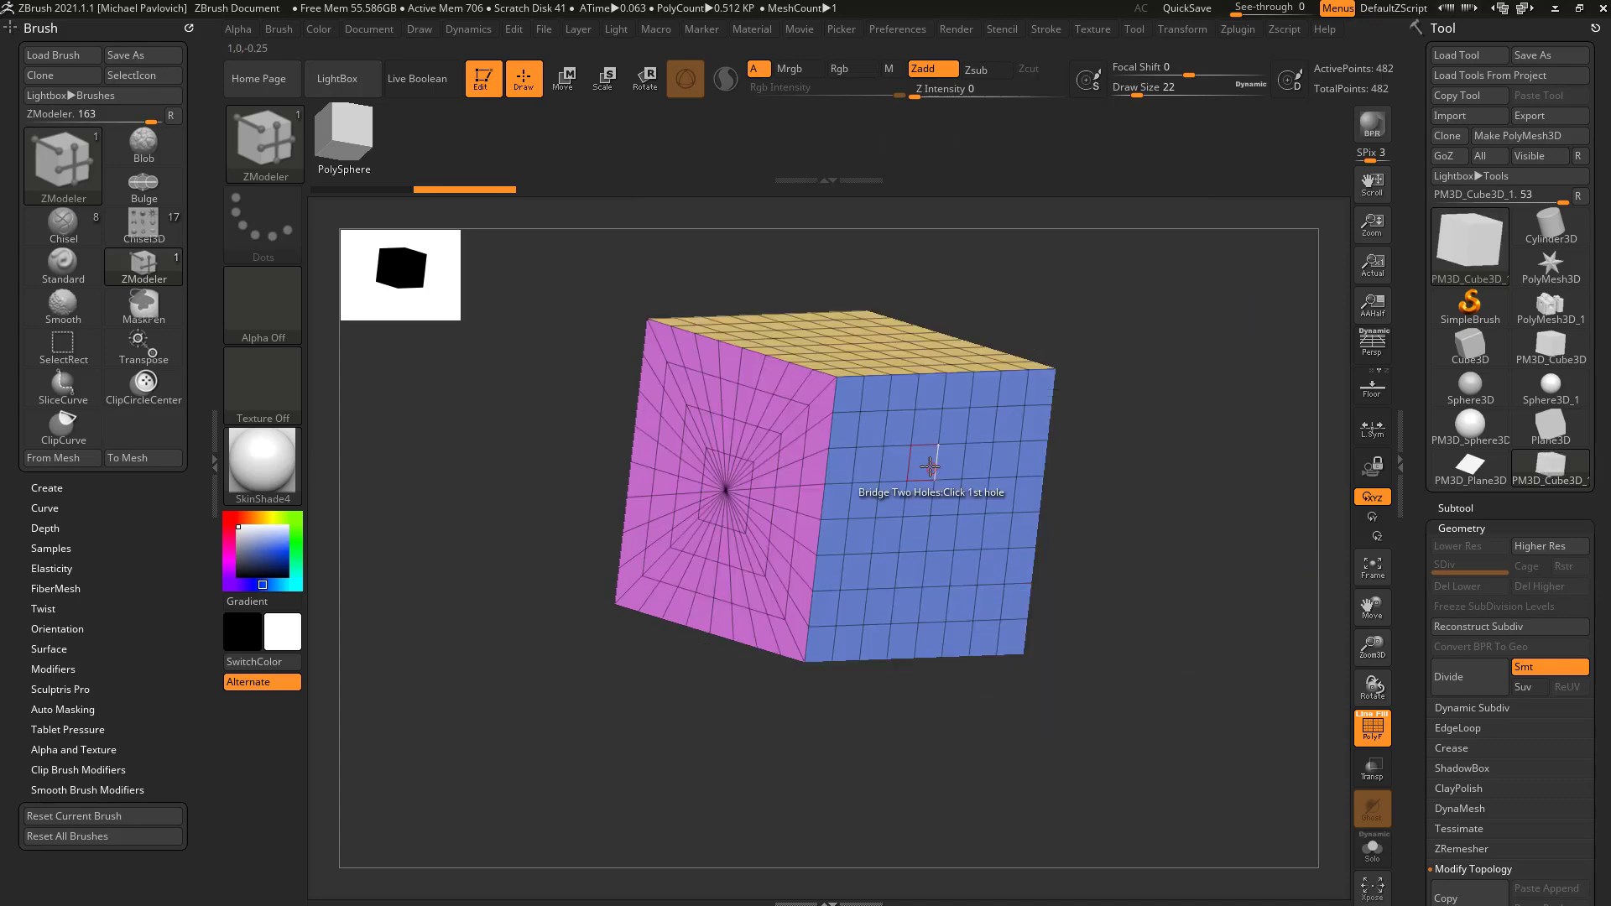
left_click(900, 464)
left_click_drag(1183, 355, 1134, 430)
left_click(980, 422)
Set the PolyGroup target to All Polygons and apply the Checker pattern across the entire cube.
key("space")
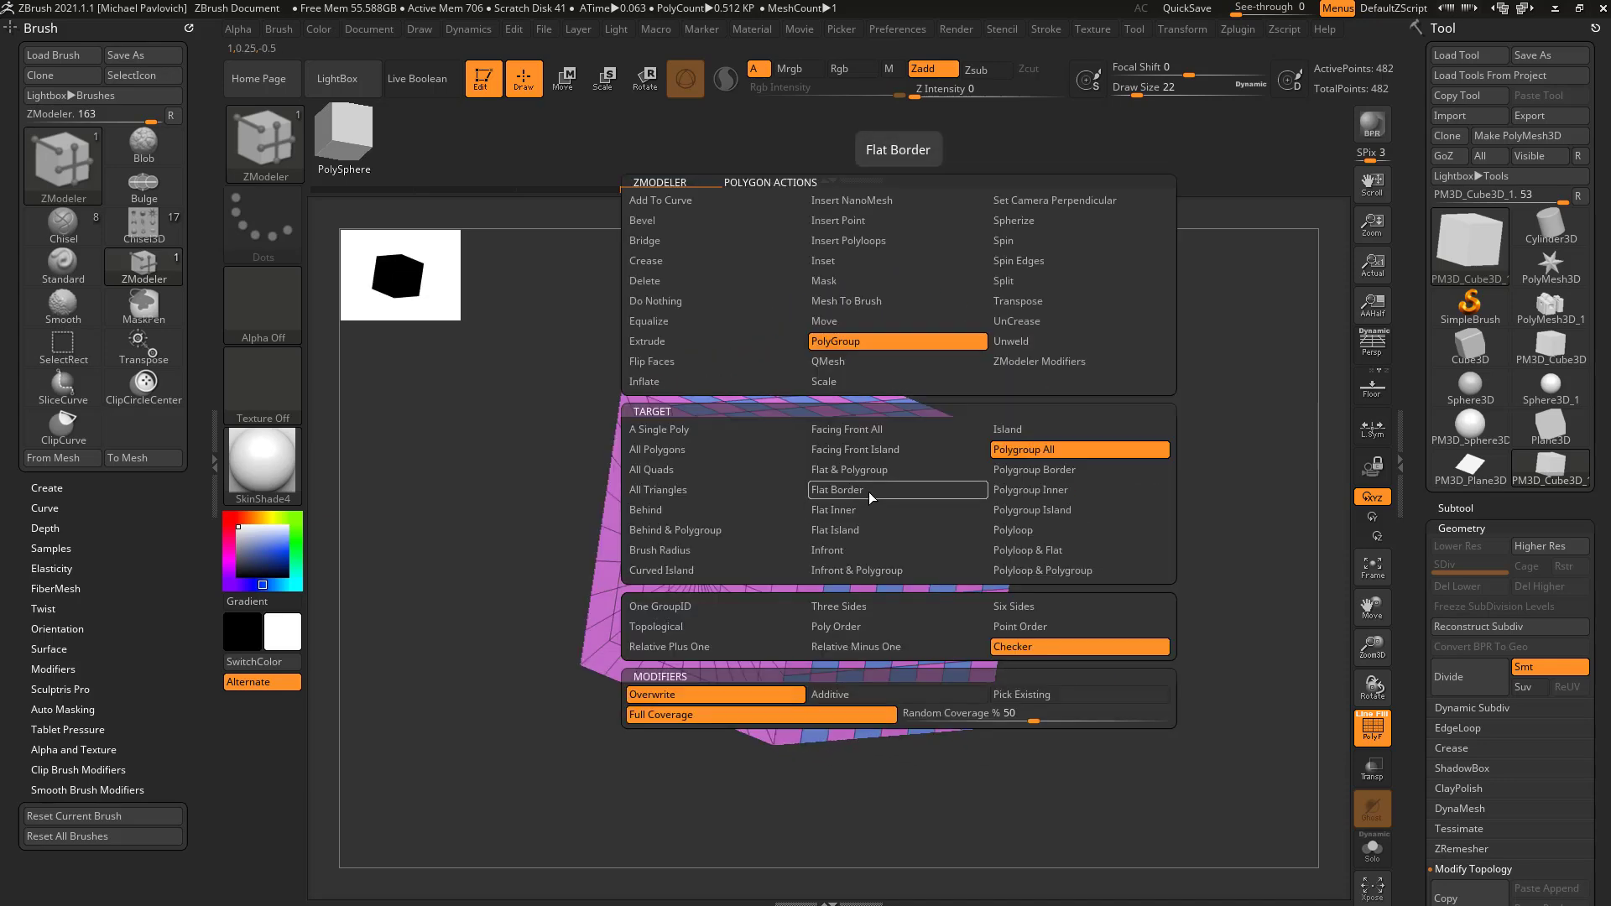
left_click(683, 454)
left_click(822, 480)
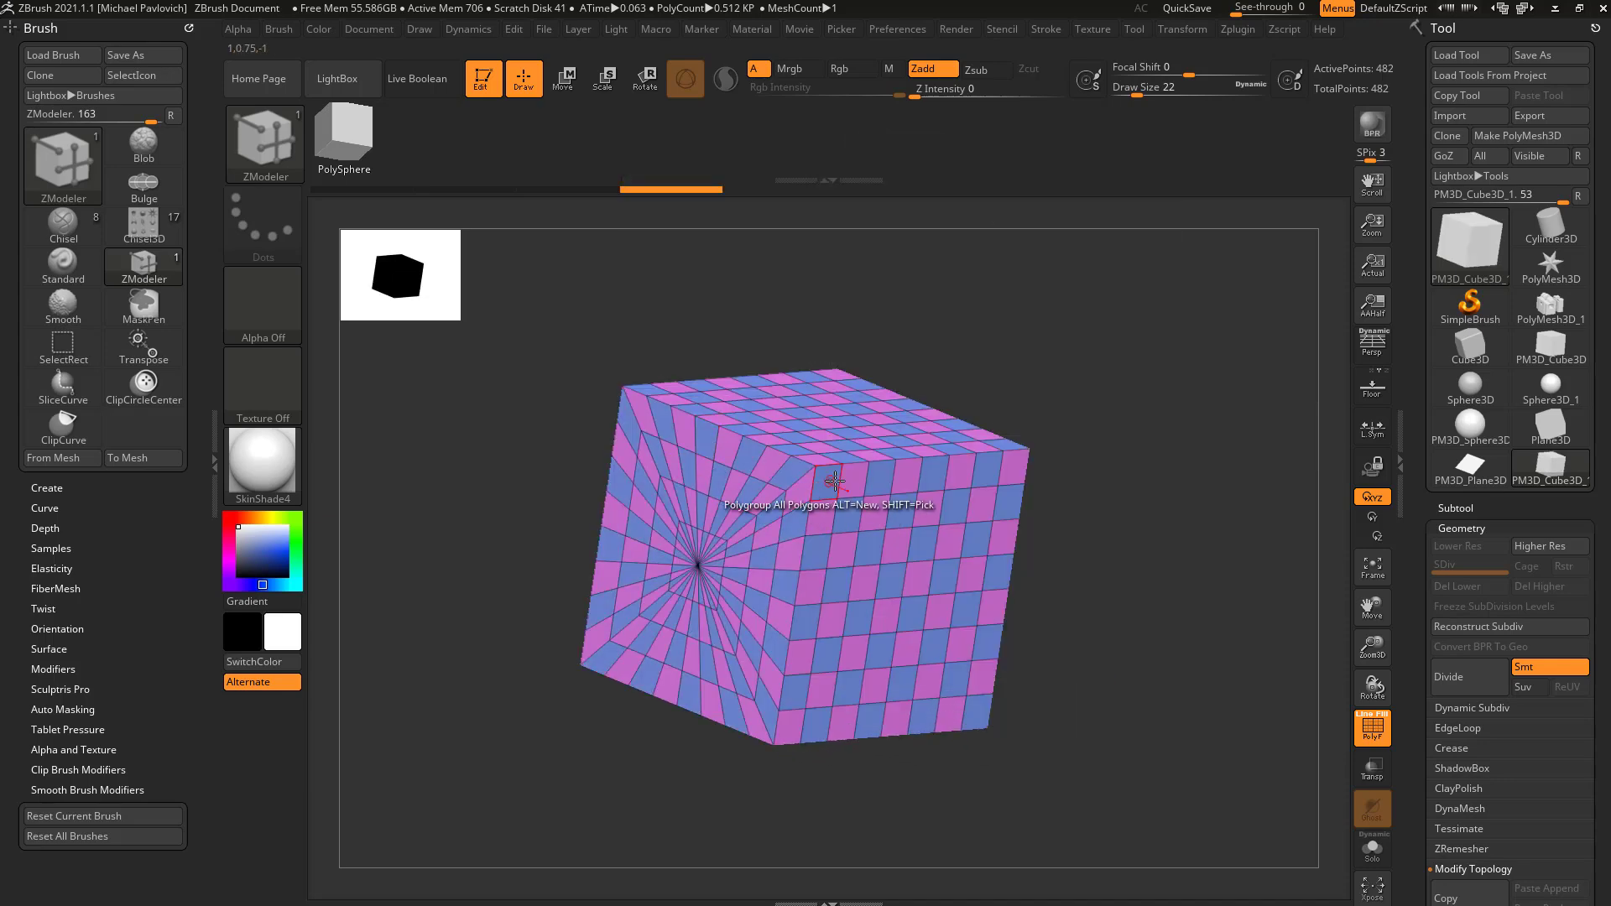
Inset each blue checker polygon individually, using Inset with the Polygroup All target and Inset Each Poly.
left_click_drag(1178, 461, 1234, 494)
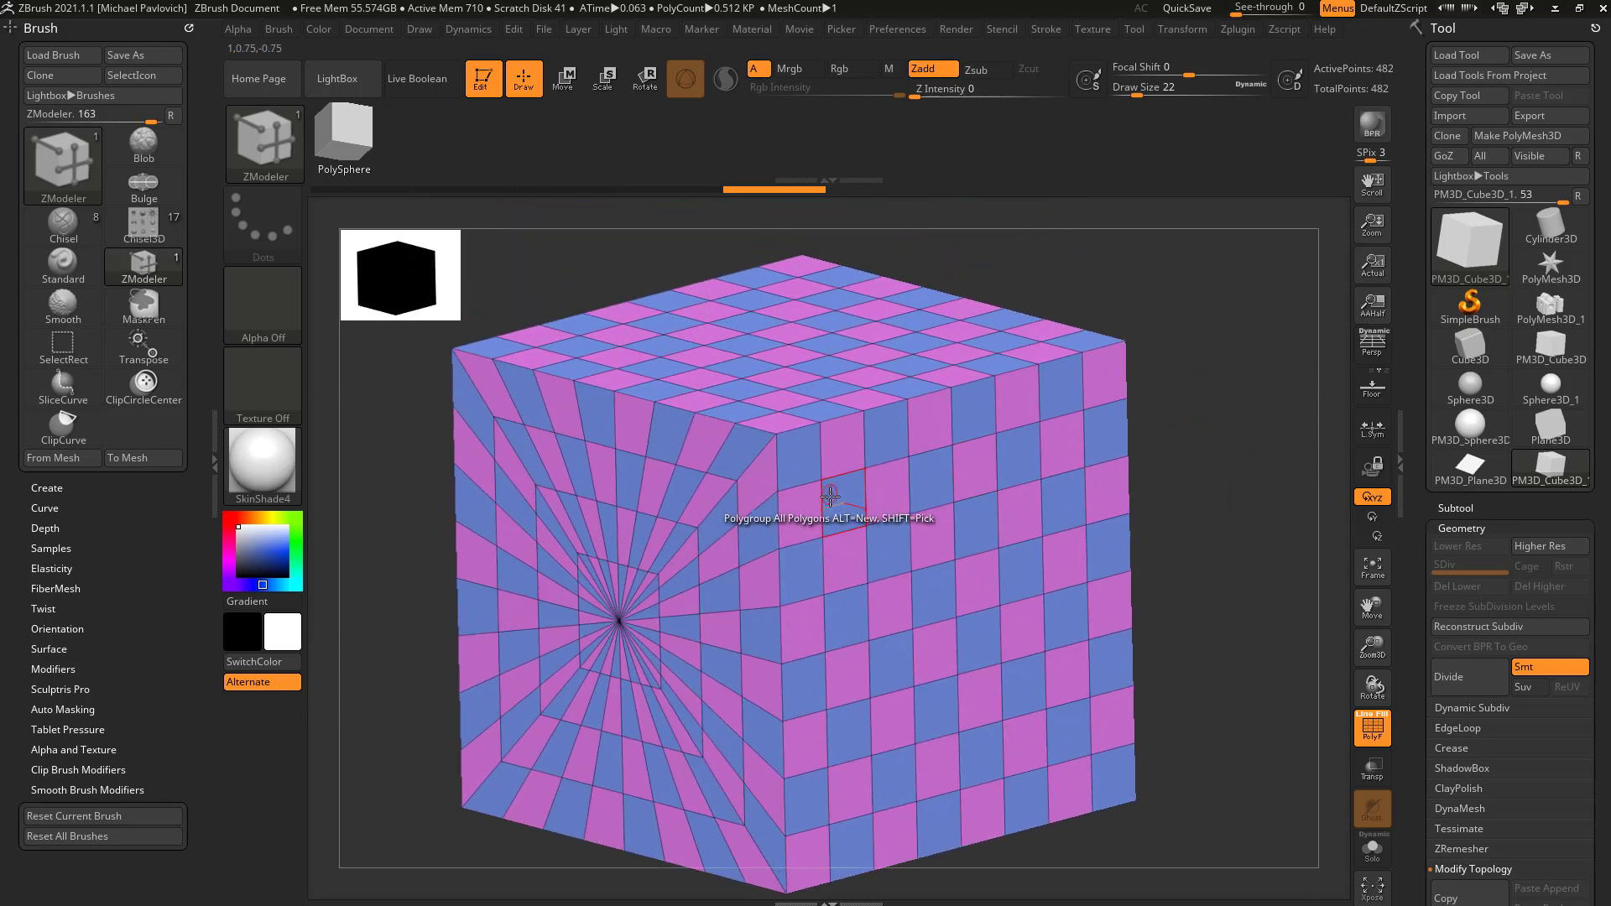
key("space")
left_click(815, 264)
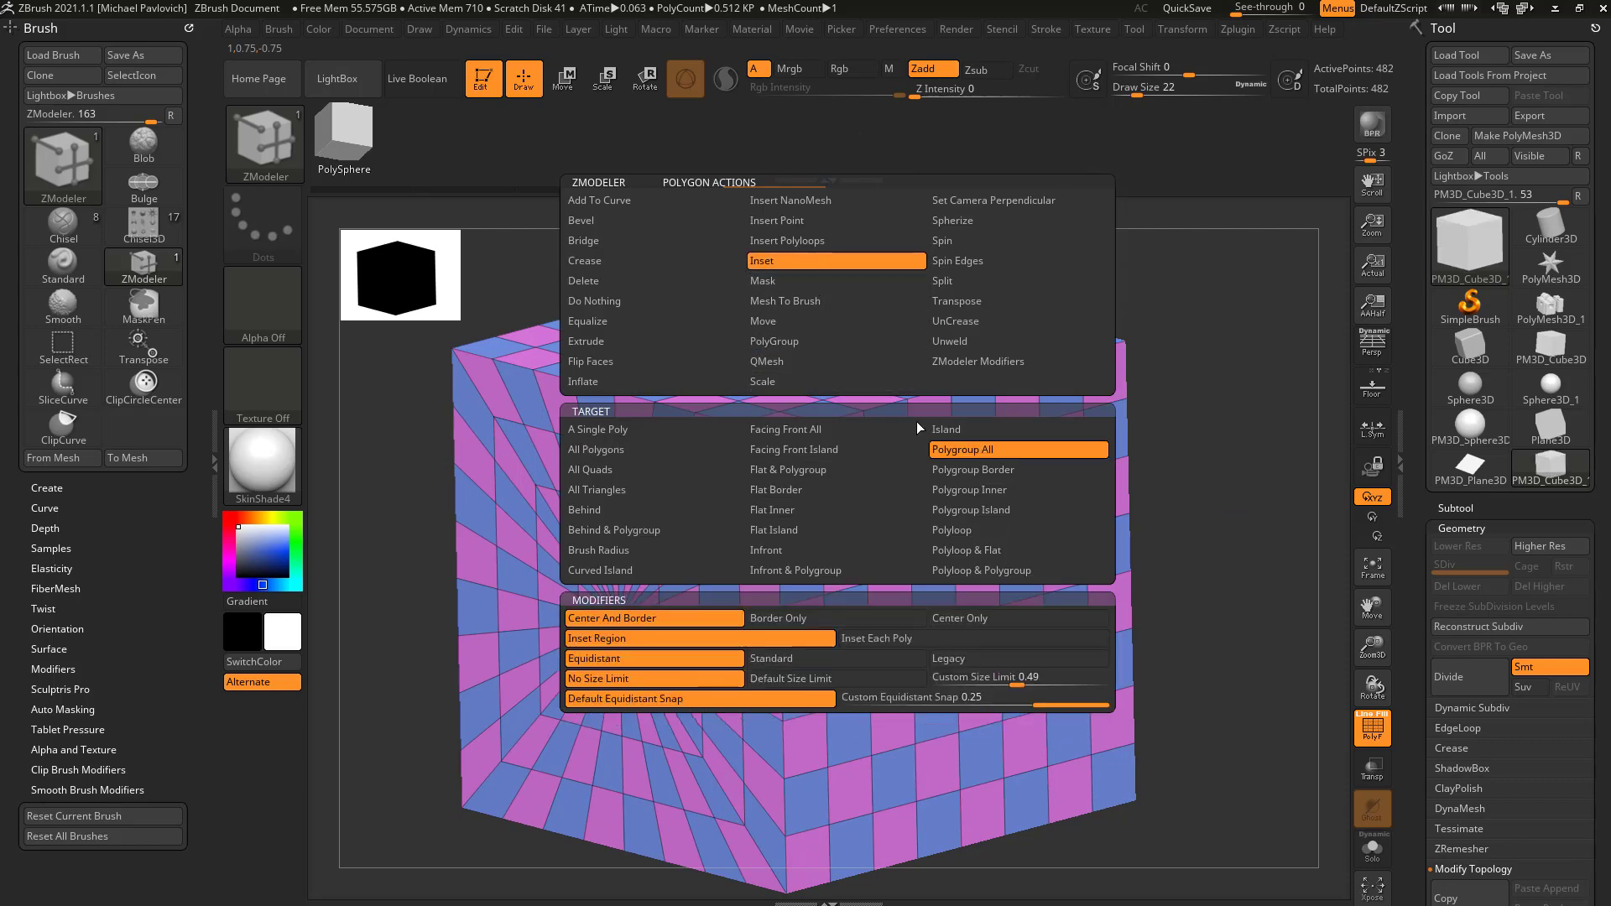
left_click(923, 639)
left_click_drag(853, 486, 843, 526)
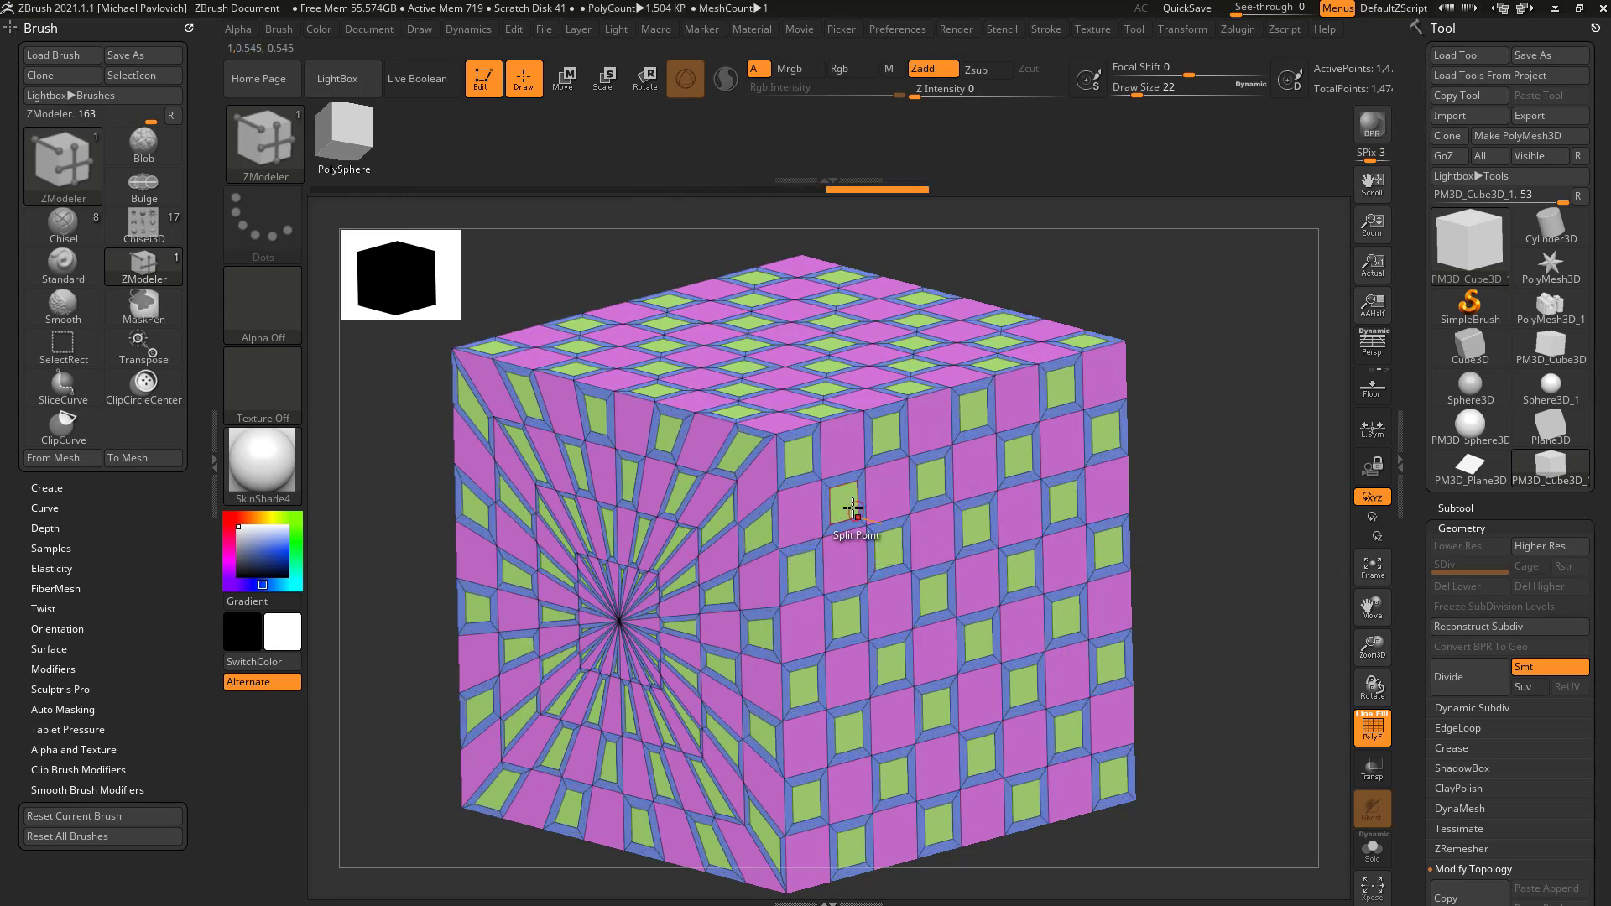
Delete all the green inset polygons of the cube, using Delete with the Polygroup All target.
key("space")
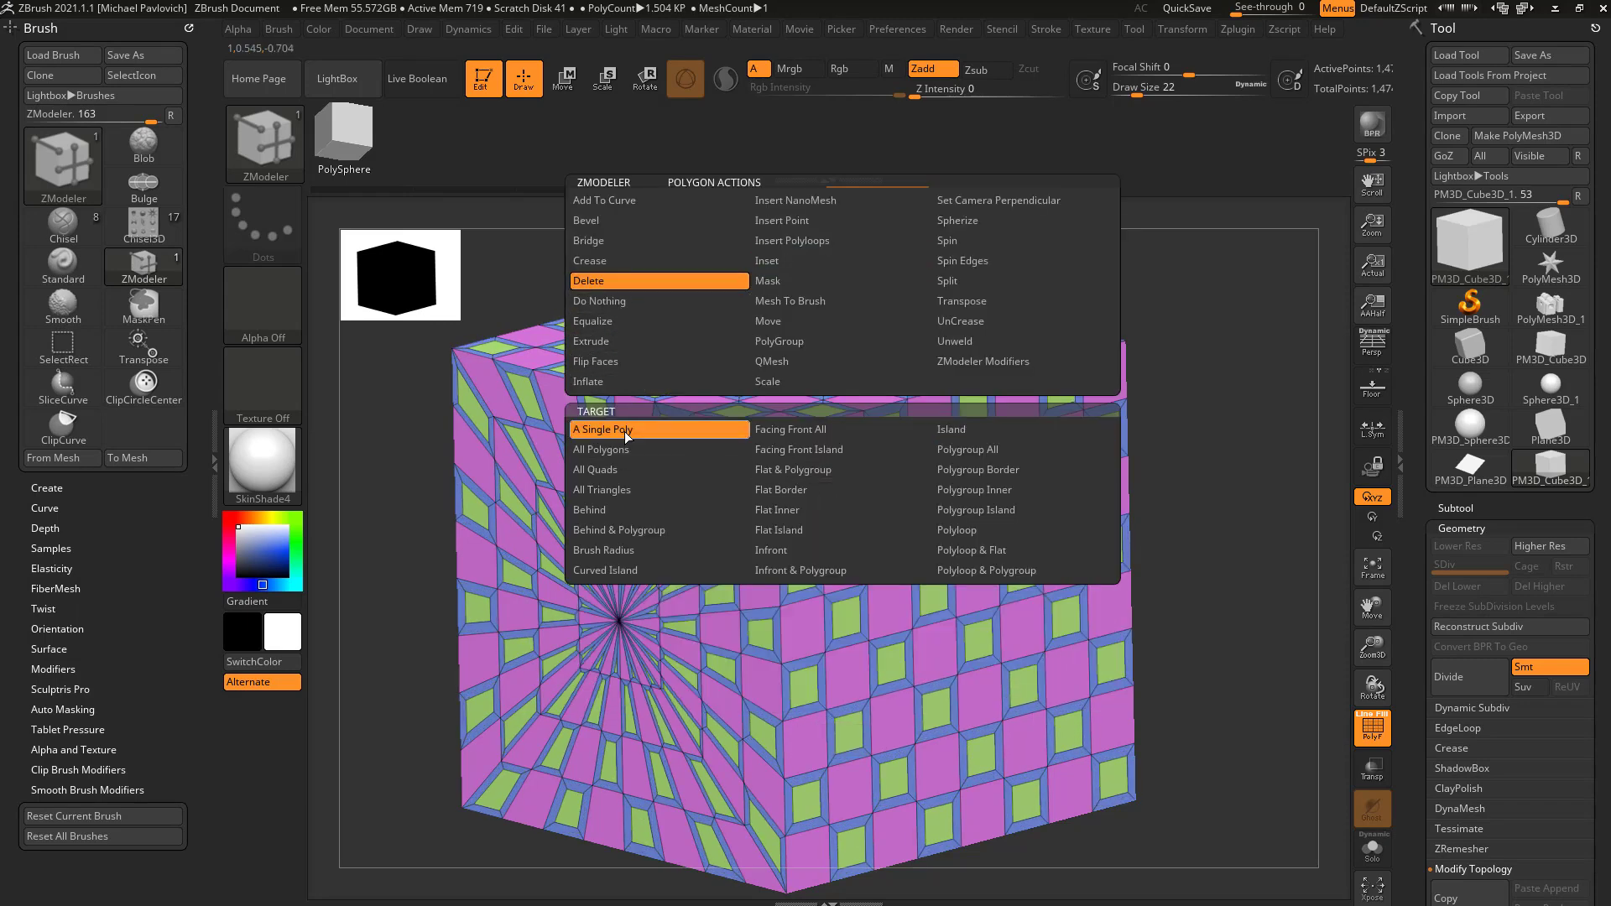
left_click(957, 450)
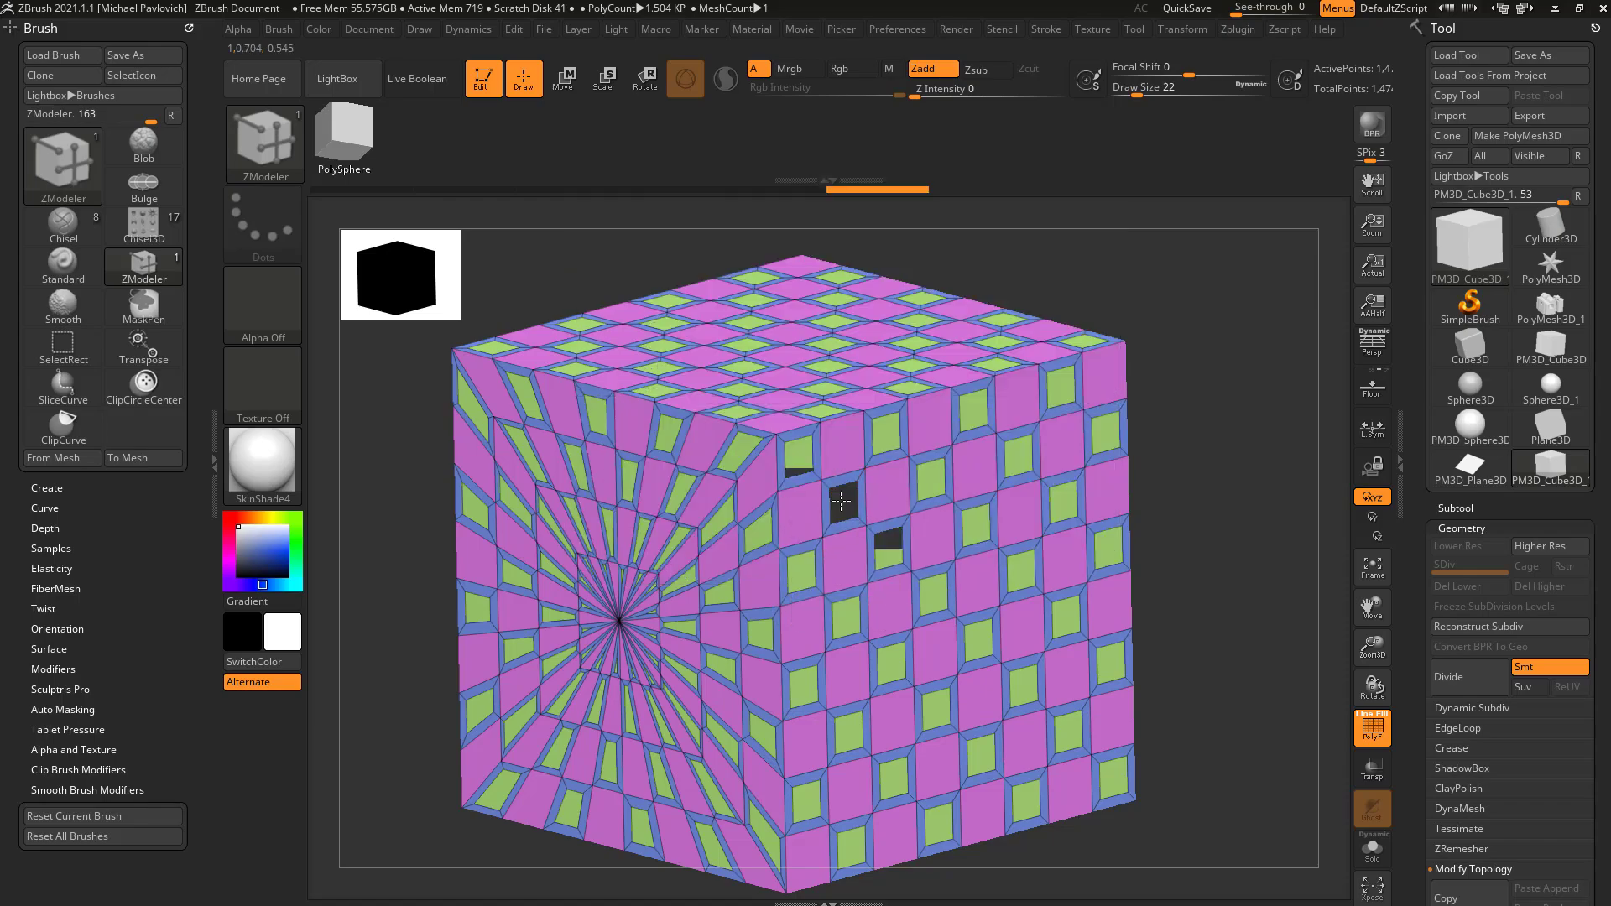
left_click(842, 502)
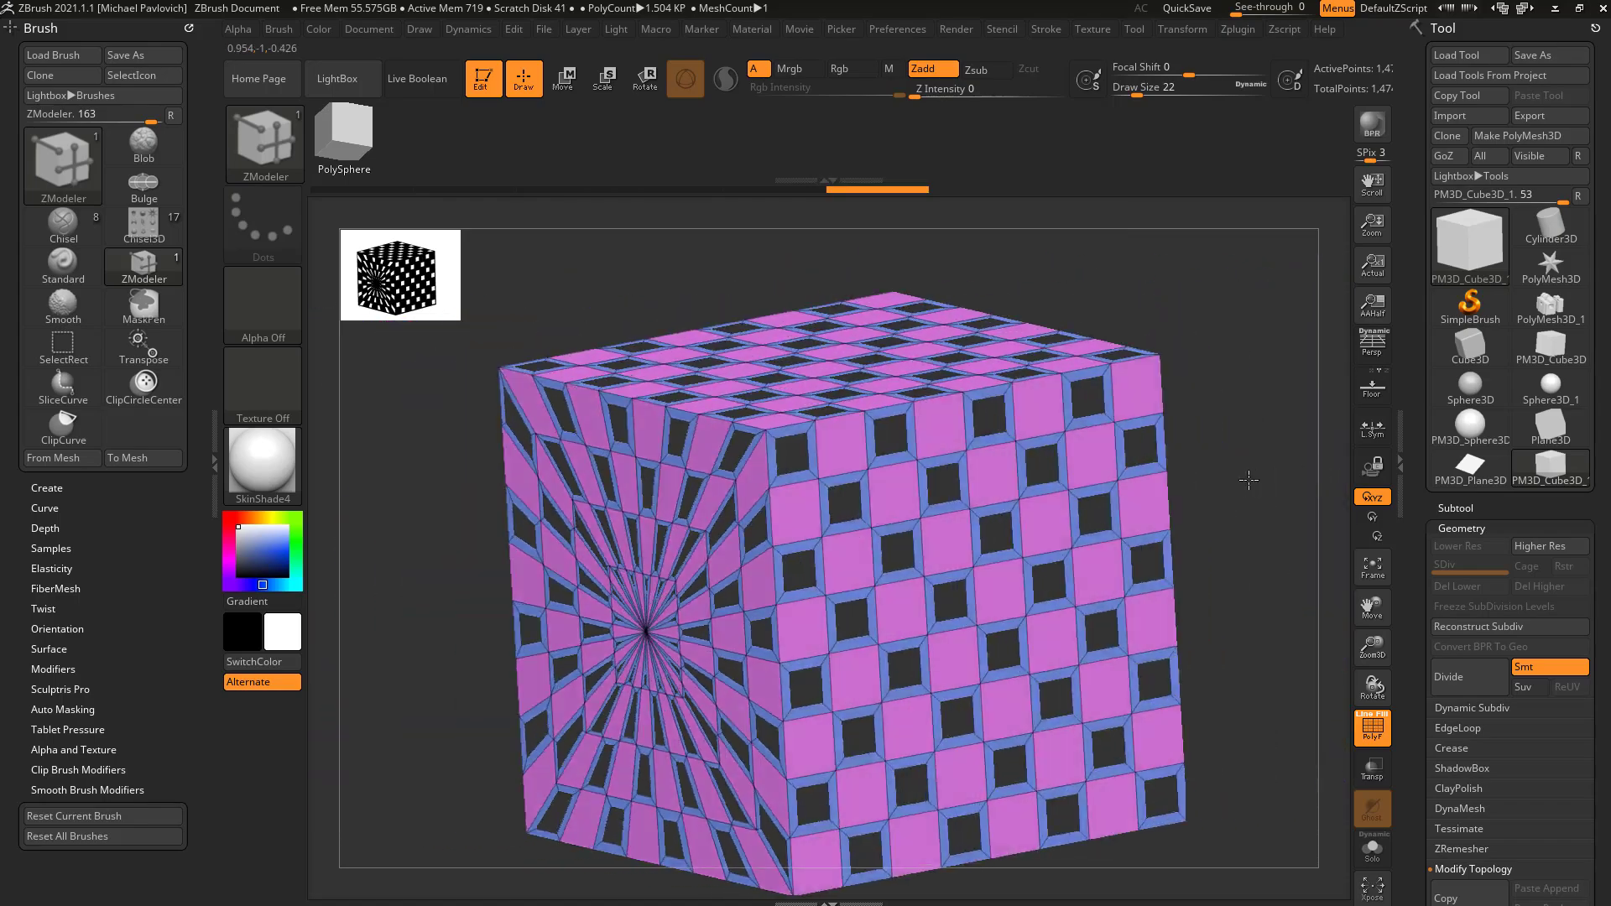